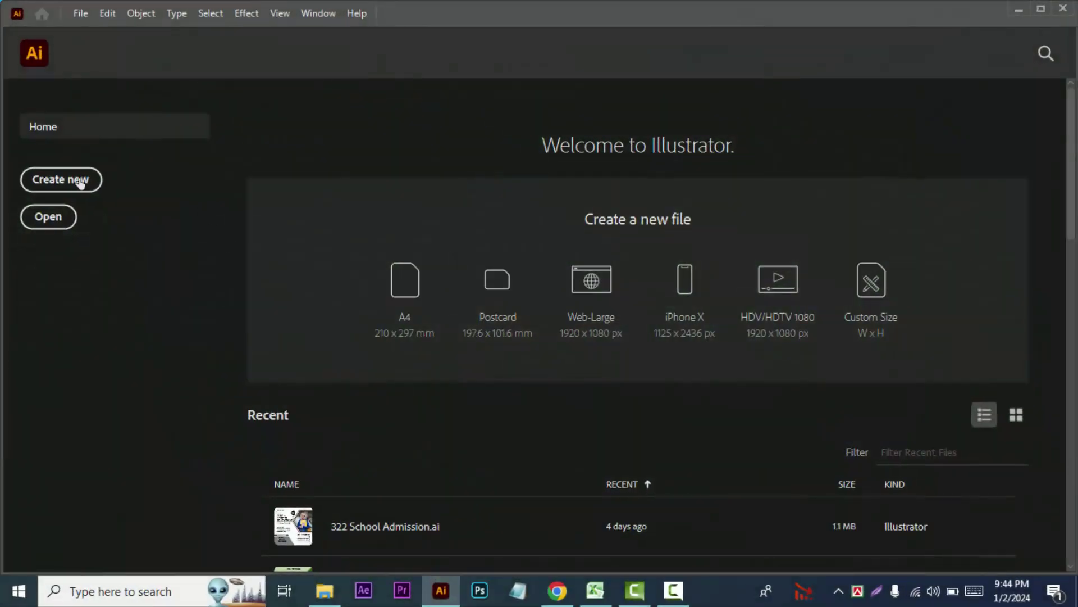
Create a new blank 1080 × 1080 px document from the custom preset.
left_click(65, 180)
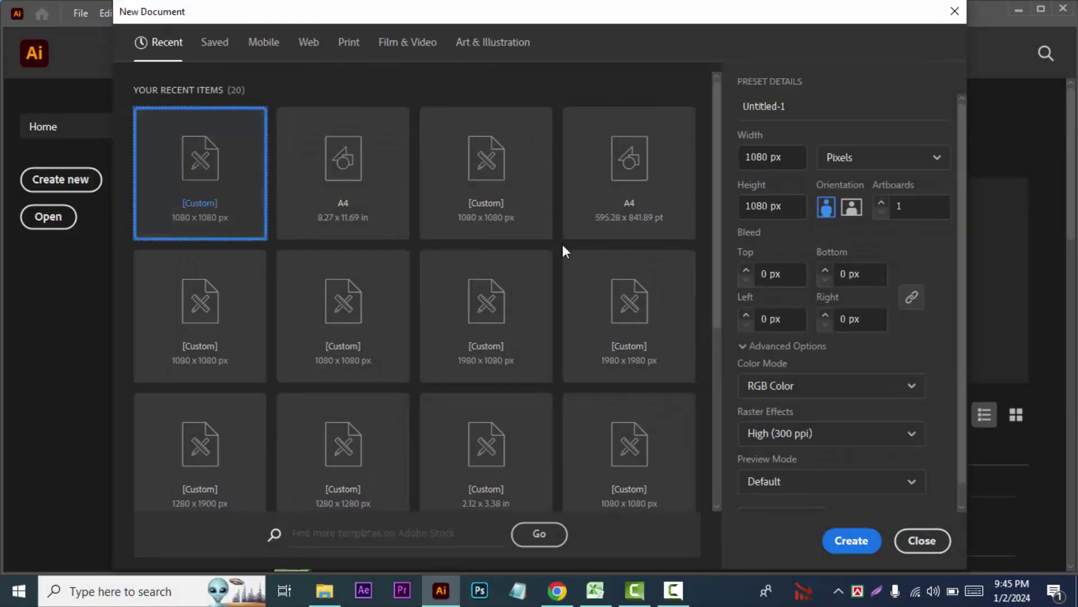
left_click(864, 540)
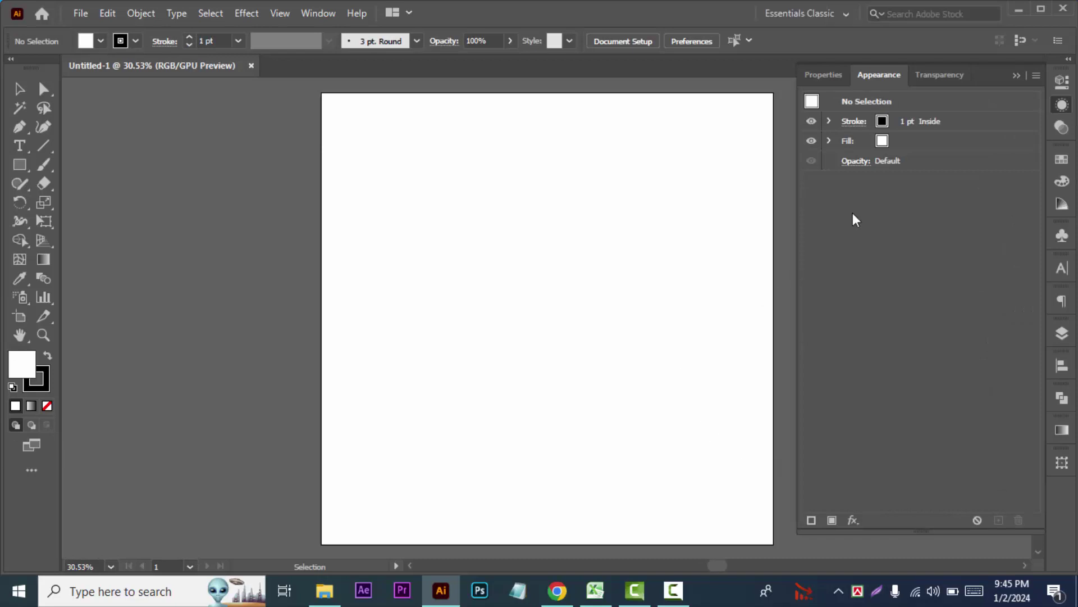
Set the stroke to None and draw a 1080 × 1080 px rectangle.
left_click(1015, 77)
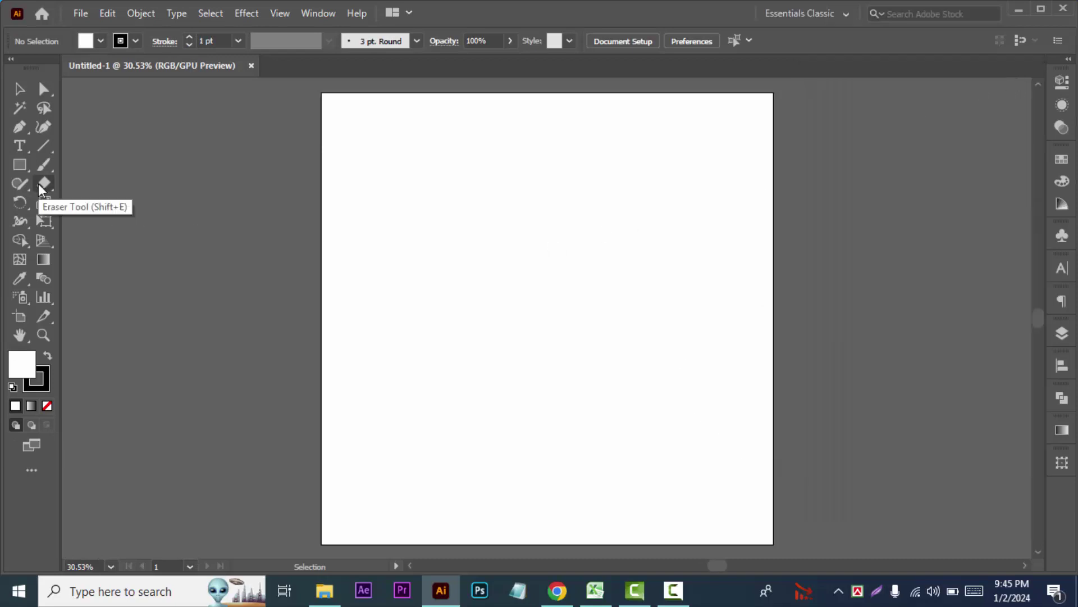
left_click(100, 41)
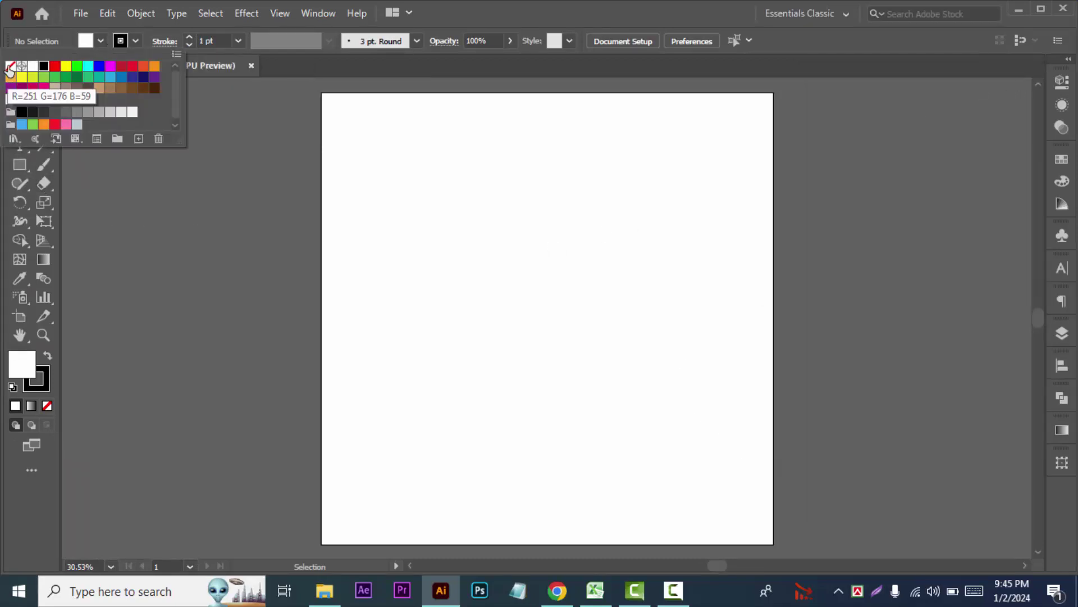
left_click(10, 66)
left_click(133, 171)
left_click(19, 165)
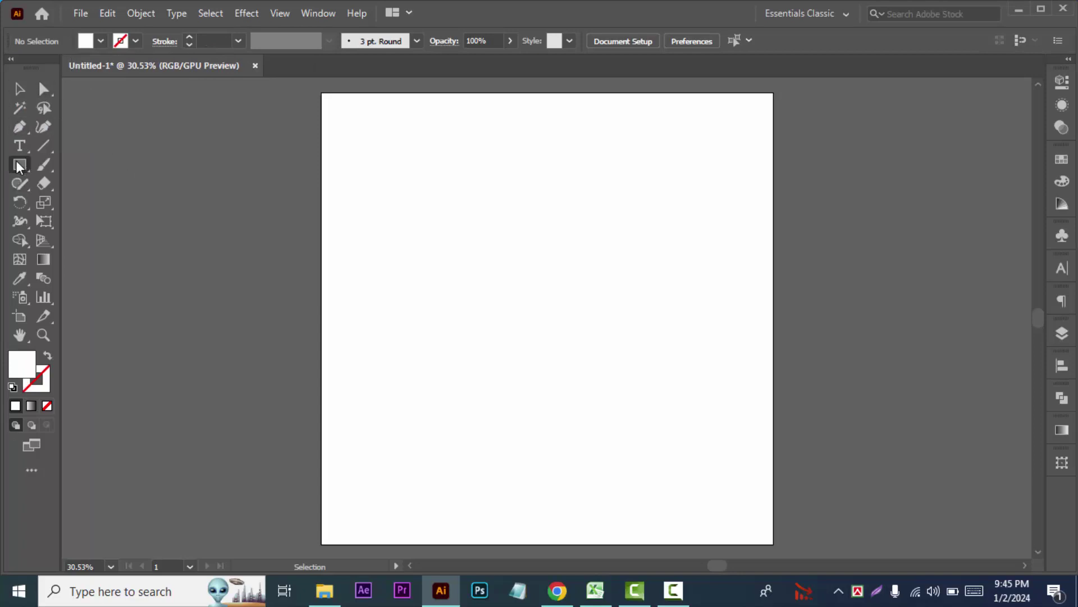
left_click(457, 261)
type("1")
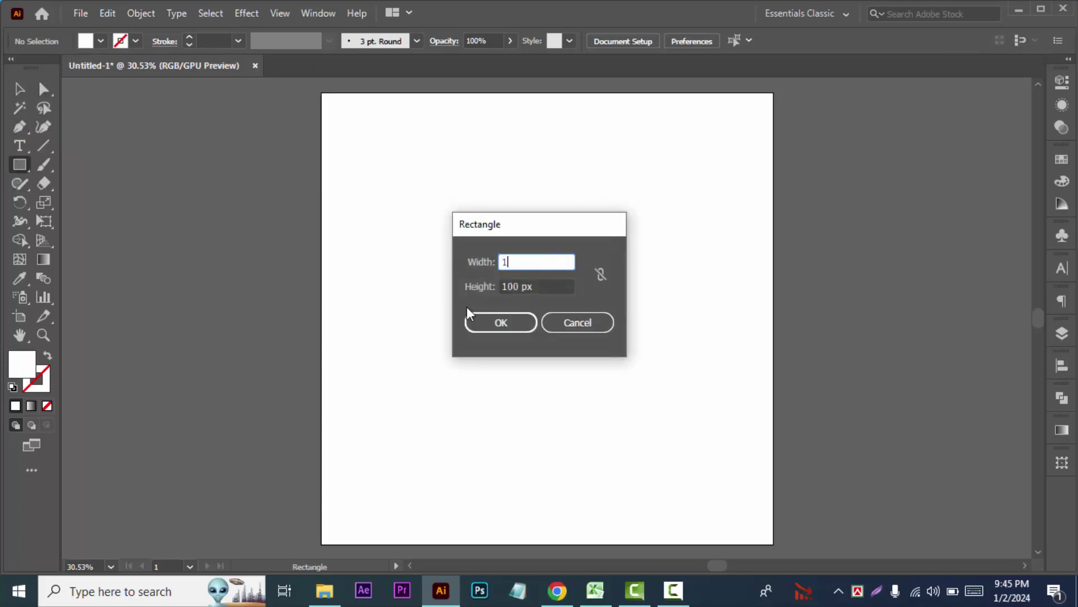
type("080")
key("Tab")
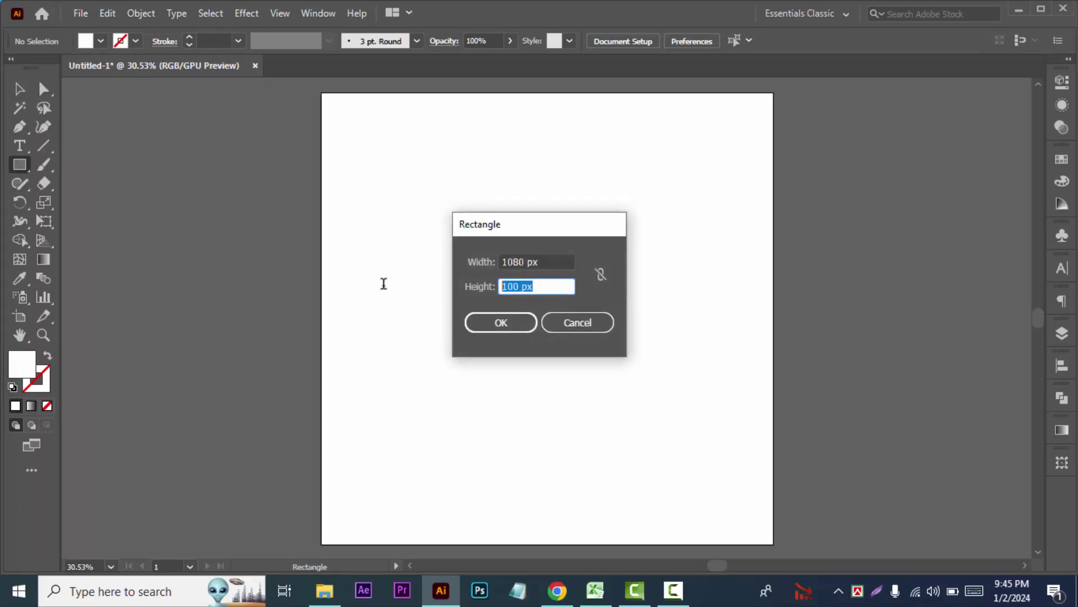
type("1")
left_click(501, 324)
Fill the square grey and centre it horizontally and vertically on the artboard.
left_click(102, 41)
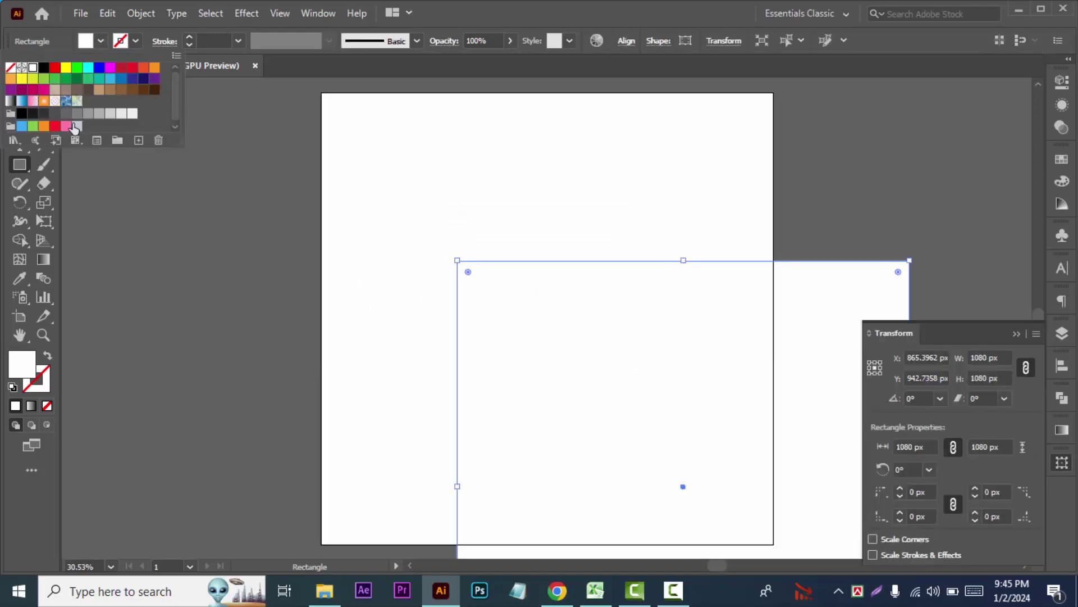
left_click(88, 114)
left_click(625, 41)
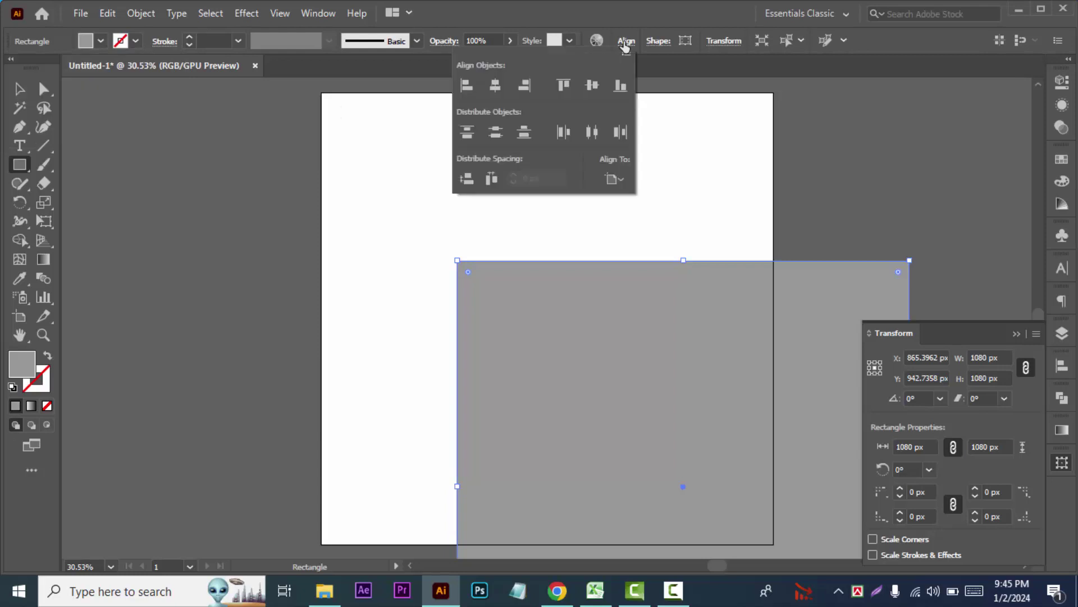
left_click(495, 85)
left_click(592, 85)
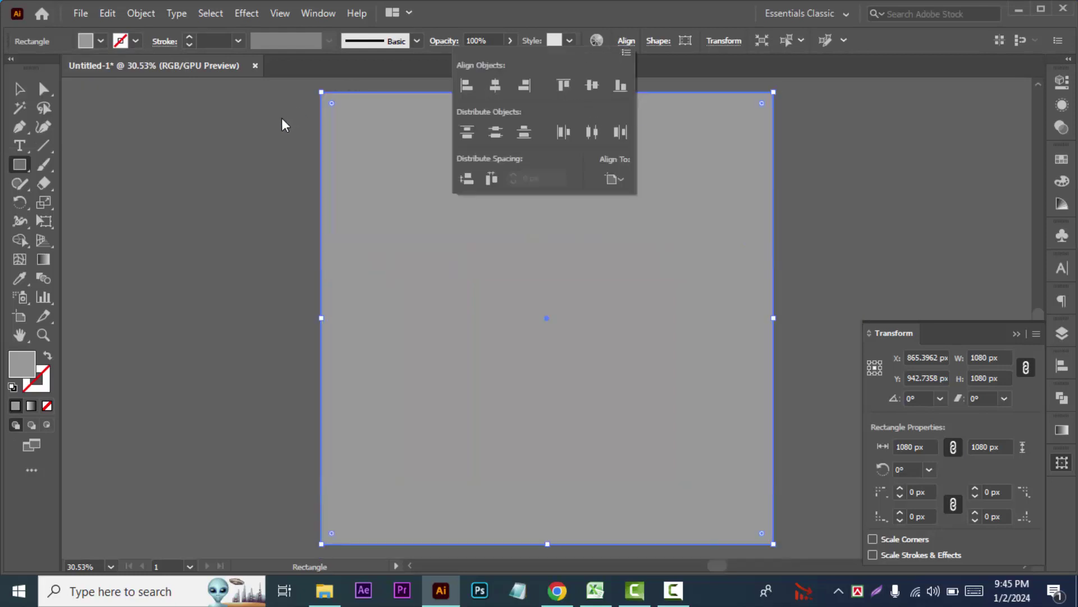
Create an inner copy inset by Offset Path at -70 px.
left_click(140, 13)
mouse_move(198, 382)
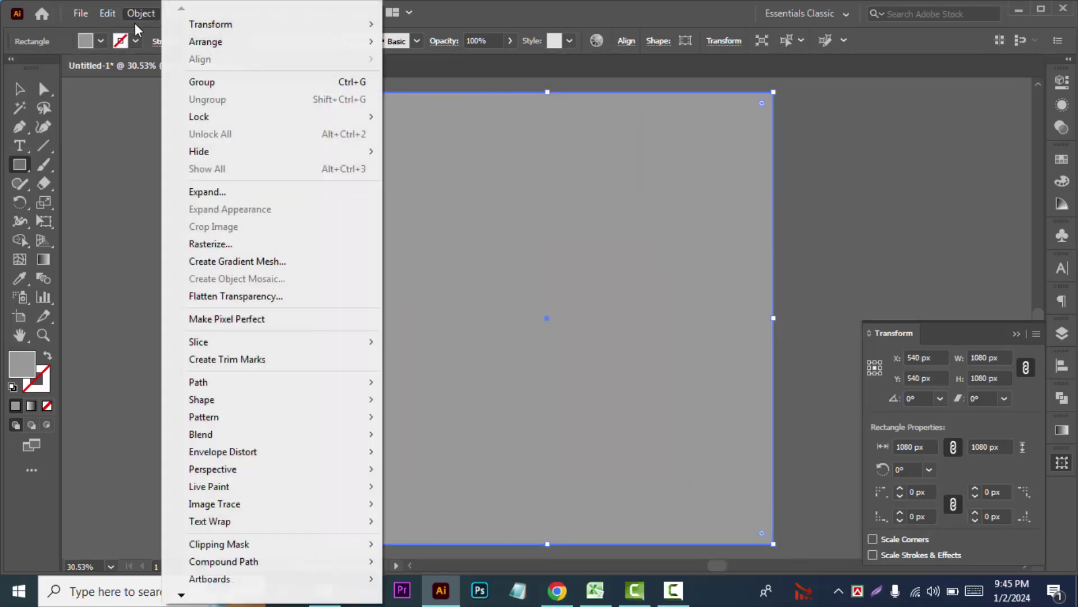
left_click(438, 441)
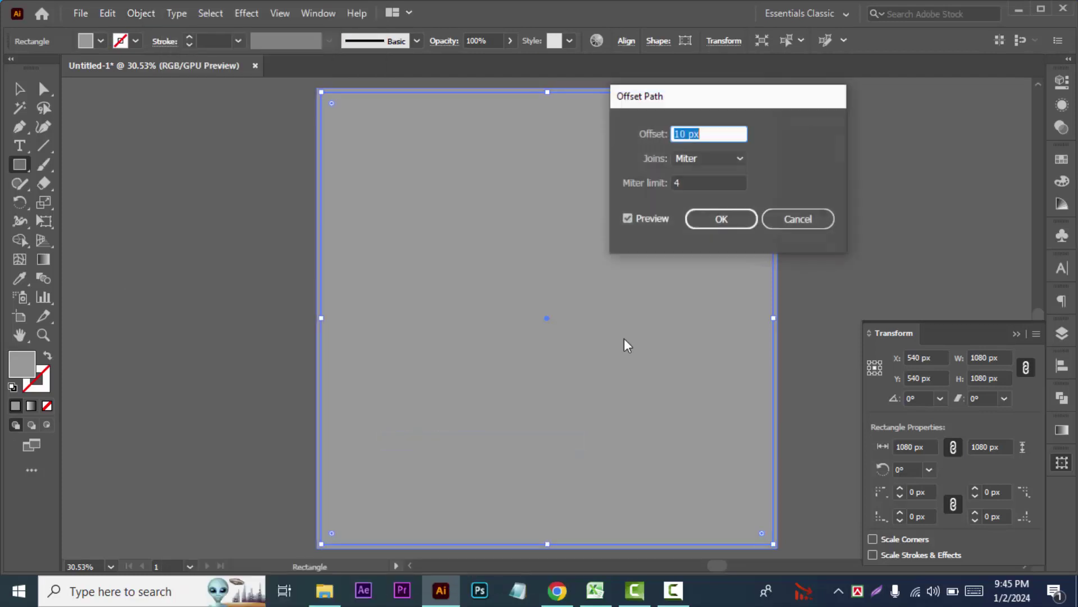
type("-")
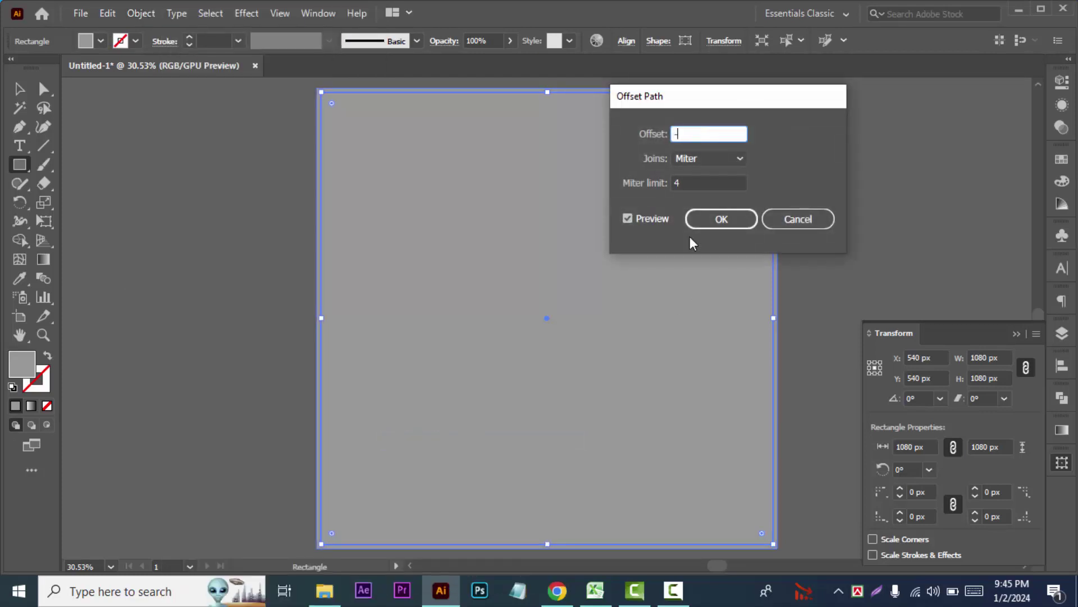
type("70")
left_click(736, 218)
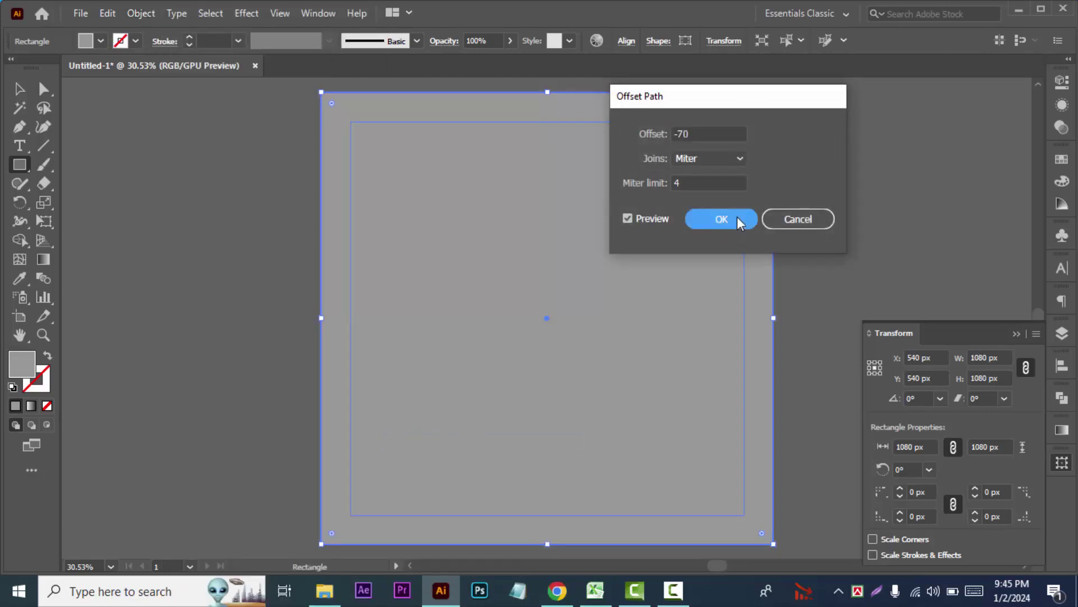
left_click(19, 88)
Turn the inset square into guides, reorder the rectangles in Layers, and lock the guides.
left_click(231, 187)
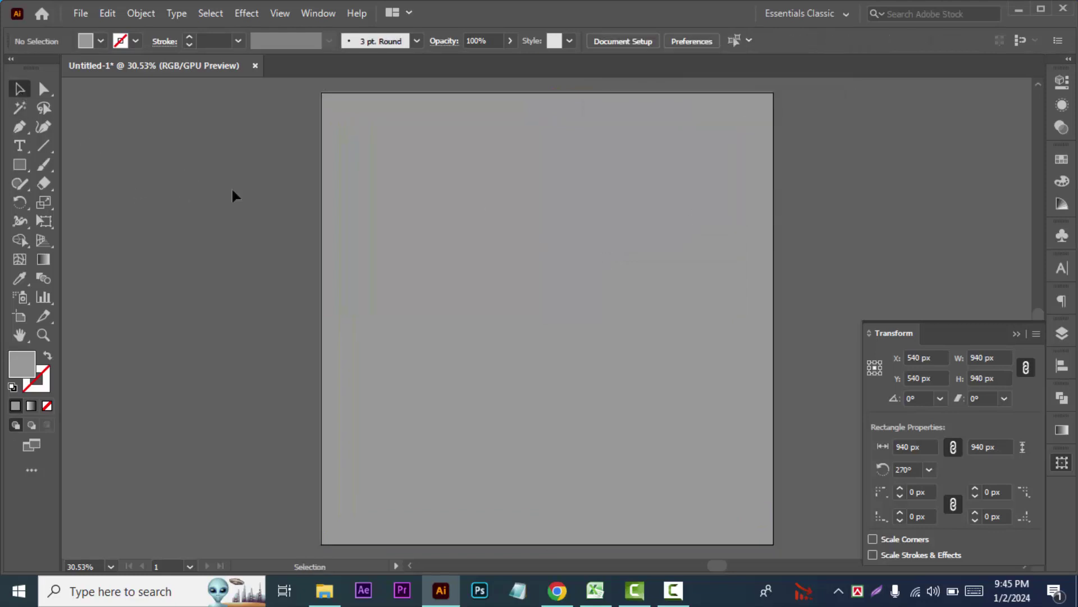
right_click(424, 218)
left_click(473, 452)
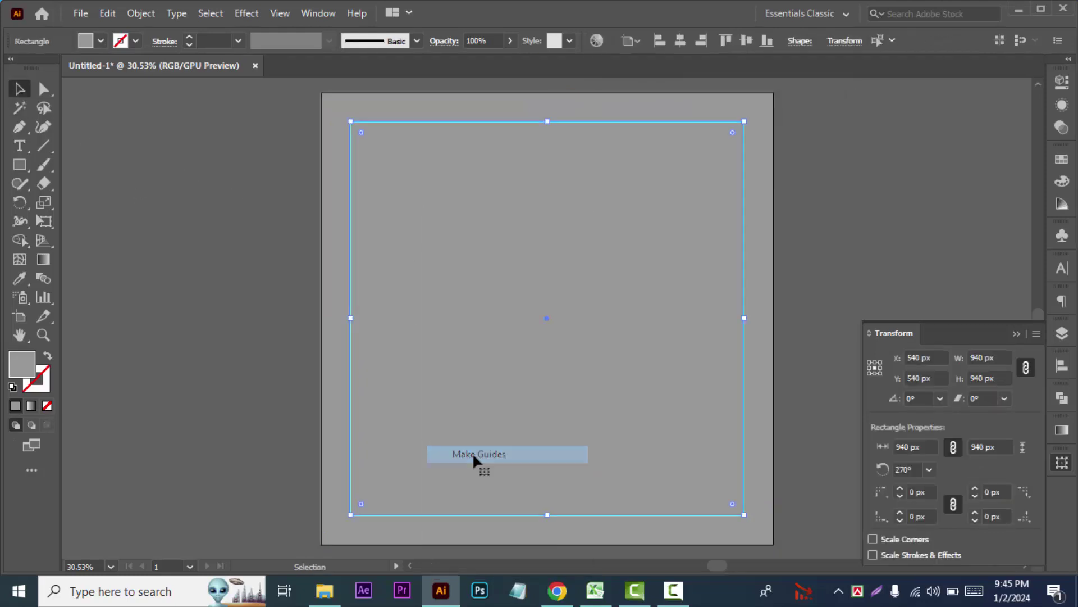
left_click(1060, 335)
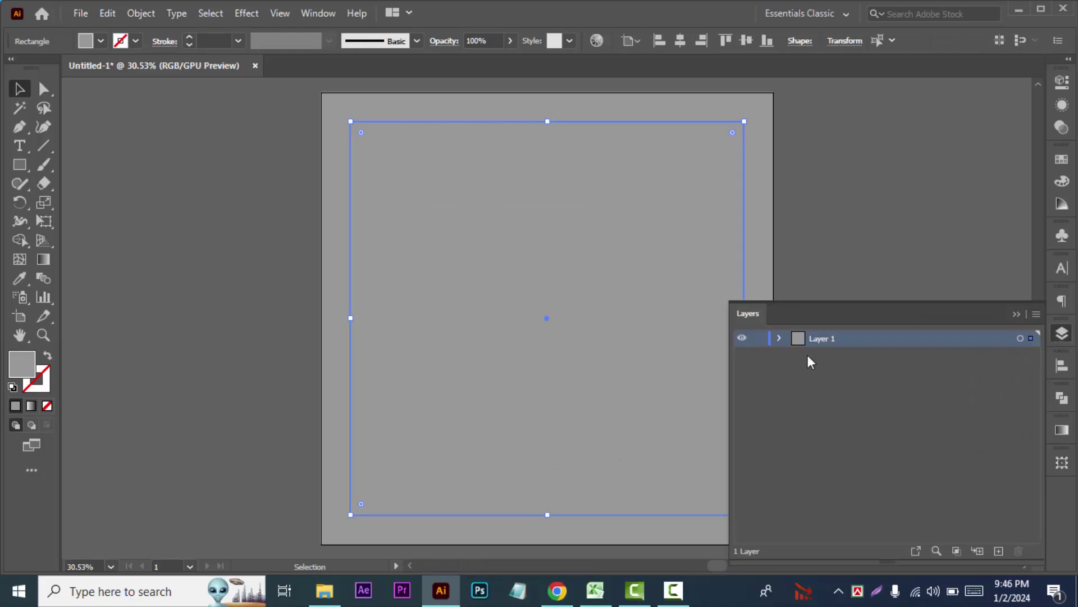
left_click(780, 337)
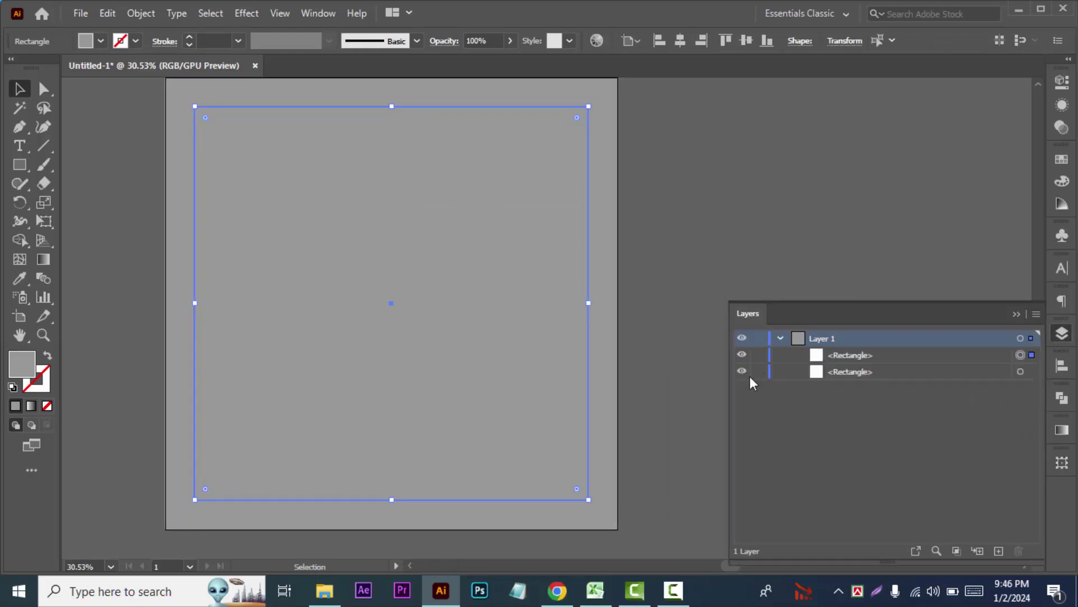
left_click_drag(886, 371, 874, 351)
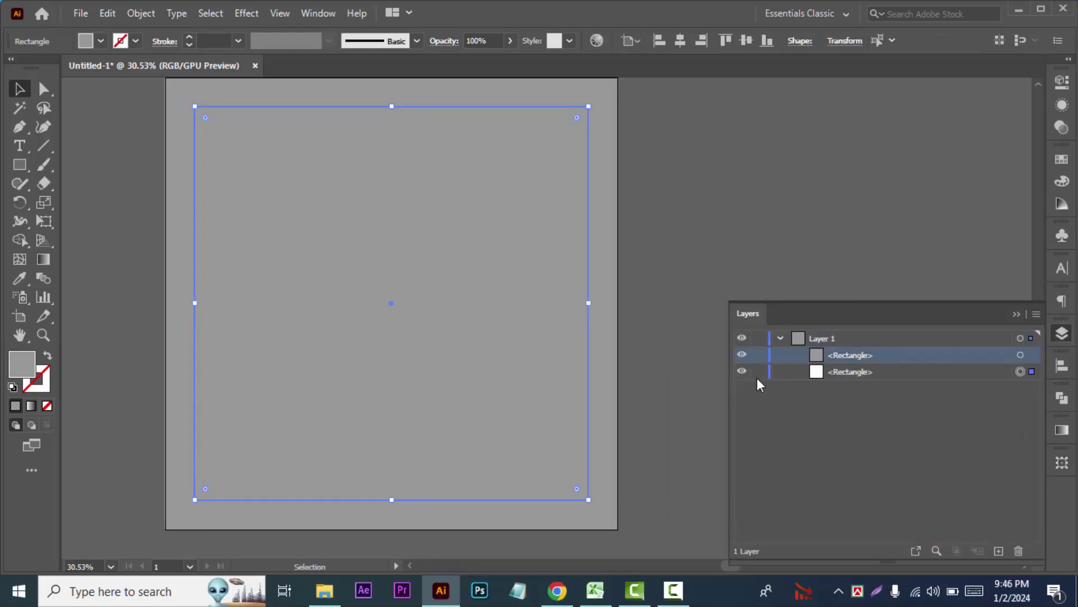
left_click(757, 372)
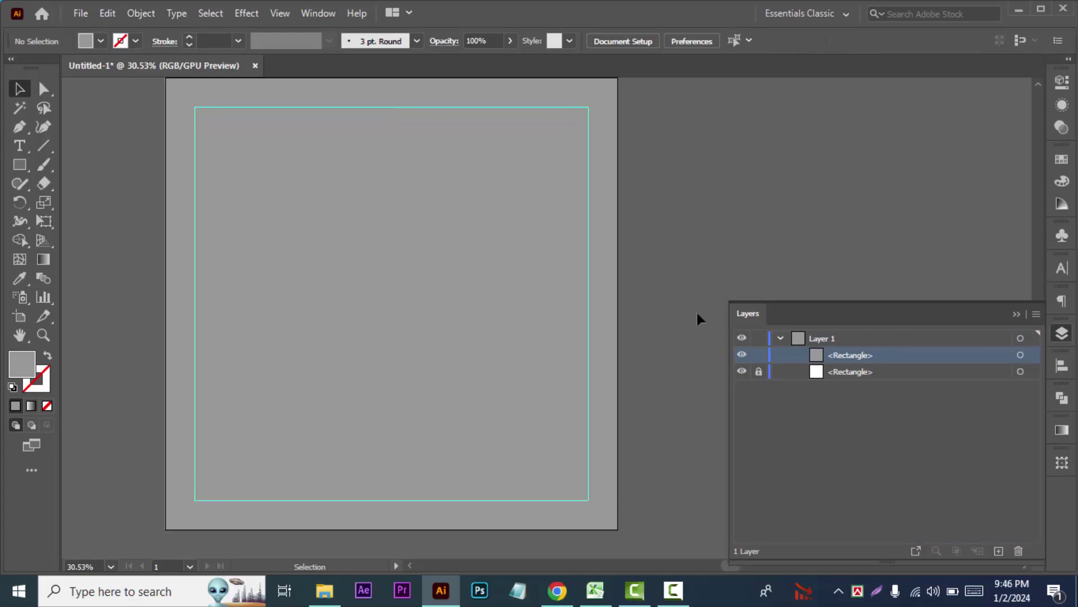
Fill the full-size background square white and lock it.
left_click(1021, 357)
left_click(100, 41)
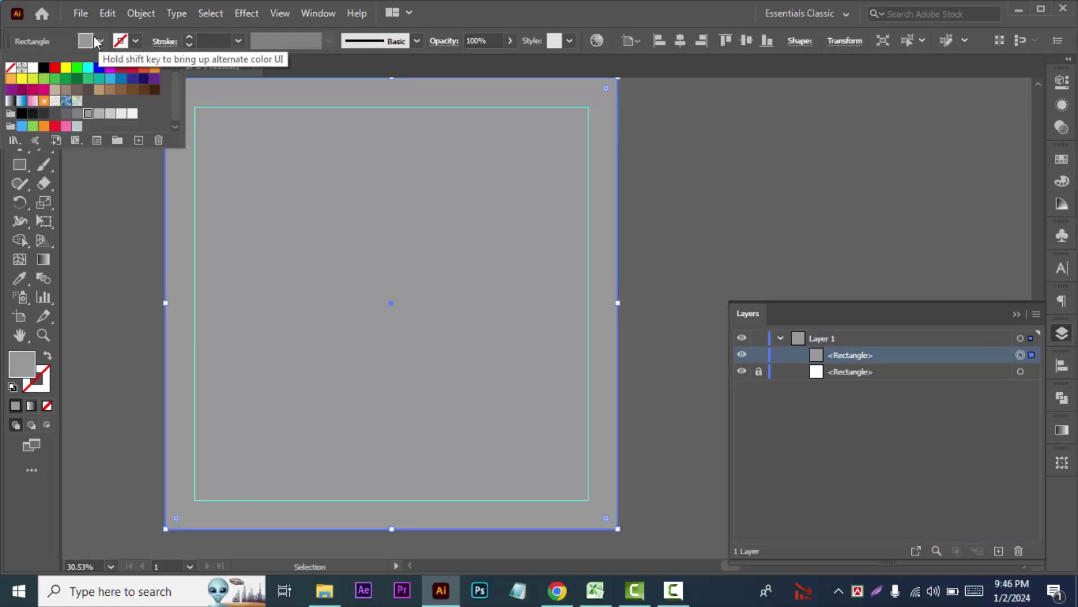
left_click(32, 68)
key("Escape")
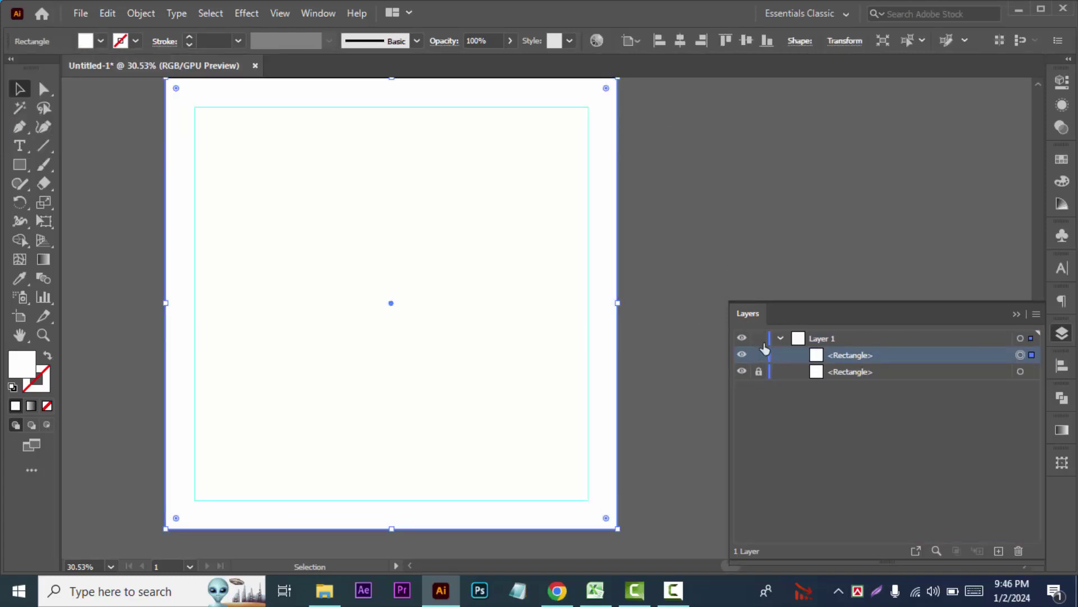
left_click(759, 356)
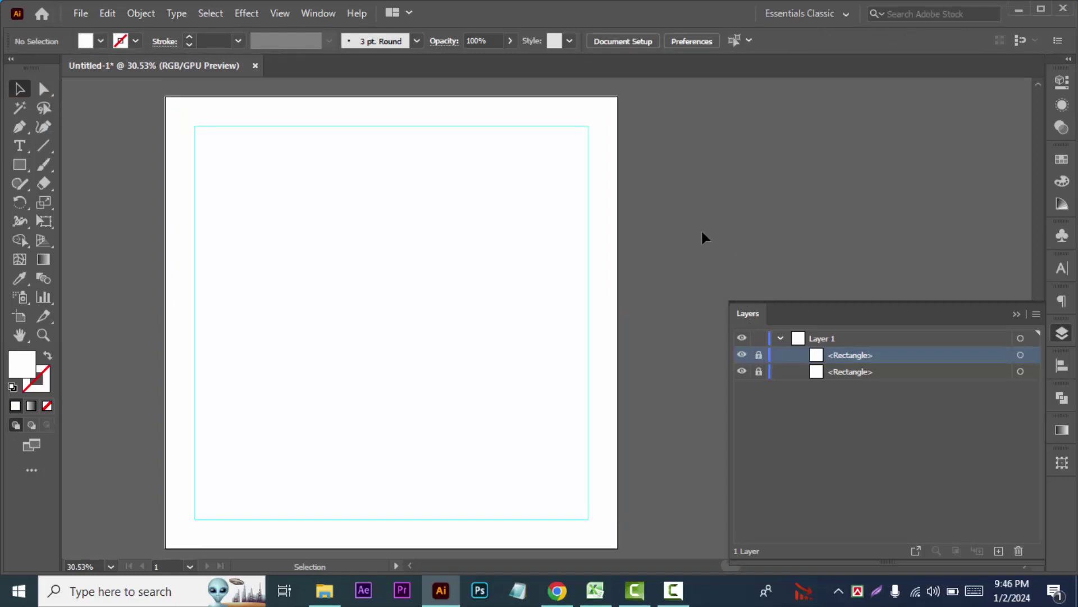
Draw a wavy Pen path from the artboard's top edge down to its bottom edge.
left_click(17, 124)
key("ctrl+minus")
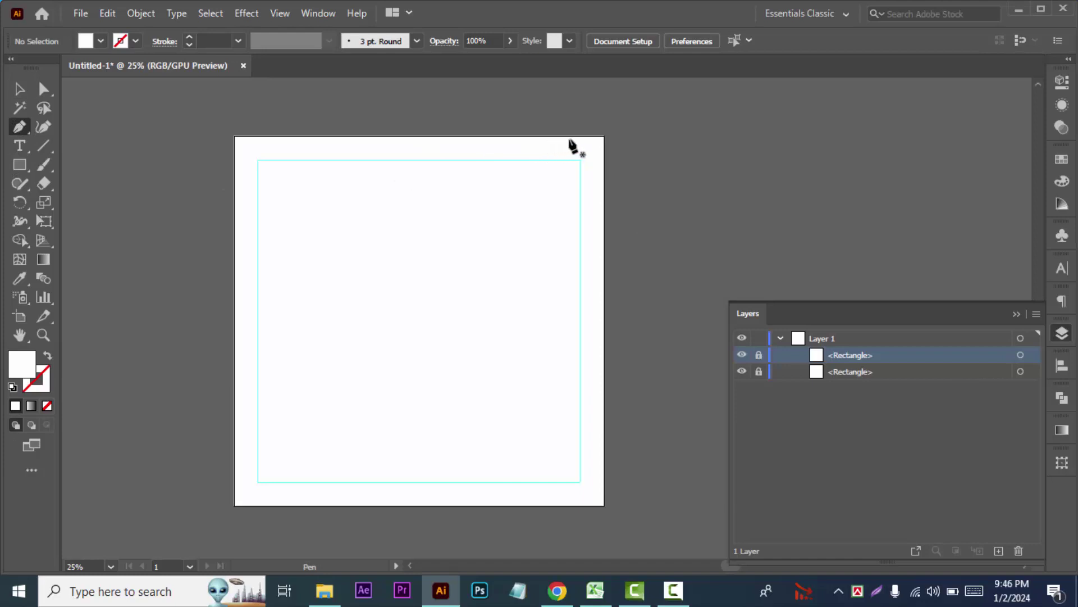
left_click(497, 136)
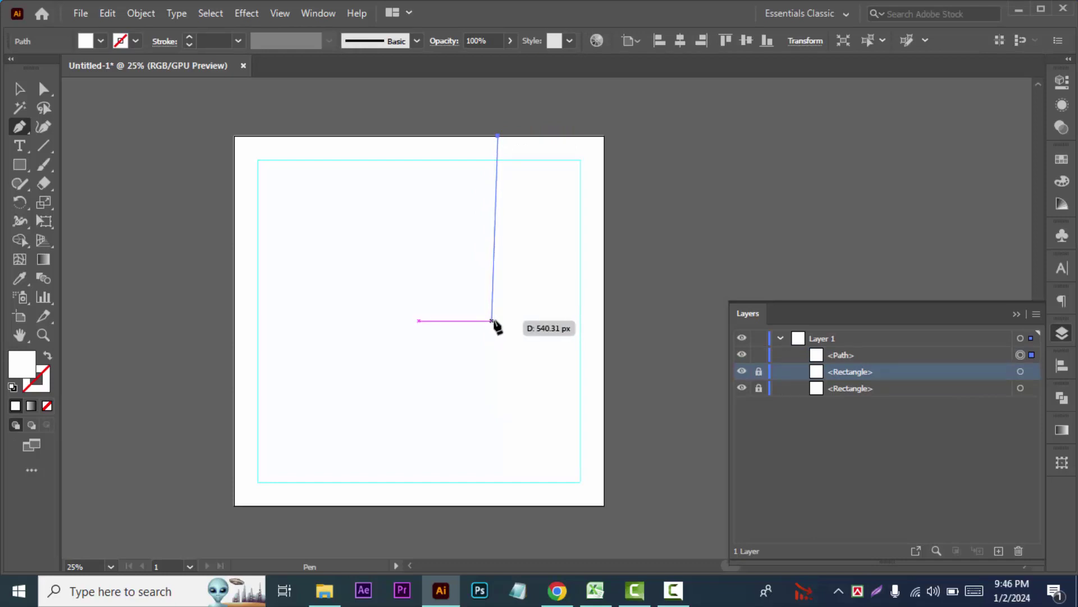
left_click_drag(498, 321, 558, 394)
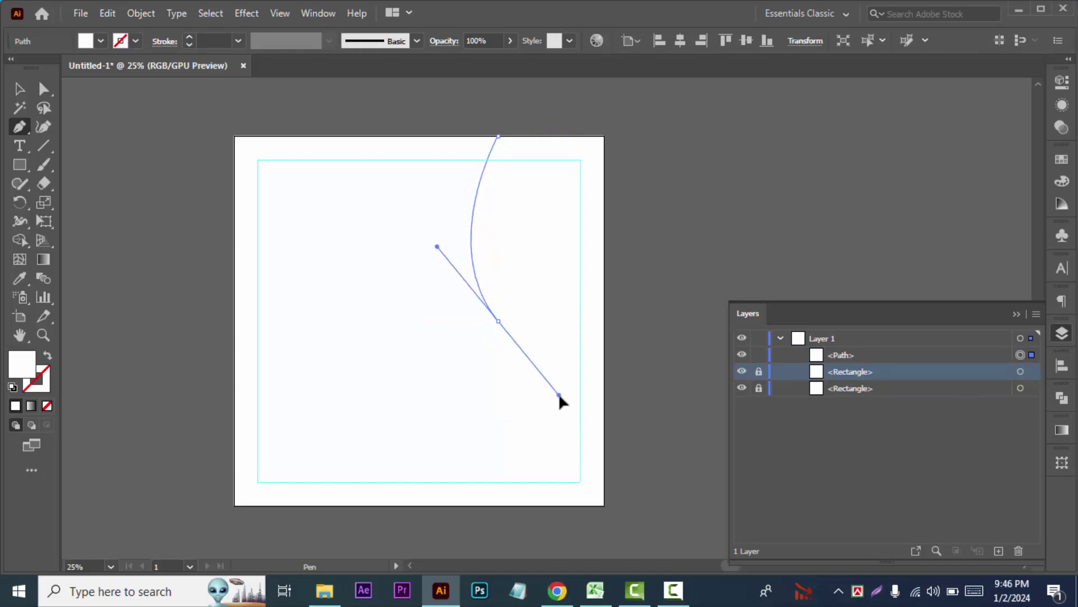
left_click_drag(498, 321, 471, 415)
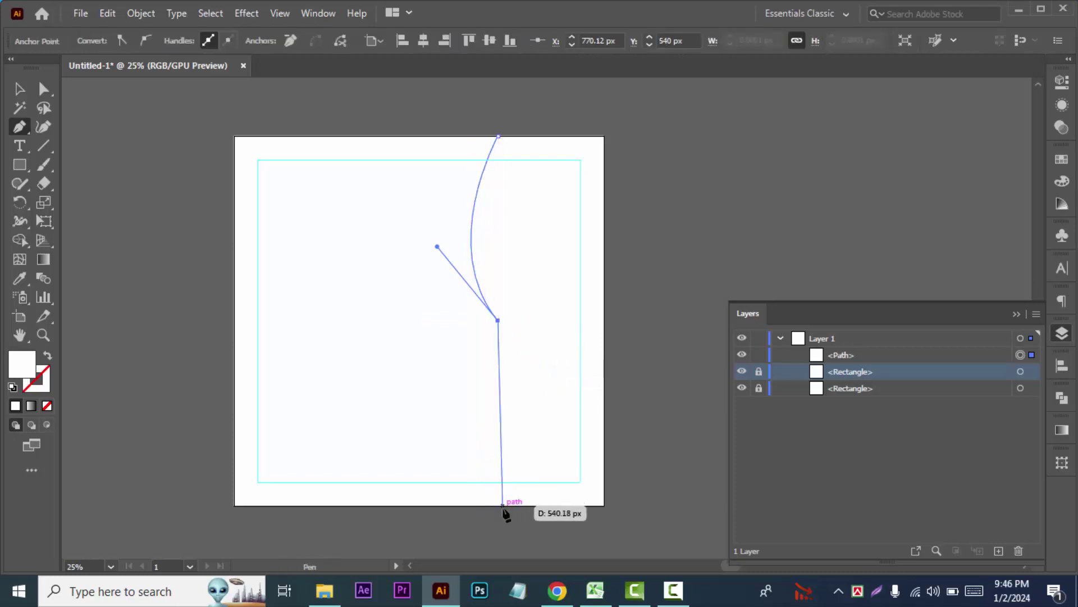
mouse_move(498, 505)
left_mouse_down()
mouse_move(557, 550)
mouse_move(403, 455)
left_mouse_up()
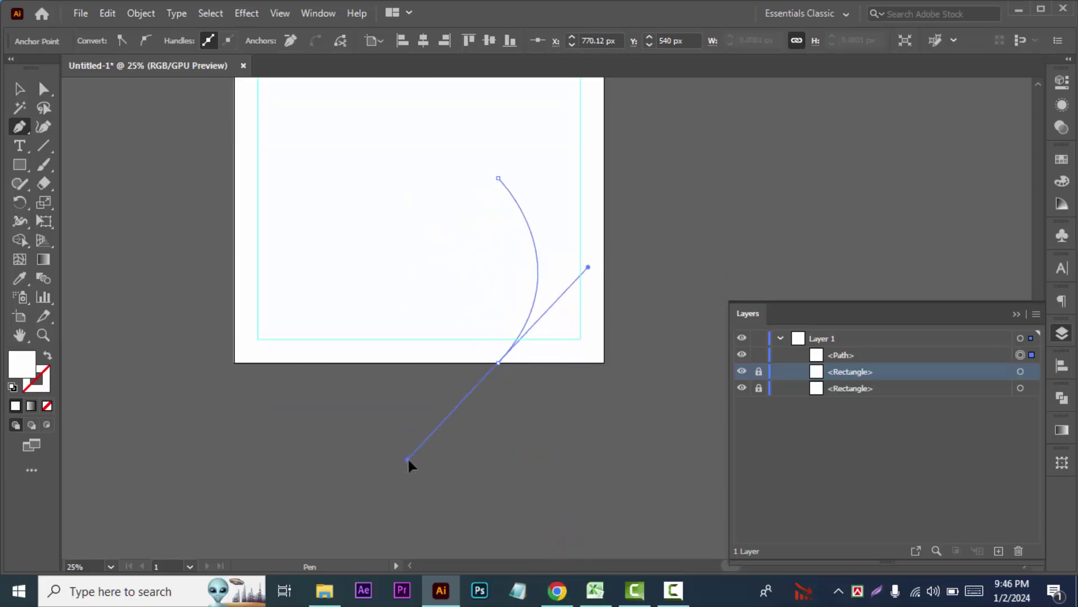
left_click_drag(402, 453, 409, 461)
mouse_move(499, 362)
left_mouse_down()
mouse_move(499, 350)
mouse_move(503, 366)
left_mouse_up()
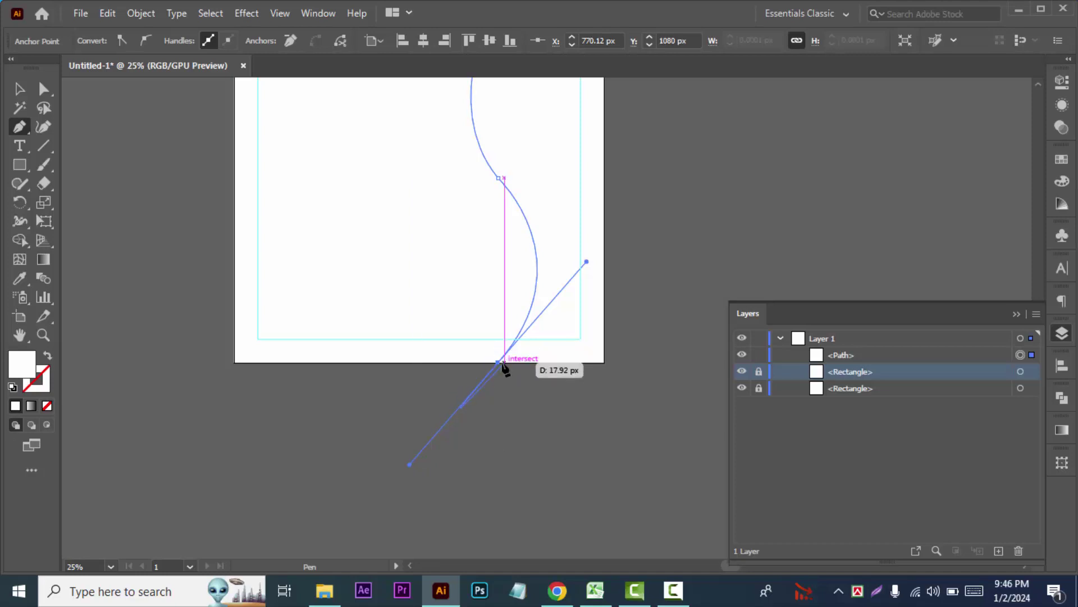
left_click(499, 362)
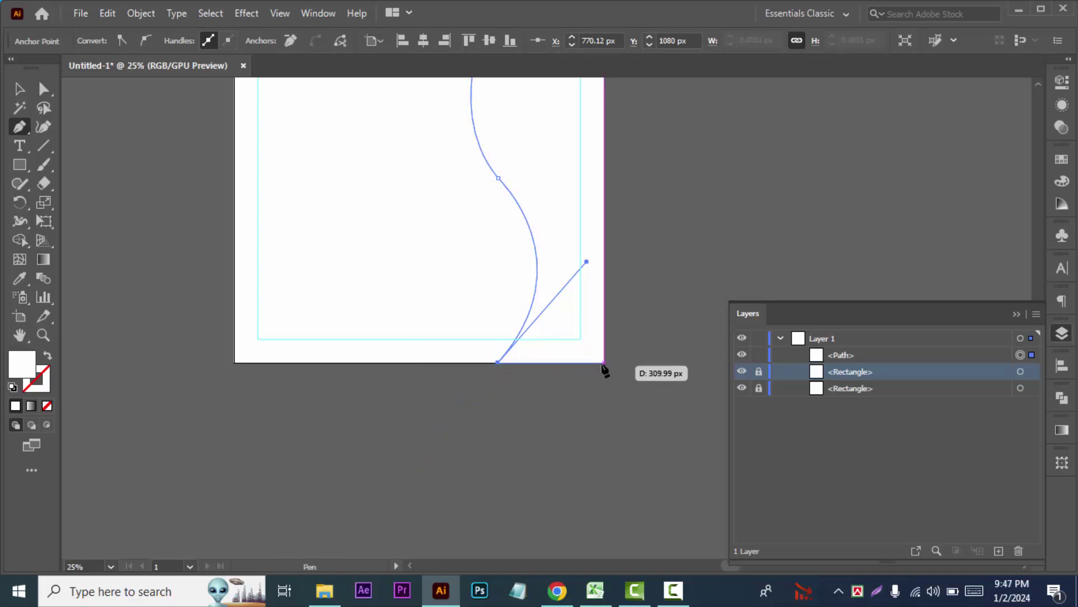
Close the wave shape through the artboard's top-right corner.
scroll(646, 360, "up", 3)
scroll(615, 214, "up", 2)
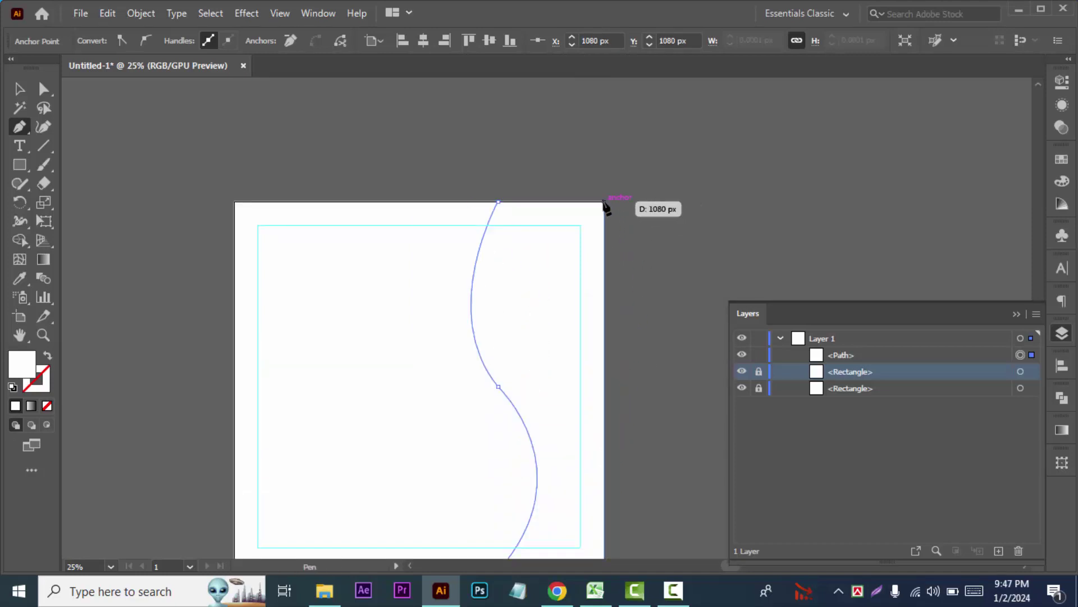
left_click(604, 201)
left_click(498, 204)
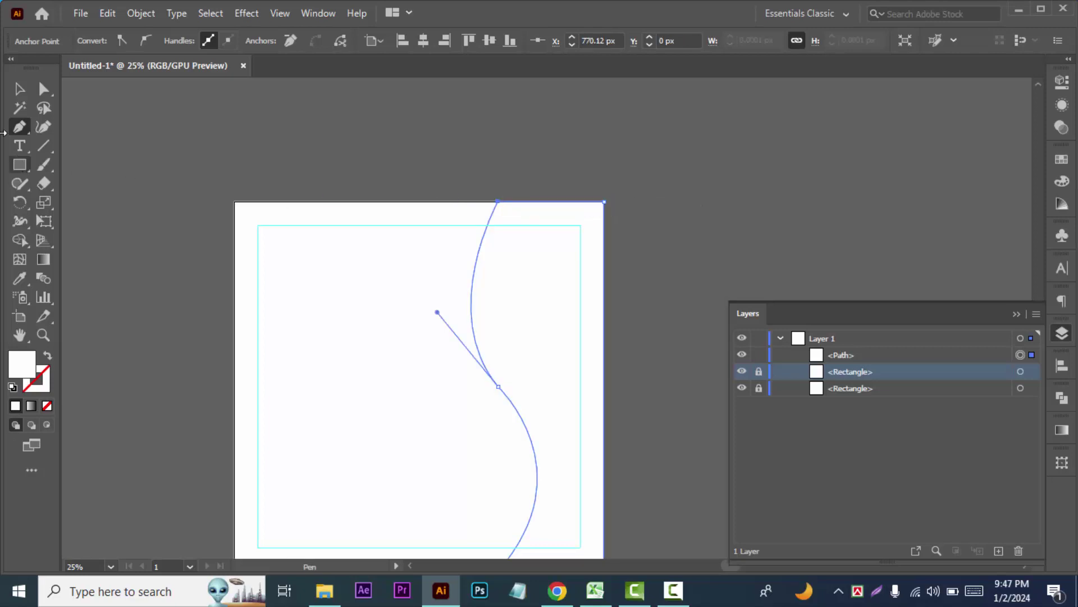
key("v")
Fill the S-curve shape with magenta.
left_click(432, 281)
left_click(478, 294)
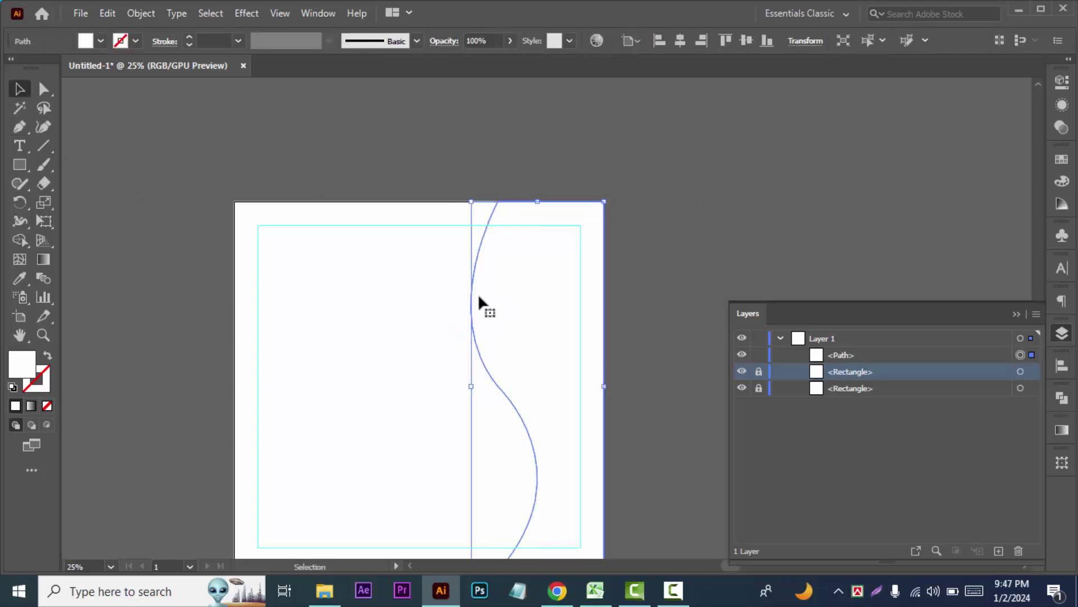
left_click(99, 39)
left_click(100, 39)
left_click(110, 67)
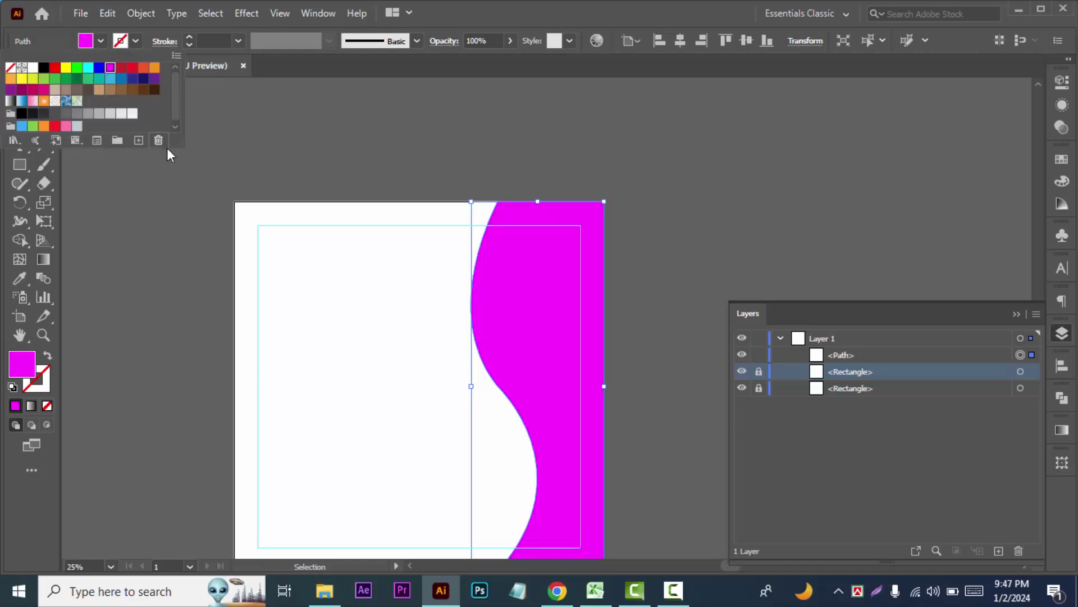
key("Delete")
key("Escape")
key("Escape")
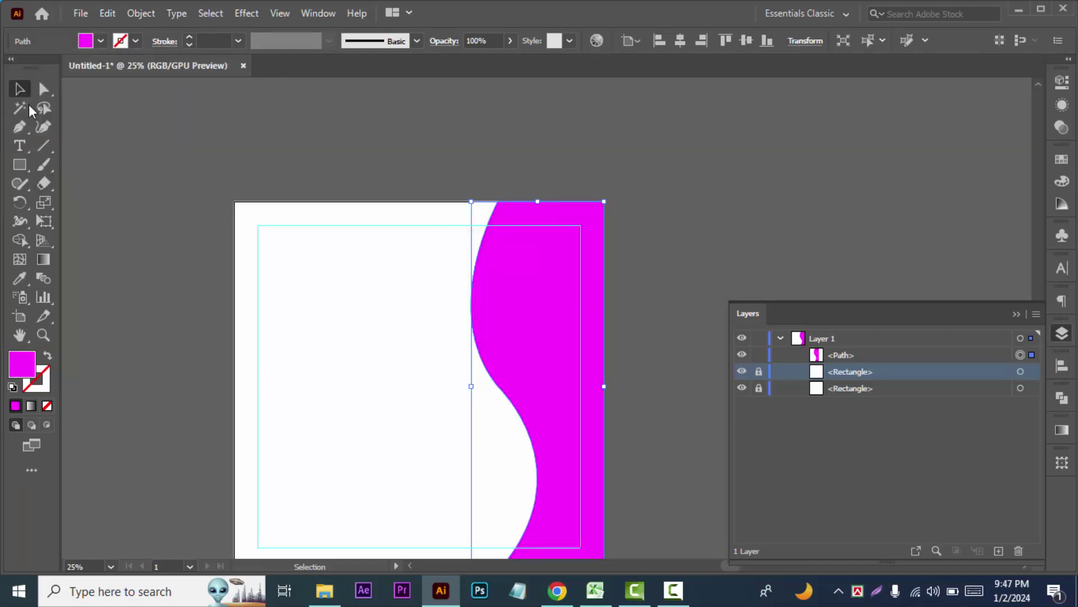
Place erger.png and move the palette image to the left of the artboard.
key("ctrl+shift+p")
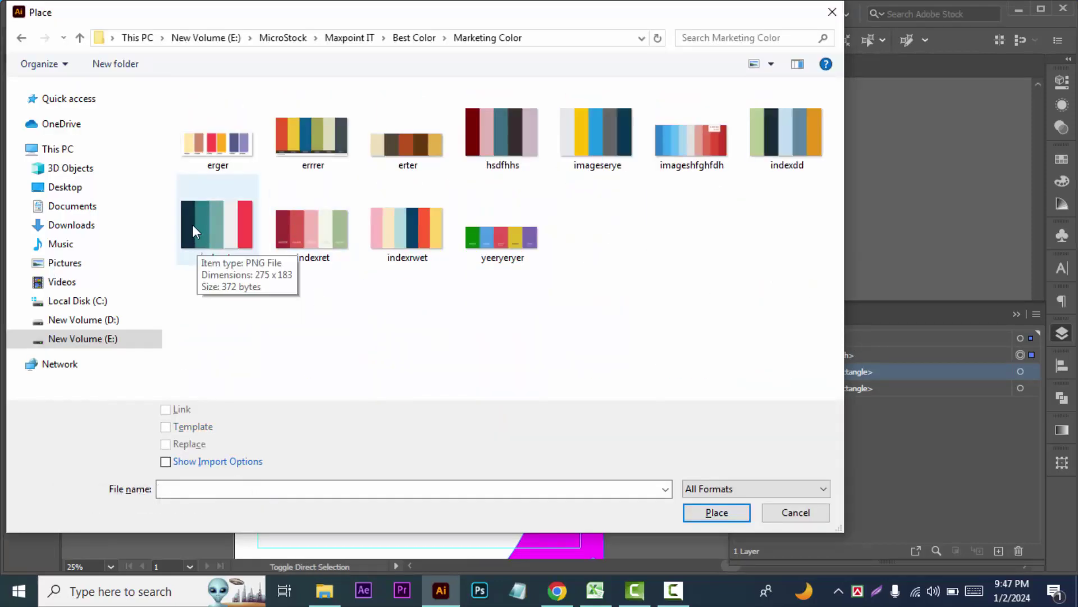
left_click(217, 144)
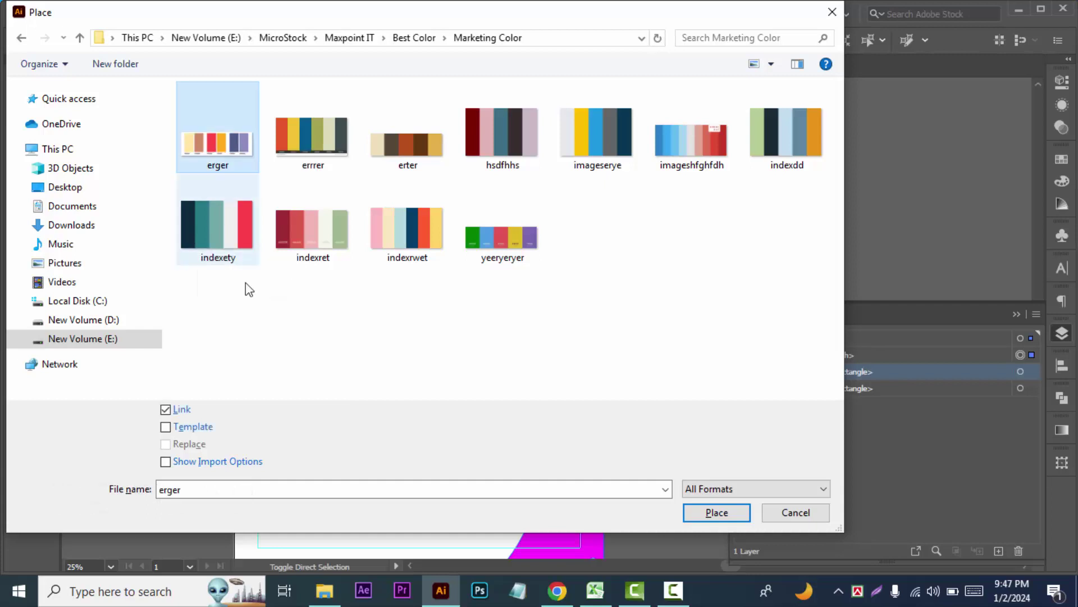
left_click(719, 512)
left_click(600, 122)
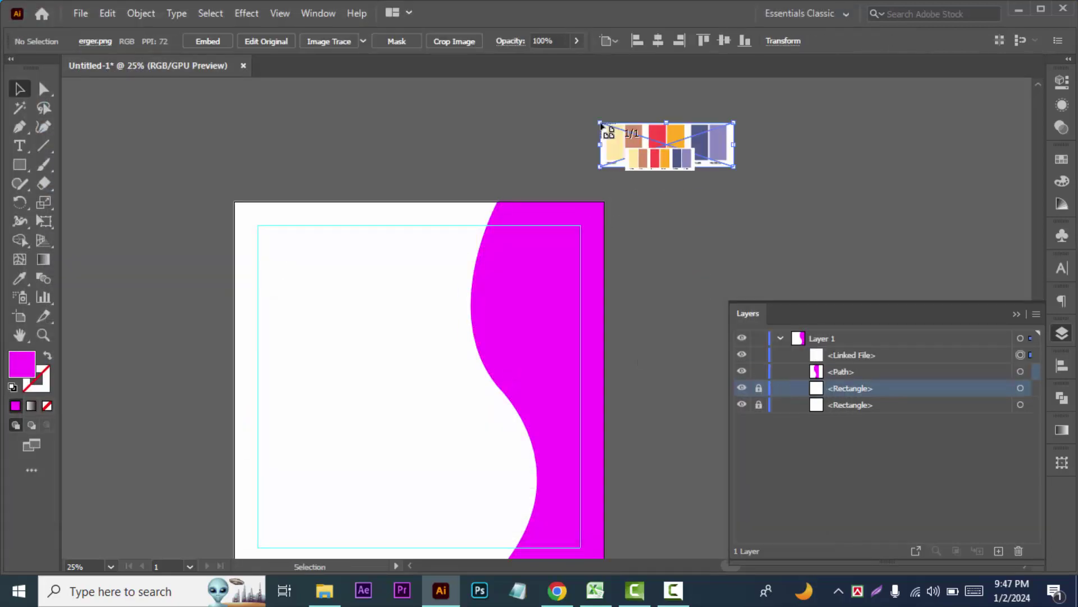
left_click(647, 267)
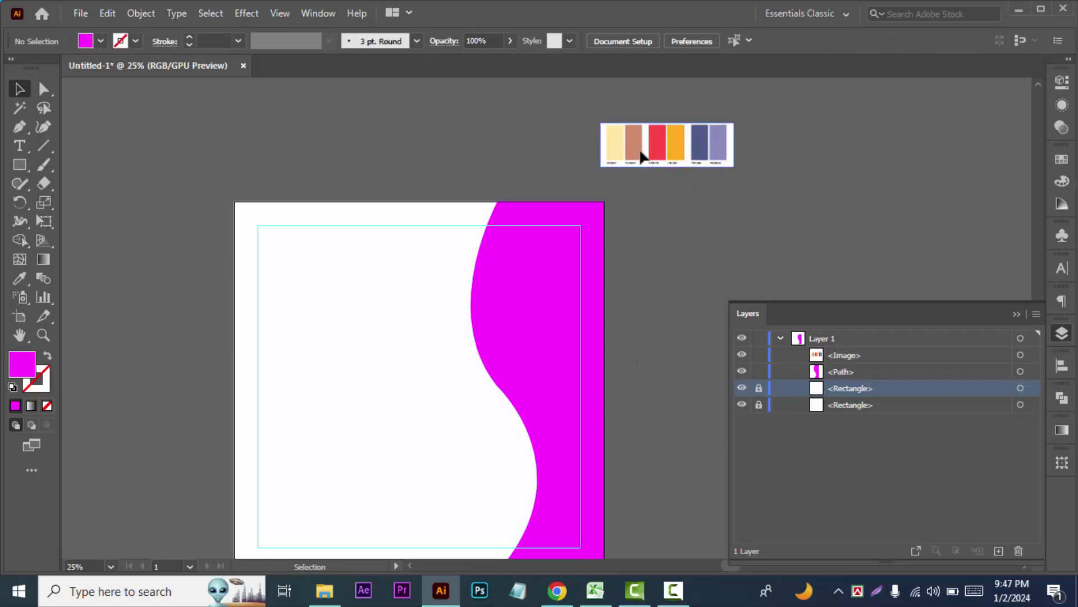
mouse_move(640, 155)
left_mouse_down()
mouse_move(105, 150)
mouse_move(142, 187)
left_mouse_up()
scroll(211, 340, "down", 2)
Sample the palette's red onto the S-curve shape with the Eyedropper.
left_click(600, 289)
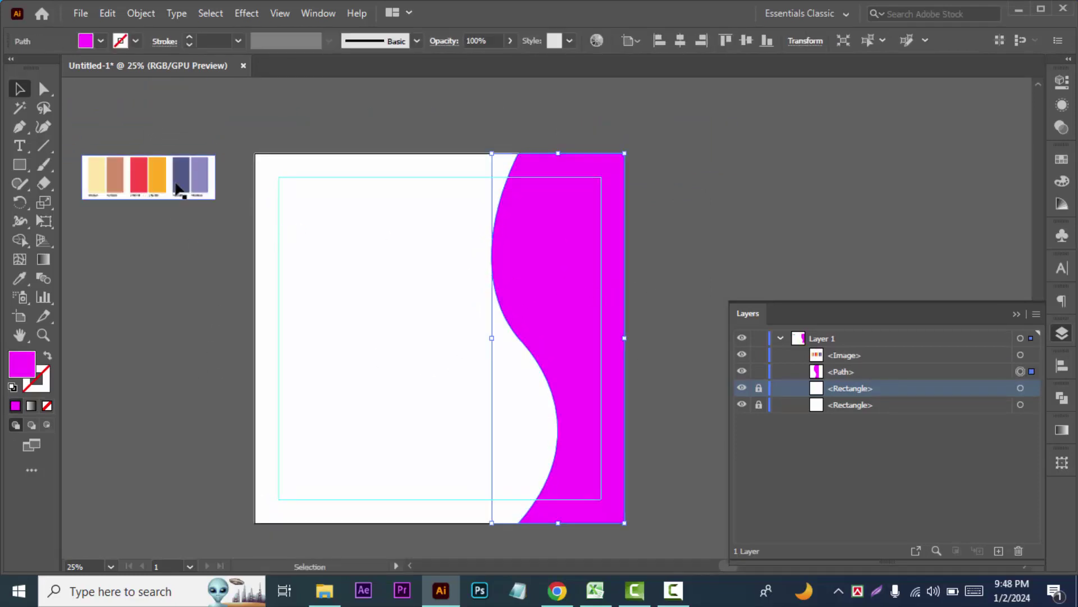
left_click(19, 278)
left_click(137, 178)
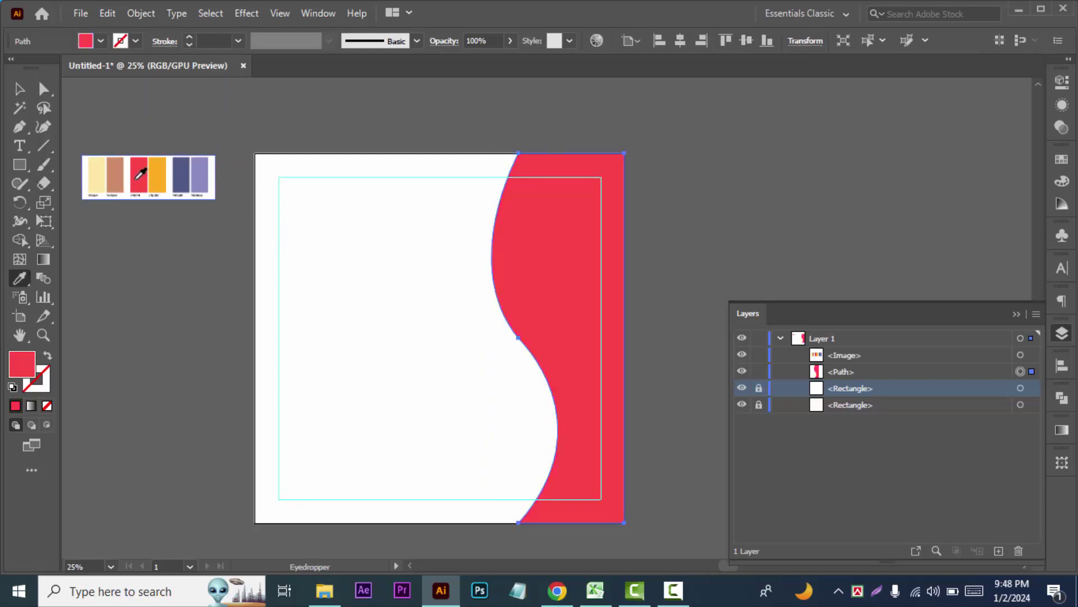
Try other hues in the Color Picker, then cancel to keep the red.
double_click(23, 364)
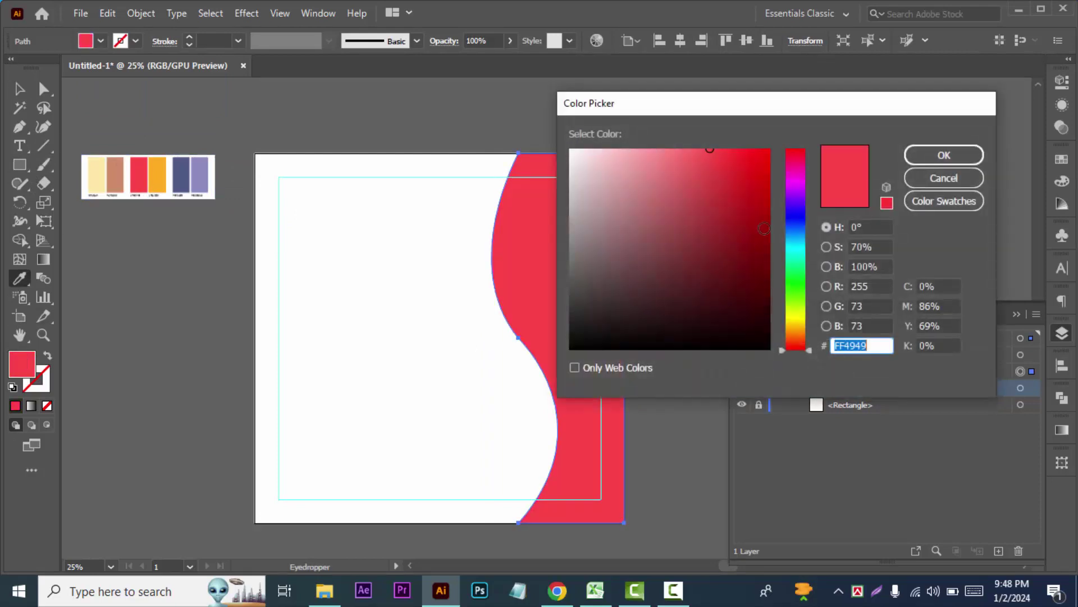
left_click(793, 154)
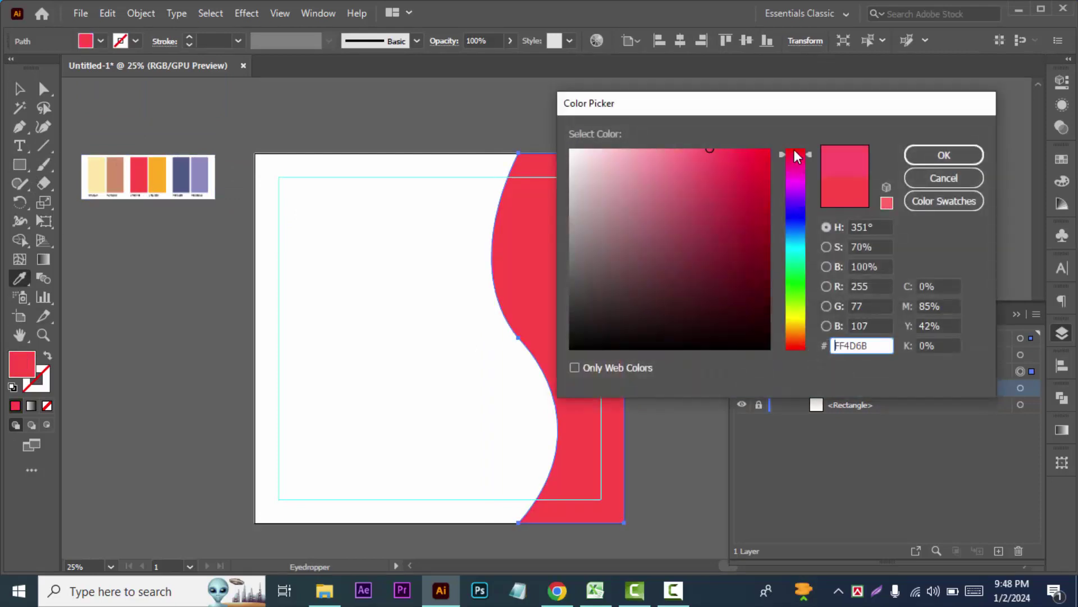
left_click(797, 344)
left_click_drag(796, 344, 798, 334)
left_click(795, 349)
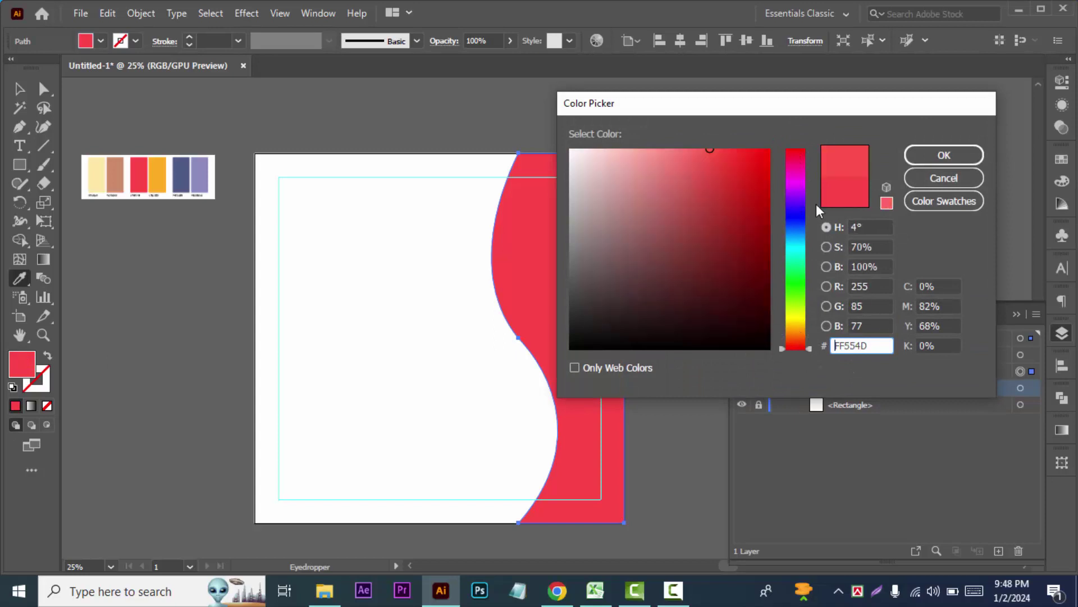
left_click(796, 151)
left_click(802, 157)
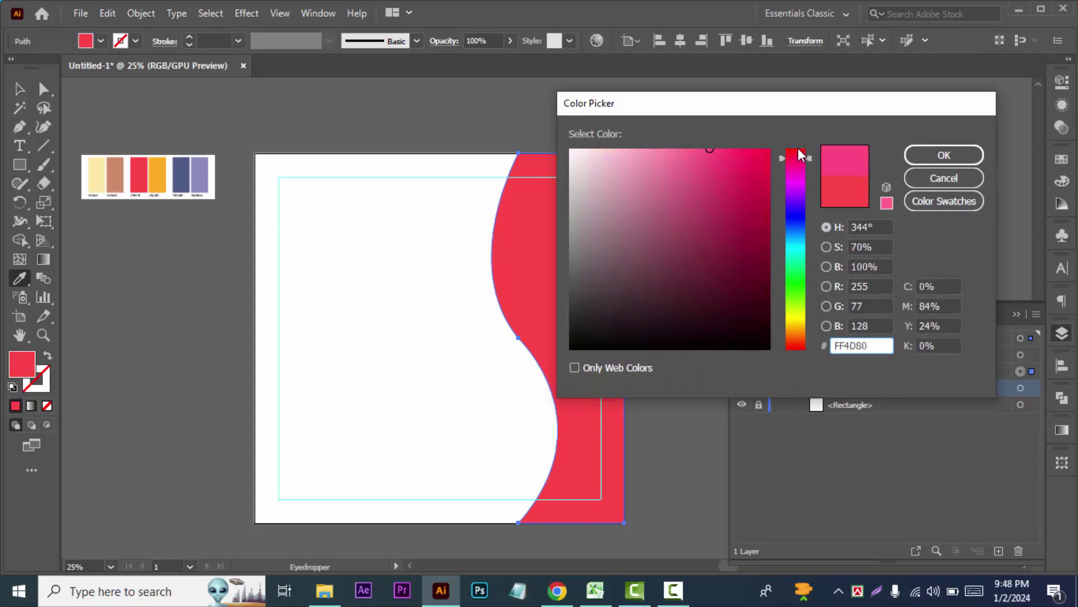
left_click(945, 178)
Widen the red wave leftward, rotate it about 13° clockwise, then enlarge and shift it up-right.
key("v")
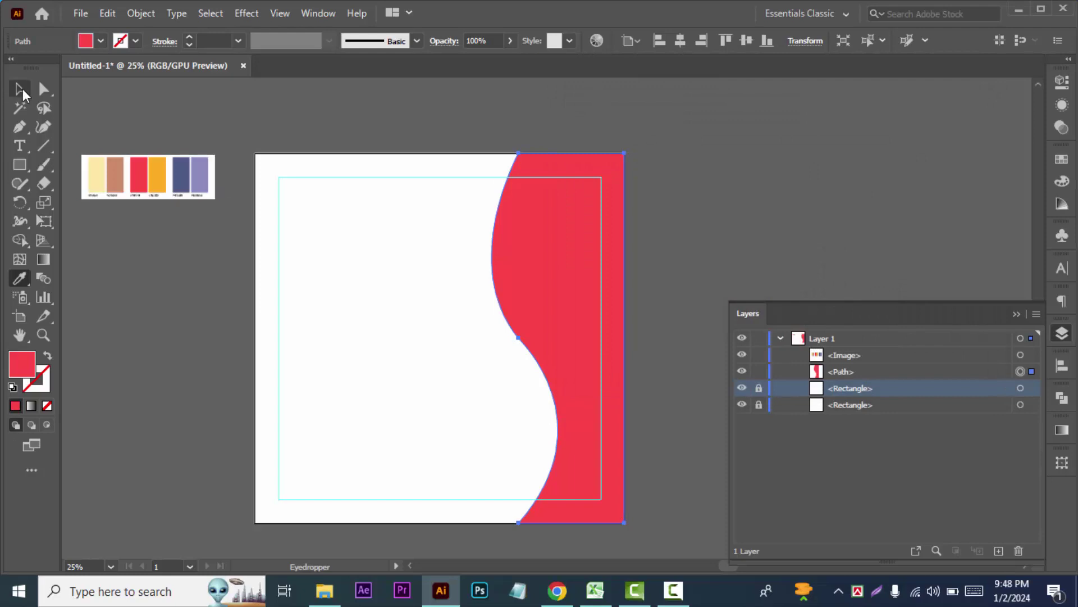
left_click_drag(492, 341, 435, 338)
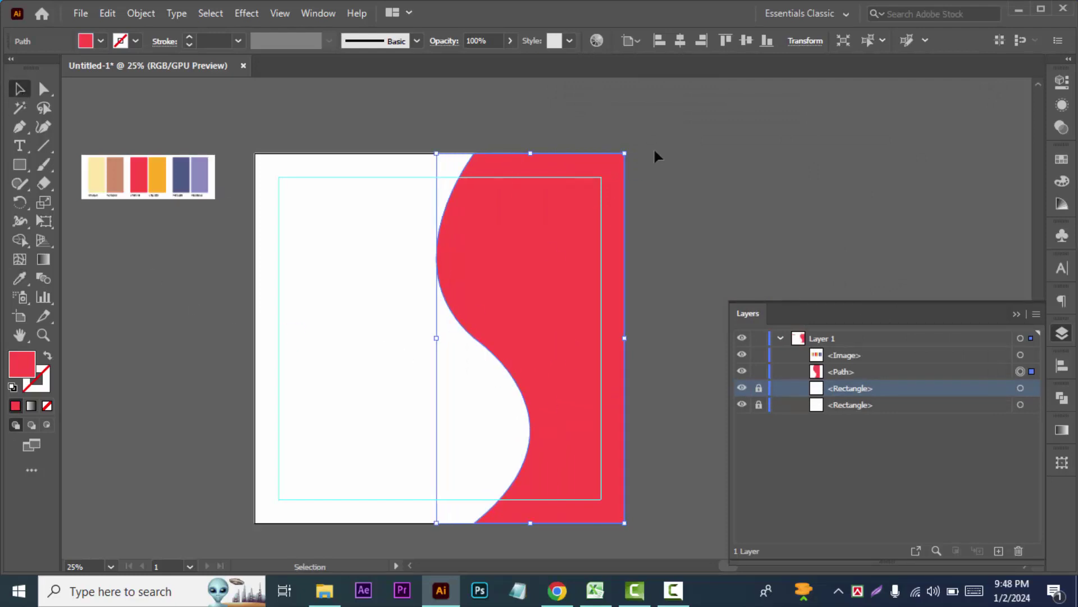
left_click_drag(632, 148, 671, 177)
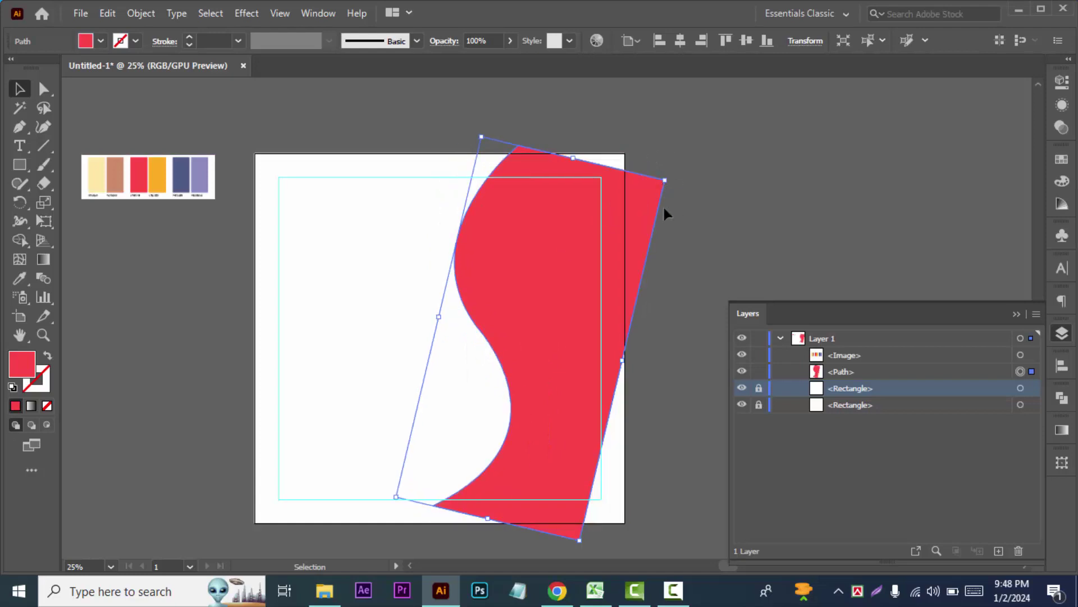
key("ctrl")
key("ctrl+minus")
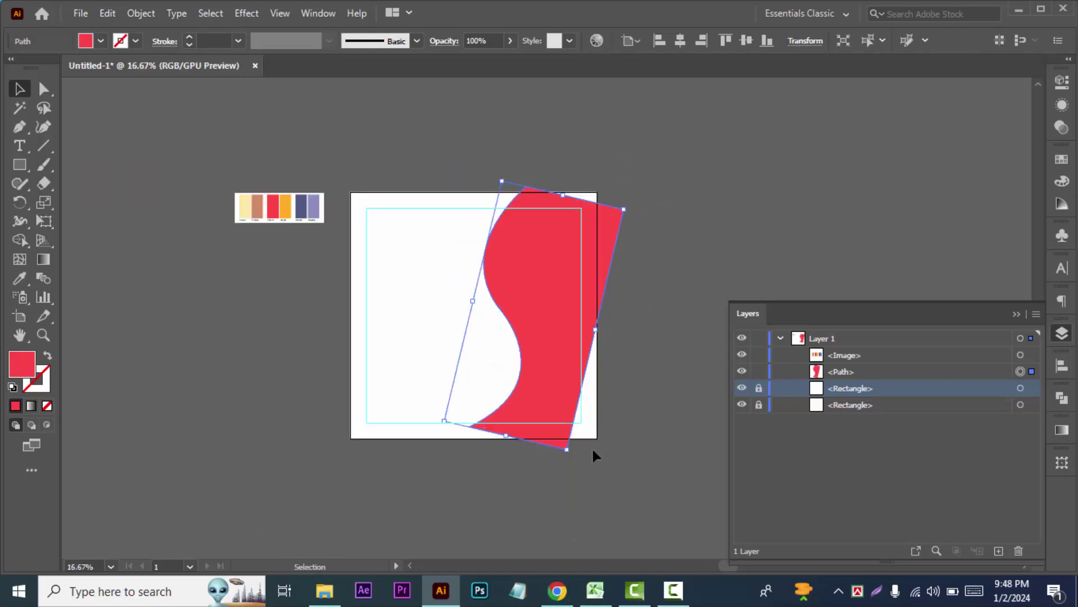
left_click_drag(566, 449, 625, 518)
mouse_move(569, 470)
left_mouse_down()
mouse_move(581, 454)
mouse_move(562, 461)
left_mouse_up()
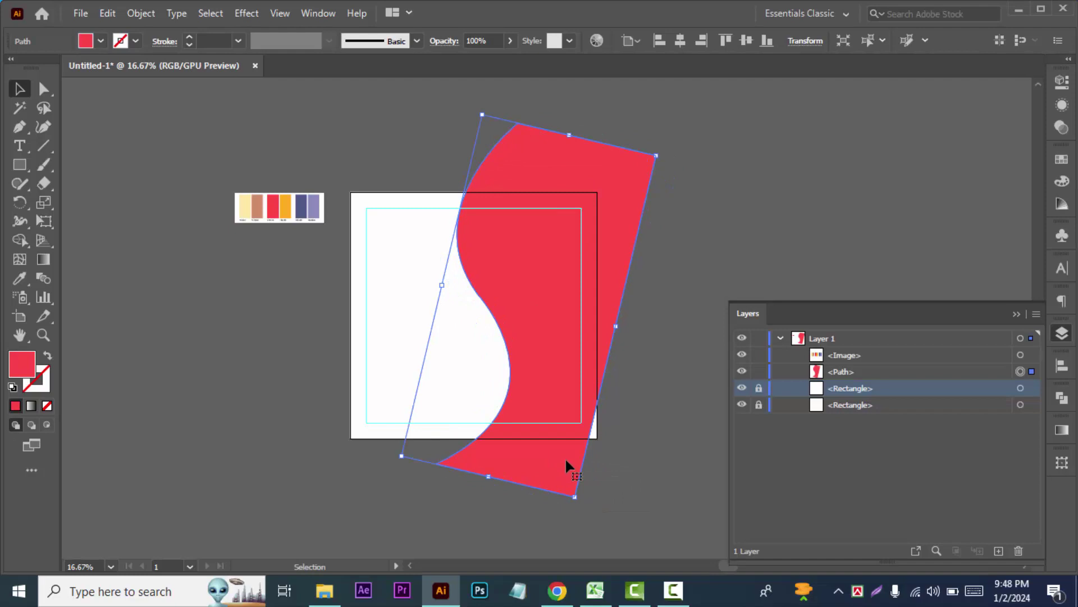
Reshape the wave's upper and lower curves, then widen the shape rightward and stretch it upward.
left_click(43, 89)
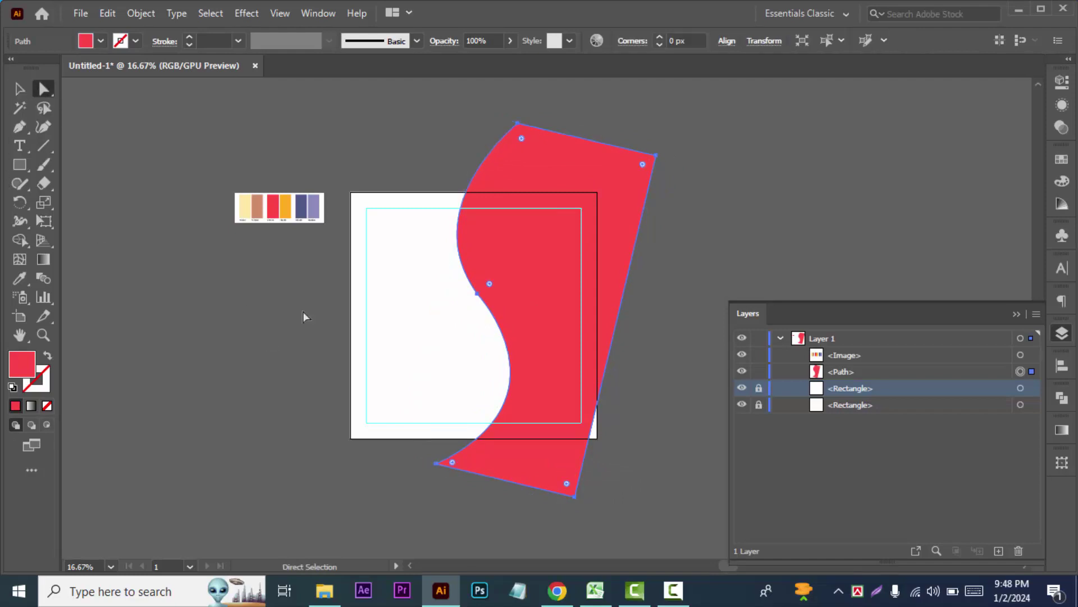
left_click(477, 294)
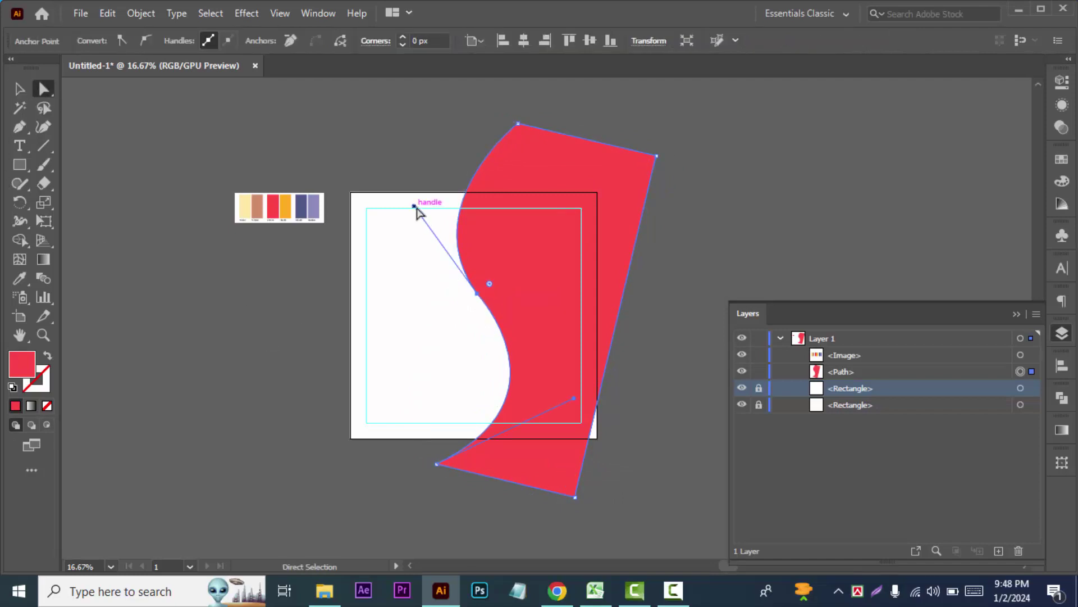
left_click_drag(414, 208, 437, 189)
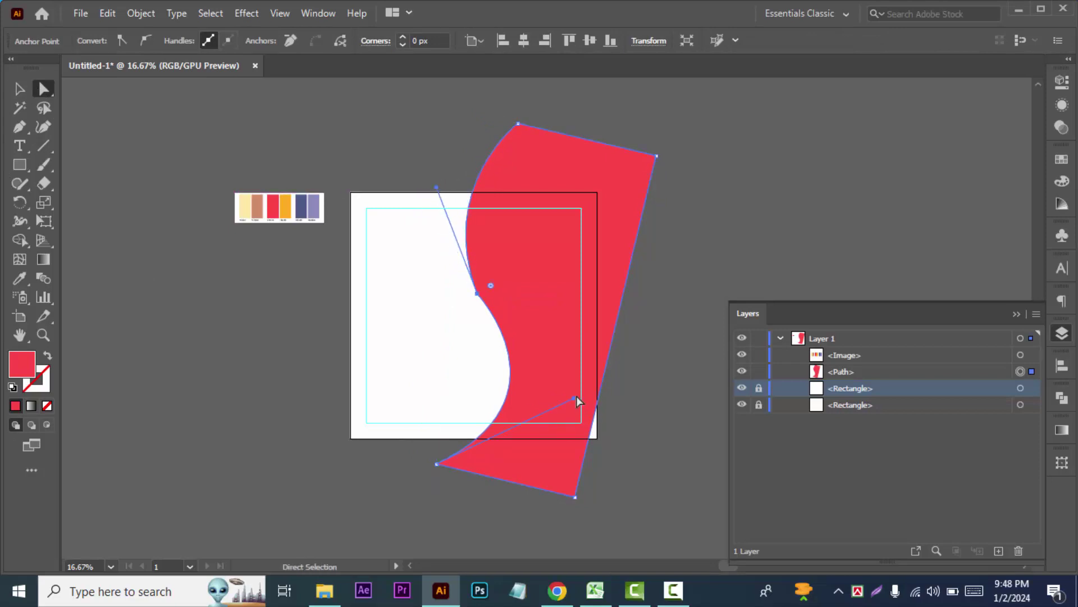
left_click_drag(577, 400, 546, 395)
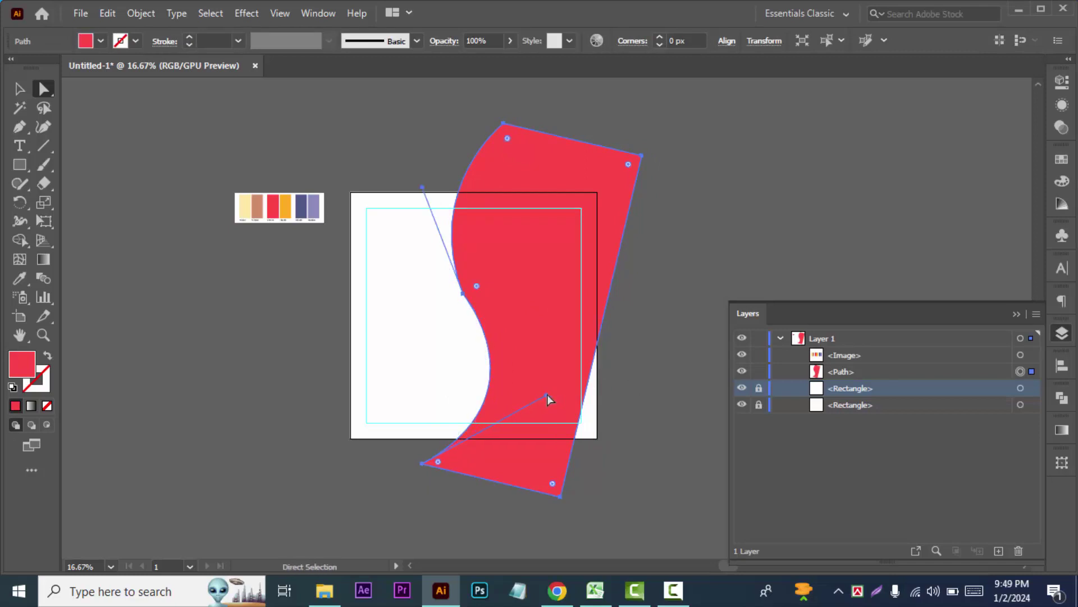
left_click_drag(546, 395, 538, 394)
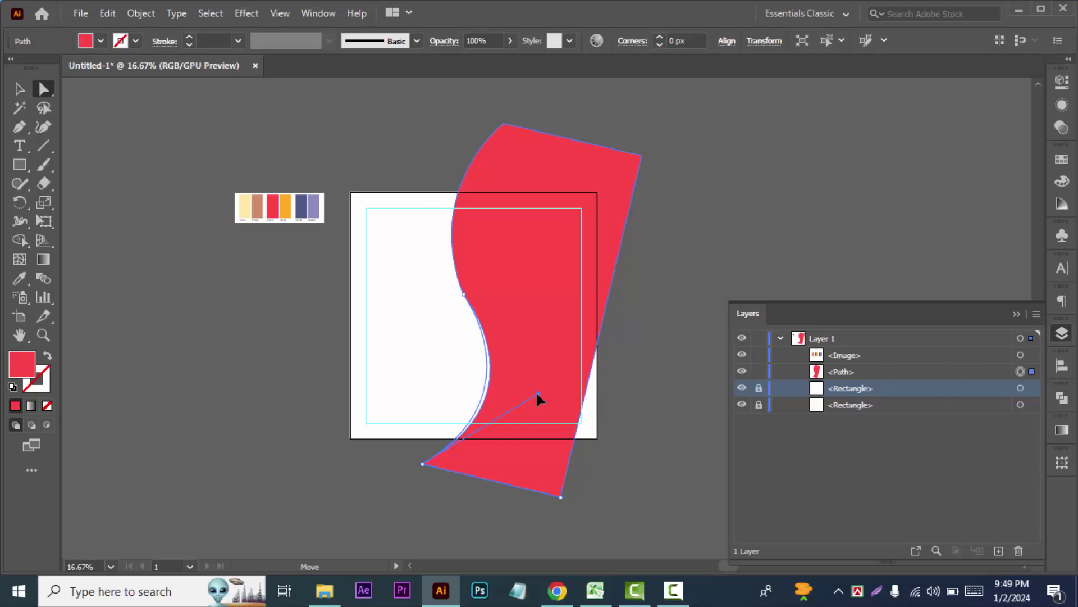
key("v")
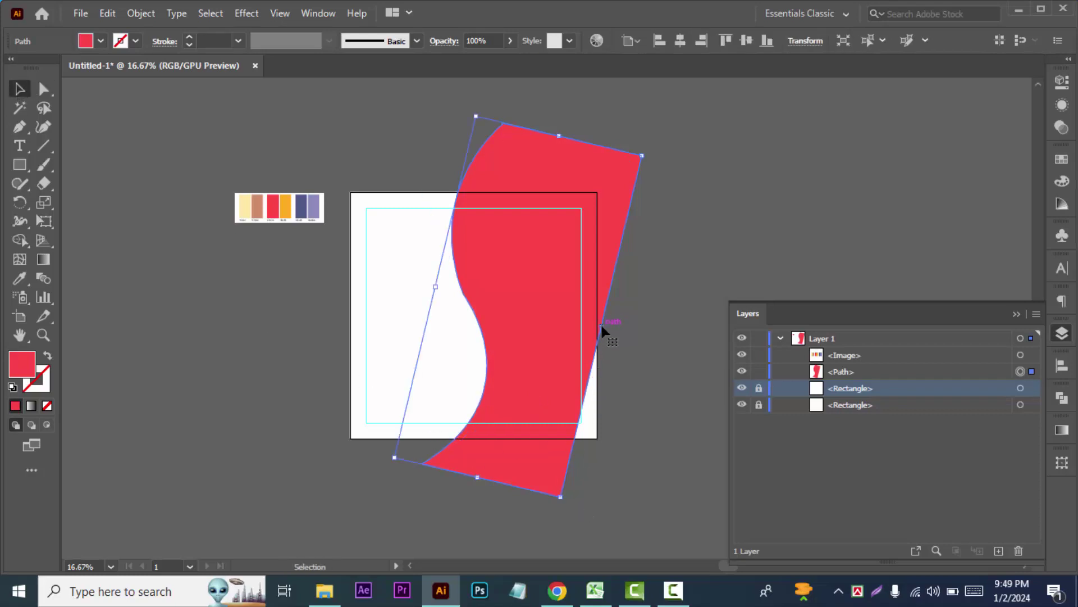
left_click_drag(601, 323, 670, 343)
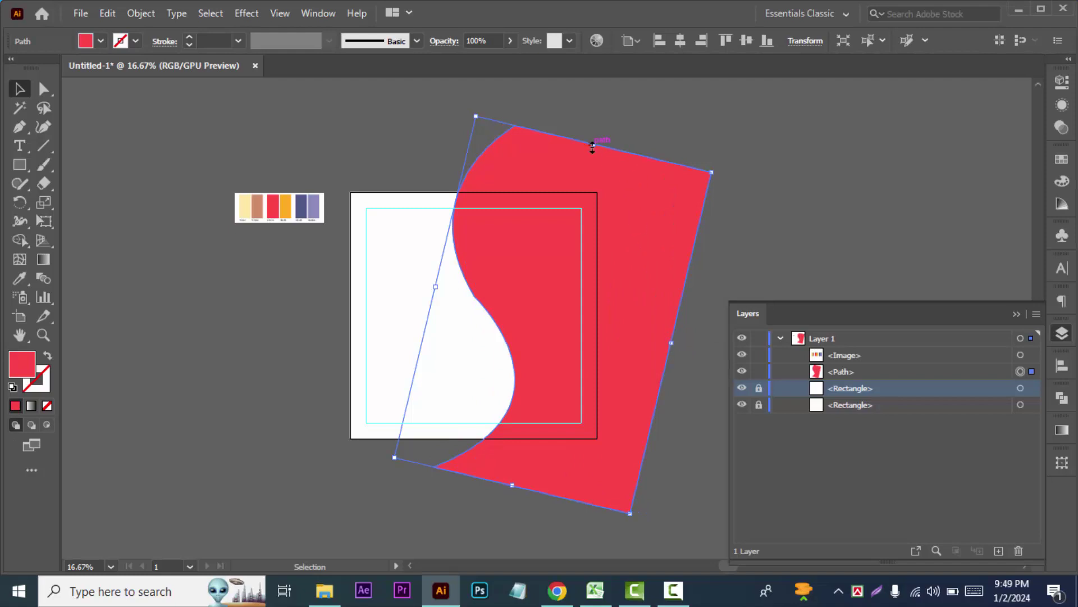
left_click_drag(592, 145, 600, 120)
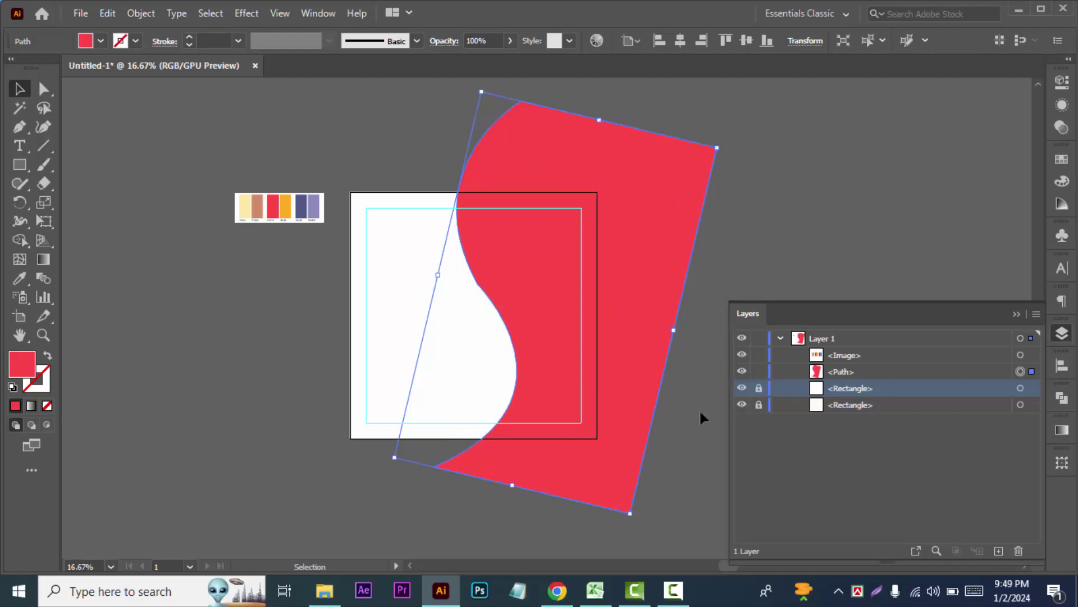
key("ctrl+plus")
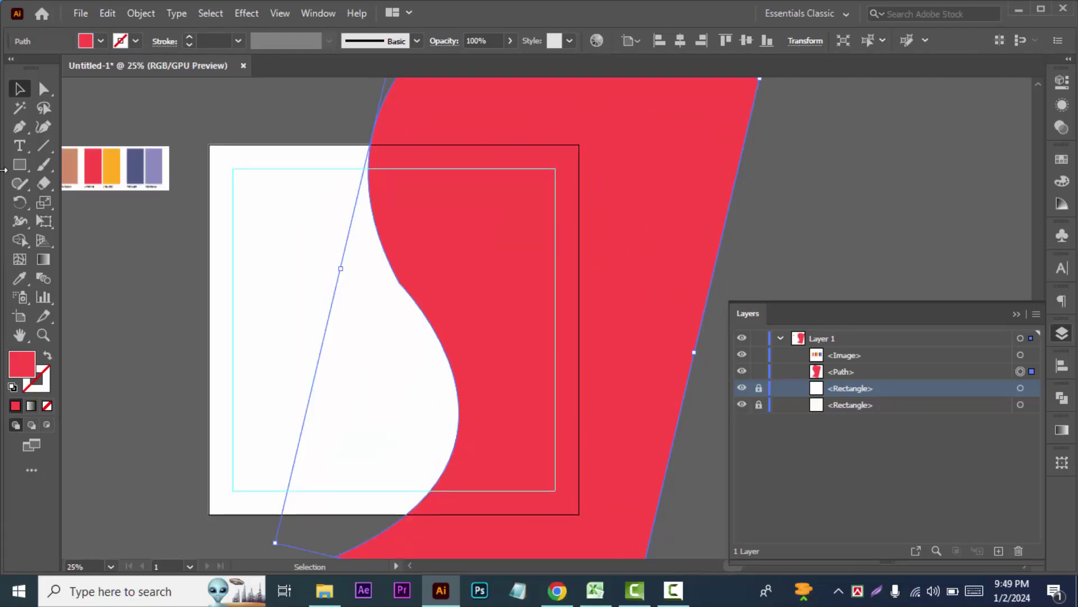
Smooth the red wave's S-curved edge with the Smooth Tool.
left_click(27, 184)
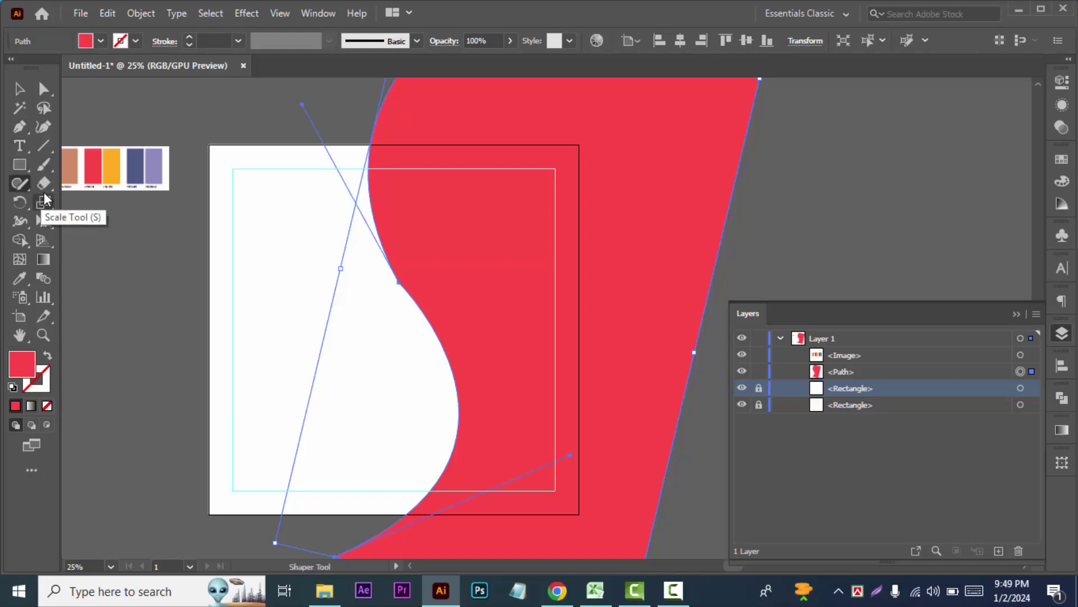
left_click(26, 185)
left_click(62, 221)
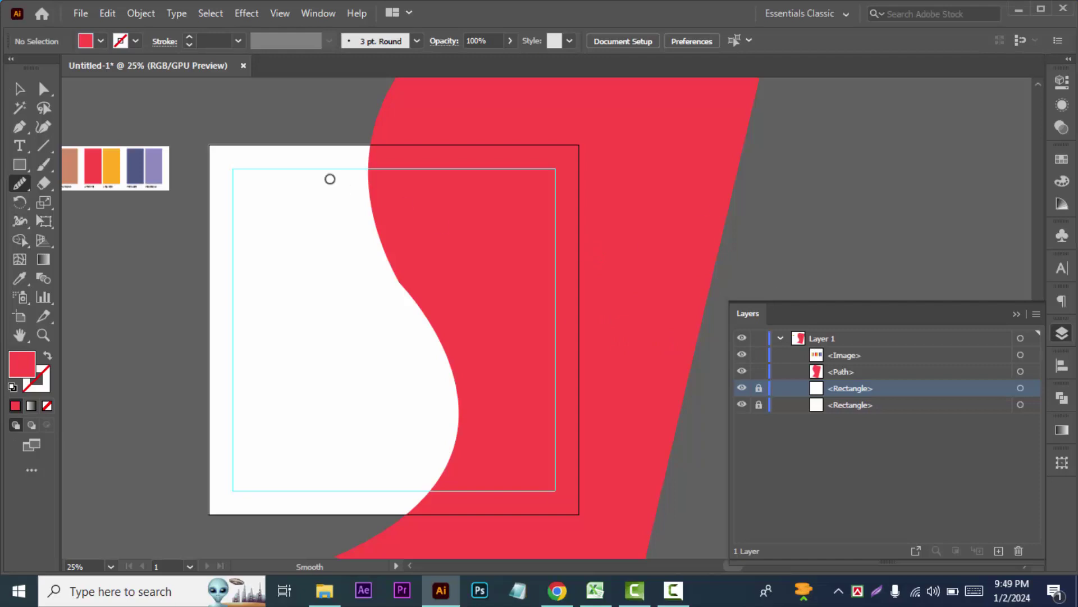
key("v")
left_click(564, 275)
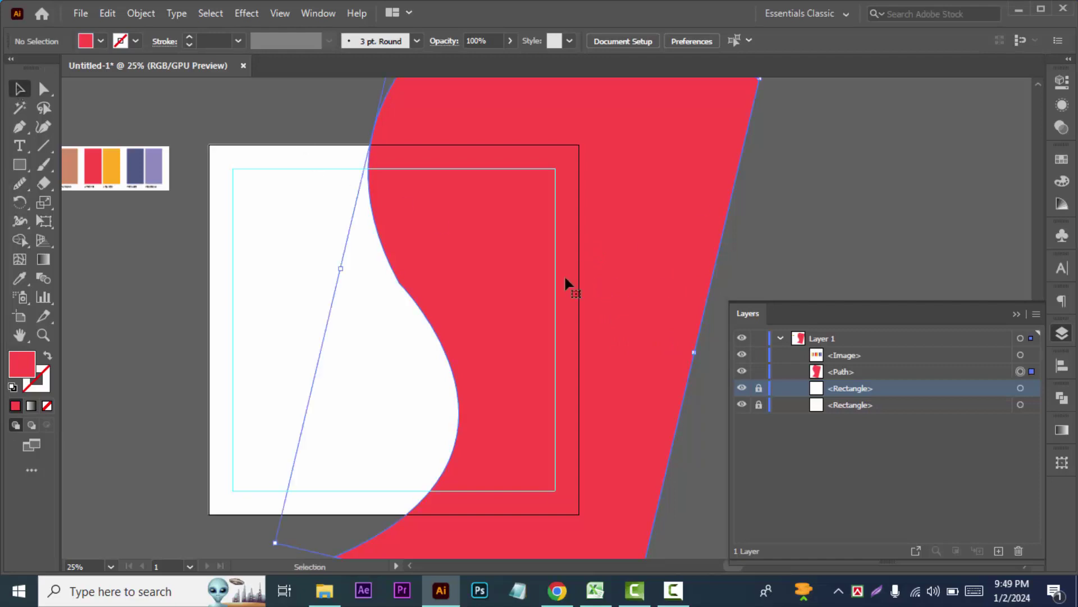
left_click(25, 178)
left_click_drag(398, 280, 410, 301)
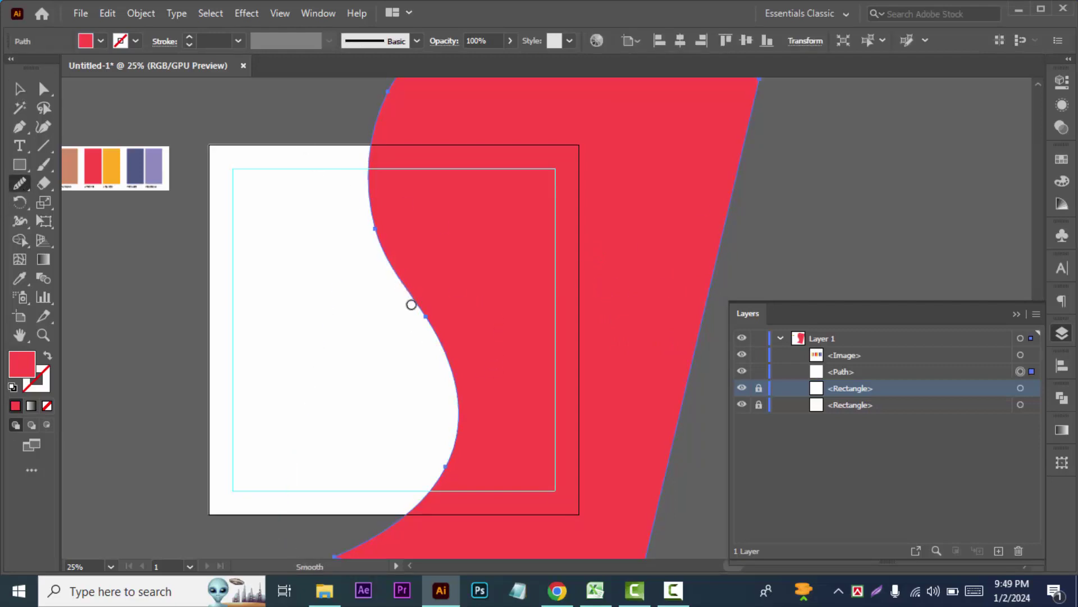
left_click(19, 89)
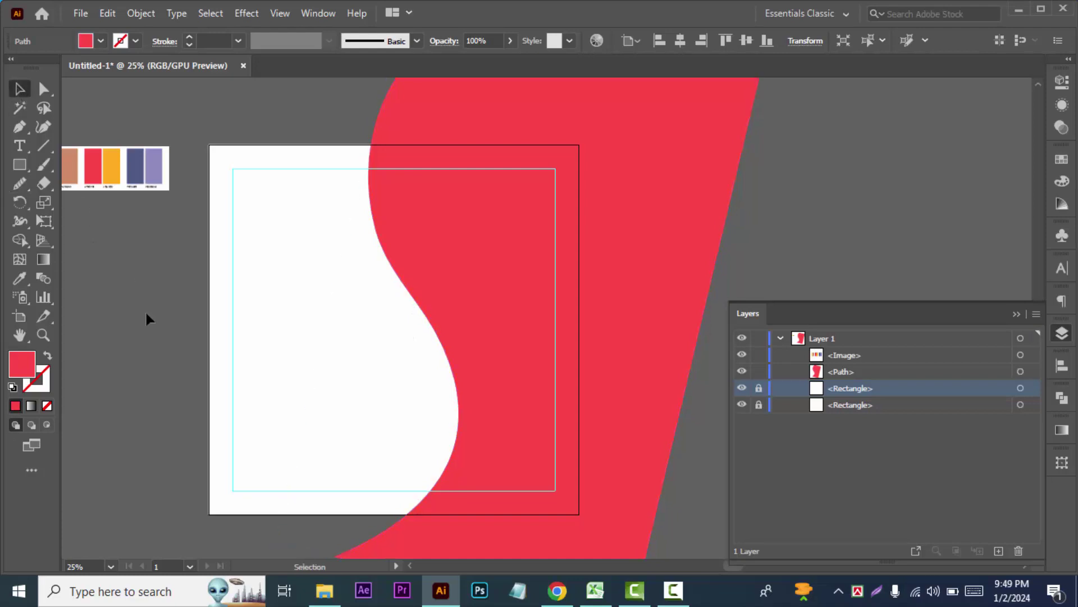
left_click(153, 316)
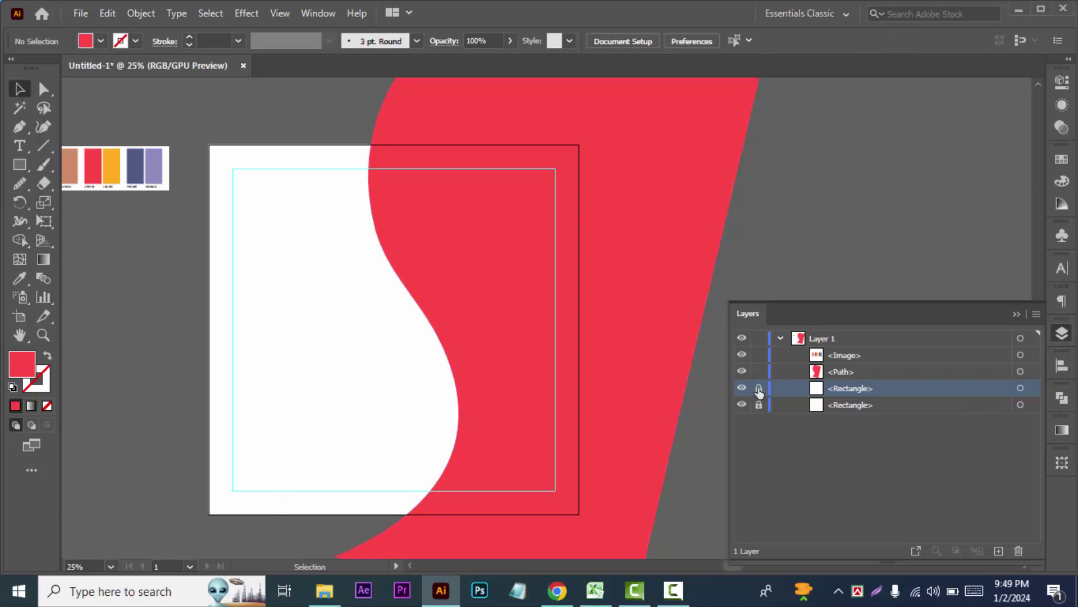
Paste a copy of the background rectangle in front, above the red wave, filled dark gray.
left_click(1021, 388)
left_click(106, 14)
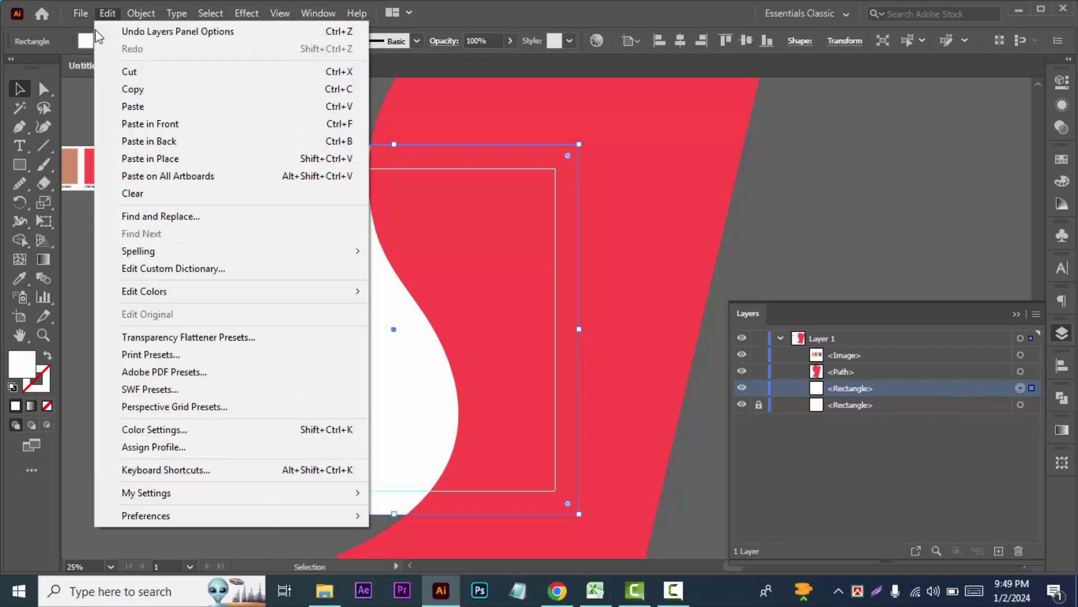
left_click(133, 89)
left_click(108, 13)
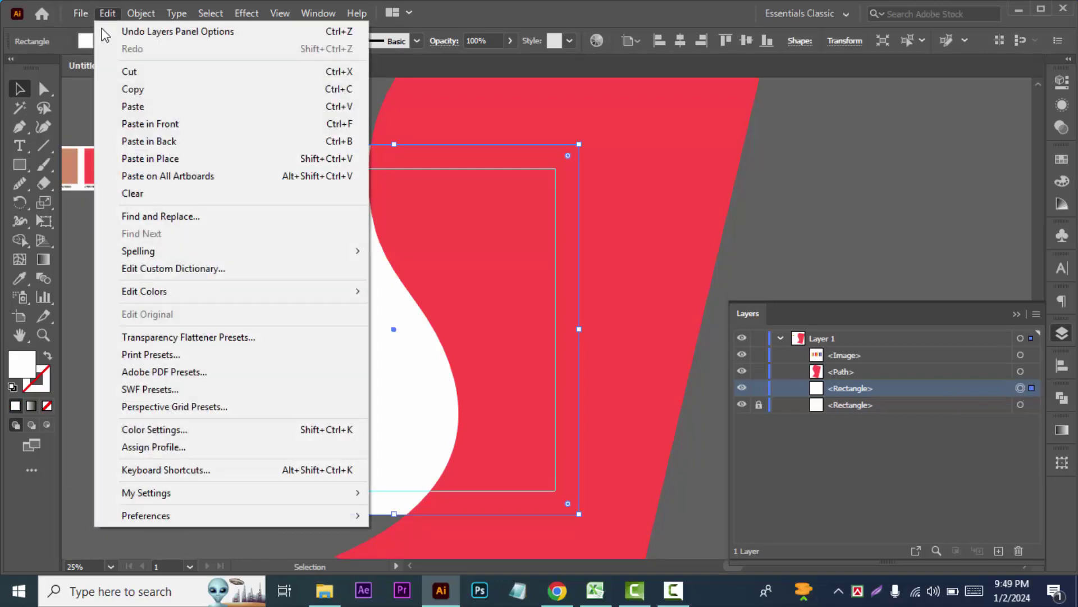
left_click(135, 125)
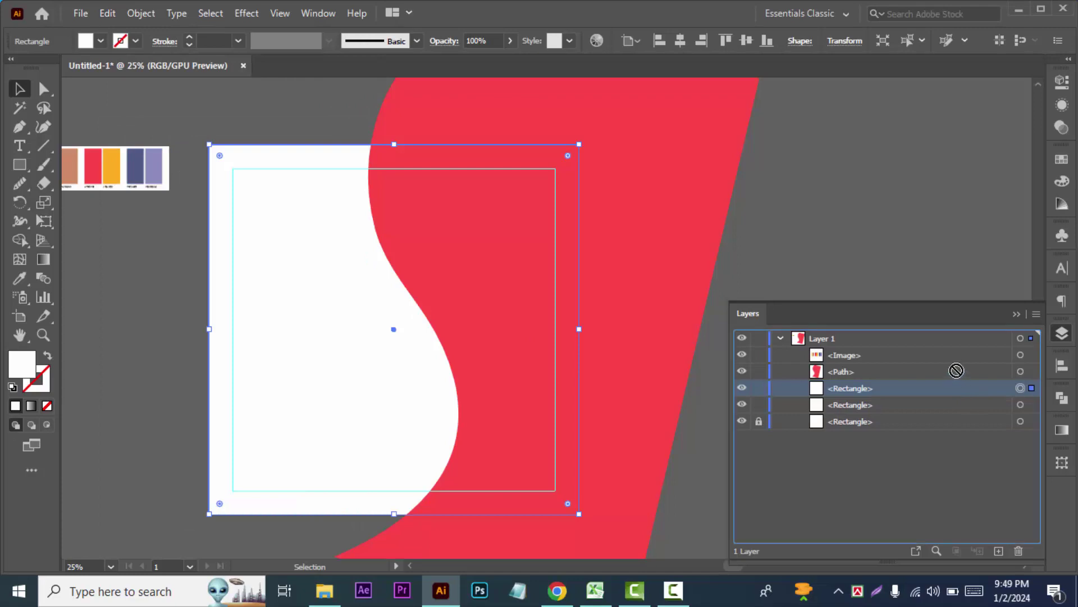
left_click_drag(954, 364, 953, 365)
left_click(100, 41)
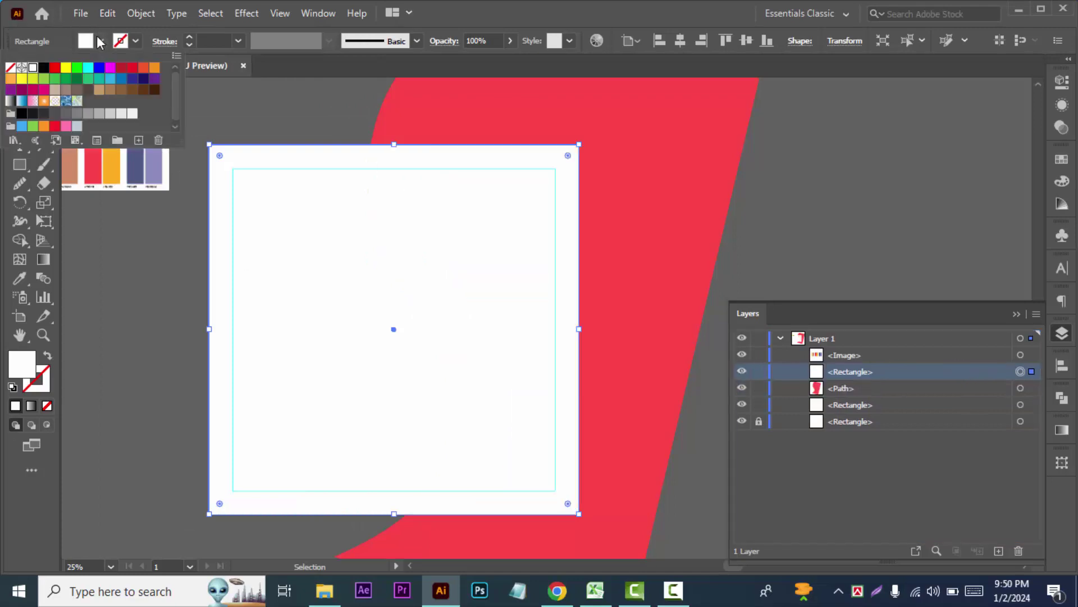
left_click(65, 114)
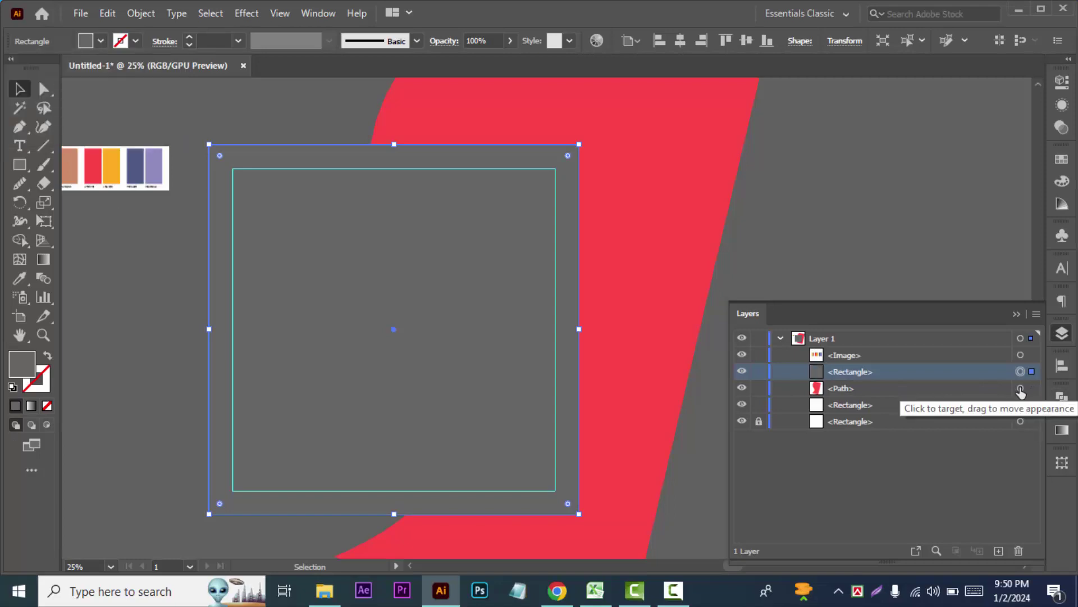
Delete the red wave's overhang with the Shape Builder, then hide and lock the gray copy.
left_click(1021, 387, "shift")
left_click(23, 239)
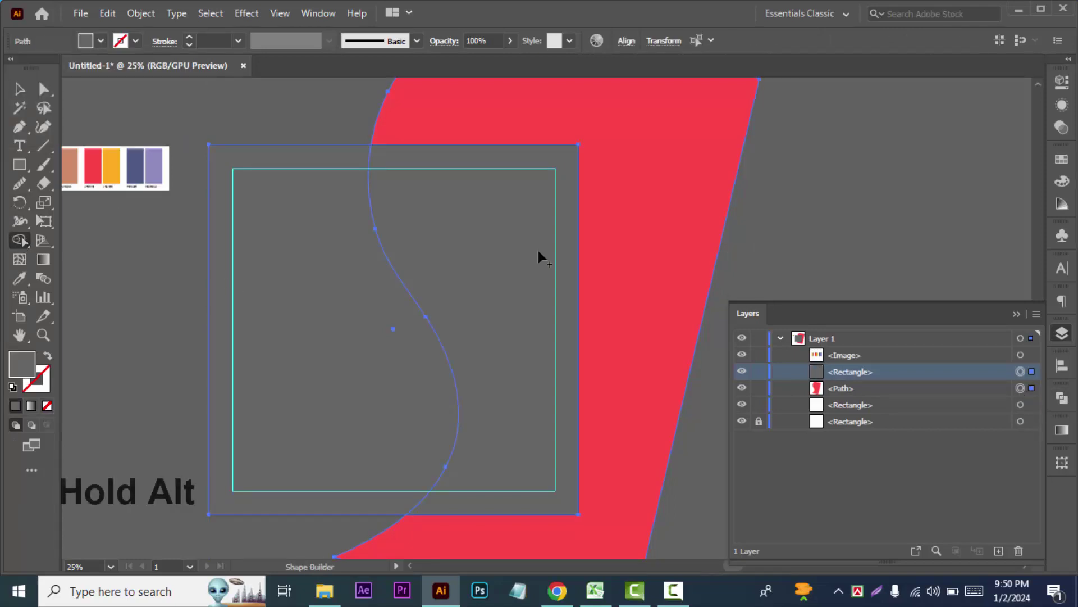
left_click(638, 240, "alt")
left_click(759, 371)
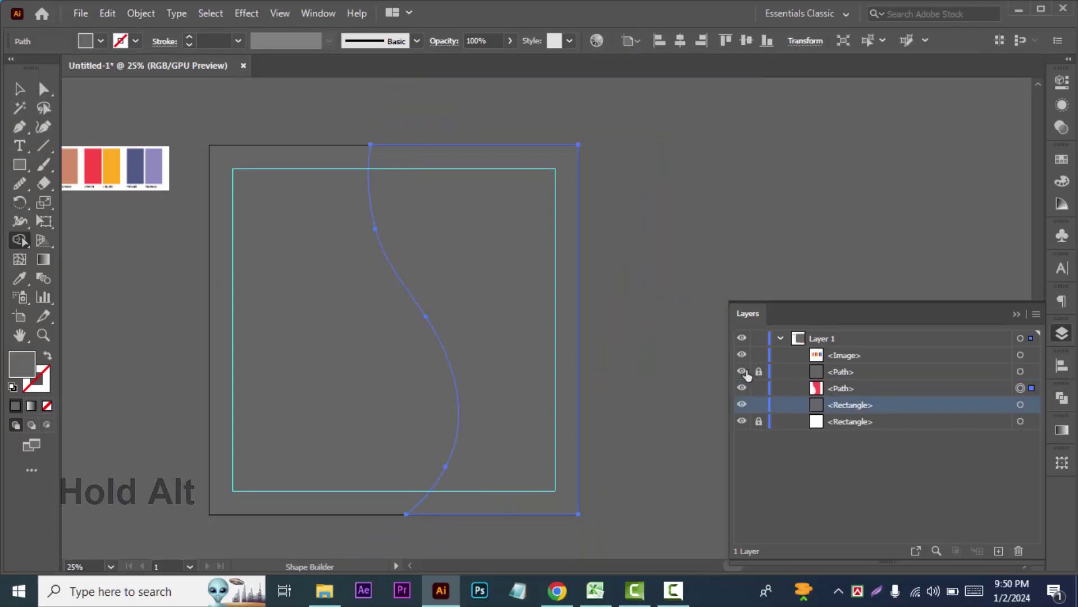
left_click(20, 88)
left_click(548, 241)
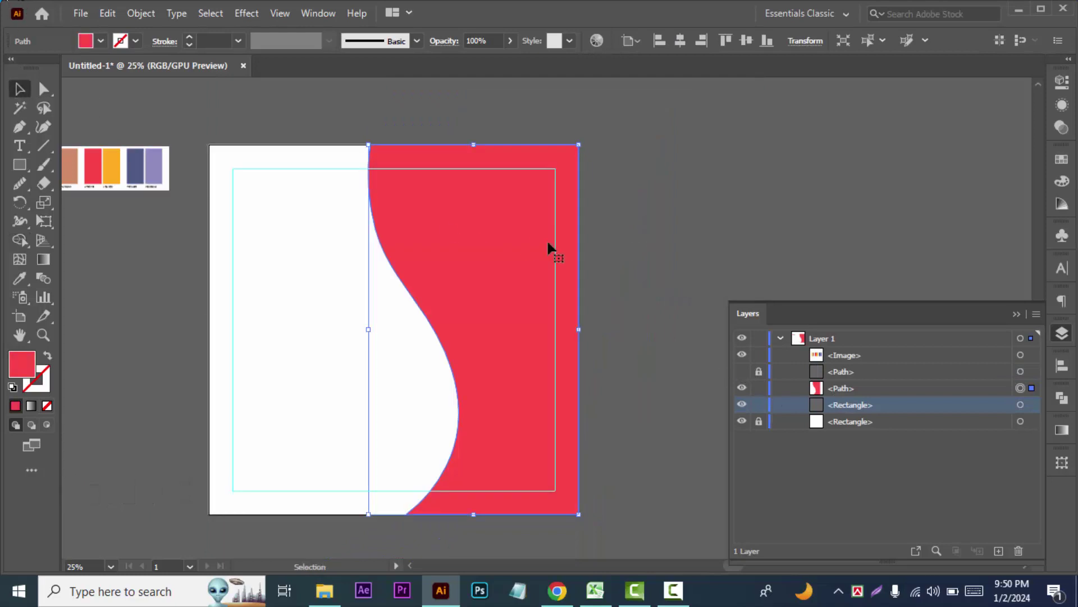
left_click(711, 245)
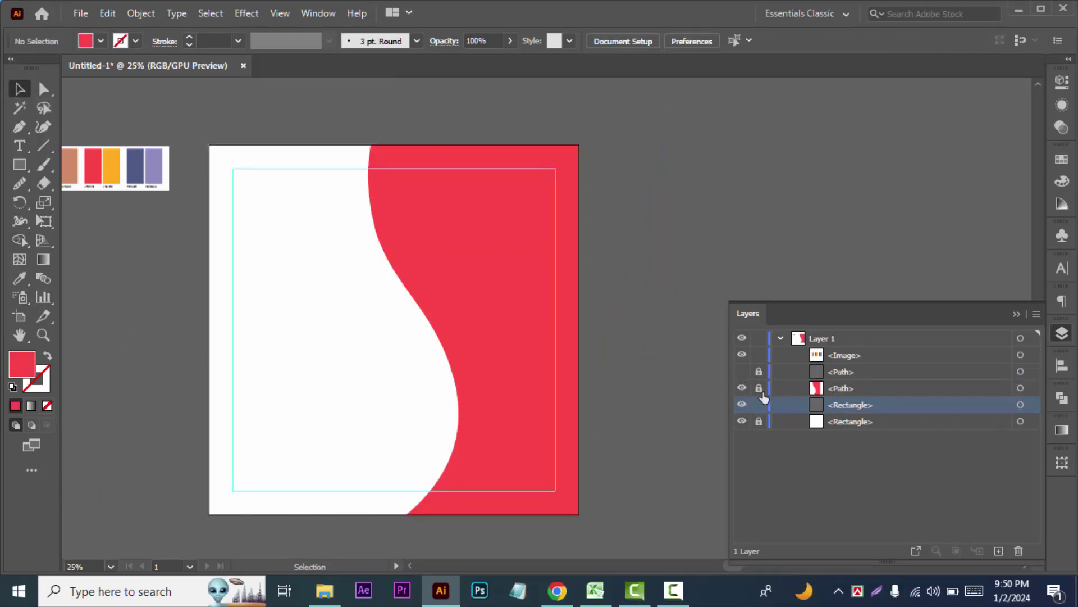
left_click(21, 162)
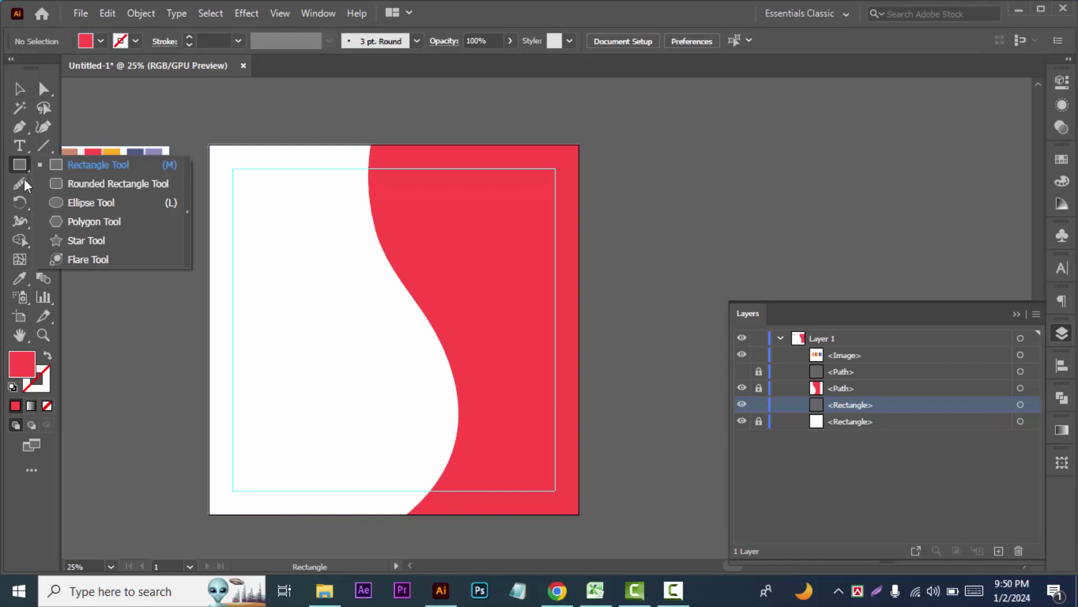
Draw a square and fill it with the palette's navy.
left_click(80, 166)
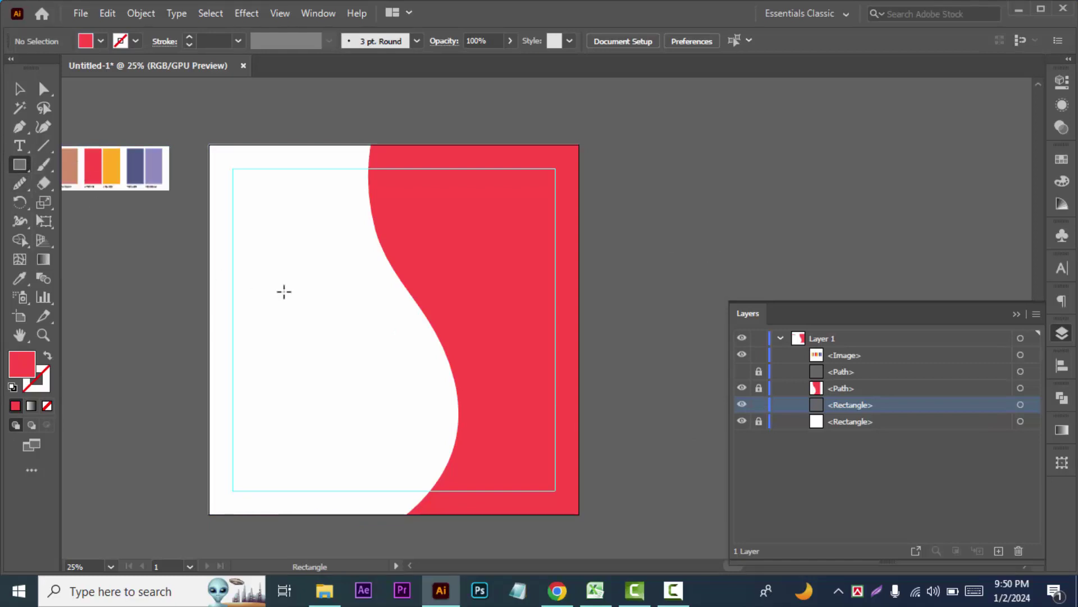
left_click_drag(271, 236, 468, 432)
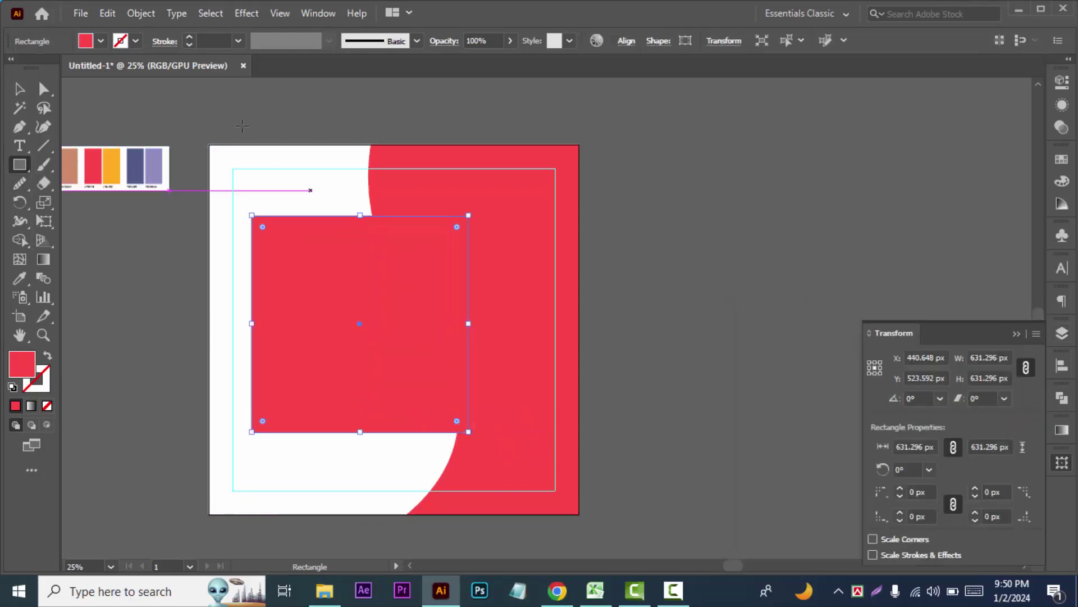
left_click(19, 278)
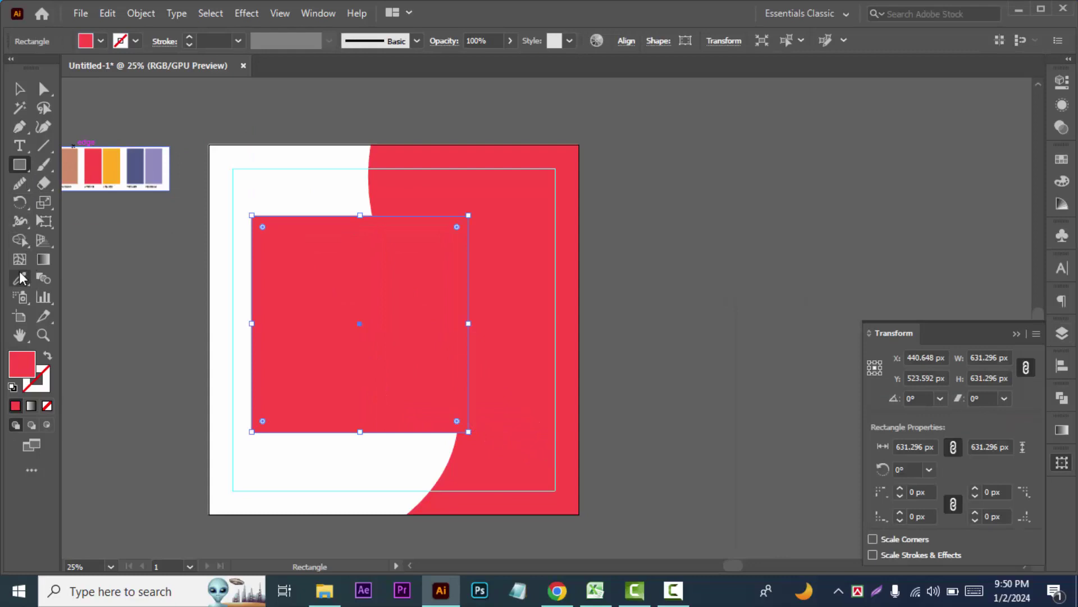
left_click(135, 164)
left_click(19, 89)
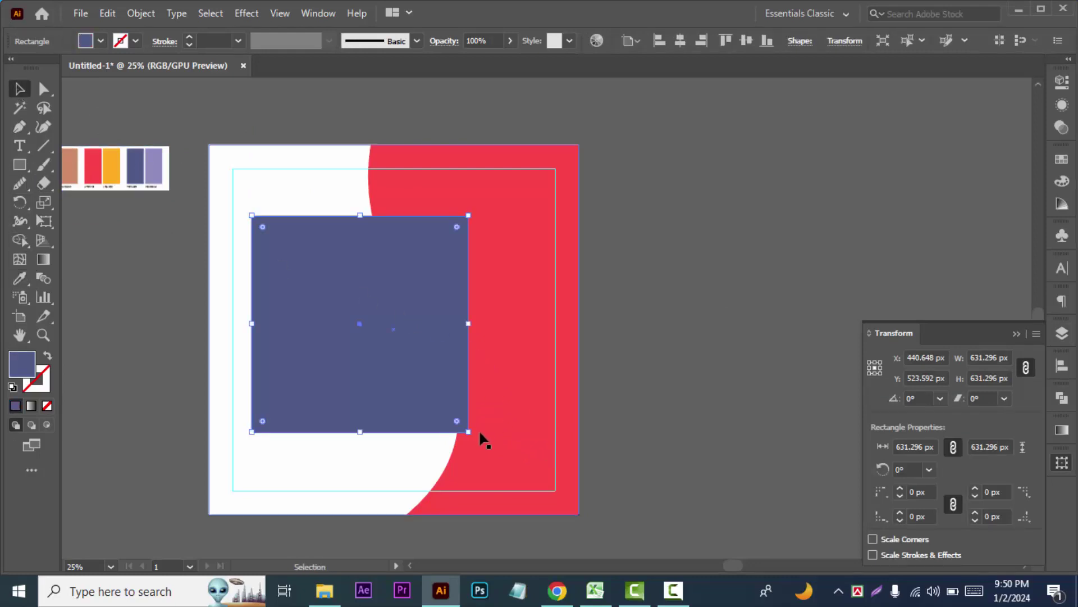
Rotate the navy square 45°, round its corners, and shrink it to the right.
left_click_drag(471, 435, 471, 332)
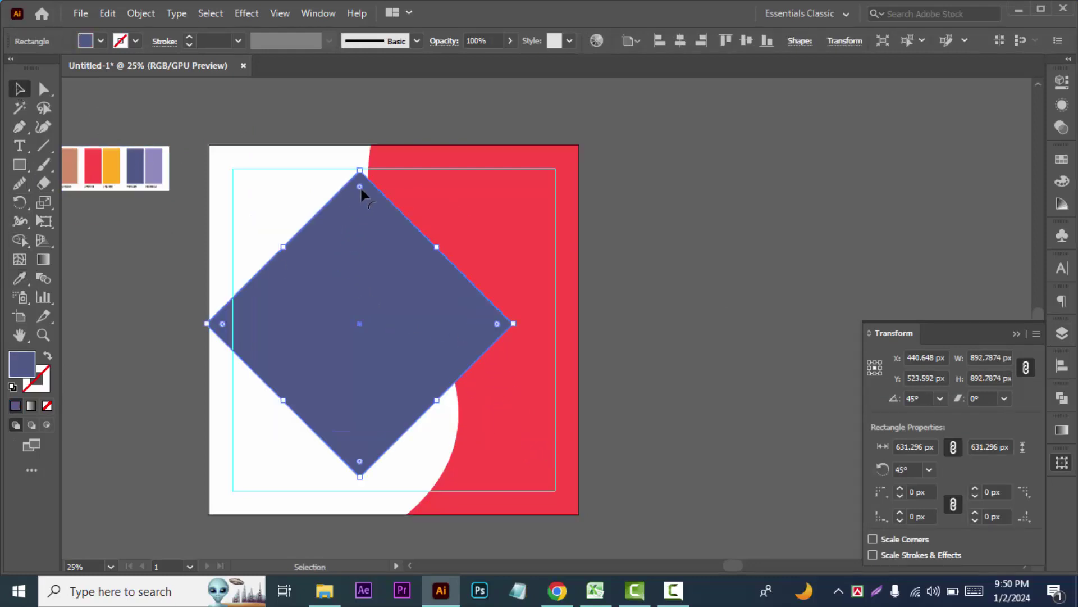
left_click_drag(360, 186, 359, 211)
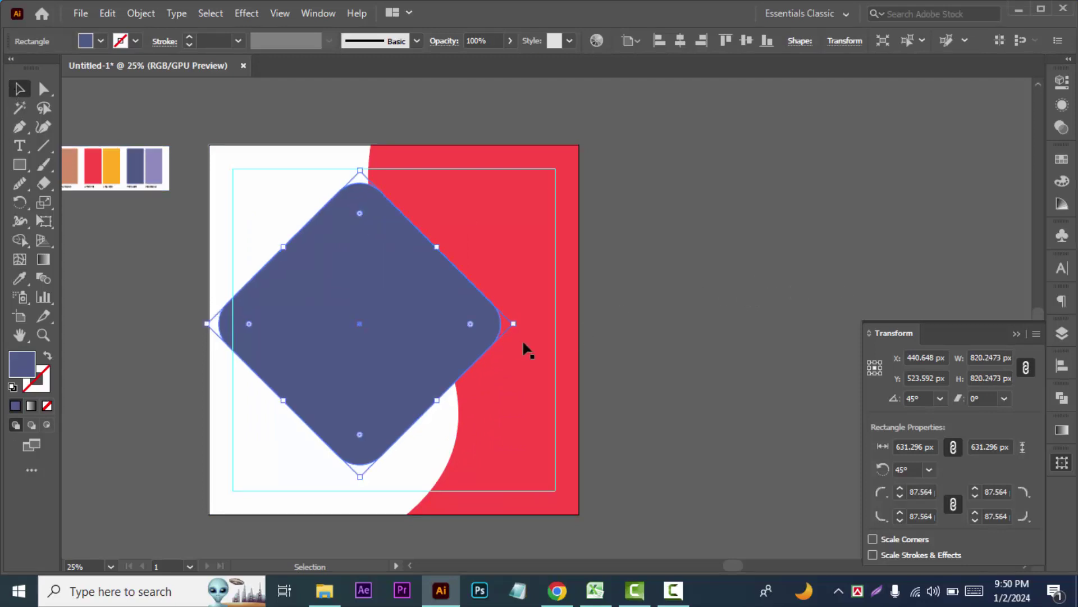
mouse_move(514, 324)
left_mouse_down()
mouse_move(479, 324)
mouse_move(591, 325)
left_mouse_up()
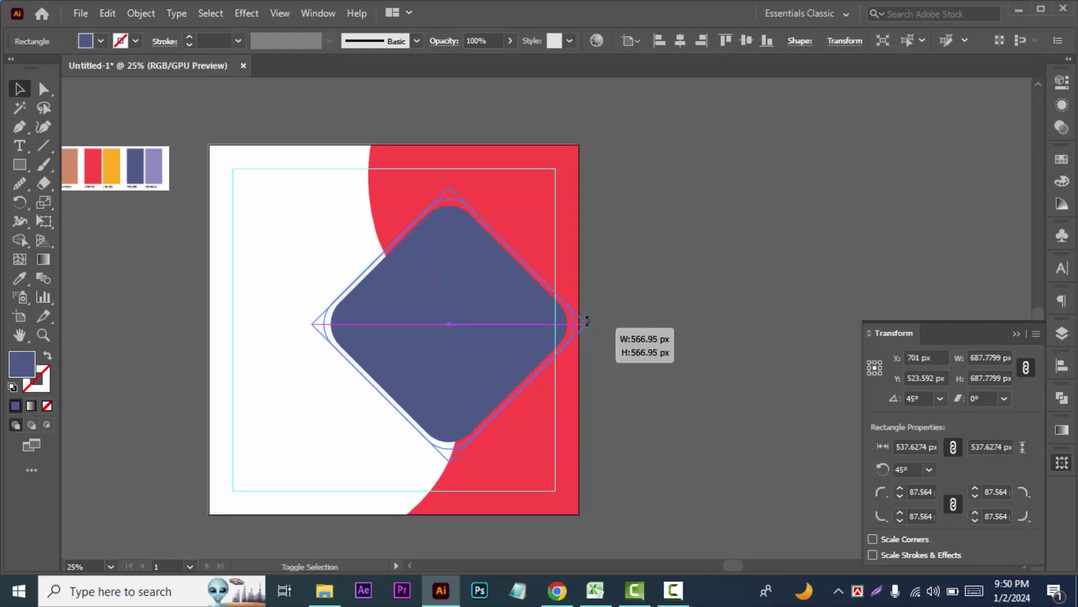
left_click(667, 338)
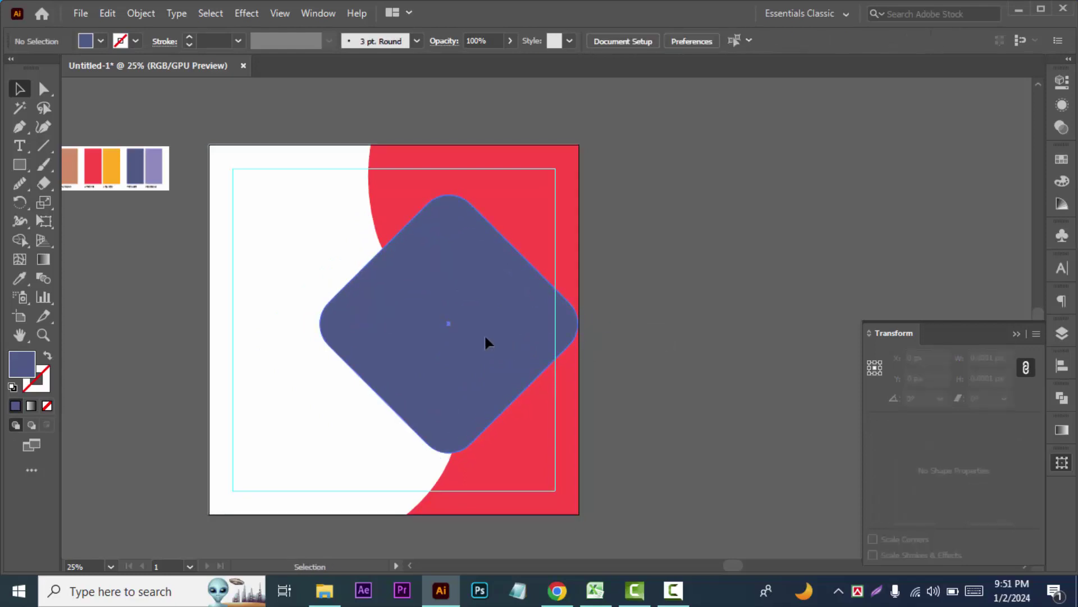
Fine-tune the diamond's size and position over the red wave on the right.
left_click_drag(486, 338, 515, 342)
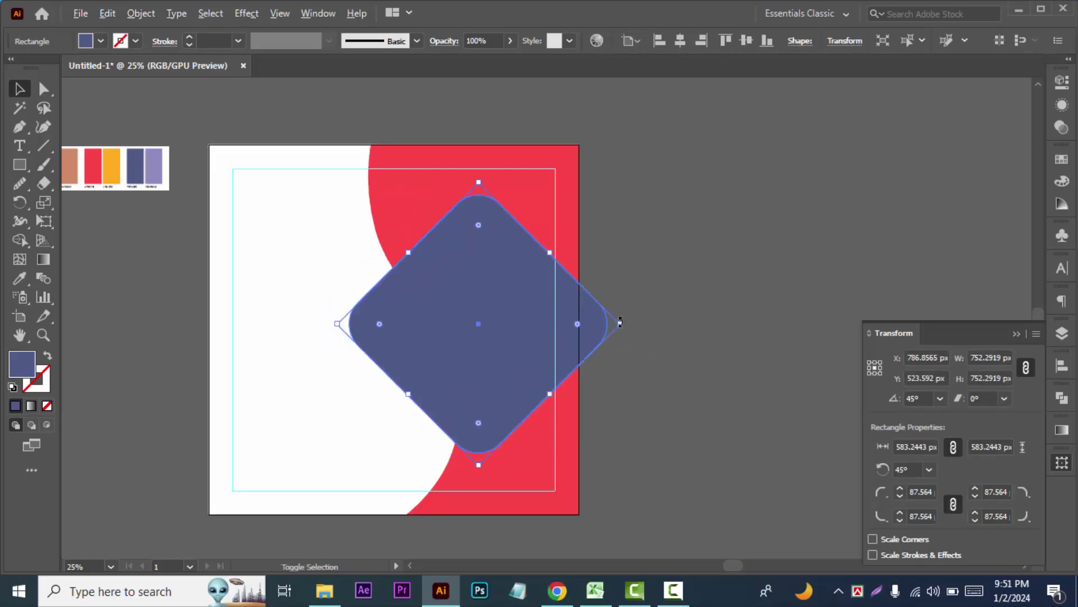
left_click_drag(620, 321, 596, 319)
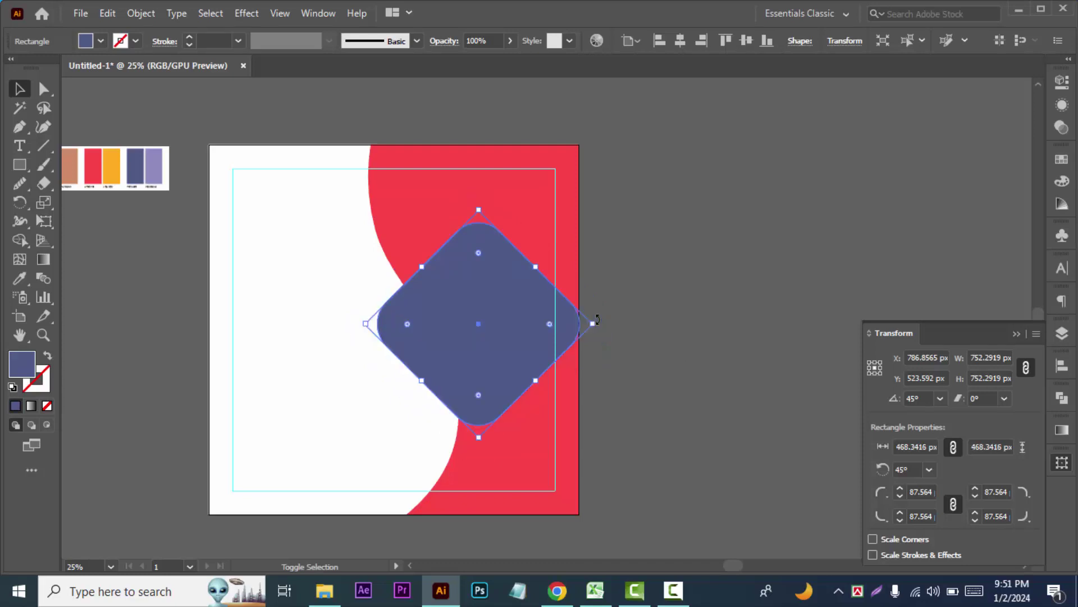
mouse_move(484, 331)
left_mouse_down()
mouse_move(475, 330)
mouse_move(509, 330)
left_mouse_up()
left_click_drag(572, 320, 595, 325)
left_click(646, 346)
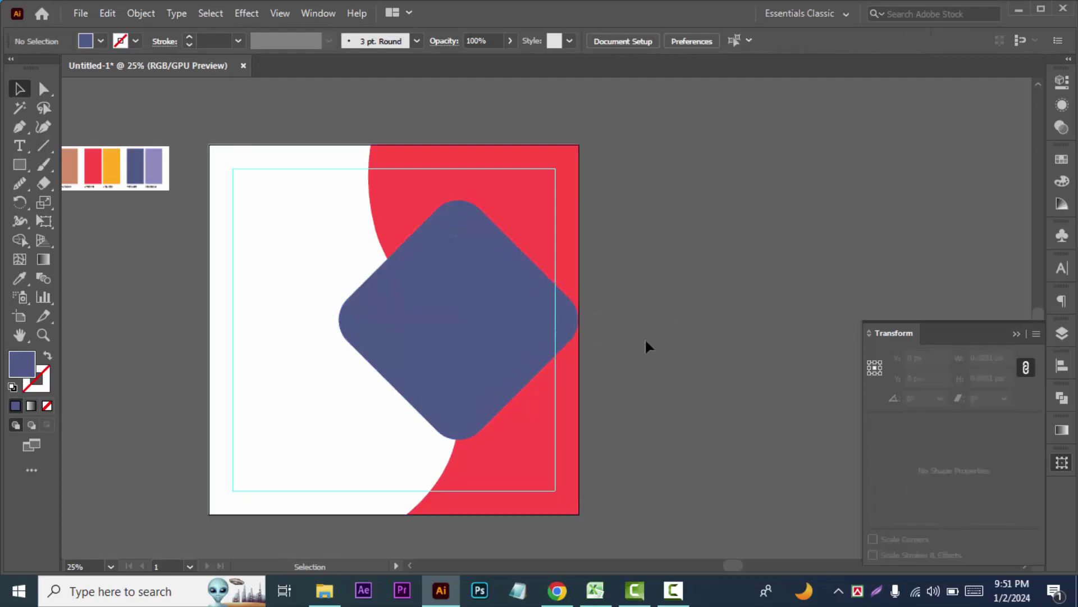
left_click(432, 340)
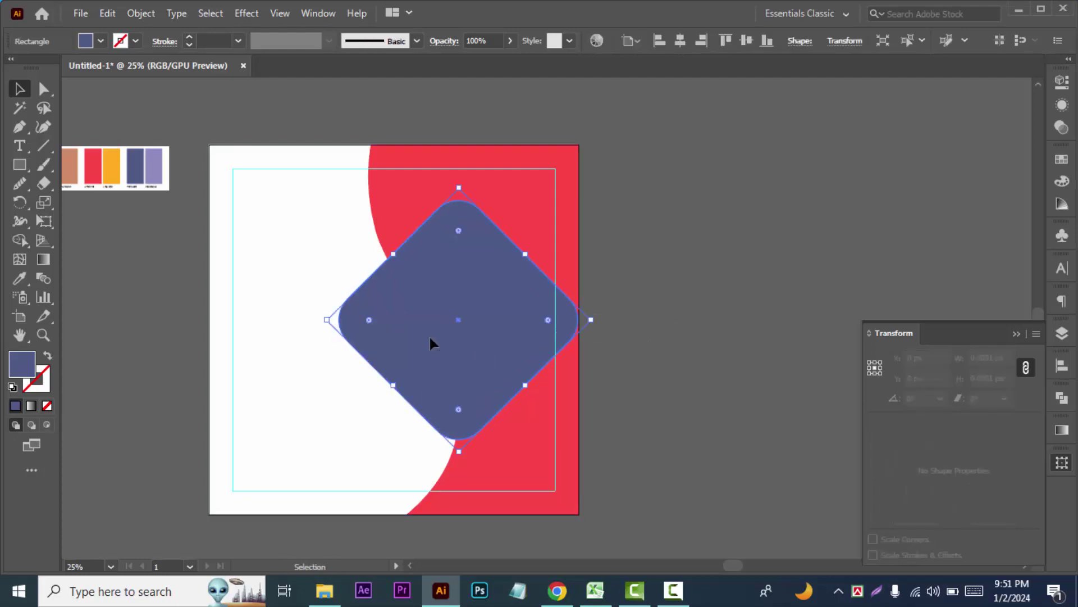
left_click(106, 12)
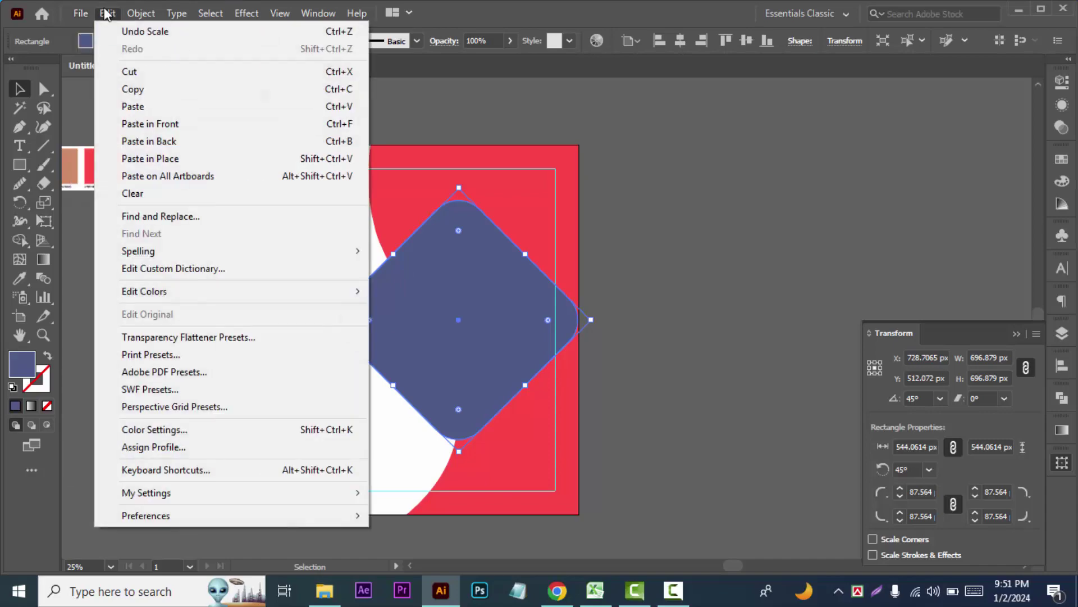
Paste a copy of the navy rounded diamond in front and give it the palette's light purple.
left_click(143, 91)
left_click(108, 13)
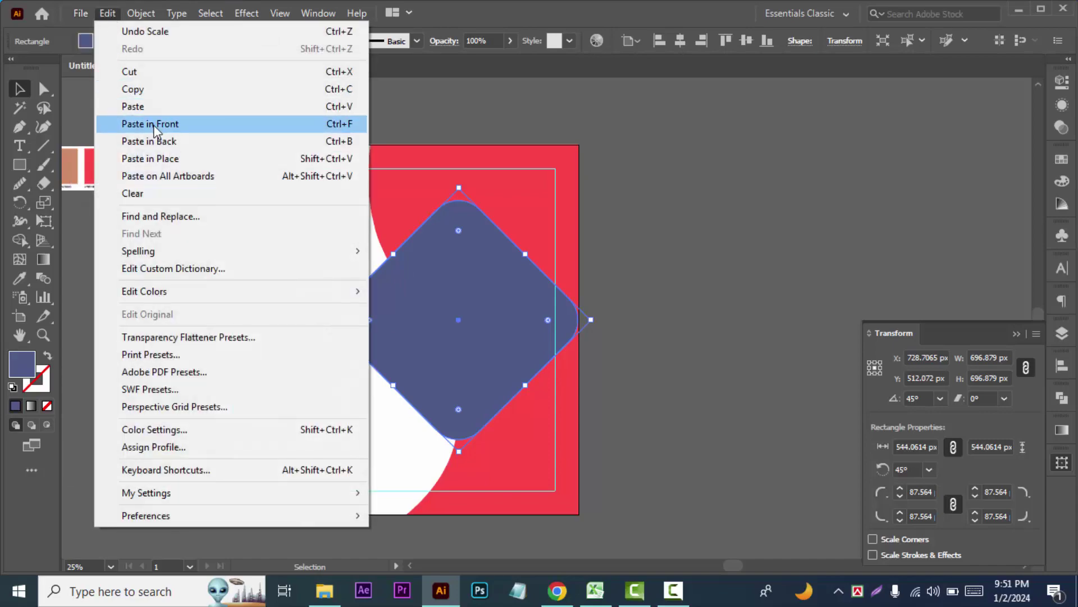
left_click(146, 123)
left_click(20, 278)
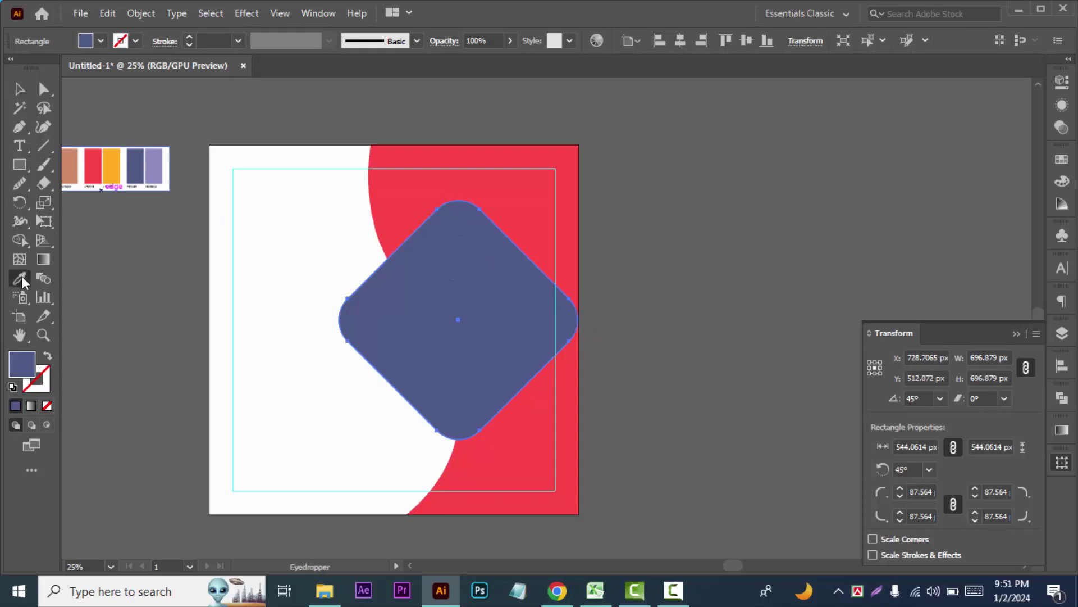
left_click(156, 167)
Scale the light purple diamond down so a navy border shows around it.
left_click(19, 88)
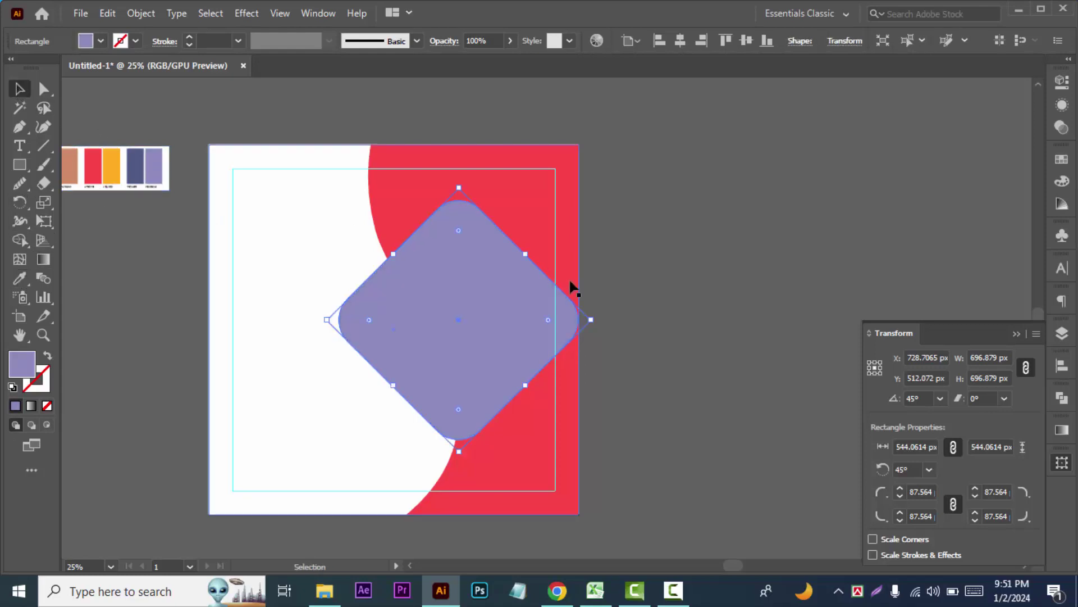
left_click_drag(591, 320, 581, 318)
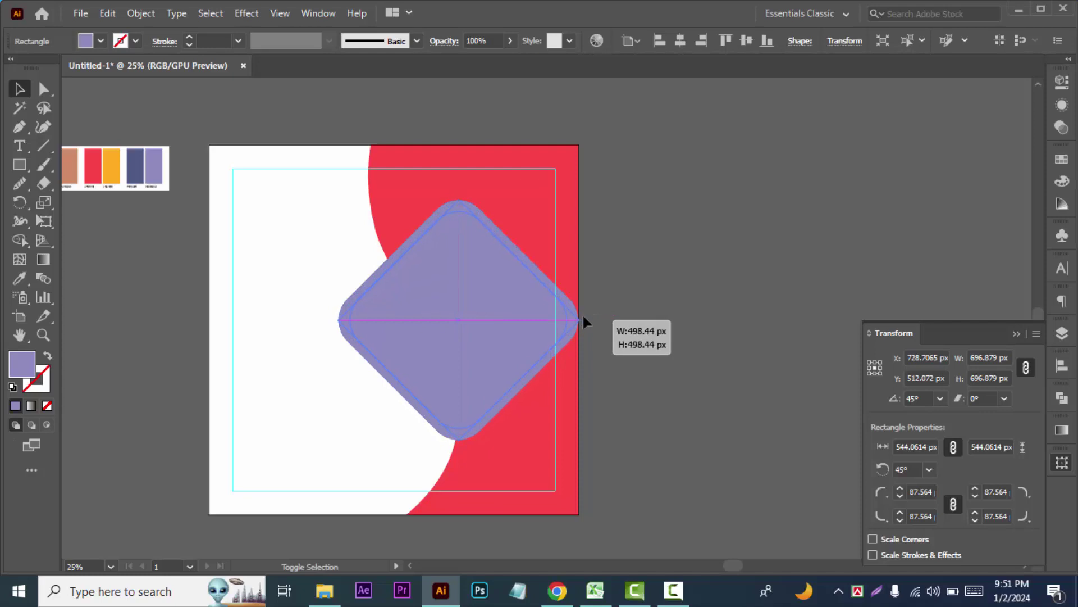
left_click_drag(582, 322, 582, 321)
left_click(634, 288)
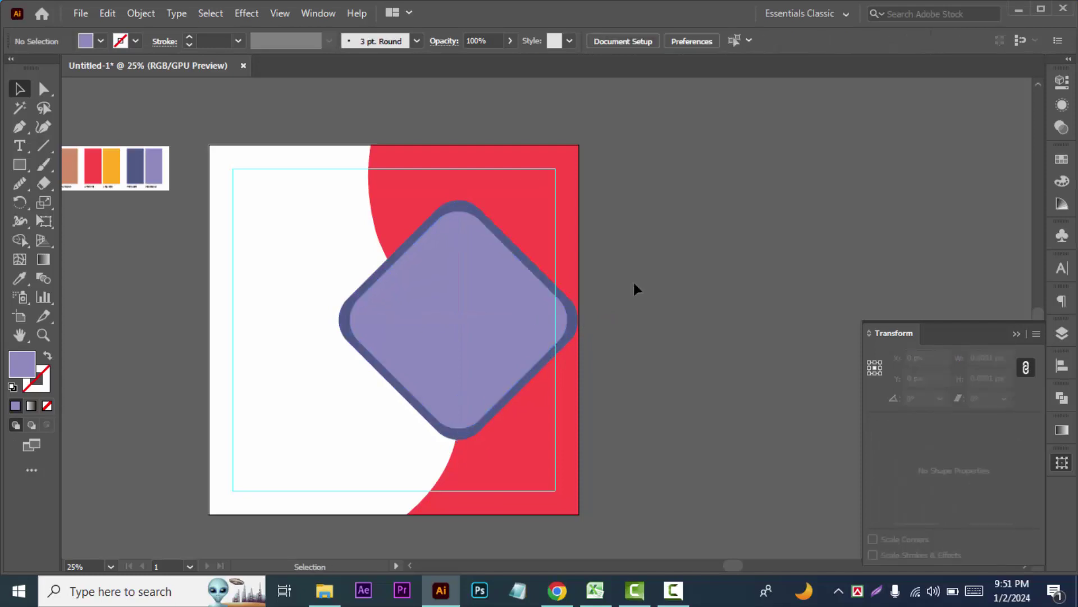
left_click_drag(131, 344, 169, 347)
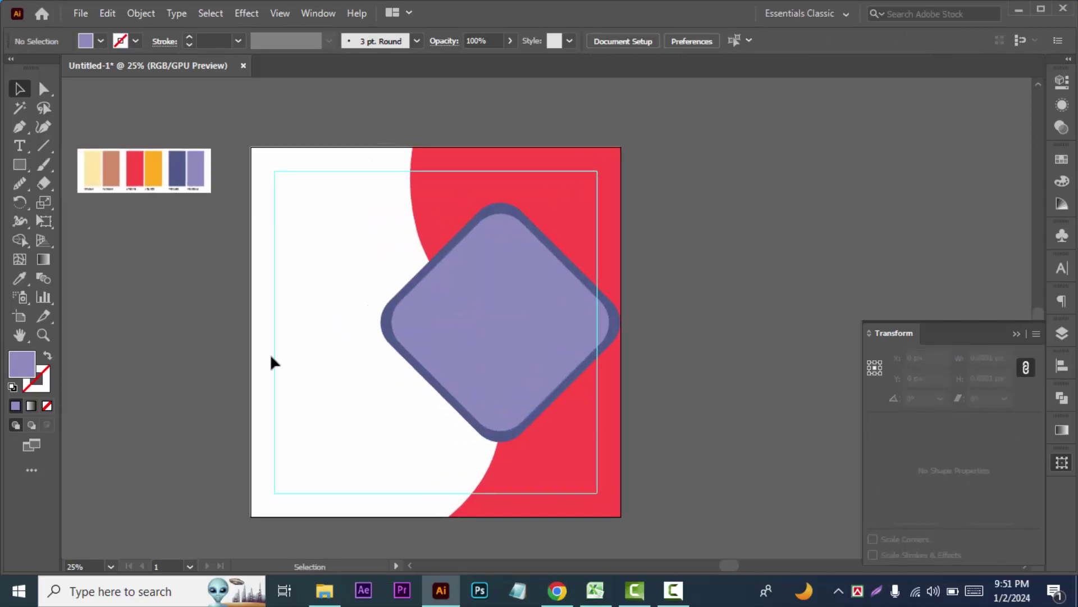
left_click(387, 330)
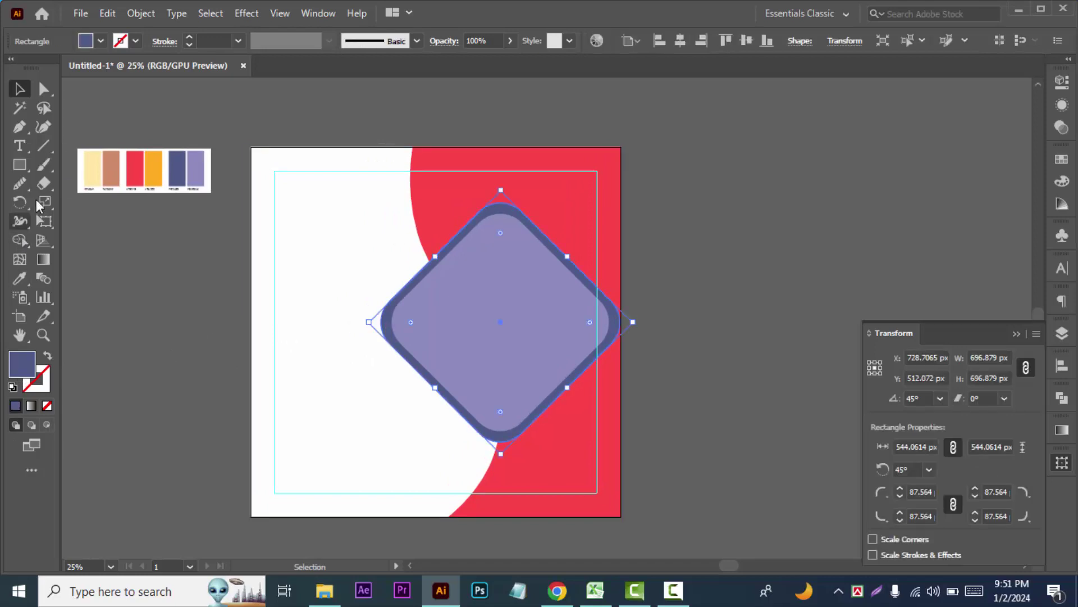
Recolour the outer rounded diamond white from the Fill swatches.
left_click(20, 278)
left_click(414, 184)
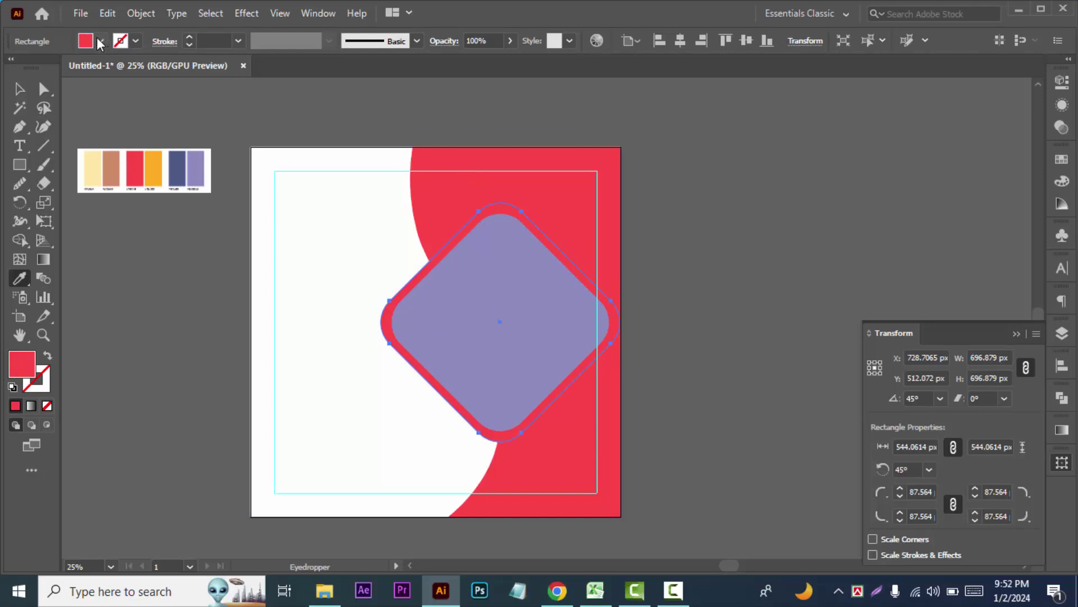
left_click(100, 41)
left_click(33, 68)
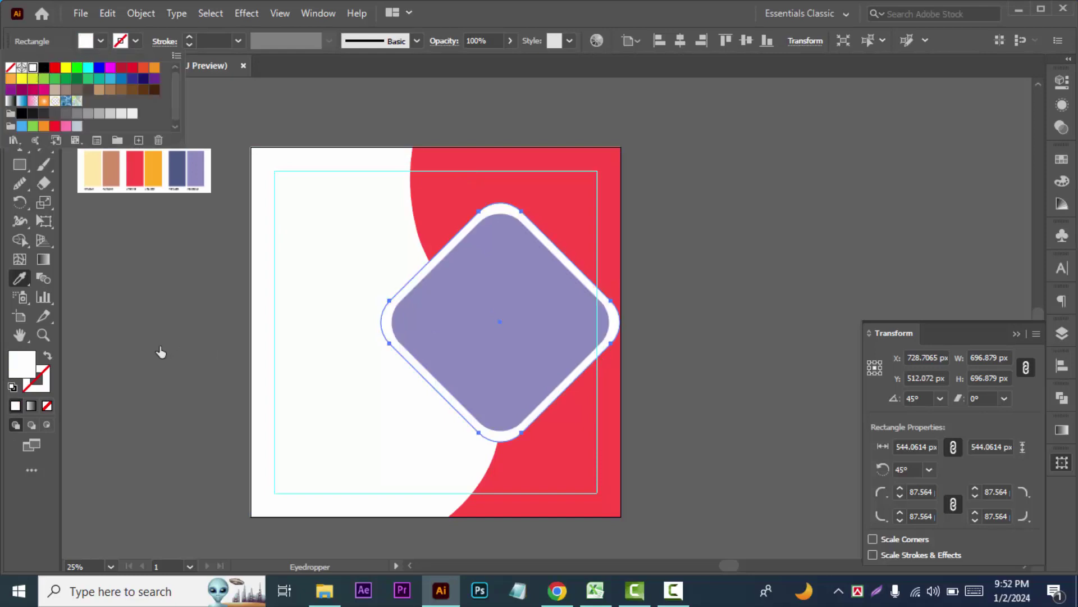
left_click(144, 359)
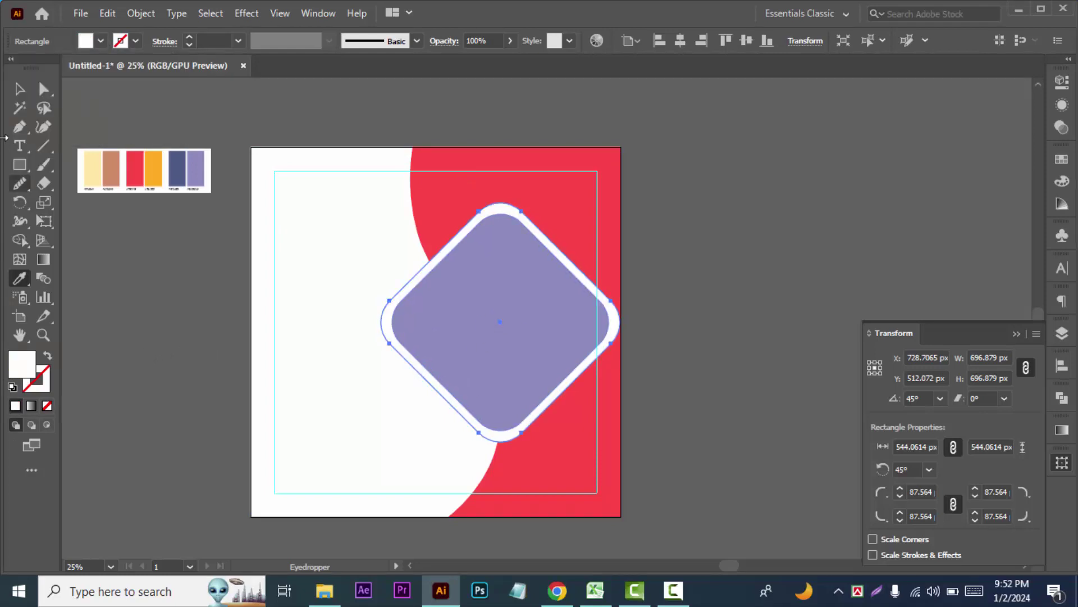
left_click(20, 89)
Zoom in and shrink the inner purple diamond to widen the white border.
key("ctrl+equal")
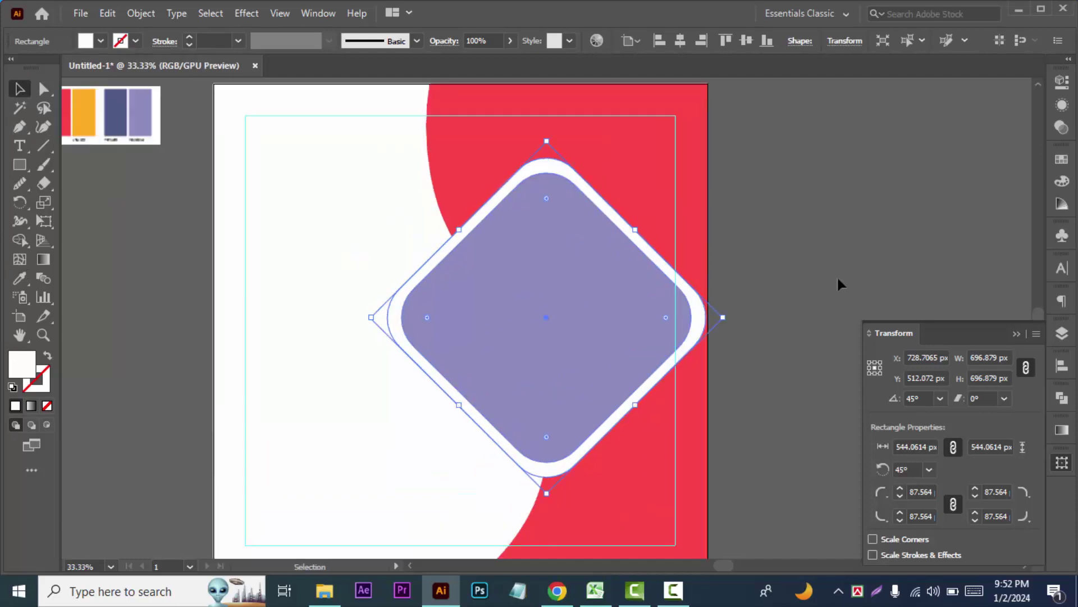
left_click(640, 325)
mouse_move(706, 320)
left_mouse_down()
mouse_move(716, 320)
mouse_move(707, 316)
left_mouse_up()
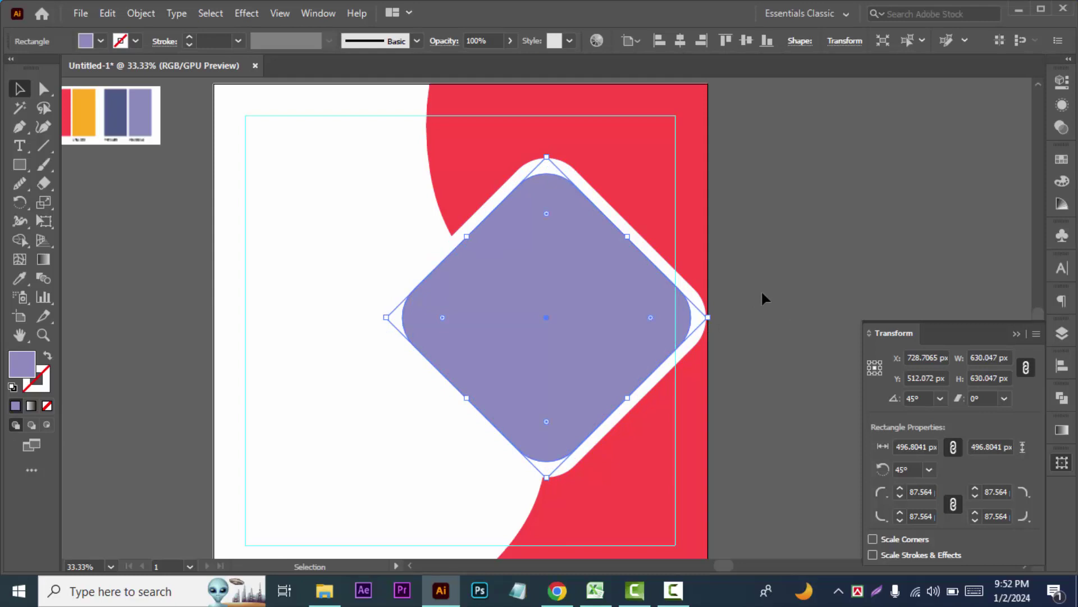
left_click(763, 297)
Sample the palette's light purple with the Eyedropper, returning to the Selection tool.
left_click(682, 281)
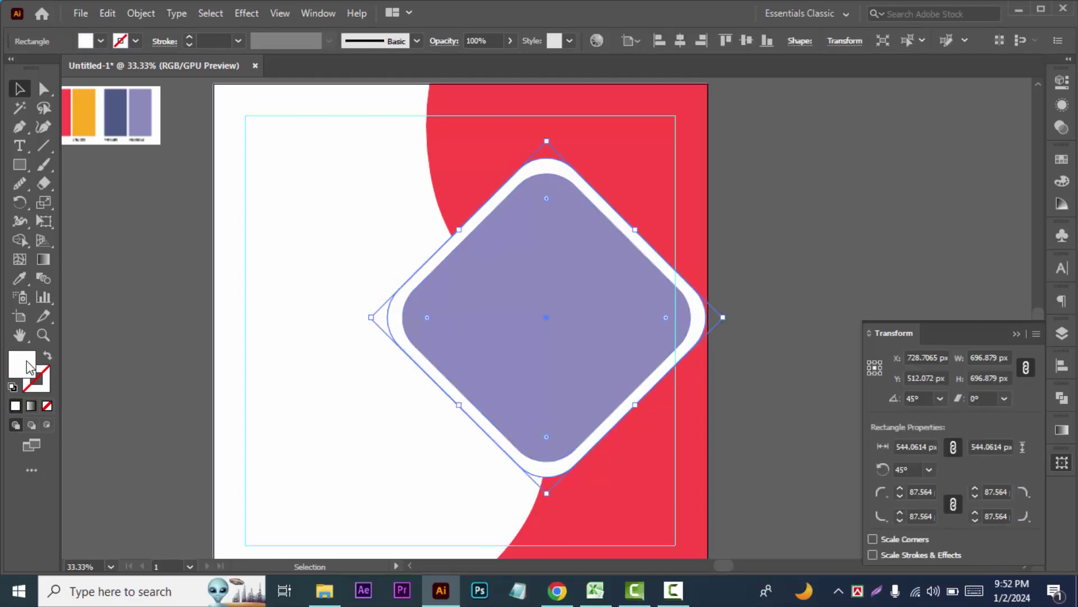
left_click(145, 125)
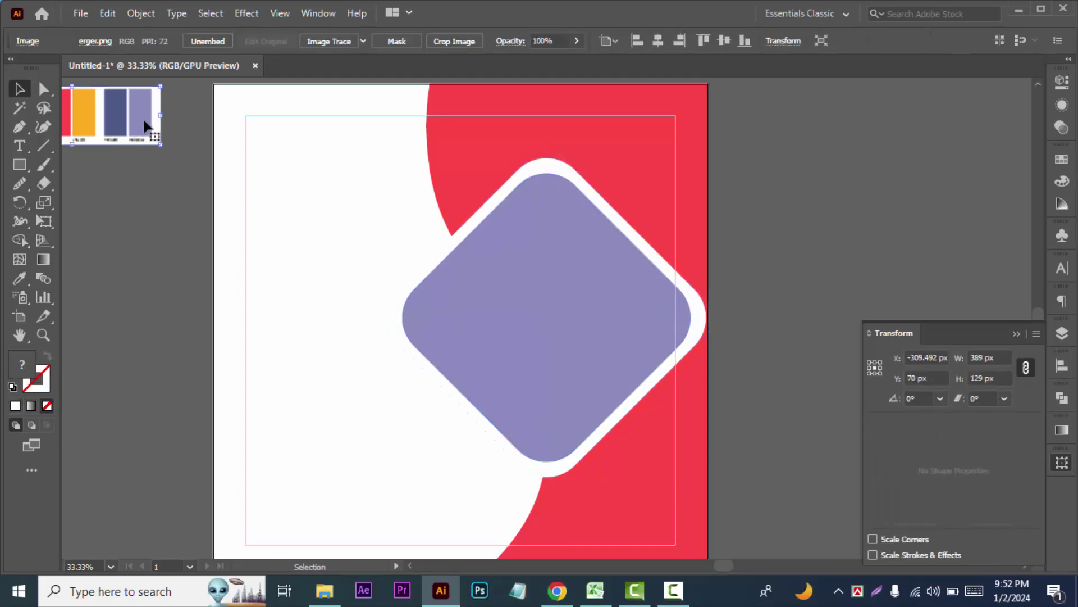
left_click(16, 280)
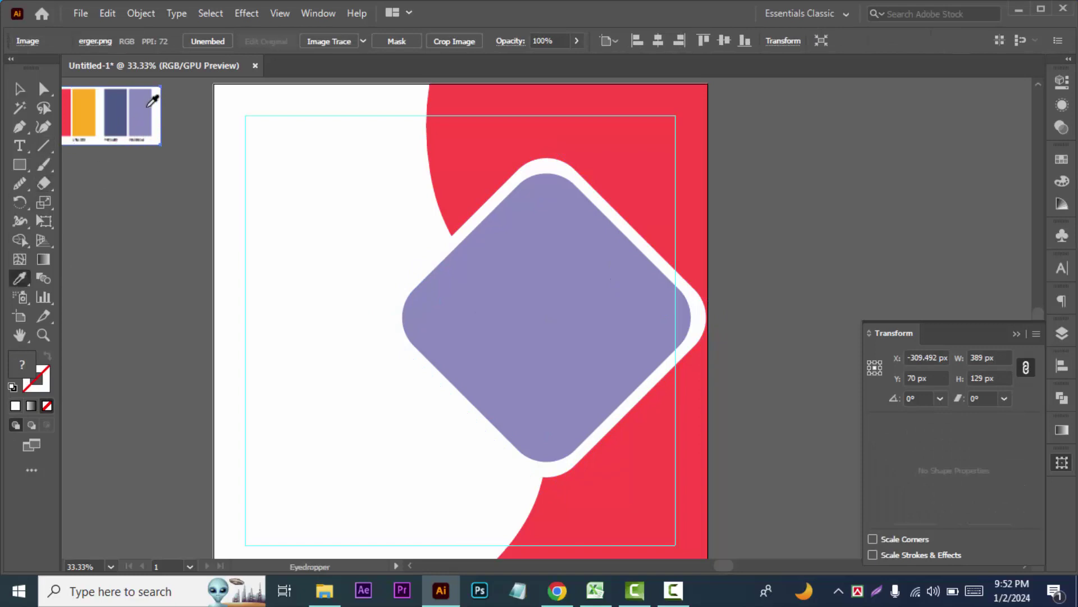
left_click(145, 107)
left_click(19, 90)
left_click(44, 203)
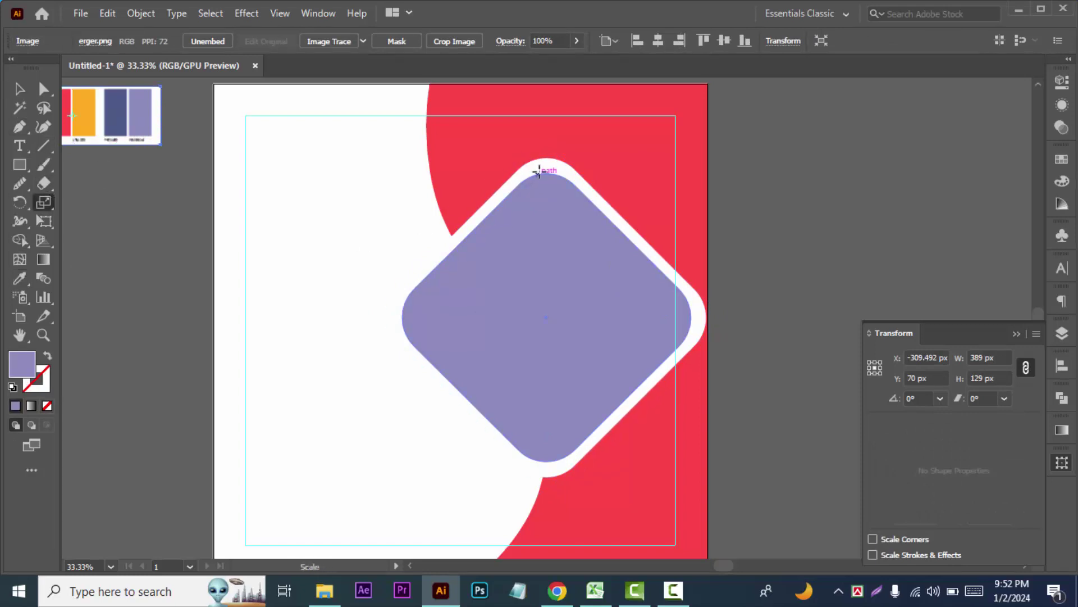
left_click(20, 89)
Make the white outer diamond light purple with the Eyedropper.
left_click(703, 336)
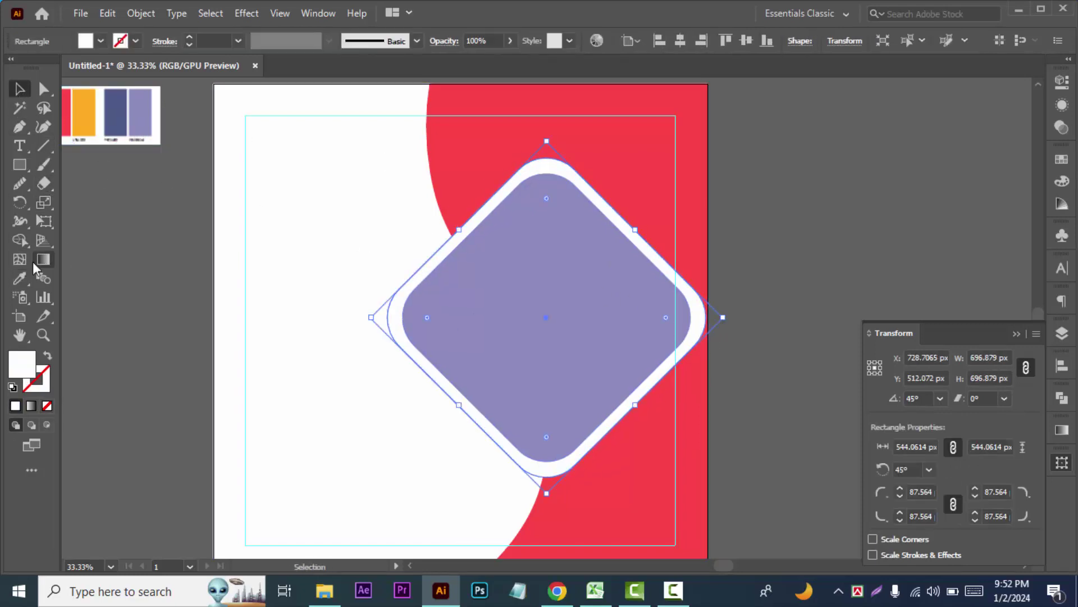
left_click(19, 278)
left_click(145, 113)
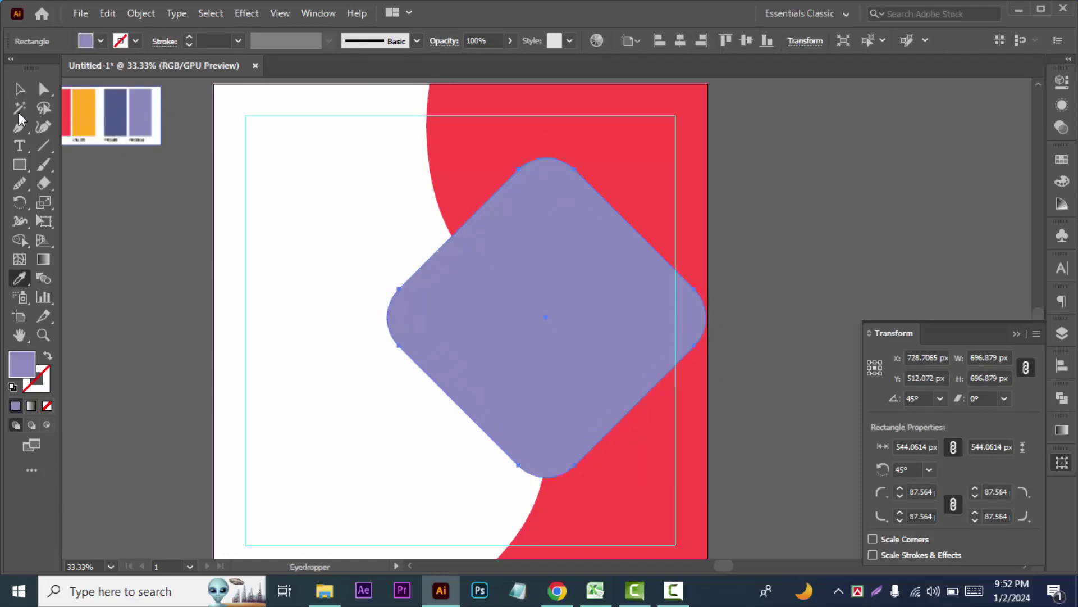
left_click(20, 88)
Give the inner diamond the darker purple fill #5b4bab.
left_click(508, 296)
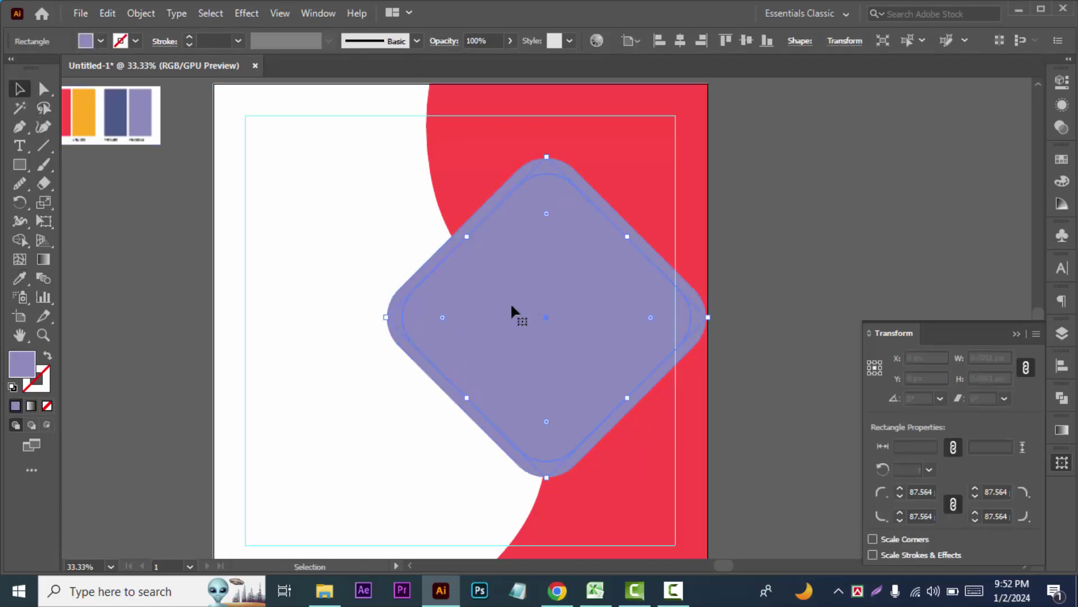
double_click(32, 373)
type("5b4bab")
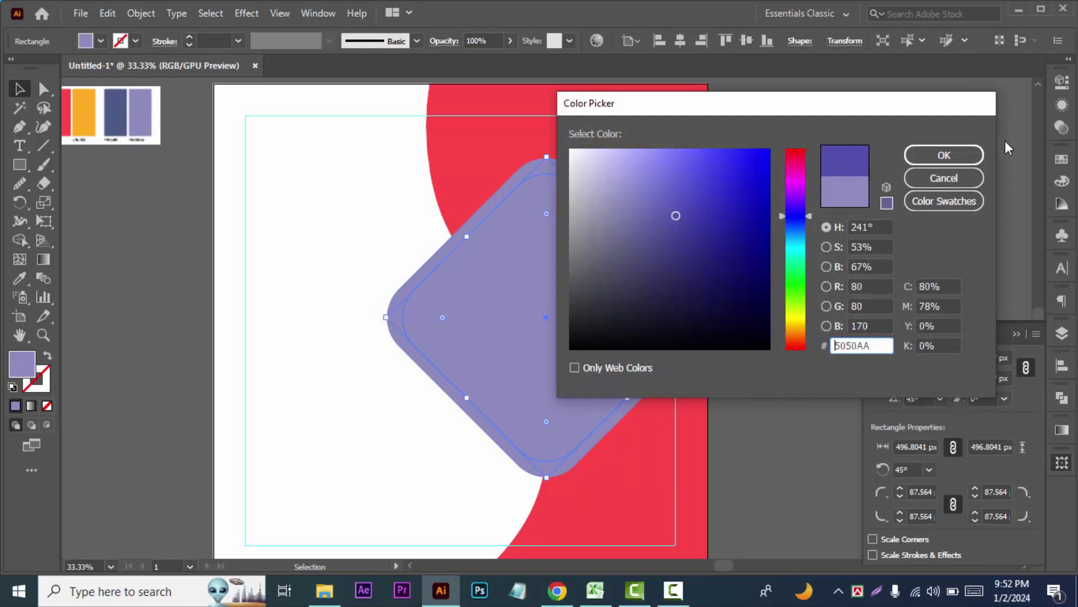
left_click(937, 155)
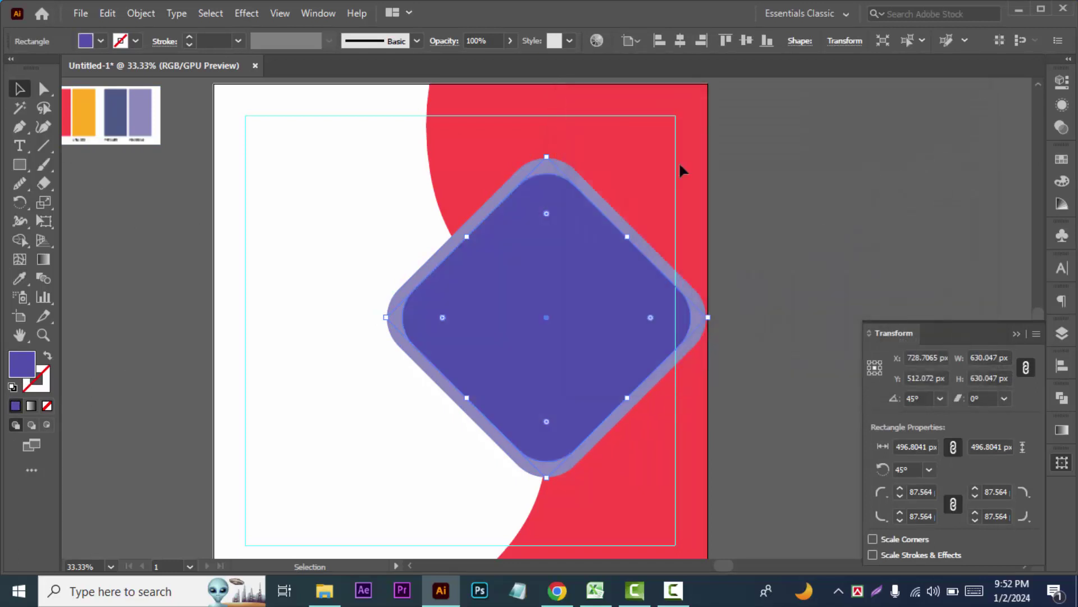
Enlarge the inner diamond so only a thin light purple rim remains.
left_click(110, 307)
left_click(567, 313)
left_click_drag(711, 317, 716, 318)
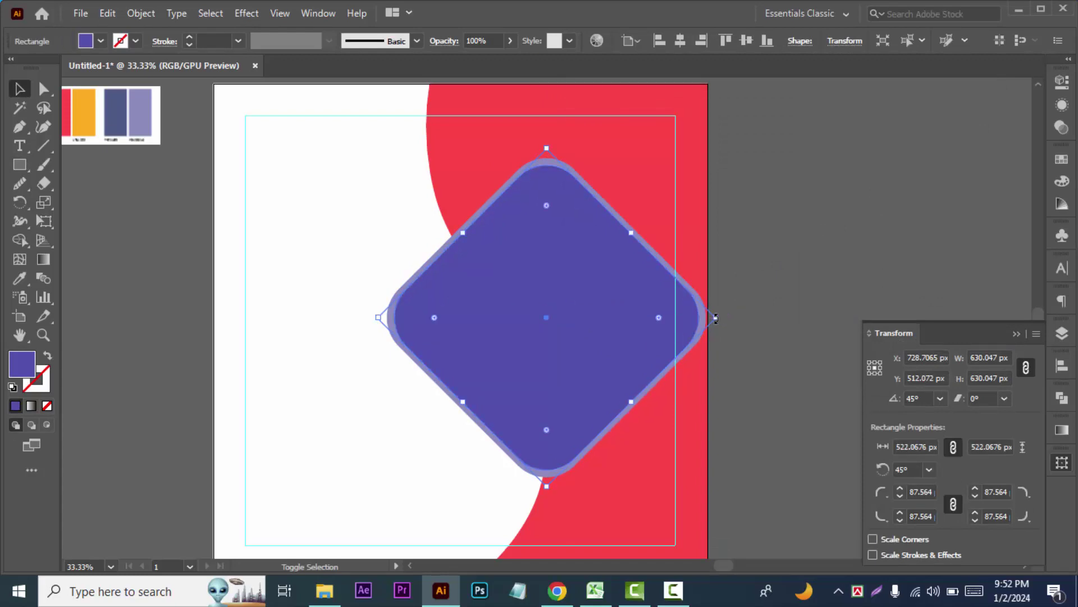
left_click(776, 295)
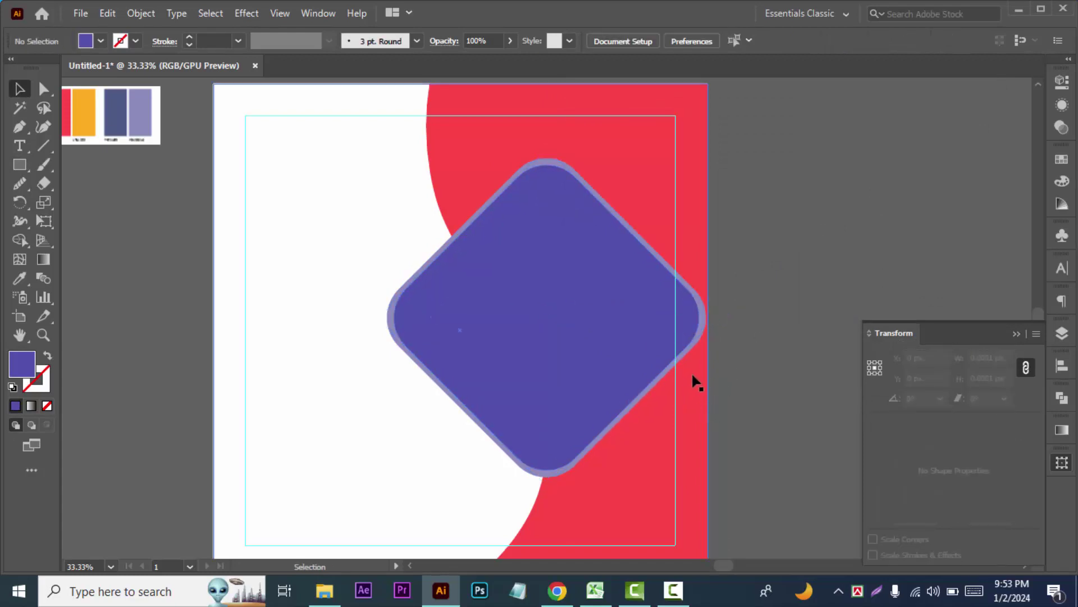
left_click(677, 368)
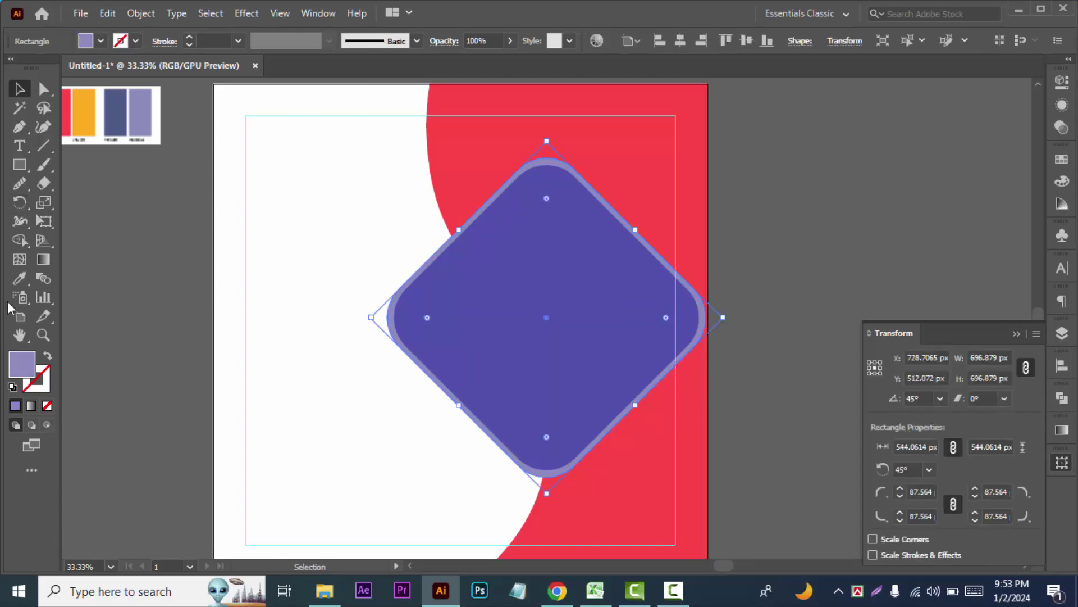
Recolour the outer diamond rim, ending with a light pink fill.
left_click(19, 278)
left_click(491, 140)
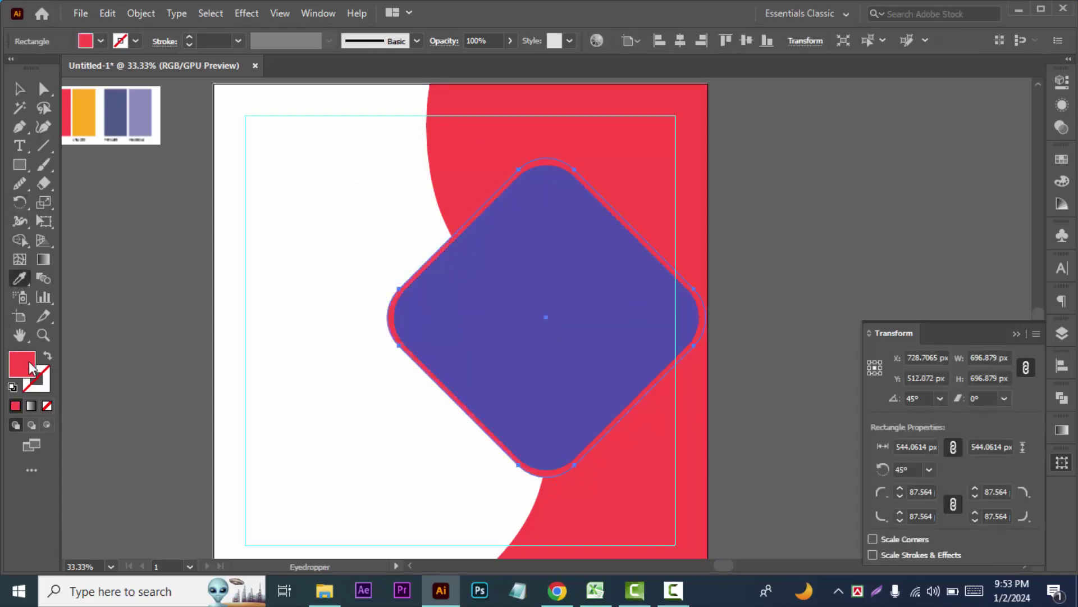
double_click(23, 364)
type("C90505")
left_click(944, 155)
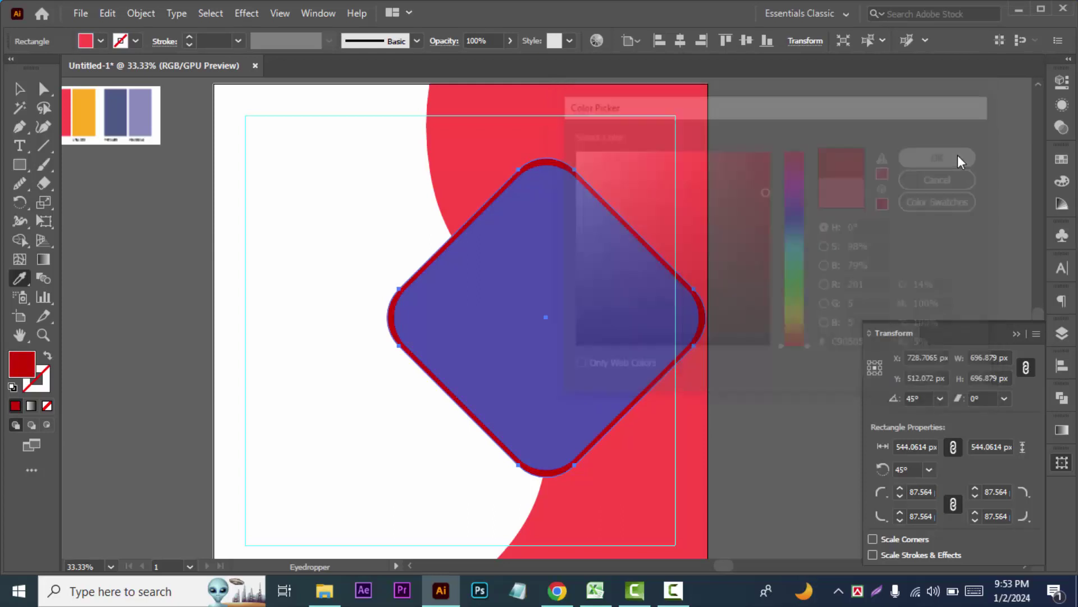
double_click(21, 367)
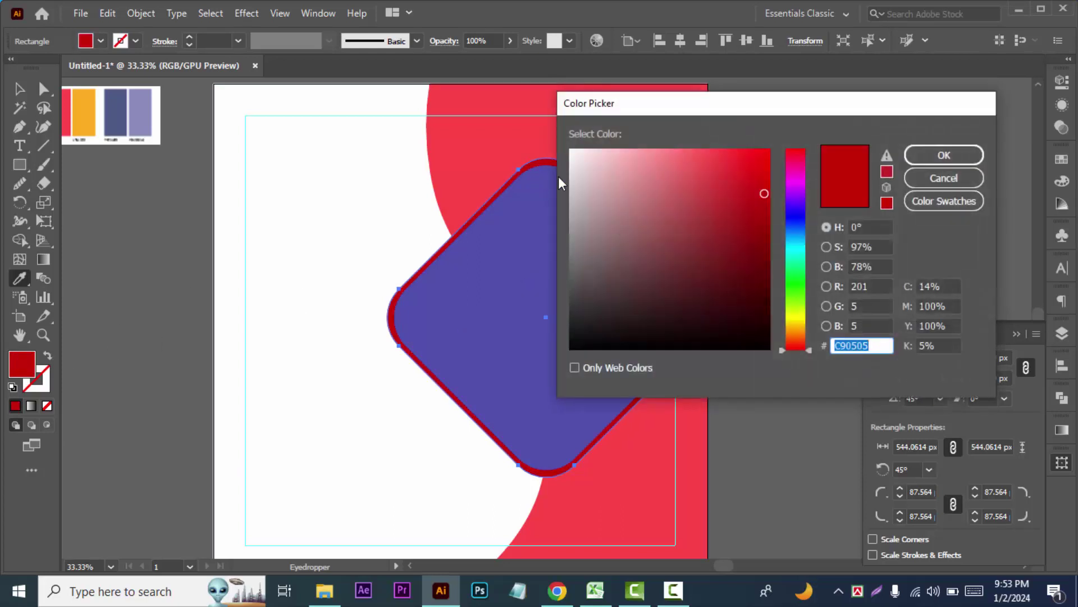
left_click(649, 154)
left_click(944, 155)
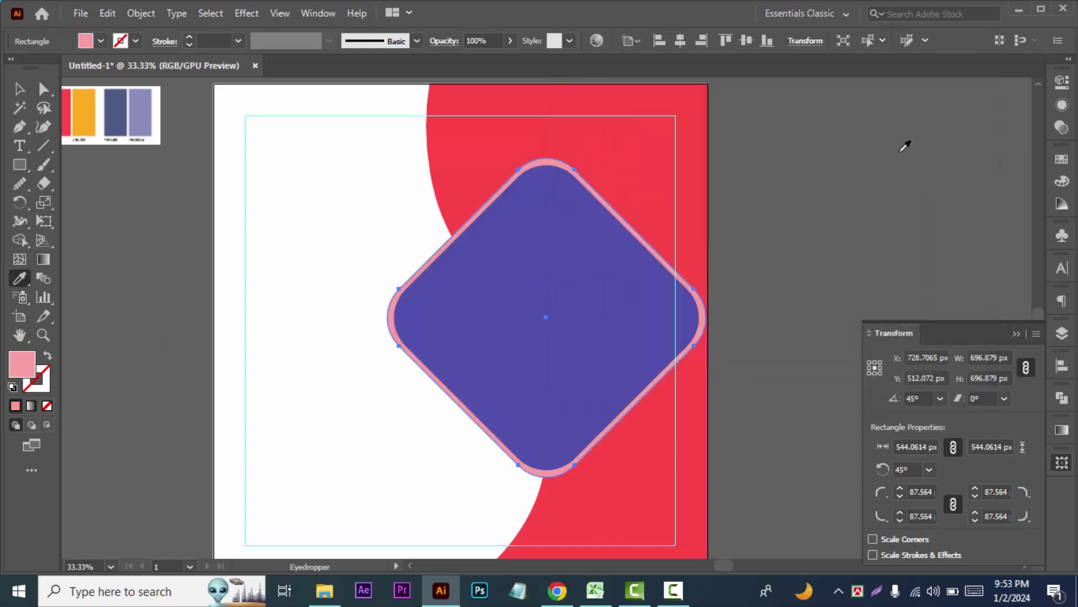
left_click(20, 88)
left_click(137, 235)
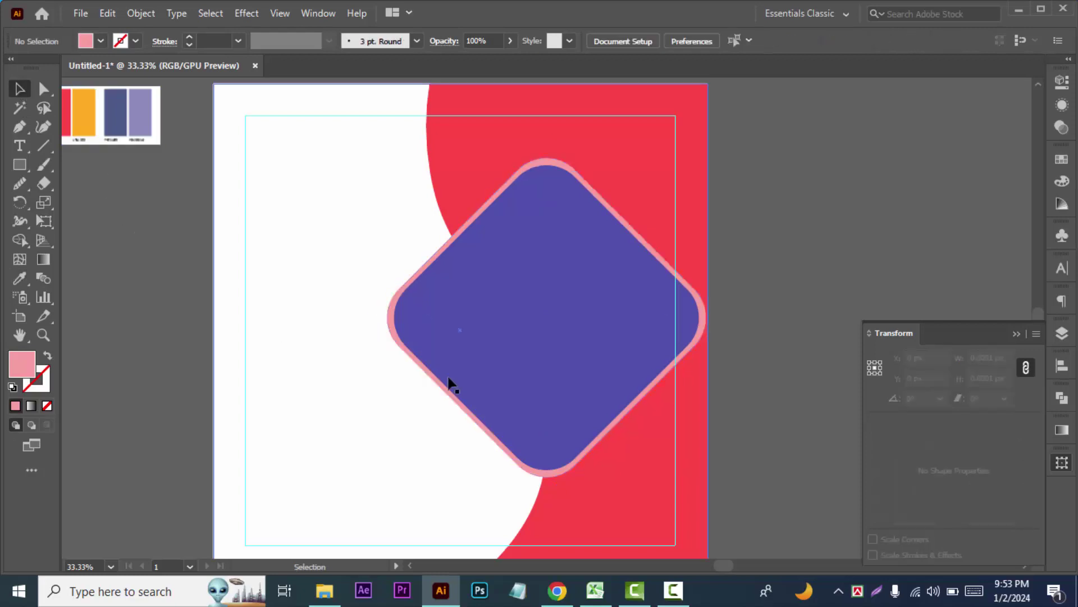
Shrink the inner indigo diamond slightly and round its corners more for an even border.
left_click(578, 333)
left_click_drag(717, 316, 715, 317)
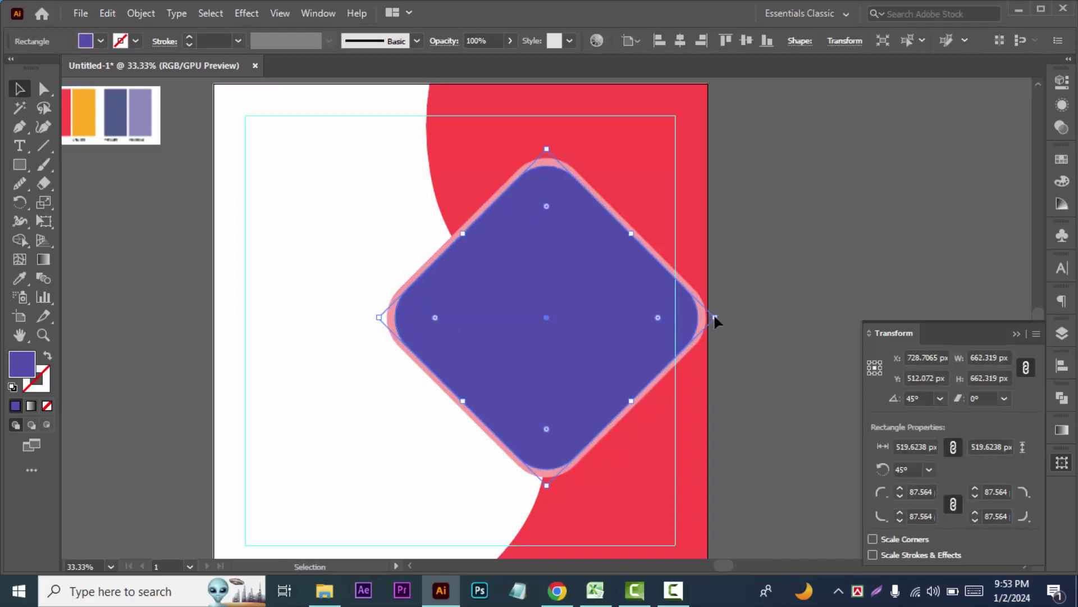
left_click_drag(714, 317, 711, 317)
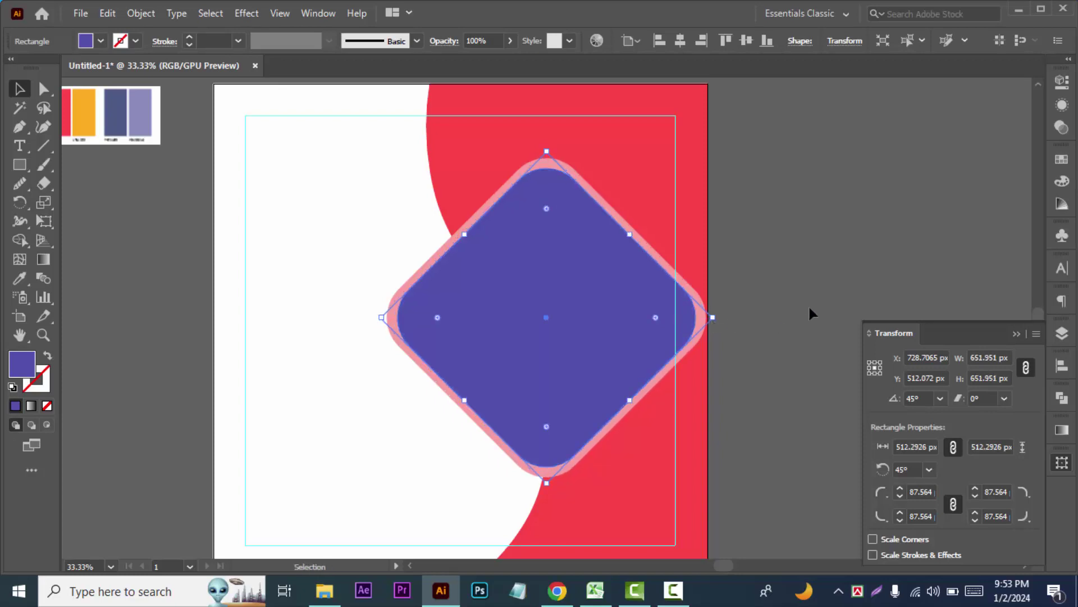
key("ctrl+plus")
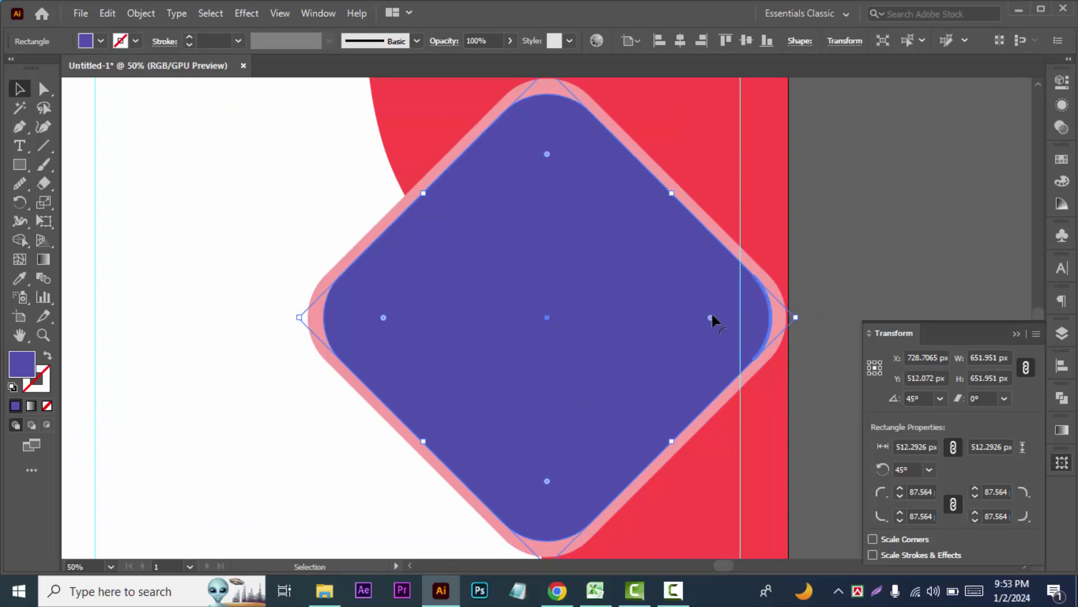
left_click_drag(710, 317, 724, 317)
left_click(894, 218)
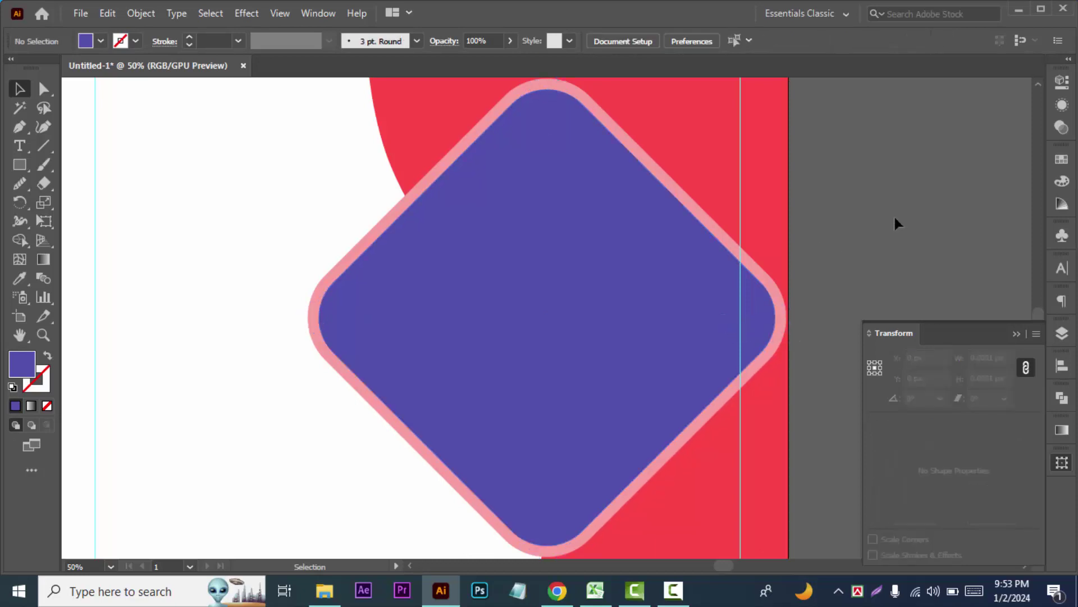
key("ctrl+0")
key("ctrl+shift+p")
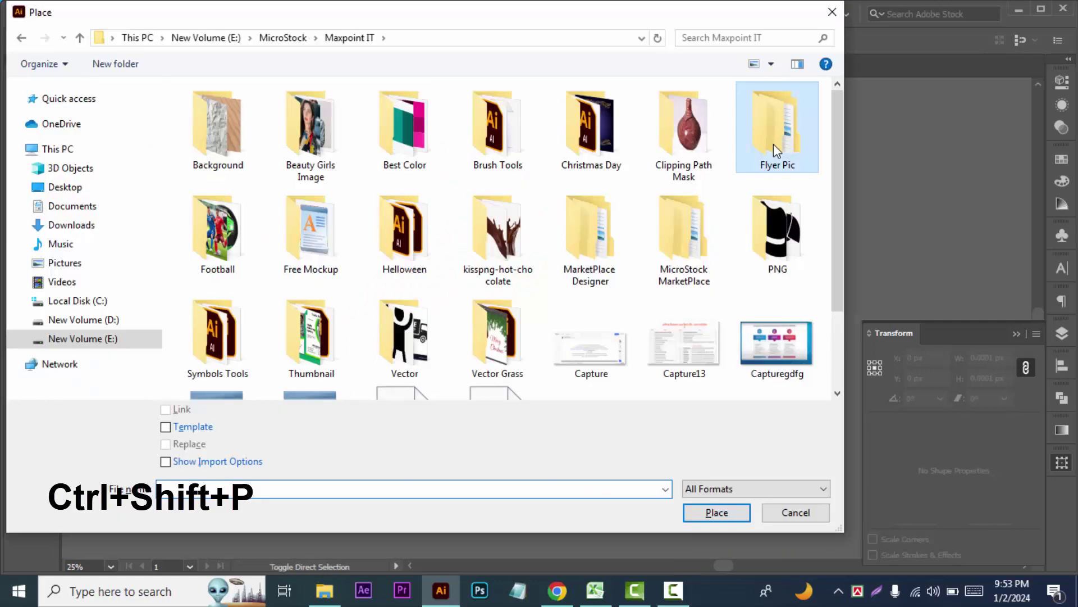
Browse Flyer Pic > Business Meeting > Marketing > New folder, choose the Ok photo and uncheck Link.
double_click(774, 144)
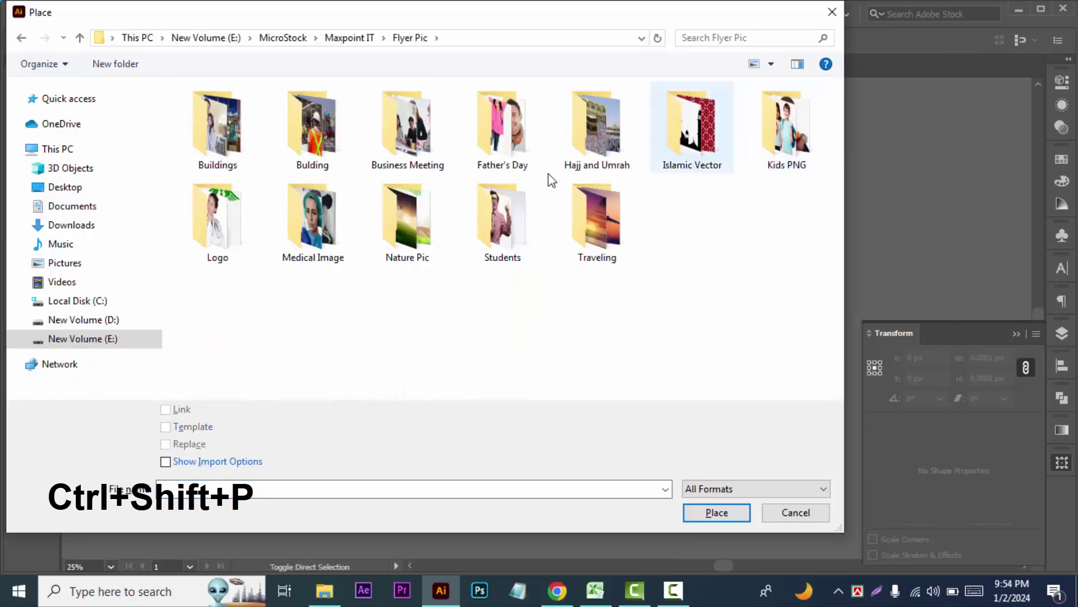
double_click(395, 127)
double_click(395, 127)
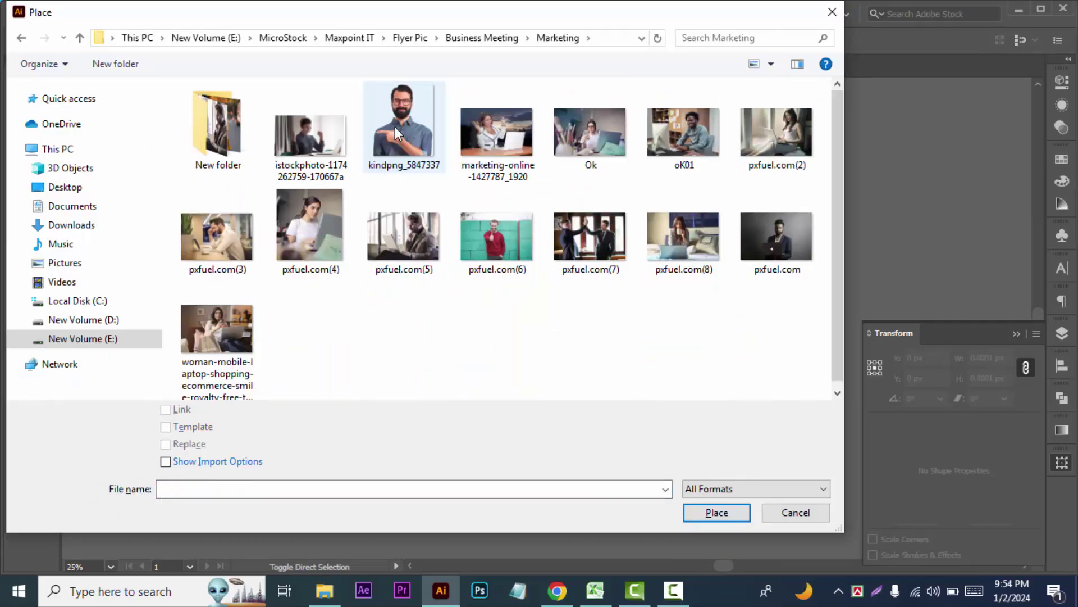
left_click(502, 149)
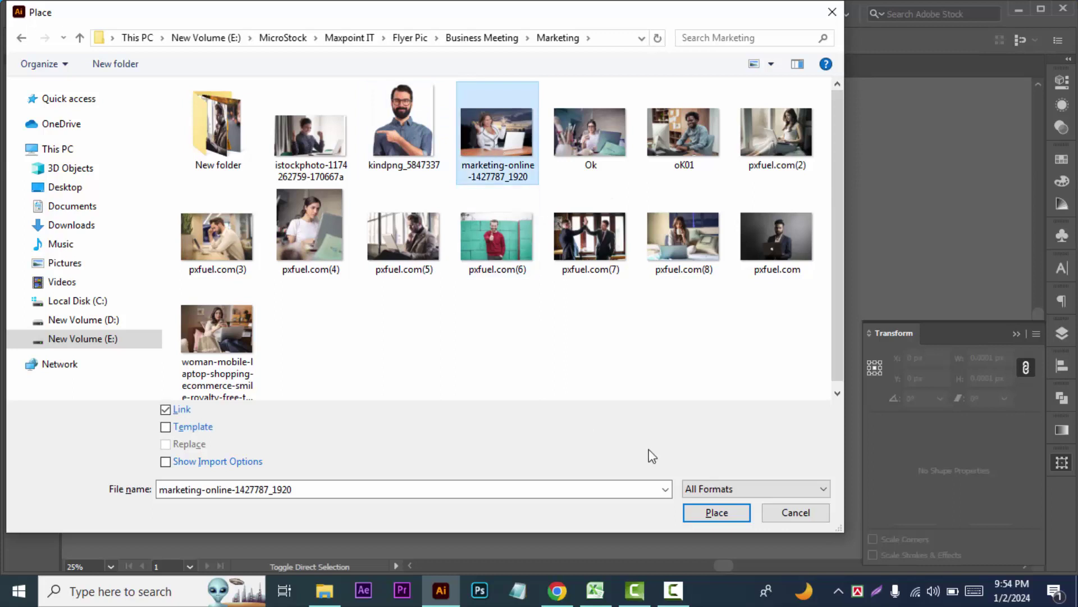
double_click(220, 115)
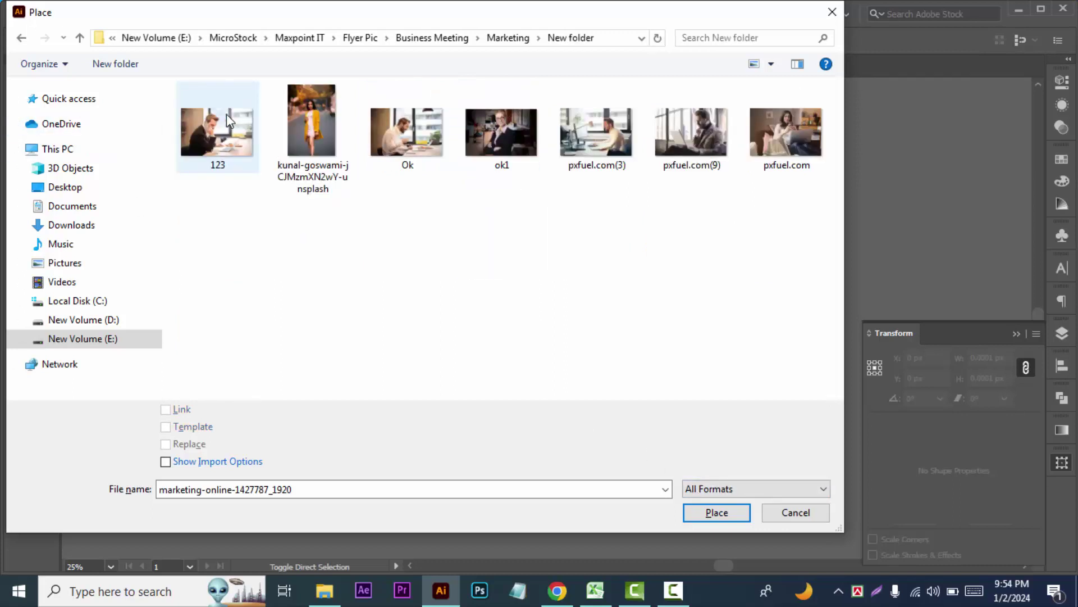
left_click(407, 138)
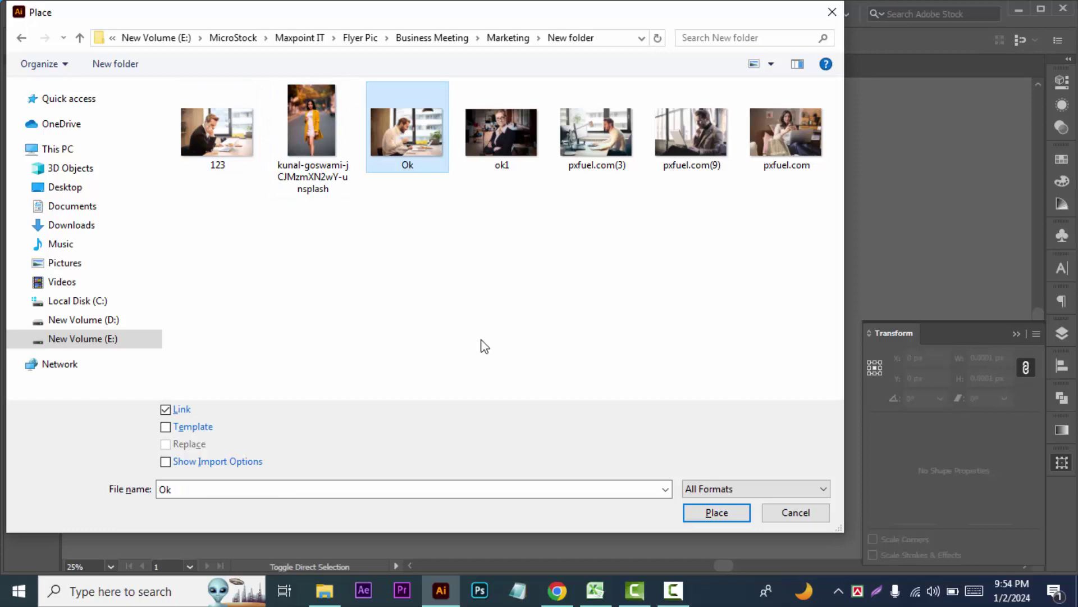
left_click(165, 410)
Place the Ok photo on the canvas and scale it down to about 1043 × 695 px.
left_click(715, 512)
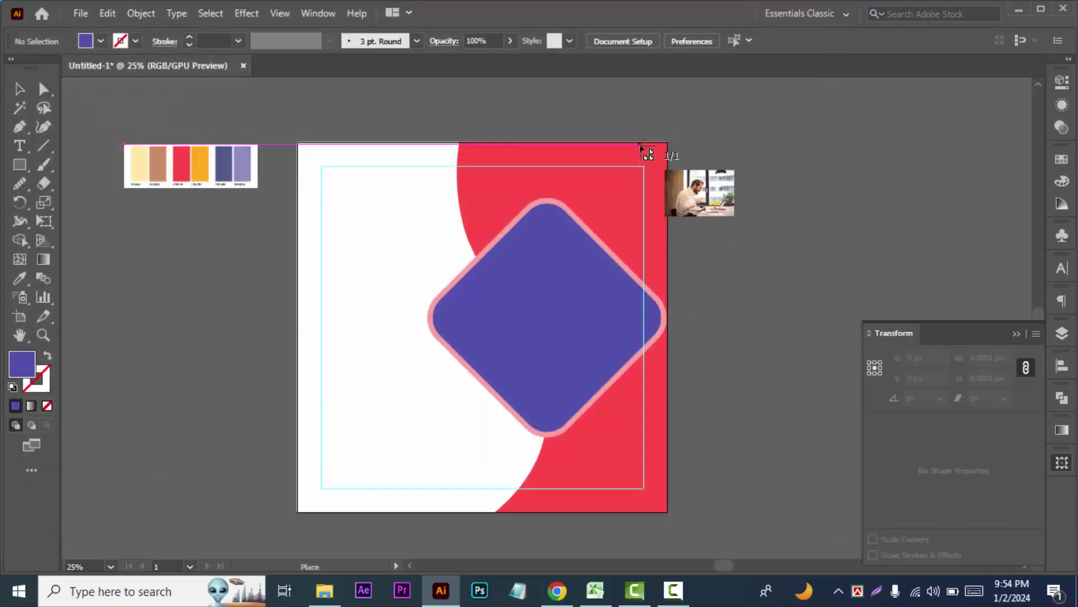
left_click(528, 104)
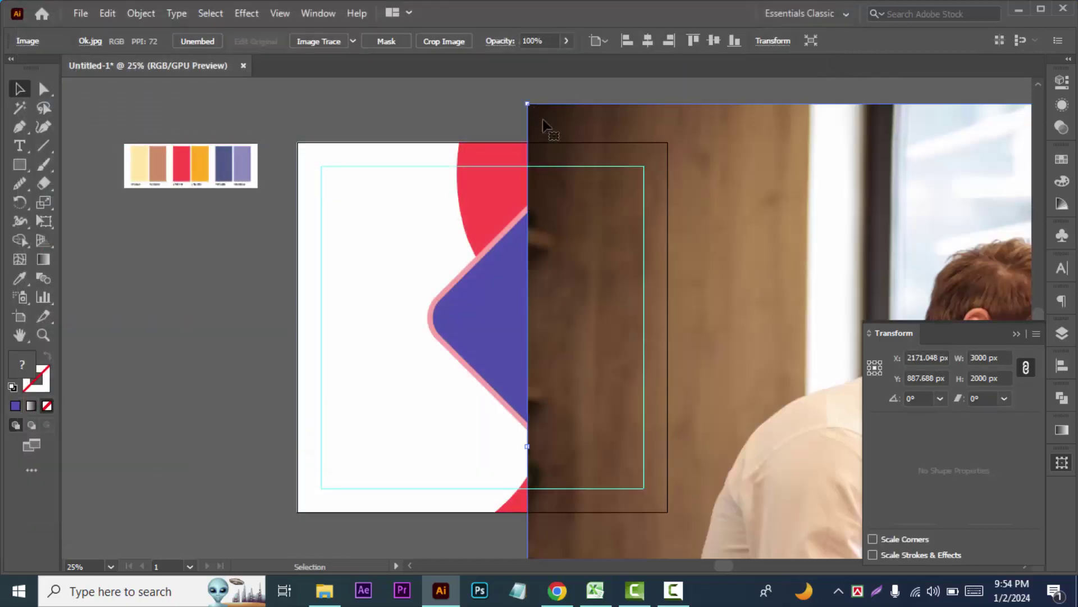
key("ctrl+minus")
key("ctrl+minus")
key("ctrl+minus")
mouse_move(719, 225)
left_mouse_down()
mouse_move(605, 300)
mouse_move(413, 299)
mouse_move(407, 275)
left_mouse_up()
key("ctrl+plus")
key("ctrl+plus")
key("ctrl+plus")
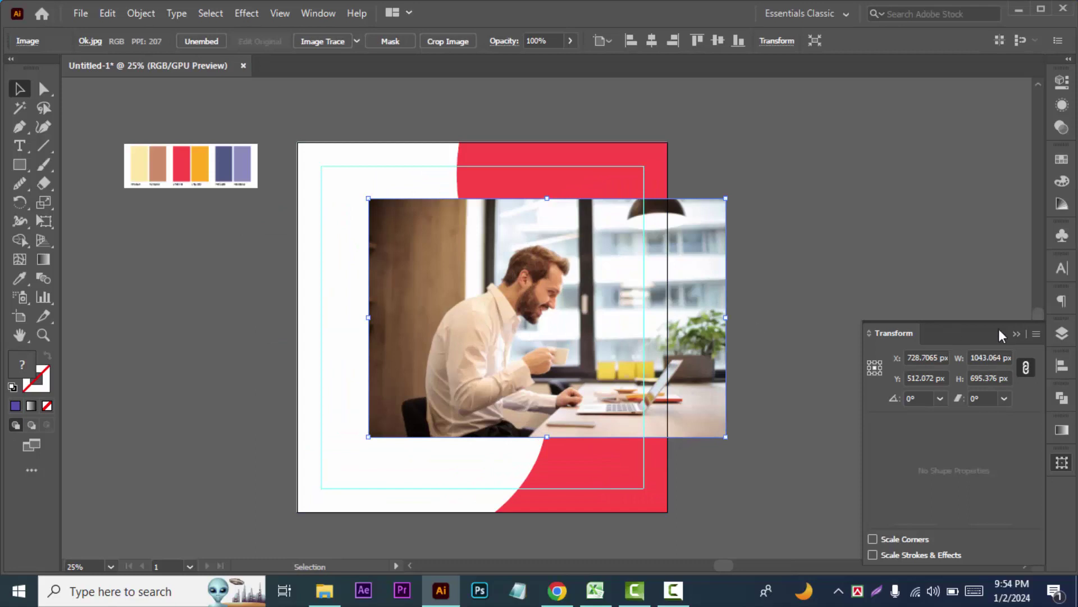
left_click_drag(795, 386, 695, 378)
right_click(501, 319)
mouse_move(551, 456)
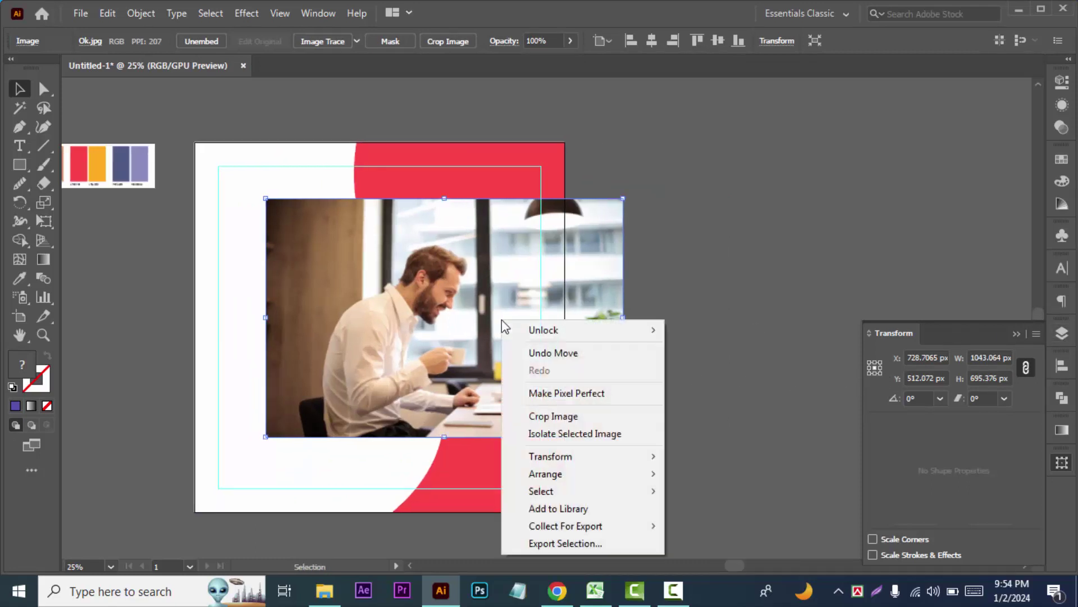
Reflect the photo, move it below the diamond in Layers, and make a clipping mask.
left_click(705, 514)
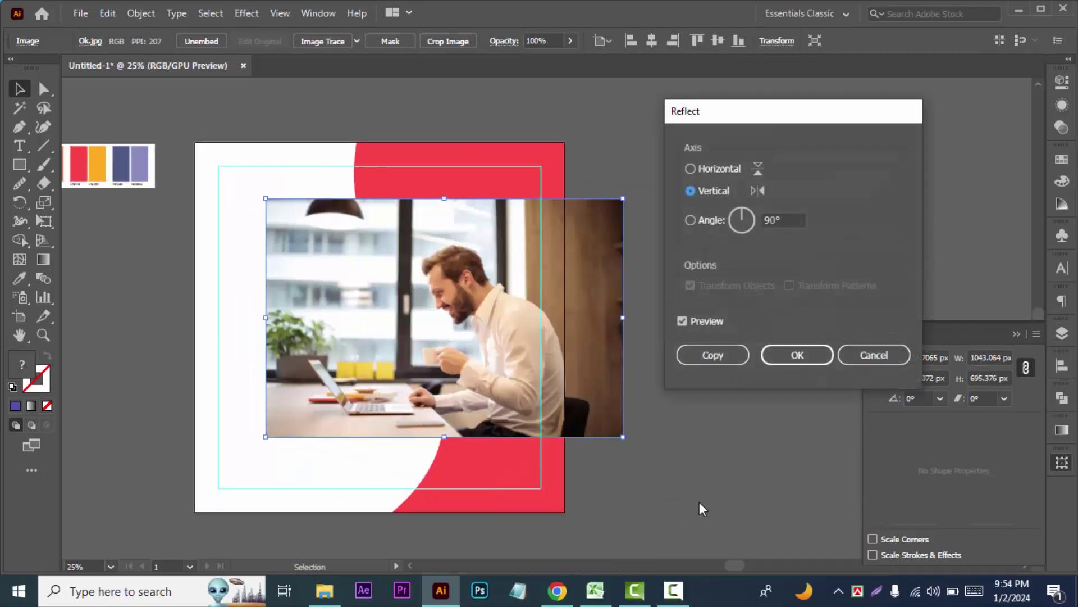
left_click(794, 354)
left_click(1062, 333)
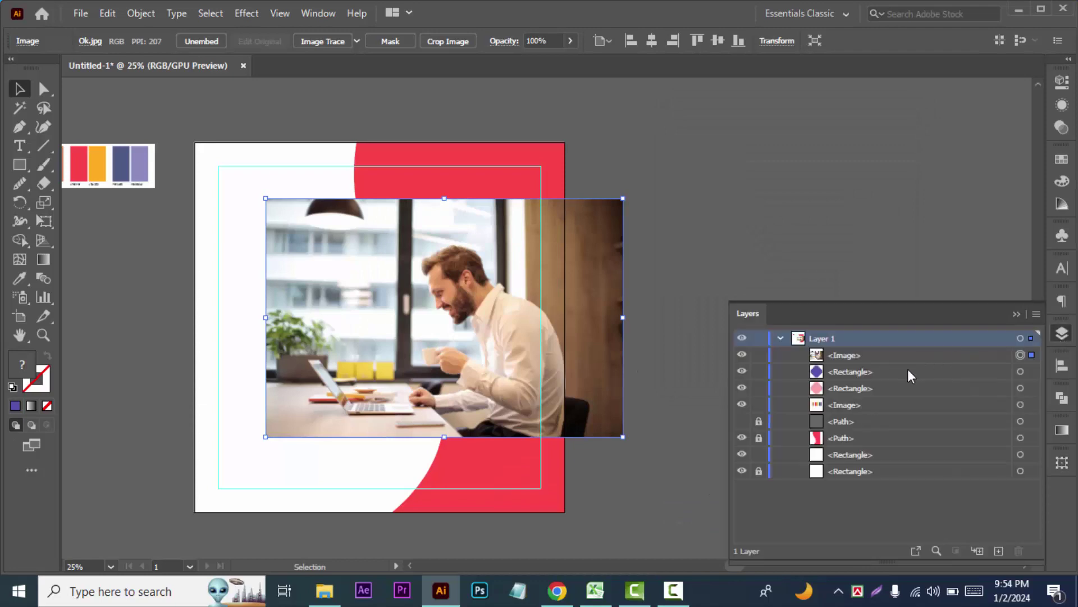
left_click_drag(909, 357, 912, 375)
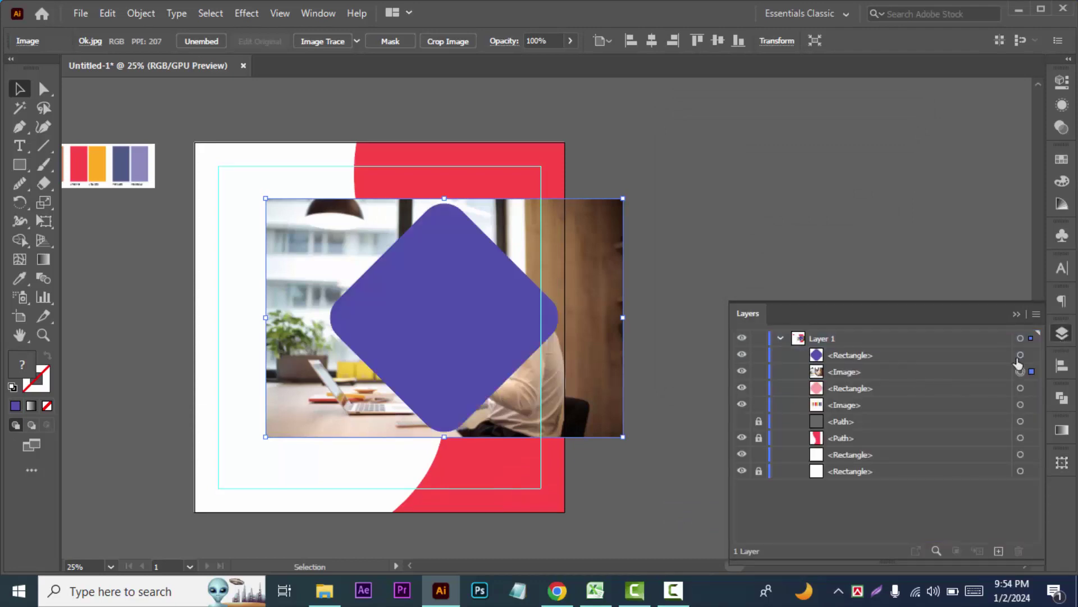
left_click(1020, 355, "shift")
right_click(494, 326)
left_click(528, 209)
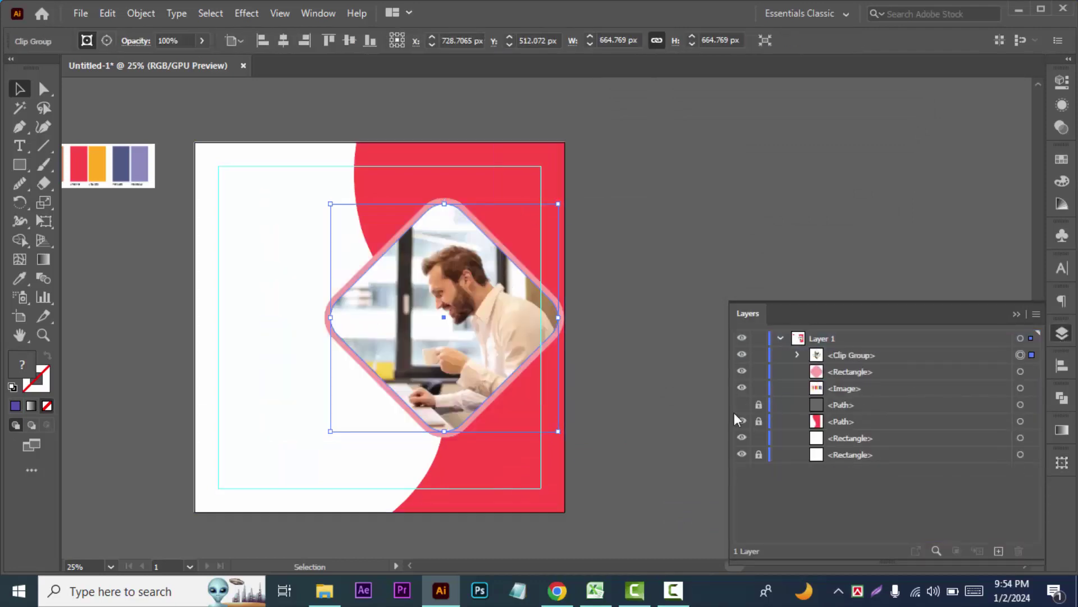
Nudge the clipped photo with arrow keys so the man is well framed in the diamond.
left_click(797, 355)
left_click(1020, 389)
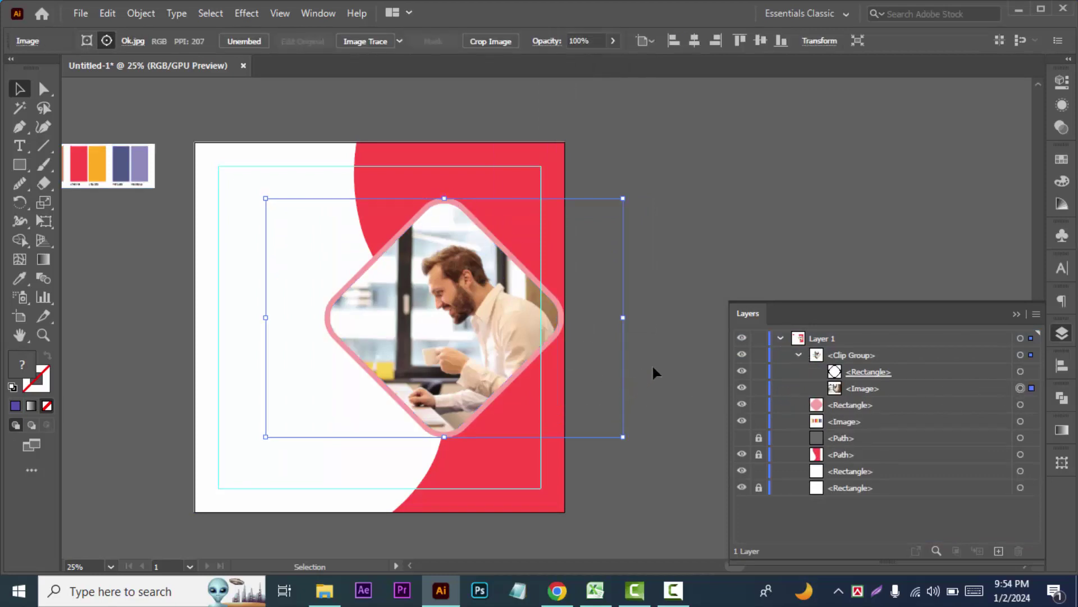
key("shift+Right")
key("shift+Right")
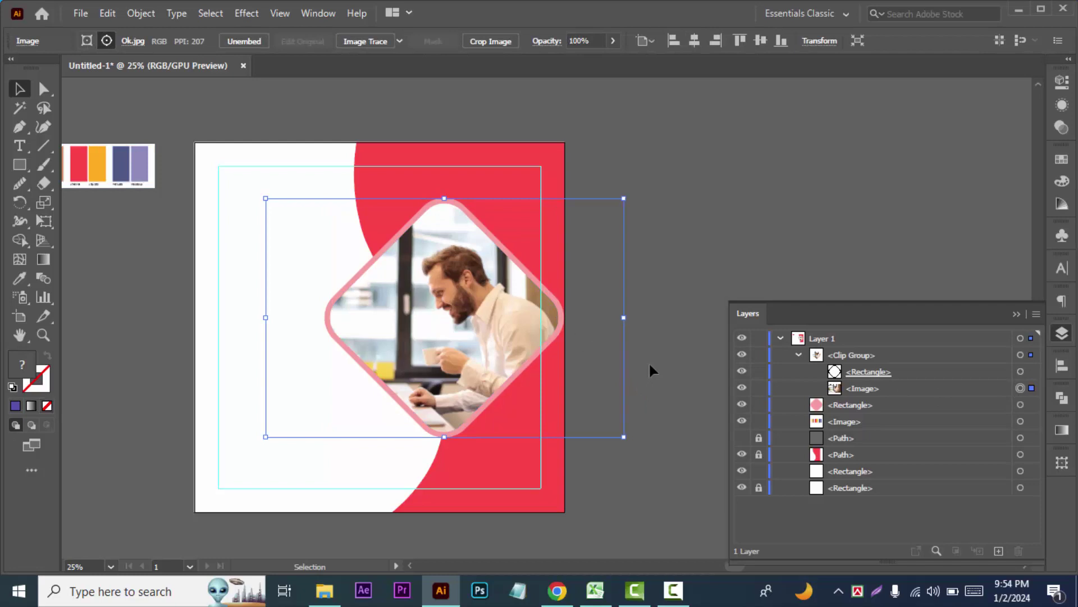
key("shift+Right")
key("shift+Right")
key("shift+Right")
key("shift+Right")
key("shift+Right")
key("shift+Right")
key("shift+Right")
key("shift+Right")
key("shift+Right")
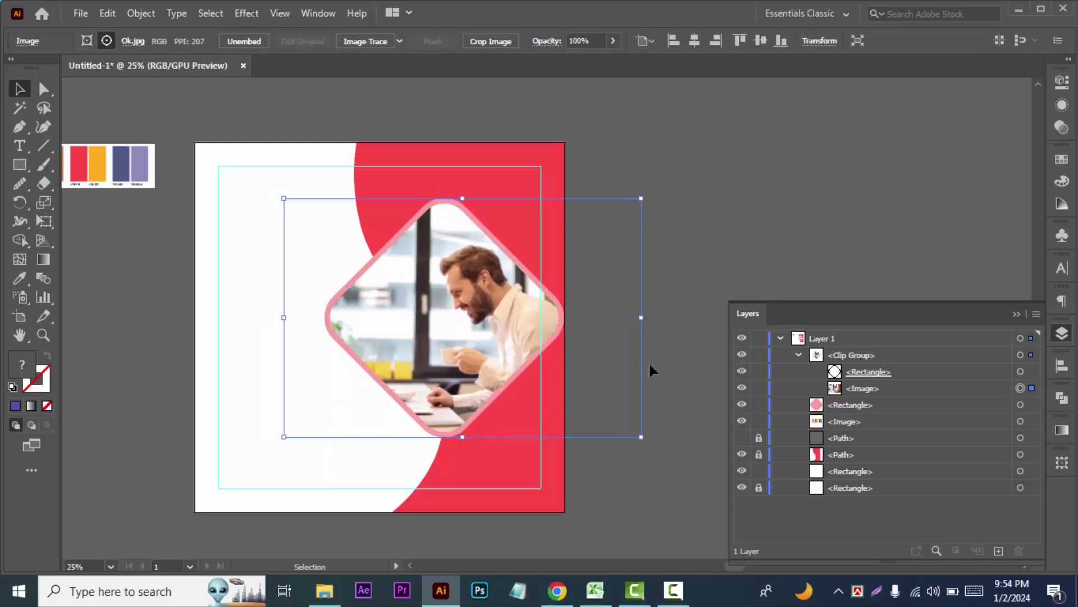
key("shift+Right")
key("shift+Right")
key("shift+Right")
key("shift+Right")
key("shift+Right")
key("shift+Right")
key("shift+Right")
key("shift+Right")
key("shift+Right")
key("Right")
key("Right")
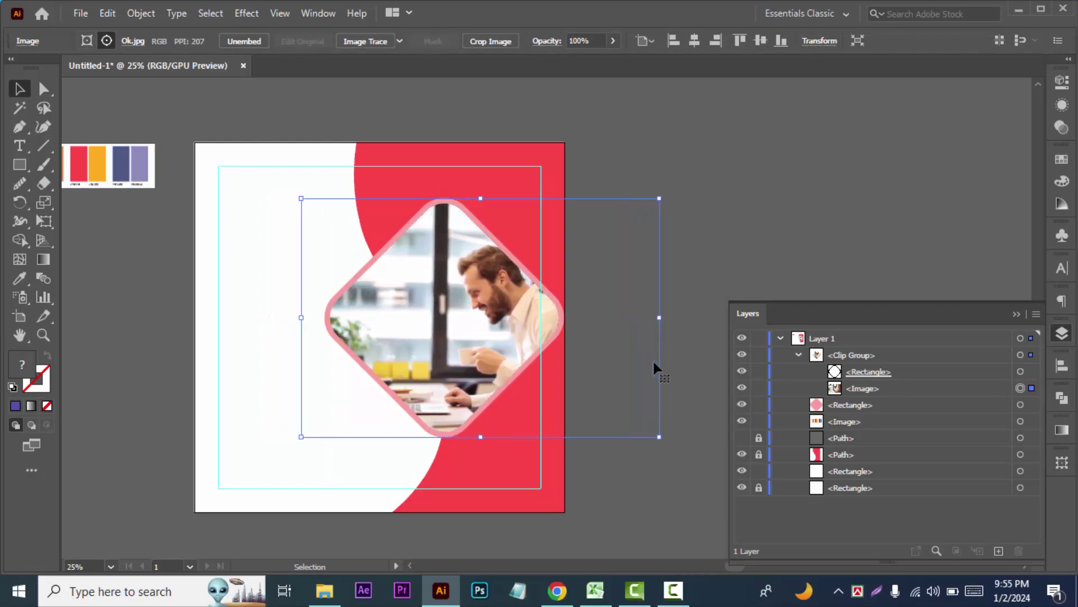
key("Right")
key("Right")
key("Right")
key("shift+Left")
key("shift+Left")
key("shift+Left")
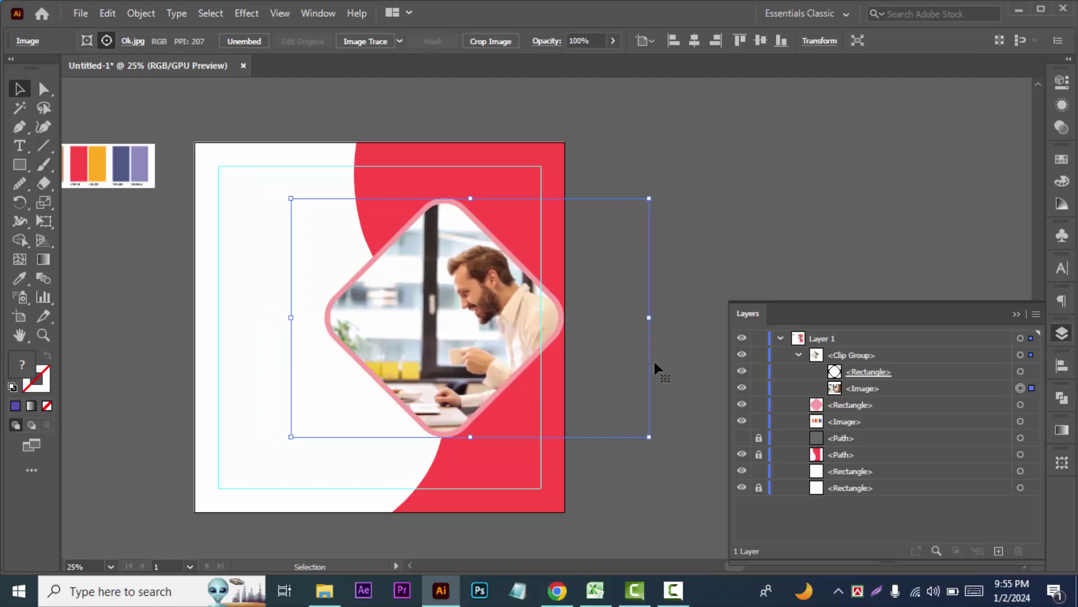
key("shift+Left")
key("shift+Left")
key("shift+Left")
key("shift+Left")
key("shift+Left")
key("shift+Left")
key("shift+Left")
key("shift+Left")
key("shift+Left")
key("shift+Left")
key("shift+Left")
key("shift+Left")
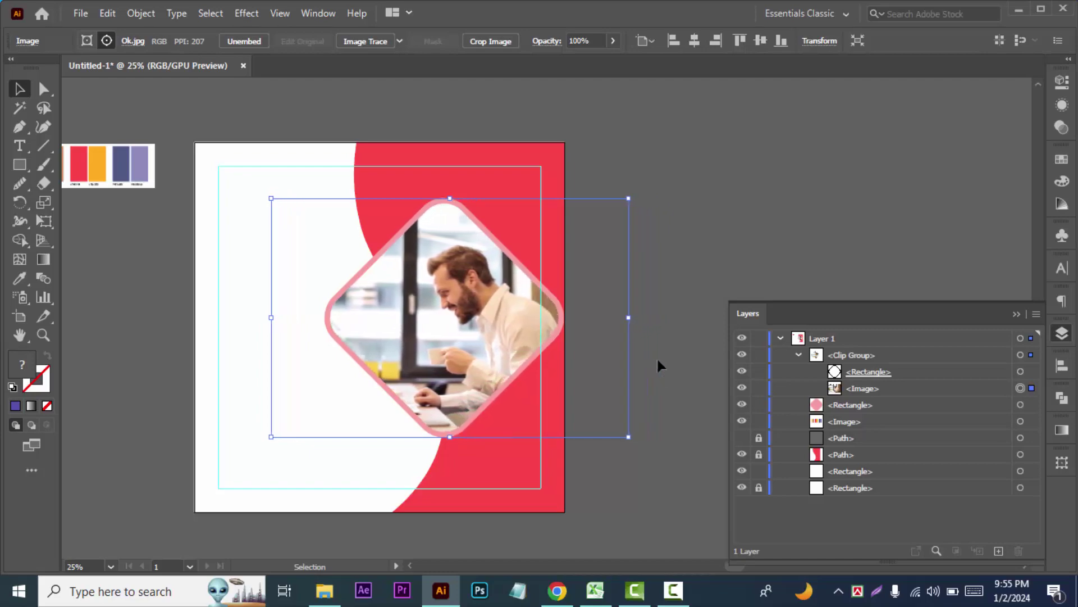
key("shift+Left")
key("shift+Left")
key("shift+Left")
left_click(665, 278)
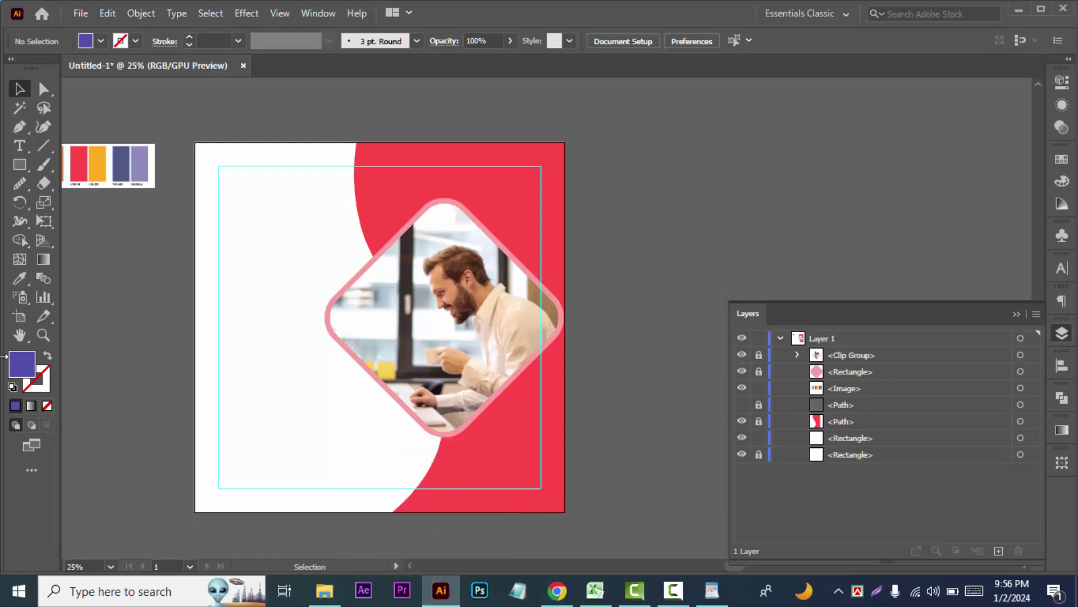
Paste the 'Digital Business Expert' heading as a new text object and break it onto two lines.
left_click(20, 146)
left_click(640, 163)
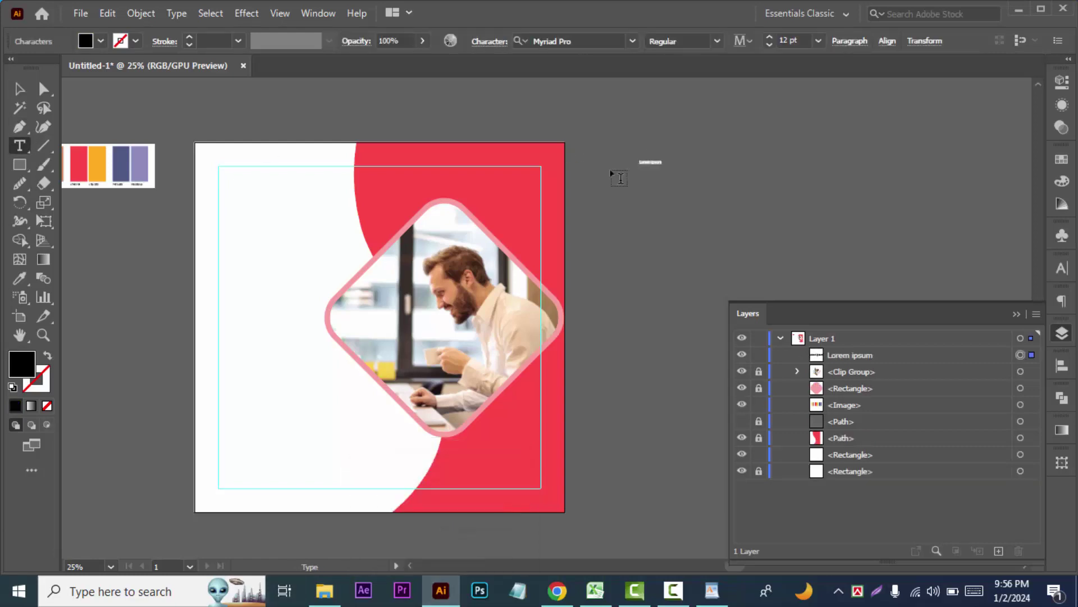
key("ctrl+v")
key("Escape")
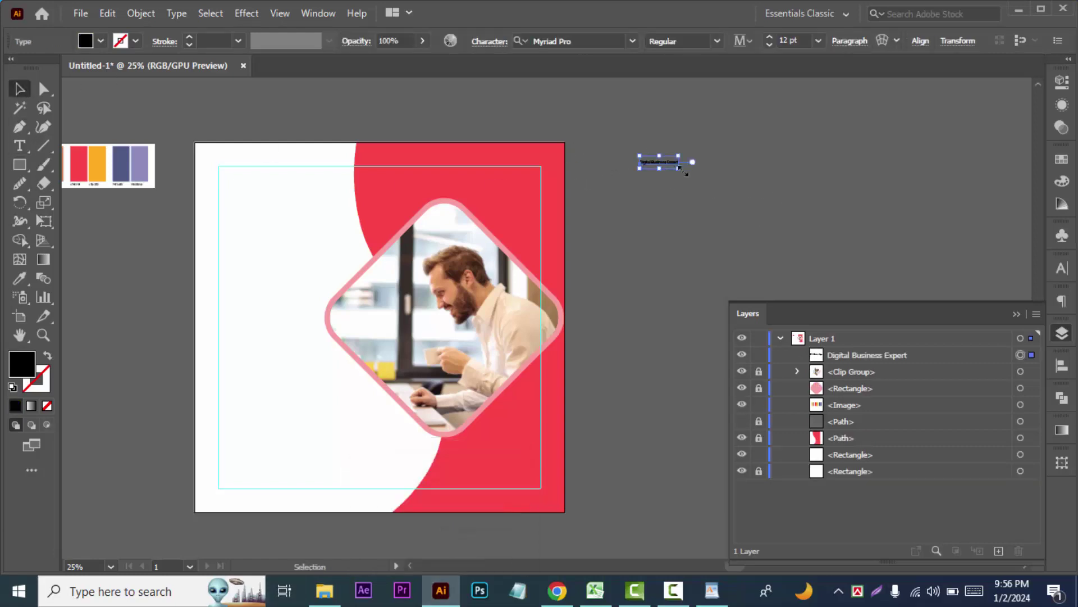
left_click_drag(680, 168, 785, 229)
key("t")
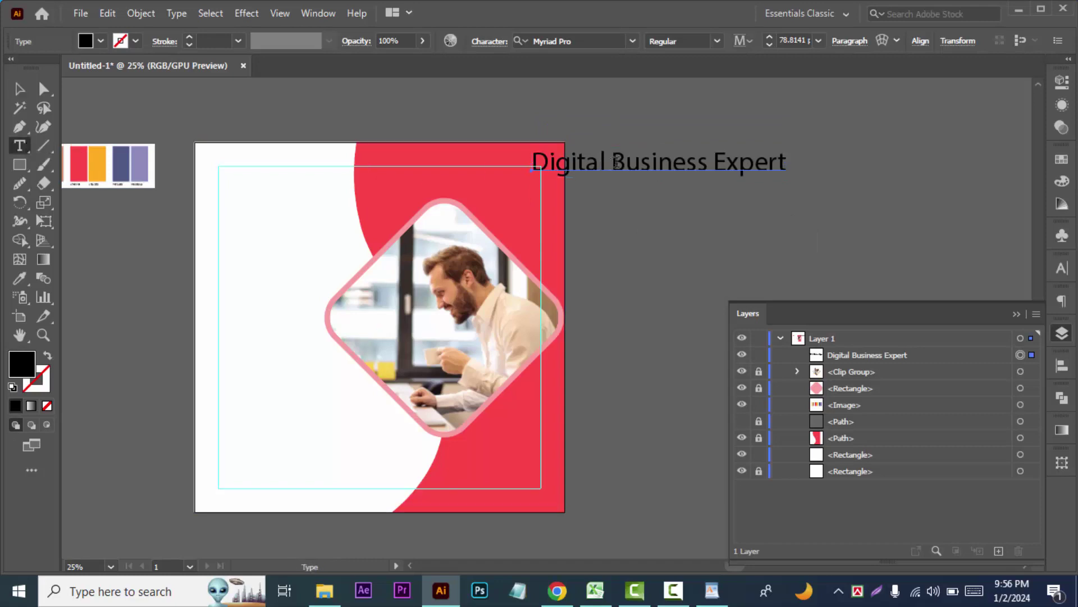
left_click(617, 162)
key("BackSpace")
key("Return")
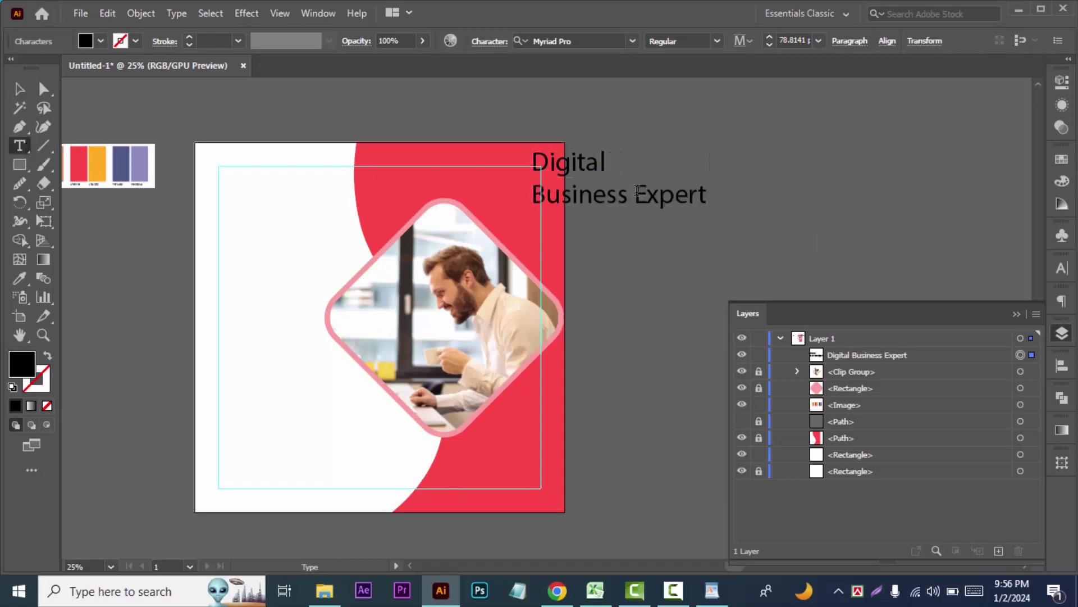
left_click(636, 191)
key("BackSpace")
key("Escape")
Set the heading in Poppins SemiBold at 68 pt and move it to the artboard's top left.
left_click(581, 41)
type("pa")
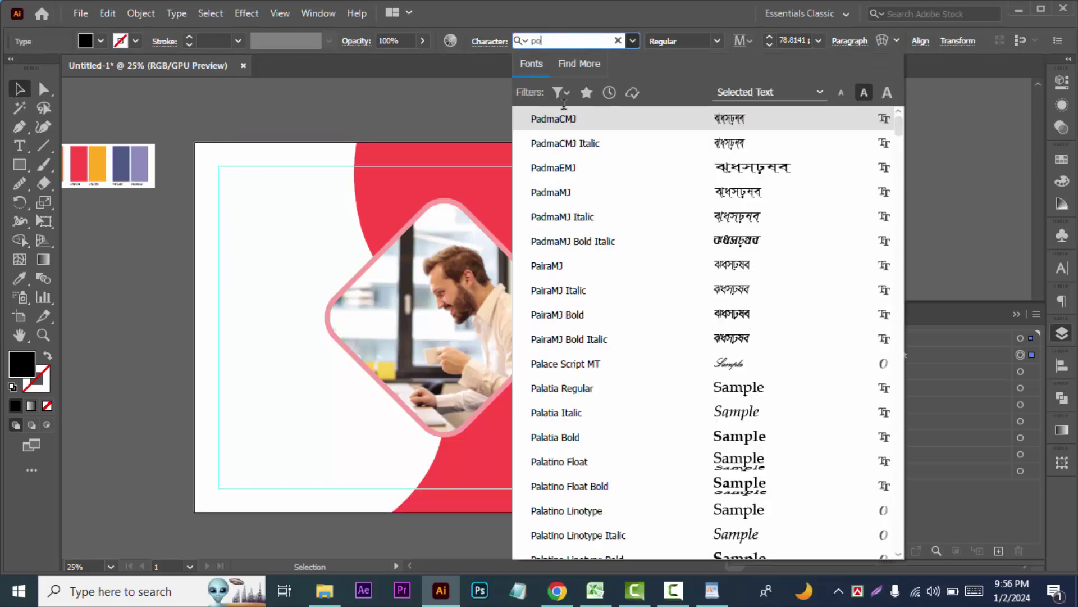
left_click(573, 444)
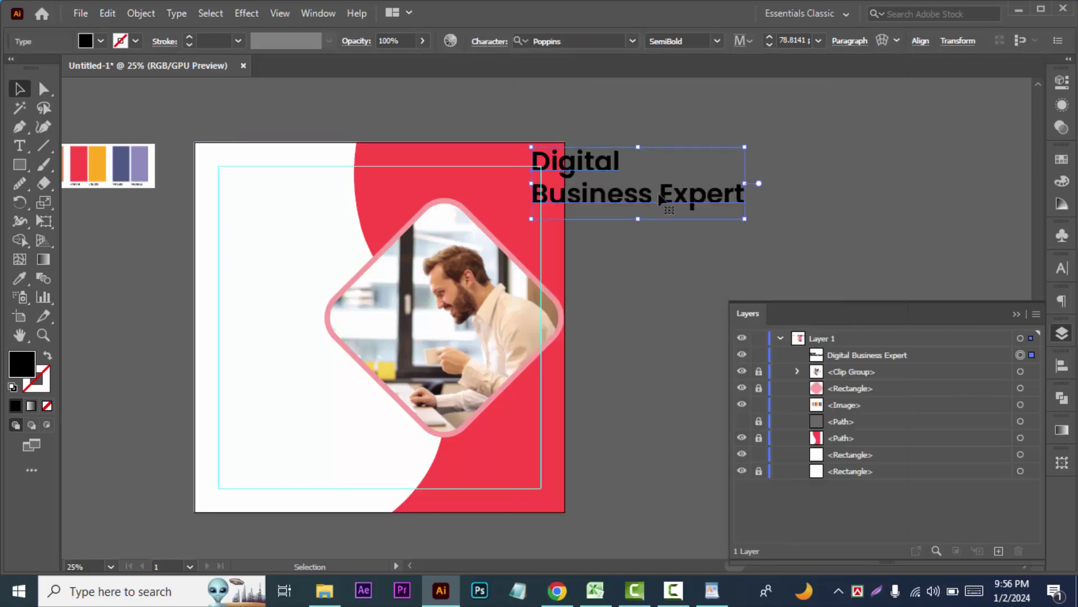
mouse_move(656, 191)
left_mouse_down()
mouse_move(382, 272)
mouse_move(343, 249)
left_mouse_up()
left_click(804, 40)
type("78")
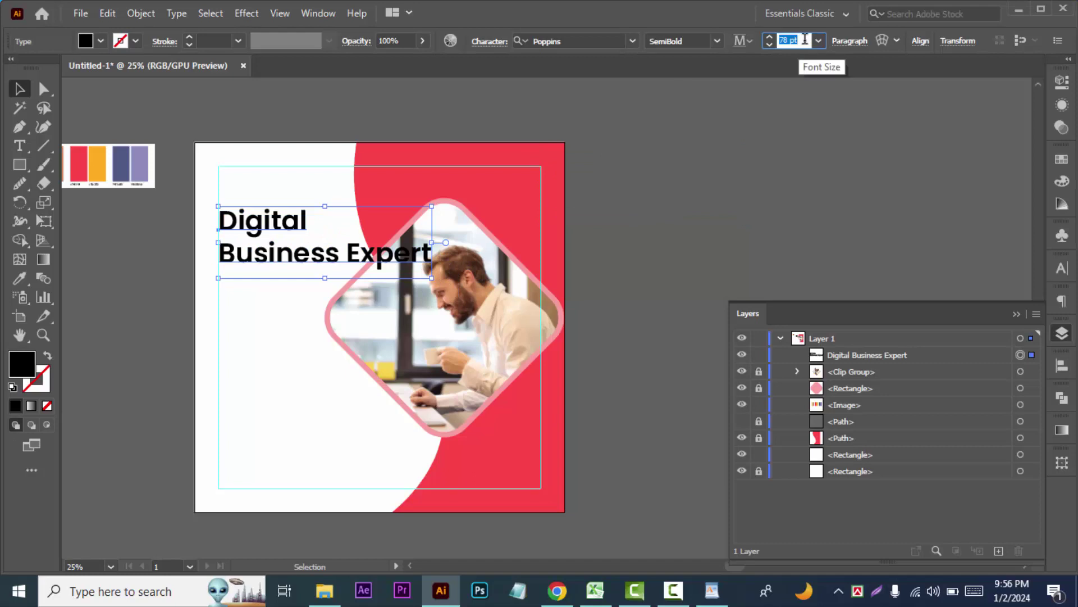
type("68")
key("Return")
scroll(805, 40, "down", 15)
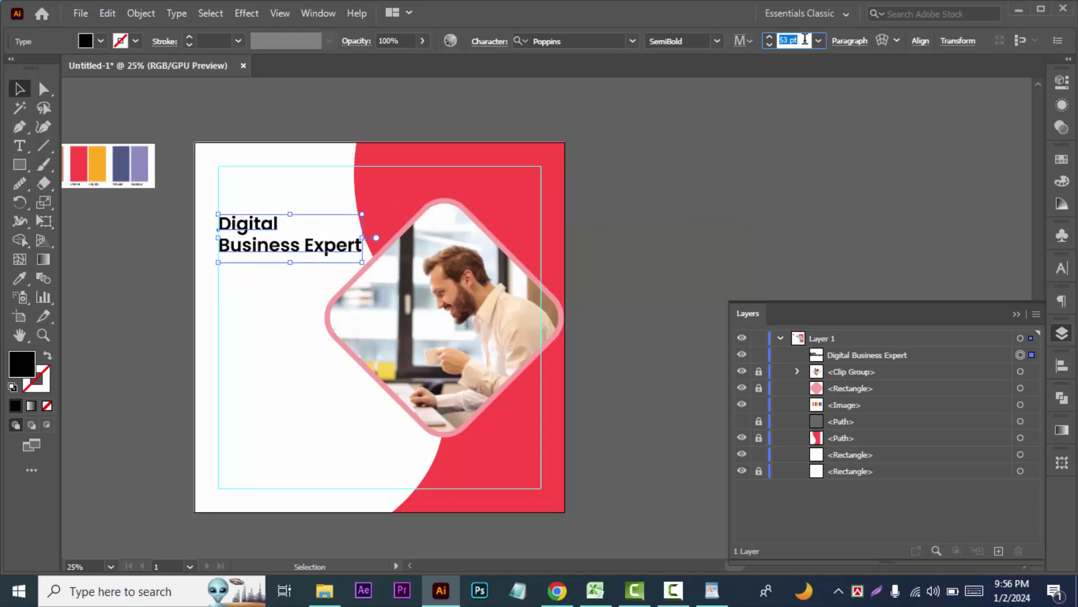
scroll(797, 51, "down", 2)
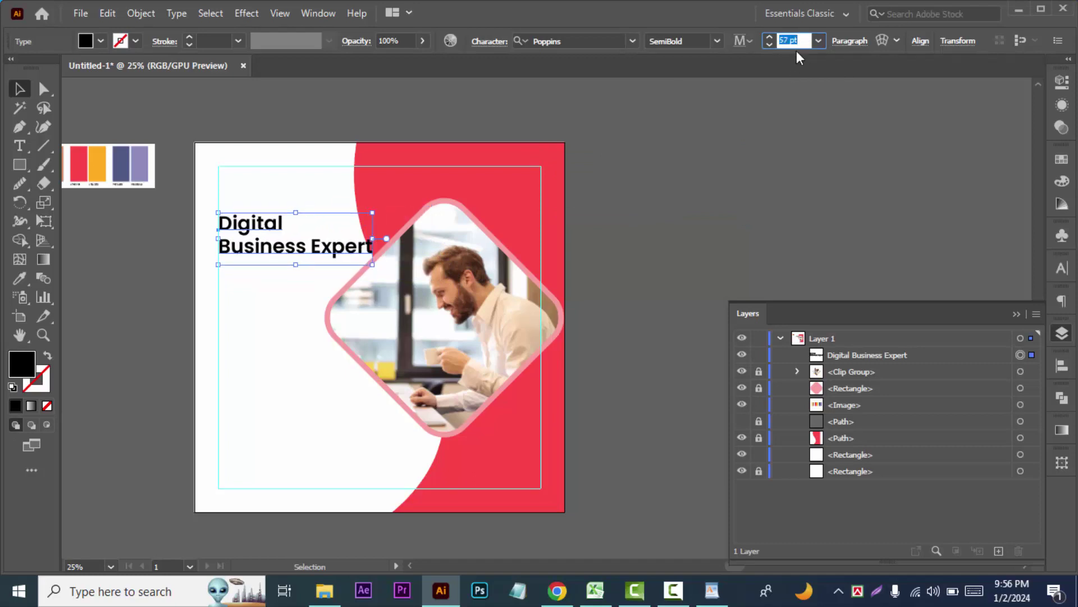
scroll(796, 50, "down", 1)
Make the heading All Caps in Poppins Black Italic and nudge it slightly down and left.
left_click(1062, 268)
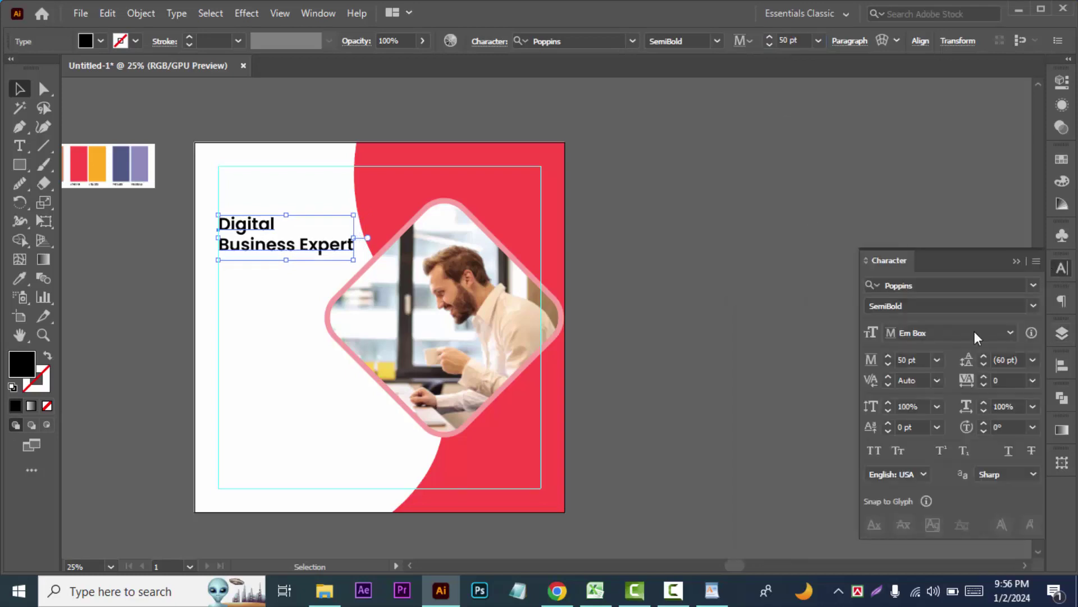
left_click(874, 451)
left_click(717, 41)
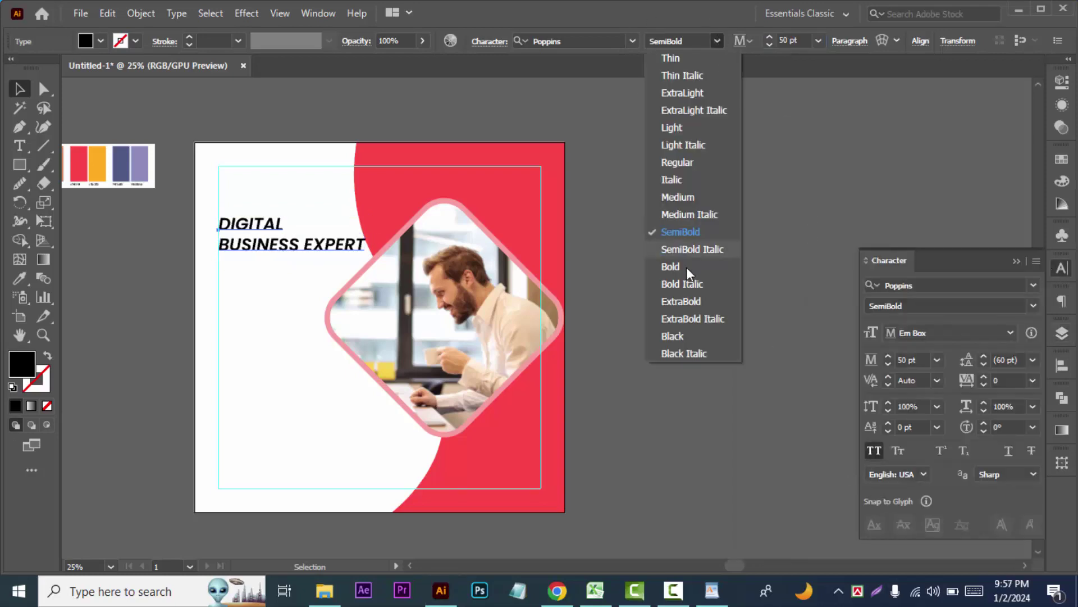
left_click(672, 353)
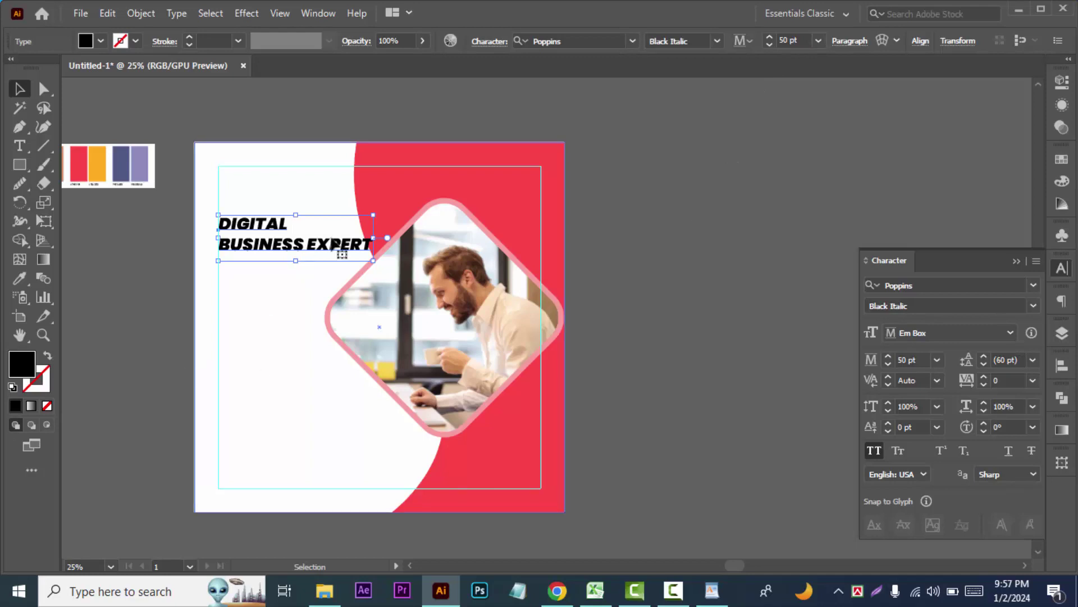
left_click_drag(340, 247, 340, 252)
key("Left")
key("Left")
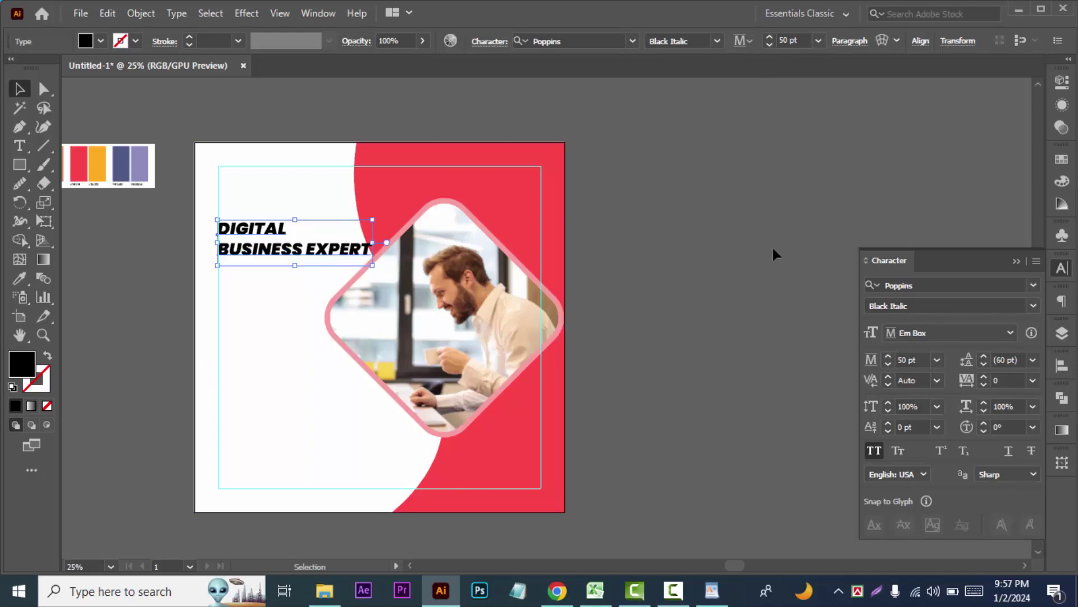
key("Left")
Set the heading to 48 pt with tighter 51 pt leading and nudge it down.
left_click(790, 40)
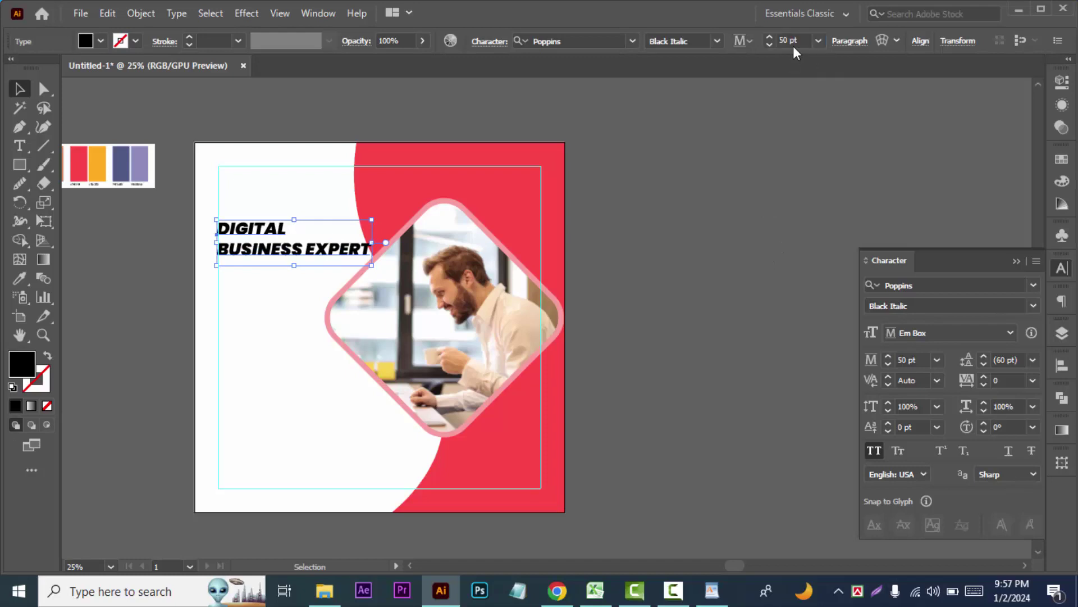
key("Down")
key("Down")
key("Down")
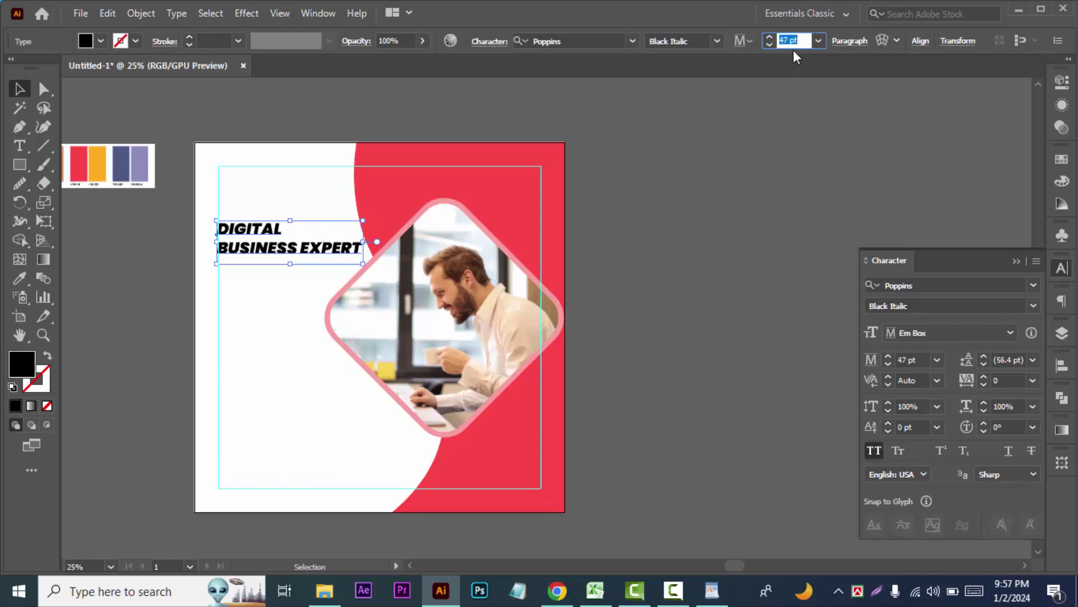
left_click(719, 166)
left_click(355, 250)
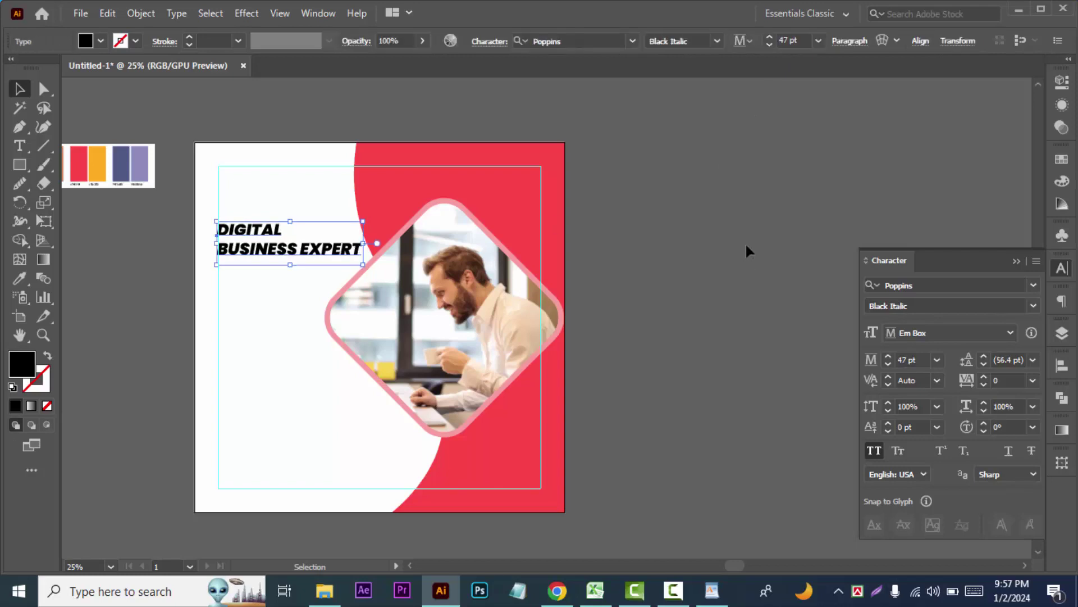
left_click(793, 40)
key("Up")
left_click(738, 204)
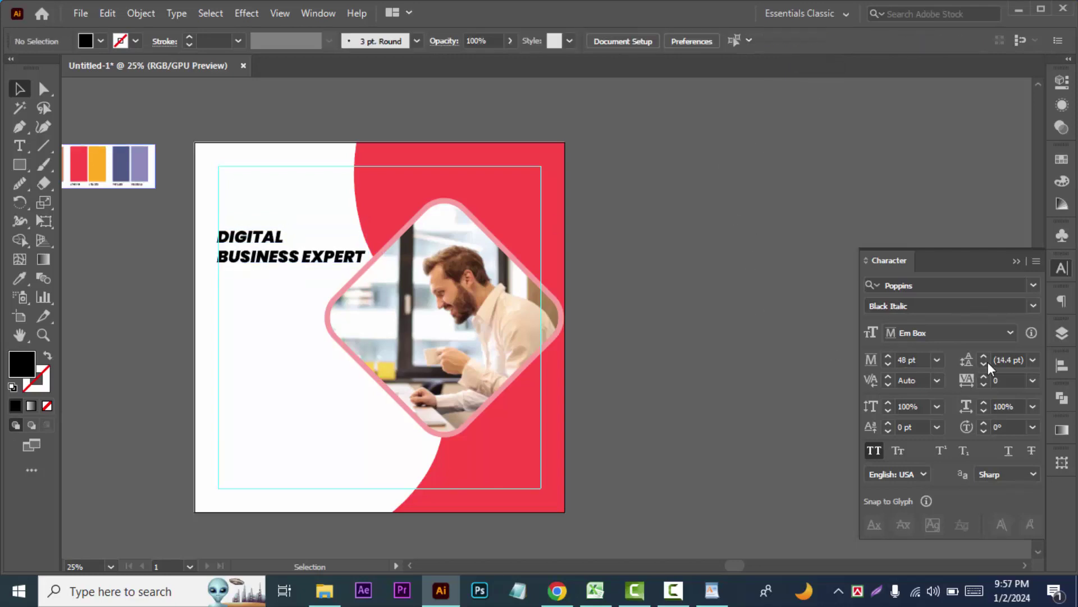
left_click(313, 269)
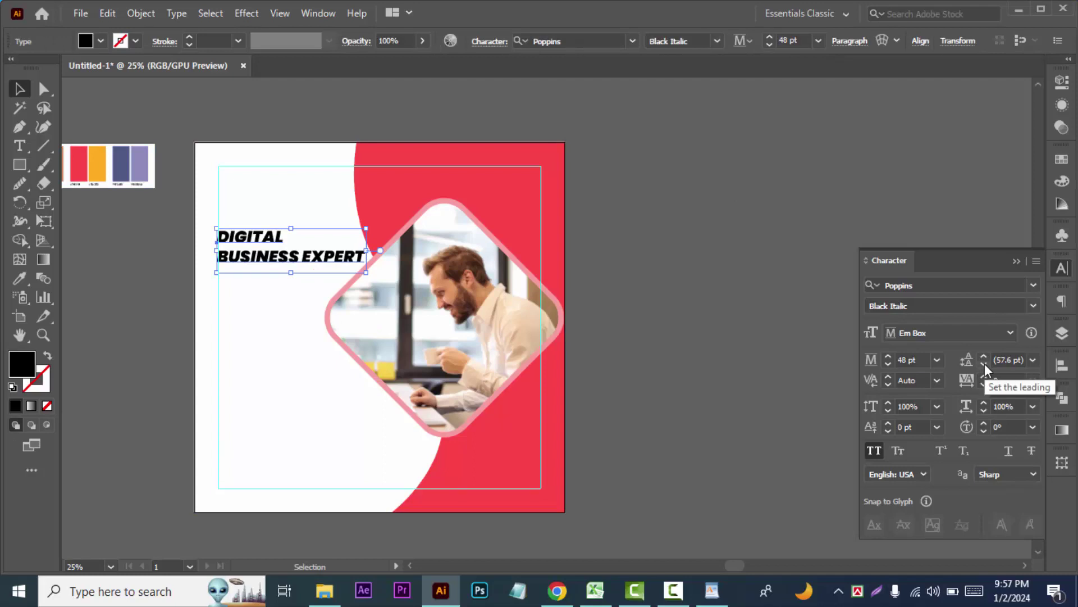
left_click(984, 364)
type("51")
left_click(706, 185)
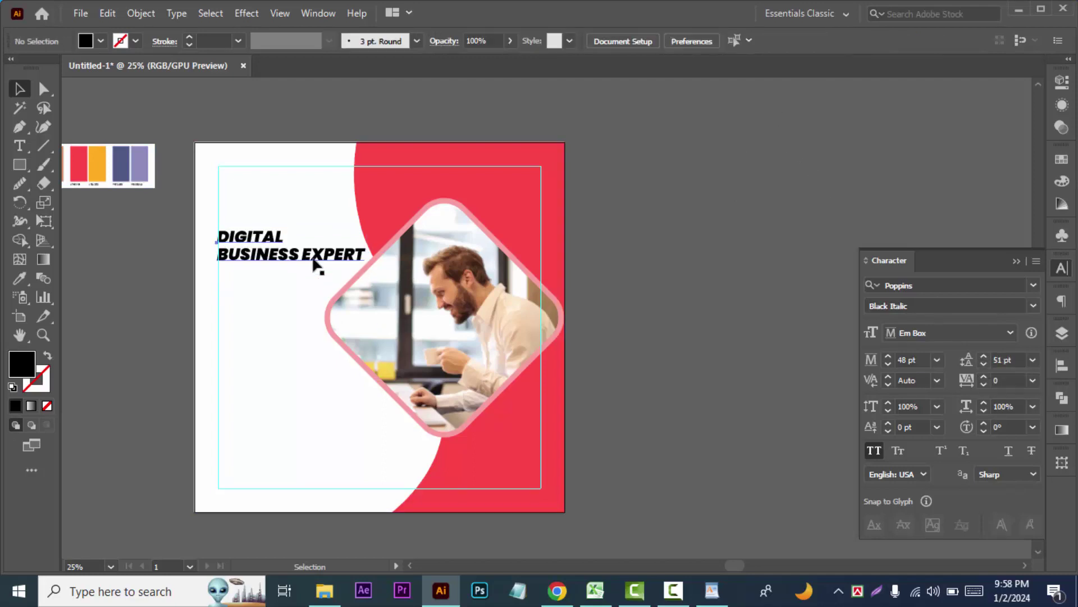
left_click_drag(320, 266, 320, 269)
left_click(758, 256)
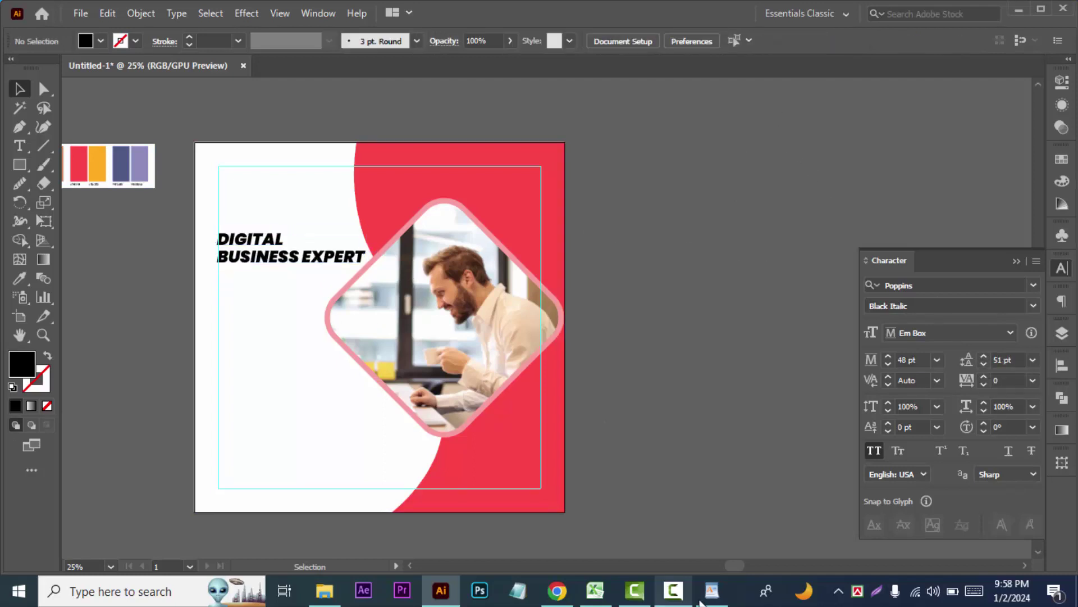
mouse_move(712, 591)
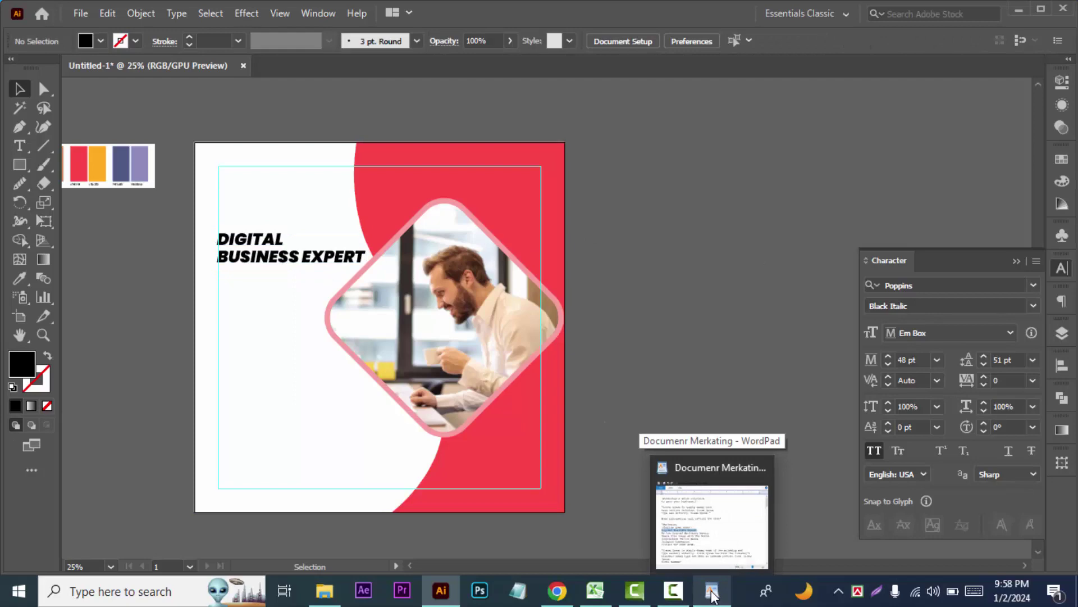
Copy the words 'Contact Us' from the WordPad notes.
left_click(712, 591)
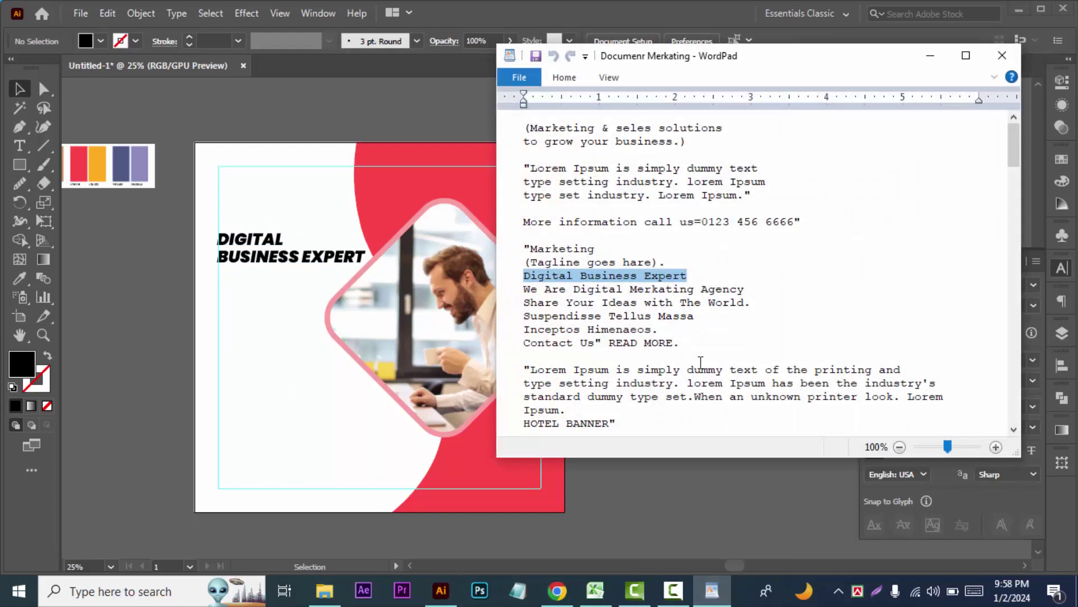
scroll(669, 358, "down", 3)
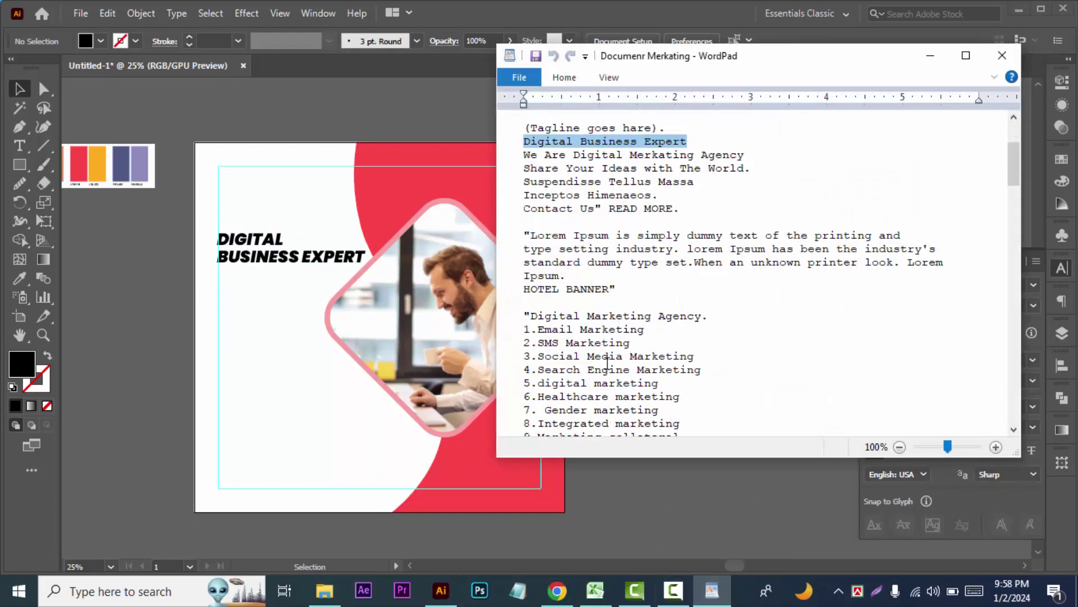
left_click_drag(593, 211, 553, 208)
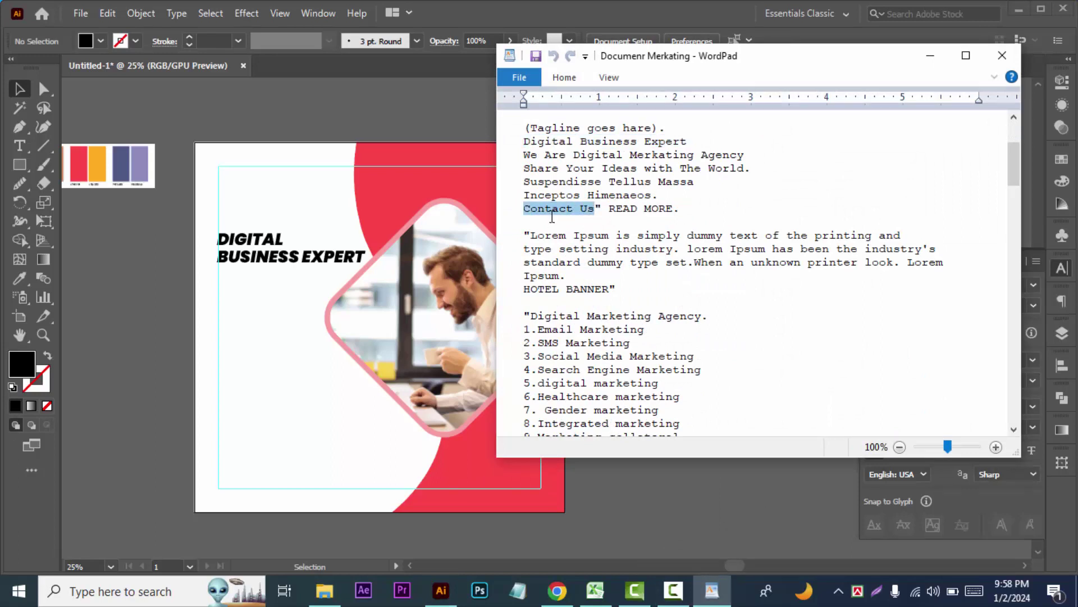
right_click(555, 217)
left_click(584, 240)
Create a new text object beside the artboard containing pasted 'CONTACT US'.
left_click(930, 55)
left_click(19, 146)
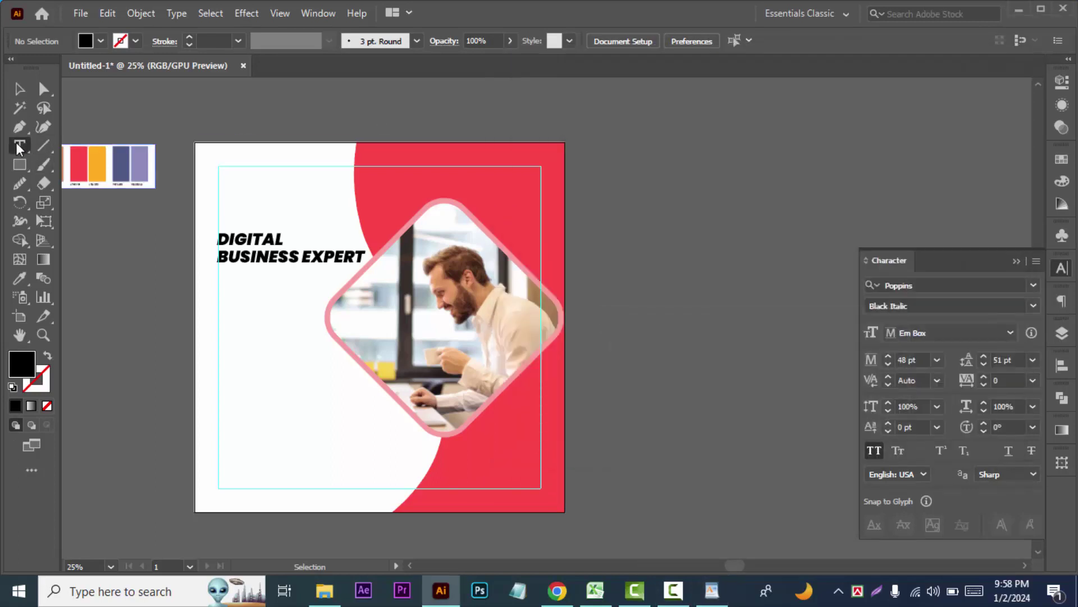
left_click(629, 175)
right_click(630, 175)
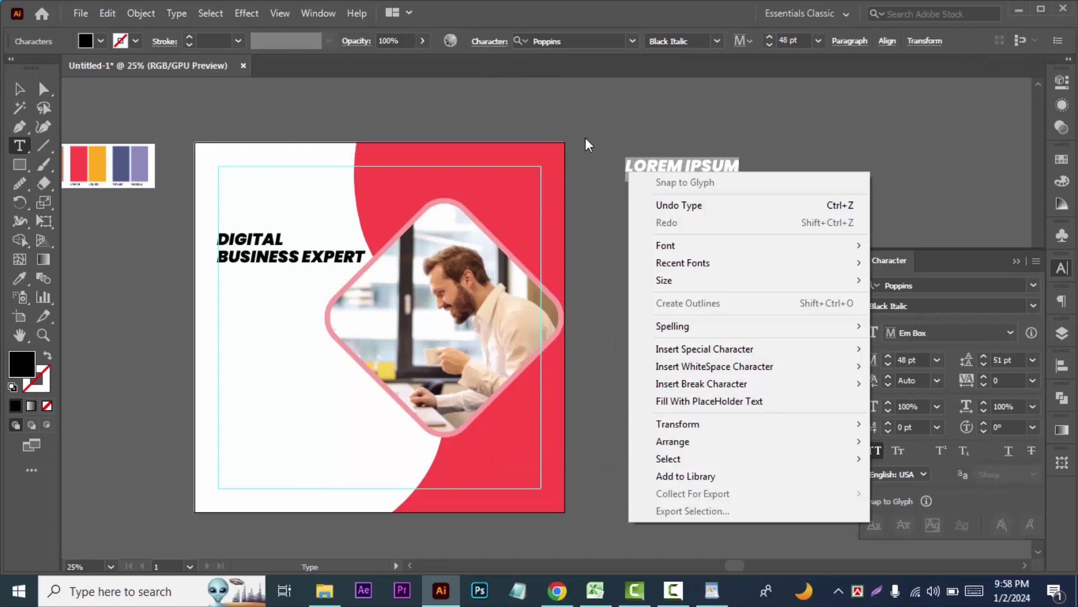
key("Escape")
key("ctrl+a")
key("ctrl+v")
key("Escape")
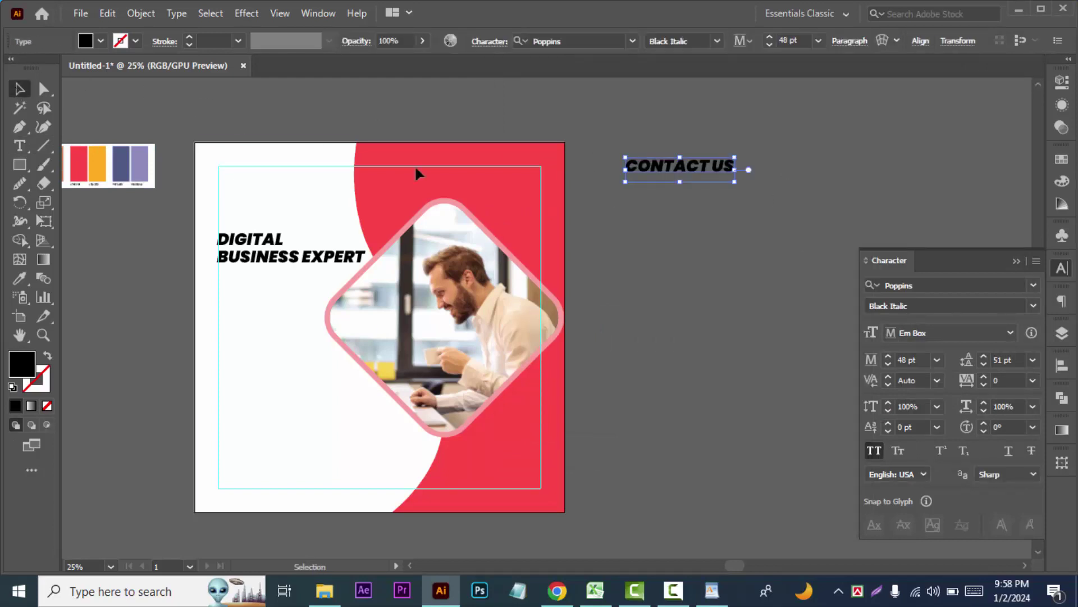
Make CONTACT US SemiBold 34 pt and place it at the artboard's bottom left.
left_click(717, 41)
left_click(669, 225)
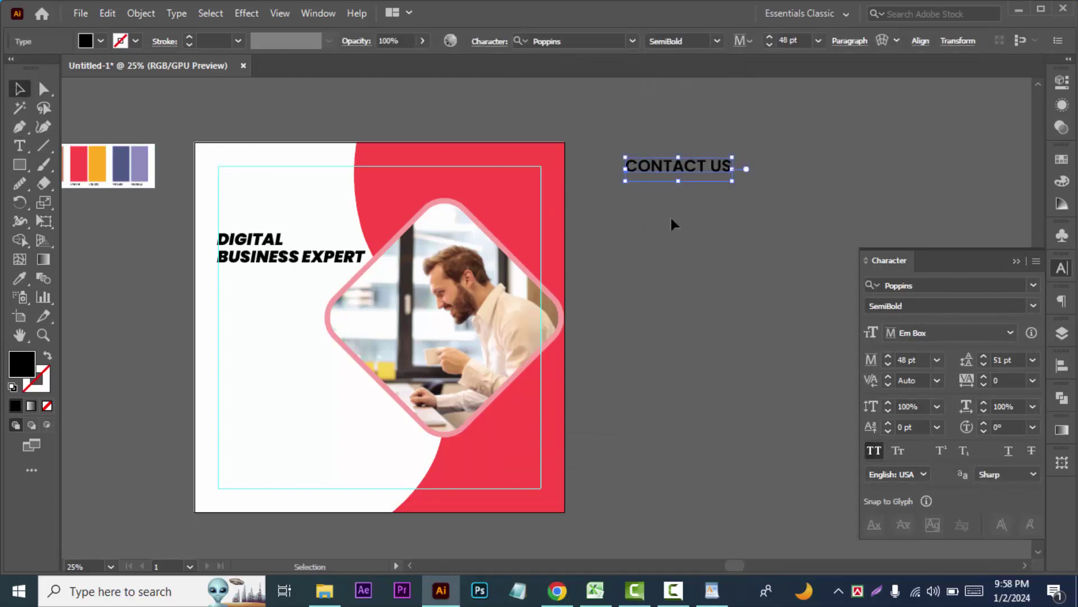
left_click(792, 40)
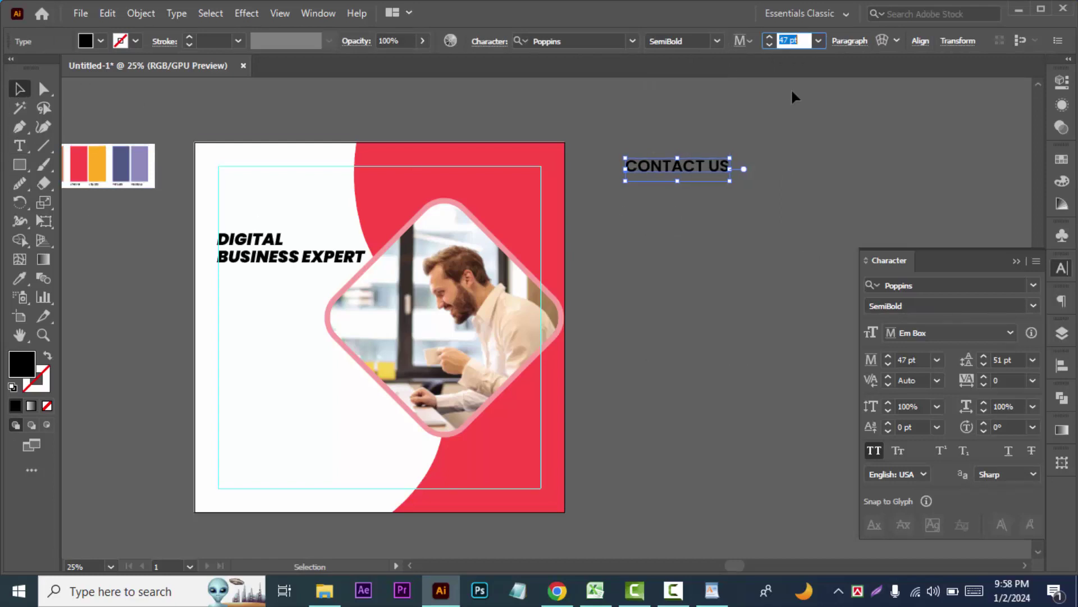
key("Down")
key("Down")
key("Down")
left_click_drag(683, 171, 275, 442)
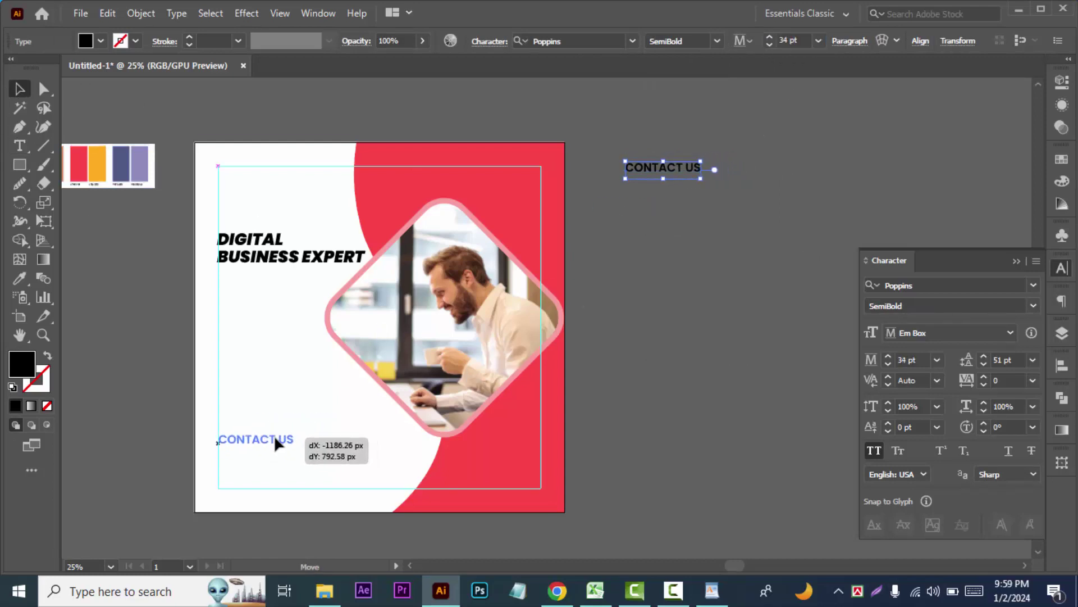
left_click_drag(275, 439, 275, 438)
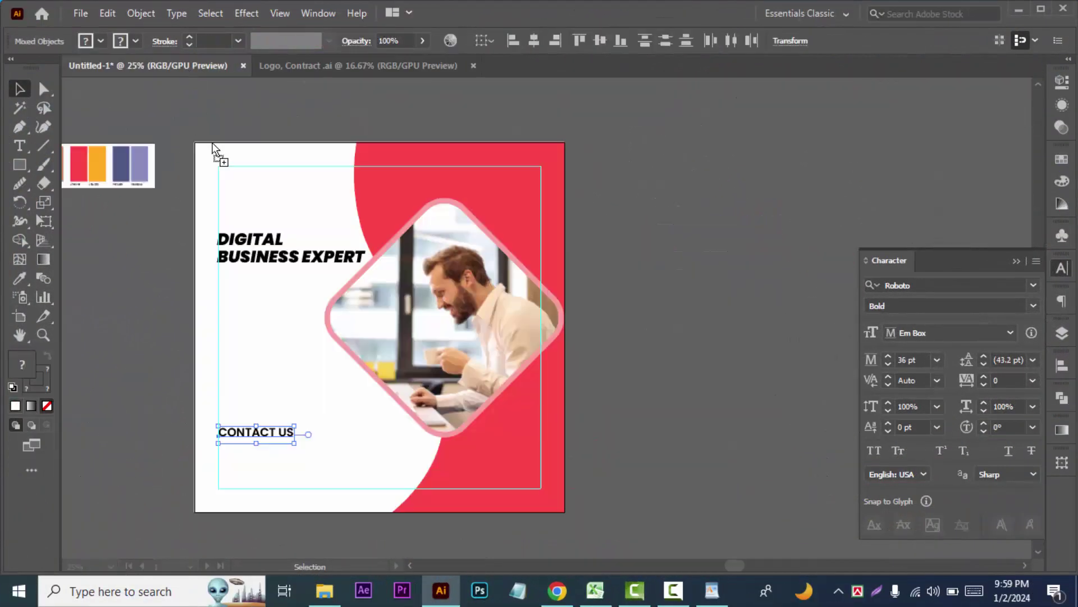
Bring in the website and phone details, shrink them below CONTACT US, and fill them black.
left_click_drag(212, 145, 689, 297)
left_click_drag(761, 288, 736, 274)
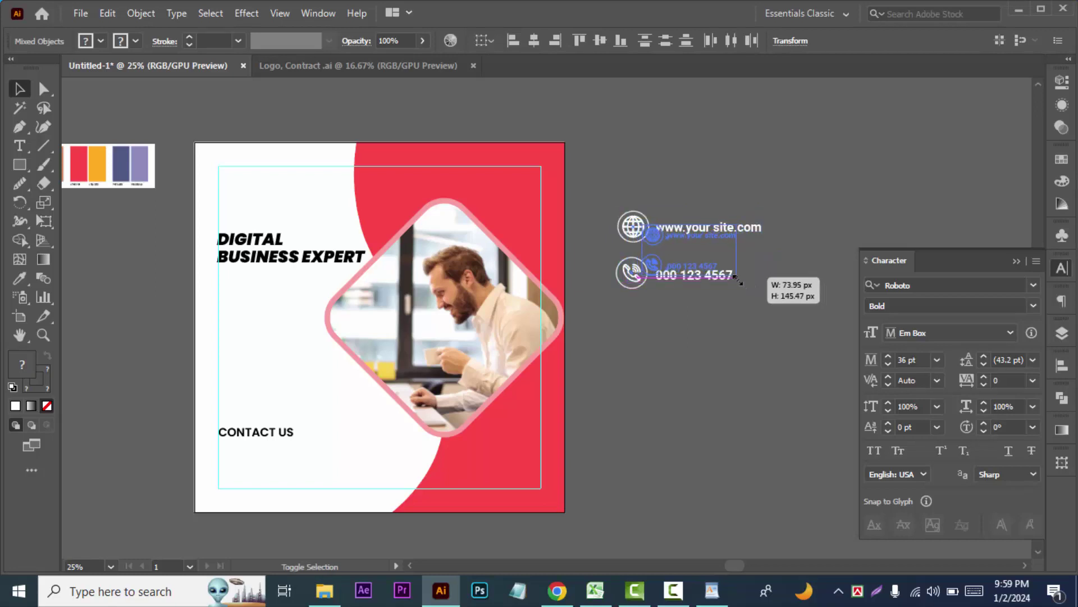
left_click_drag(685, 241, 271, 459)
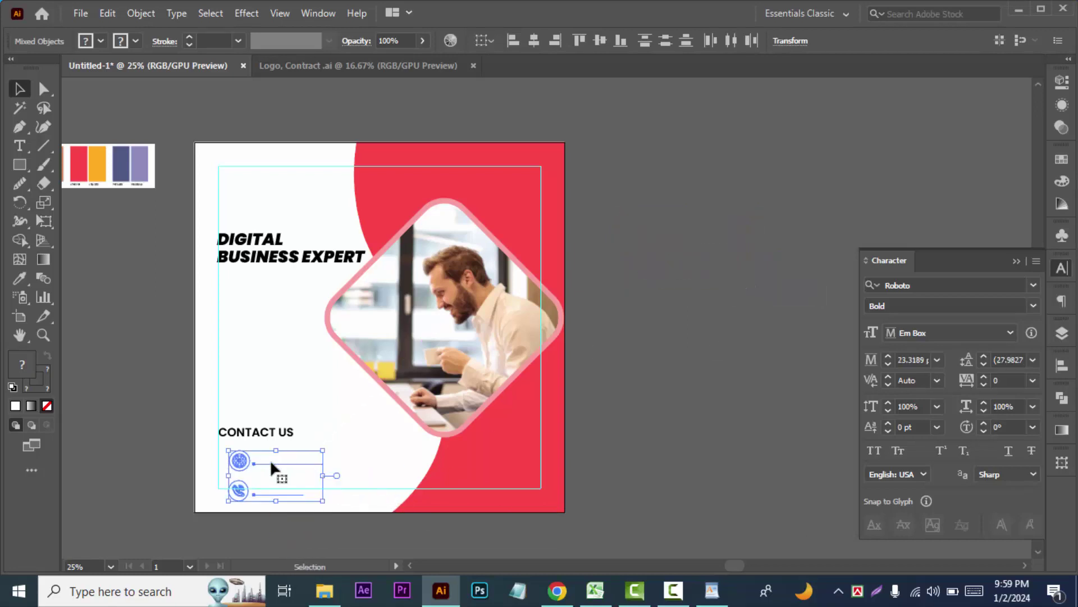
left_click(101, 40)
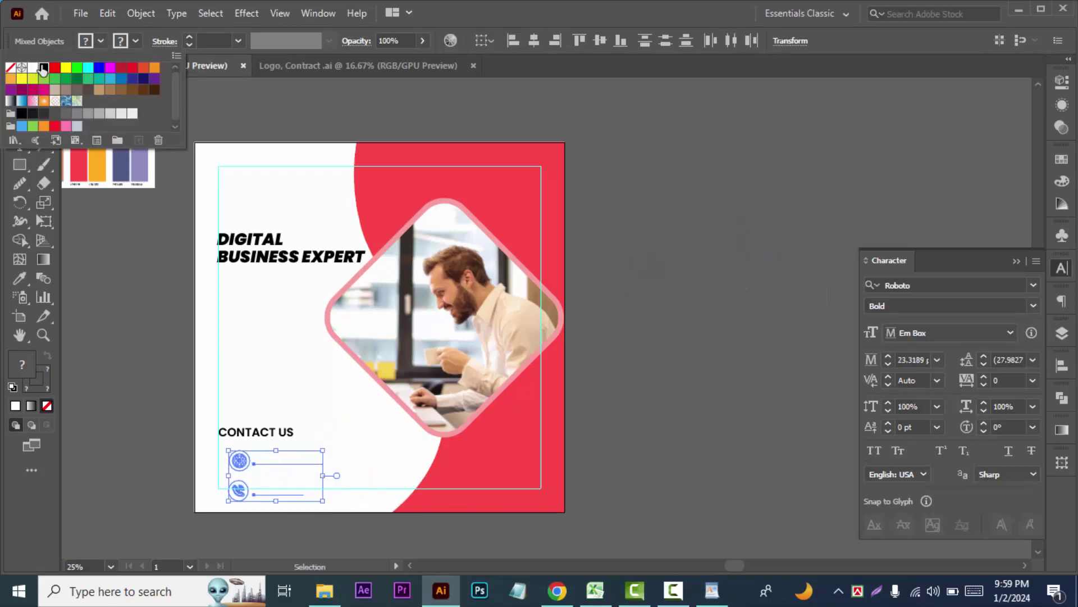
left_click(42, 68)
left_click(123, 349)
Make the globe symbol white above its black circle, using its inner group in Layers.
key("ctrl+equal")
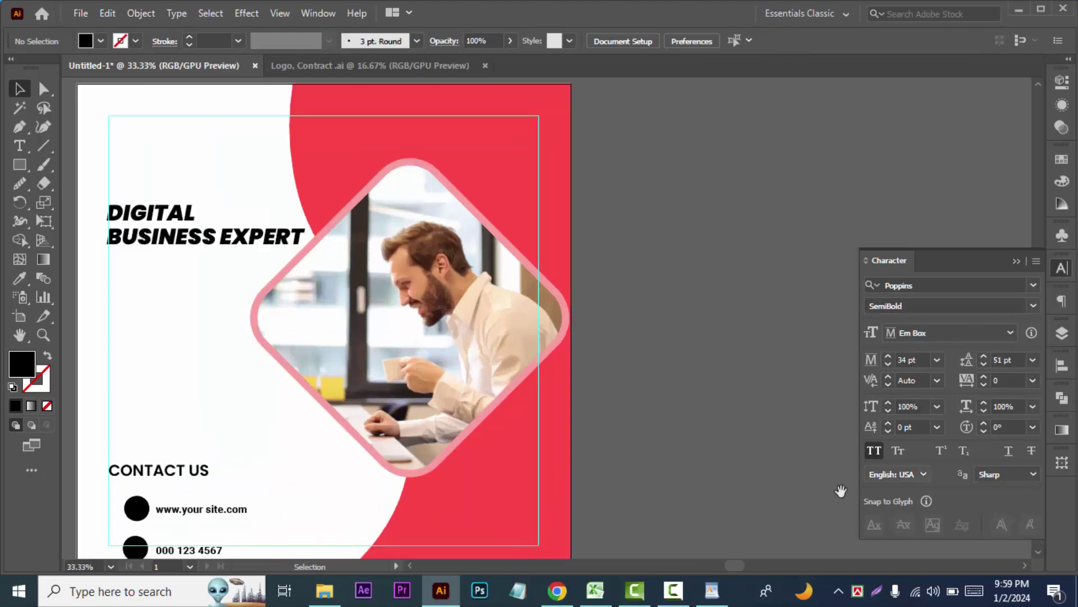
scroll(504, 332, "down", 3)
left_click(237, 375)
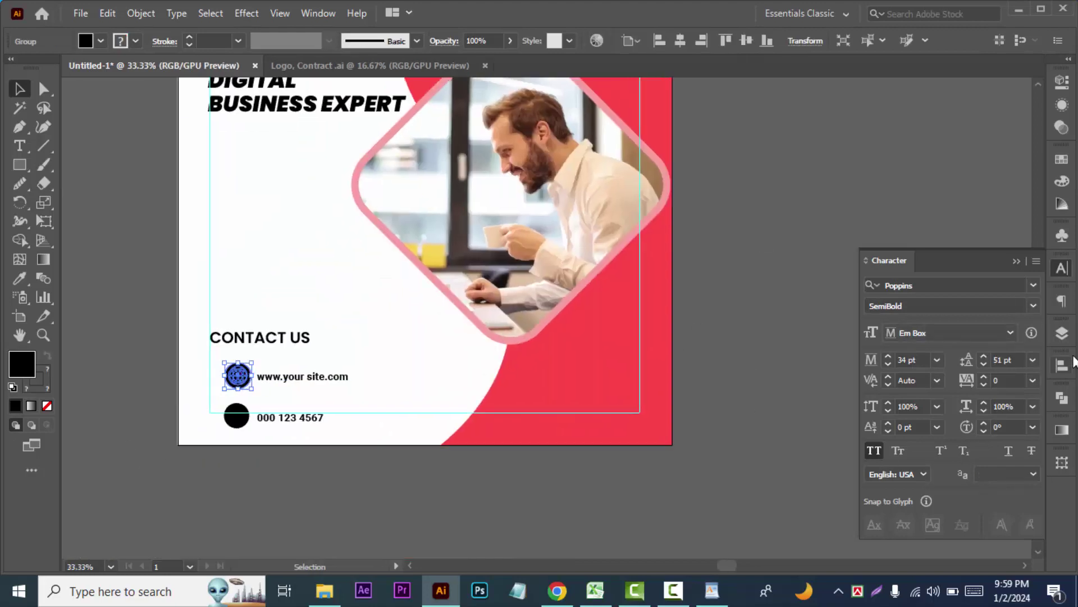
left_click(1062, 333)
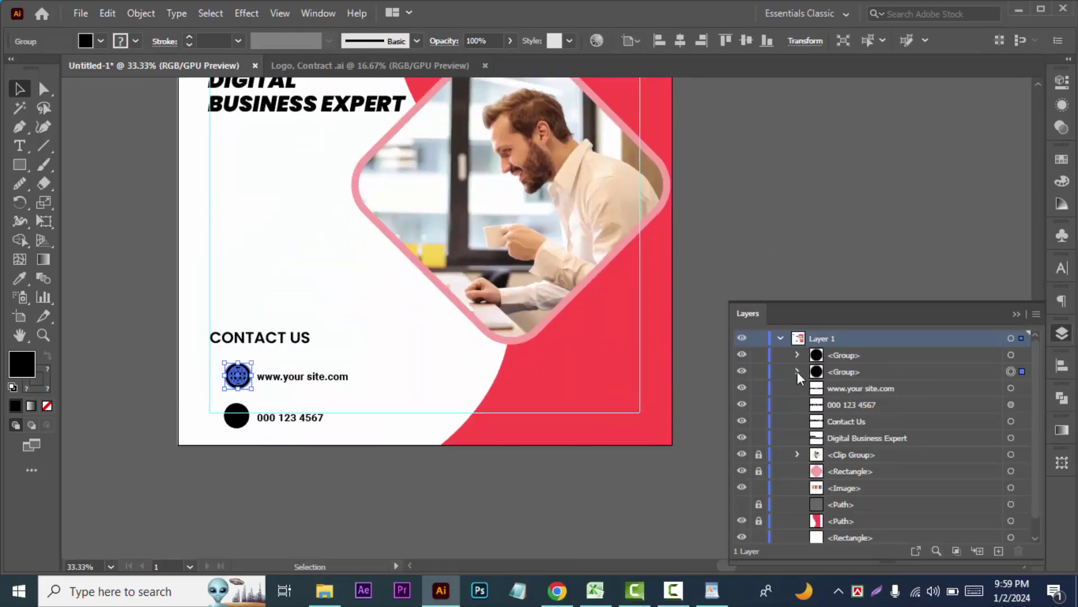
left_click(797, 372)
left_click(1011, 405)
left_click(100, 40)
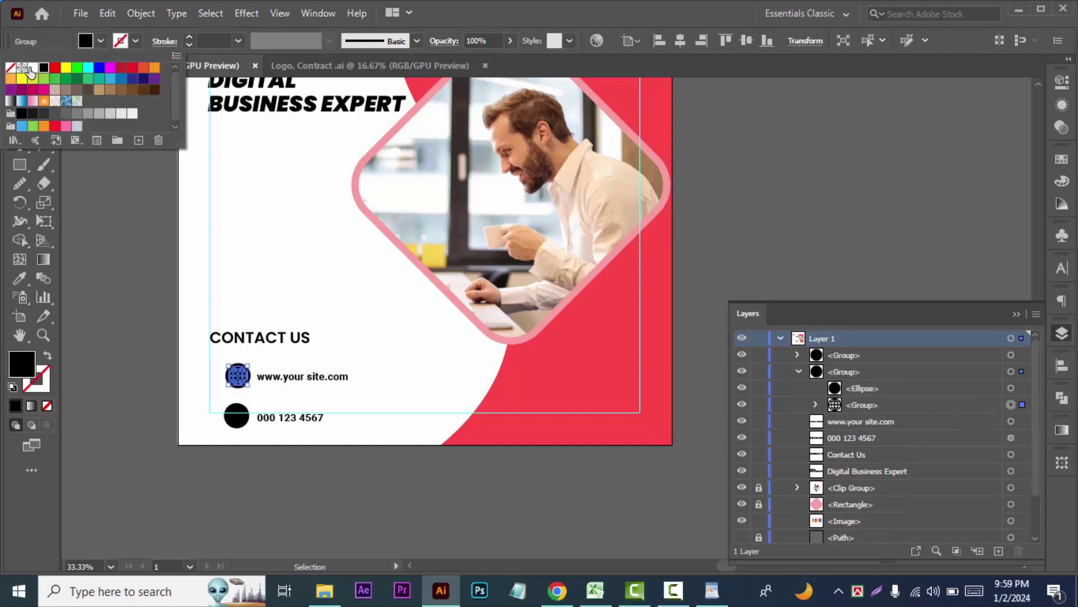
left_click(30, 70)
left_click(405, 490)
left_click_drag(863, 405, 888, 382)
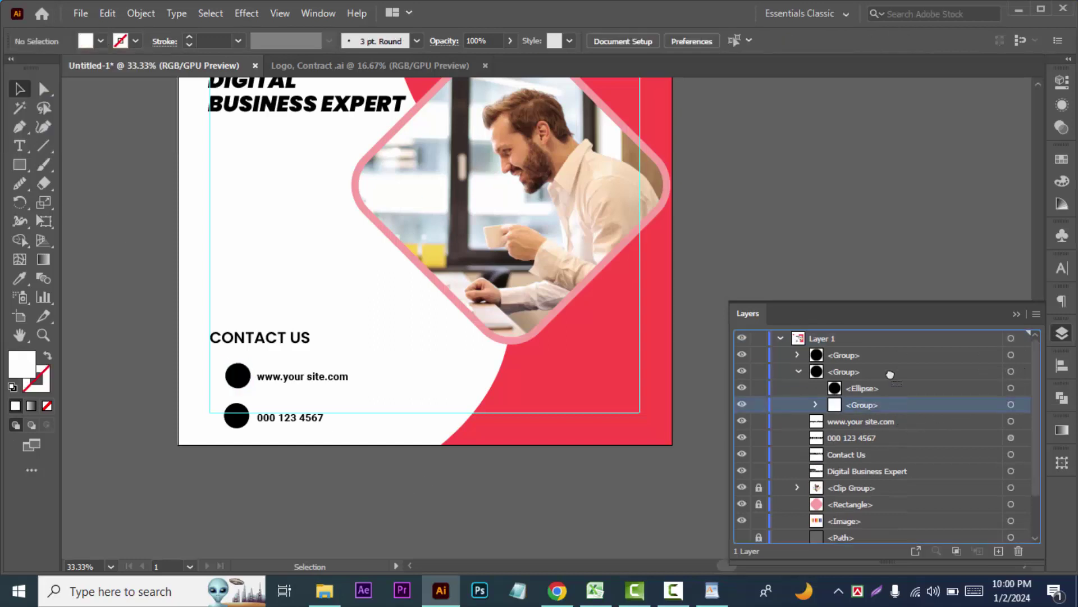
Fill the phone symbol inside its icon group with white.
left_click(798, 371)
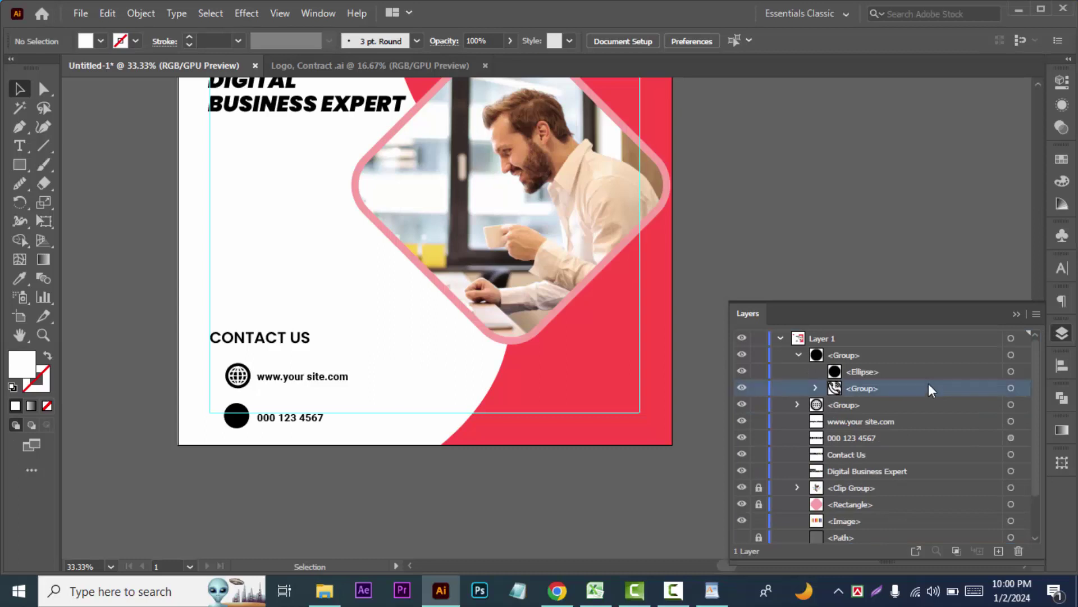
left_click(989, 371)
left_click(1011, 371)
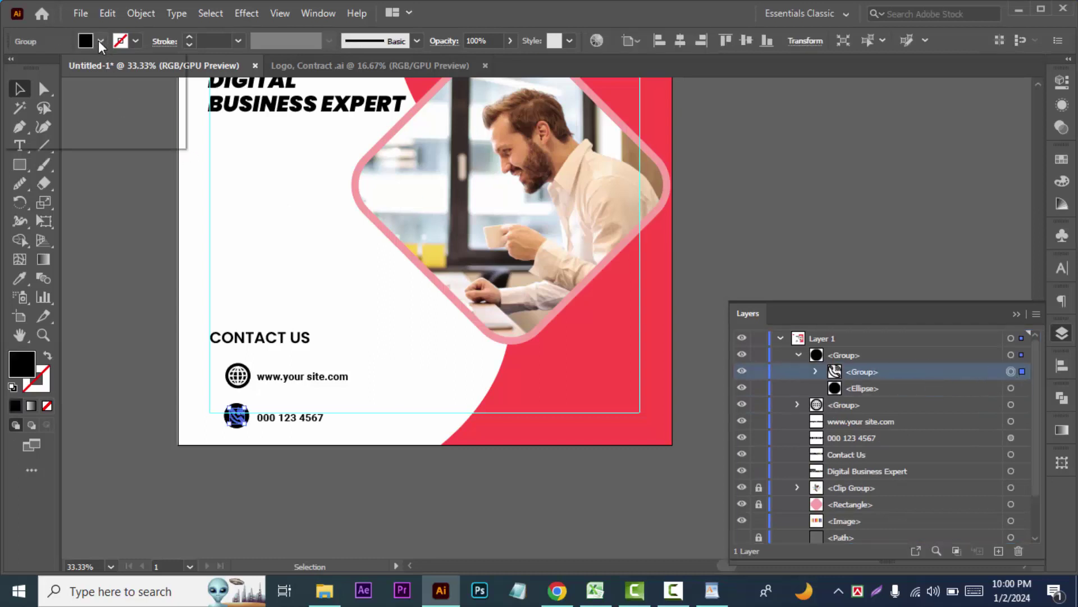
left_click(101, 41)
left_click(29, 71)
left_click(128, 385)
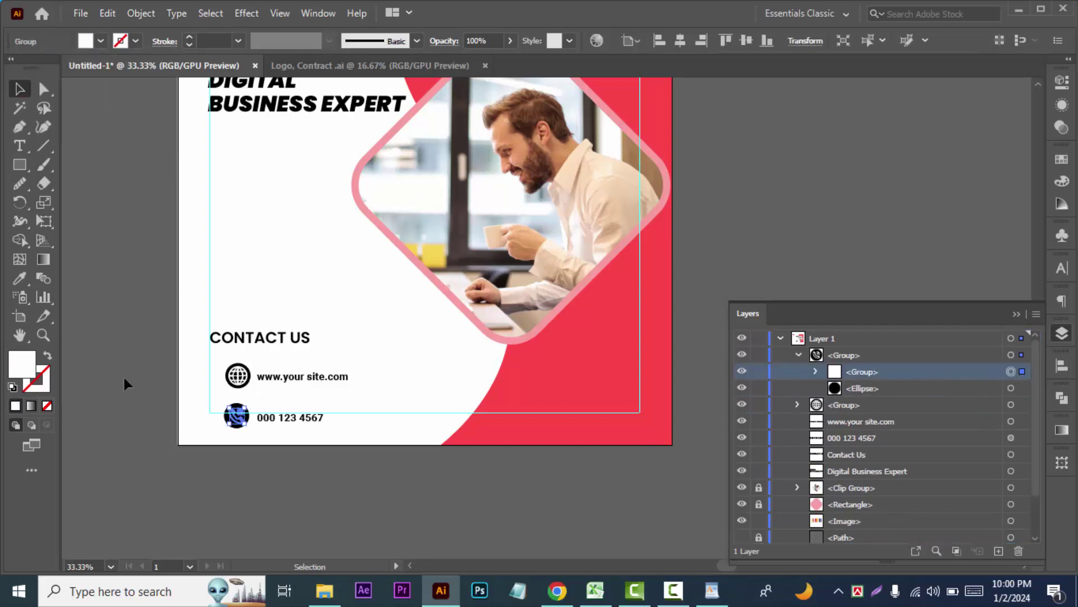
left_click(211, 403)
scroll(753, 486, "down", 3)
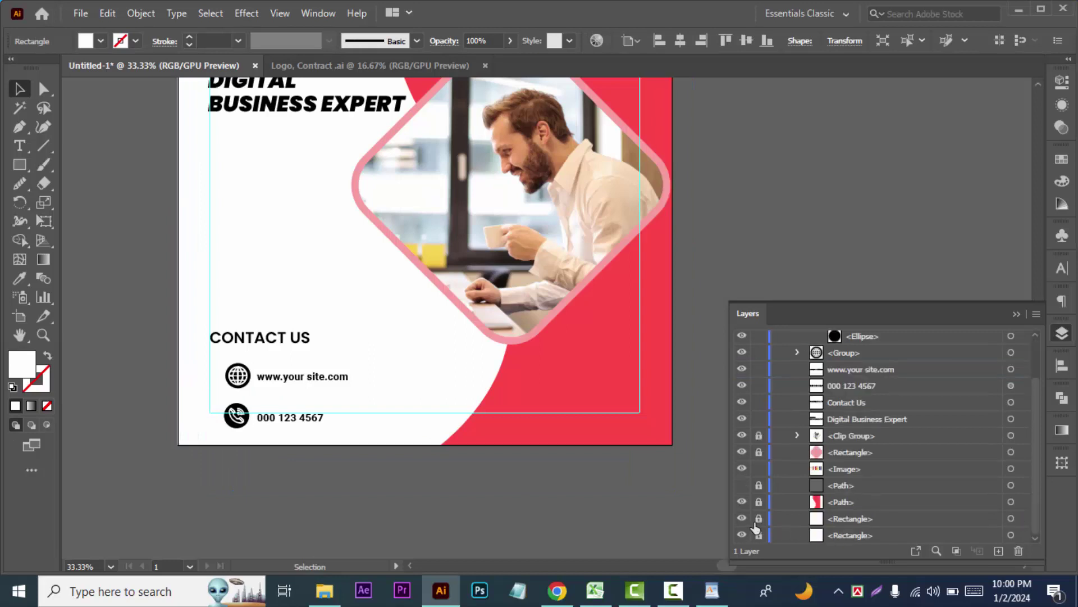
Stack the phone icon under the globe and place both beside the contact lines.
left_click(236, 416)
left_click_drag(236, 415, 236, 416)
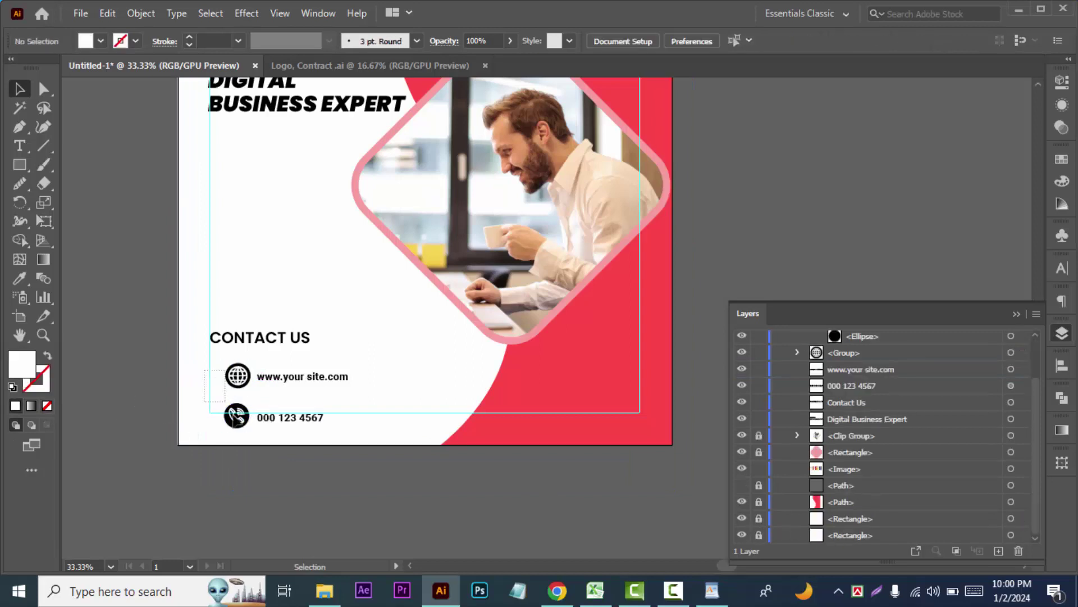
mouse_move(216, 354)
left_mouse_down()
mouse_move(248, 434)
mouse_move(224, 408)
left_mouse_up()
left_click(262, 463)
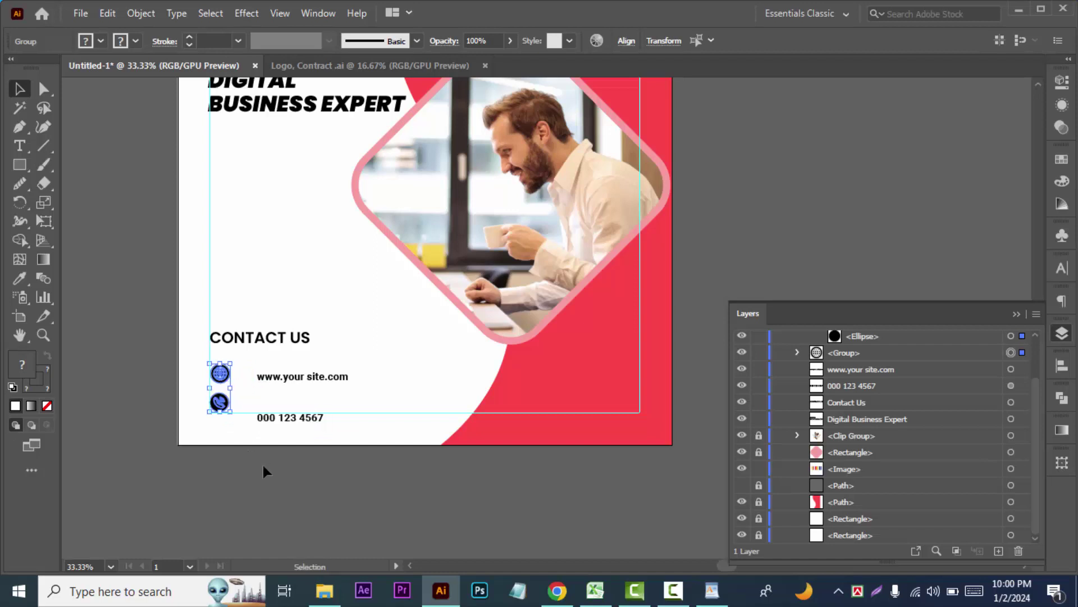
Shrink both contact icons and nudge them slightly up and to the right.
key("ctrl+minus")
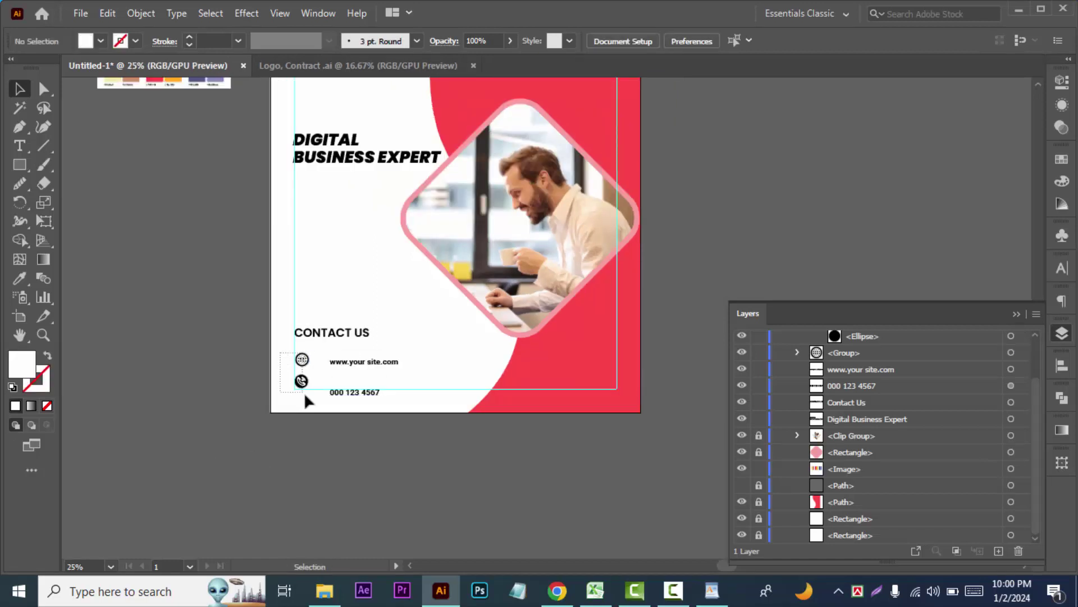
left_click(306, 395)
left_click_drag(313, 395, 319, 399)
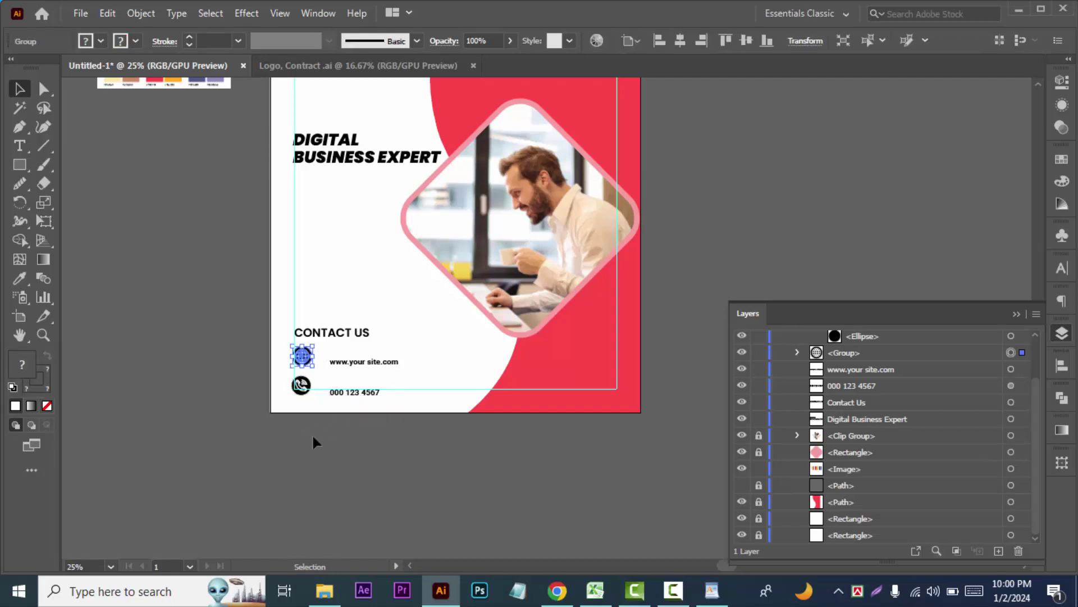
left_click_drag(274, 351, 295, 482)
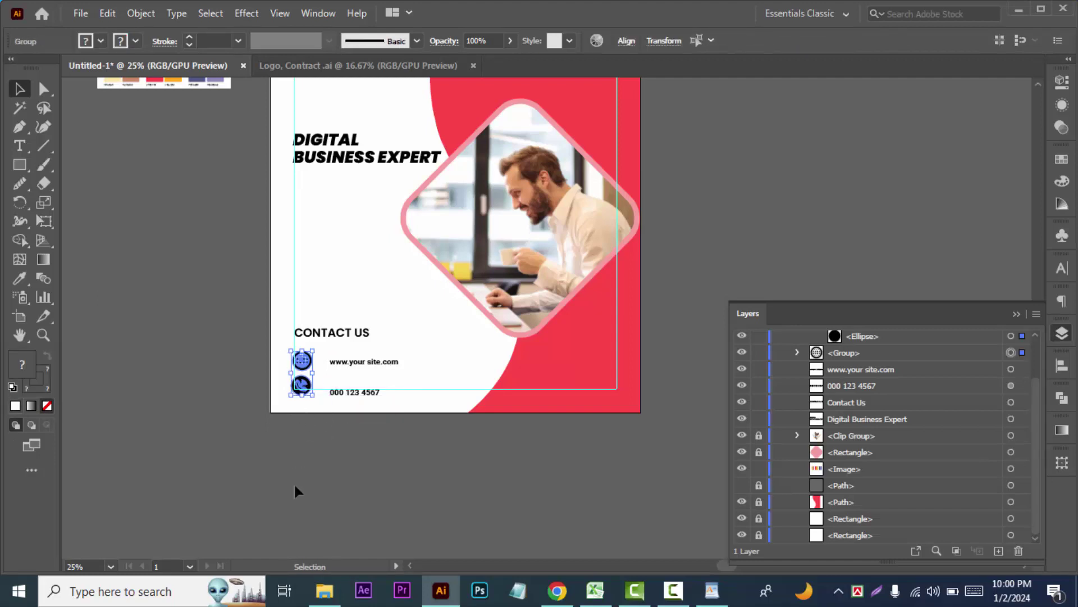
key("Up")
key("Up")
key("Up")
key("Up")
key("Up")
key("Up")
key("Up")
key("Up")
key("Up")
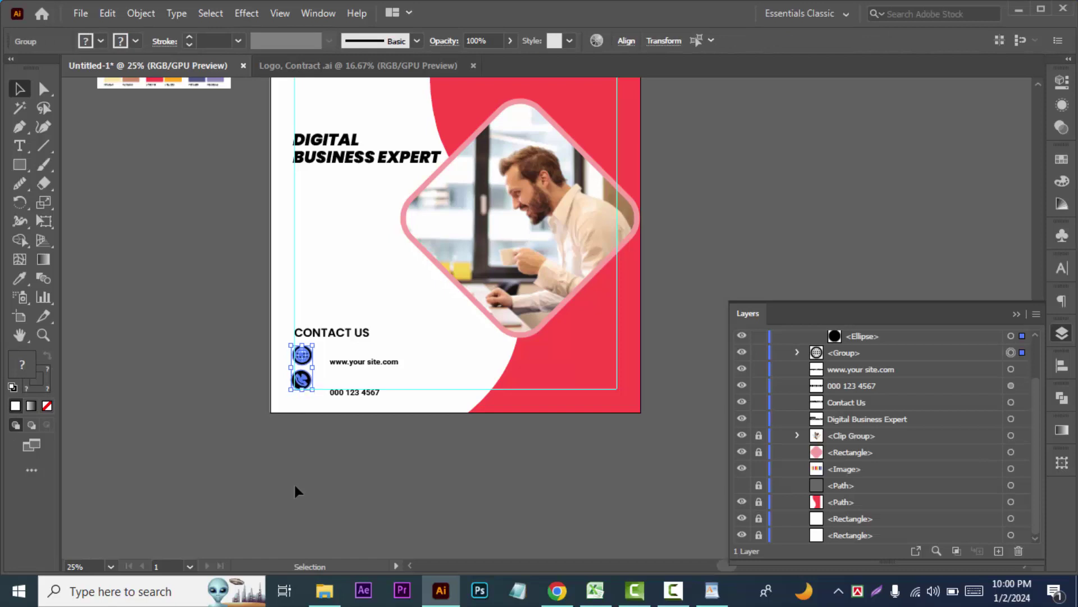
key("Up")
key("Up")
key("Up")
key("Right")
key("Right")
key("Right")
key("Right")
key("Right")
key("Right")
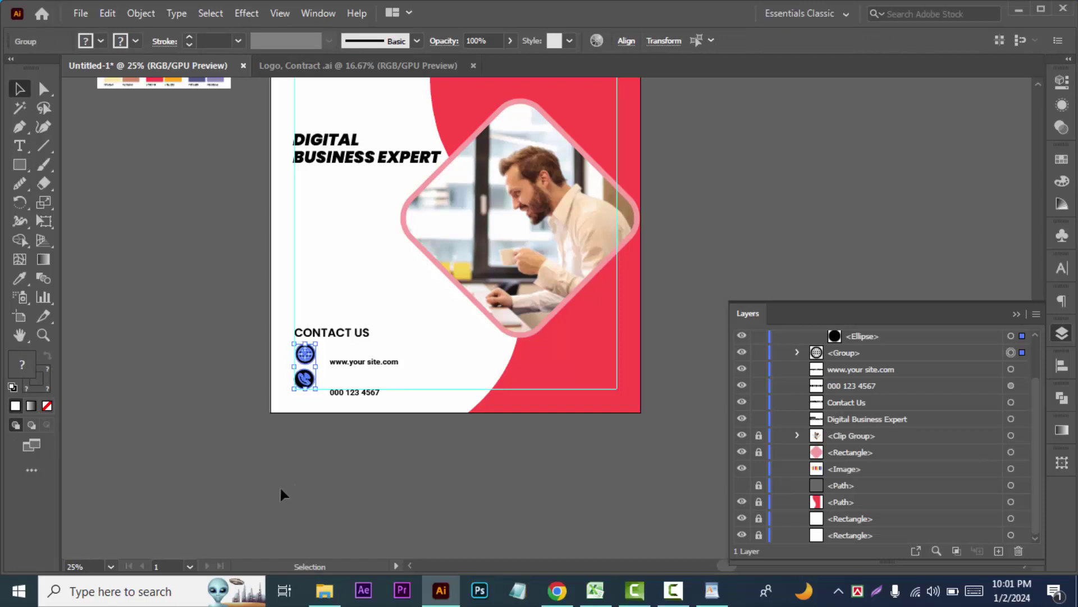
left_click(375, 371)
Set the website text line to Poppins SemiBold.
left_click_drag(328, 362, 446, 359)
left_click(562, 41)
type("pop")
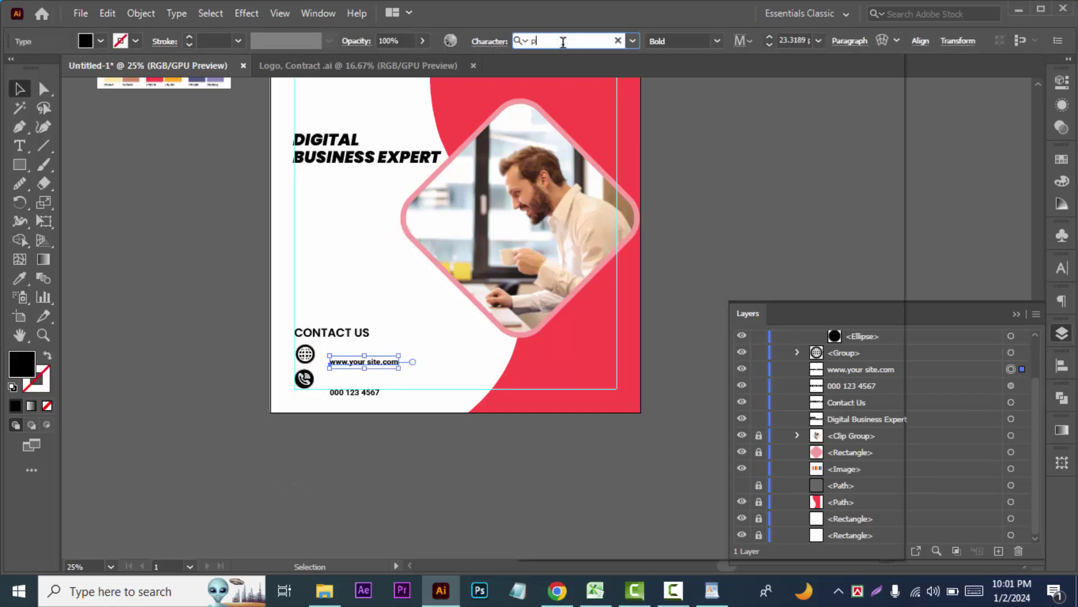
left_click(578, 143)
left_click(717, 40)
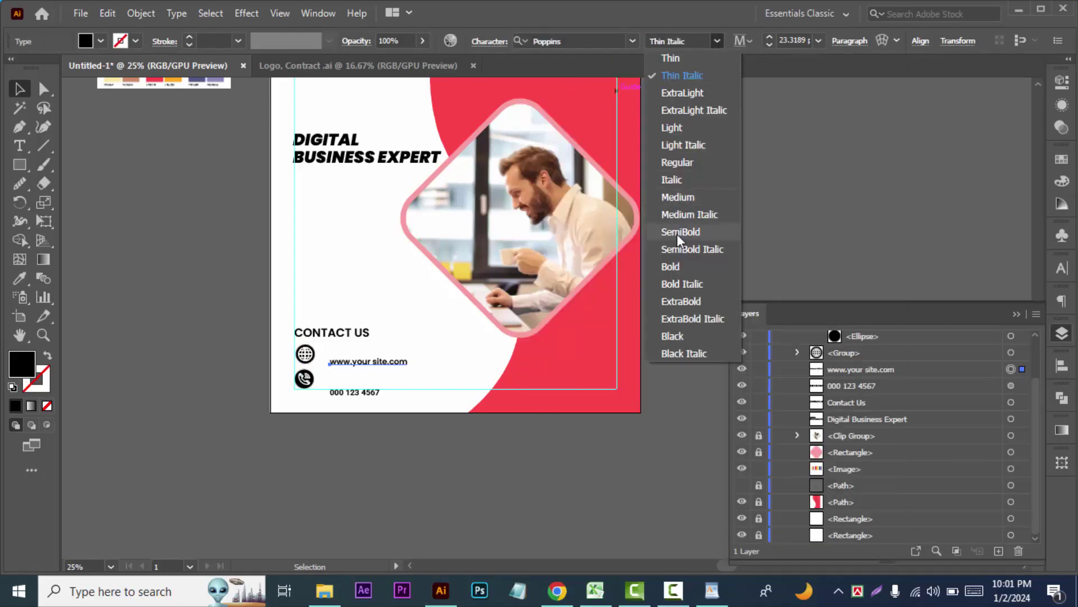
left_click(676, 231)
key("Escape")
key("ctrl+plus")
key("ctrl+plus")
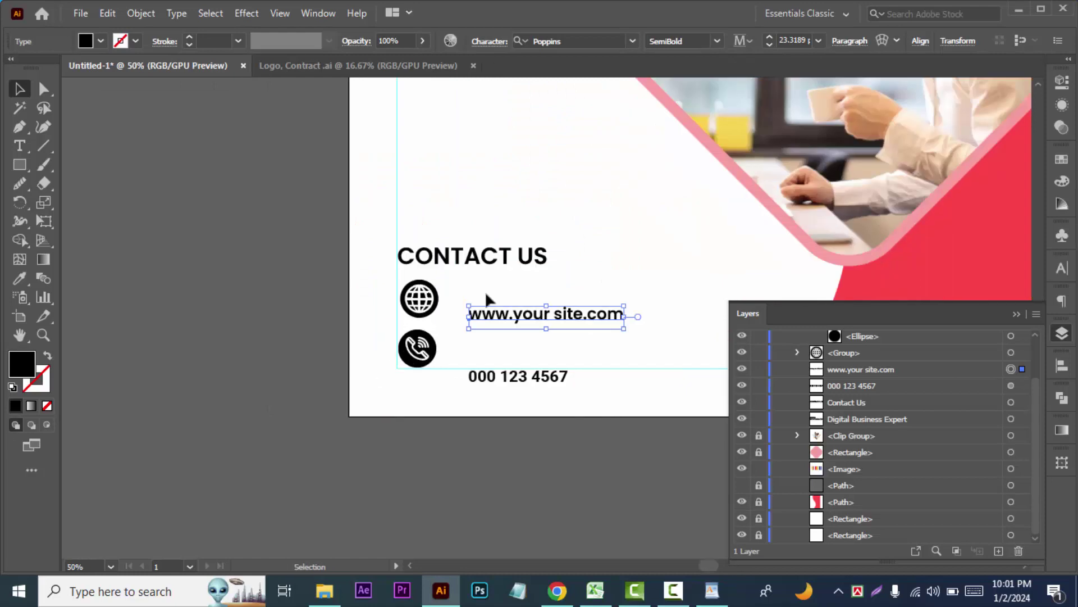
Nudge the globe icon down and reposition the phone icon beneath it.
left_click(419, 298)
key("Down")
key("Down")
key("Down")
key("Down")
key("Down")
key("Down")
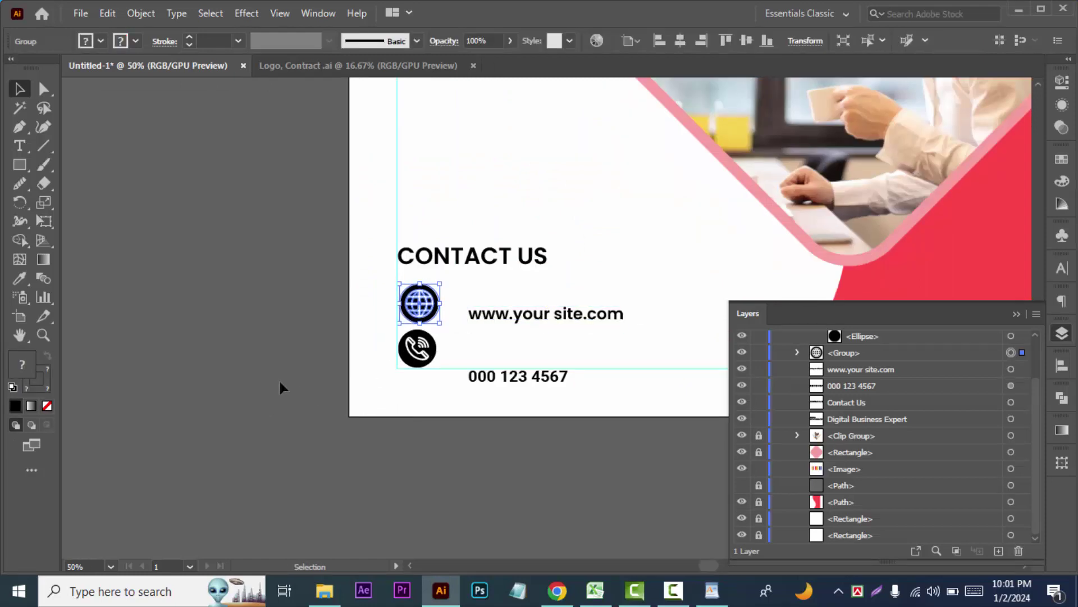
left_click(280, 382)
left_click(416, 314)
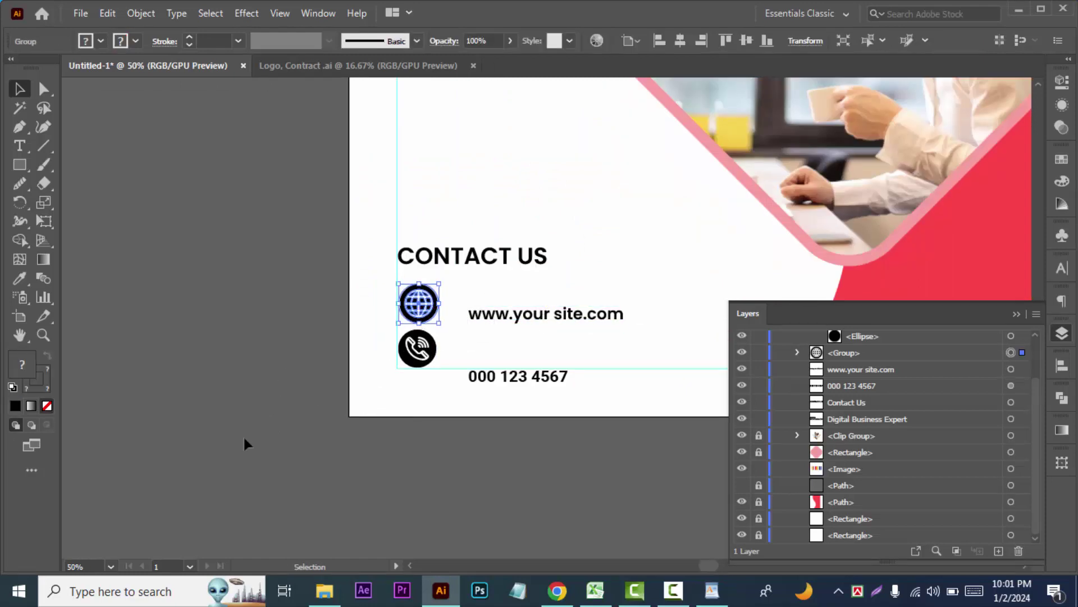
left_click_drag(417, 355, 418, 363)
Enlarge the website text, place both lines beside their icons, and eyedropper its style onto the phone number.
left_click(454, 331)
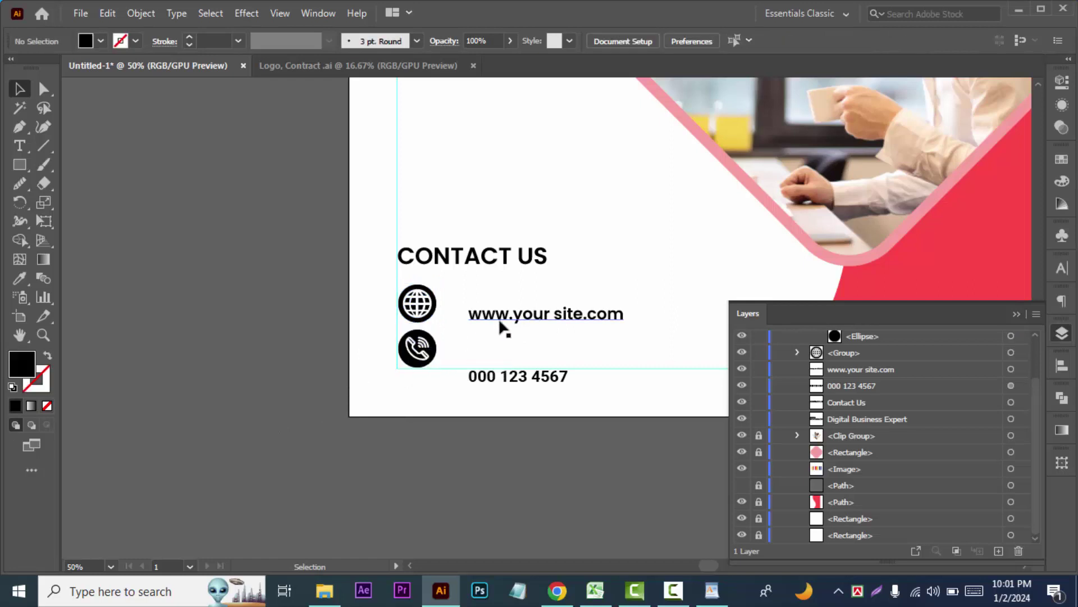
left_click_drag(521, 325, 495, 313)
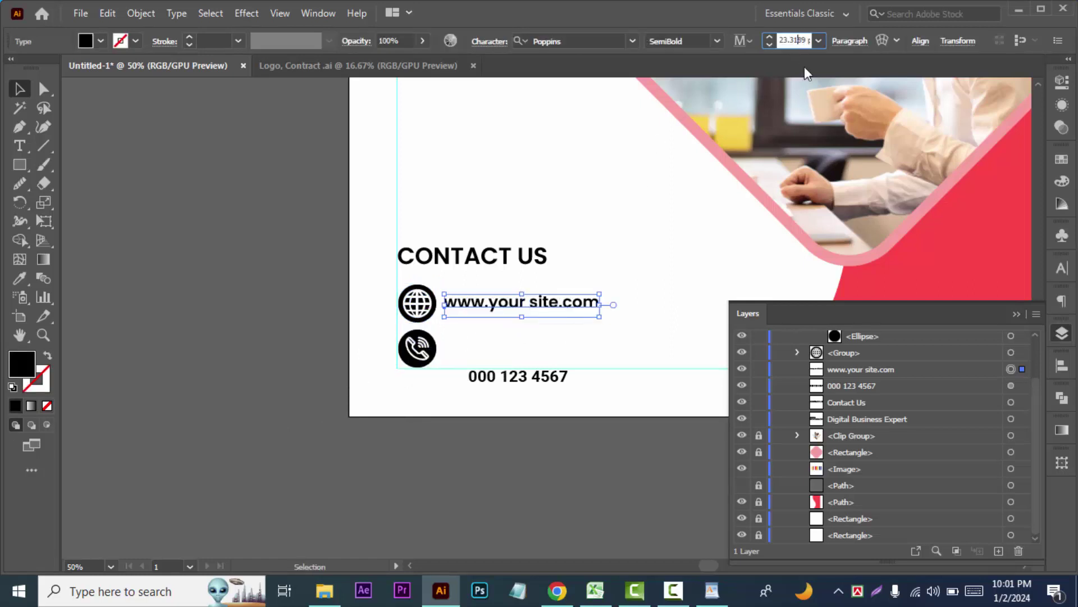
key("Up")
key("Up")
key("Up")
key("Up")
key("Up")
key("Up")
key("Down")
key("Down")
key("Down")
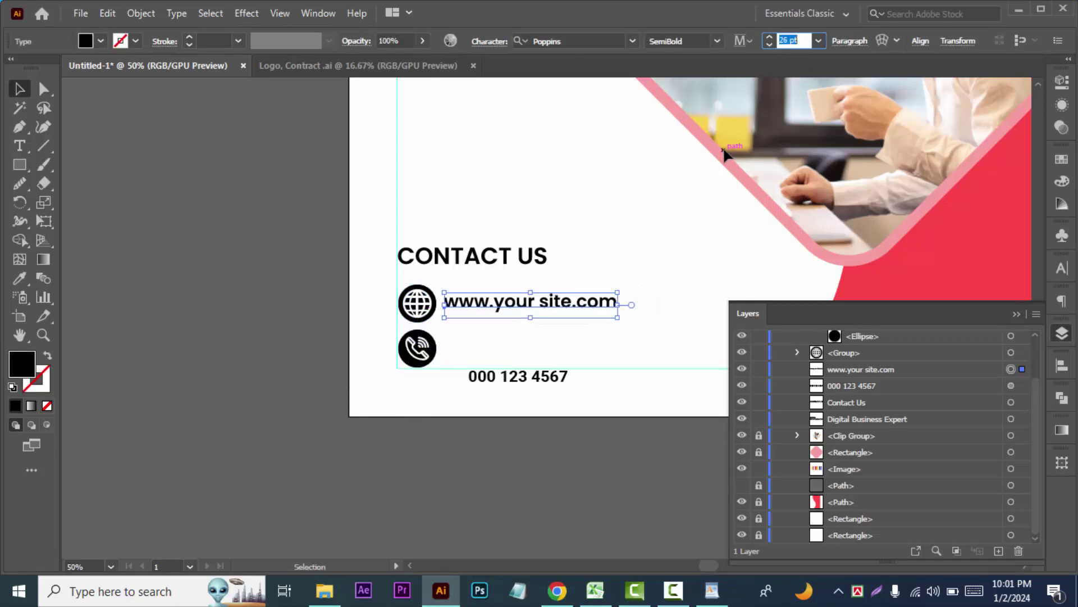
left_click(349, 366)
left_click_drag(528, 375, 503, 345)
left_click(20, 278)
left_click(517, 301)
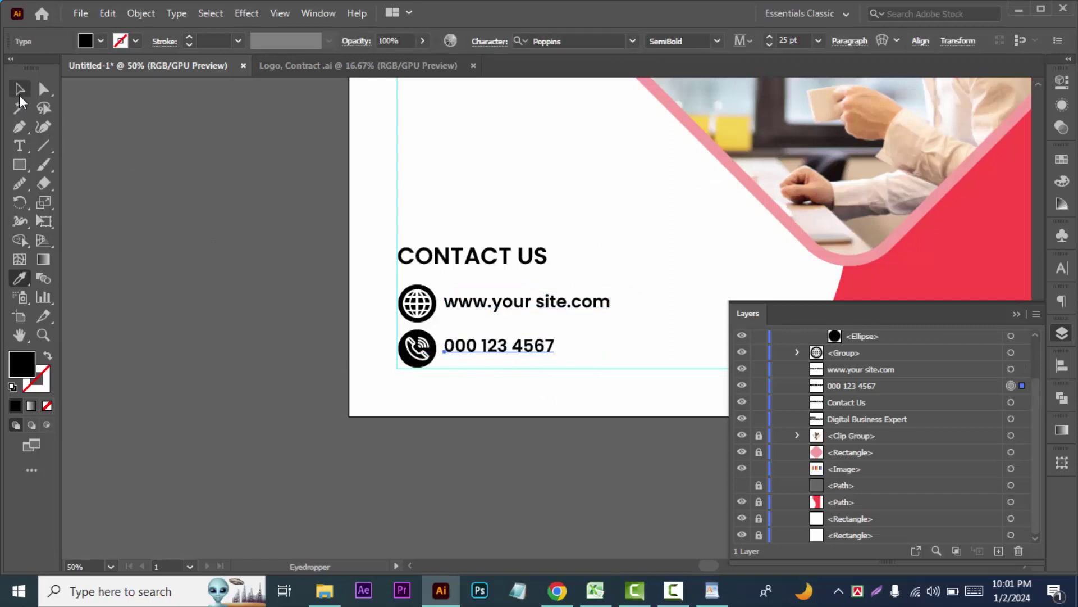
Retype the website line as 'your website here', checking the WordPad copy document.
key("t")
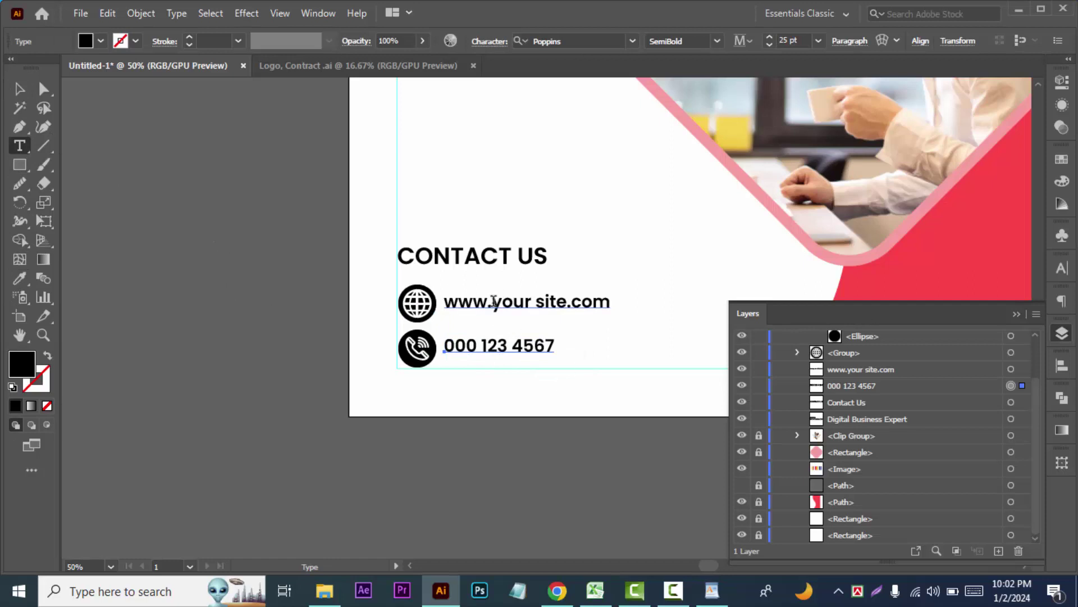
left_click_drag(612, 303, 443, 303)
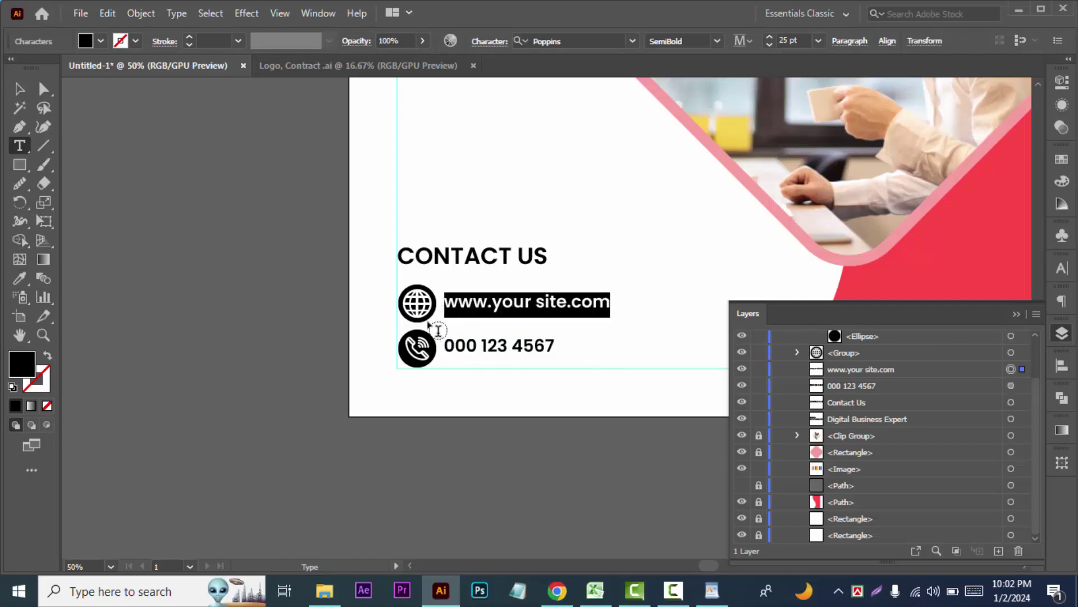
type("your web")
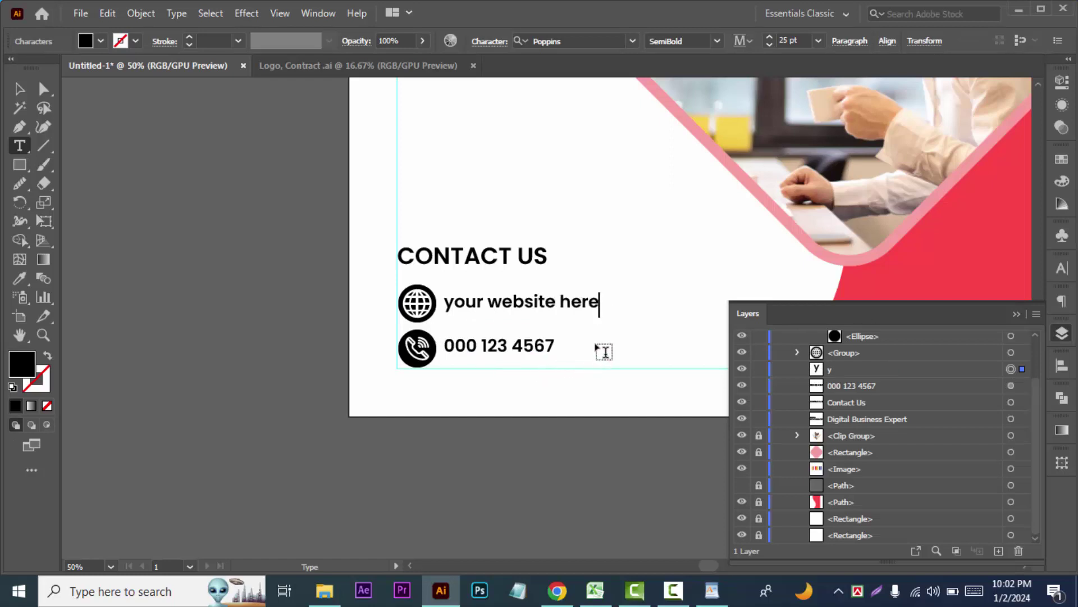
left_click(712, 589)
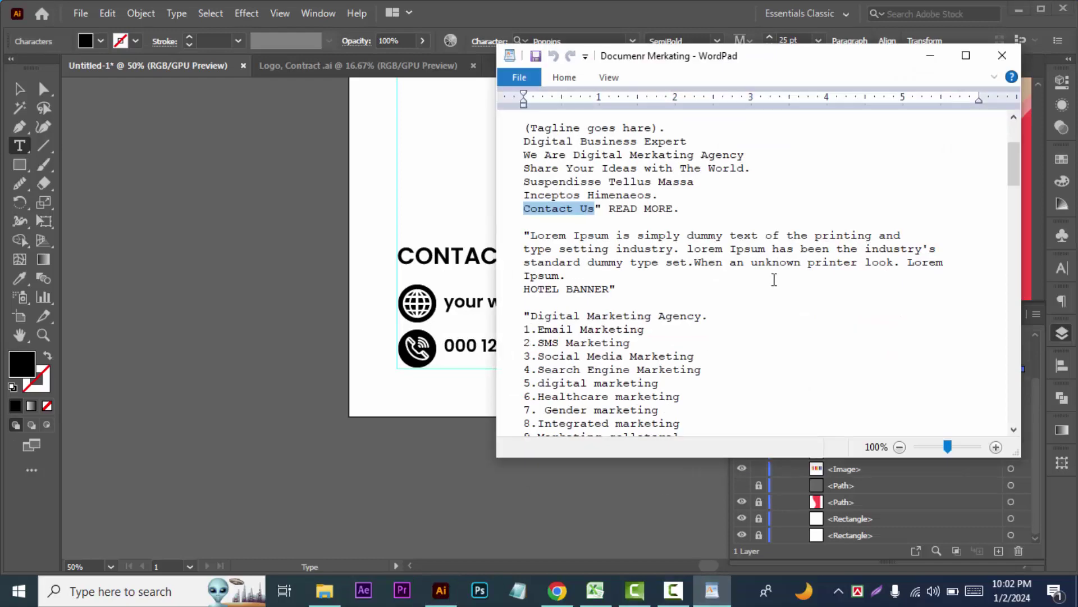
scroll(774, 280, "down", 7)
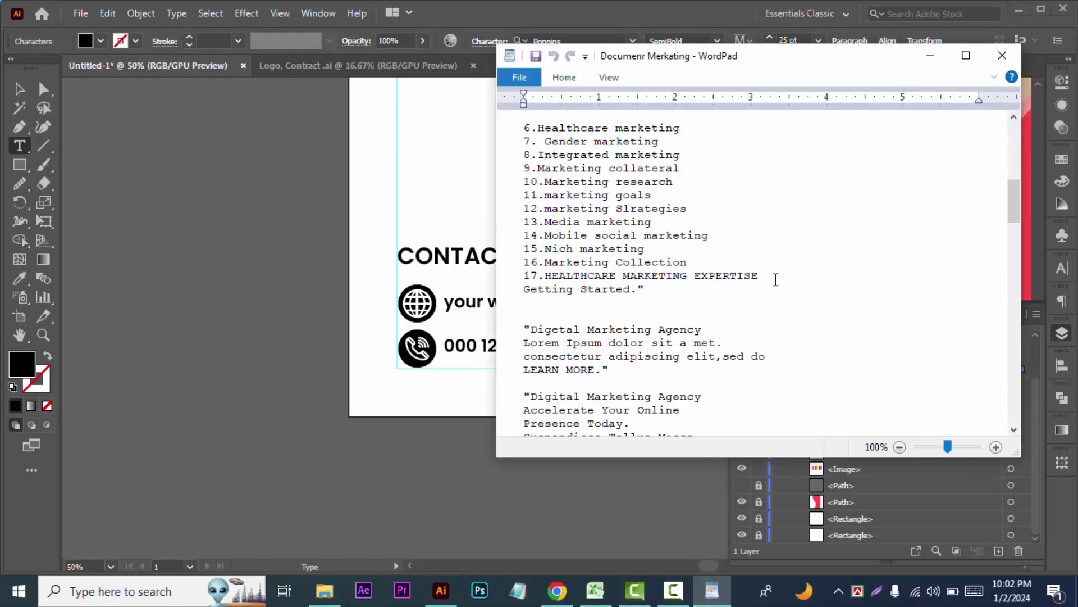
scroll(775, 279, "down", 5)
scroll(776, 279, "up", 7)
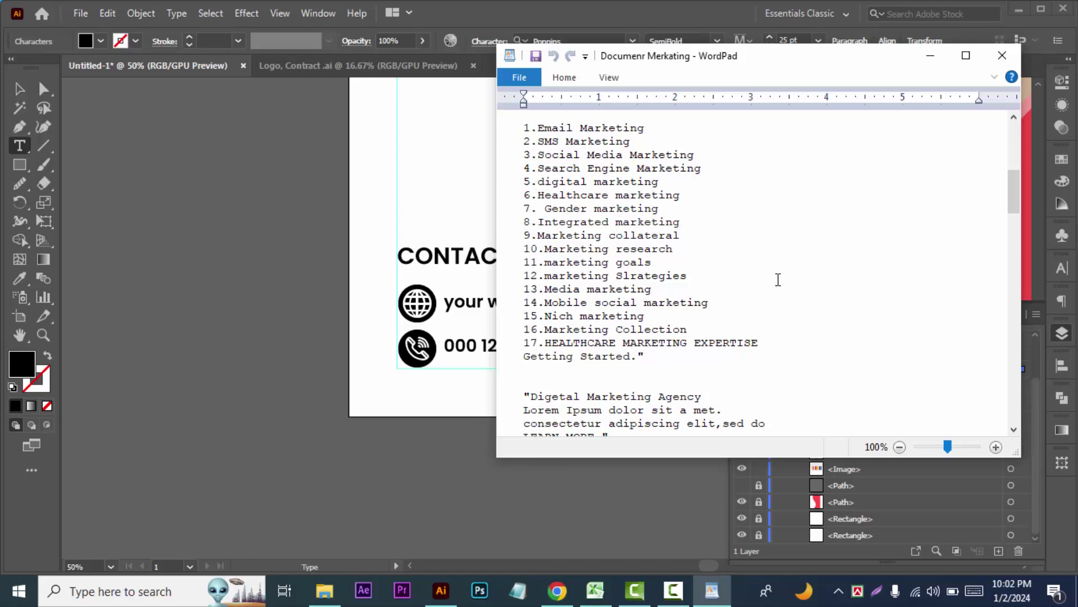
left_click(930, 55)
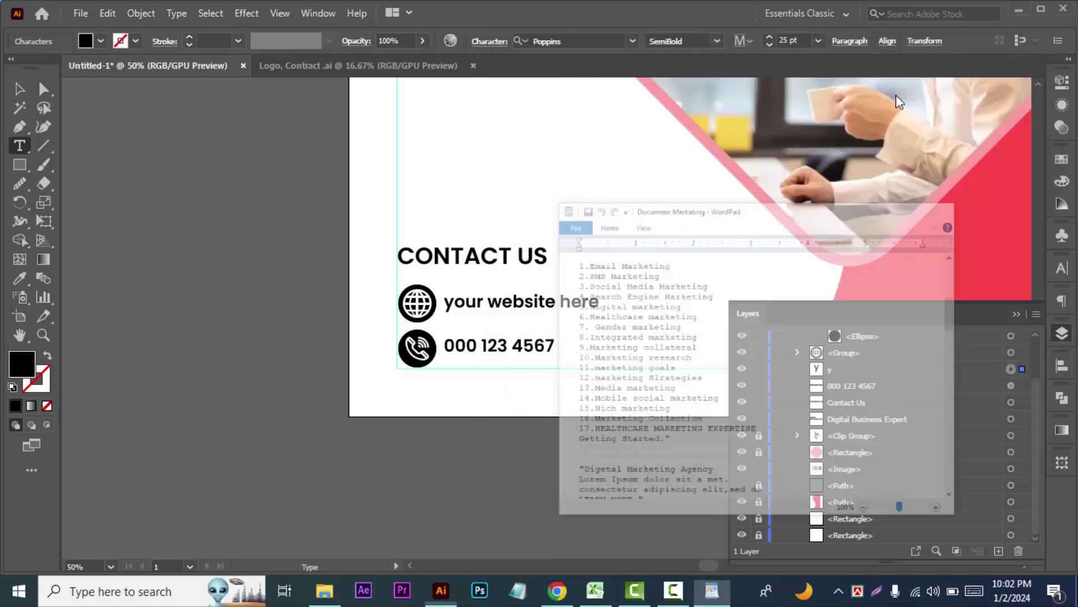
Draw a rectangle bar from the left edge over the CONTACT US heading.
key("Escape")
left_click(74, 259)
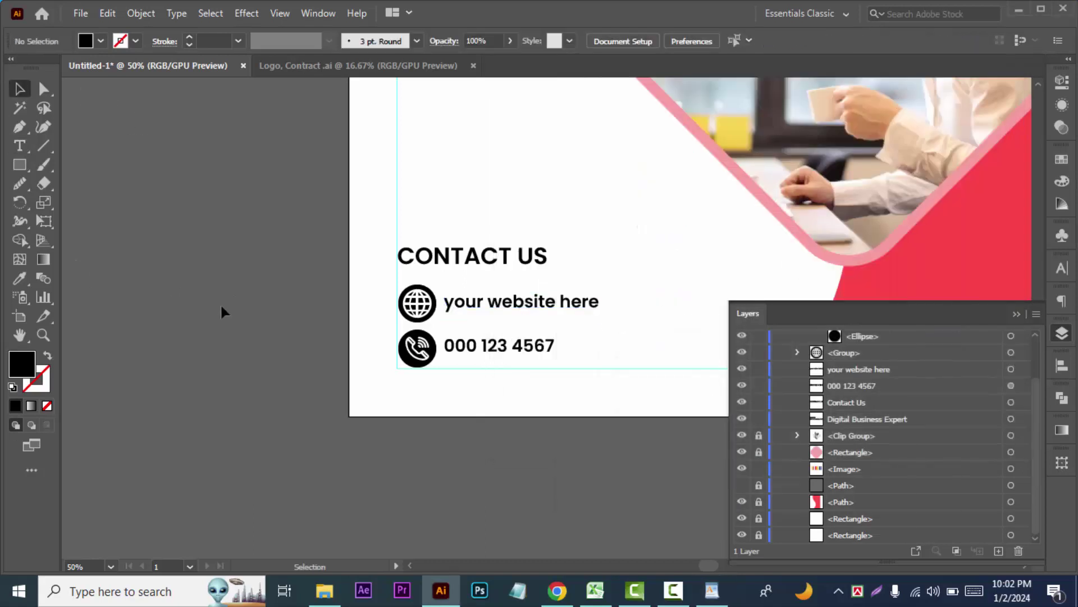
key("ctrl+minus")
key("ctrl+plus")
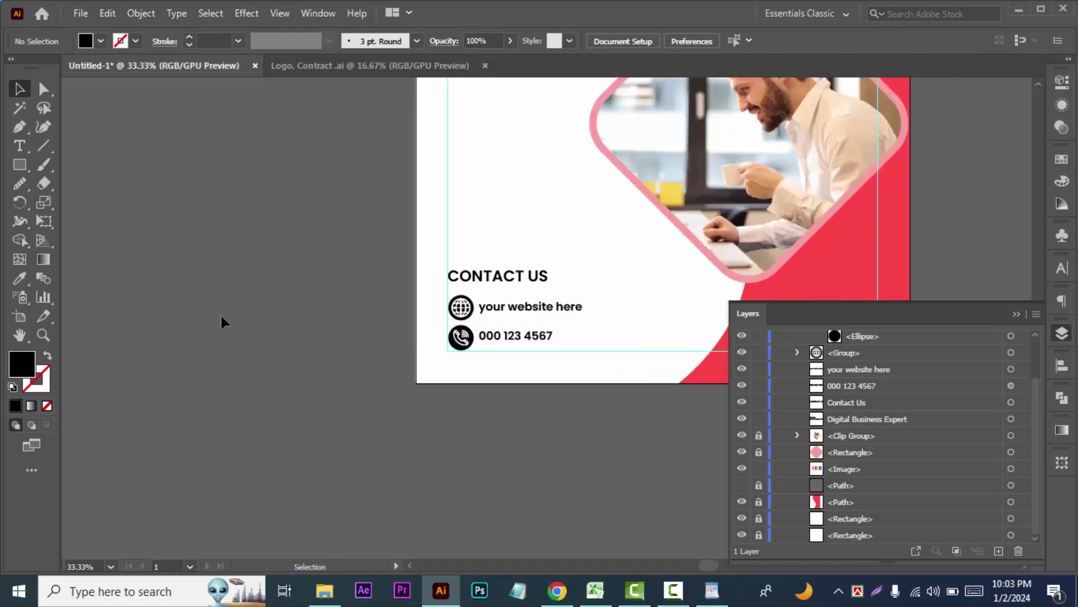
left_click_drag(689, 481, 528, 481)
left_click(32, 172)
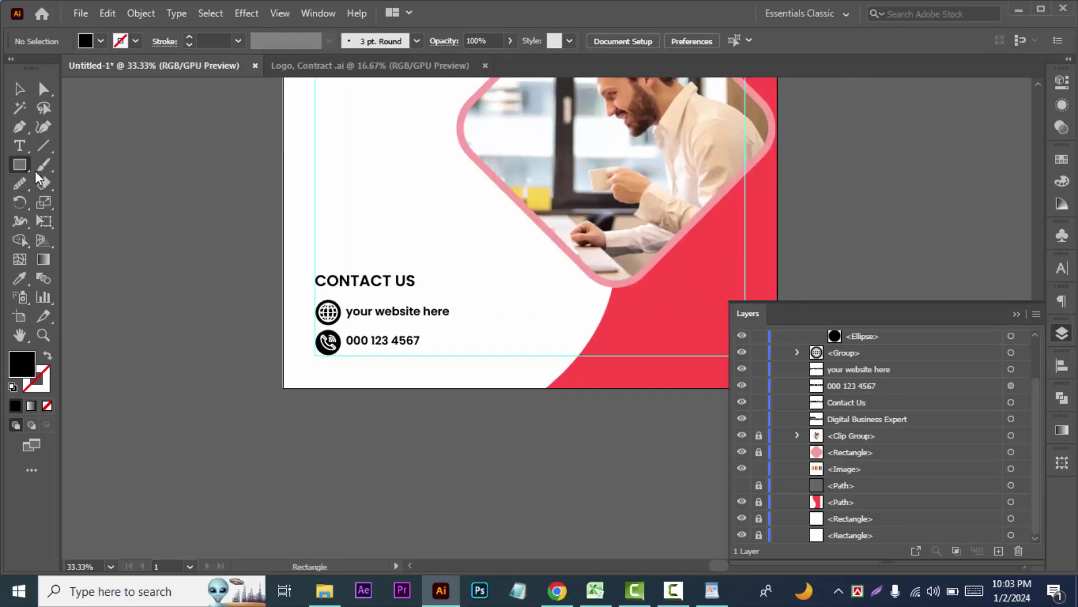
left_click_drag(283, 272, 451, 293)
Give the bar the wave's red, move it beneath CONTACT US, and round its top-right and bottom-left corners.
left_click(20, 278)
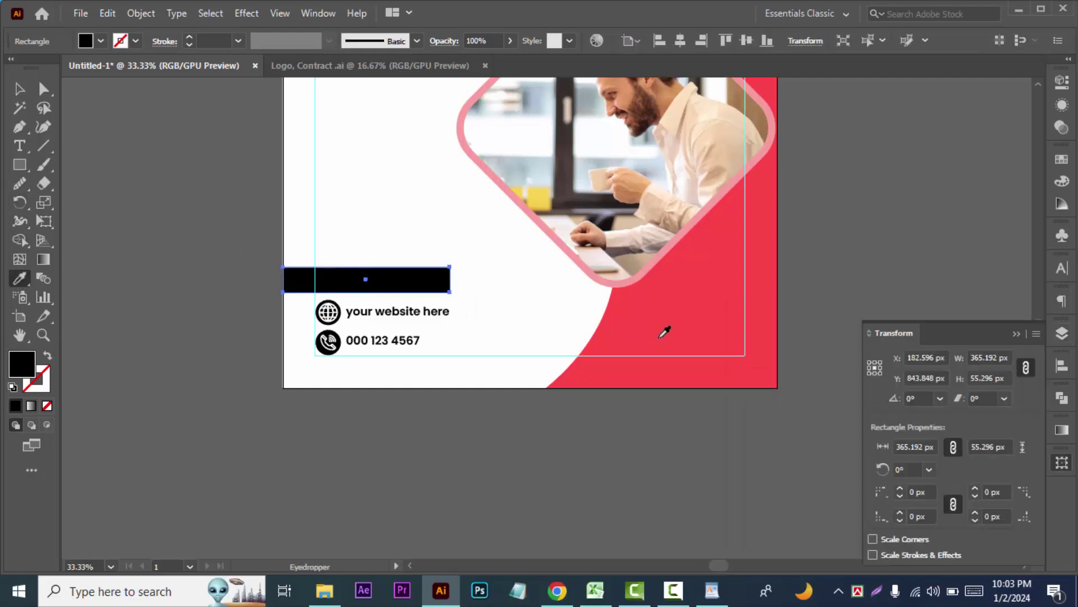
left_click(616, 356)
left_click(1056, 339)
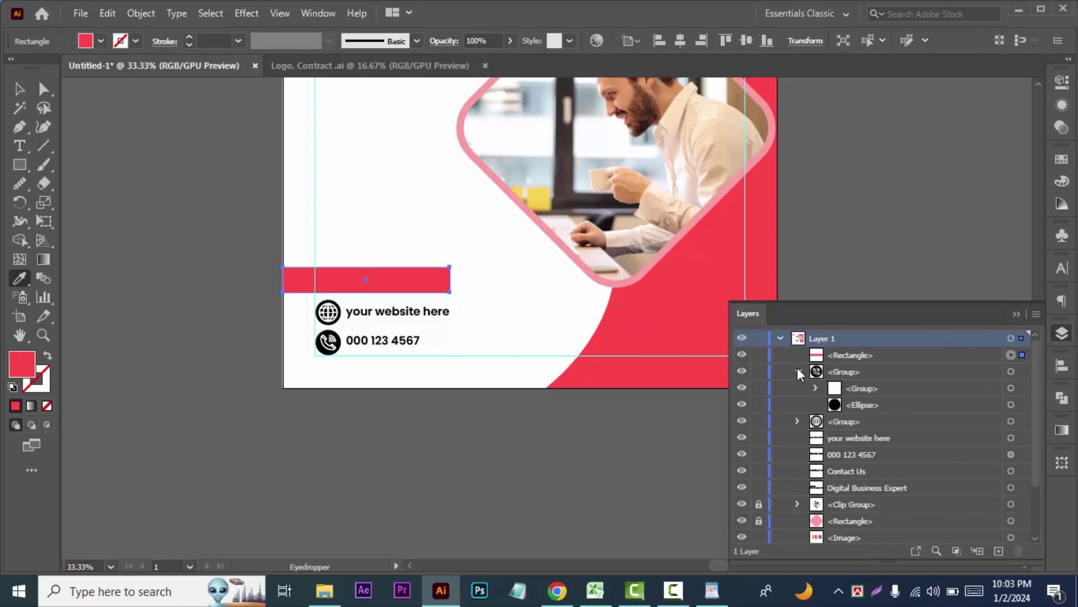
left_click(797, 371)
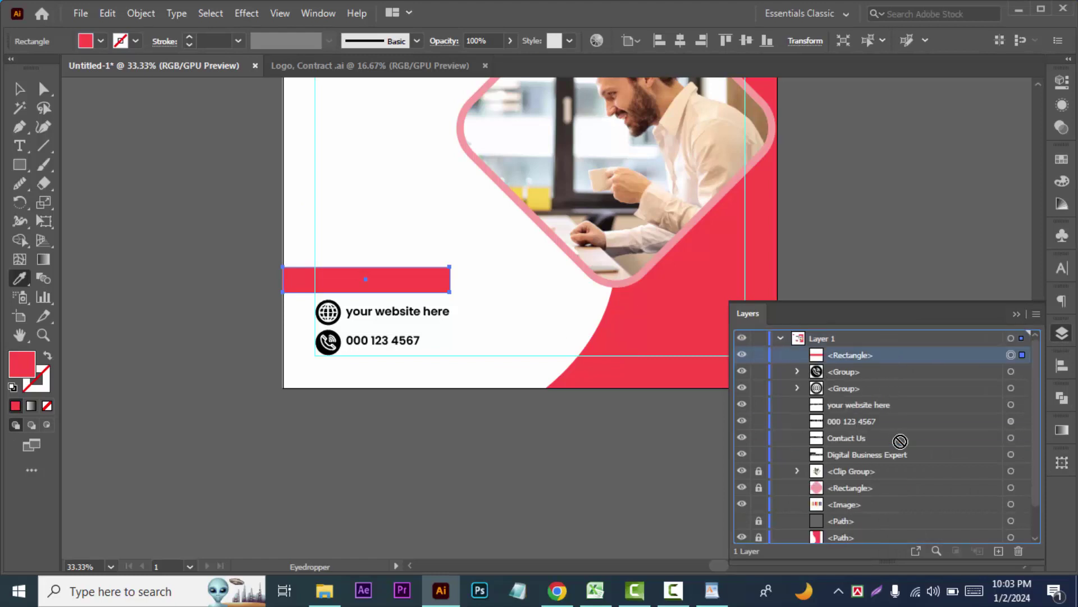
left_click_drag(893, 362, 899, 444)
left_click(20, 88)
key("ctrl+equal")
key("ctrl+equal")
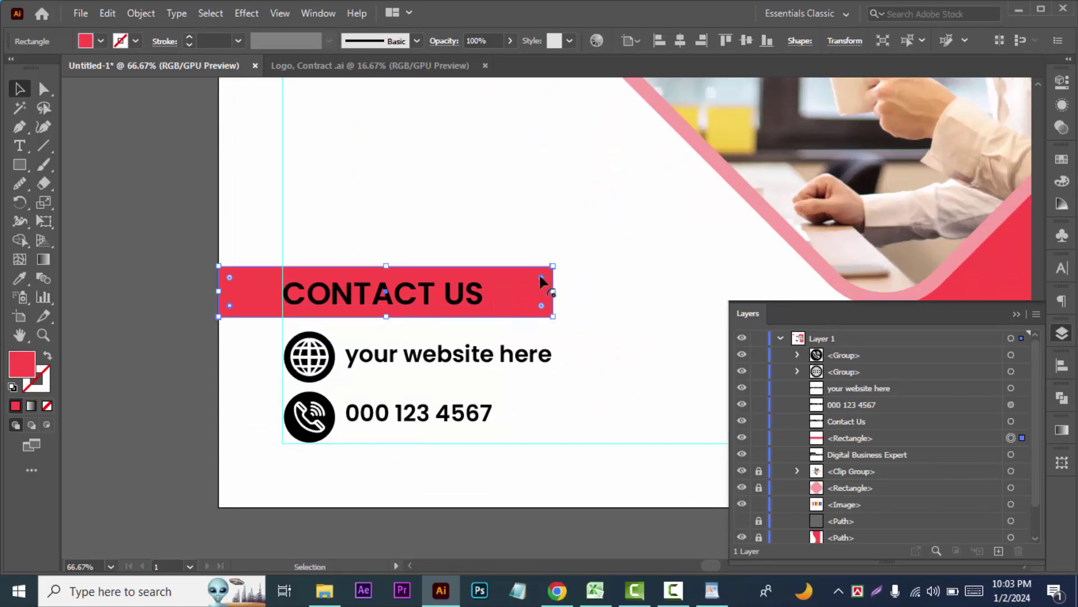
left_click_drag(539, 274, 416, 315)
left_click(100, 317)
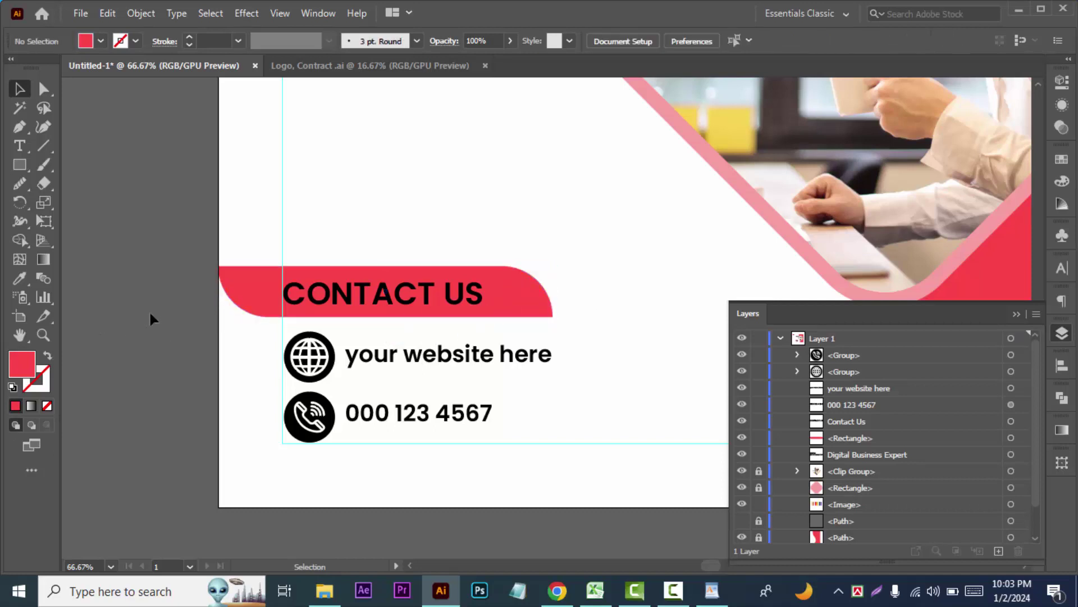
Try white for the CONTACT US text, then change it back to black.
left_click(398, 308)
left_click(100, 41)
left_click(33, 74)
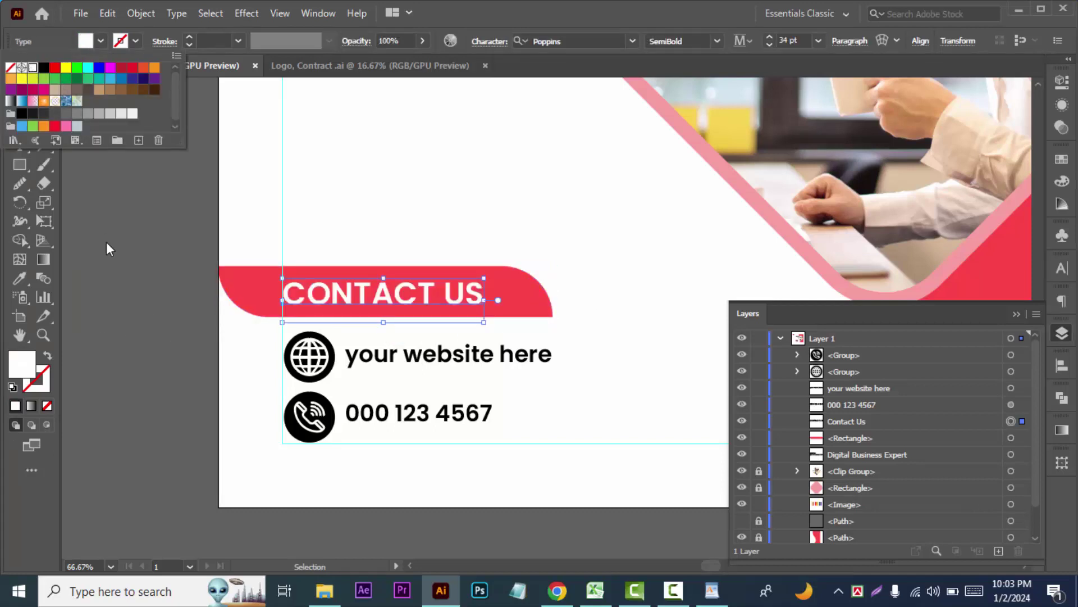
left_click(113, 258)
key("ctrl+minus")
key("ctrl+minus")
key("ctrl+minus")
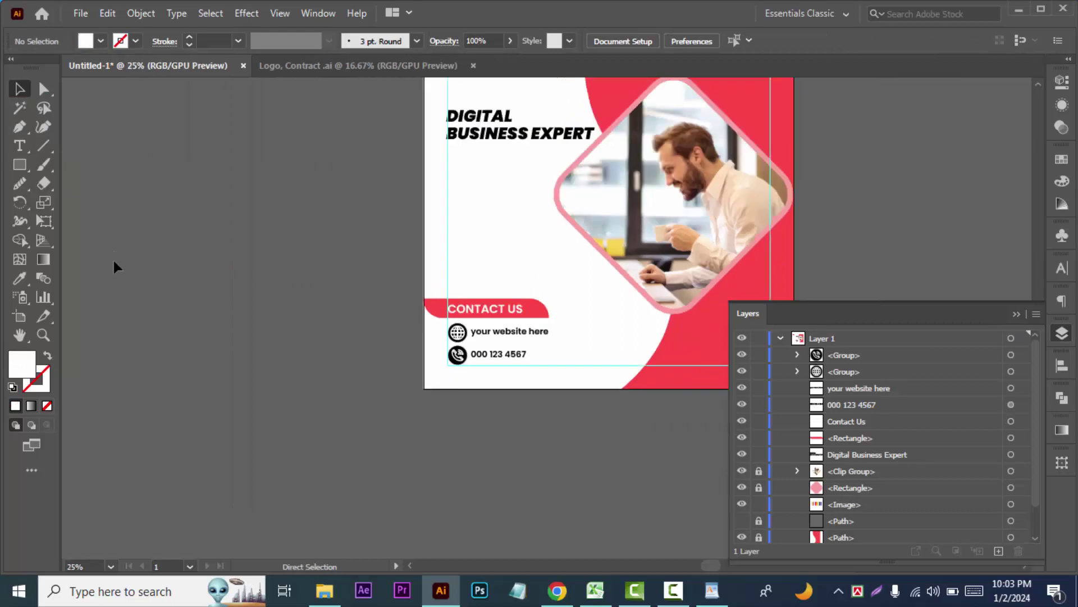
left_click(472, 311)
left_click(100, 40)
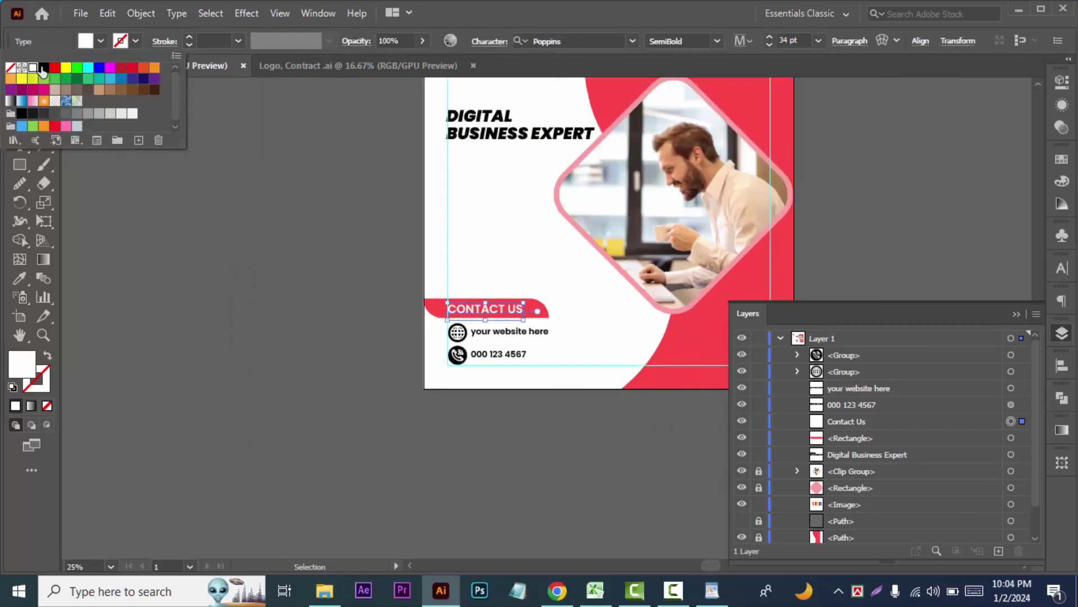
left_click(40, 71)
left_click(140, 206)
Change the banner fill to a lighter pink.
left_click(435, 310)
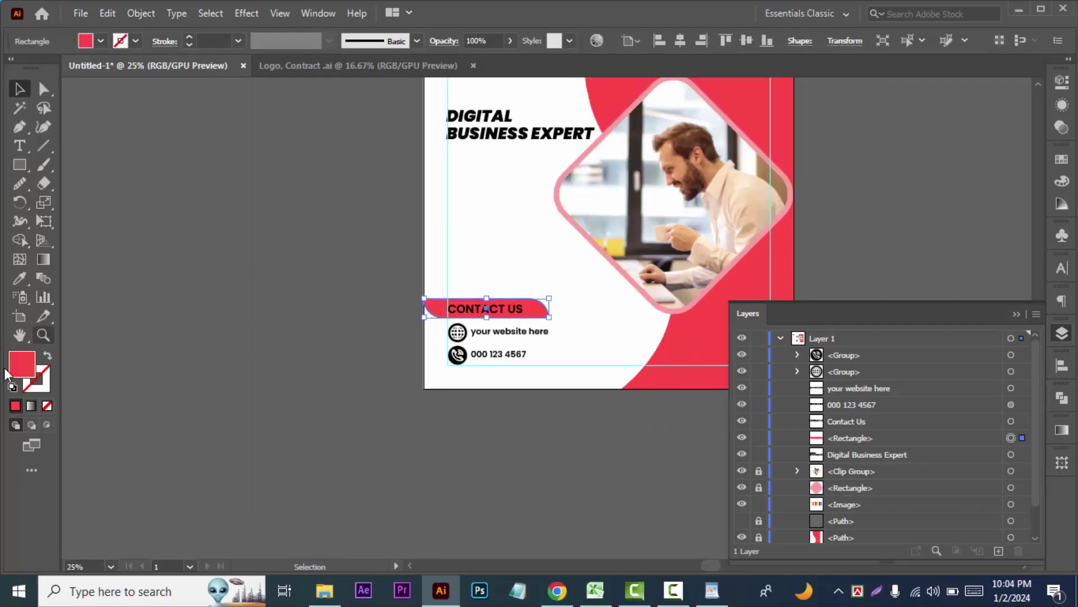
double_click(22, 364)
left_click(670, 154)
left_click(950, 156)
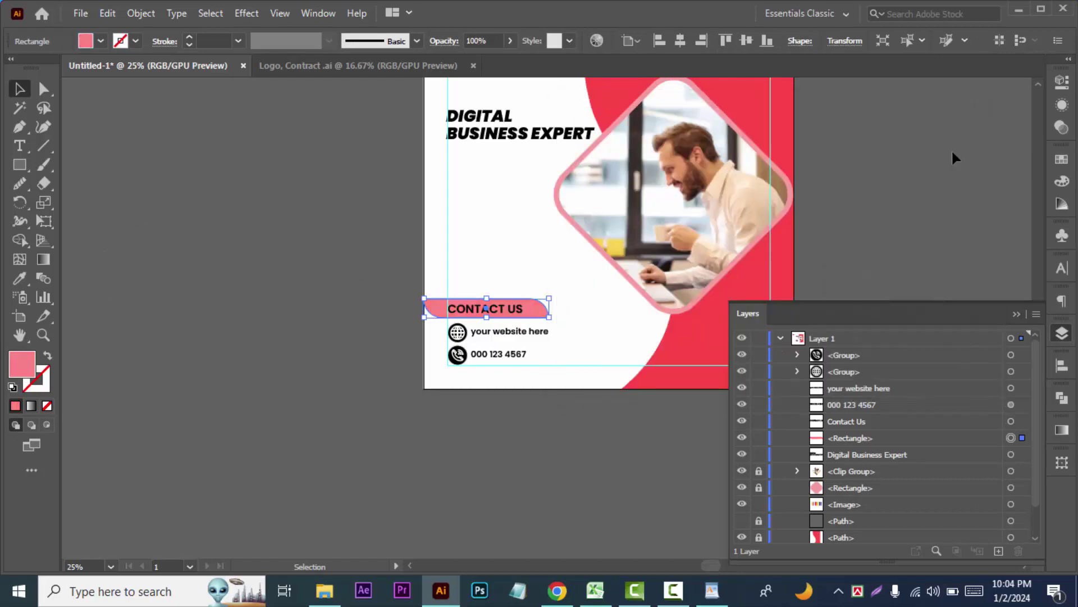
left_click(267, 241)
Check the phone number text, then select the red wave path in Layers.
left_click_drag(583, 492, 554, 492)
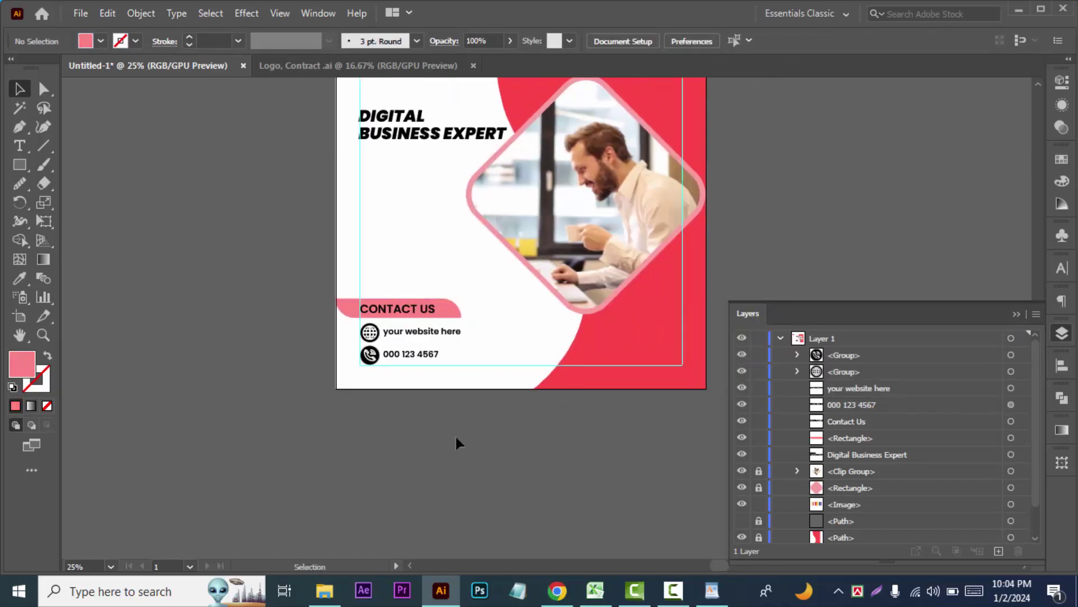
left_click(419, 360)
left_click(438, 477)
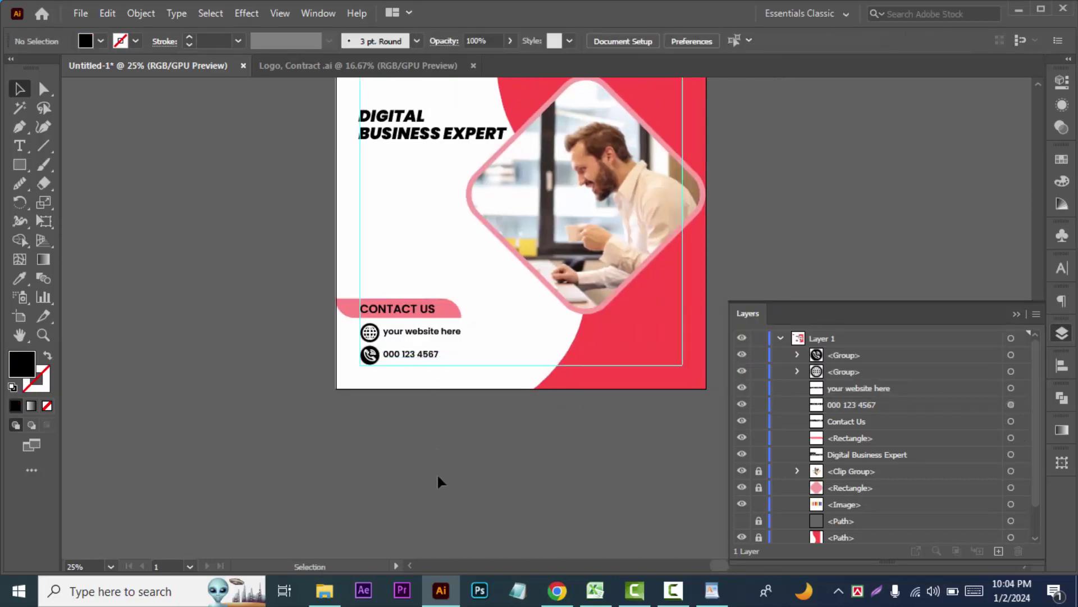
left_click(405, 363)
left_click(430, 428)
key("ctrl+minus")
scroll(827, 450, "down", 2)
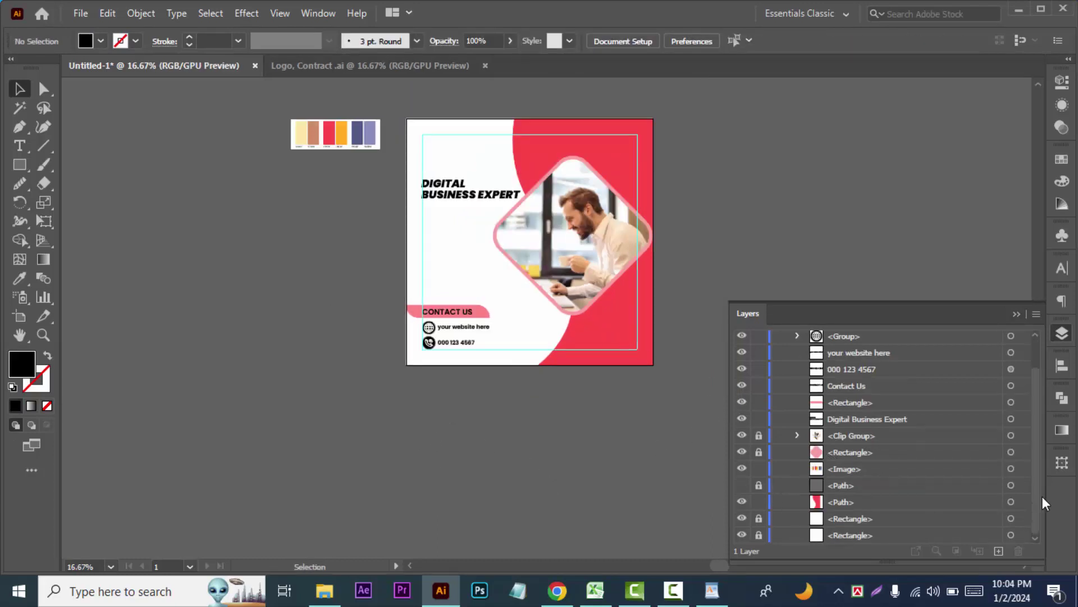
left_click(1011, 501)
Paste a copy of the red wave behind it, colour it navy and enlarge it.
left_click(107, 13)
left_click(133, 89)
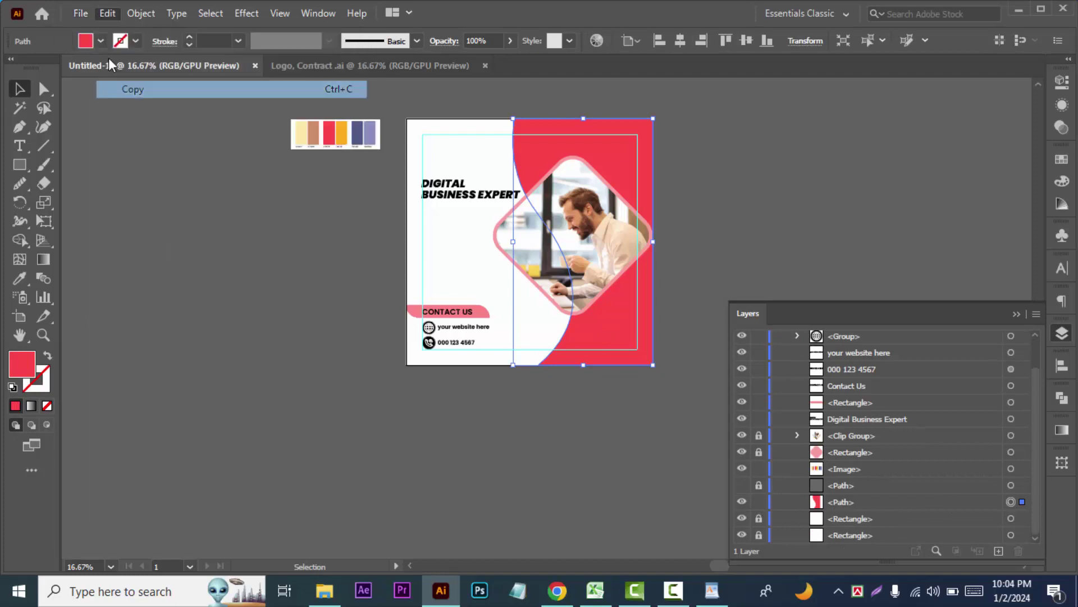
left_click(108, 13)
left_click(159, 140)
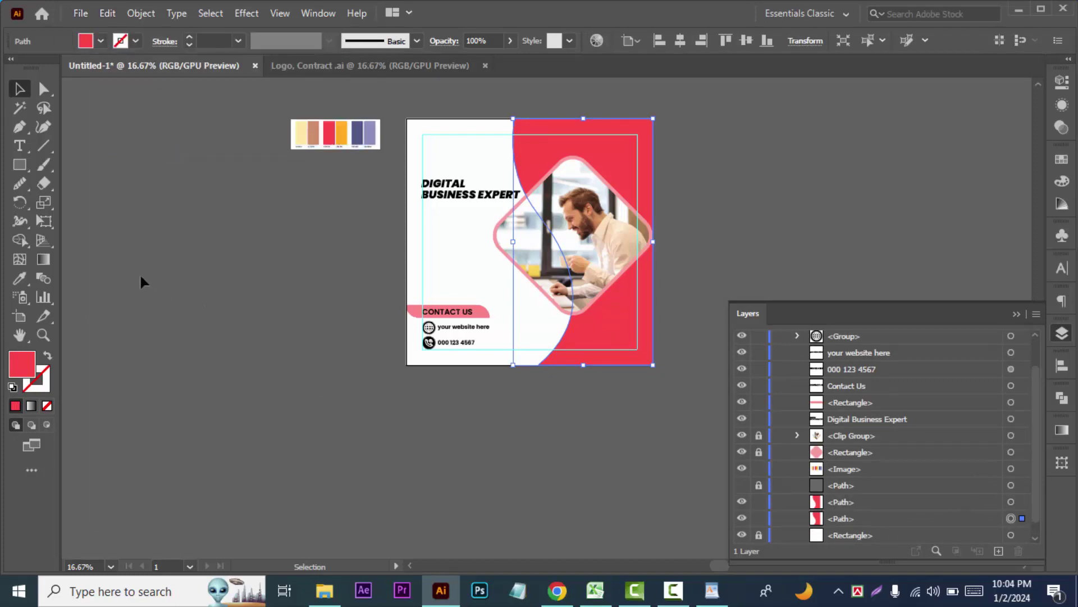
key("i")
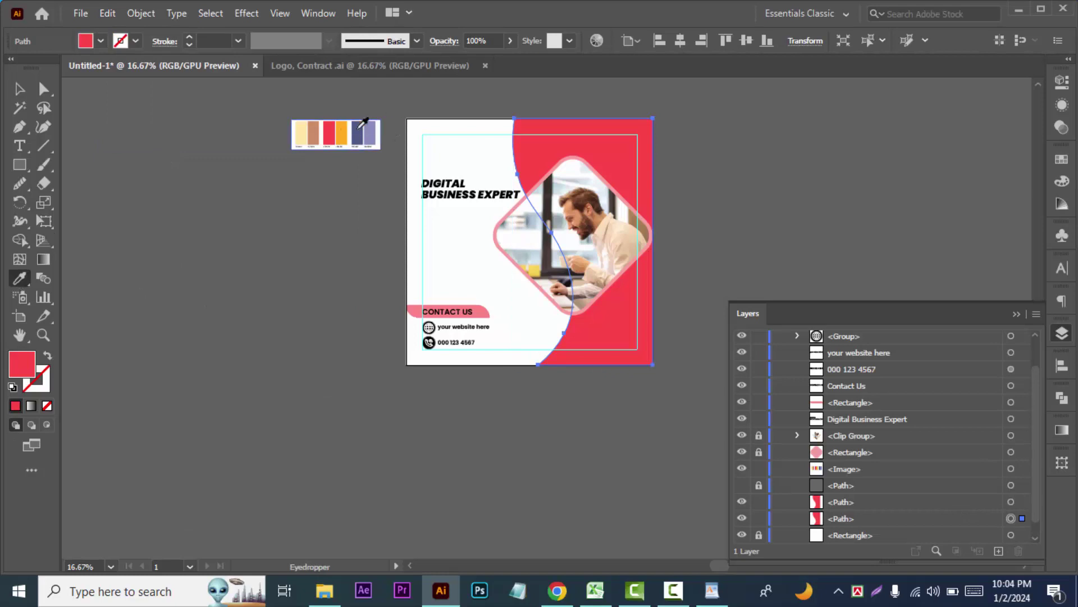
left_click(359, 128)
key("v")
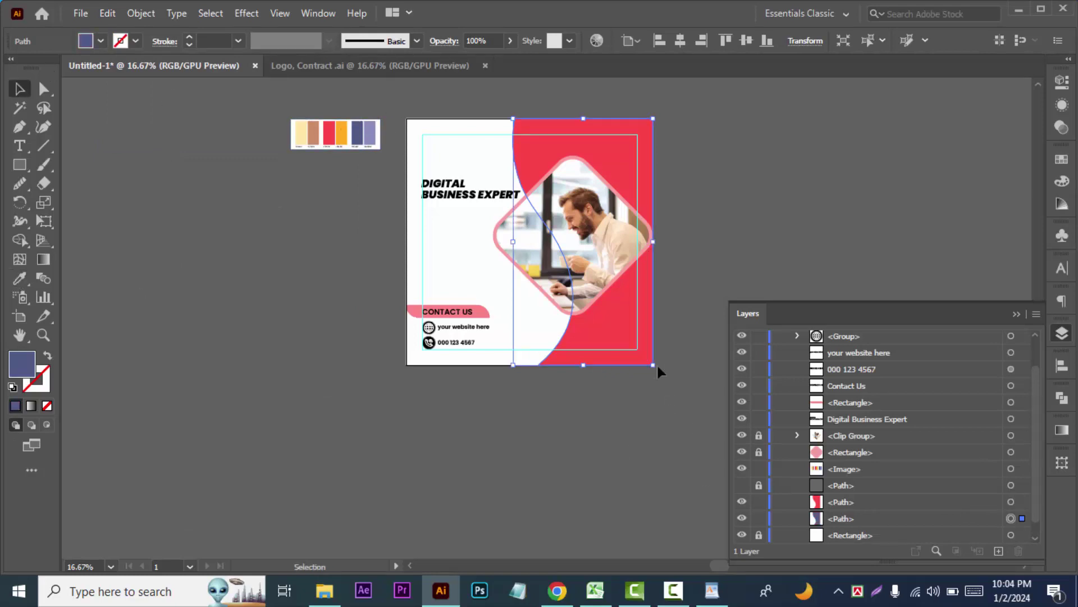
left_click_drag(653, 365, 670, 386)
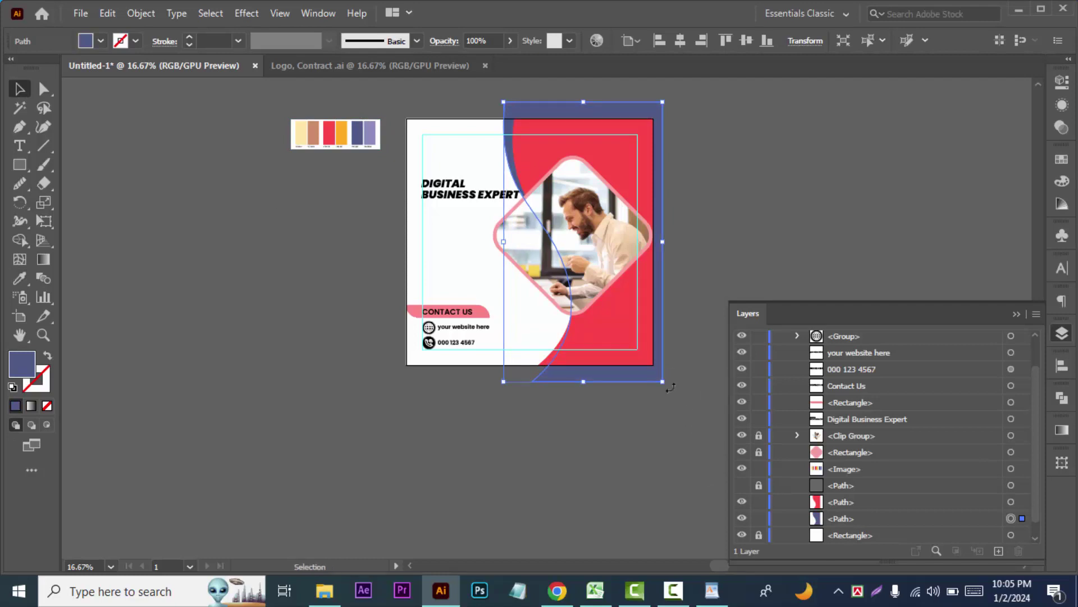
left_click_drag(671, 384, 672, 385)
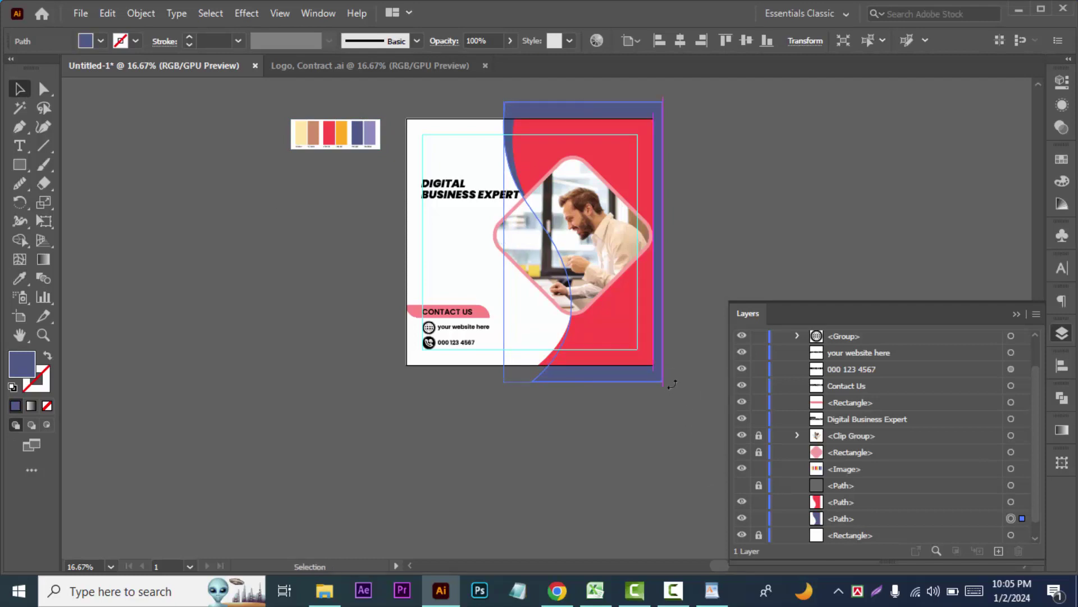
Stretch the navy wave's top edge upward and rotate it slightly clockwise.
key("ctrl+plus")
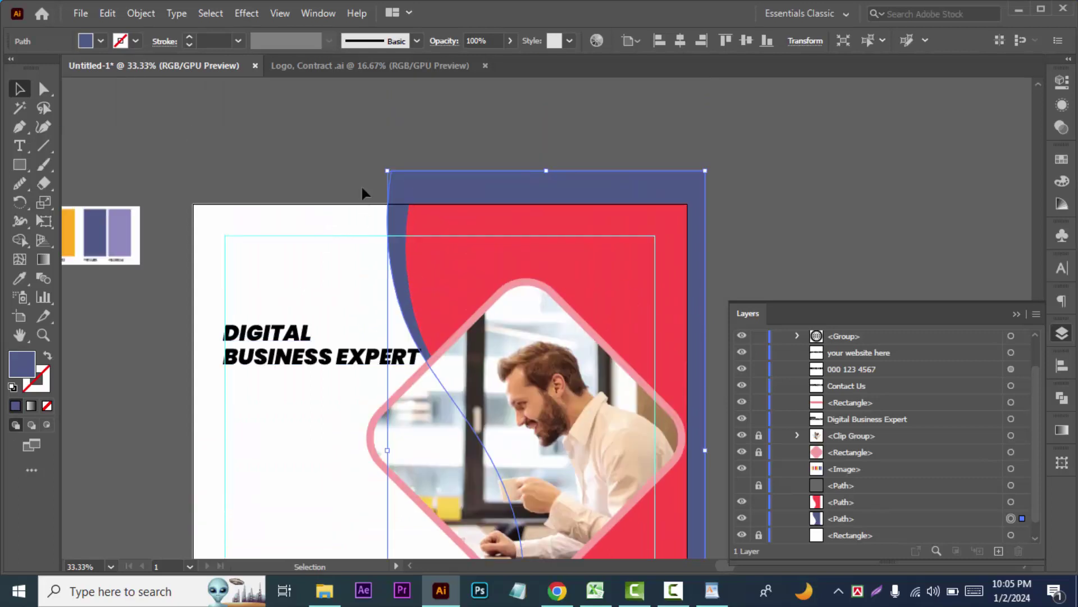
left_click_drag(385, 169, 388, 155)
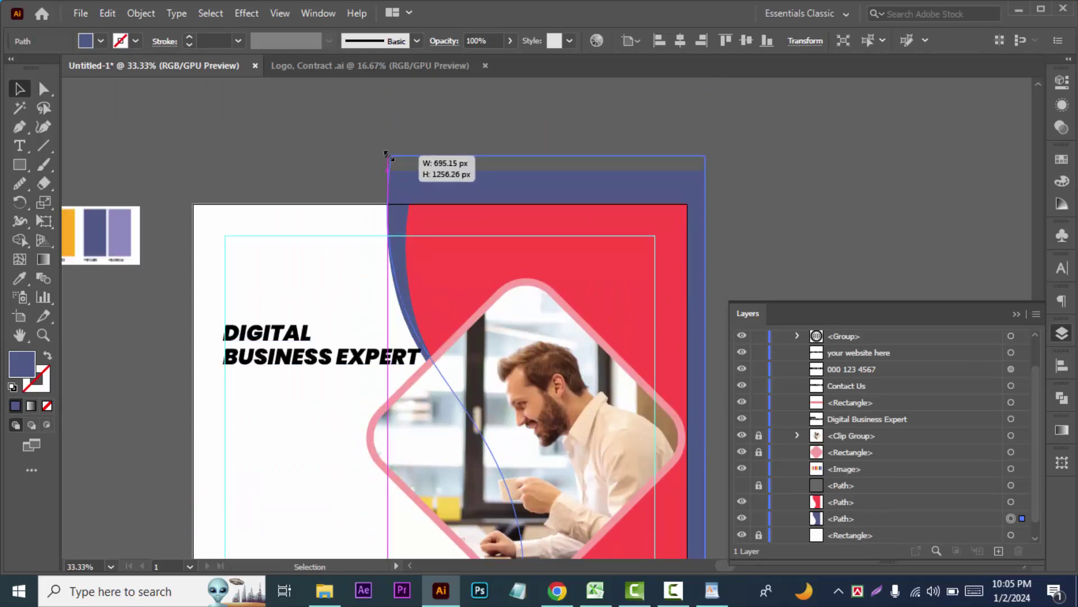
left_click_drag(709, 149, 707, 151)
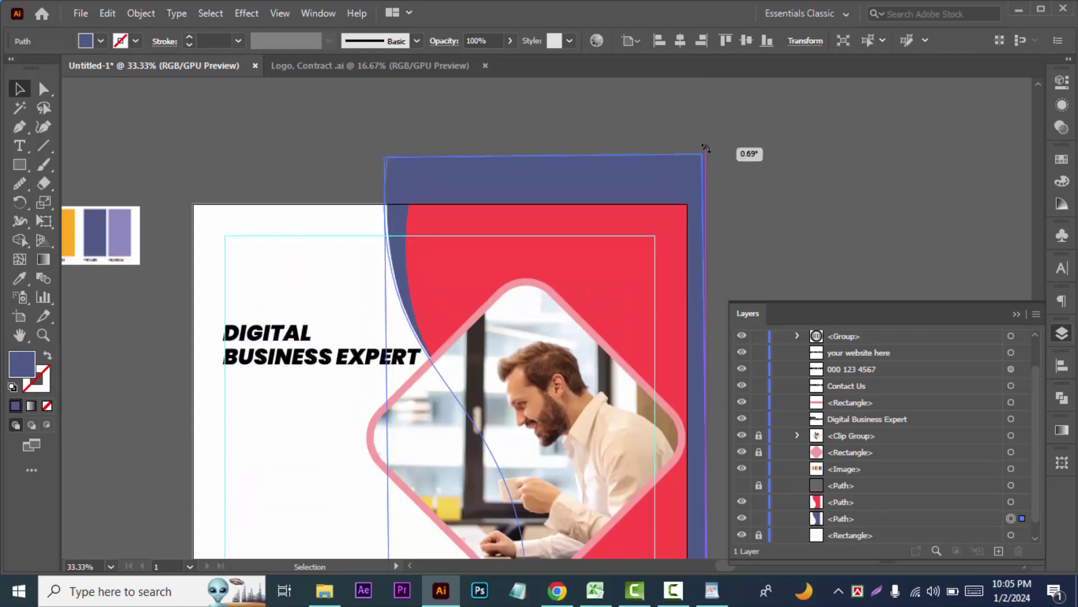
left_click(772, 147)
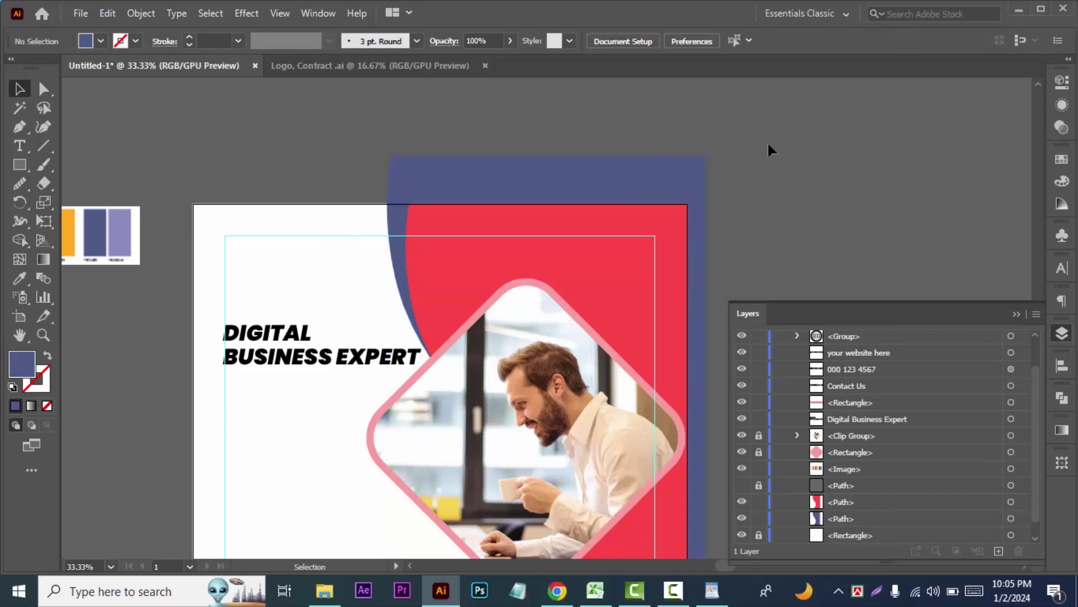
key("ctrl+plus")
scroll(798, 129, "up", 3)
left_click(845, 99)
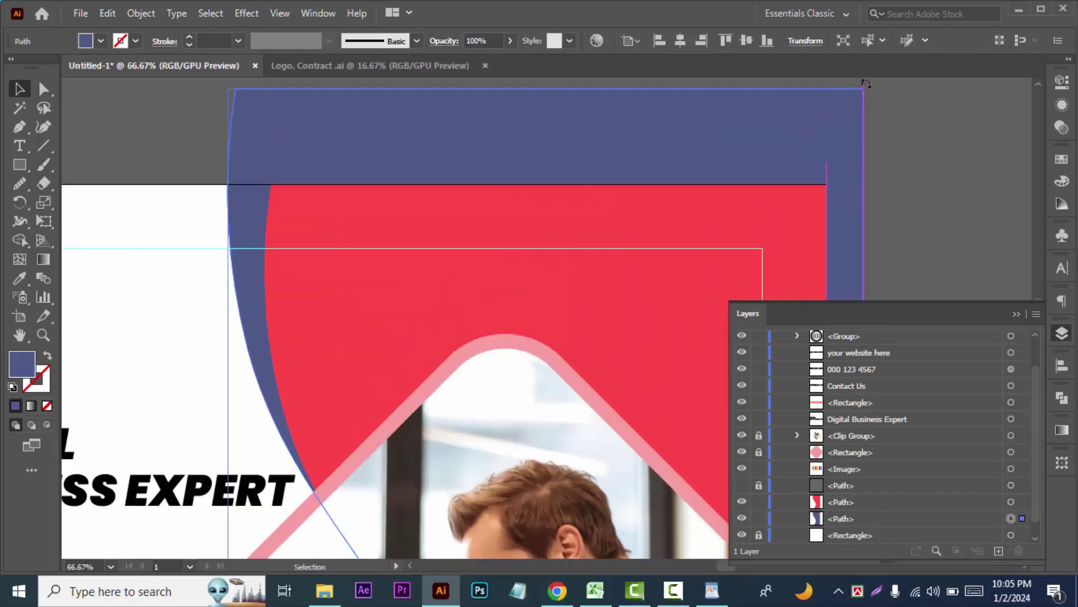
left_click_drag(865, 83, 870, 83)
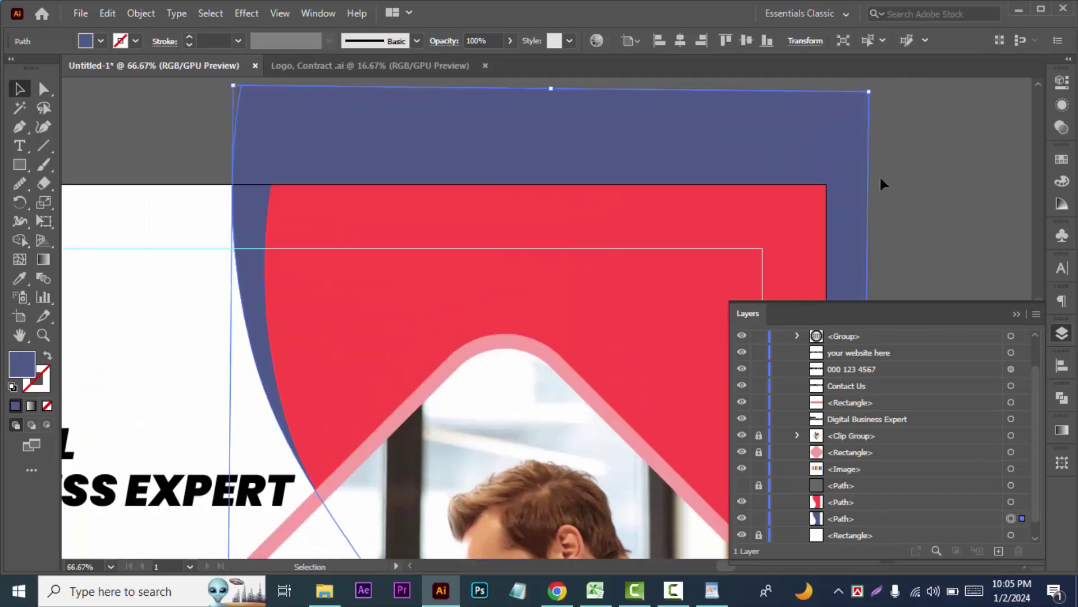
key("ctrl+minus")
key("ctrl+minus")
key("ctrl+minus")
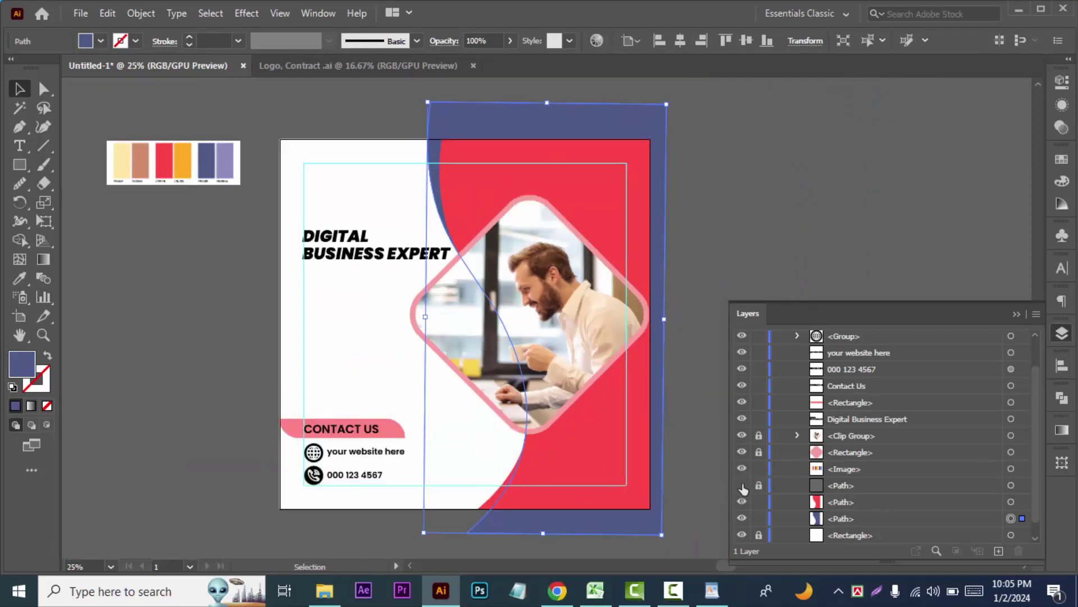
Trim the navy wave to the artboard with Shape Builder, then lock and hide the grey path.
left_click(742, 486)
left_click(794, 271)
left_click(742, 486)
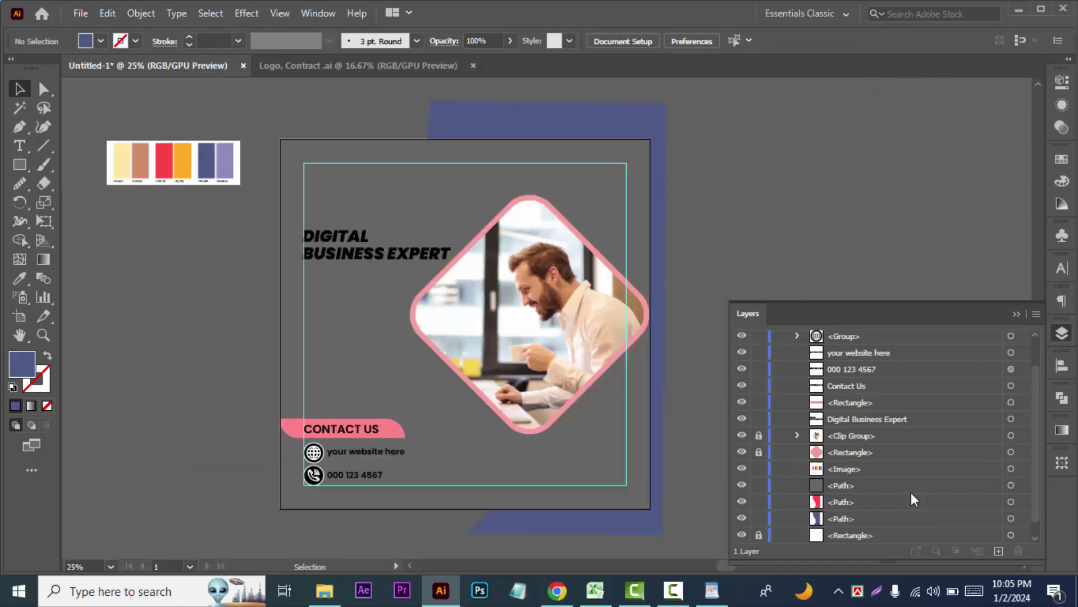
left_click(1011, 486)
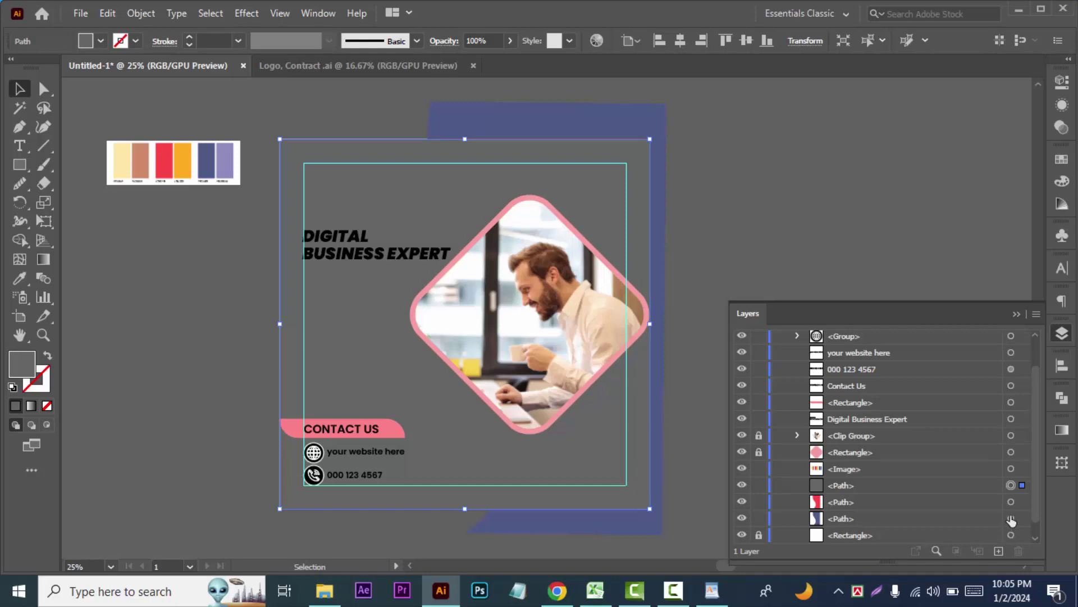
left_click(1011, 518, "shift")
left_click(20, 240)
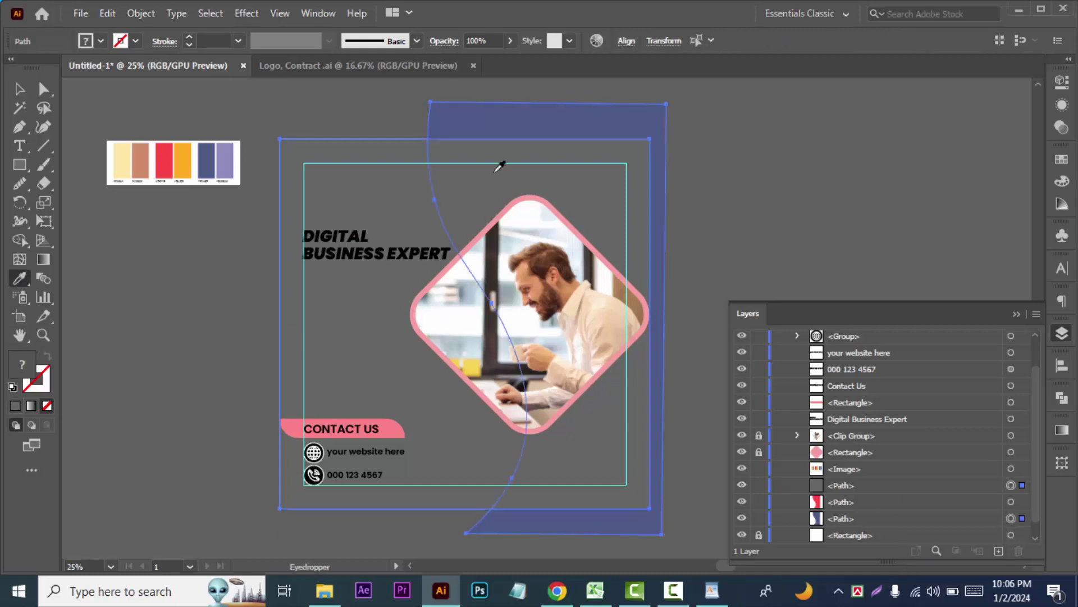
left_click(667, 110, "alt")
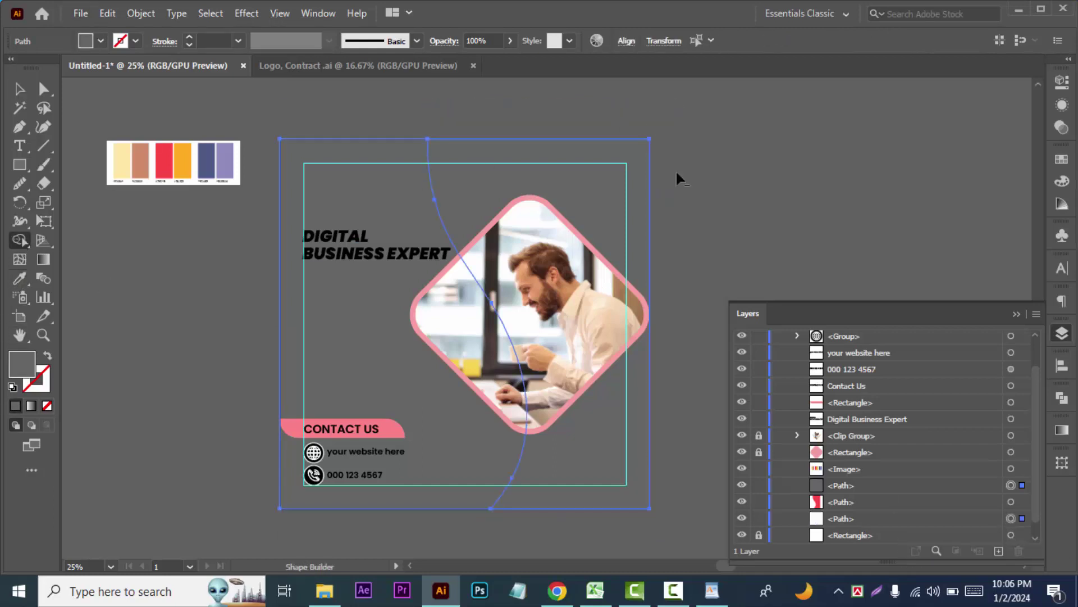
left_click(759, 486)
left_click(19, 89)
left_click(163, 301)
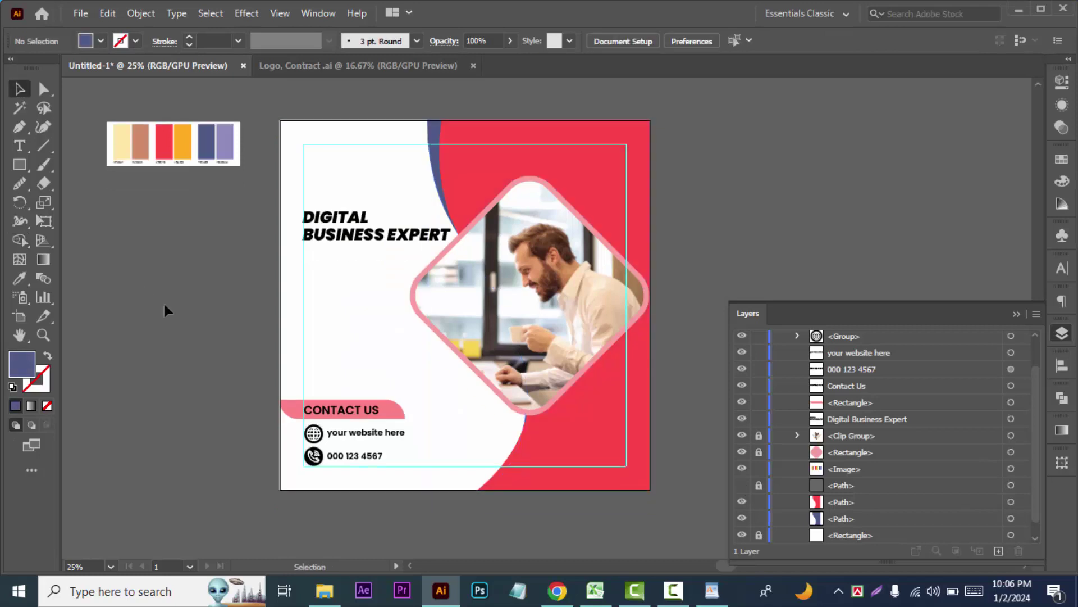
scroll(153, 343, "down", 2)
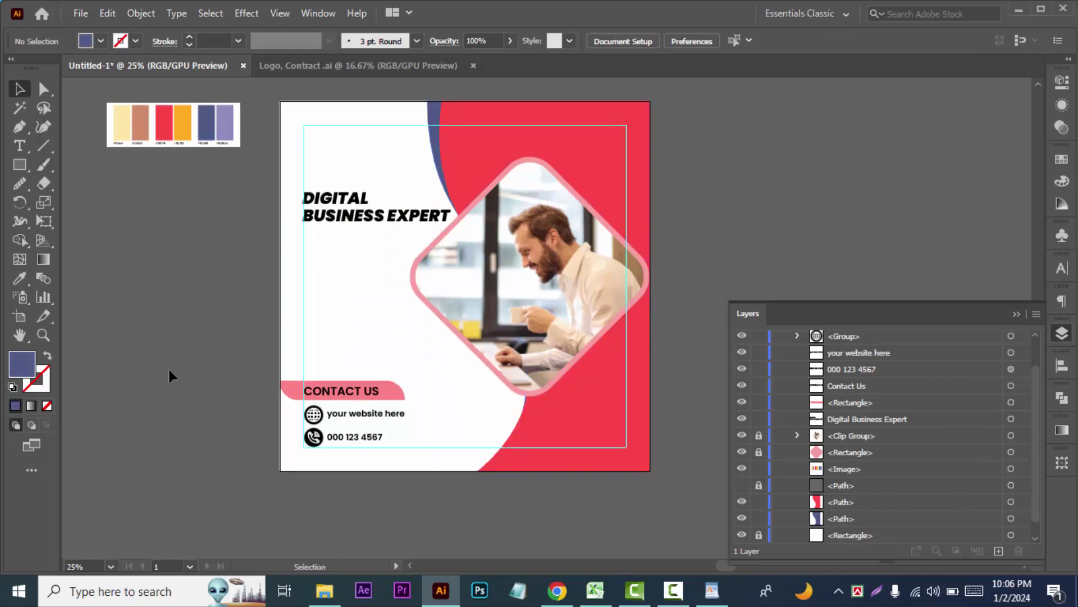
Drag the ring logo from the Logo, Contract document into the post.
left_click(294, 65)
scroll(854, 228, "up", 4)
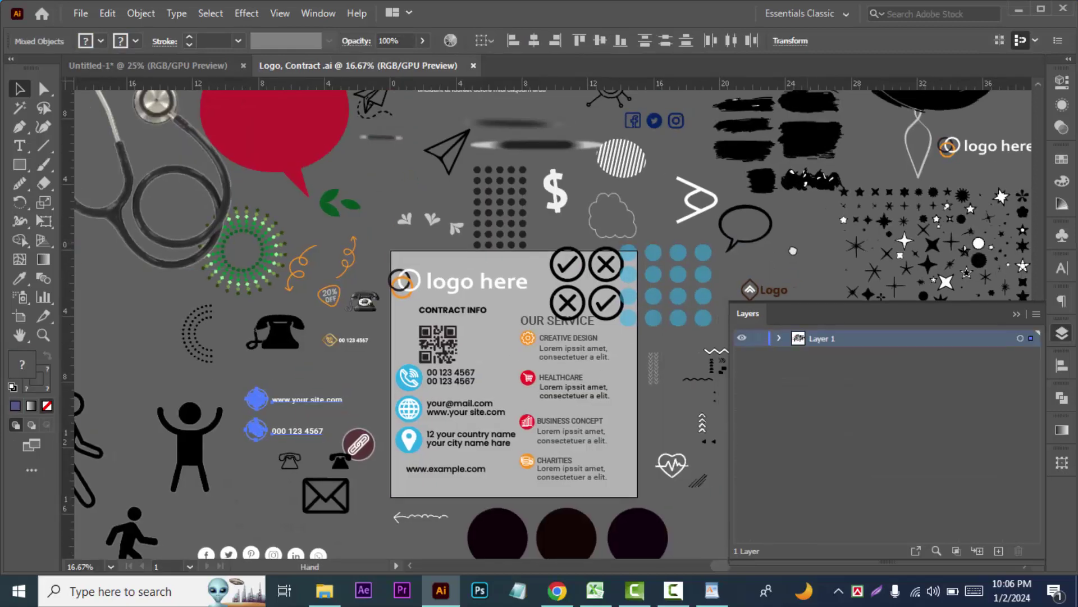
scroll(675, 281, "right", 8)
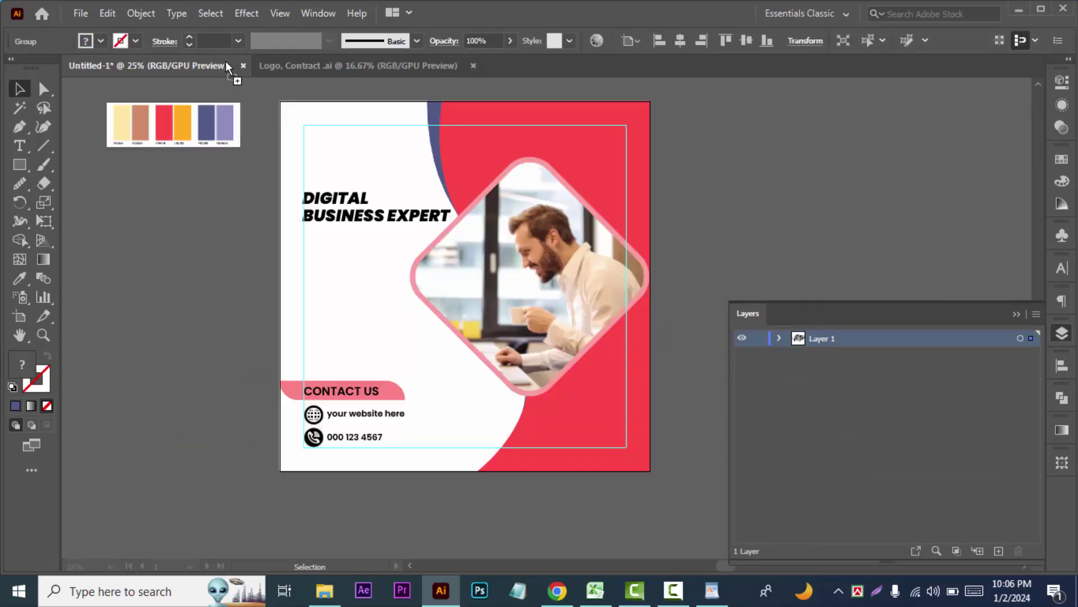
left_click_drag(319, 331, 232, 263)
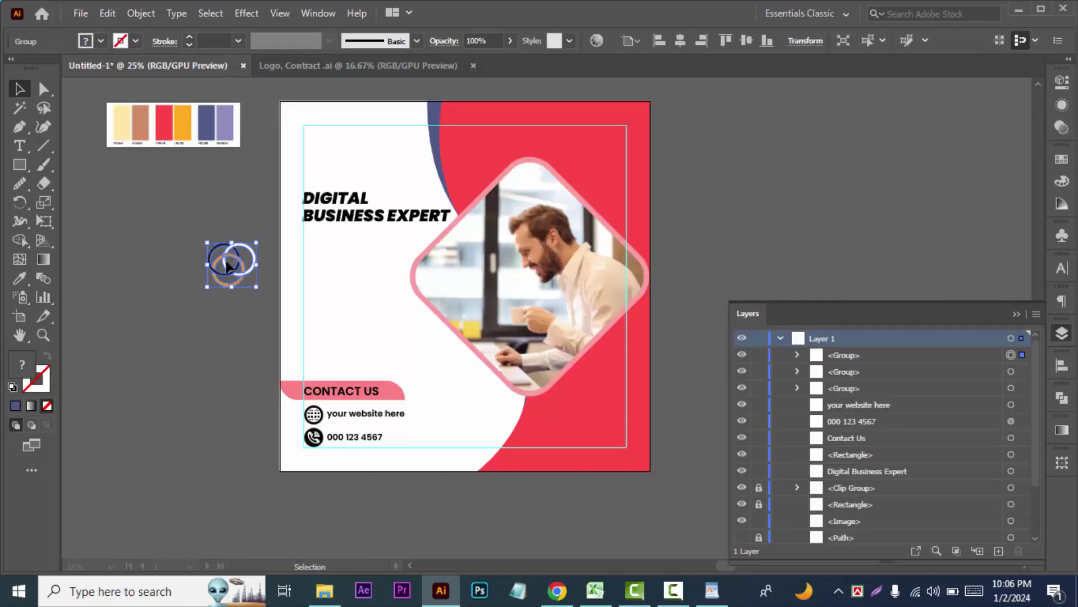
Recolour a logo ring with the navy swatch and move the logo to the top-left corner.
left_click(797, 354)
left_click(1010, 372)
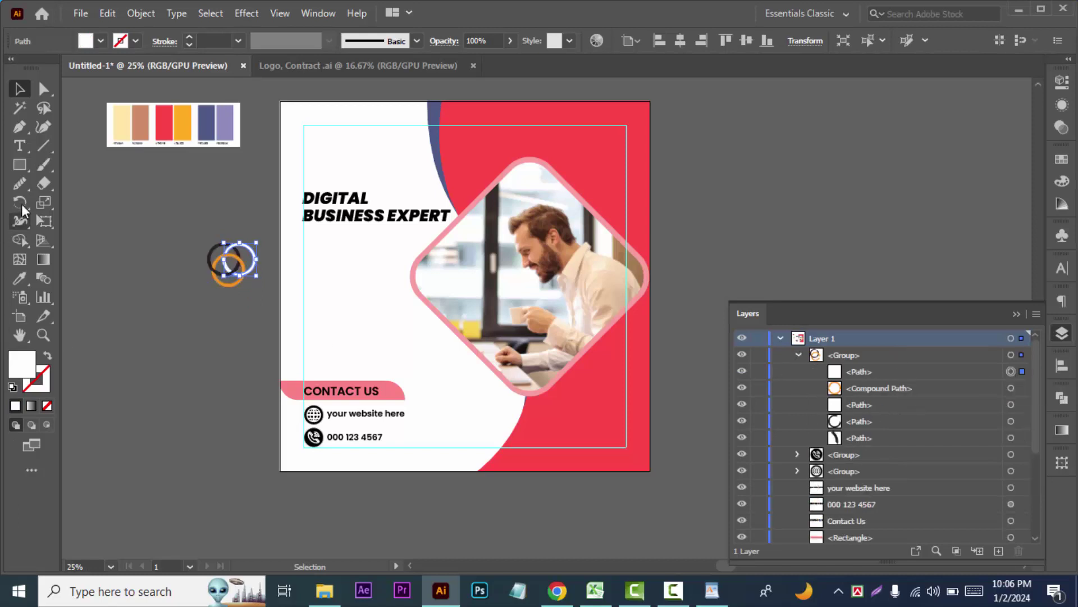
left_click(20, 278)
left_click(208, 124)
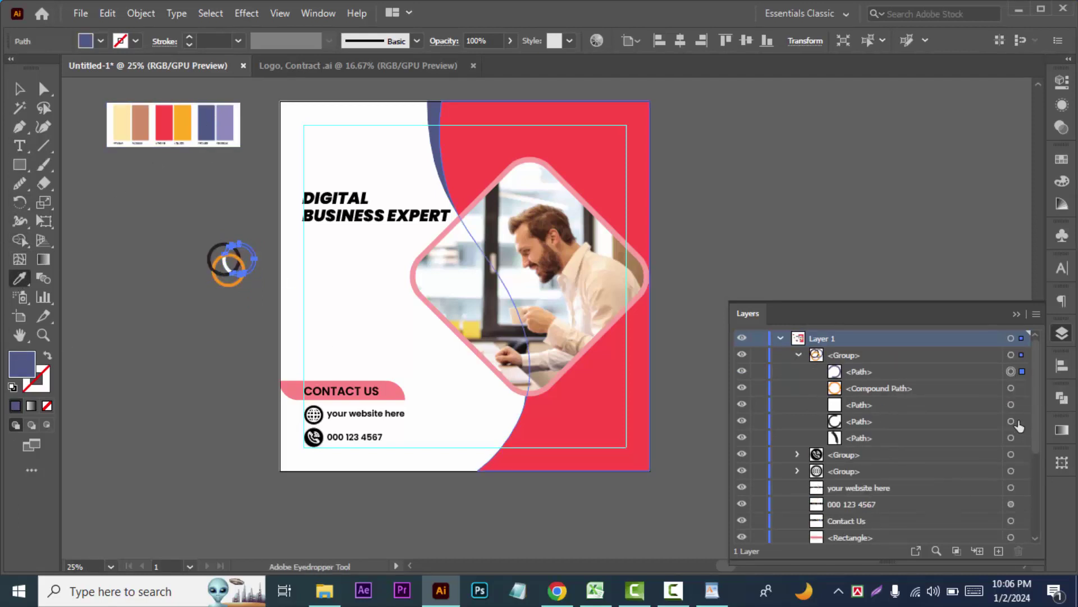
left_click(1010, 405, "shift")
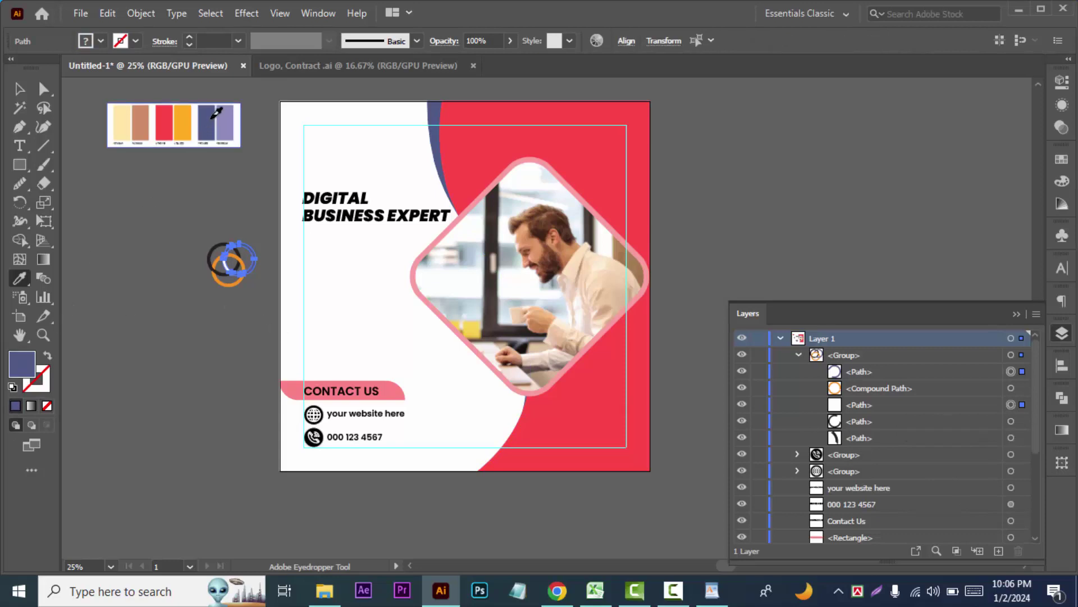
left_click(20, 89)
left_click(197, 332)
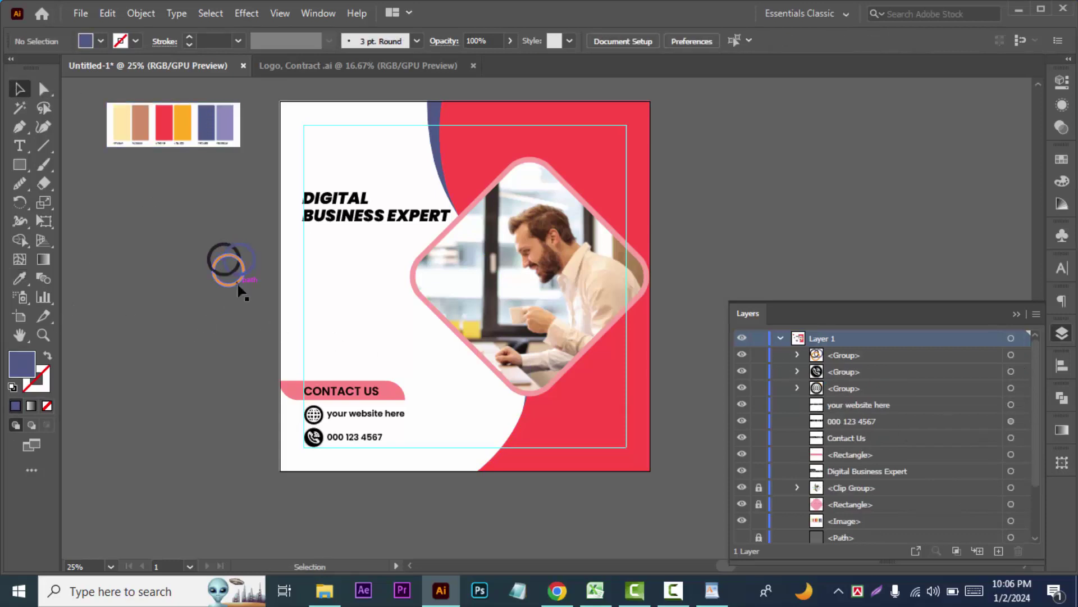
mouse_move(240, 289)
left_mouse_down()
mouse_move(335, 161)
mouse_move(349, 172)
mouse_move(334, 153)
left_mouse_up()
Shrink the logo and add 'Company Name' text, enlarged near the logo.
left_click(169, 281)
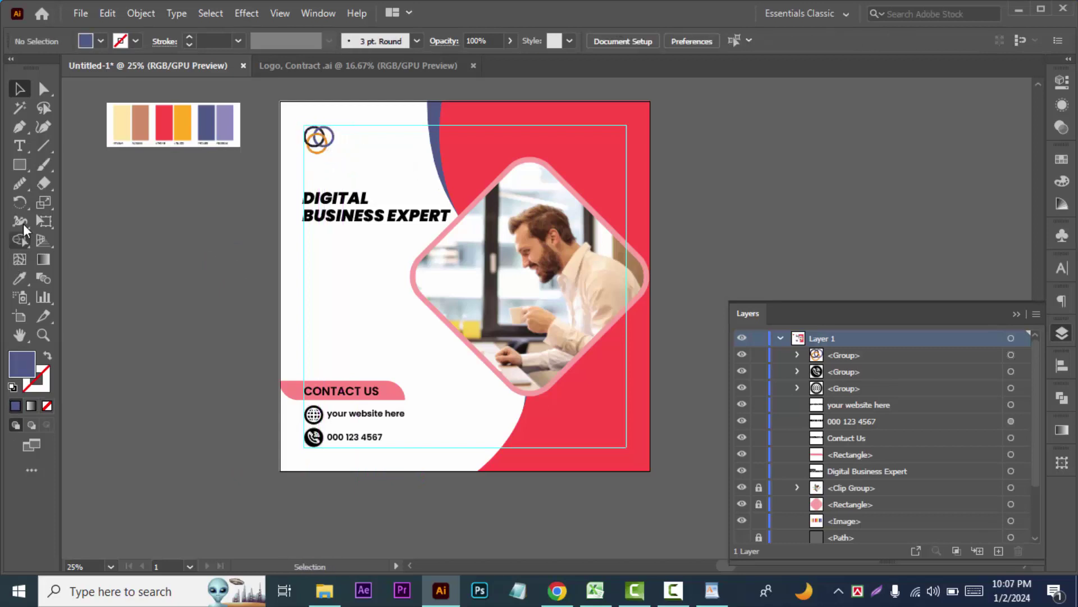
key("t")
left_click(135, 269)
type("Company Name")
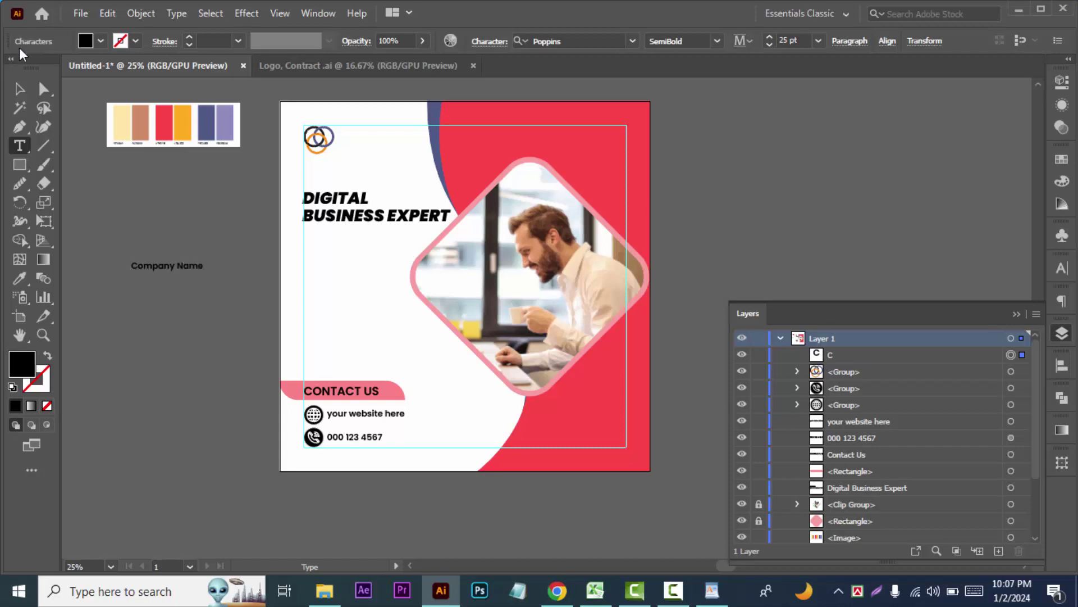
left_click(19, 88)
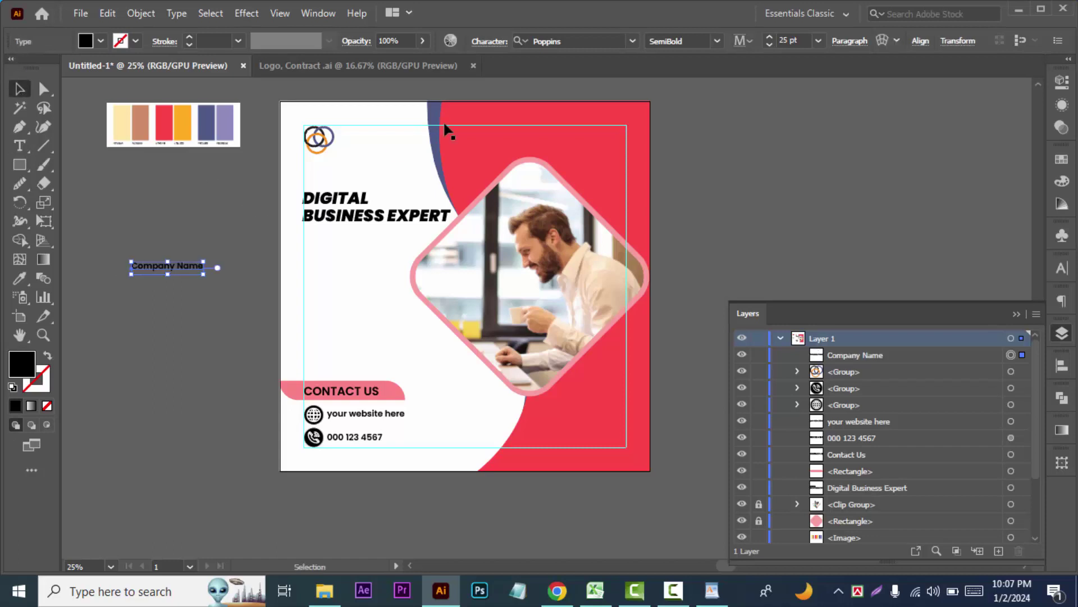
mouse_move(207, 274)
left_mouse_down()
mouse_move(222, 276)
mouse_move(434, 138)
left_mouse_up()
Place 'Company Name' beside the logo and break it onto two lines.
double_click(412, 134)
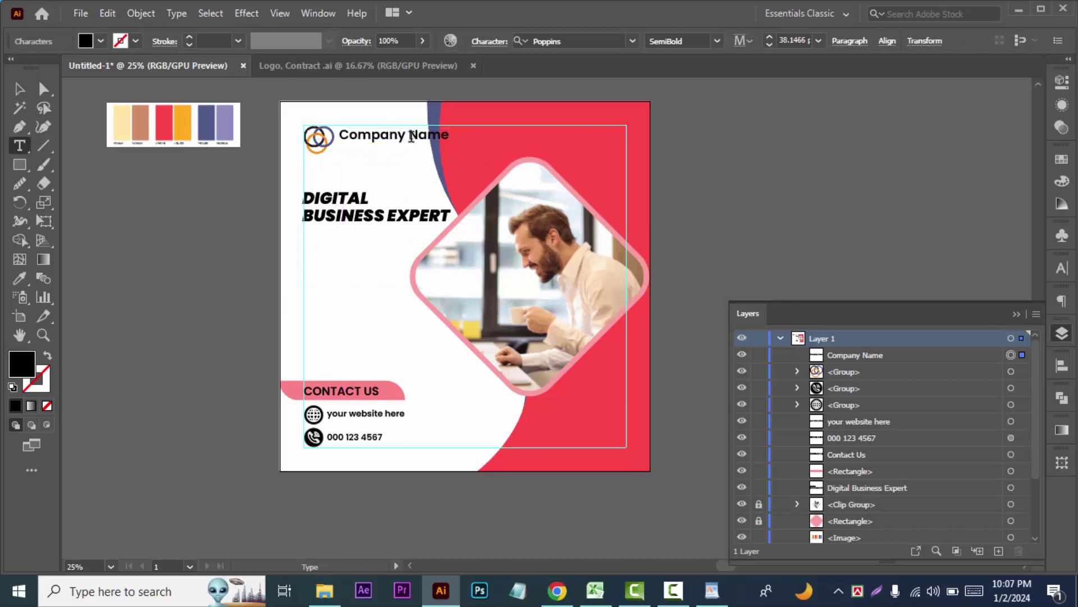
key("BackSpace")
key("Return")
key("Escape")
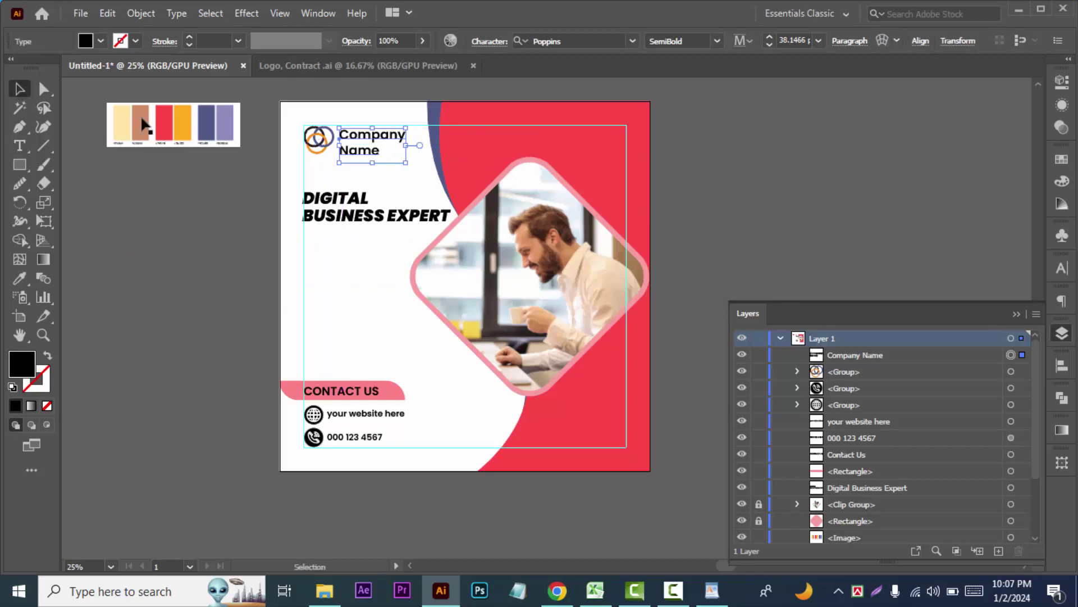
left_click(1062, 268)
scroll(797, 41, "down", 4)
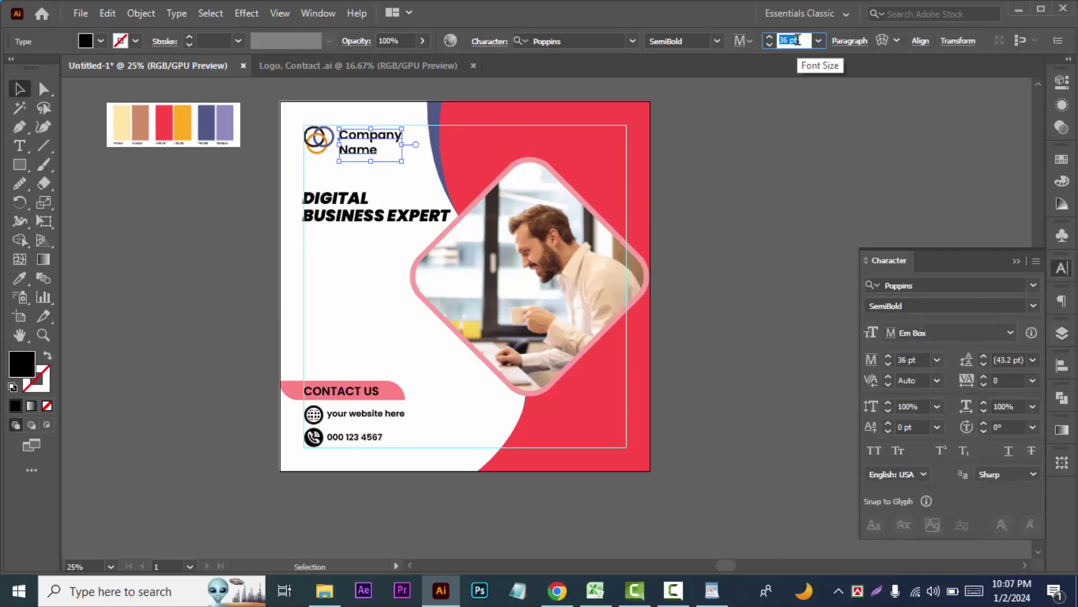
type("34")
Set 'Company Name' to Poppins Bold Italic with 32 pt leading.
left_click(717, 41)
left_click(669, 268)
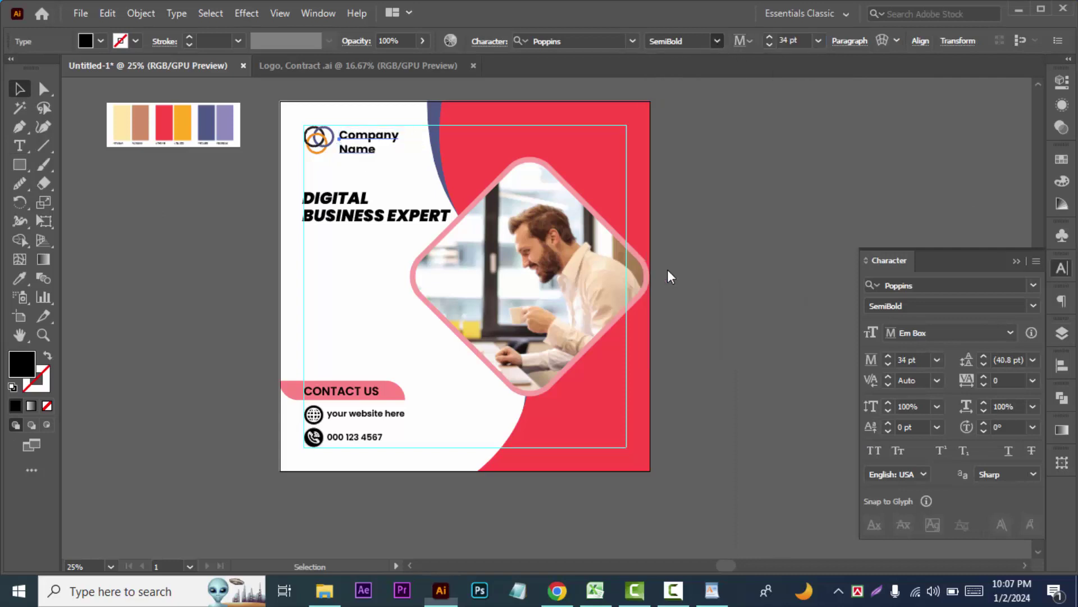
left_click(721, 42)
left_click(698, 283)
left_click(982, 364)
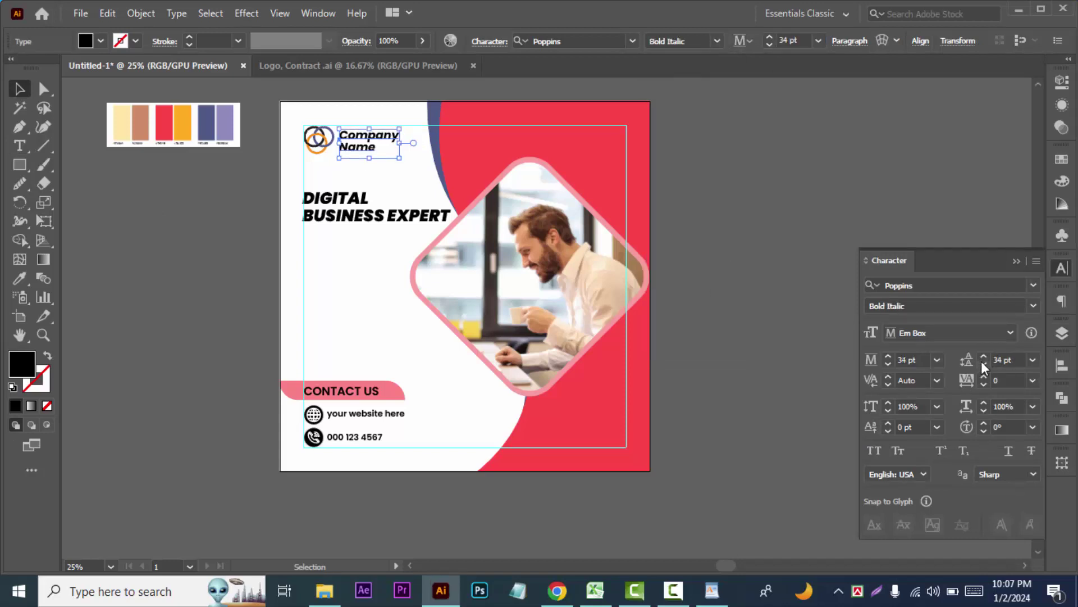
left_click(753, 283)
left_click(389, 146)
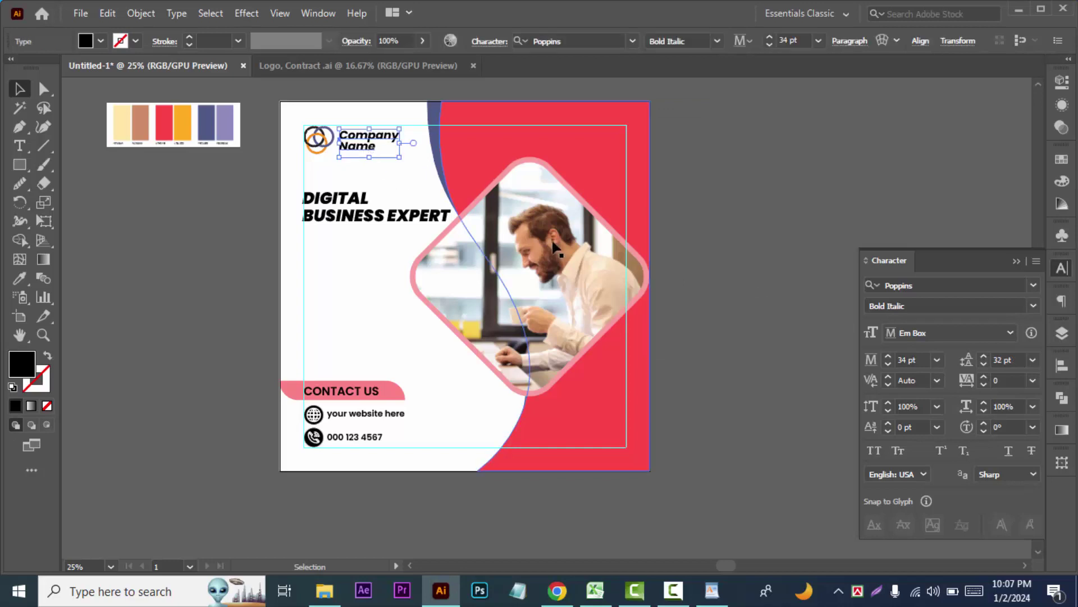
left_click(784, 268)
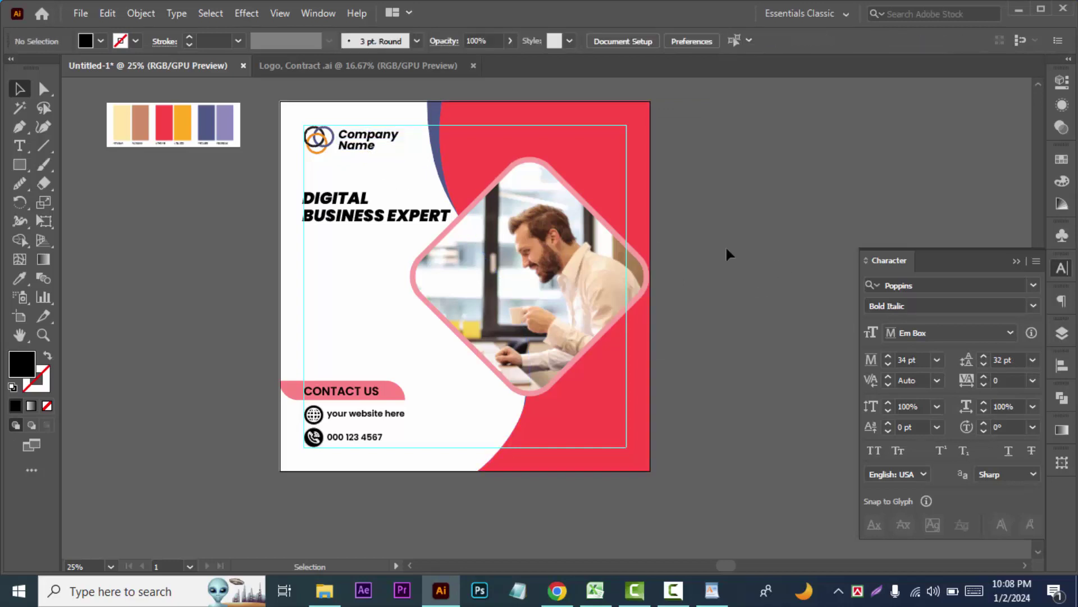
Bring up the marketing notes document in WordPad.
scroll(726, 249, "down", 1)
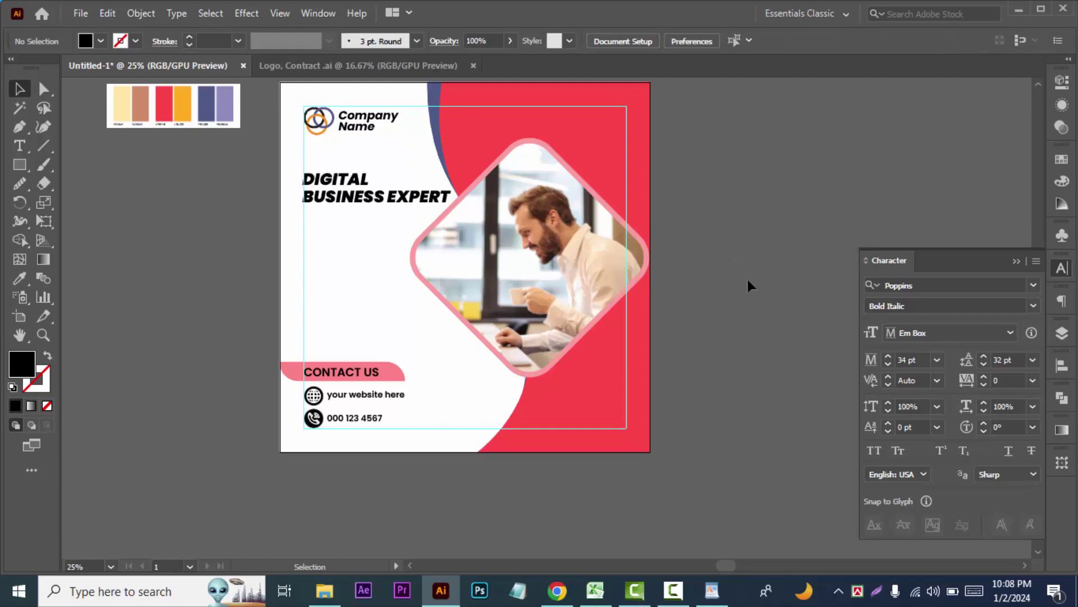
left_click(709, 594)
scroll(689, 368, "down", 3)
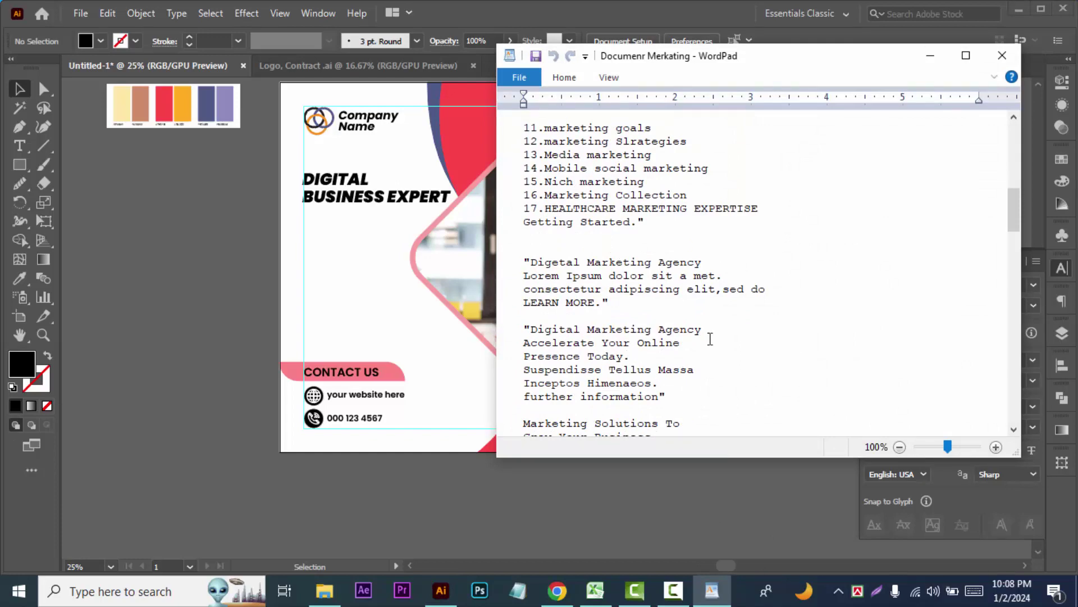
Copy the opening 'Lorem Ipsum is simply dummy text…' passage from the WordPad document.
scroll(710, 339, "down", 5)
scroll(719, 353, "up", 3)
scroll(719, 354, "up", 8)
scroll(674, 346, "up", 4)
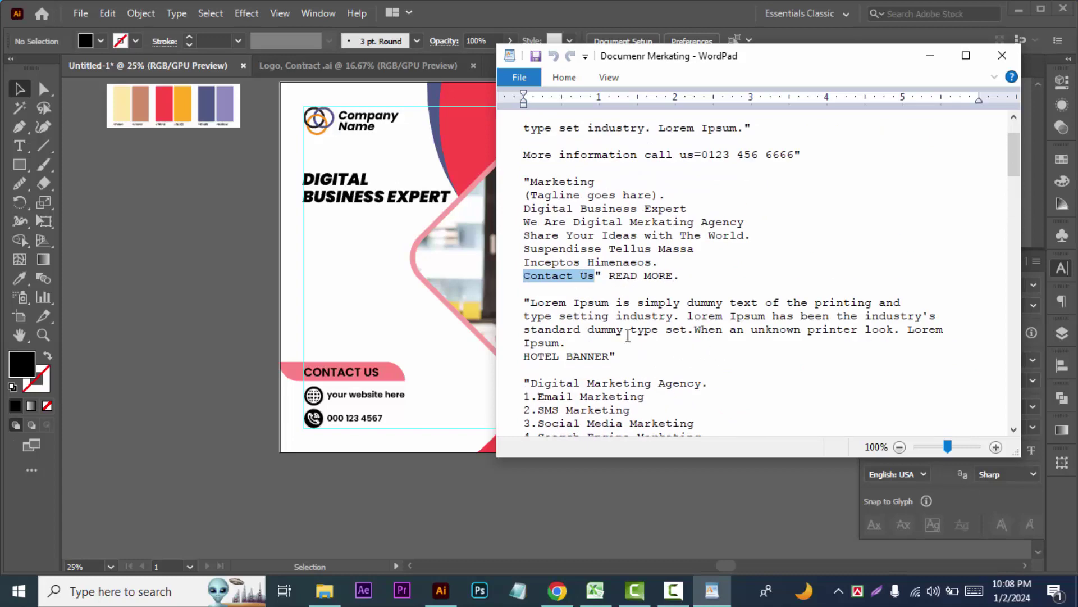
left_click_drag(531, 304, 685, 328)
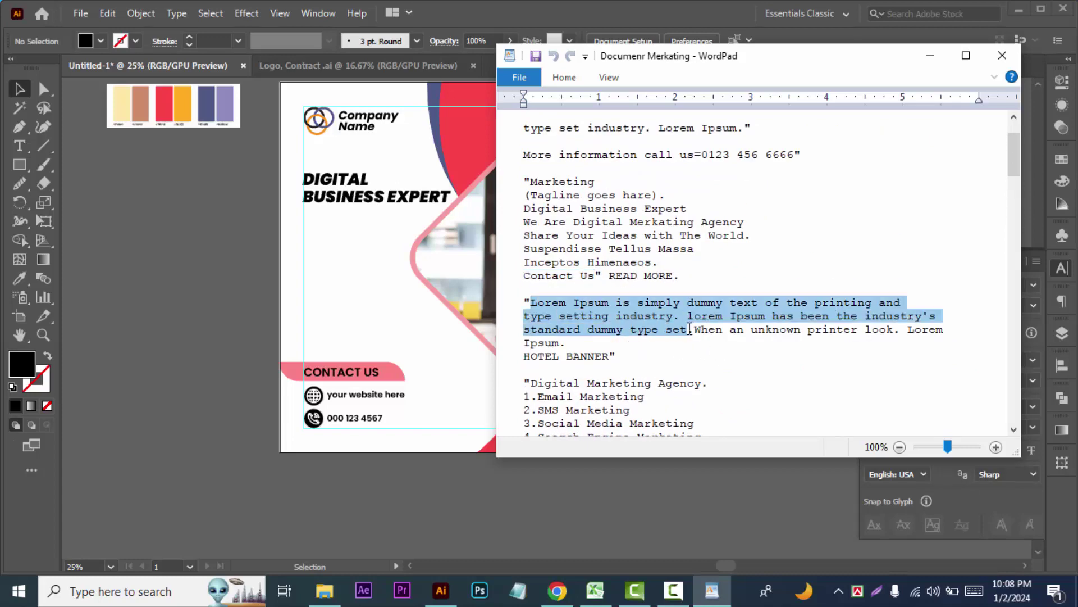
right_click(672, 322)
left_click(707, 342)
Back in Illustrator, paste the Lorem Ipsum passage into a new area text frame and shorten it.
left_click(930, 55)
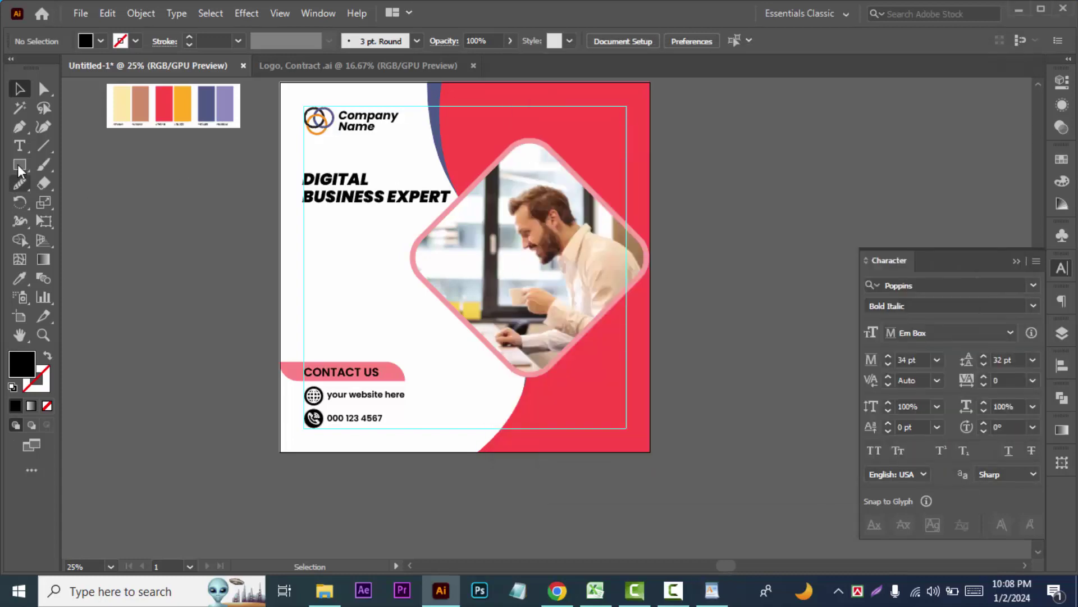
left_click(17, 146)
left_click_drag(125, 208, 421, 316)
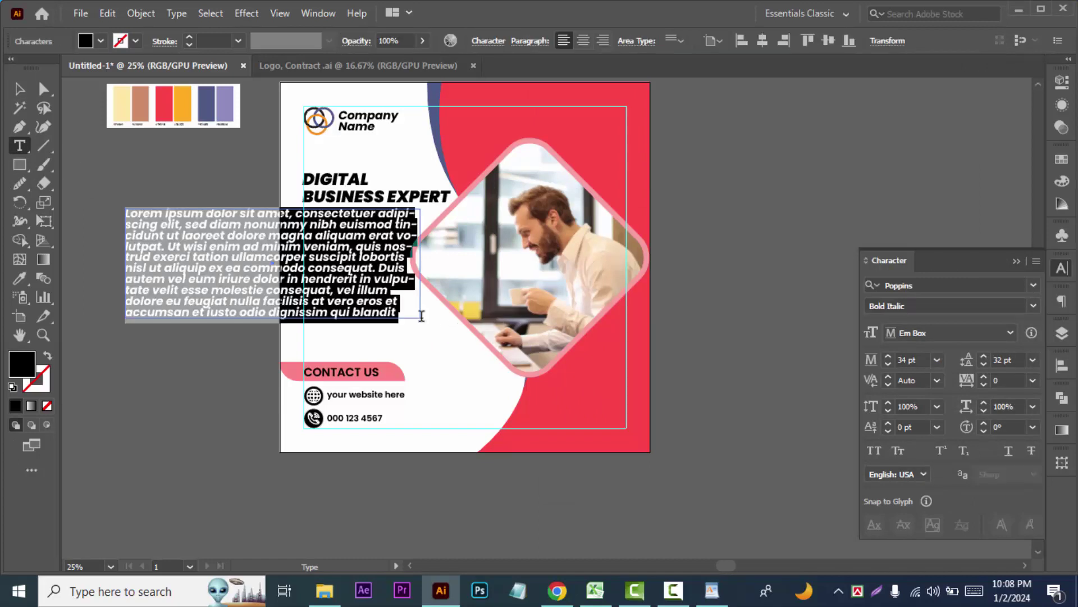
key("BackSpace")
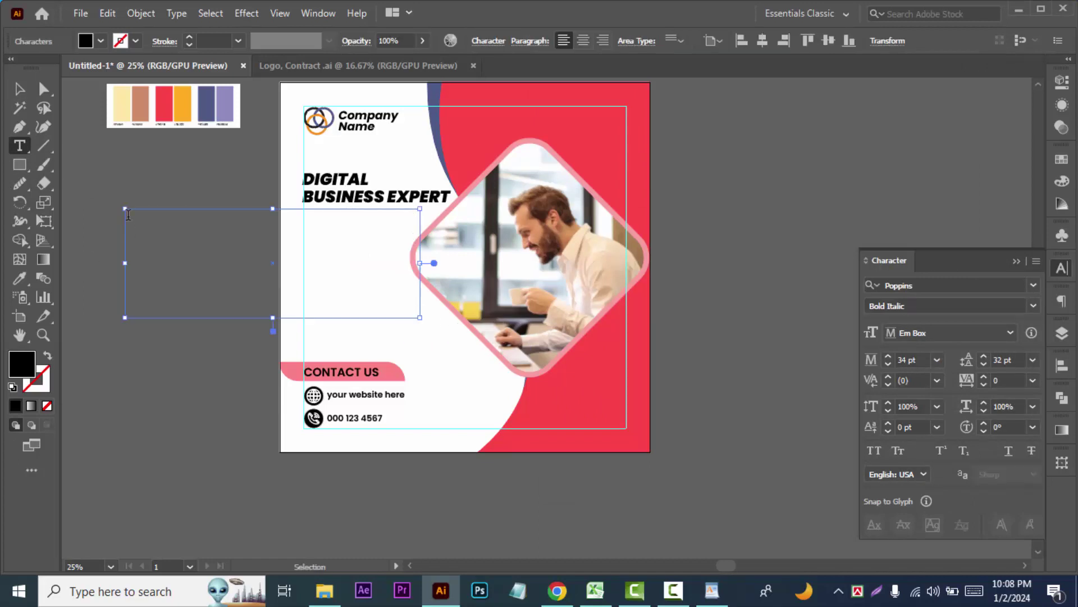
type("Lorem Ipsum is simply dummy text of the printing and type setting industry. lorem Ipsum has been the industry's standard dummy type set")
key("Escape")
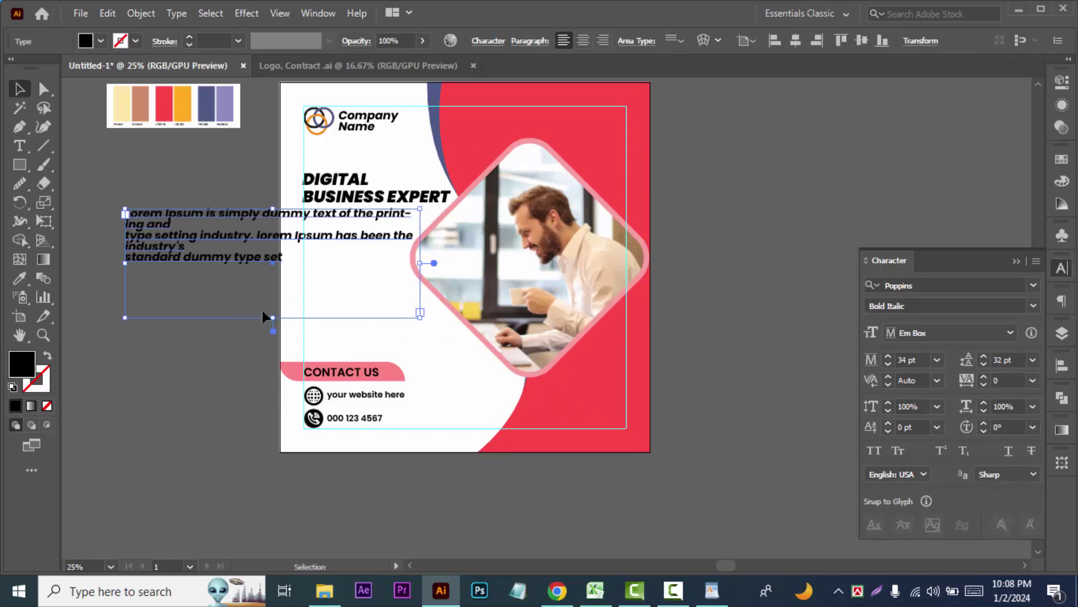
left_click_drag(273, 318, 273, 279)
Change the pasted paragraph from Poppins Bold Italic to Poppins Regular.
key("t")
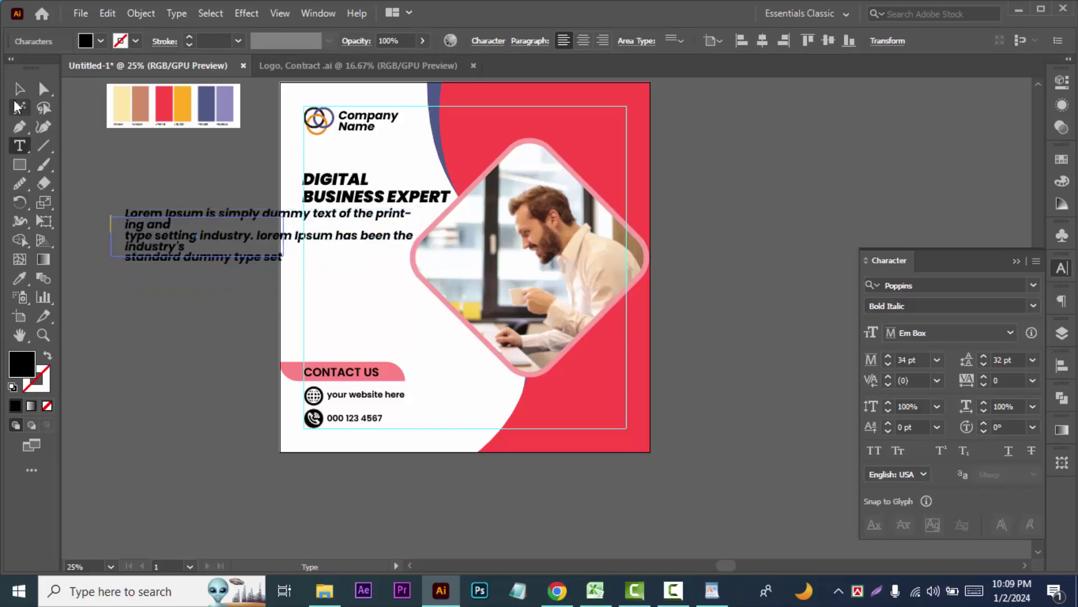
key("ctrl+shift+a")
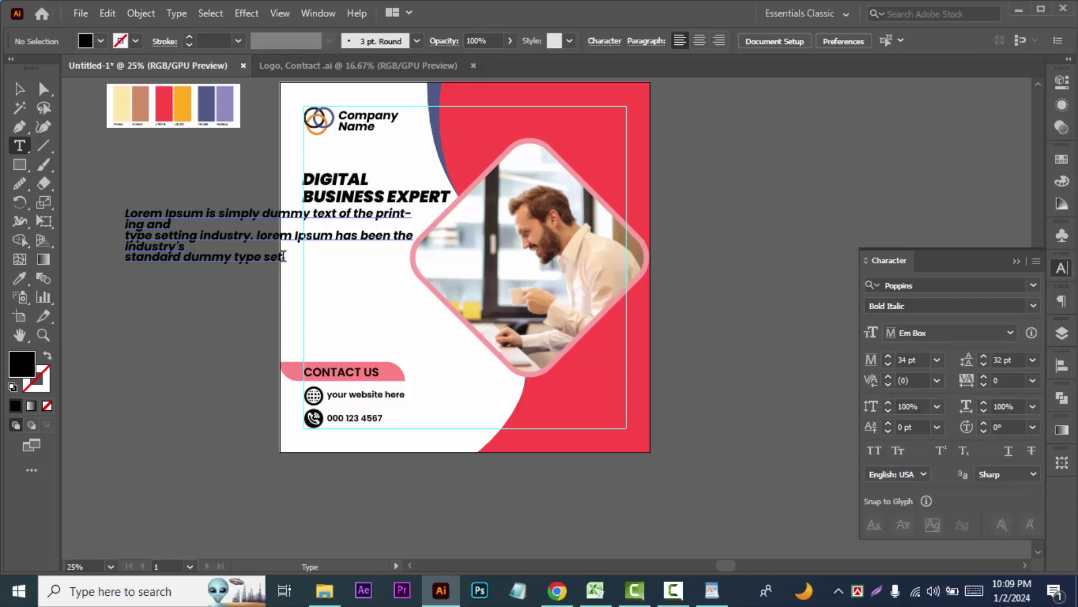
left_click_drag(284, 256, 123, 210)
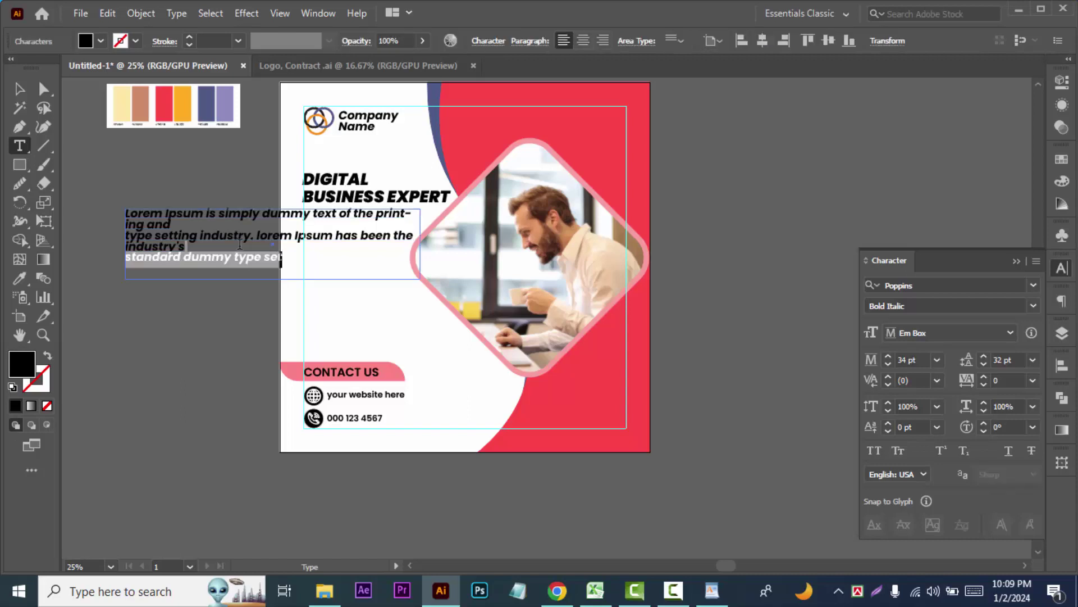
left_click(1034, 300)
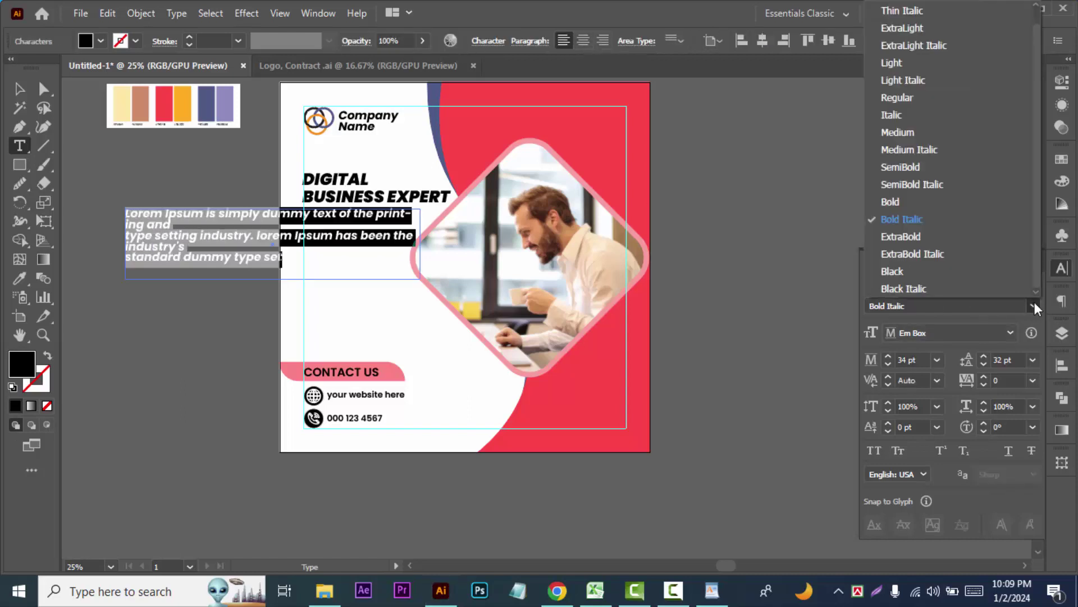
left_click(914, 97)
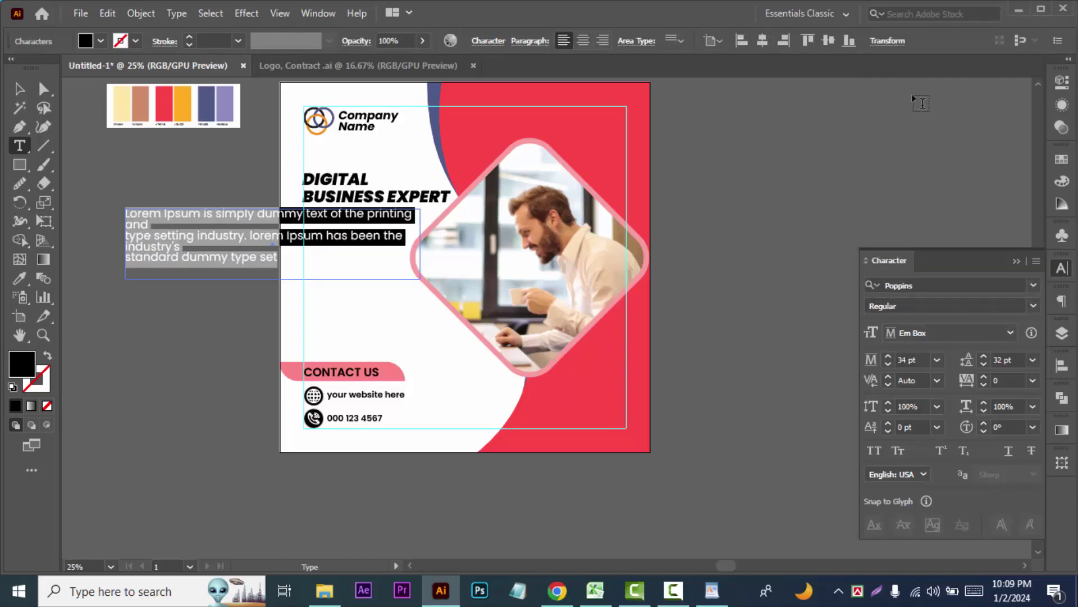
Remove the stray line breaks around 'and' and 'standard' in the paragraph.
left_click(126, 237)
key("BackSpace")
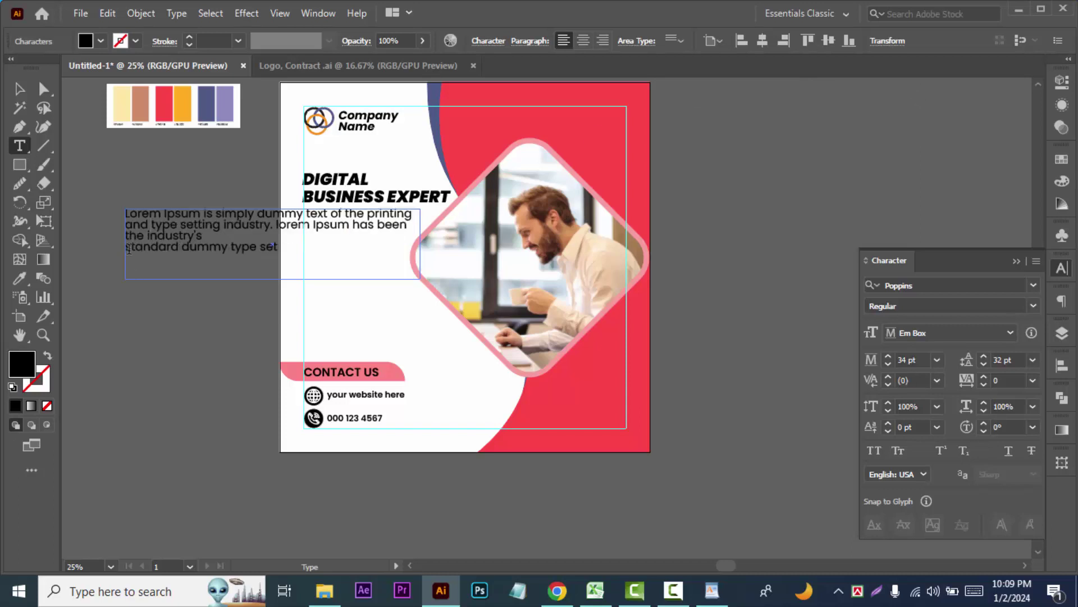
key("BackSpace")
key("Escape")
Set the body text leading to 39 pt and resize and lower its frame.
mouse_move(272, 279)
left_mouse_down()
mouse_move(273, 254)
mouse_move(482, 305)
mouse_move(477, 258)
left_mouse_up()
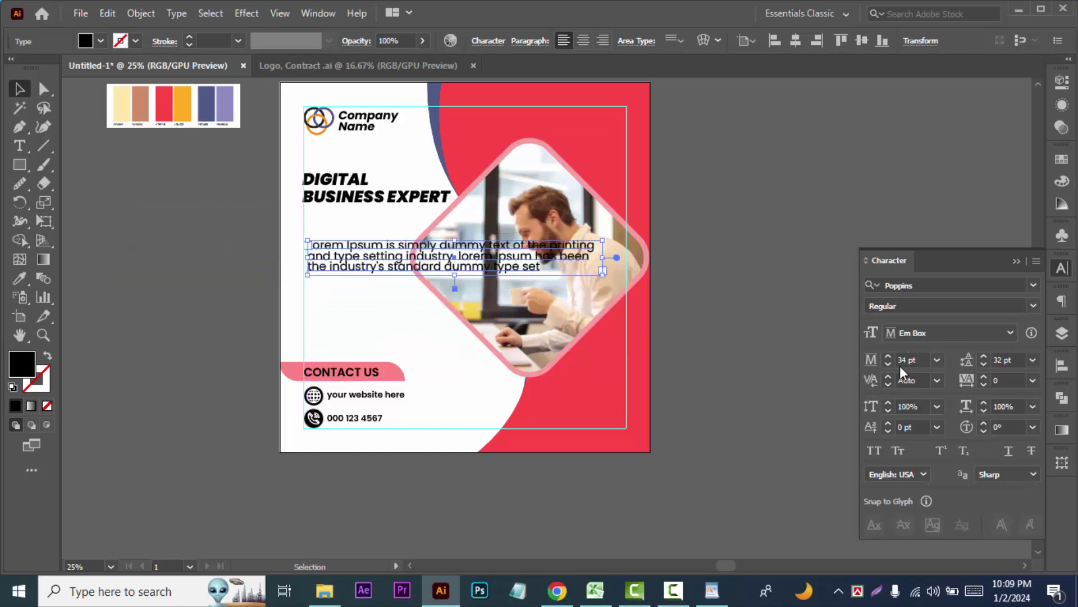
left_click(983, 356)
left_click(984, 356)
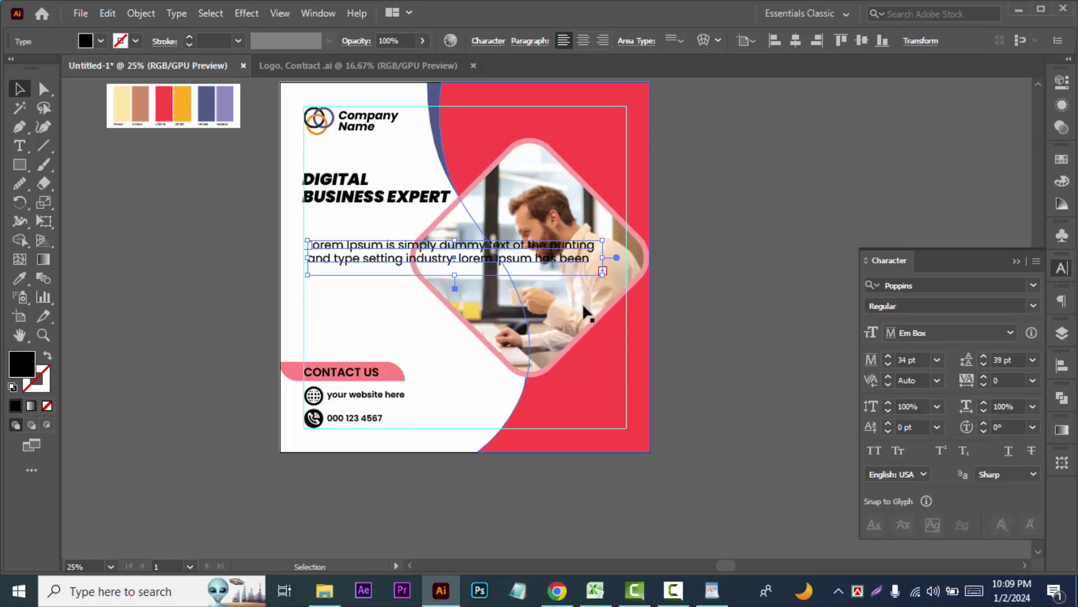
left_click_drag(456, 276, 455, 291)
left_click_drag(400, 247, 402, 306)
Rebreak the lines after 'simpl' and before 'type setting', then realign the block with the headline.
double_click(439, 319)
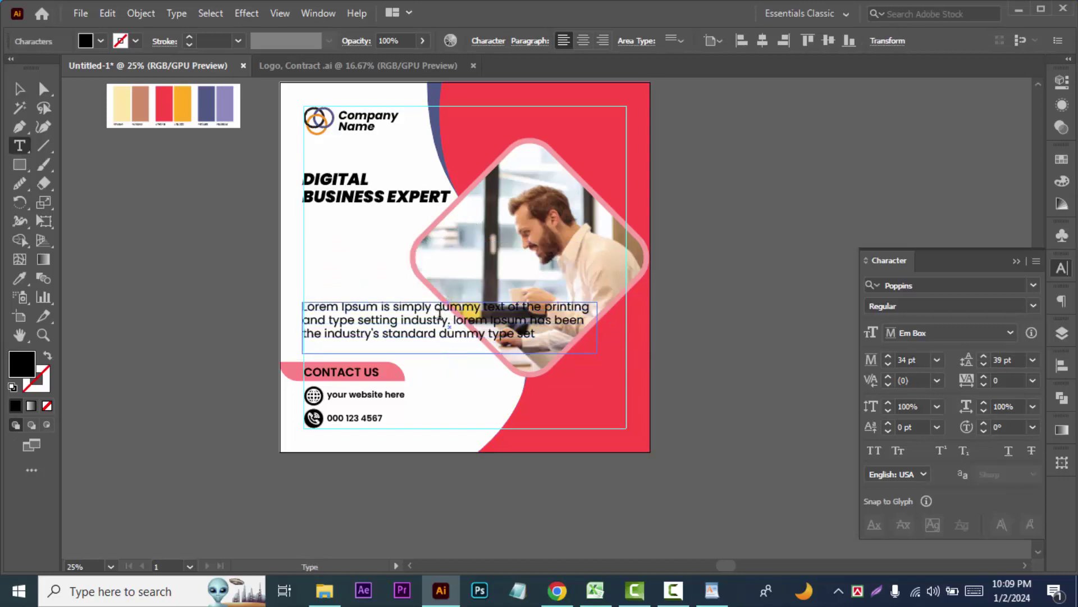
key("BackSpace")
key("Return")
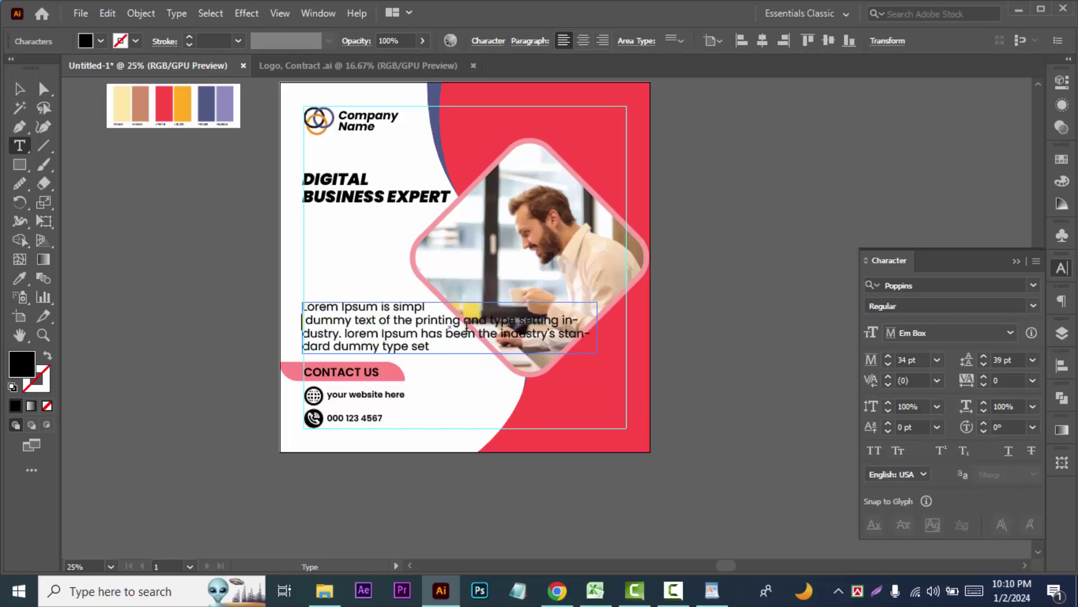
key("Return")
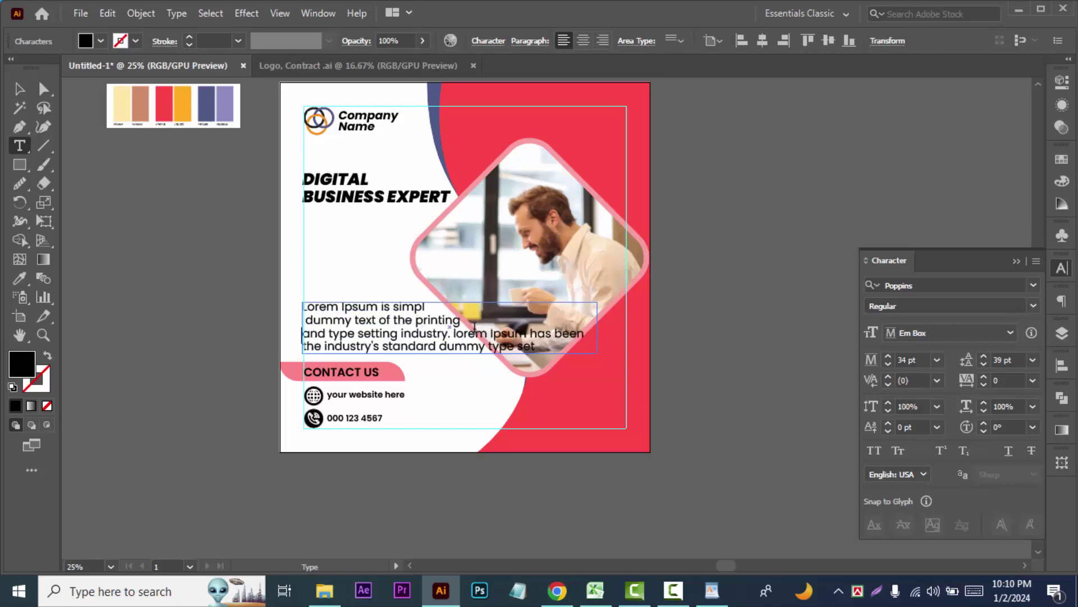
key("BackSpace")
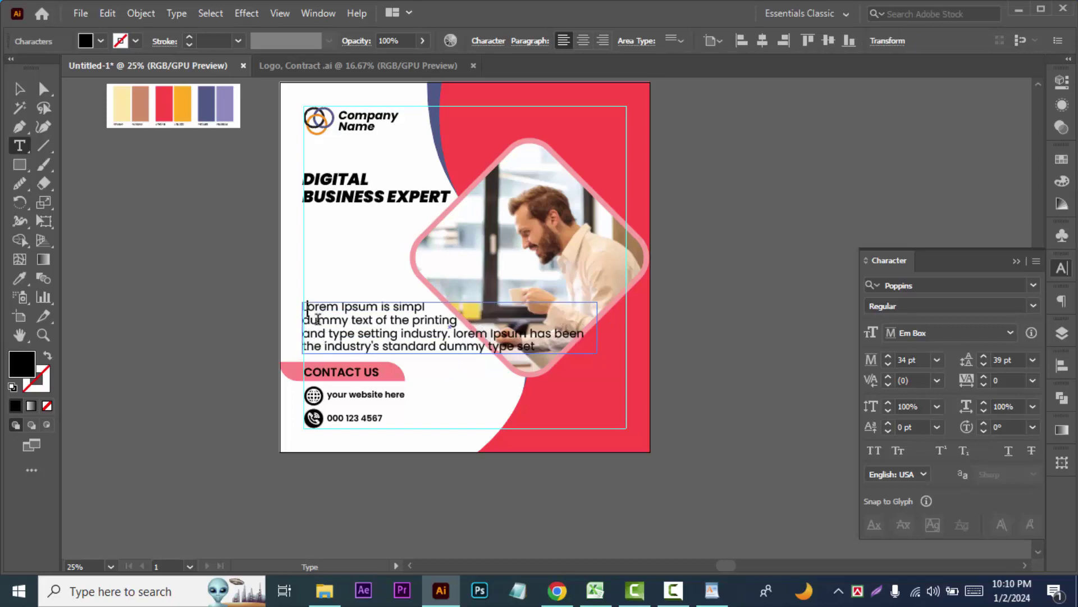
key("Escape")
left_click_drag(368, 313, 381, 313)
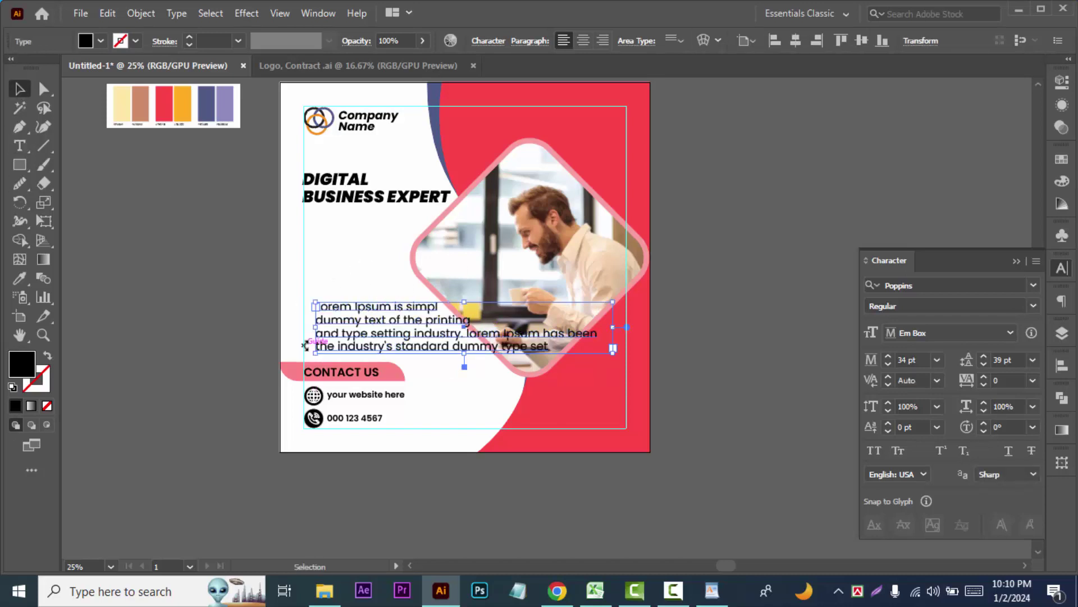
left_click(205, 317)
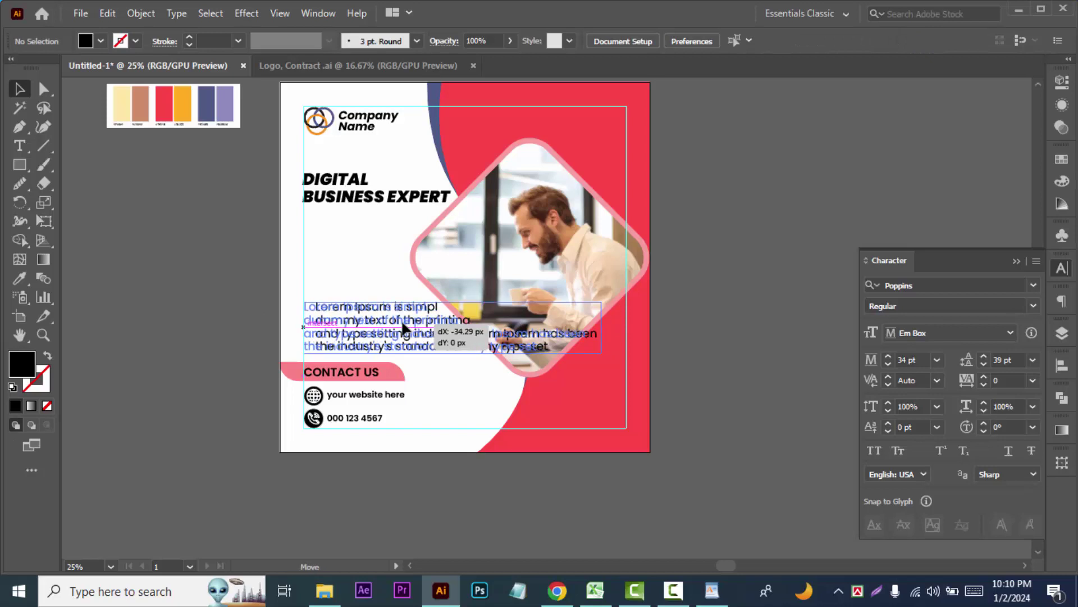
left_click_drag(397, 348, 385, 350)
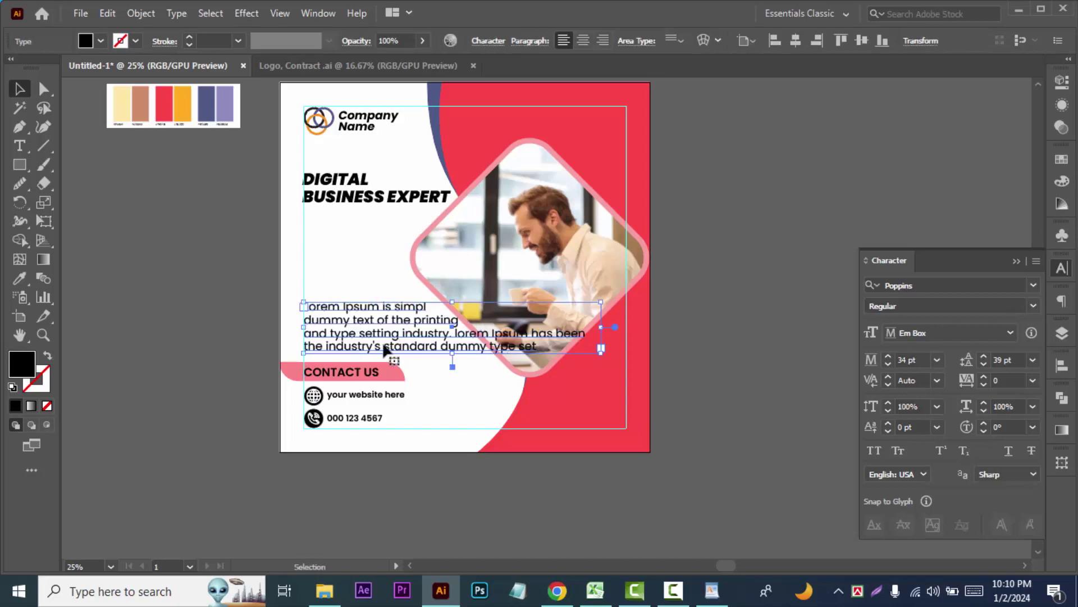
Put 'Lorem Ipsum has been' on its own last line and delete the trailing words.
double_click(459, 335)
key("BackSpace")
key("BackSpace")
key("BackSpace")
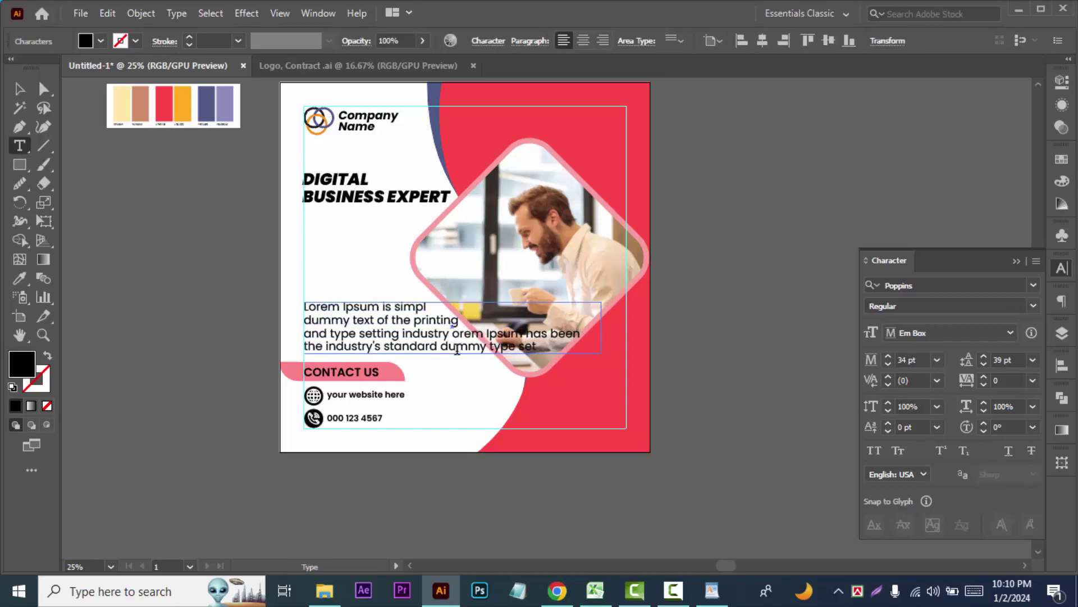
type("L")
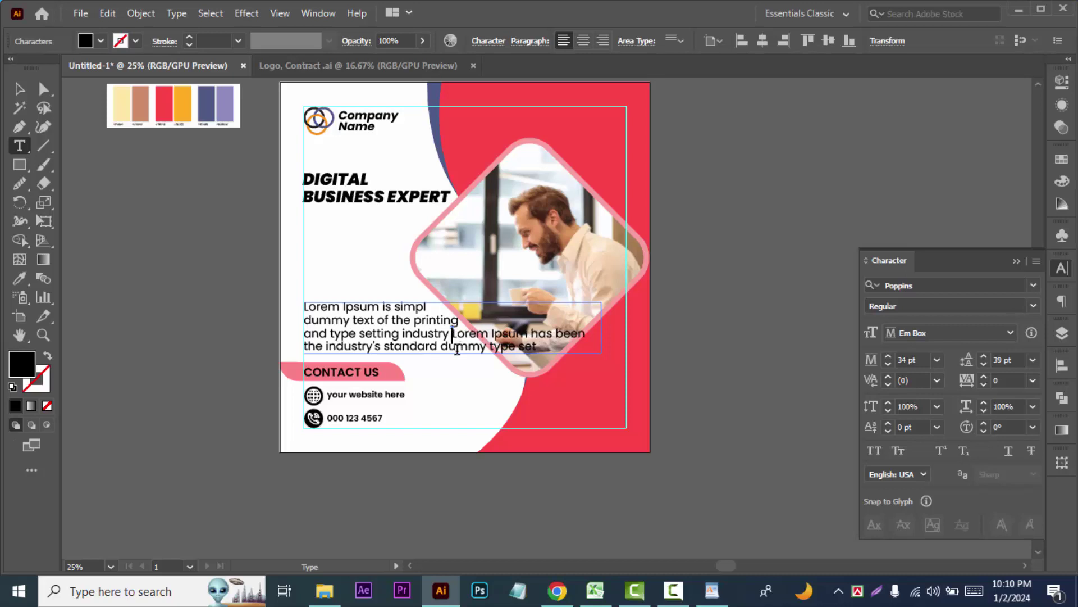
key("Return")
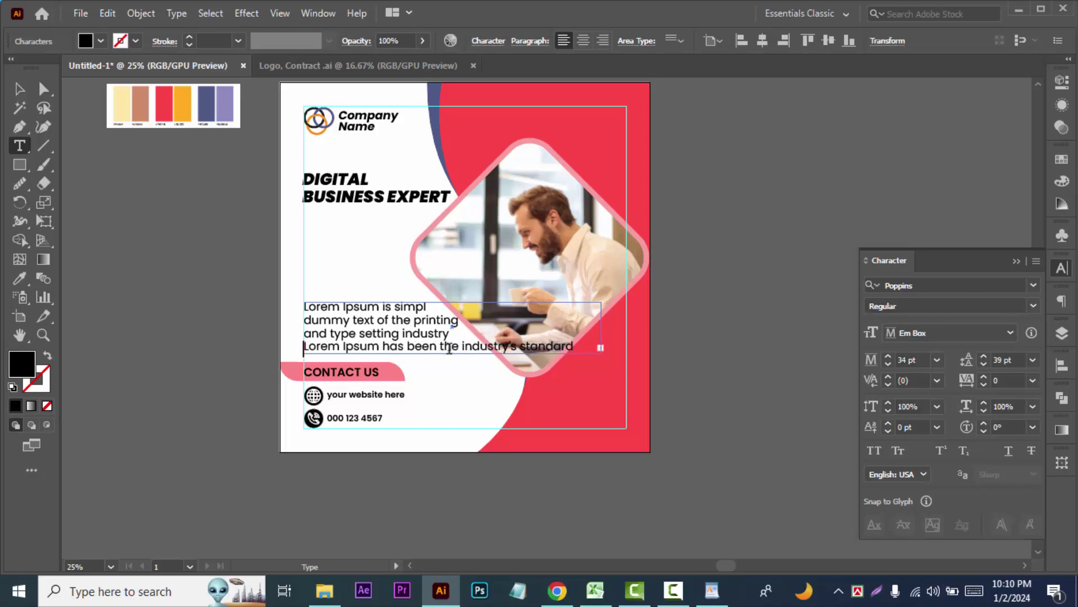
left_click_drag(444, 347, 577, 347)
type("dummy type set")
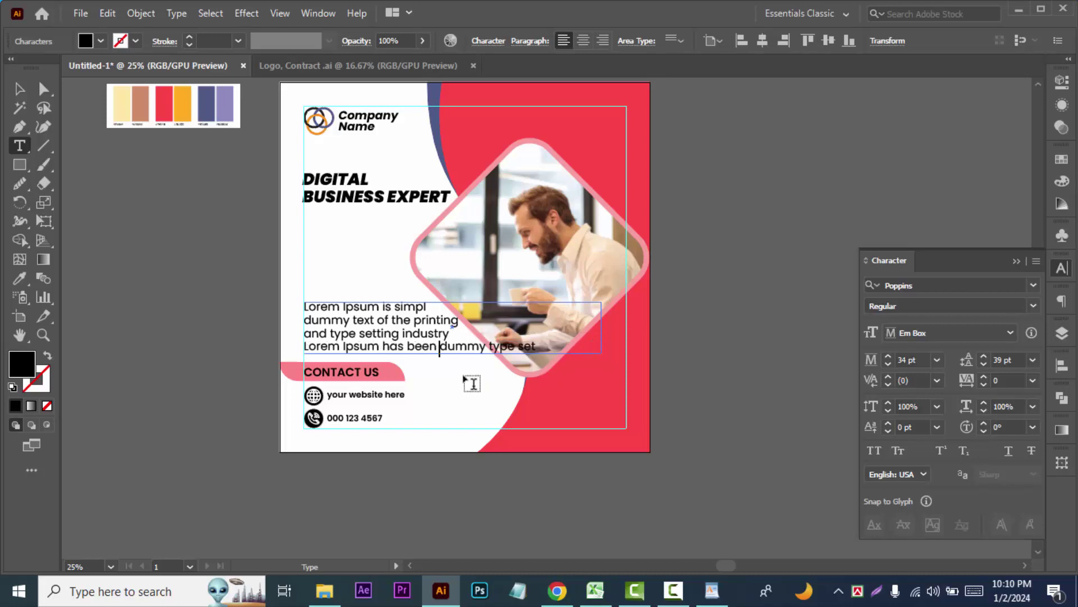
key("ctrl+shift+Right")
key("ctrl+shift+Right")
key("ctrl+shift+Right")
key("Delete")
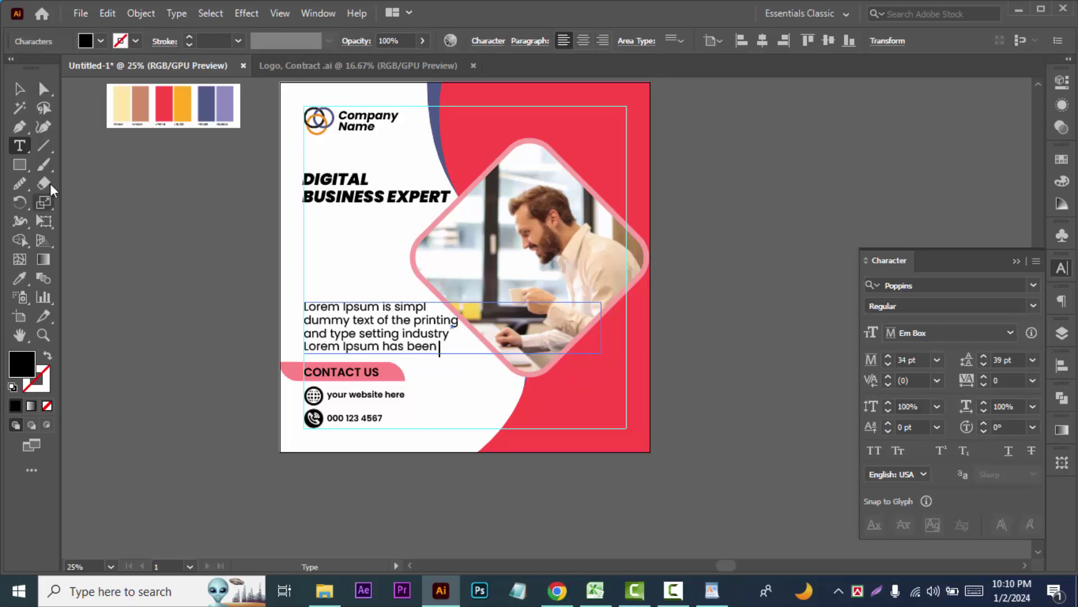
key("Escape")
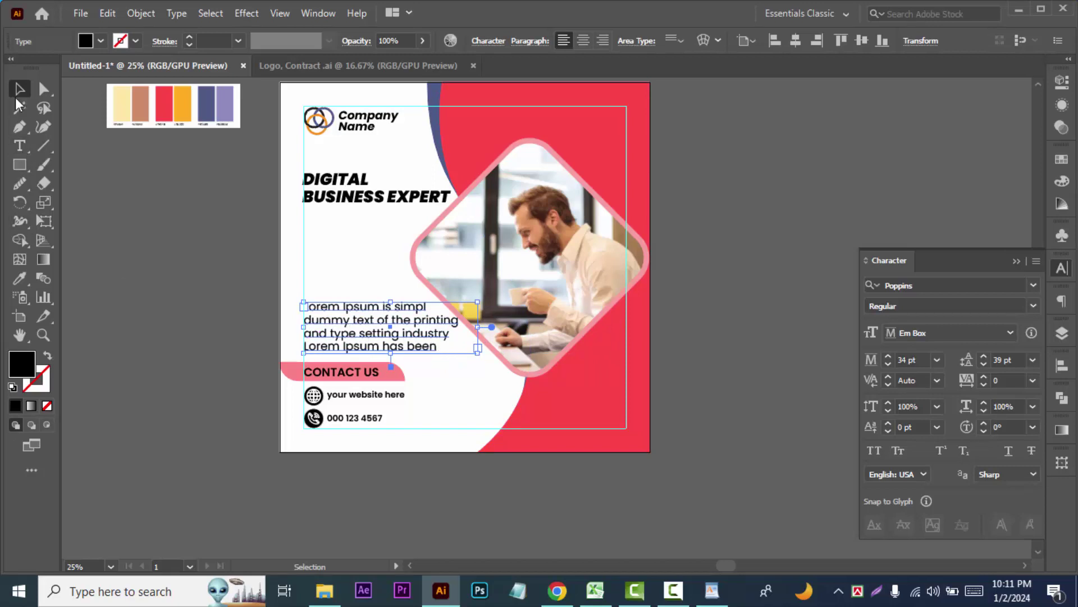
Reduce the font size of the whole body paragraph.
key("t")
triple_click(439, 346)
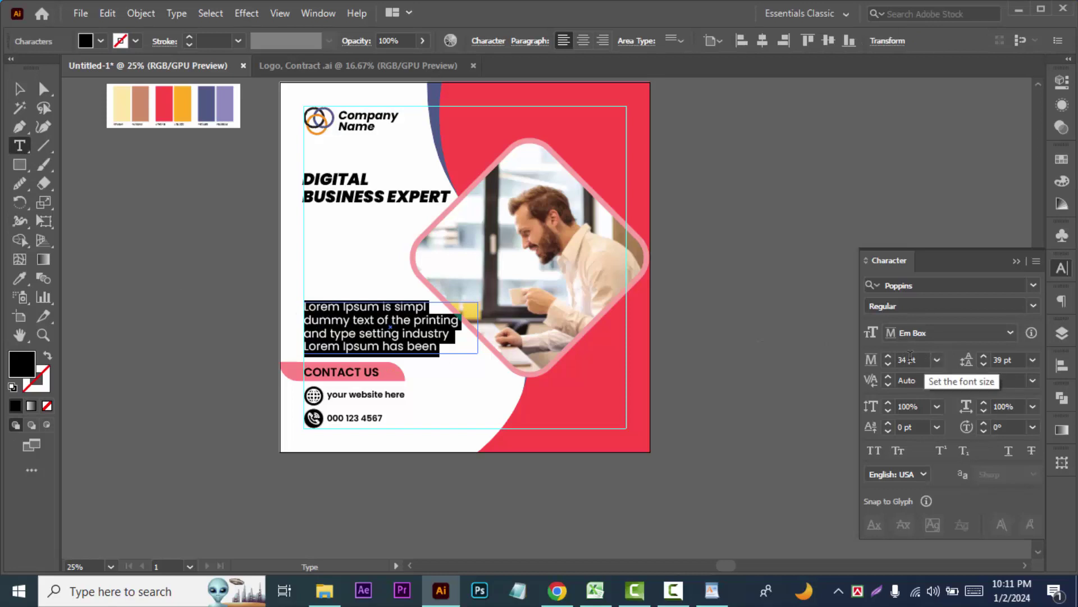
left_click(916, 366)
key("Down")
key("Down")
key("Down")
key("Down")
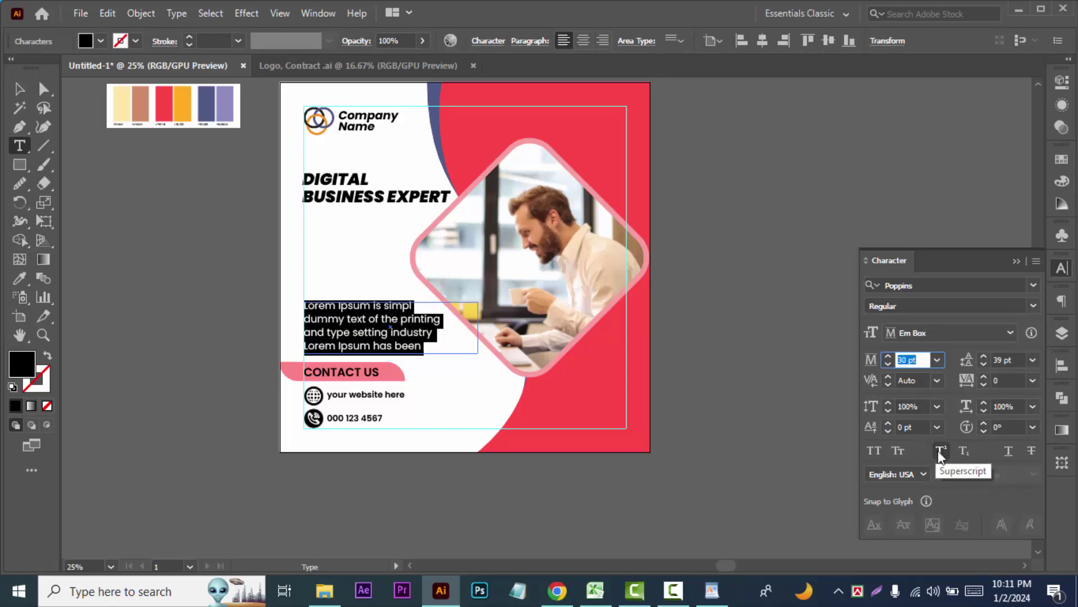
key("Down")
key("Down")
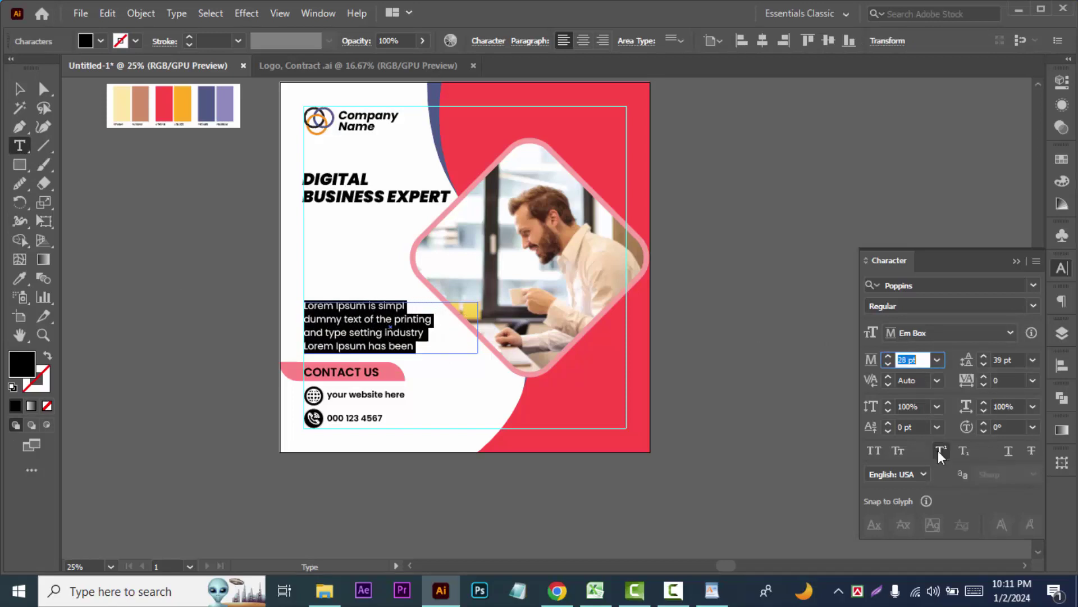
key("Escape")
left_click(102, 254)
key("ctrl+plus")
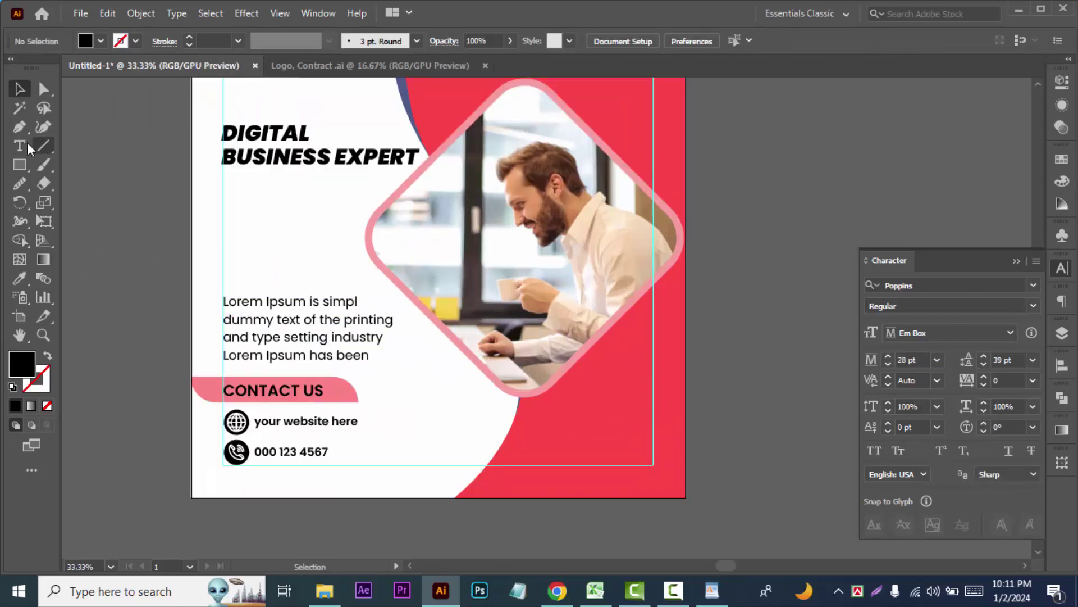
Rewrap the paragraph lines around 'text of', 'setting' and 'Lorem Ipsum has been'.
double_click(225, 322)
key("BackSpace")
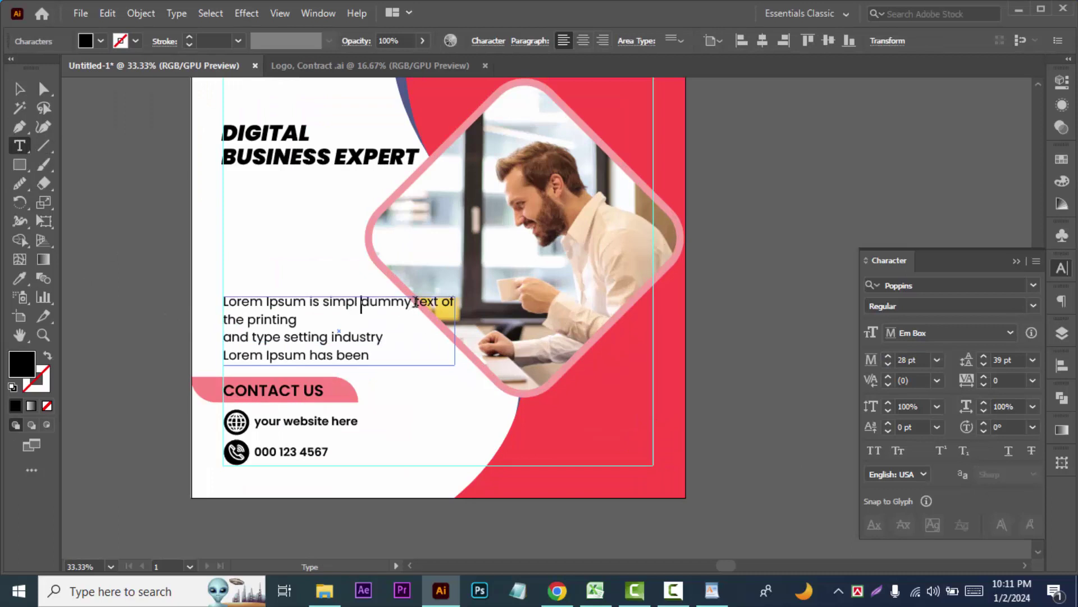
key("Return")
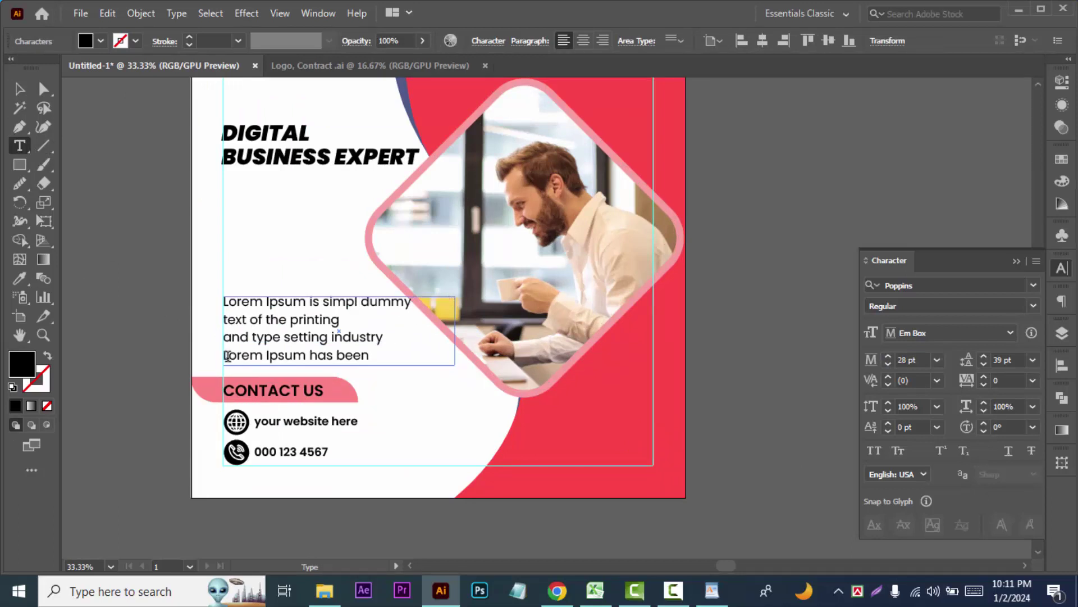
key("BackSpace")
left_click(406, 320)
key("Return")
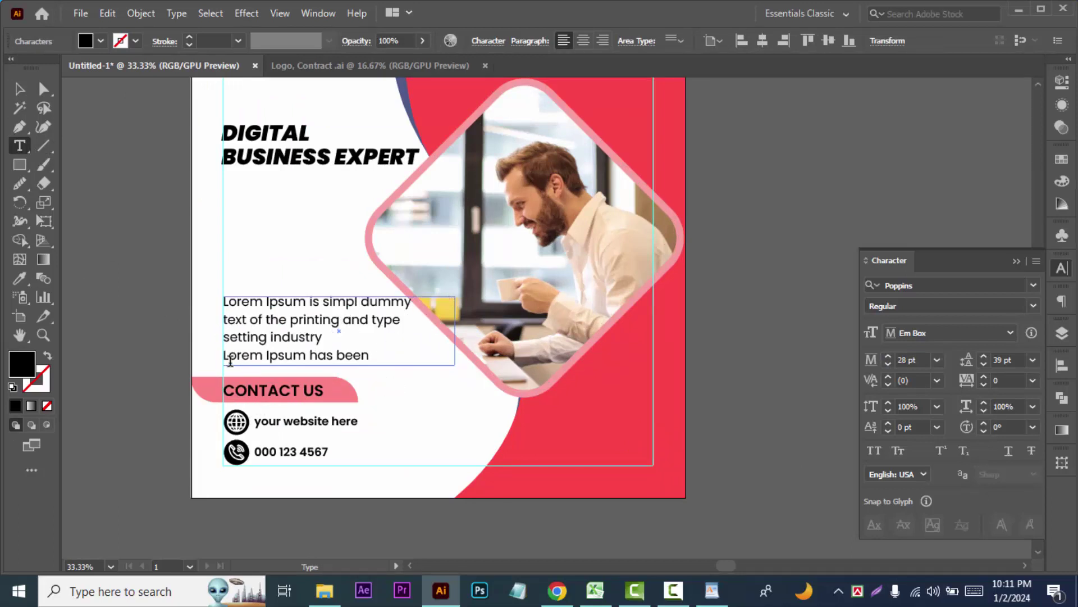
key("BackSpace")
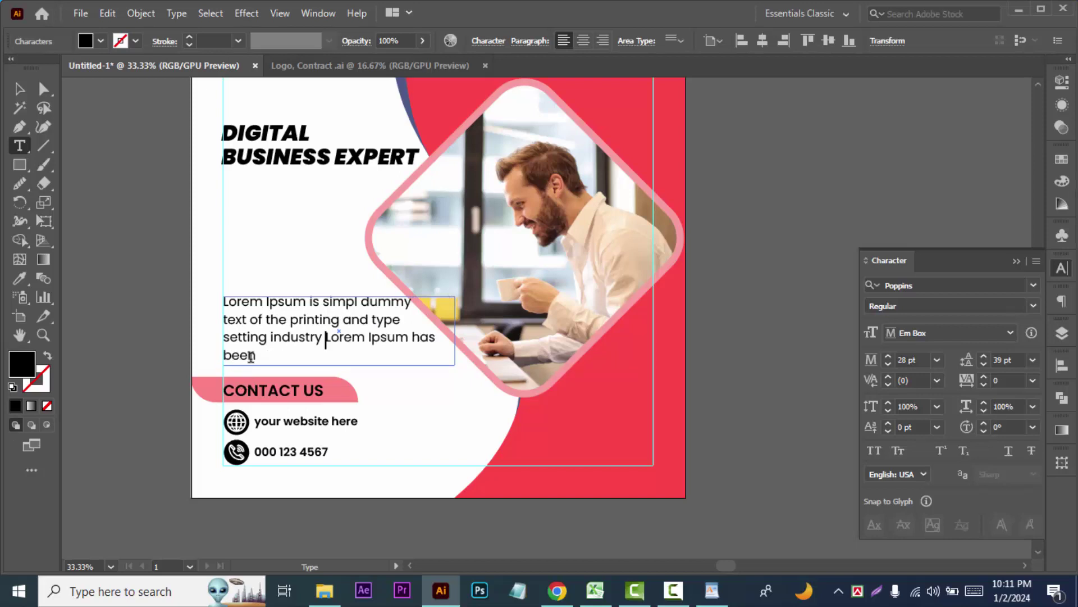
left_click(231, 340)
key("BackSpace")
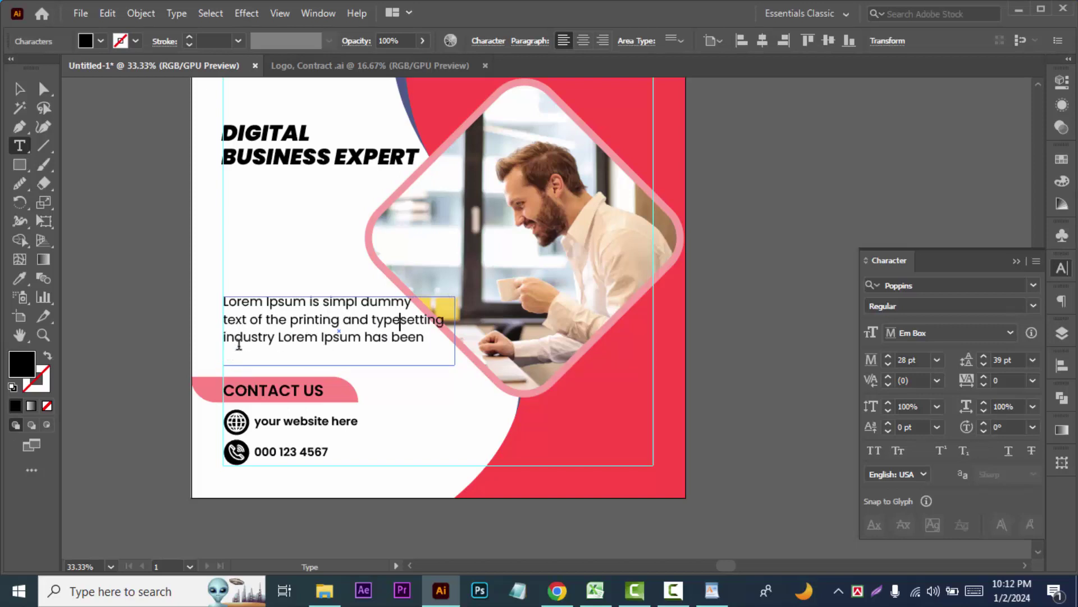
left_click(223, 317)
key("BackSpace")
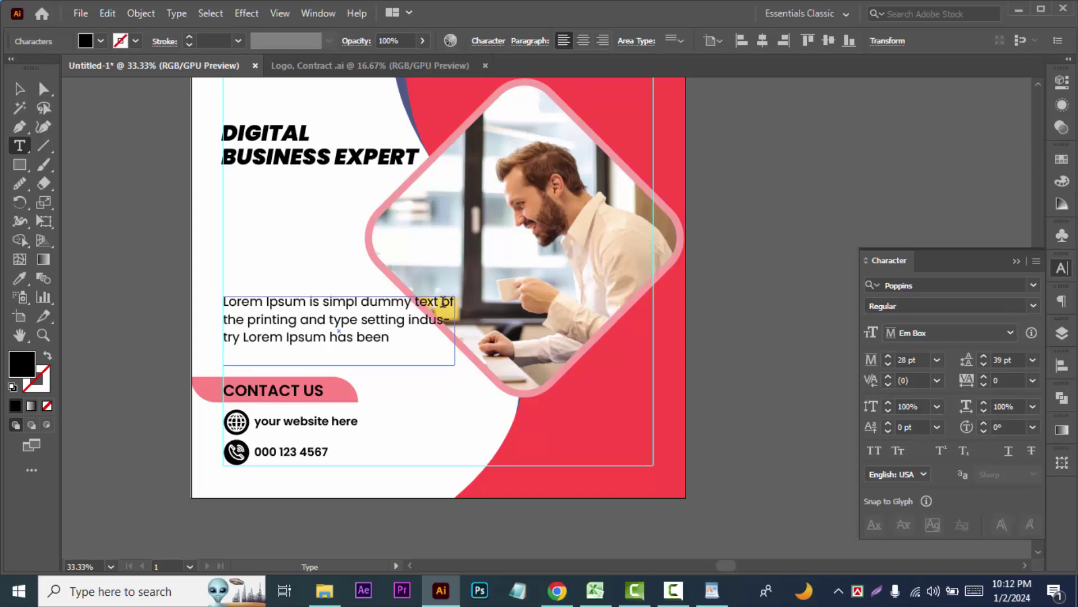
key("Return")
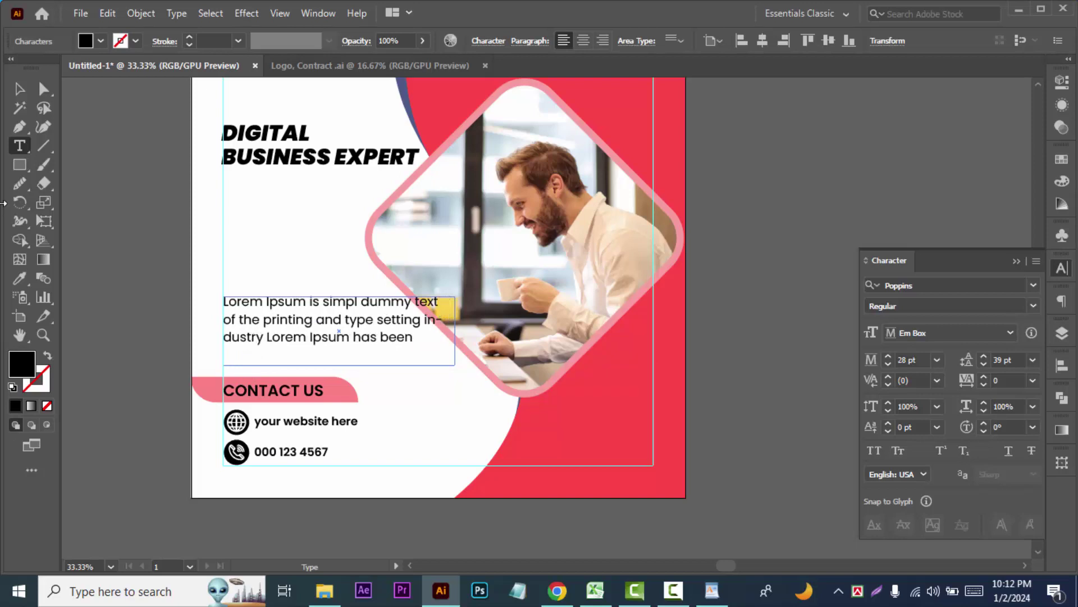
key("Escape")
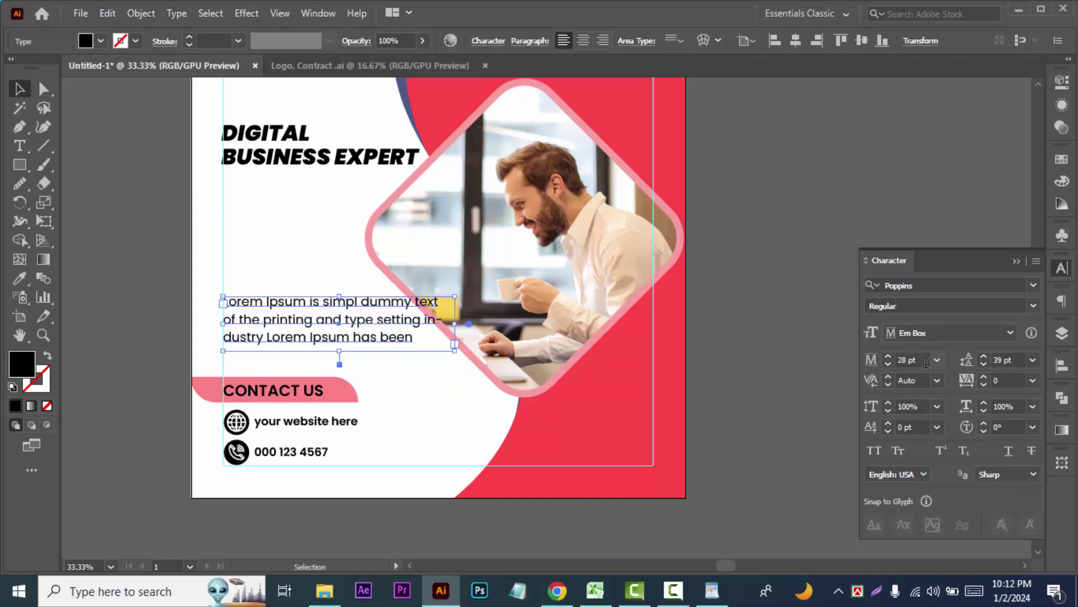
Lower the text to 25 pt, move it toward CONTACT US, and break after 'of'.
left_click(911, 360)
key("Down")
key("Down")
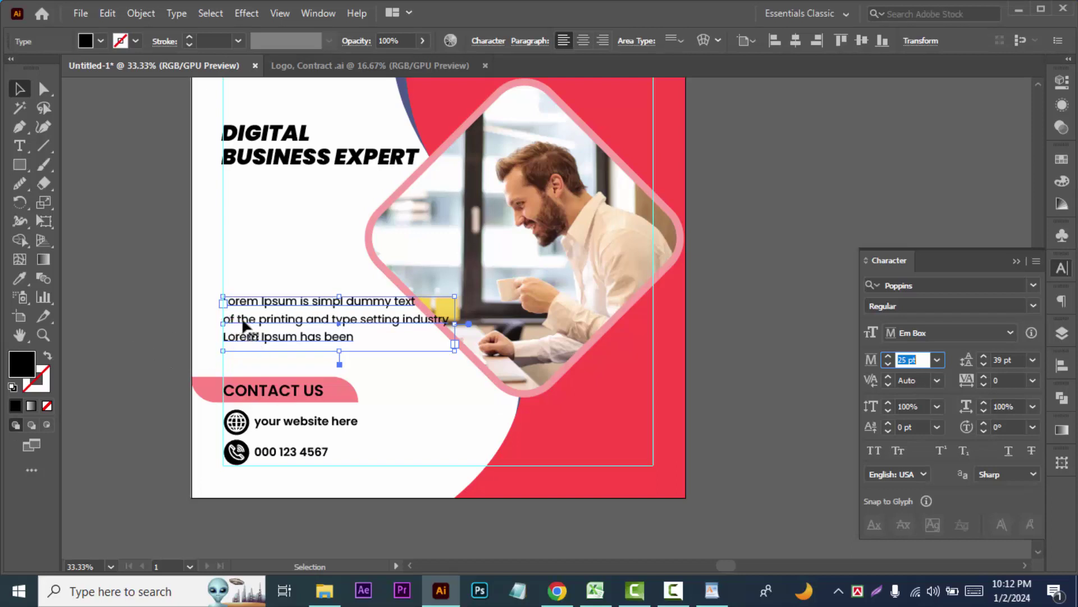
left_click_drag(243, 324, 243, 351)
left_click(20, 147)
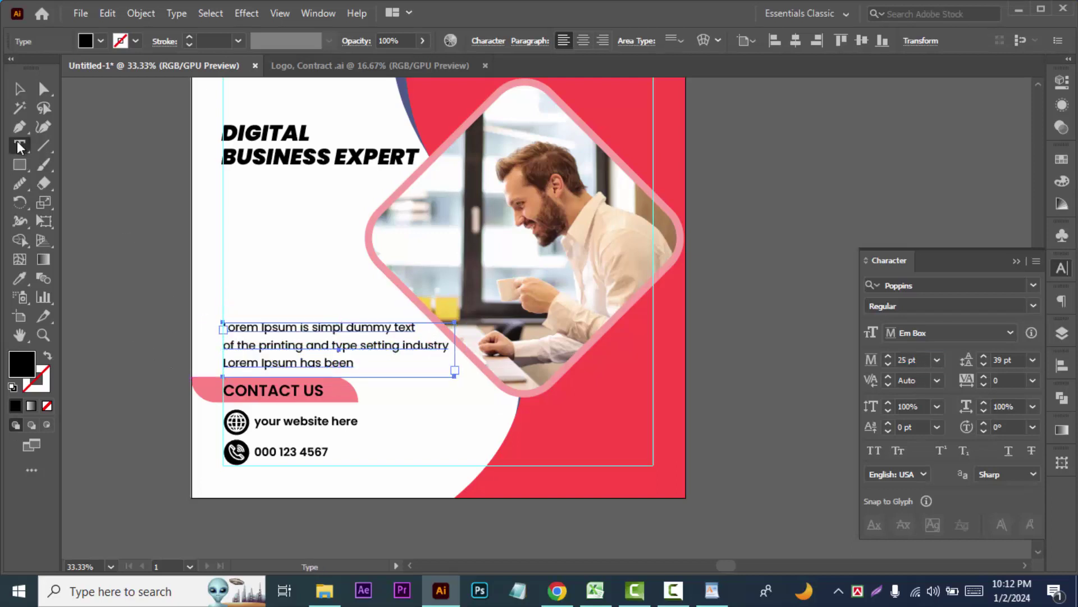
left_click(223, 342)
key("BackSpace")
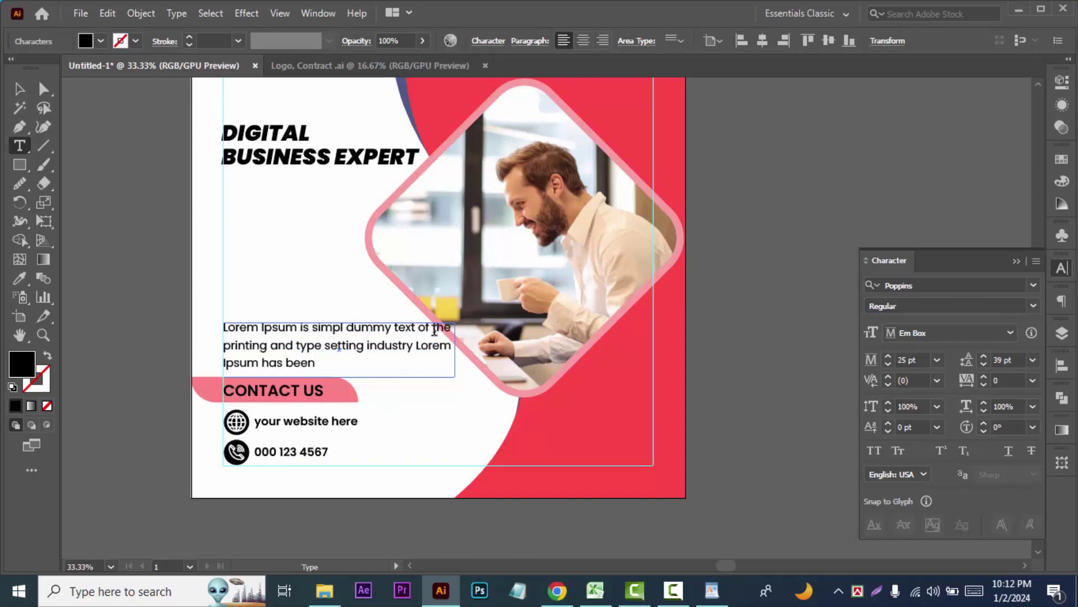
key("Return")
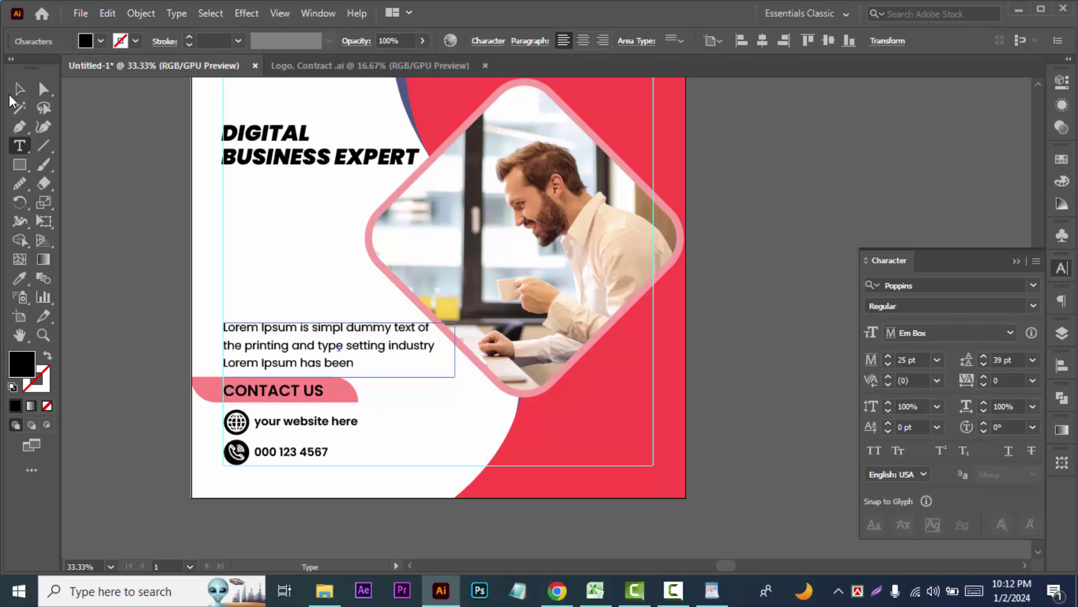
Tighten the paragraph leading to 35 pt and nudge it left and down.
left_click(19, 89)
left_click(985, 366)
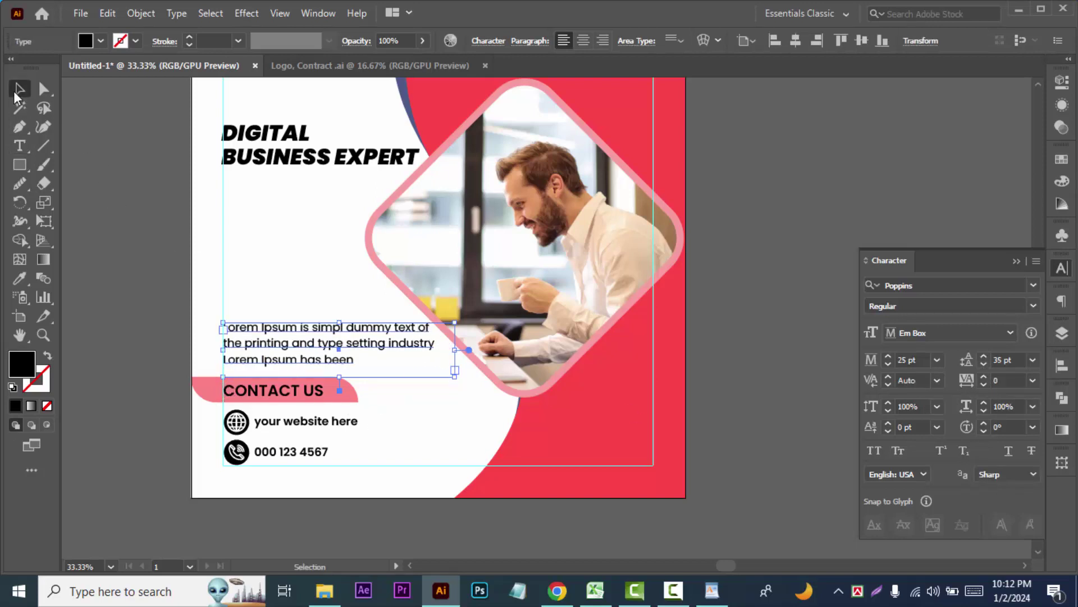
key("Left")
key("Left")
key("Left")
key("Left")
key("Left")
key("Left")
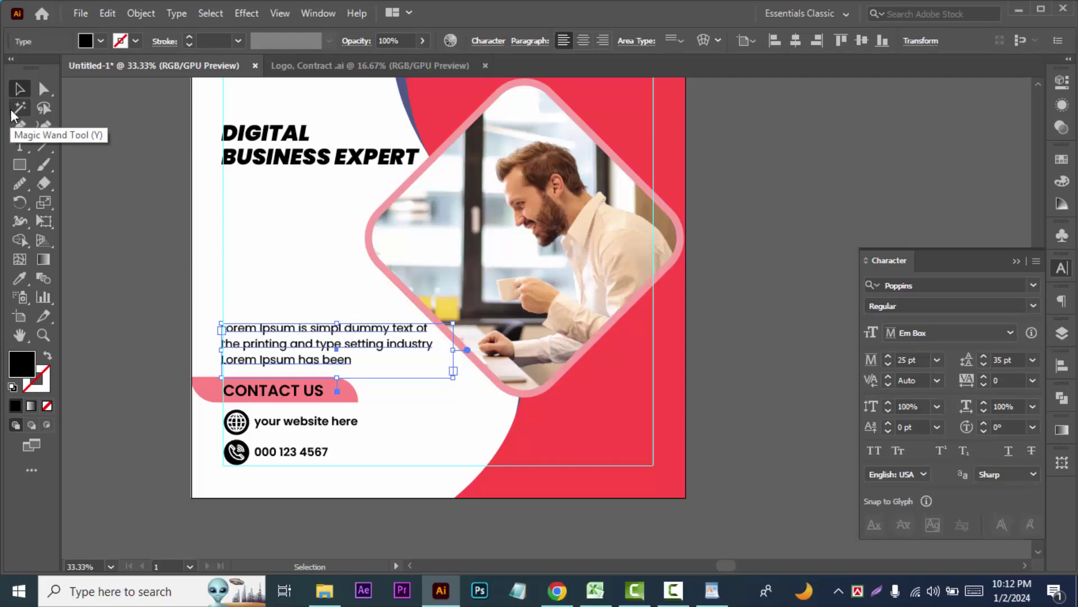
key("Down")
key("Down")
key("Down")
key("Down")
key("Down")
key("Down")
left_click(124, 240)
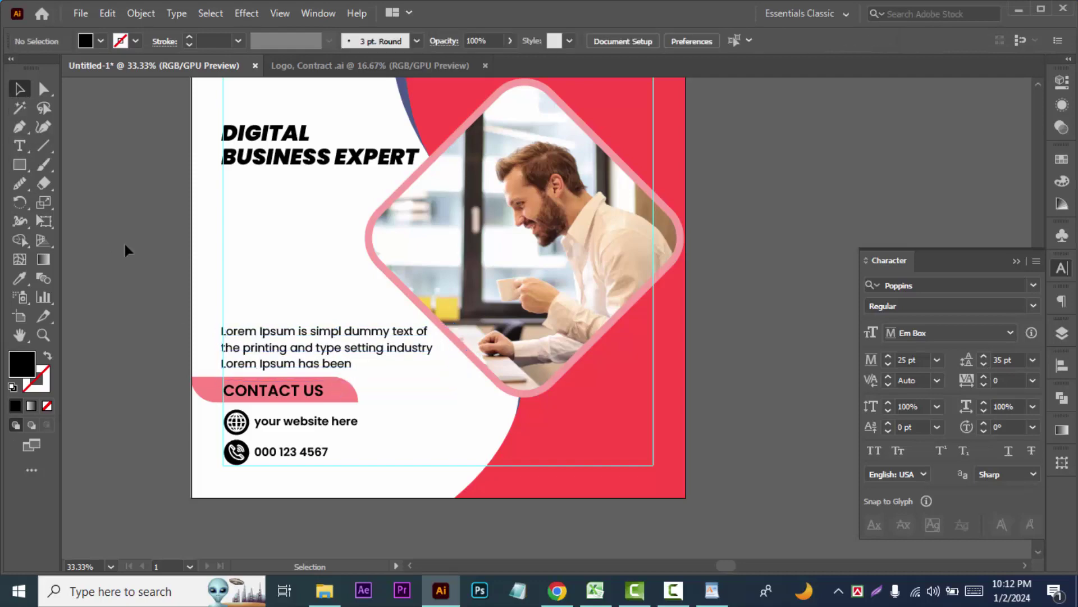
Copy 'WHY CHOOSE US?' from item 08 of the WordPad notes and return to Illustrator.
left_click(705, 601)
scroll(778, 366, "down", 8)
scroll(778, 365, "down", 4)
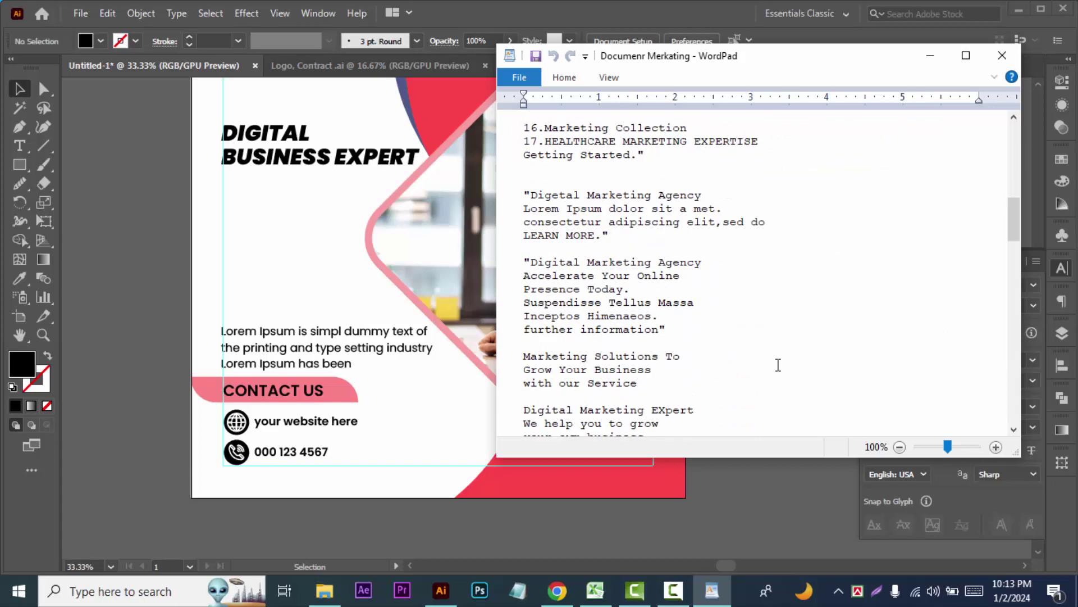
scroll(779, 362, "down", 3)
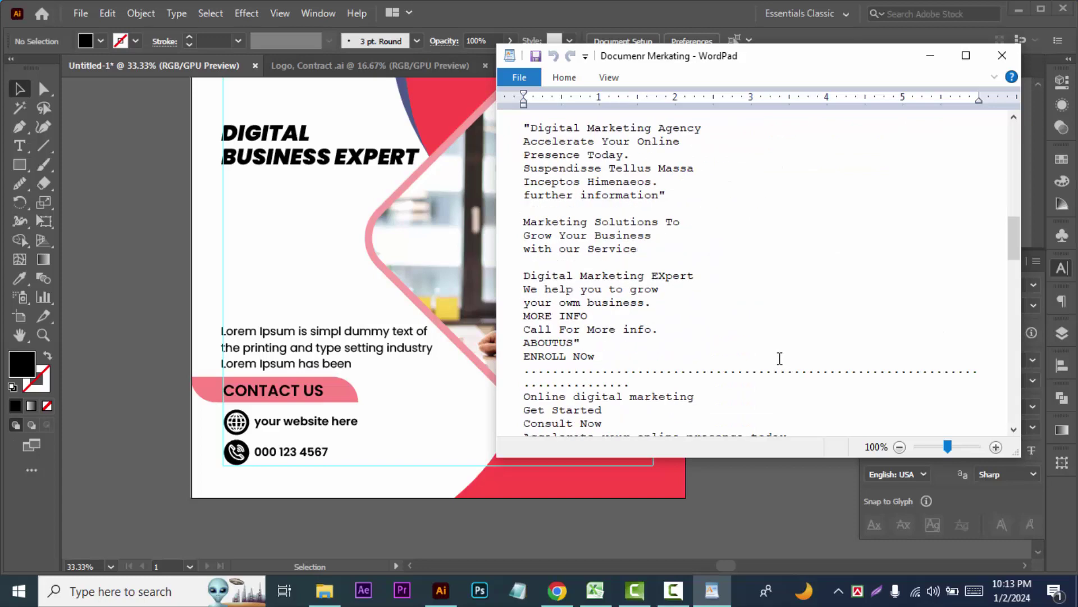
scroll(780, 358, "down", 2)
scroll(781, 357, "down", 7)
scroll(780, 357, "down", 2)
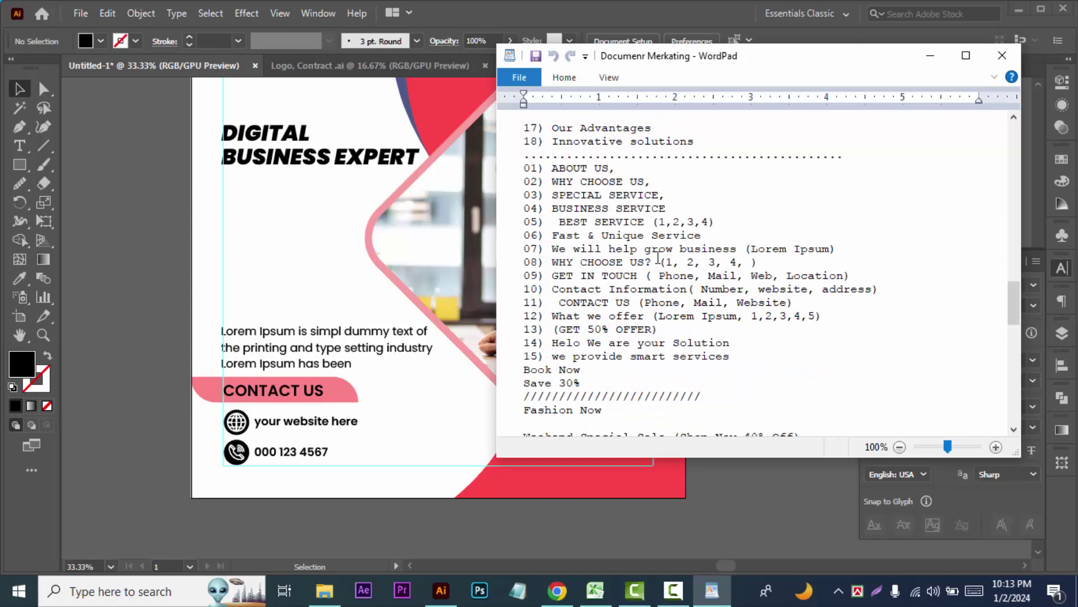
left_click_drag(655, 263, 556, 266)
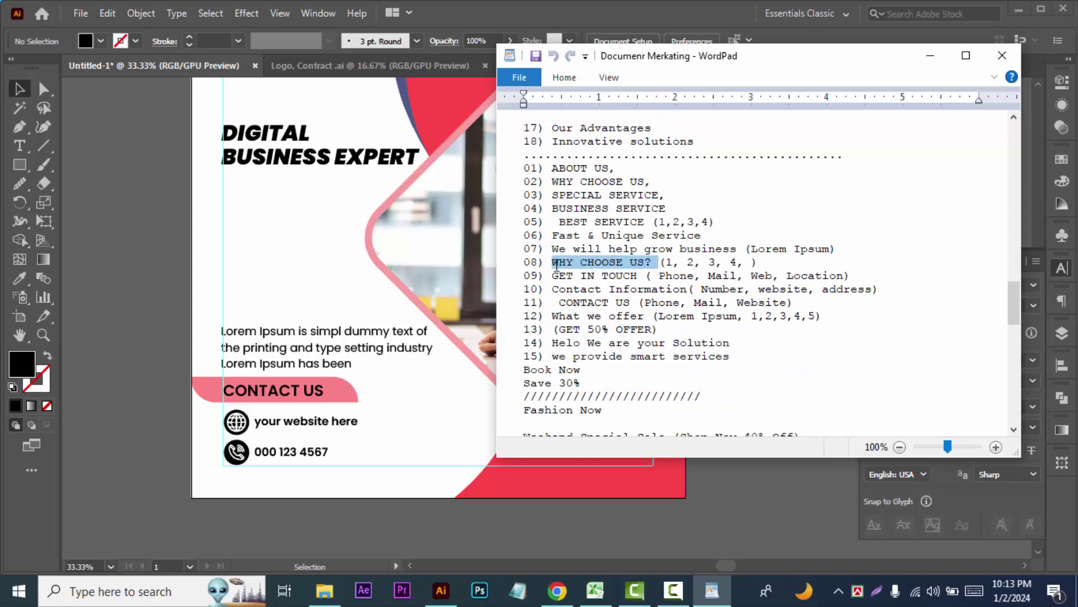
right_click(556, 266)
left_click(584, 279)
left_click(930, 56)
Paste 'WHY CHOOSE US?' as a bold heading above the Lorem Ipsum paragraph.
left_click(20, 146)
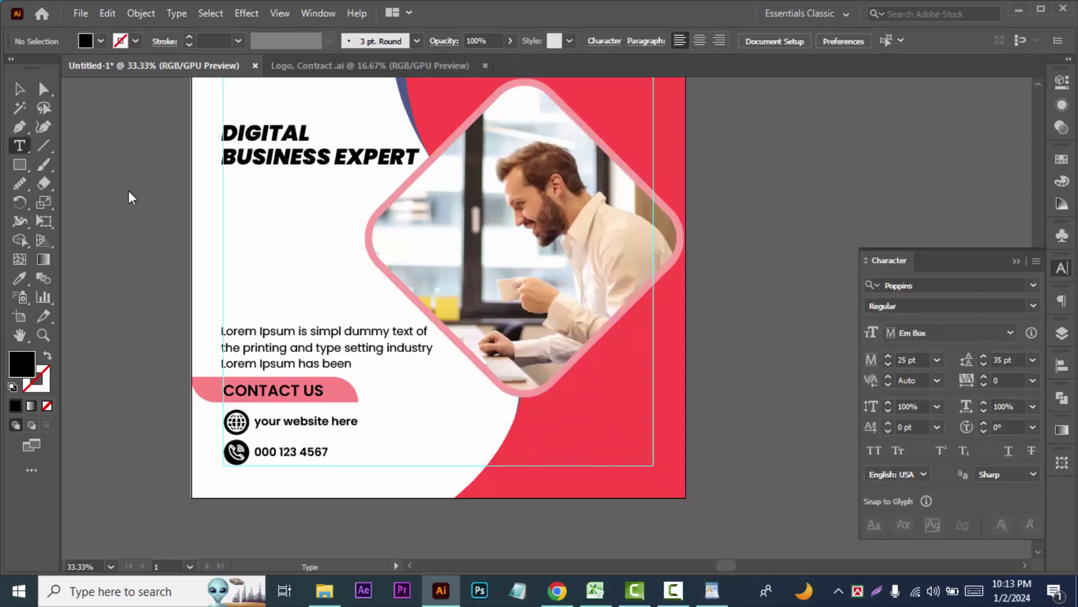
left_click(128, 191)
key("ctrl+v")
key("Escape")
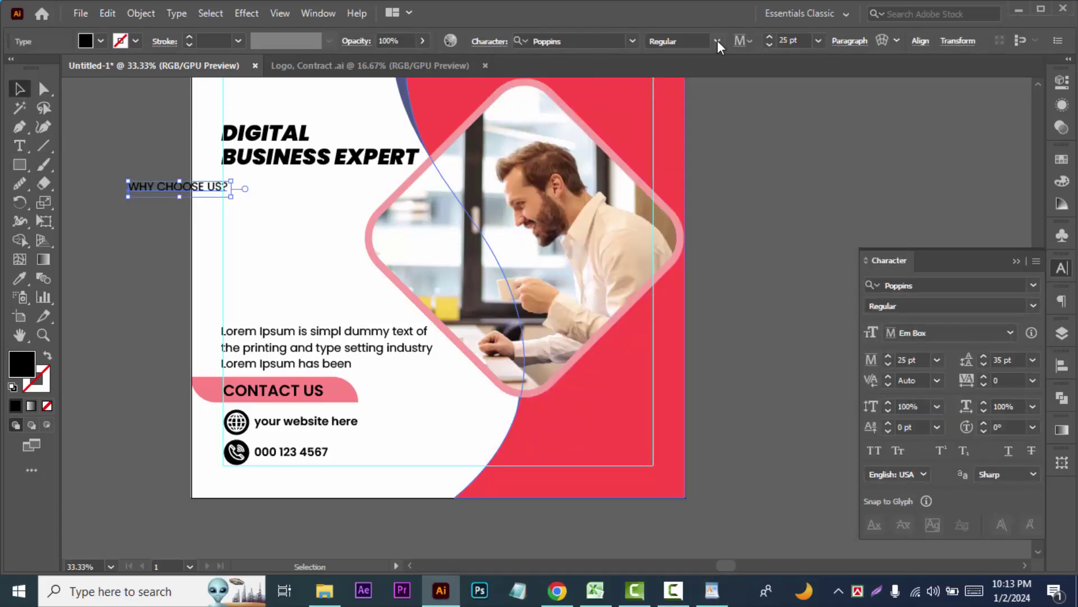
left_click(717, 40)
left_click(680, 265)
left_click_drag(200, 183, 296, 305)
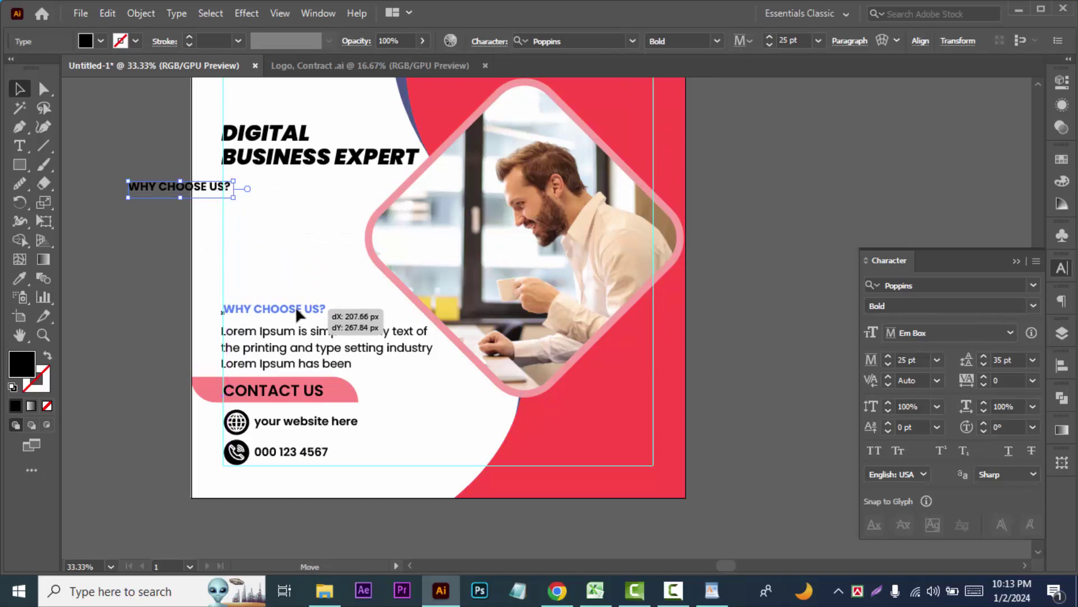
Enlarge the 'WHY CHOOSE US ?' heading to 30 pt.
key("t")
left_click(321, 308)
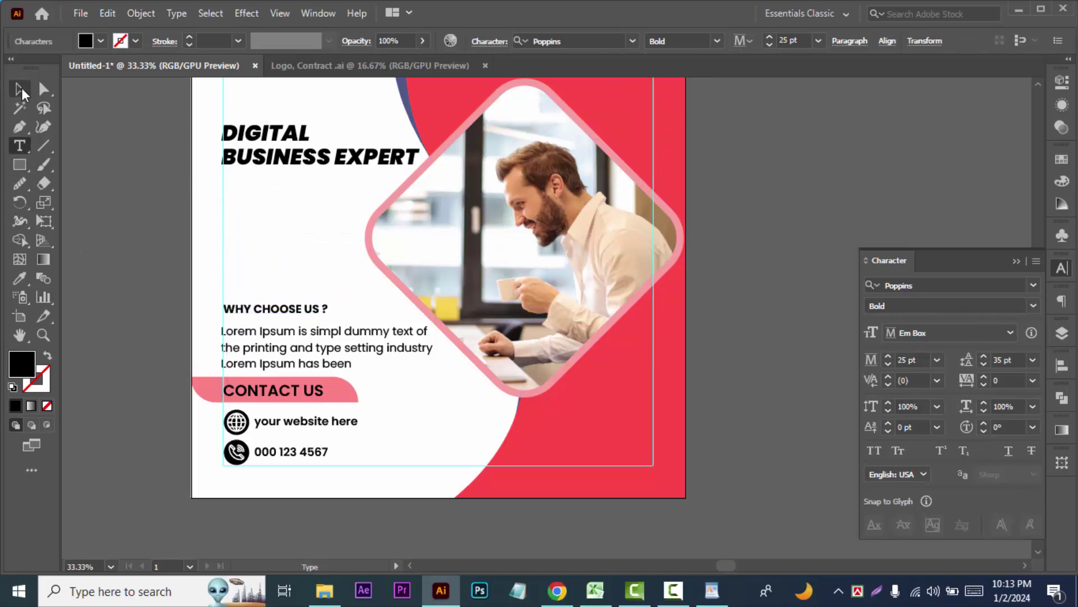
left_click(21, 90)
left_click(792, 40)
key("Up")
key("Up")
key("Up")
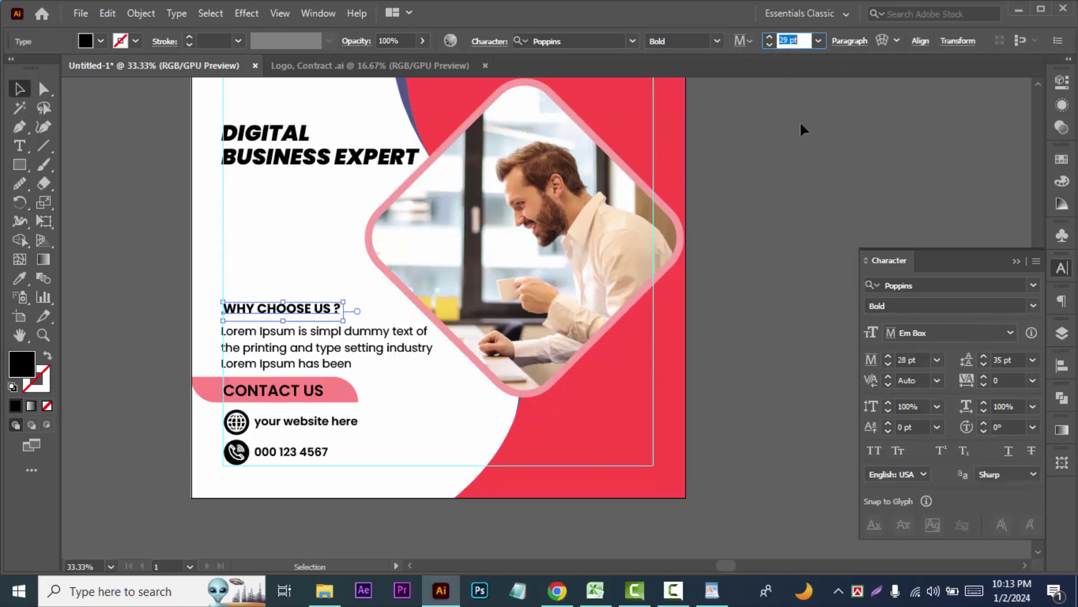
key("Up")
left_click(127, 224)
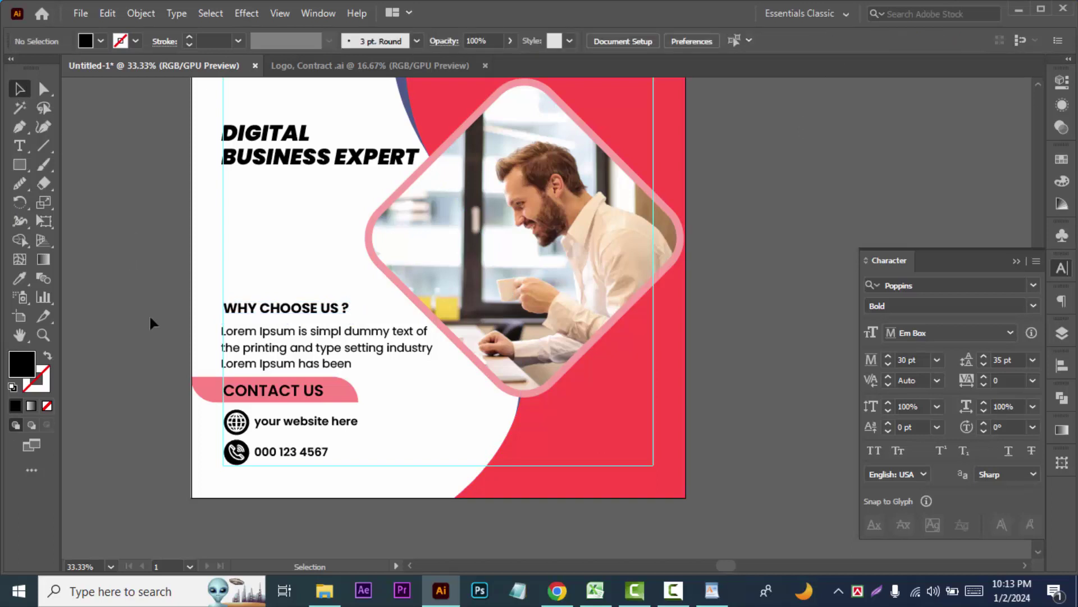
Check the CONTACT US font size, then bring the WordPad marketing notes to the front.
left_click(301, 398)
left_click(792, 41)
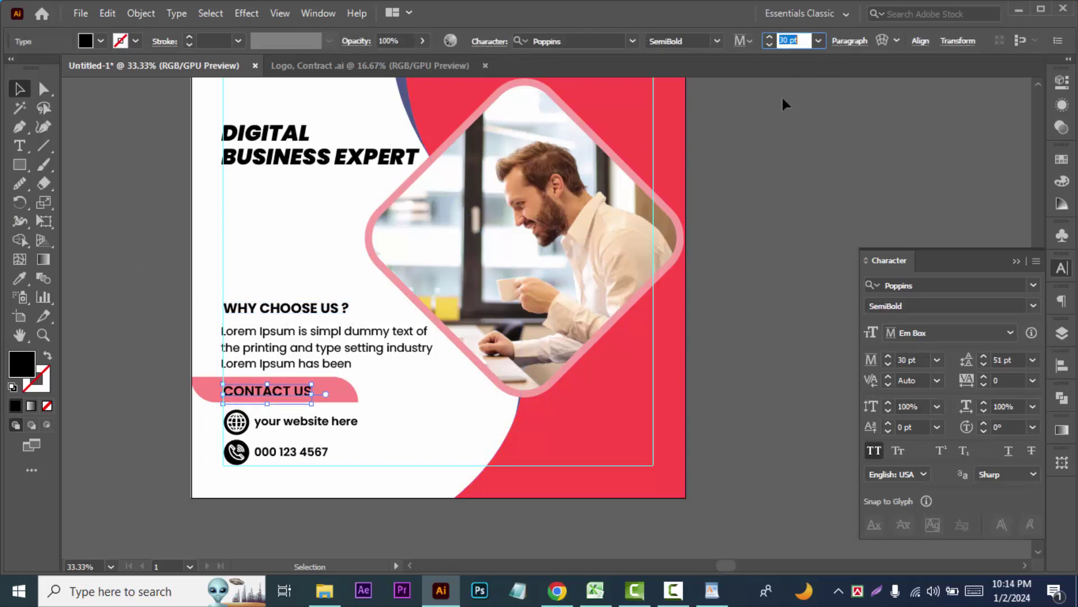
key("Escape")
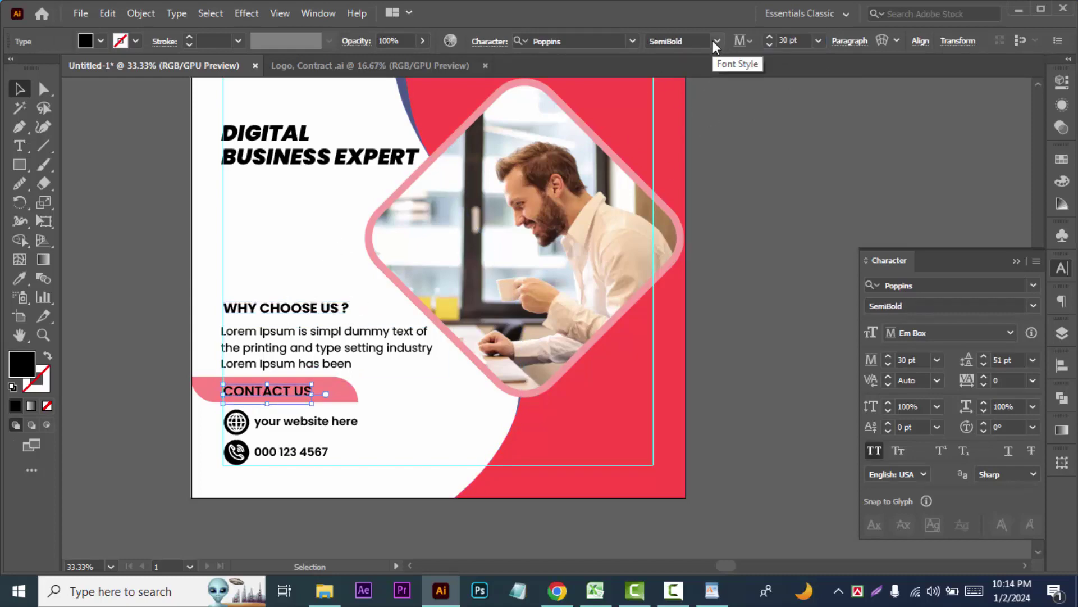
left_click(712, 590)
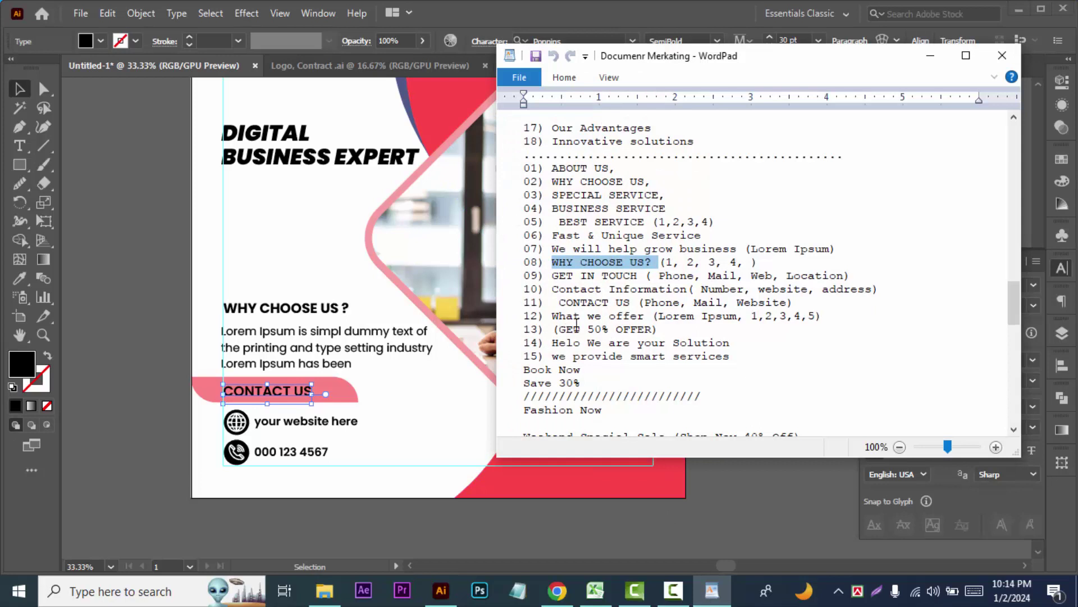
Copy the 'GET IN TOUCH' heading from the WordPad notes.
left_click_drag(642, 277, 559, 275)
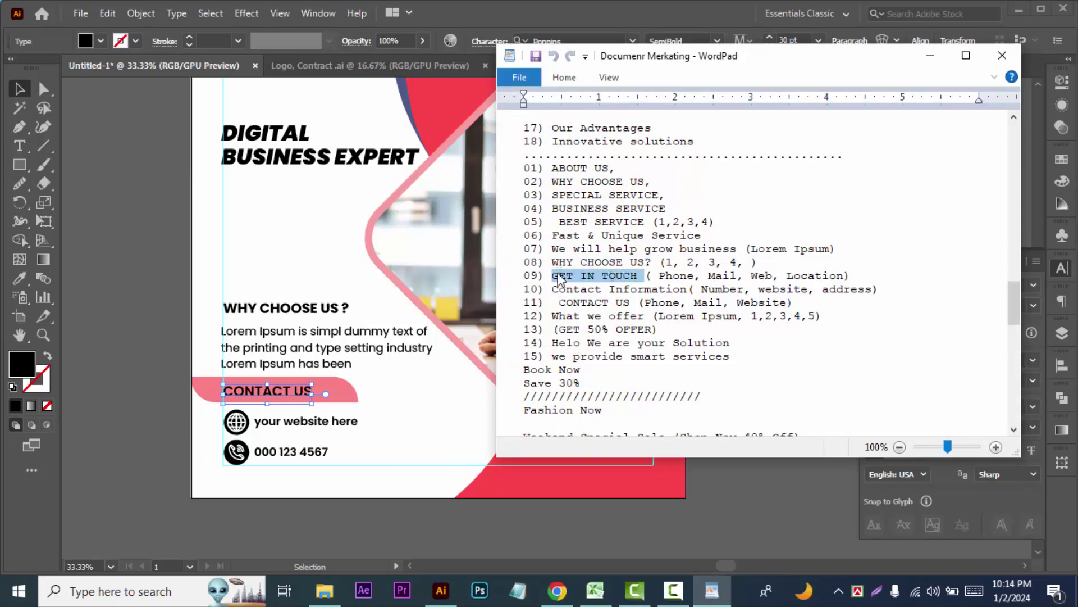
right_click(561, 275)
left_click(596, 298)
left_click(83, 182)
Replace the 'CONTACT US' label on the poster with the pasted 'GET IN TOUCH'.
left_click(19, 146)
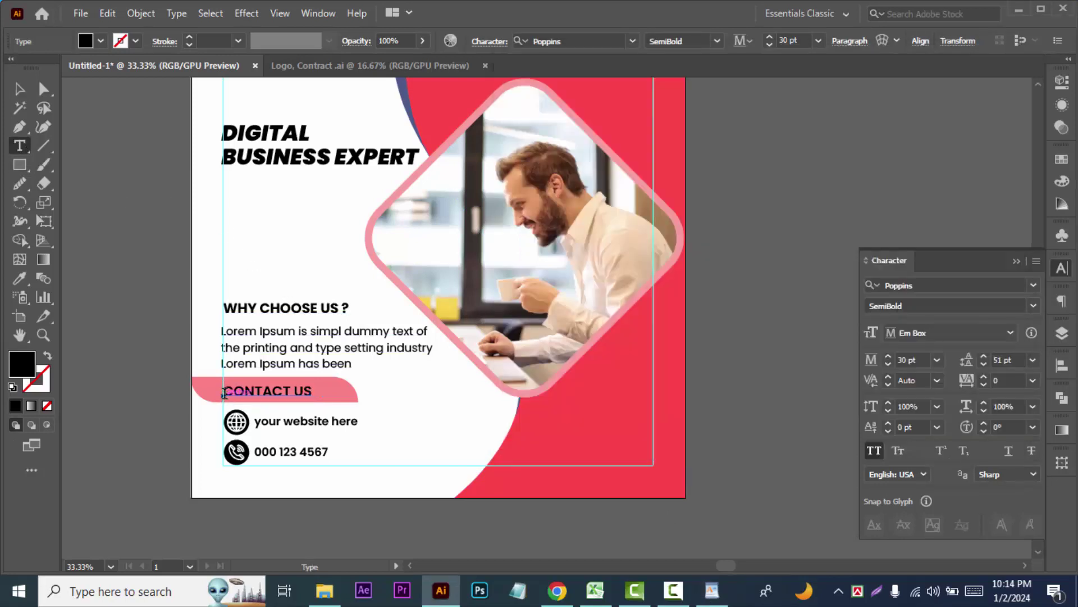
left_click_drag(223, 390, 312, 391)
right_click(310, 392)
left_click(108, 13)
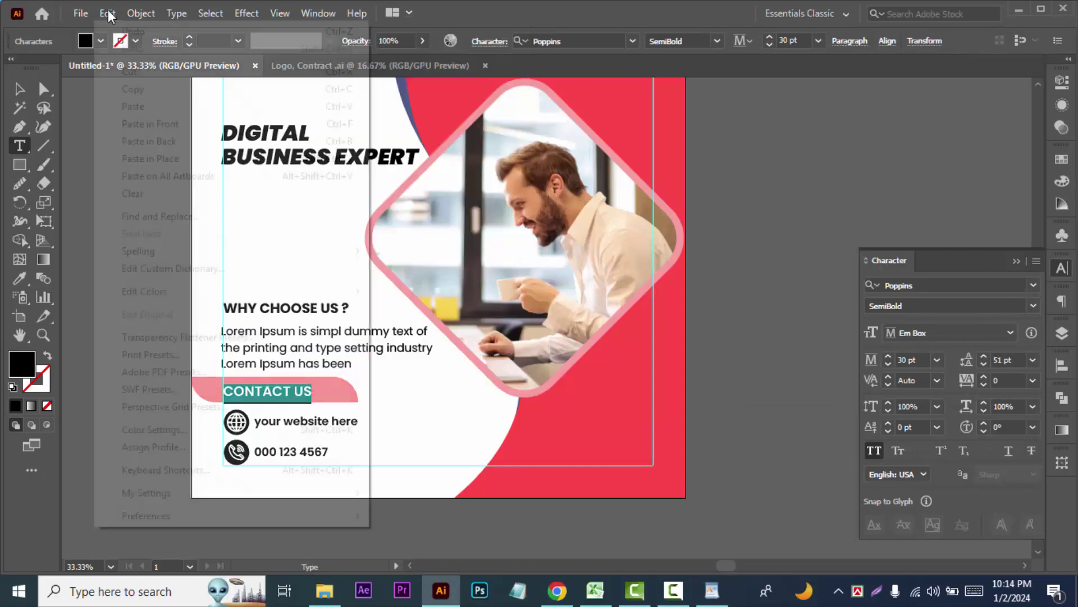
left_click(135, 108)
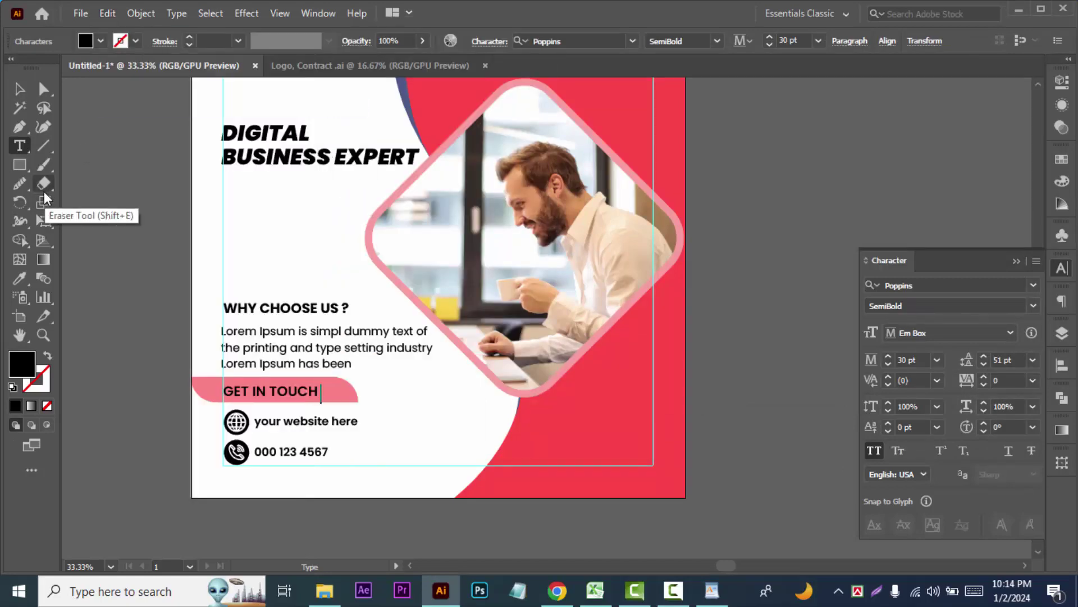
key("Escape")
key("ctrl+equal")
key("ctrl+equal")
key("ctrl+equal")
Delete the rounded pink shape behind 'GET IN TOUCH'.
left_click(527, 287)
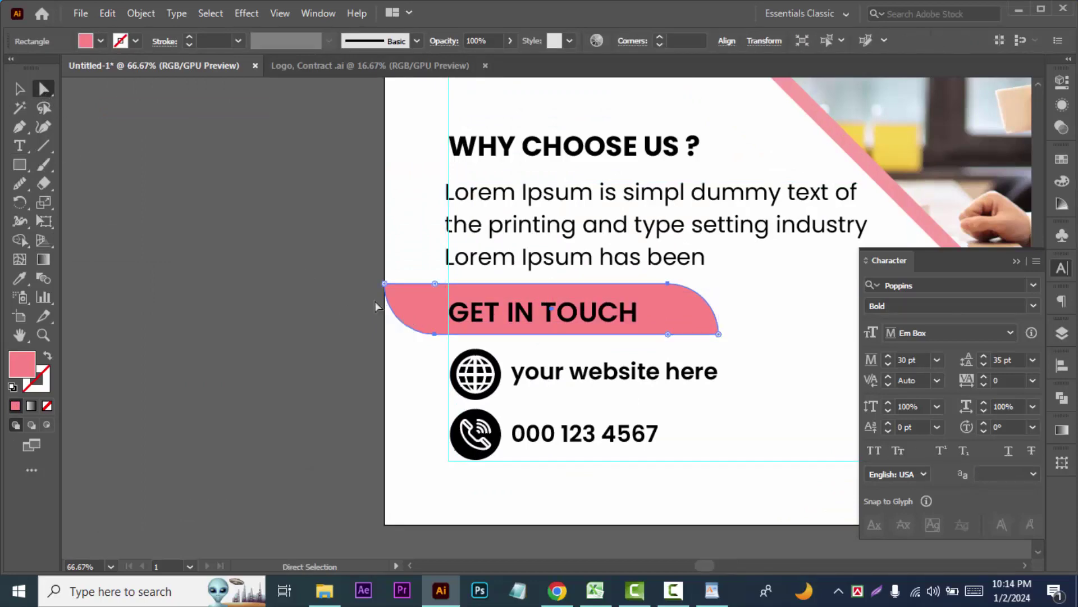
key("ctrl+equal")
key("ctrl+equal")
key("ctrl+equal")
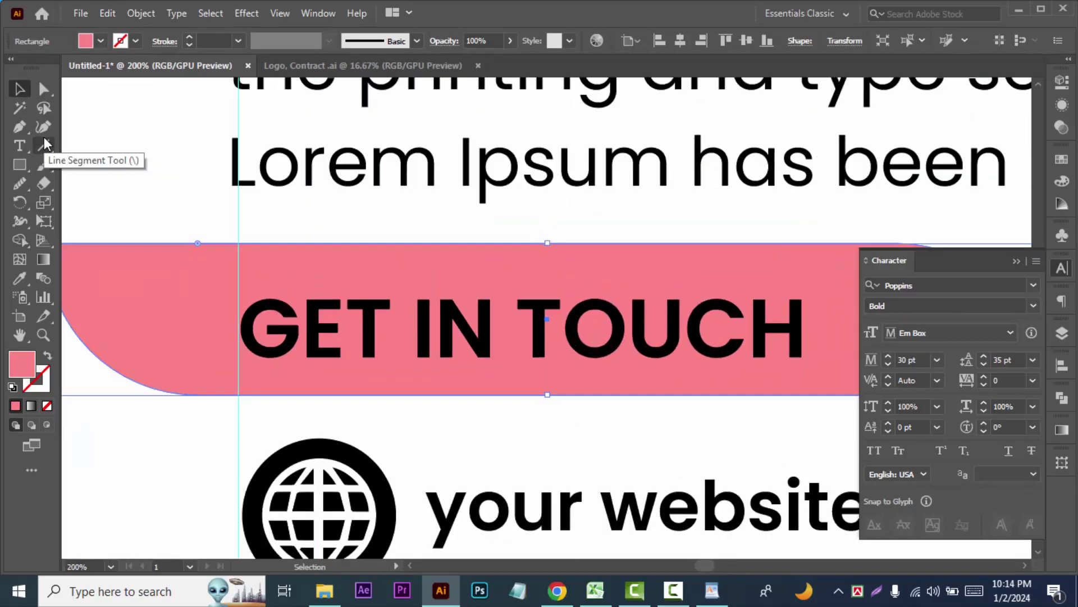
left_click_drag(548, 393, 556, 367)
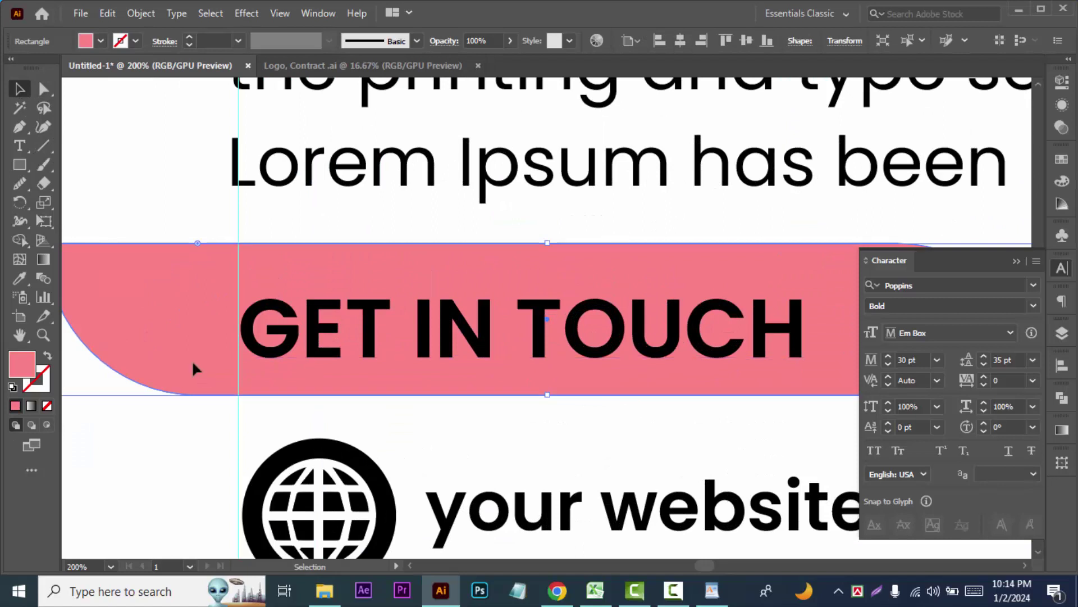
key("ctrl+minus")
key("ctrl+minus")
key("a")
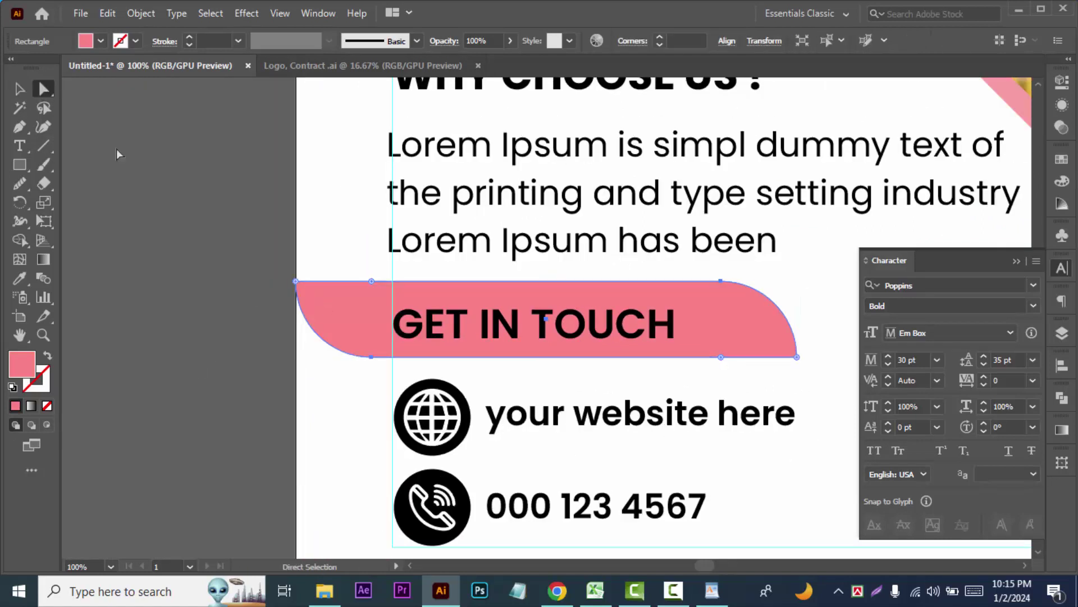
left_click(371, 357)
left_click_drag(331, 358, 298, 366)
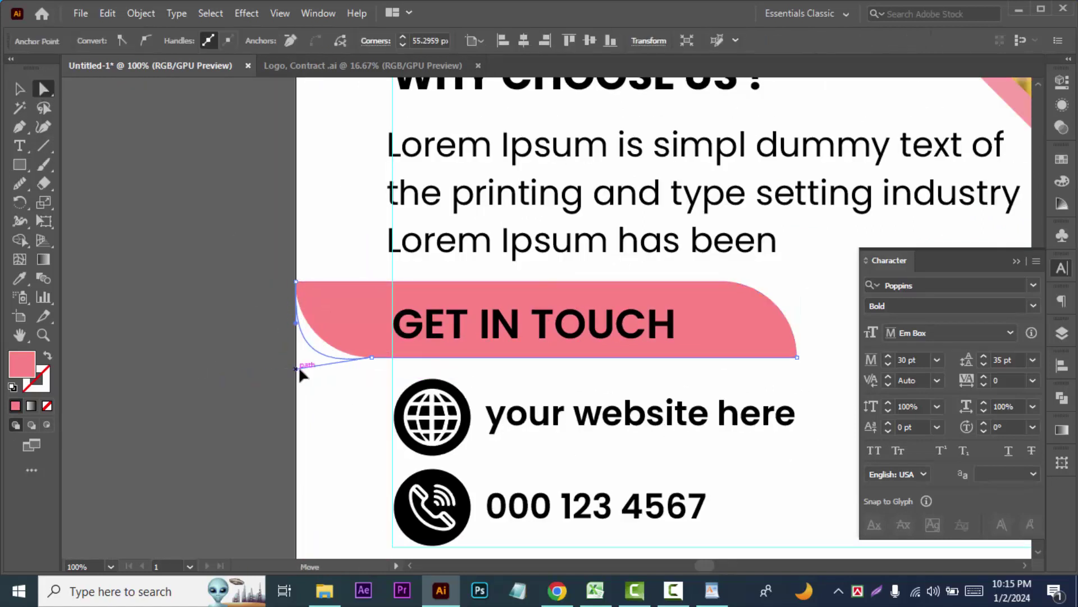
key("Delete")
key("Delete")
Draw a flat 309.32 × 31.68 px pink rectangle across the 'GET IN TOUCH' line.
left_click(20, 165)
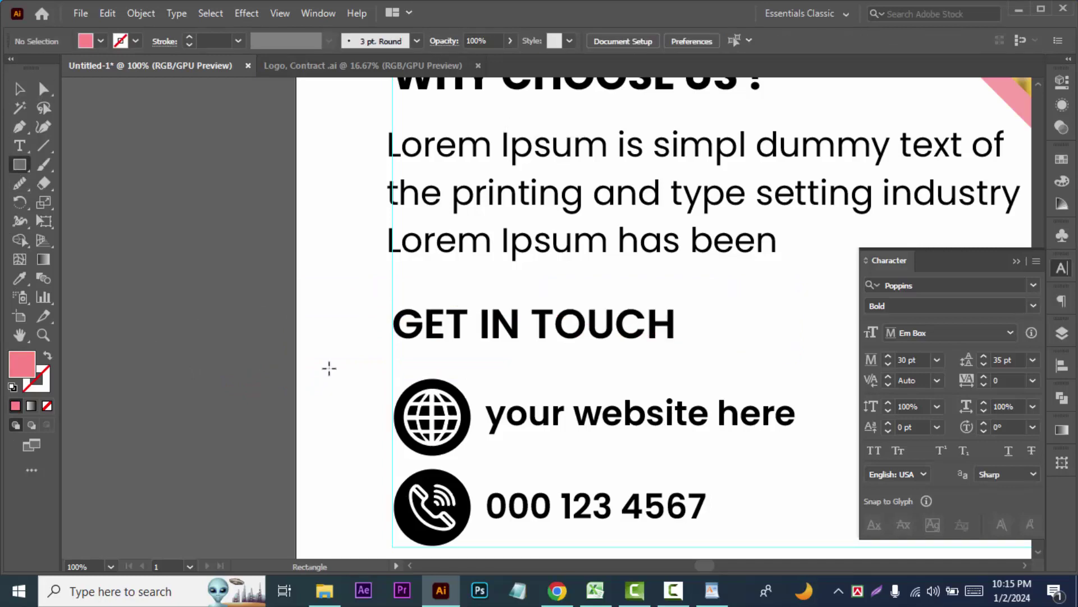
left_click_drag(298, 306, 721, 349)
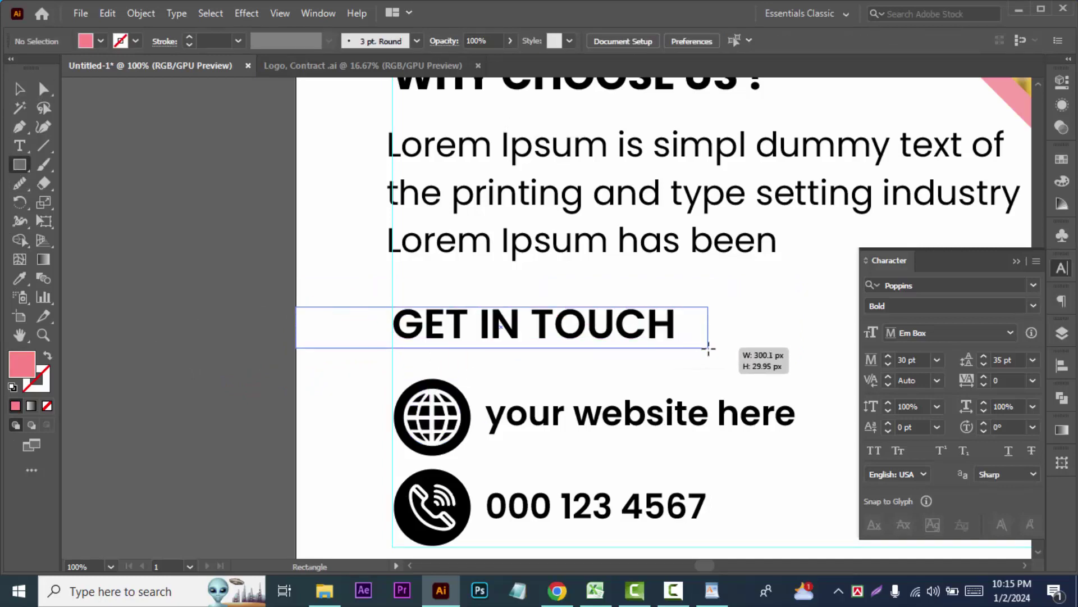
key("ctrl+minus")
key("ctrl+minus")
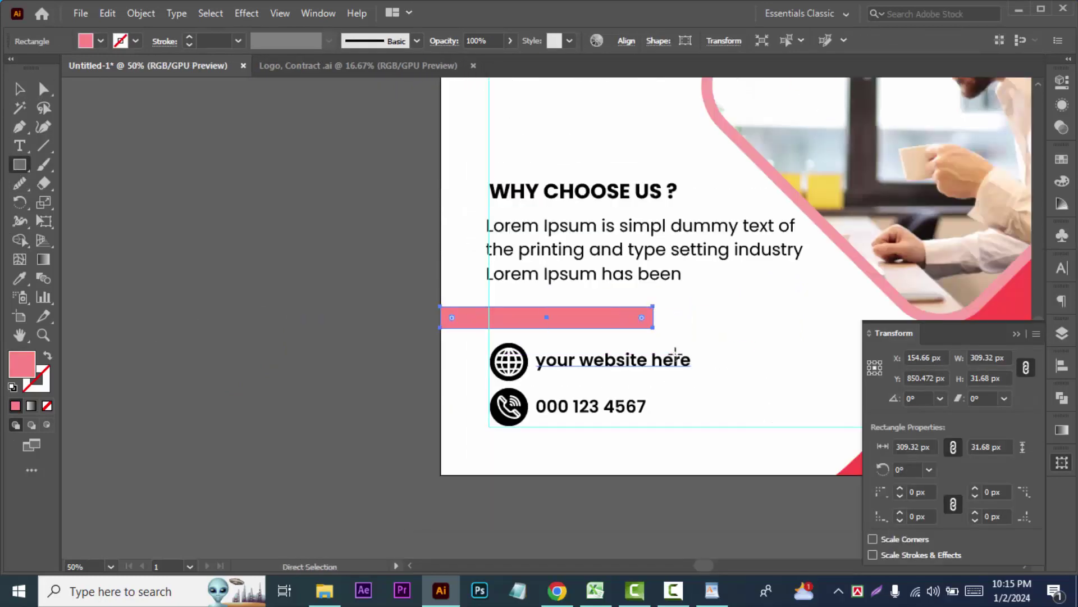
Move the pink rectangle below the 'GET IN TOUCH' text in the Layers panel.
key("ctrl+minus")
left_click(19, 89)
left_click_drag(335, 328, 166, 390)
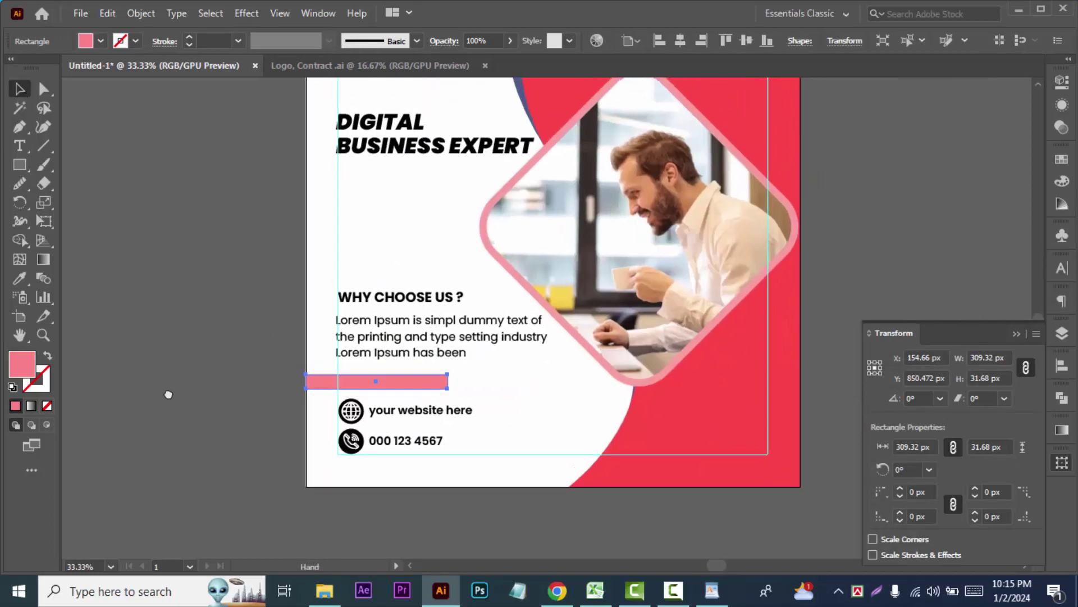
left_click(1061, 331)
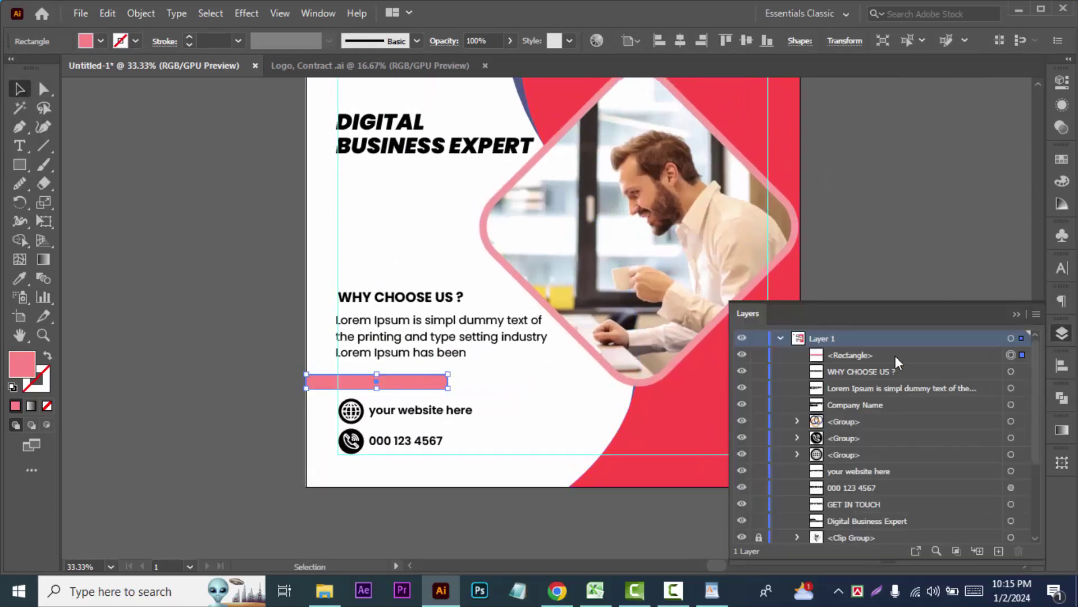
left_click_drag(896, 356, 898, 513)
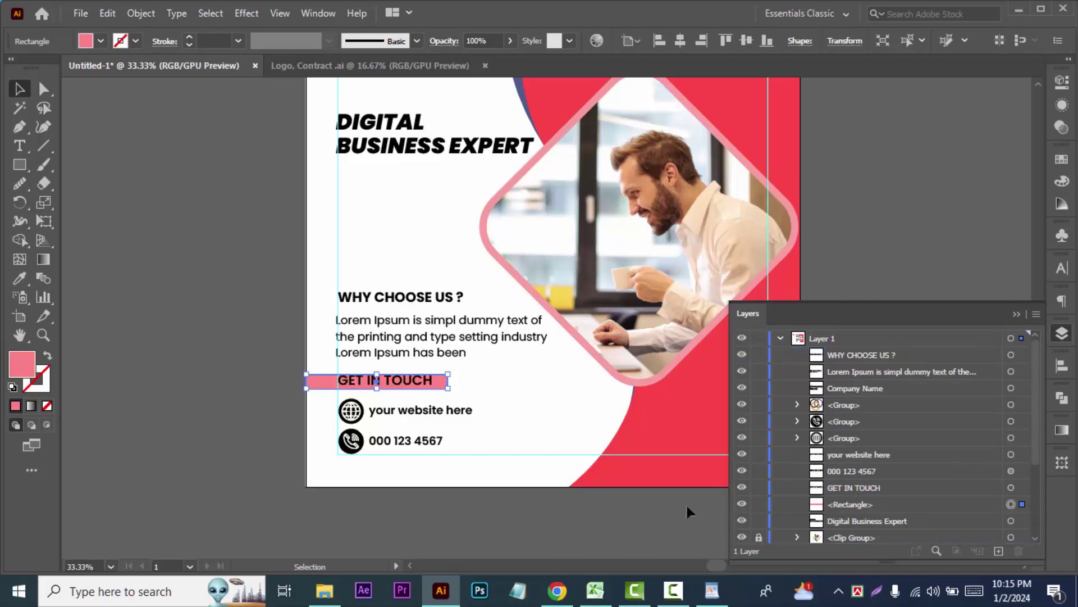
Make the pink bar slightly taller and duplicate it behind 'WHY CHOOSE US ?'.
key("ctrl+plus")
scroll(202, 339, "right", 3)
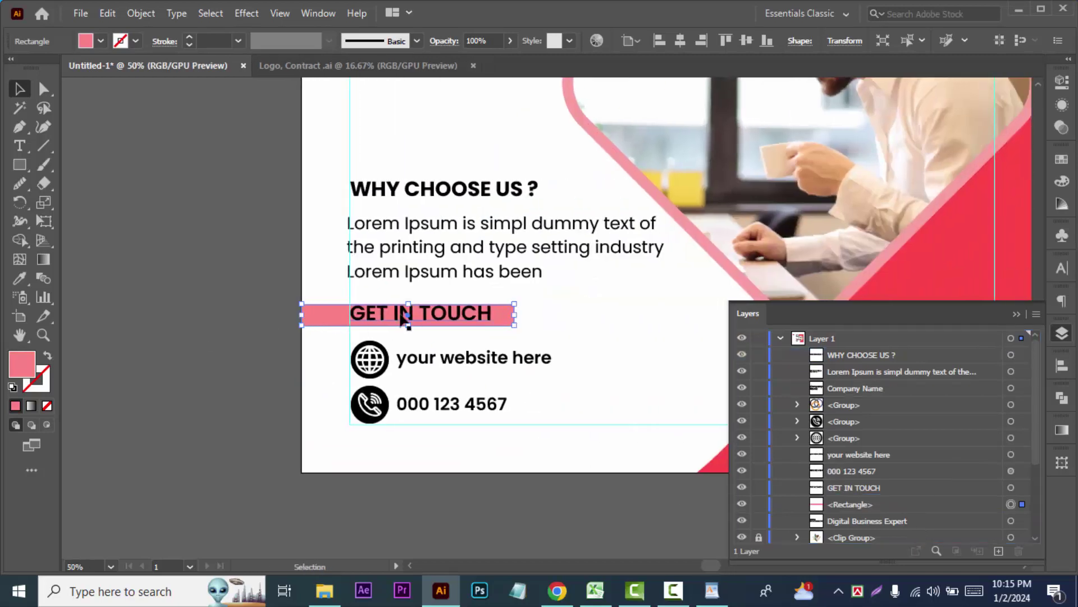
left_click_drag(408, 304, 409, 298)
left_click(205, 328)
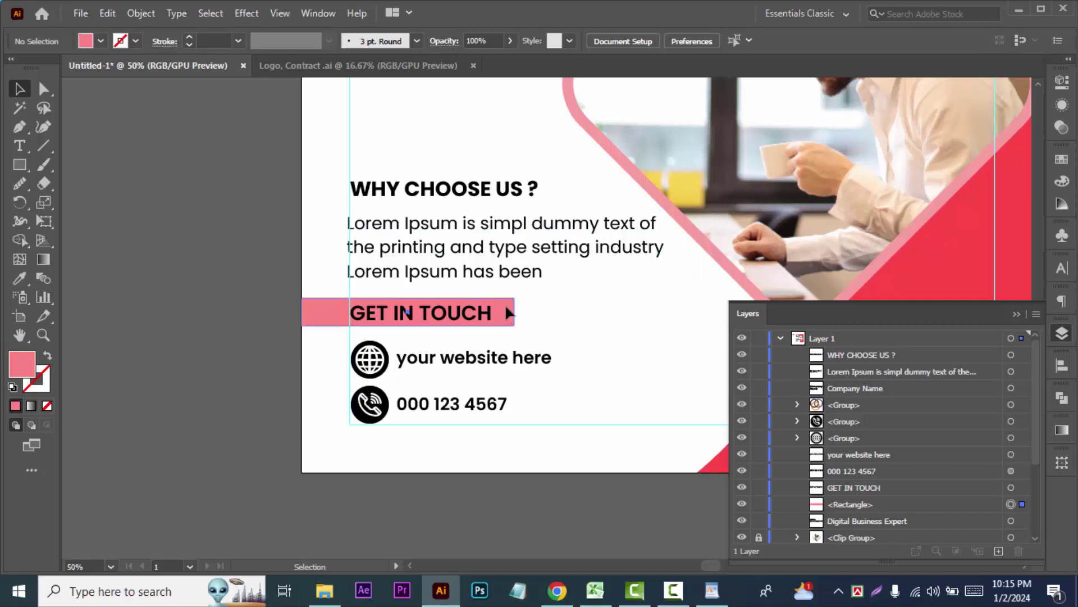
mouse_move(508, 318)
left_mouse_down()
mouse_move(517, 192)
mouse_move(556, 189)
left_mouse_up()
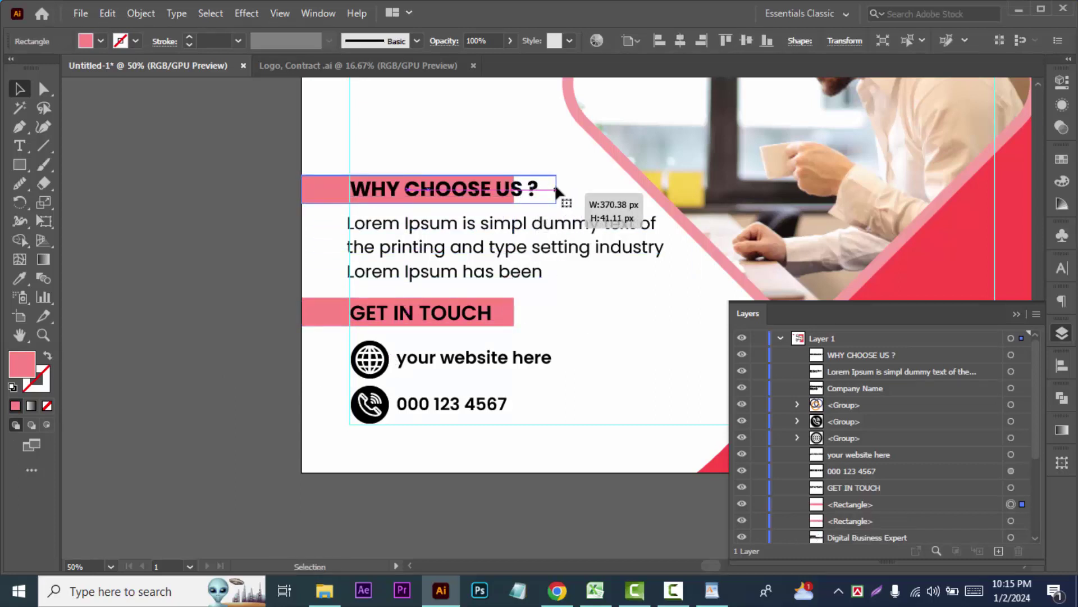
Try widening the GET IN TOUCH pink bar, then undo both bar widenings.
left_click(510, 318)
left_click_drag(515, 312, 556, 312)
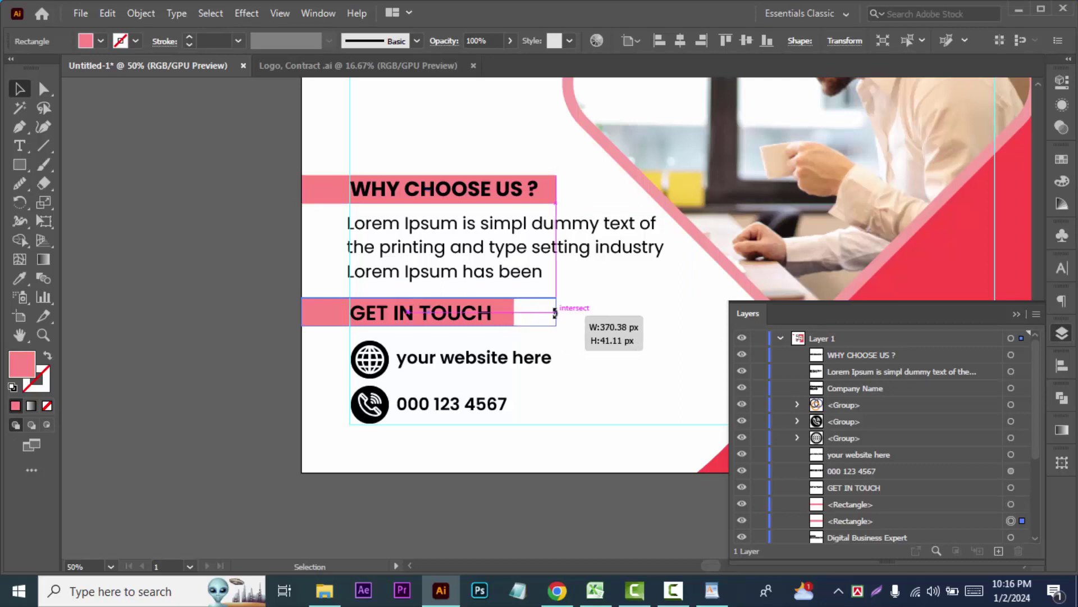
left_click(171, 322)
key("ctrl+minus")
key("ctrl+minus")
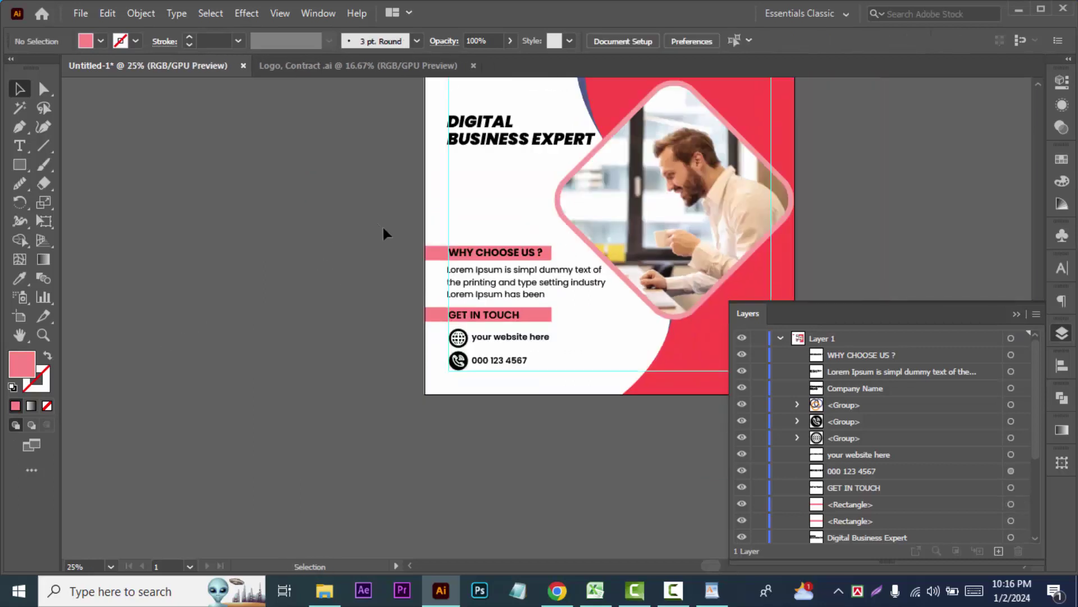
left_click_drag(417, 275, 417, 275)
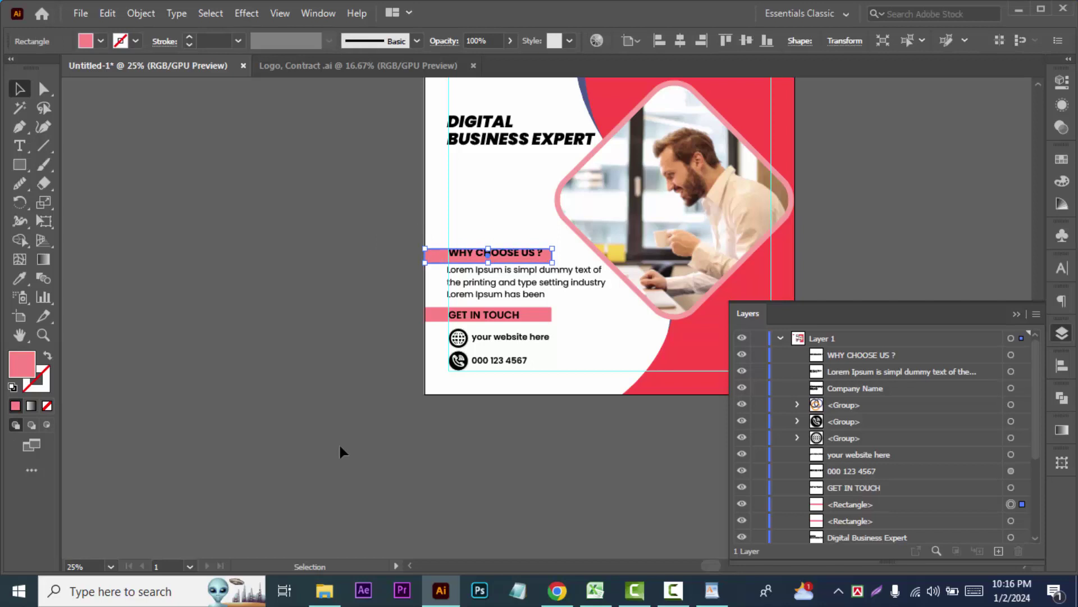
key("ctrl+z")
key("ctrl+z")
key("ctrl+z")
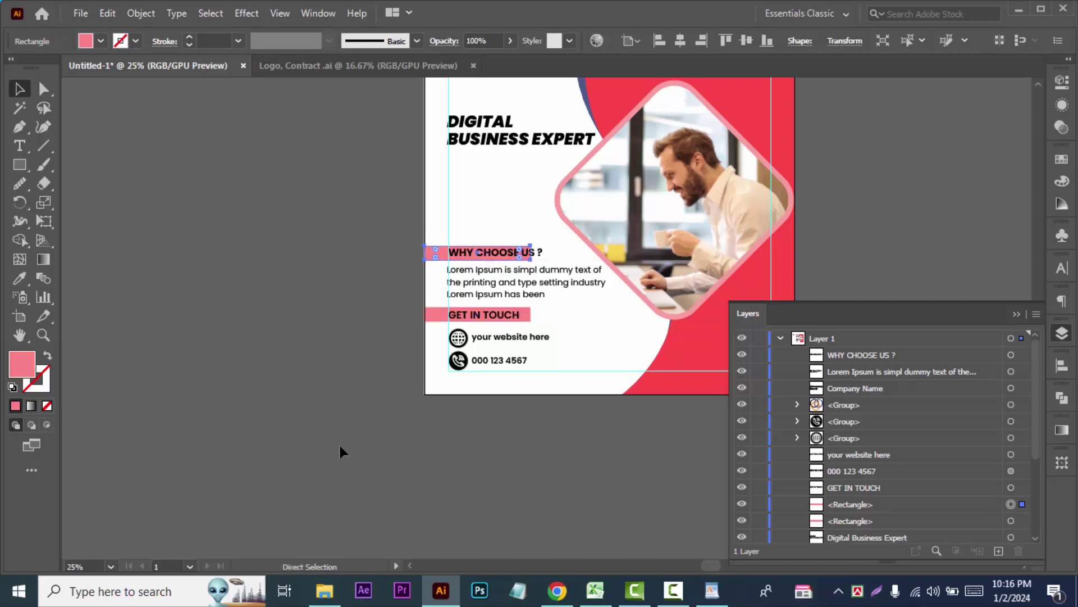
key("ctrl+z")
Nudge the WHY CHOOSE US ? heading and its pink bar into alignment.
left_click(423, 237)
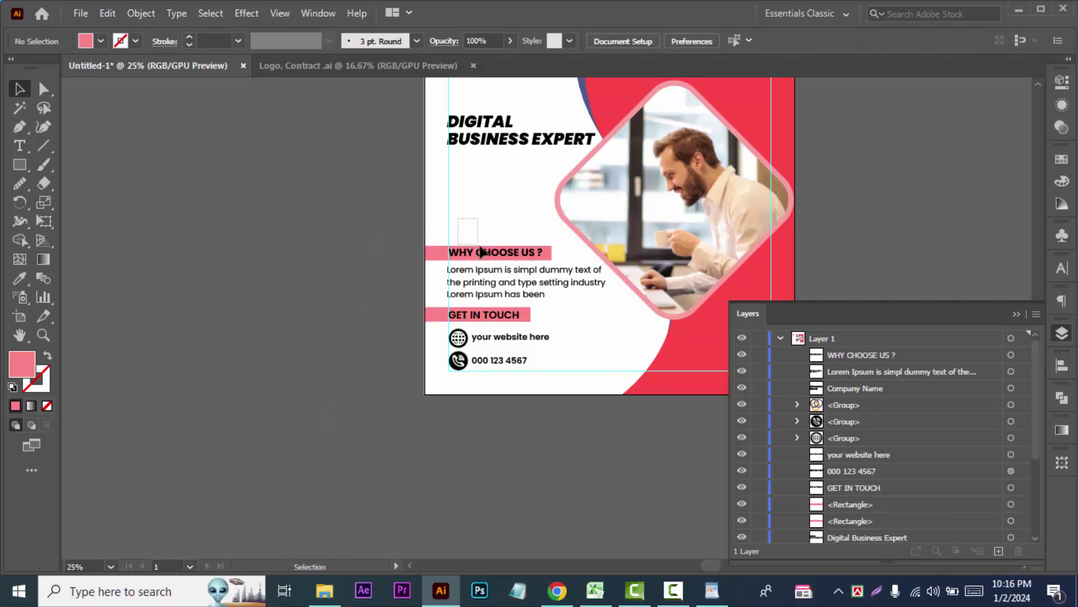
left_click_drag(479, 248, 491, 264)
key("shift+Down")
key("shift+Down")
key("shift+Down")
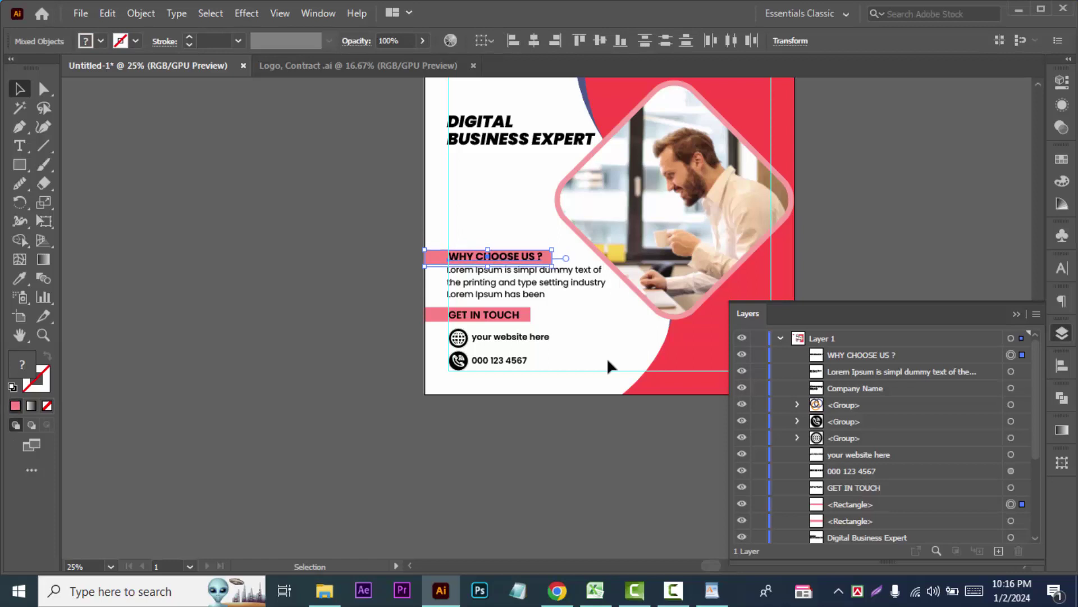
left_click(431, 259)
key("ctrl+equal")
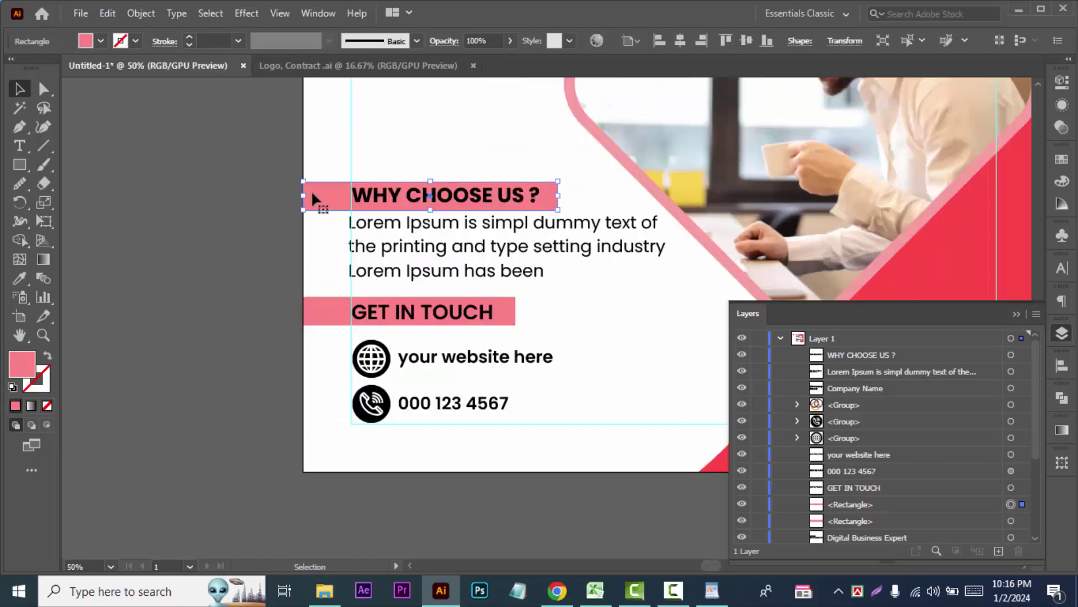
key("Up")
key("Up")
Stretch the GET IN TOUCH pink bar to the WHY CHOOSE US ? bar's width.
left_click(272, 349)
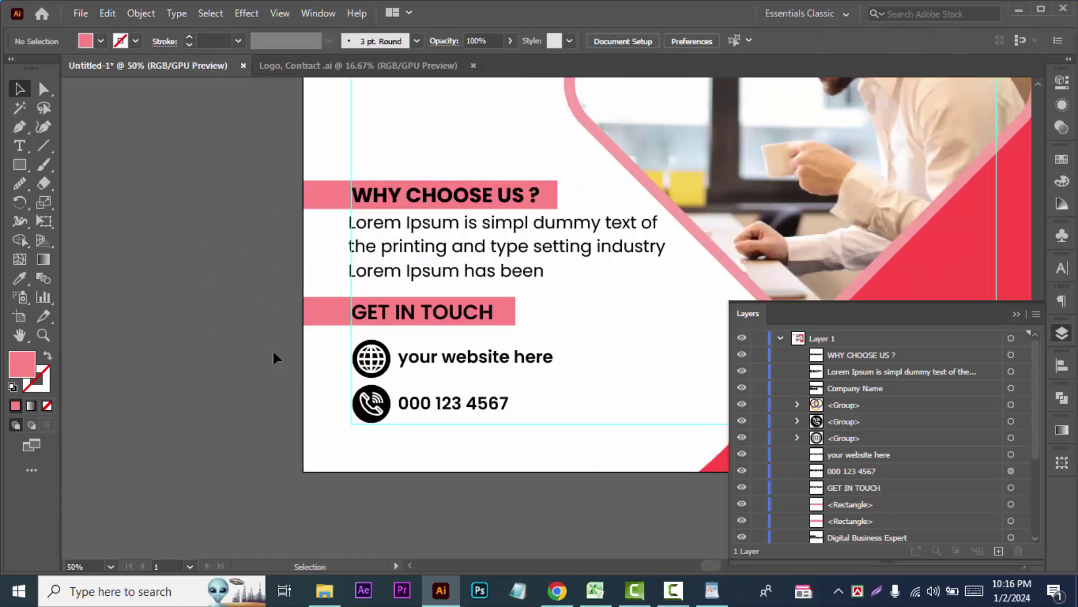
left_click_drag(273, 358, 329, 317)
left_click_drag(517, 312, 558, 312)
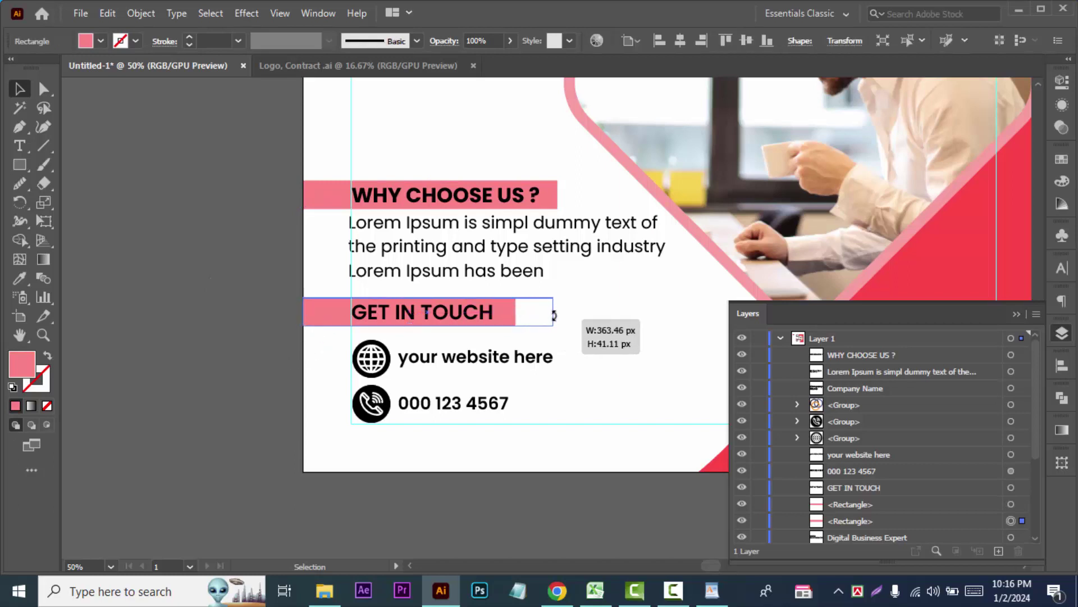
left_click(248, 386)
left_click(797, 421)
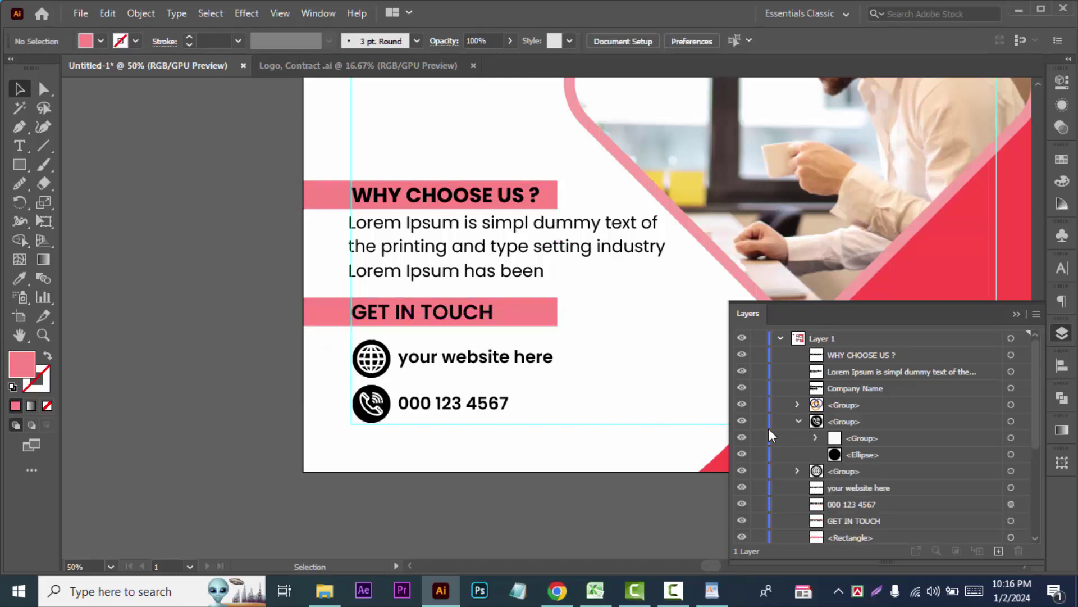
Turn the phone icon's circle into an unfilled 1 pt outline ring.
left_click(1011, 455)
left_click(48, 357)
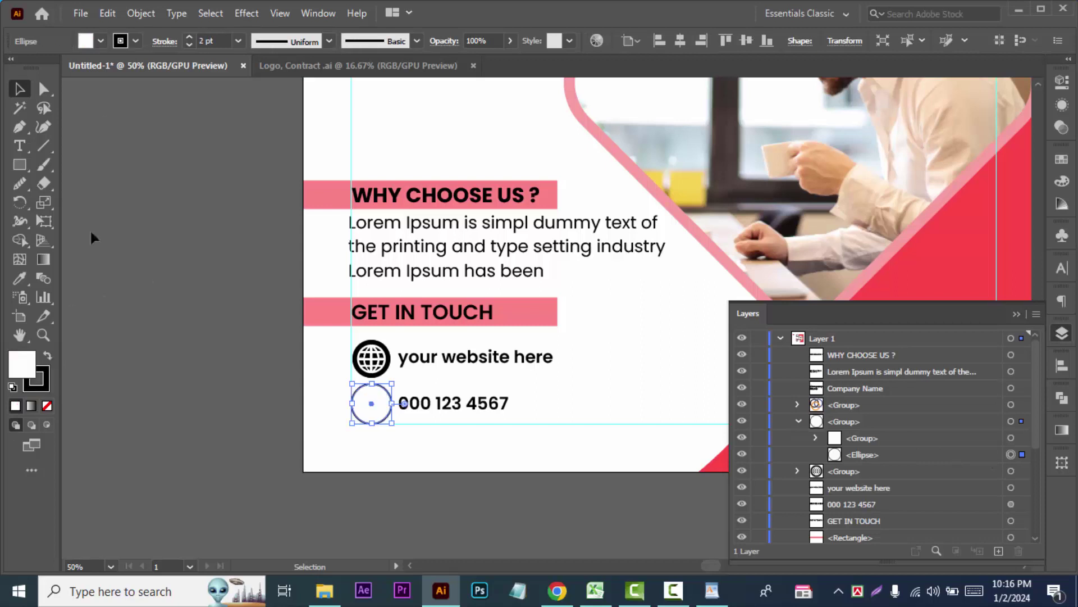
left_click(100, 40)
left_click(10, 67)
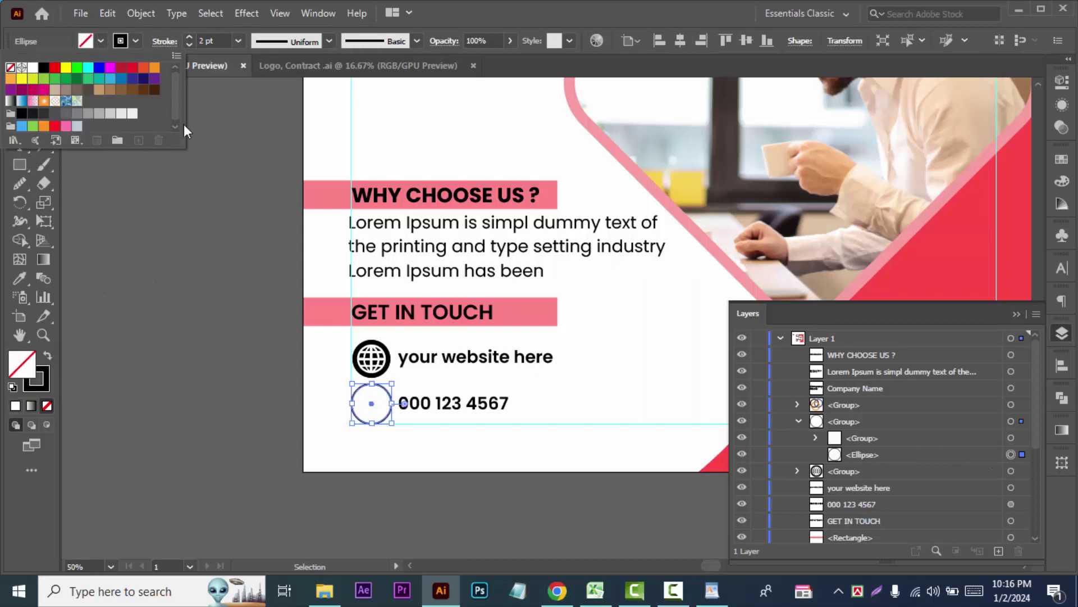
left_click(239, 40)
left_click(248, 106)
Fill the phone icon artwork solid black.
left_click(196, 227)
left_click(372, 404)
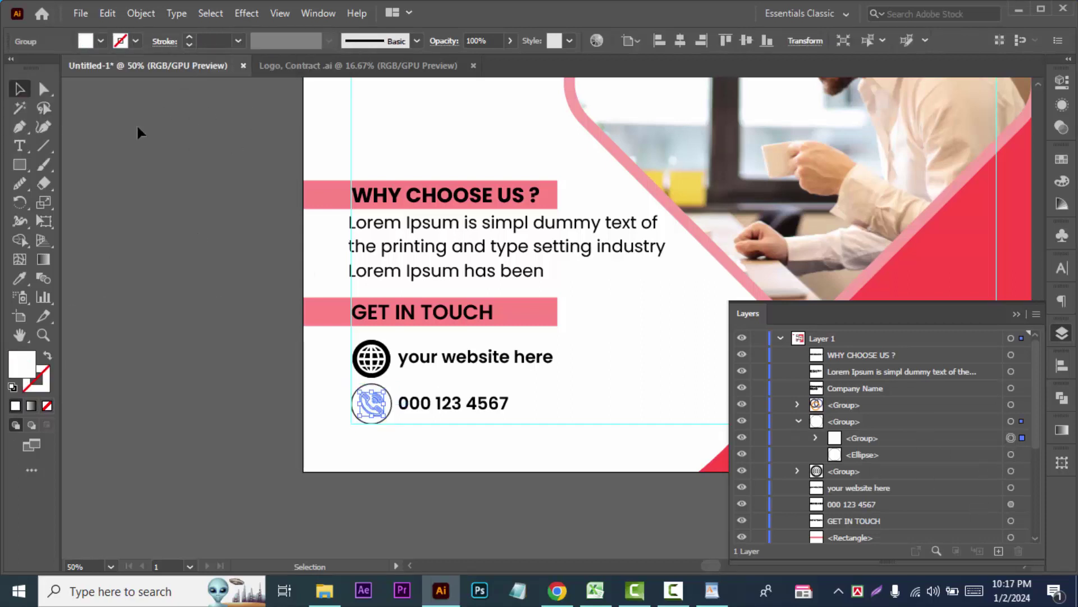
left_click(100, 40)
left_click(44, 68)
left_click(134, 369)
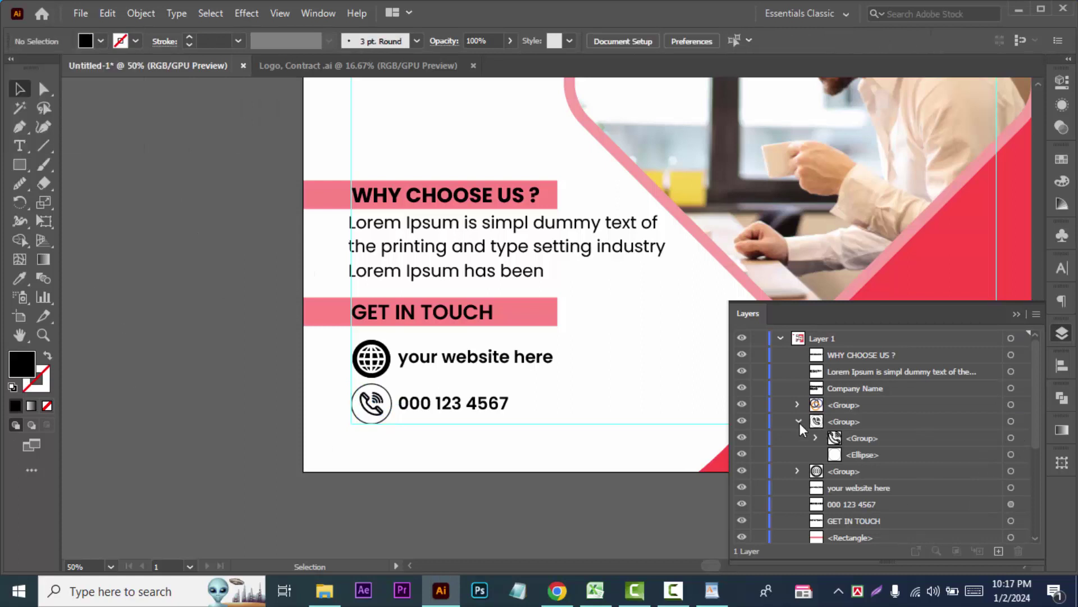
Make the globe icon black and turn its circle into an unfilled outline.
left_click(799, 421)
left_click(1011, 454)
left_click(101, 41)
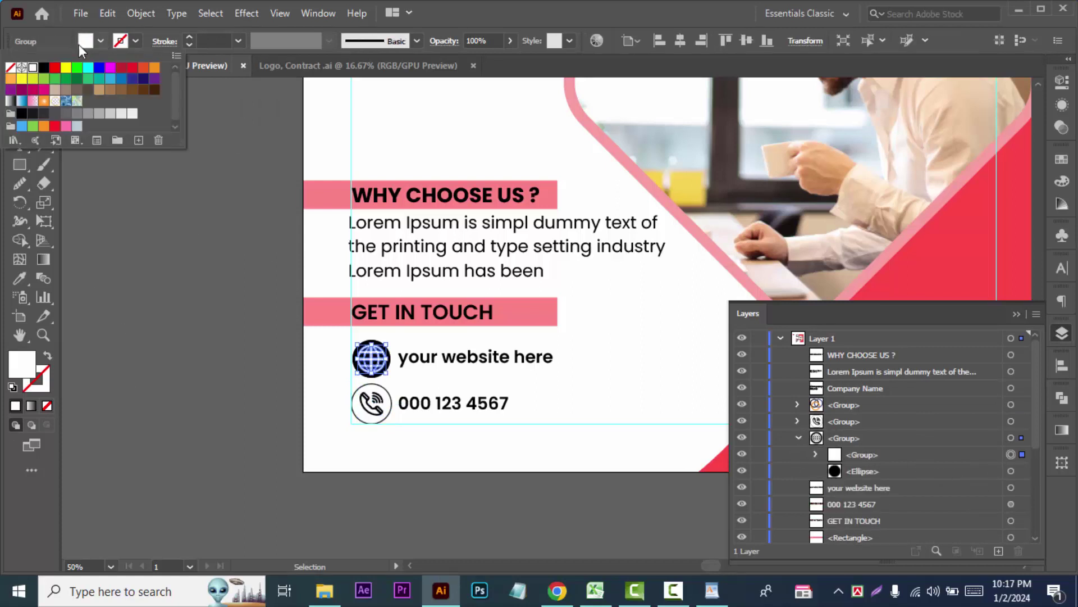
left_click(41, 72)
left_click(1011, 471)
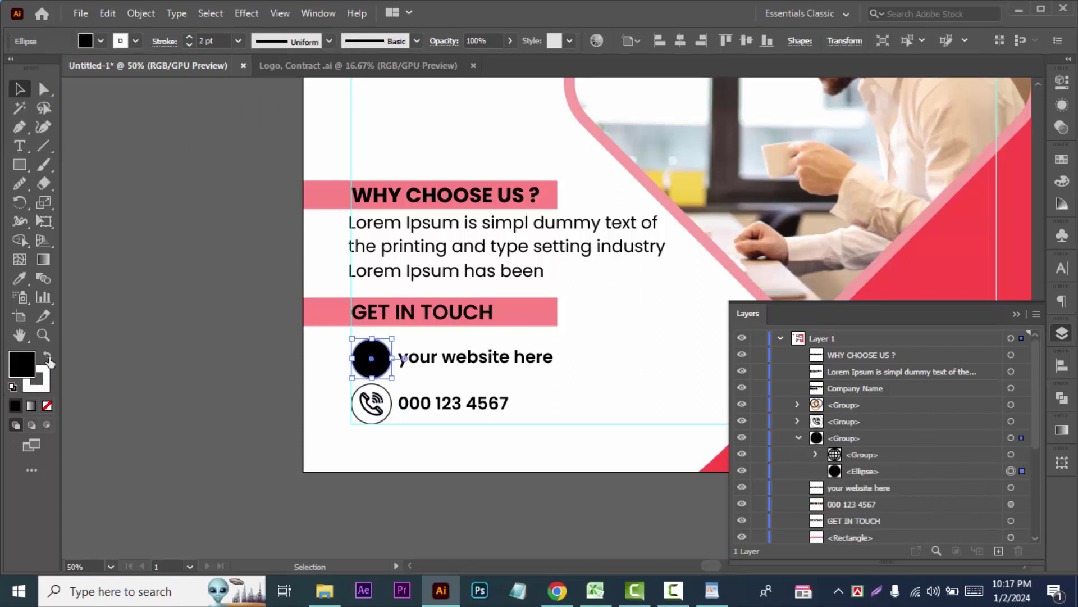
left_click(48, 357)
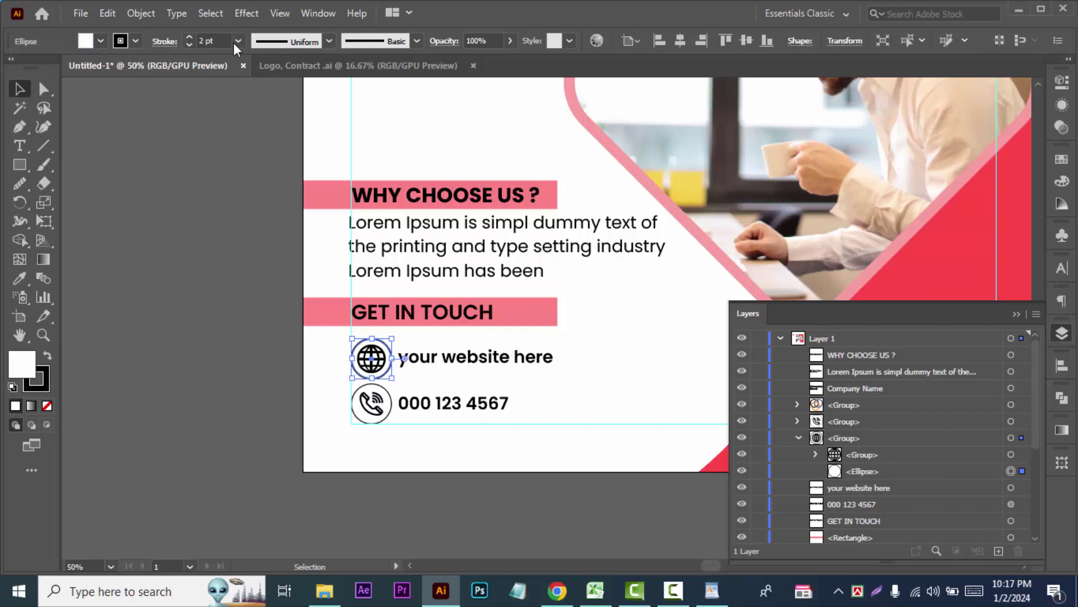
left_click(87, 42)
left_click(13, 70)
left_click(136, 361)
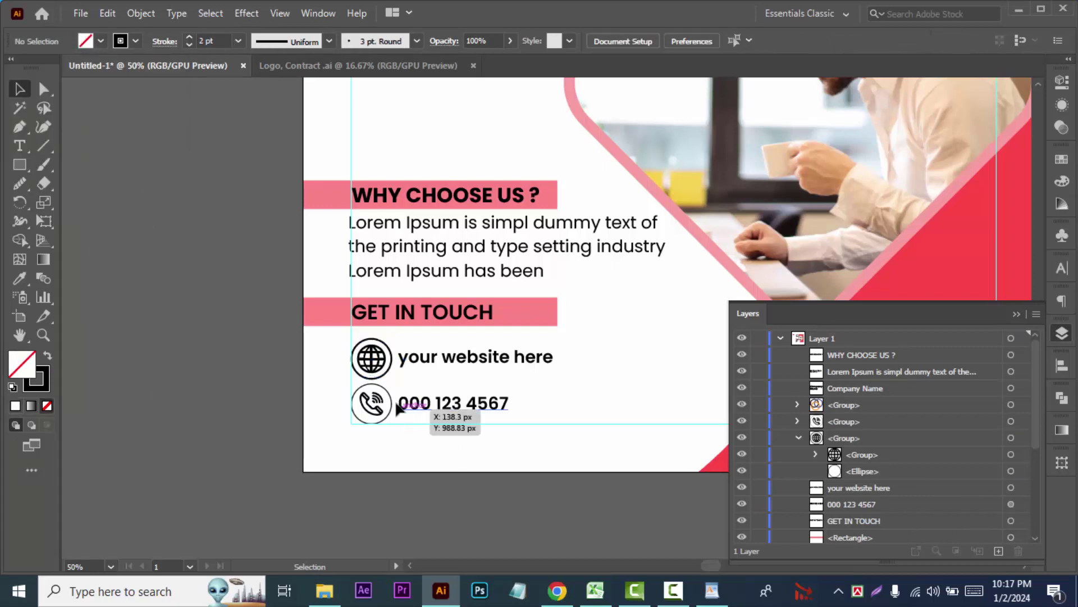
Reselect the phone and globe circles to set their outline weight.
left_click(797, 420)
left_click(1011, 454)
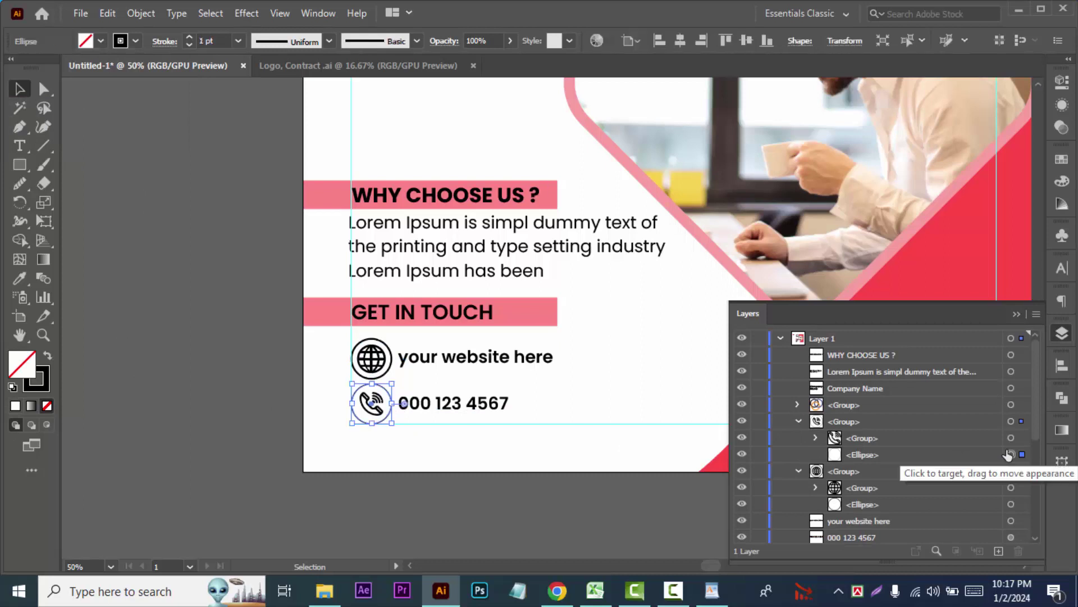
left_click(1011, 504)
left_click(238, 41)
Swap the contact rows so the phone number sits above the website line.
left_click(327, 358)
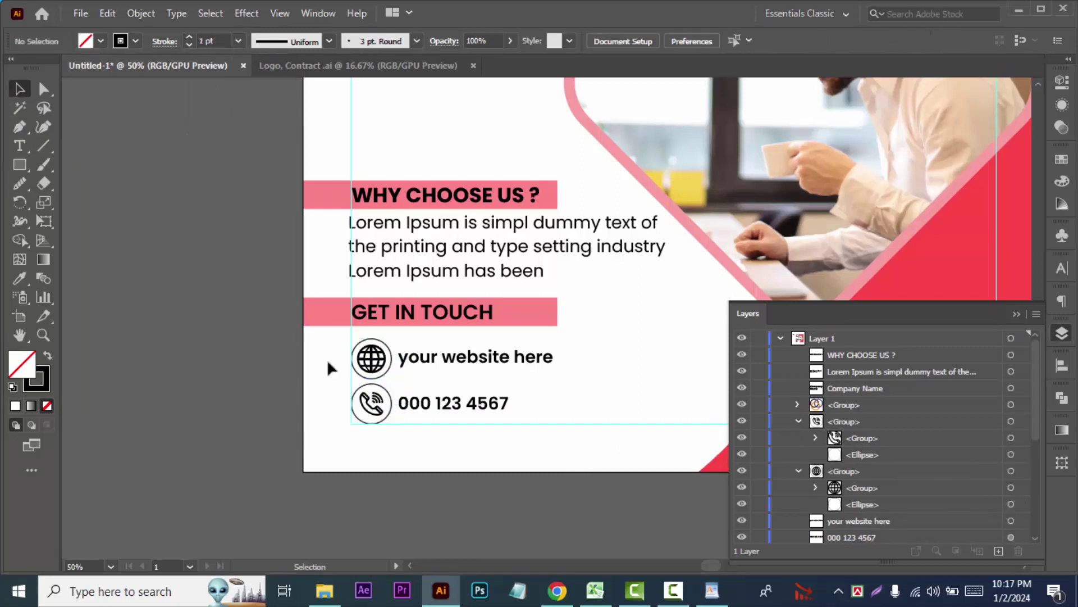
left_click_drag(327, 357, 518, 386)
left_click_drag(446, 361, 433, 469)
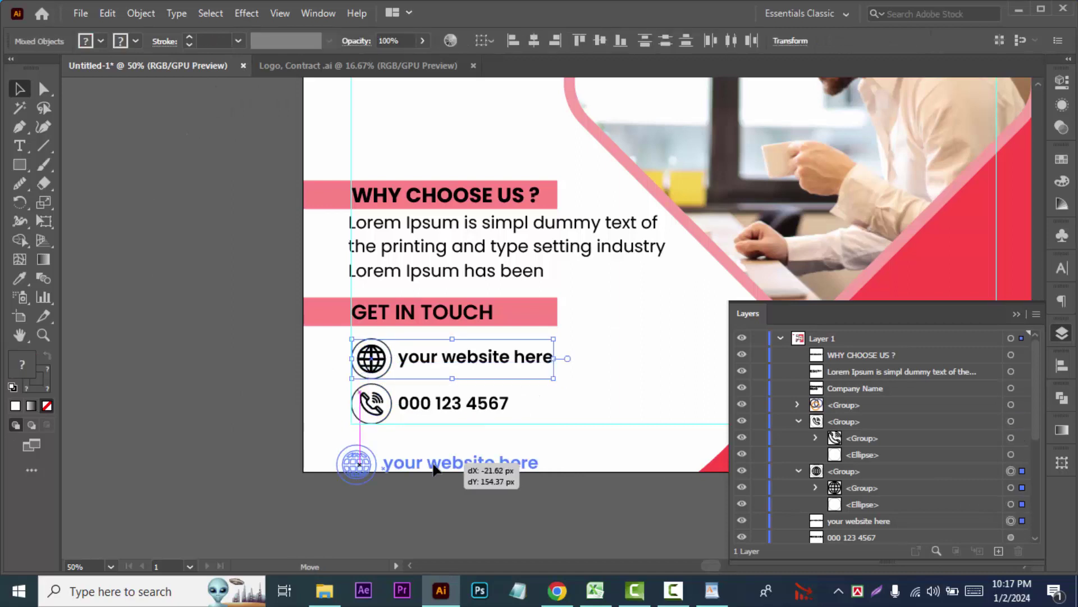
left_click(433, 405)
left_click_drag(432, 406, 429, 362)
left_click(322, 422)
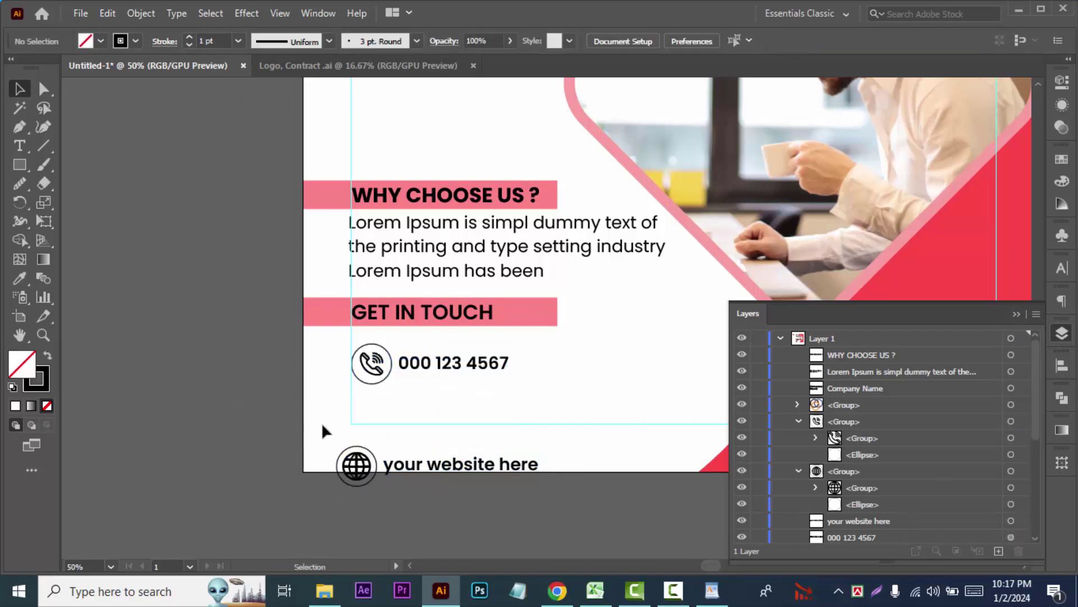
left_click_drag(441, 475, 459, 413)
left_click(318, 349)
left_click(452, 366)
key("Up")
key("Up")
key("Up")
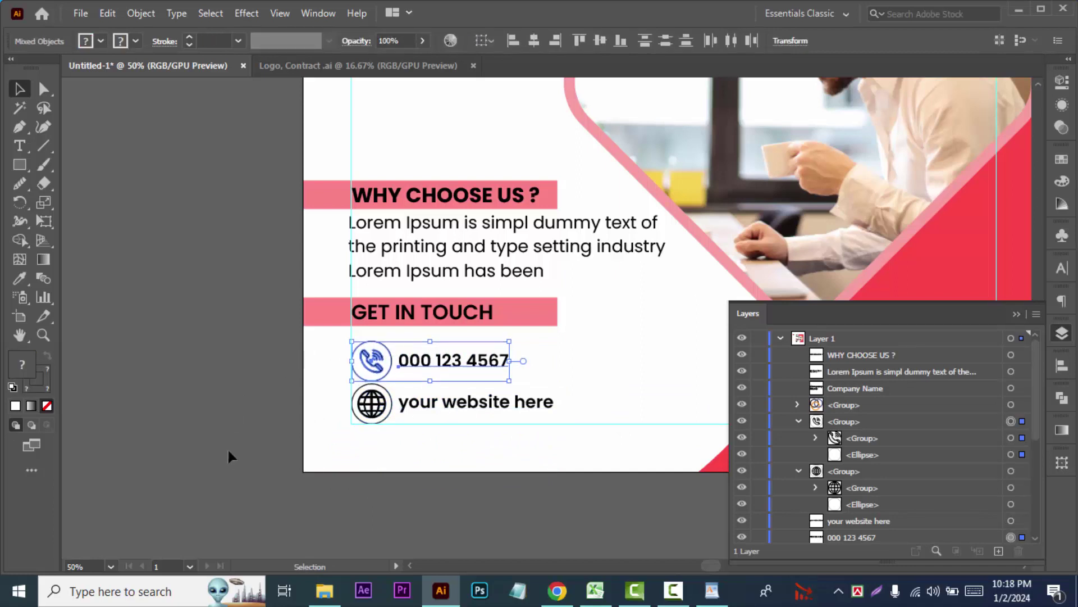
Nudge the GET IN TOUCH heading and its bar down two steps.
left_click(214, 437)
left_click(392, 312)
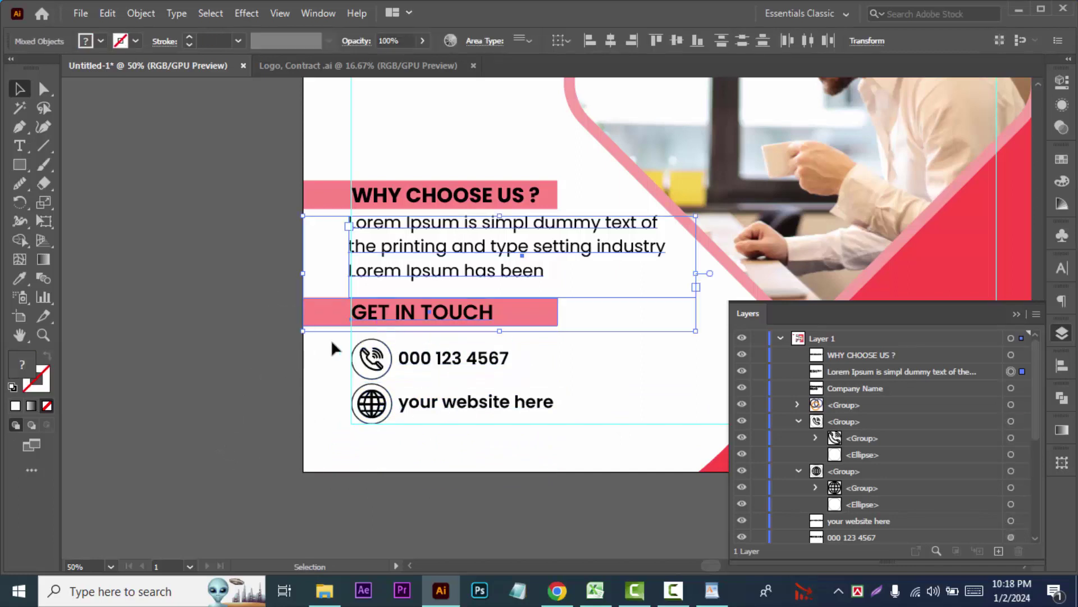
left_click(292, 348)
left_click(494, 325)
key("Down")
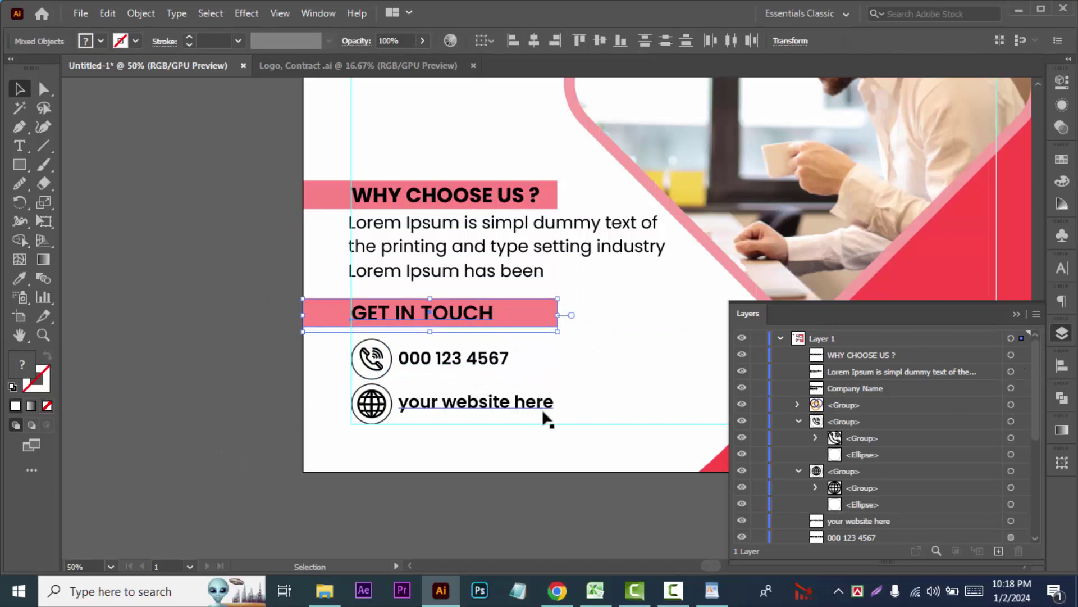
key("Down")
key("Down")
key("Down")
left_click(184, 438)
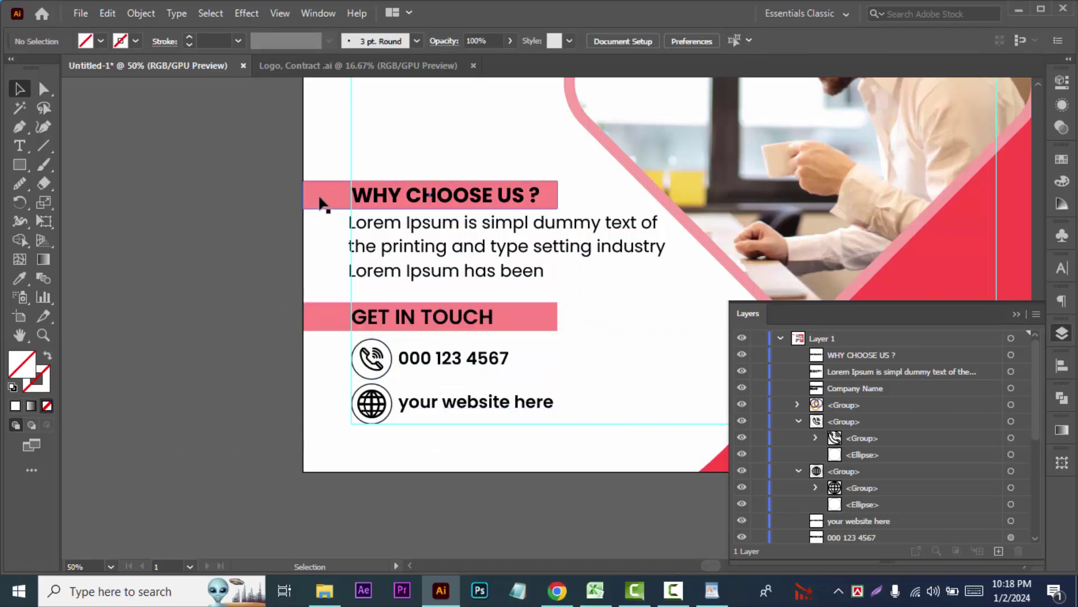
Change the WHY CHOOSE US ? heading to Poppins SemiBold.
left_click(320, 326)
key("i")
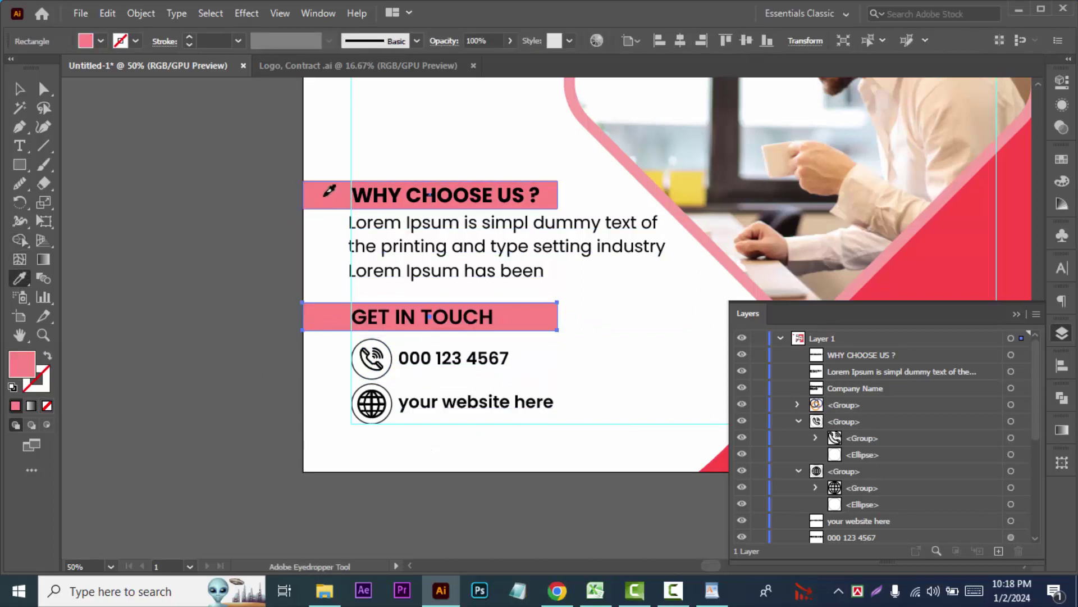
key("v")
left_click(103, 201)
key("ctrl+minus")
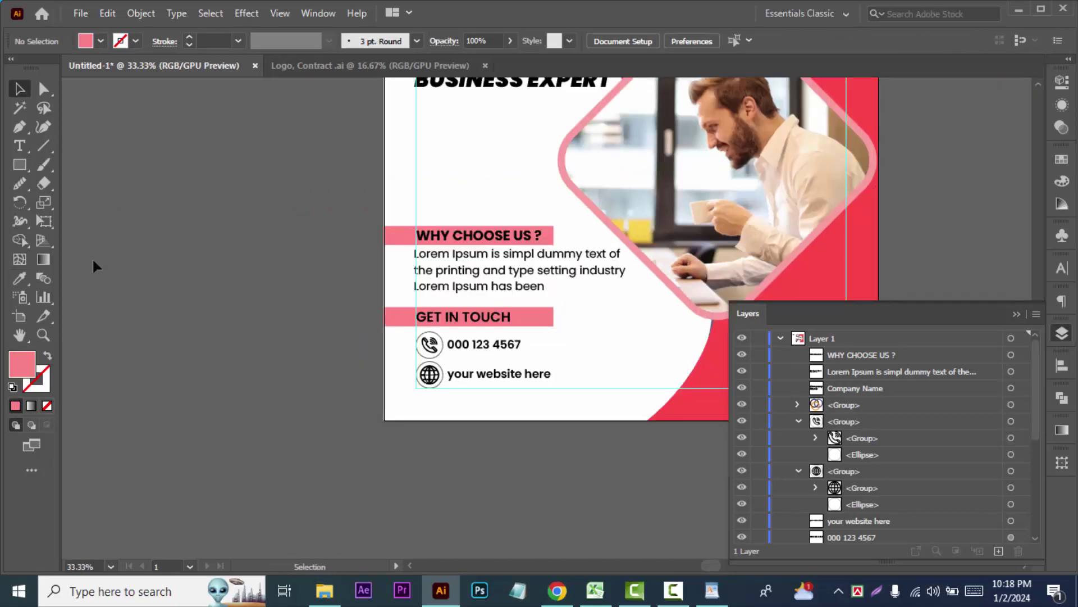
left_click(445, 243)
left_click(718, 39)
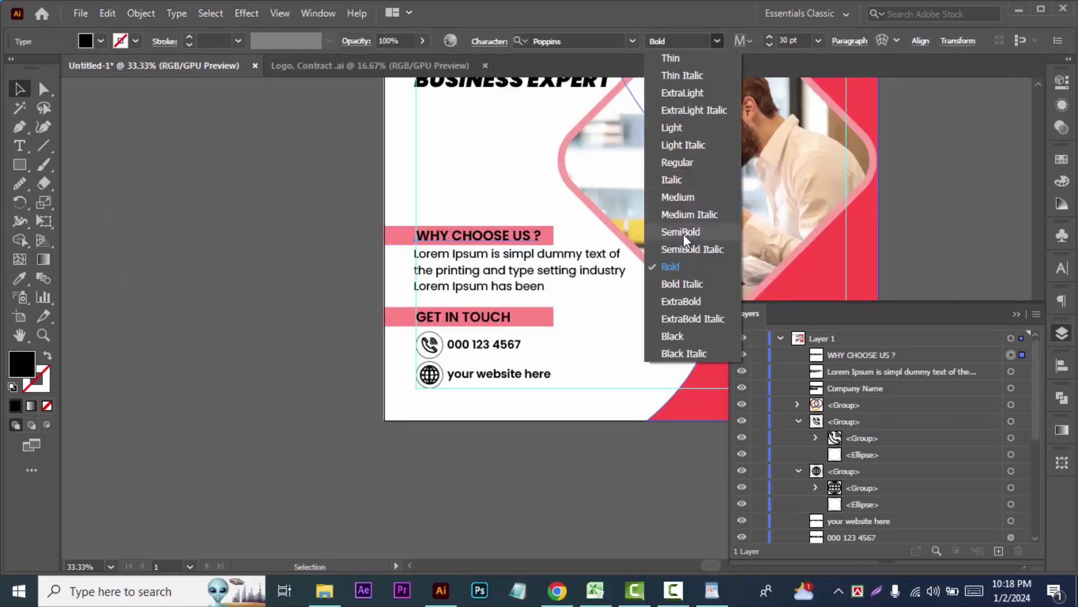
left_click(682, 232)
Open the Character panel and check the GET IN TOUCH heading's style.
left_click(1062, 268)
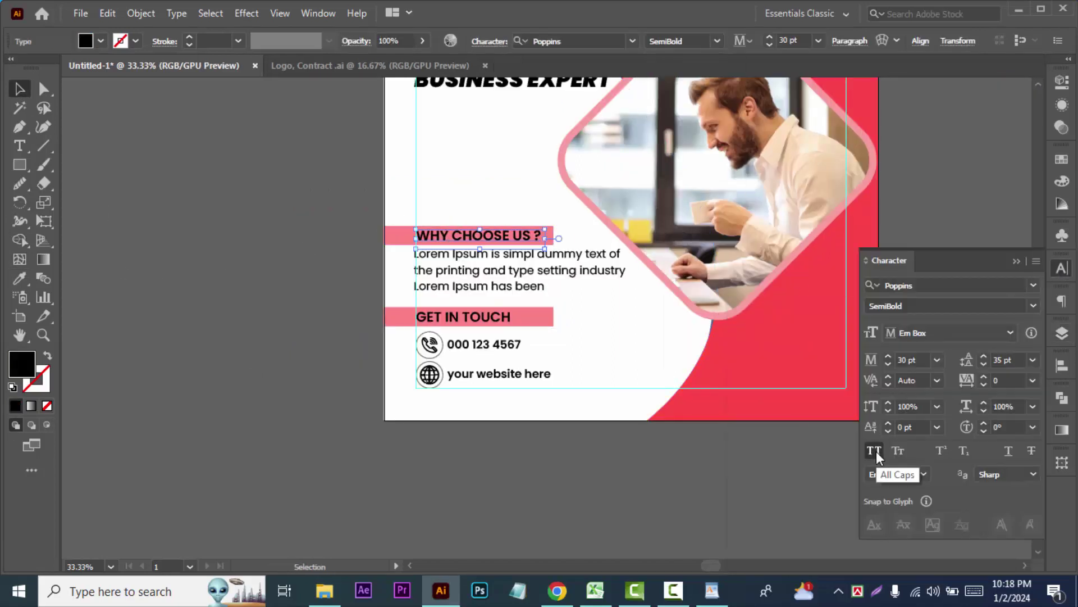
left_click(564, 416)
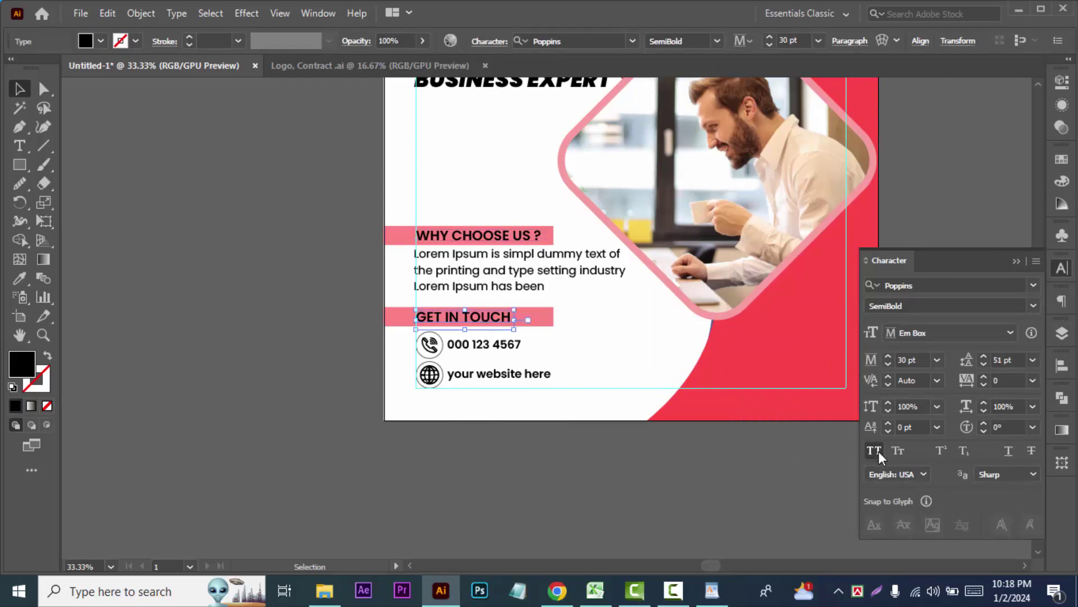
left_click(495, 317)
left_click(780, 480)
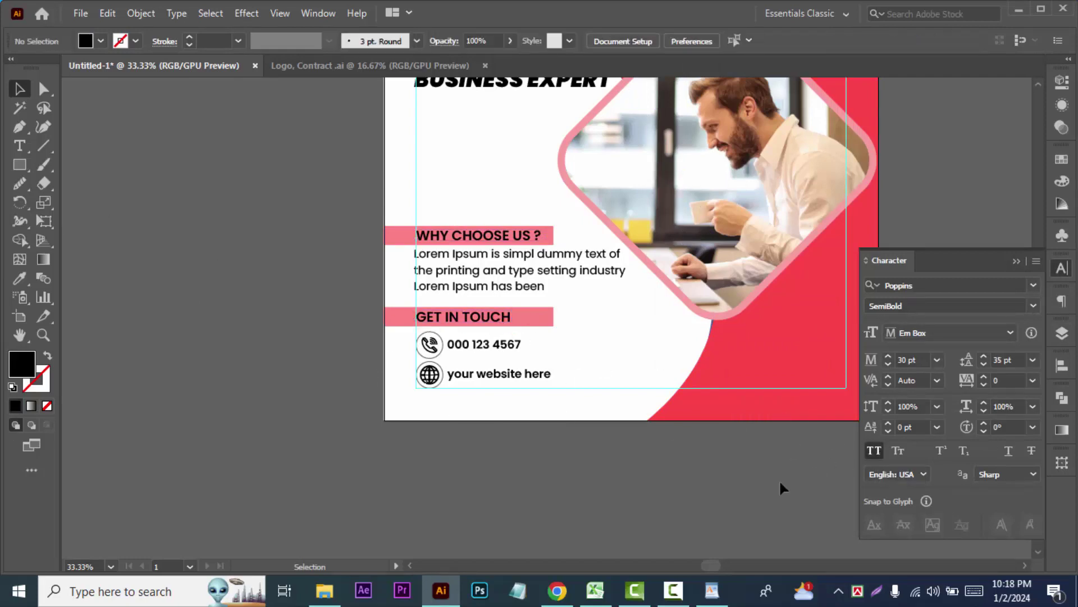
key("ctrl+minus")
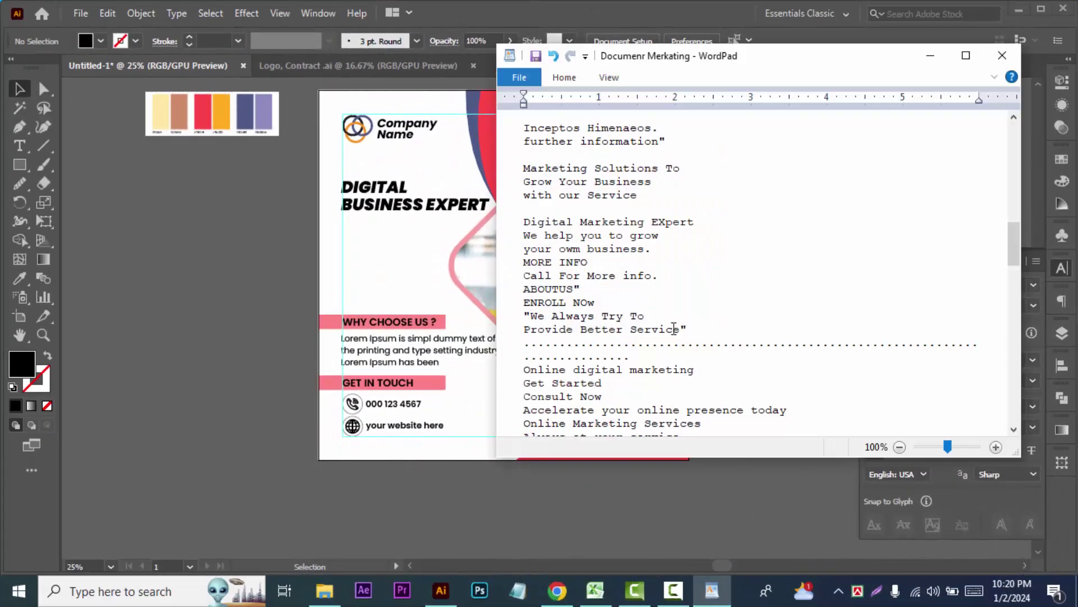
Copy the 'We Always Try To Provide Better Service' quote from WordPad into a new text object.
mouse_move(688, 329)
left_mouse_down()
mouse_move(579, 329)
mouse_move(524, 316)
left_mouse_up()
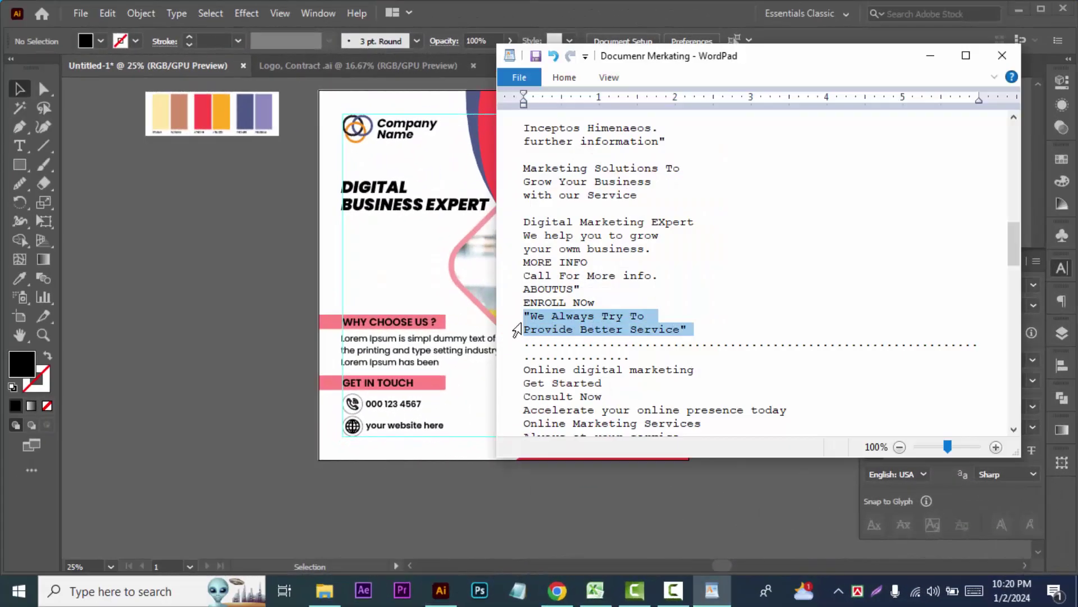
right_click(540, 320)
left_click(561, 353)
left_click(930, 56)
left_click(18, 146)
left_click(168, 213)
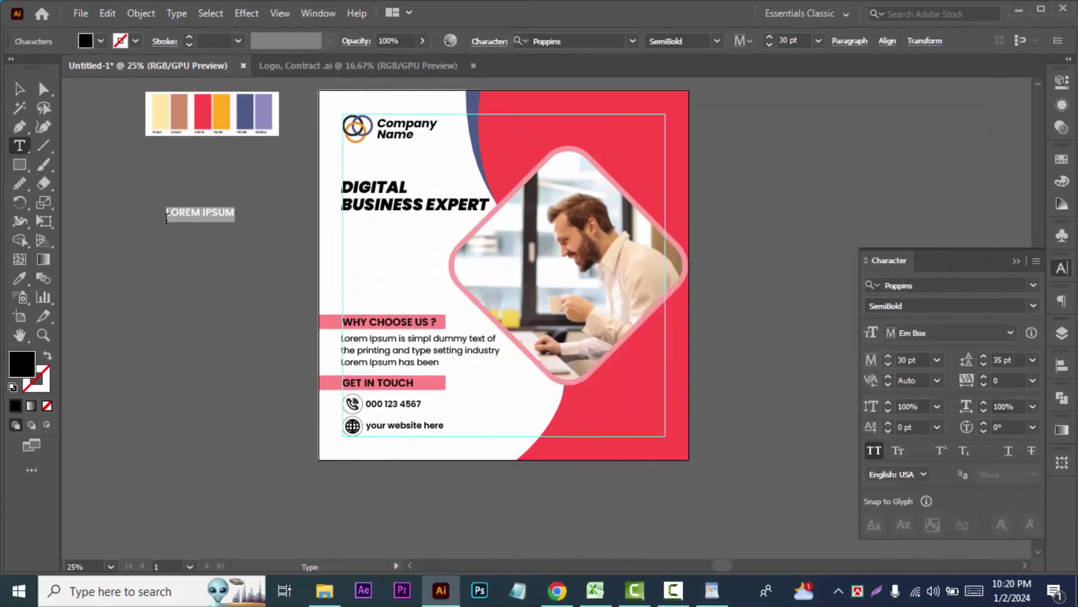
left_click_drag(171, 214, 264, 213)
left_click(107, 13)
left_click(135, 106)
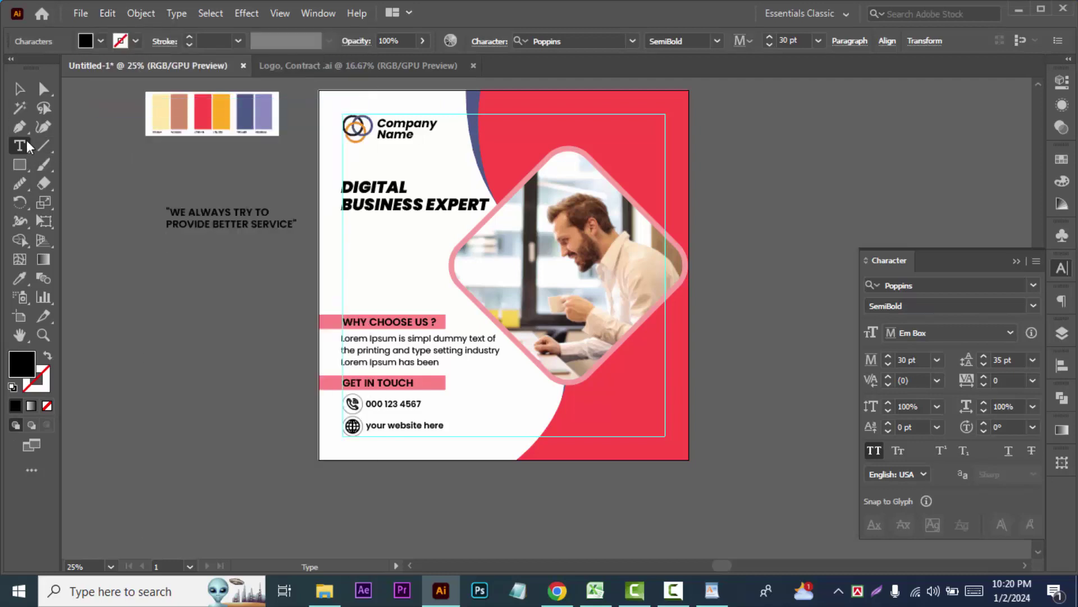
key("Escape")
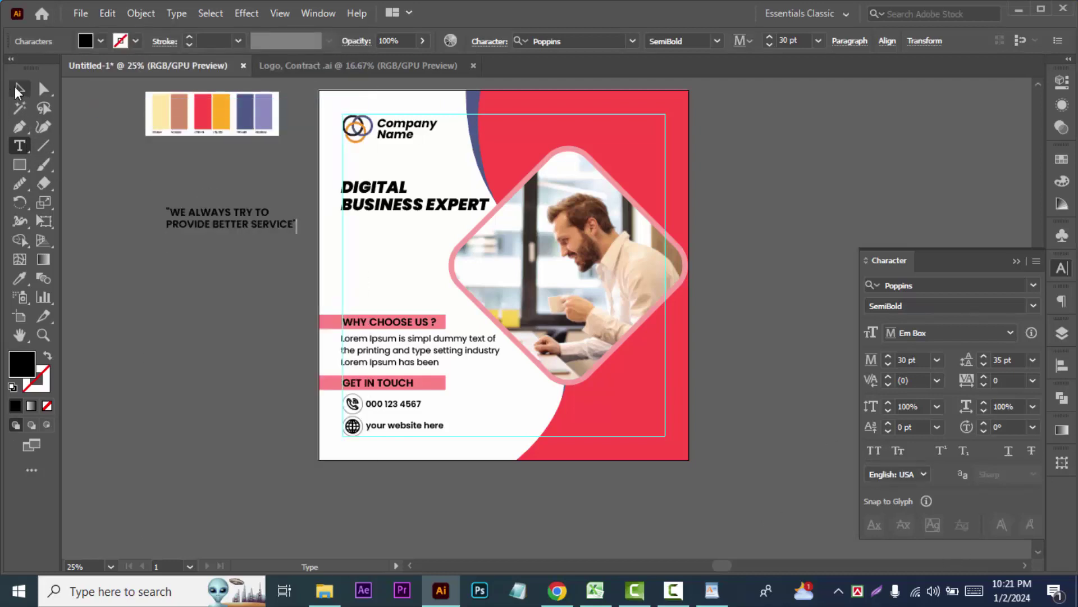
Turn off all caps, place the tagline above WHY CHOOSE US ?, and set Medium Italic.
left_click(878, 454)
left_click_drag(267, 228, 445, 308)
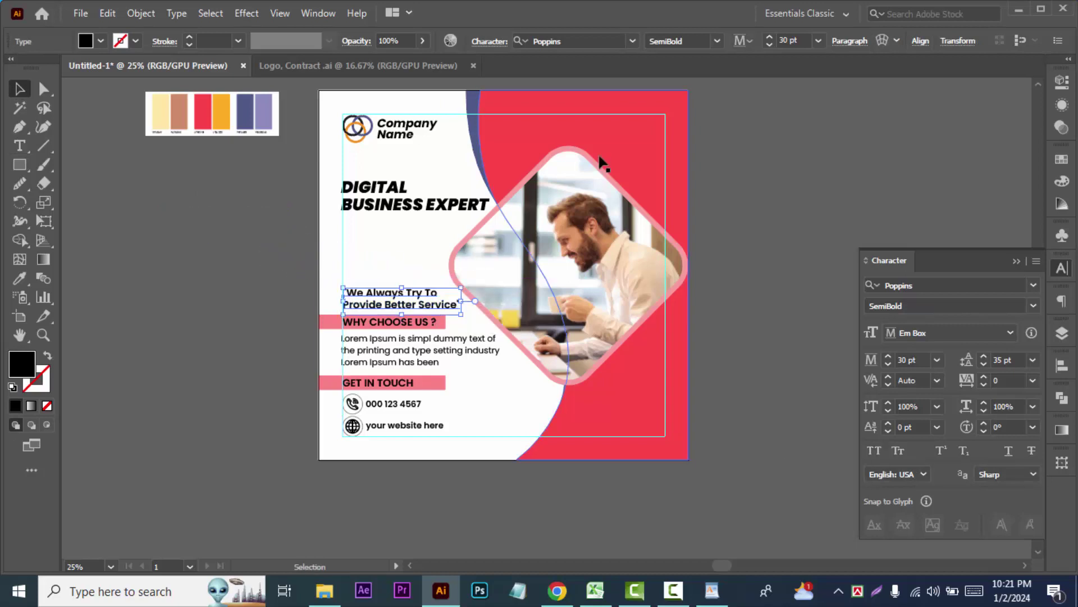
left_click(717, 41)
left_click(684, 214)
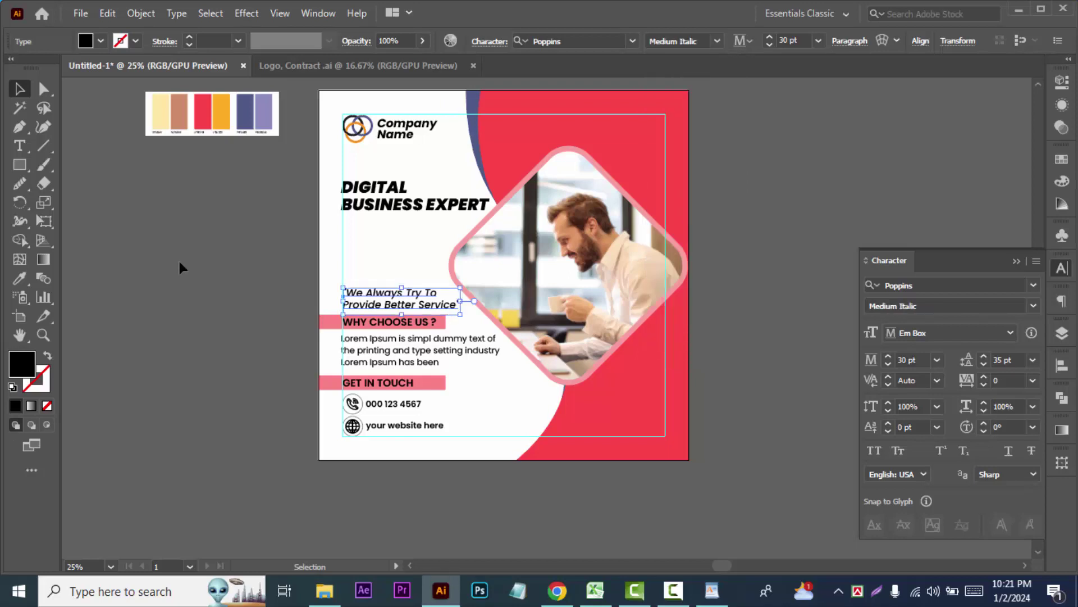
left_click(170, 268)
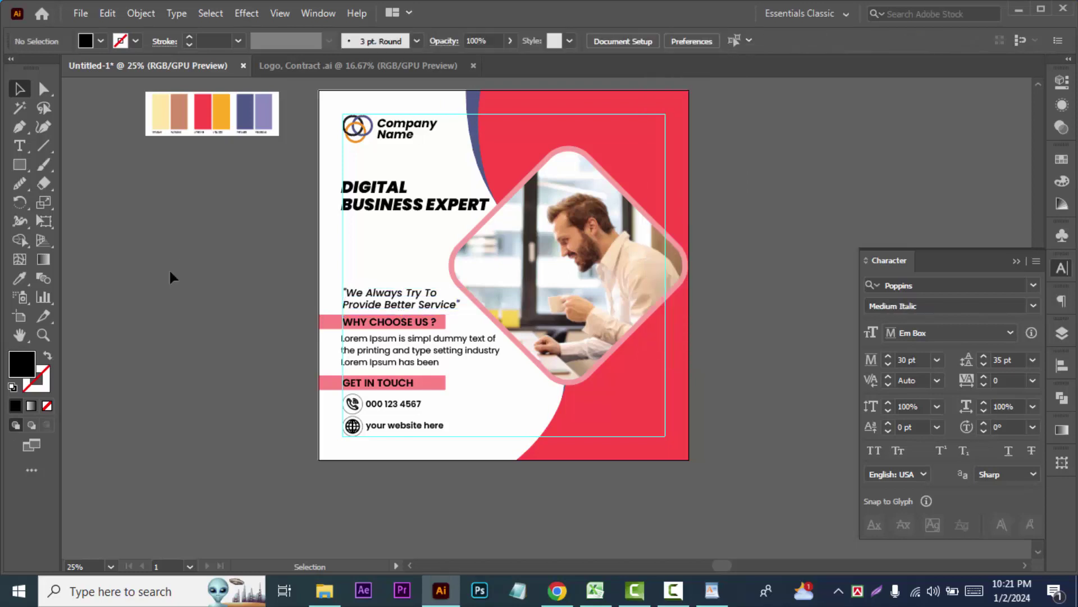
key("backslash")
mouse_move(341, 368)
left_mouse_down()
mouse_move(341, 217)
mouse_move(319, 218)
mouse_move(488, 222)
left_mouse_up()
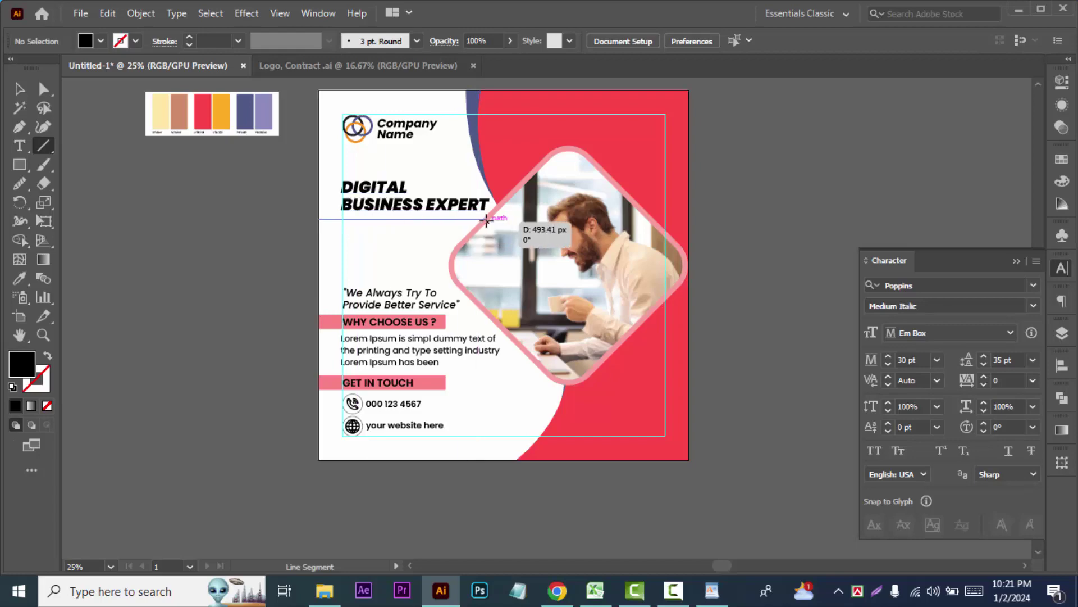
Draw a horizontal line under the headline in the WHY CHOOSE US bar's pink at 2 pt.
key("ctrl+shift+a")
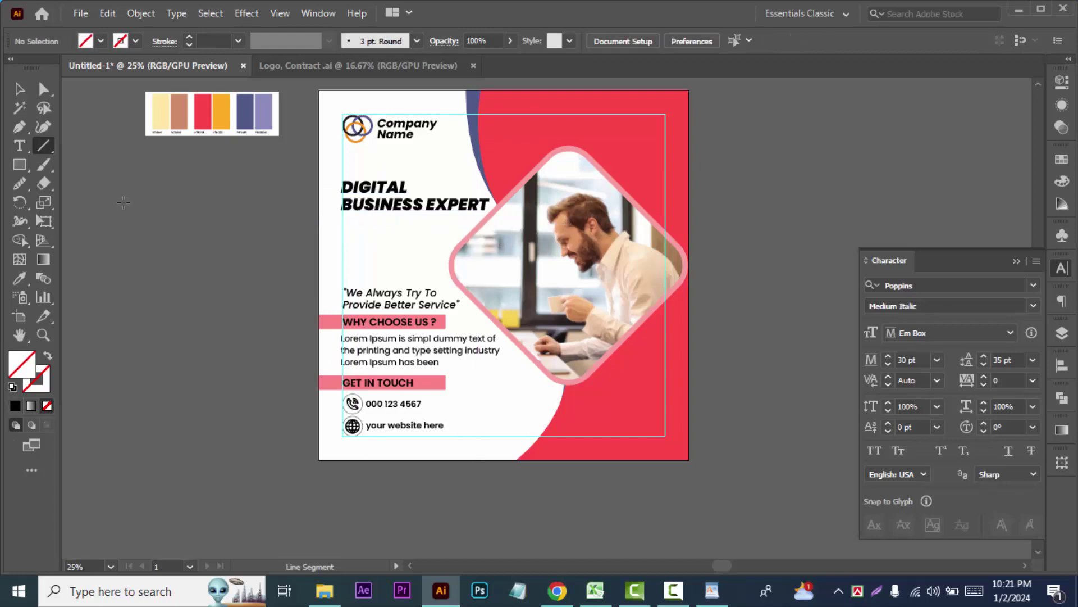
key("ctrl+equal")
scroll(123, 202, "up", 1)
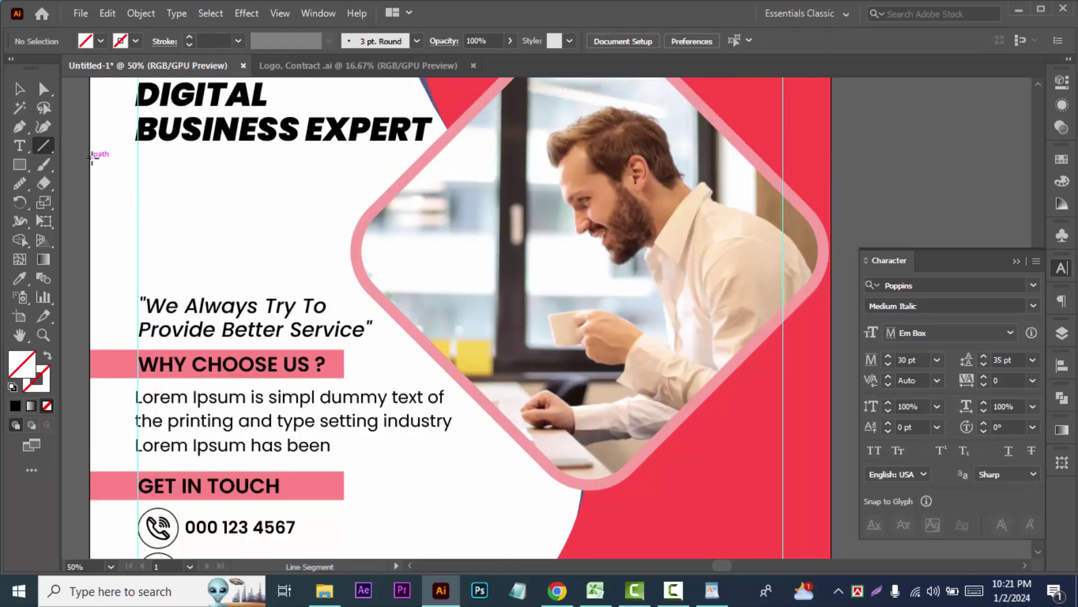
left_click_drag(93, 147, 435, 149)
left_click(20, 278)
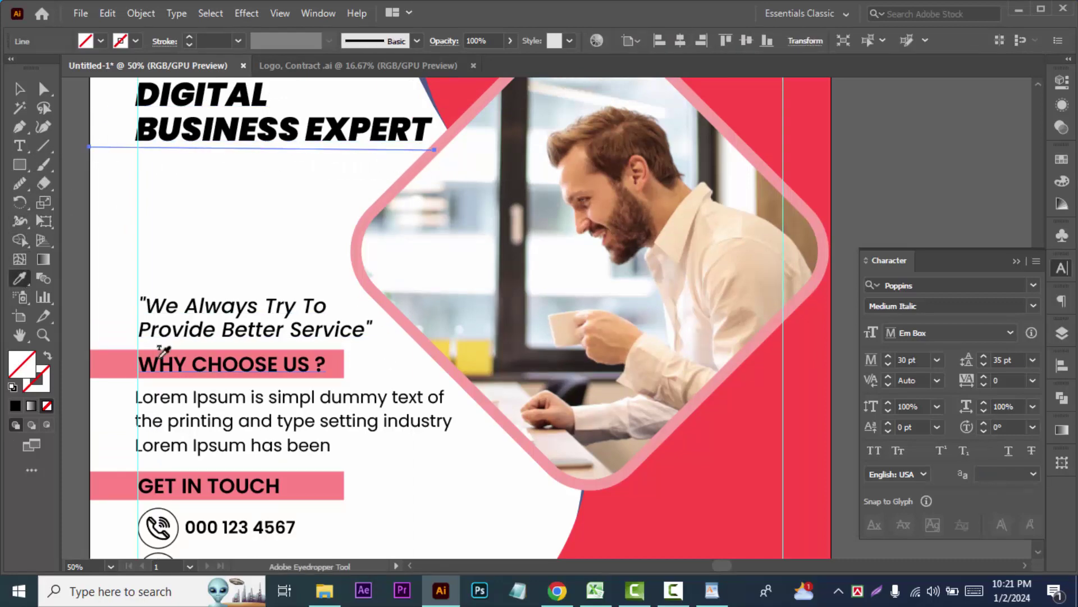
left_click(112, 364)
left_click(238, 41)
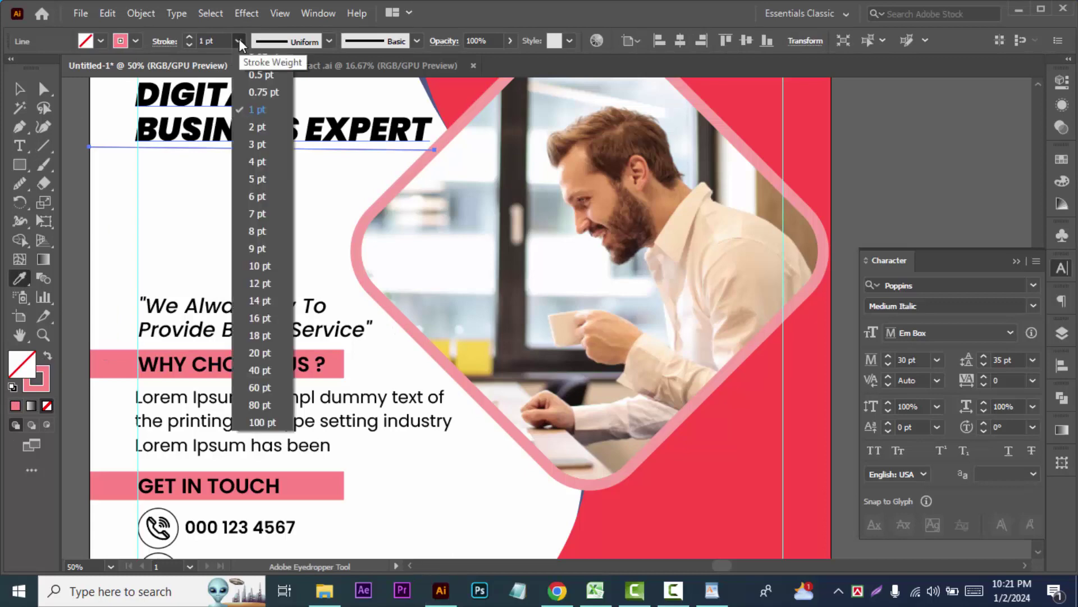
left_click(284, 126)
key("v")
left_click(874, 167)
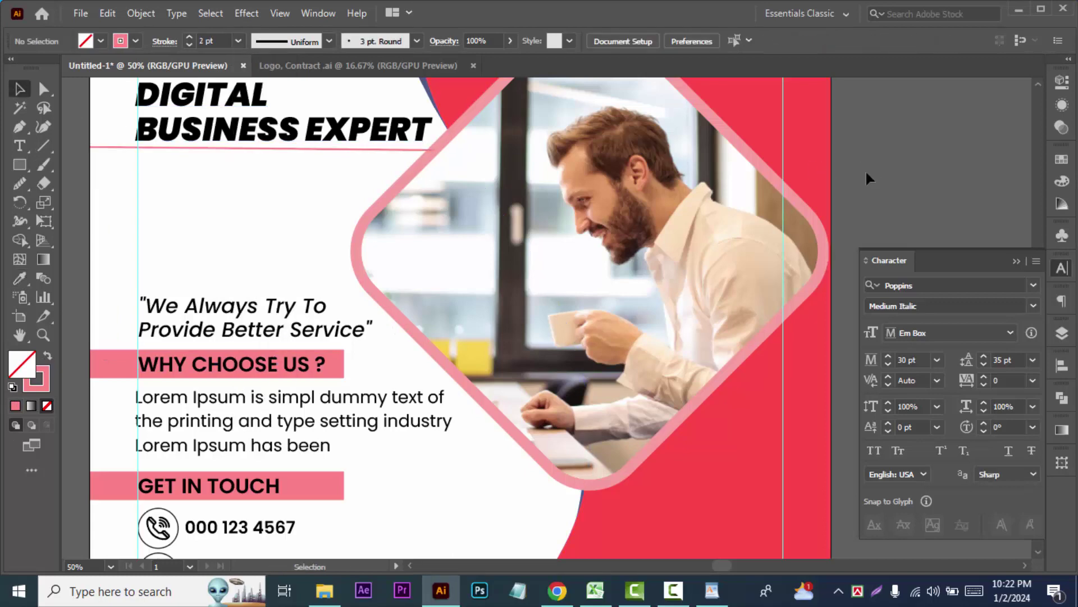
key("ctrl+minus")
key("ctrl+minus")
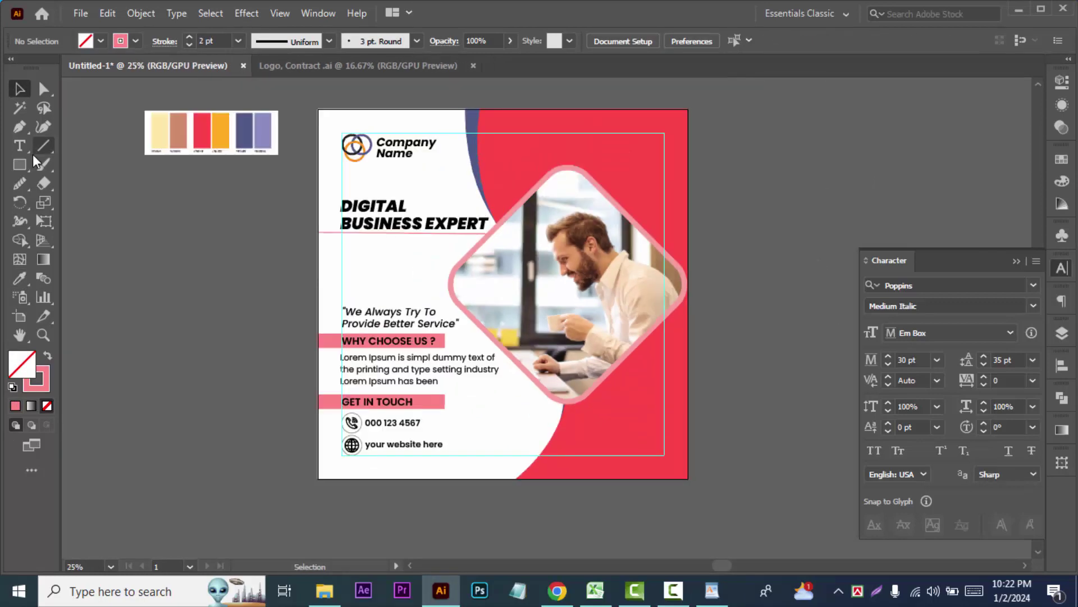
Set the headline to ExtraBold Italic and colour BUSINESS EXPERT with the background red.
left_click(380, 204)
left_click(713, 41)
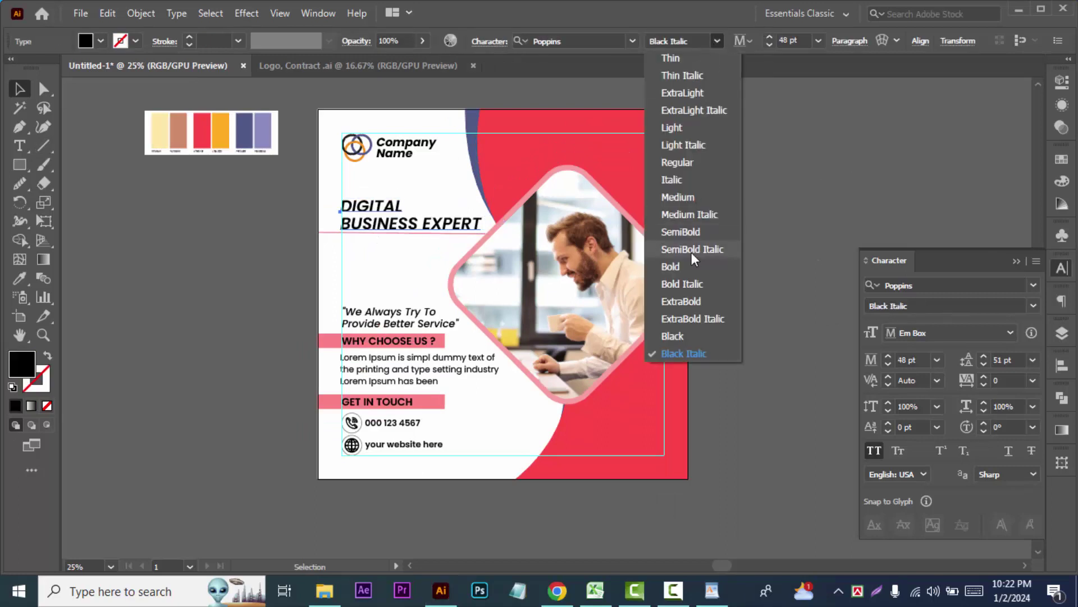
double_click(376, 219)
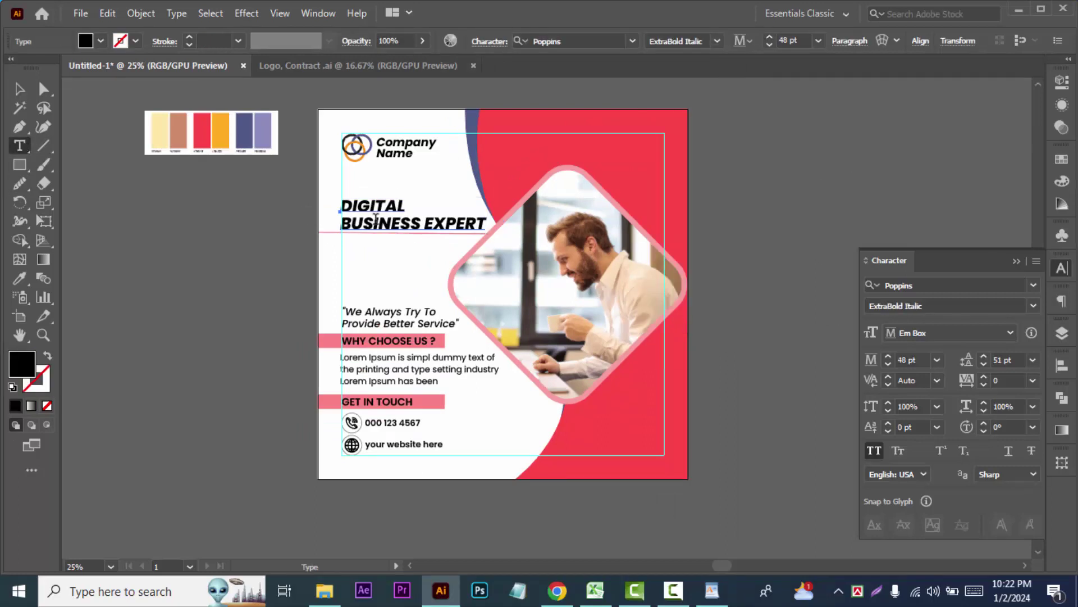
triple_click(366, 221)
left_click(20, 278)
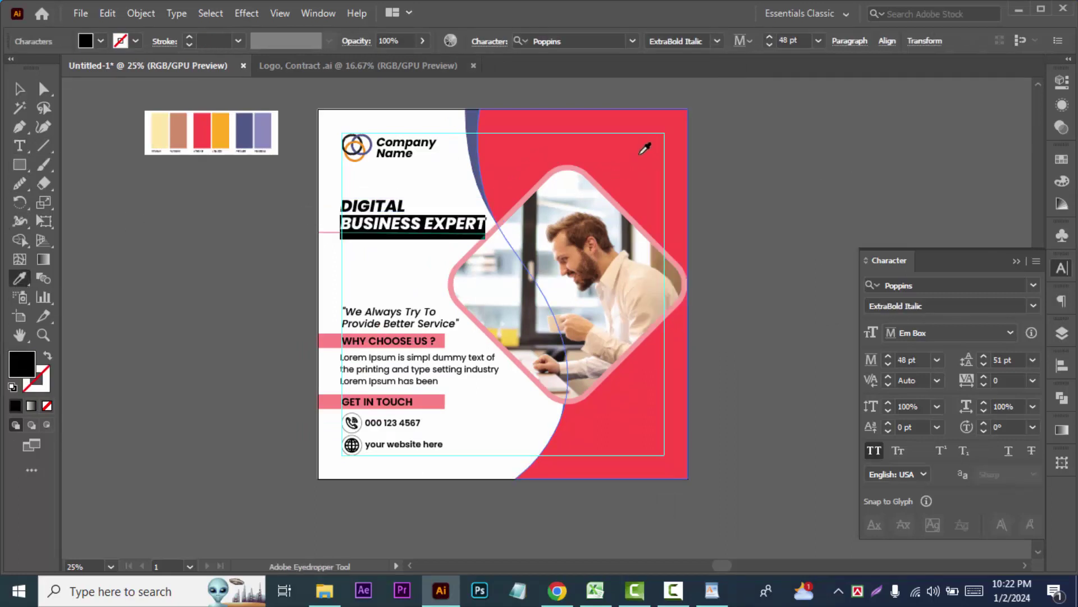
left_click(646, 127)
key("Escape")
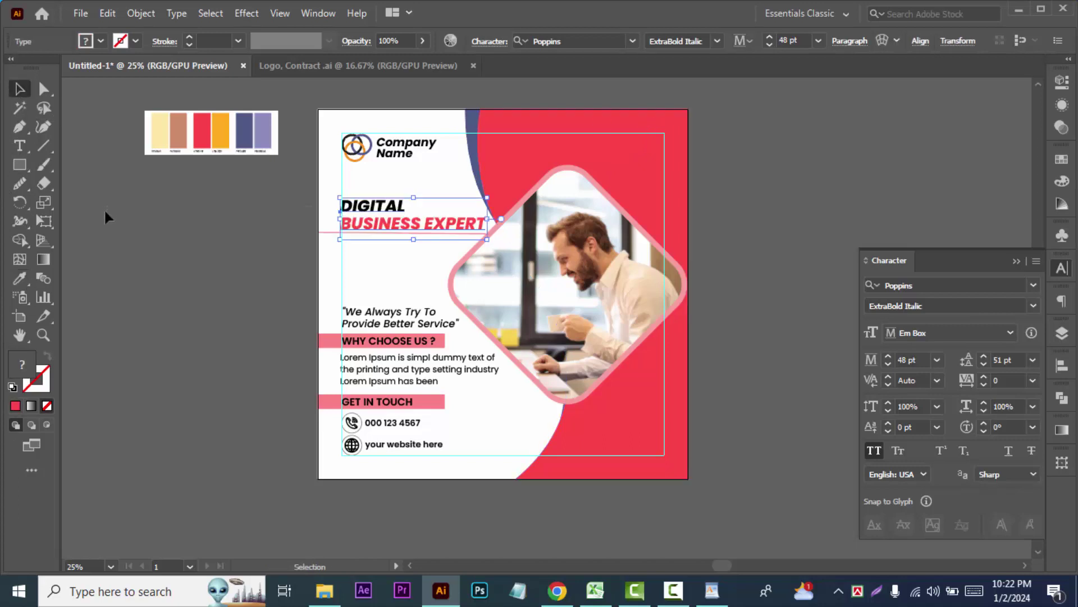
Enlarge DIGITAL to 64 pt and switch it to the lighter Italic style.
left_click(19, 146)
double_click(373, 206)
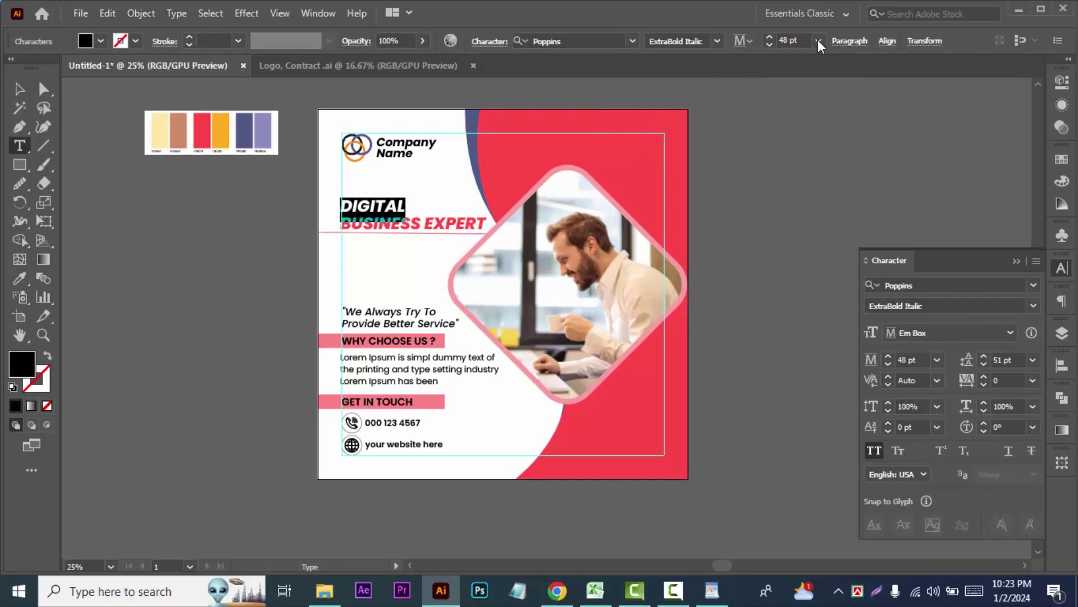
left_click(790, 39)
key("Up")
key("Up")
key("Up")
key("Up")
key("Up")
key("Up")
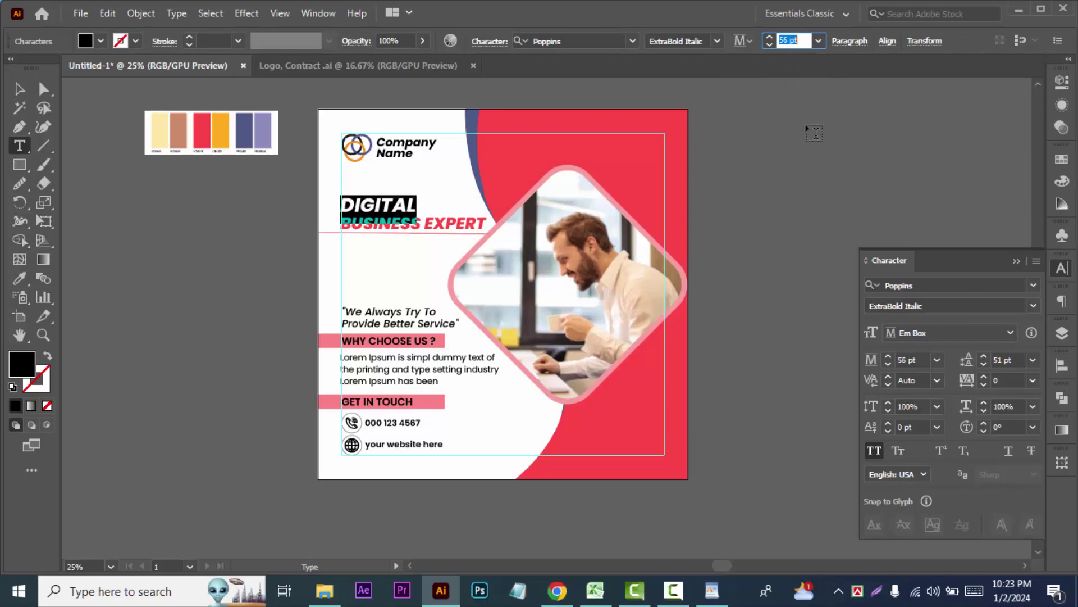
key("Up")
key("Up")
key("Up")
left_click(874, 453)
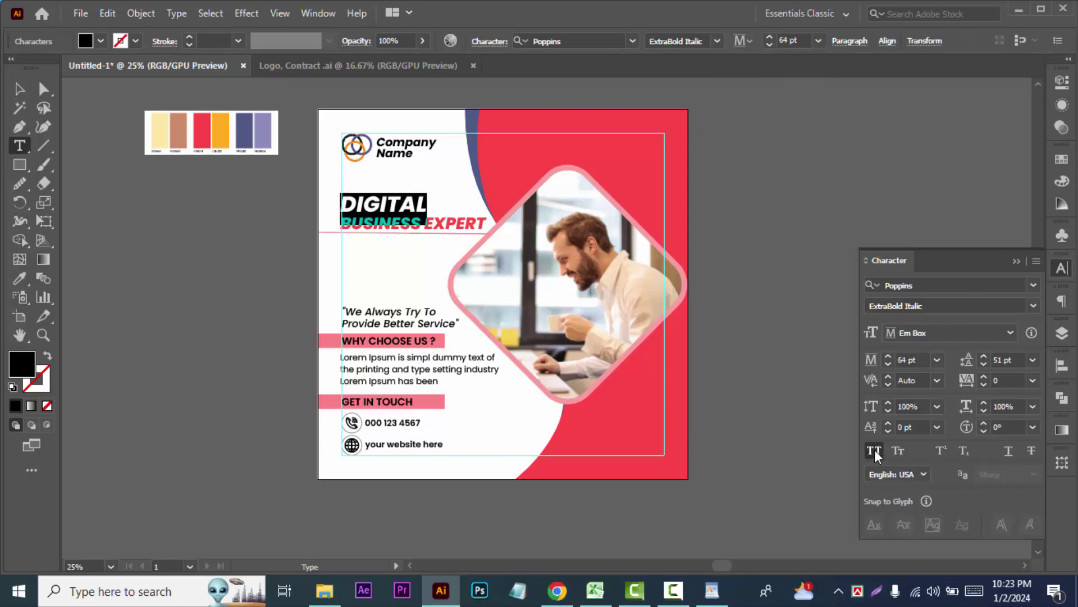
left_click(718, 41)
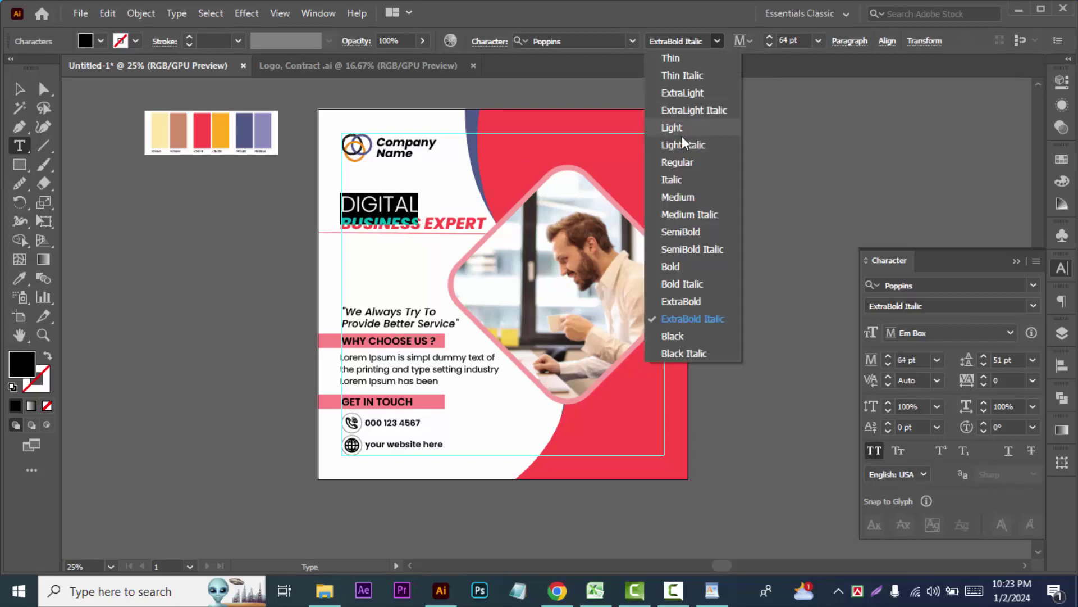
left_click(674, 180)
key("Escape")
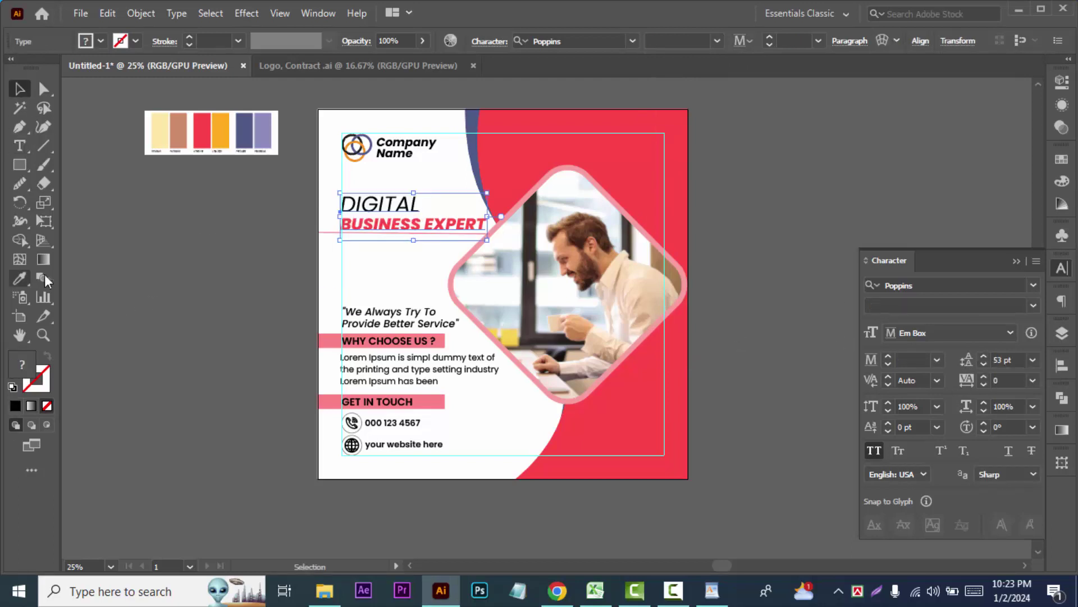
left_click(109, 271)
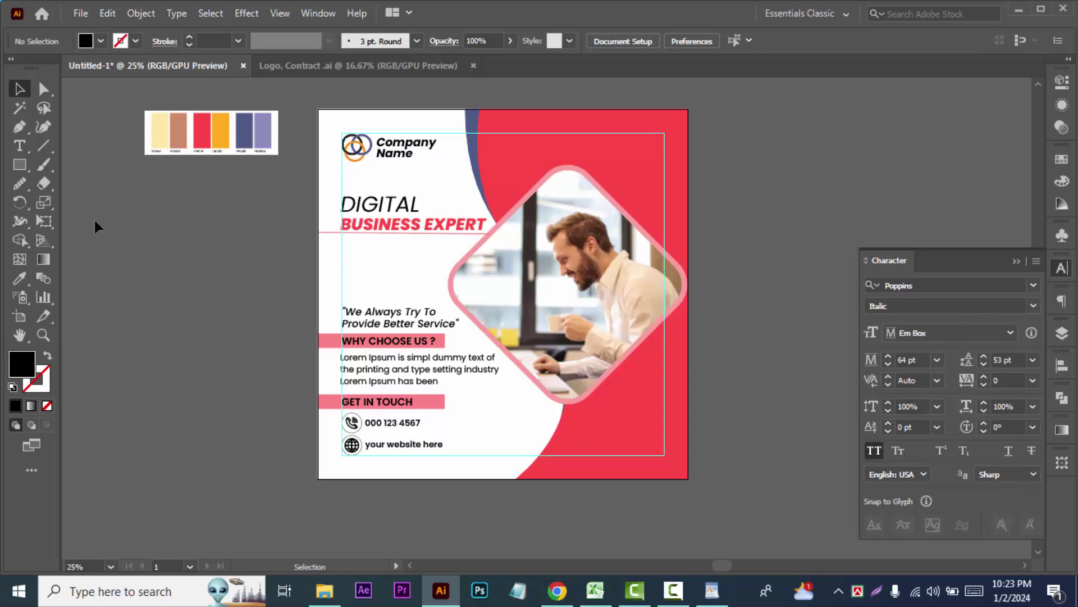
Paste a copy of the Lorem ipsum paragraph in front, moved up under the headline and narrowed.
left_click(426, 376)
left_click(108, 13)
left_click(141, 88)
left_click(110, 14)
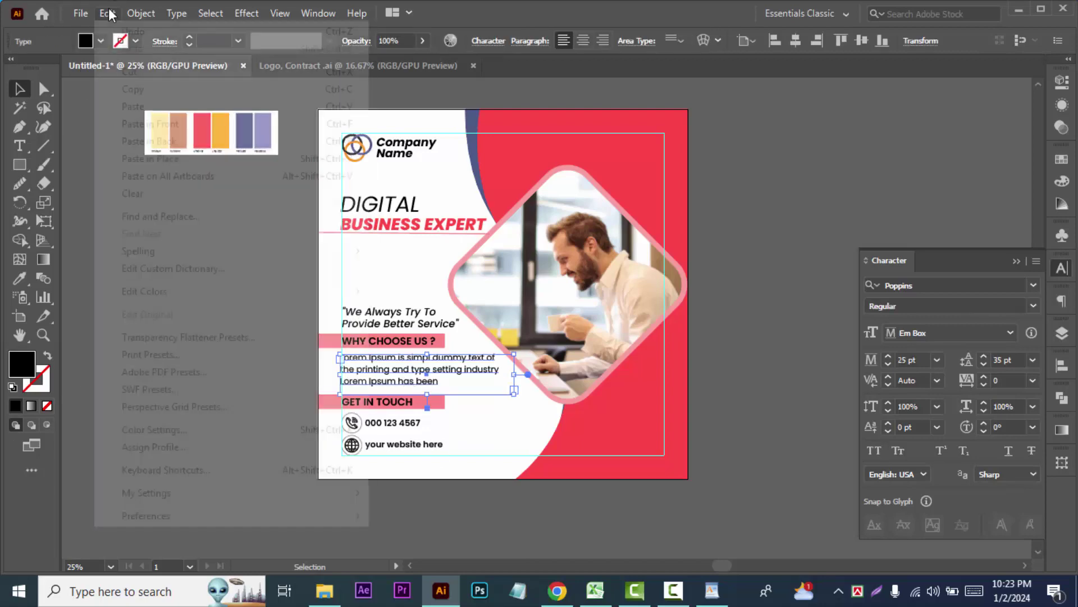
left_click(147, 124)
left_click_drag(422, 366, 424, 255)
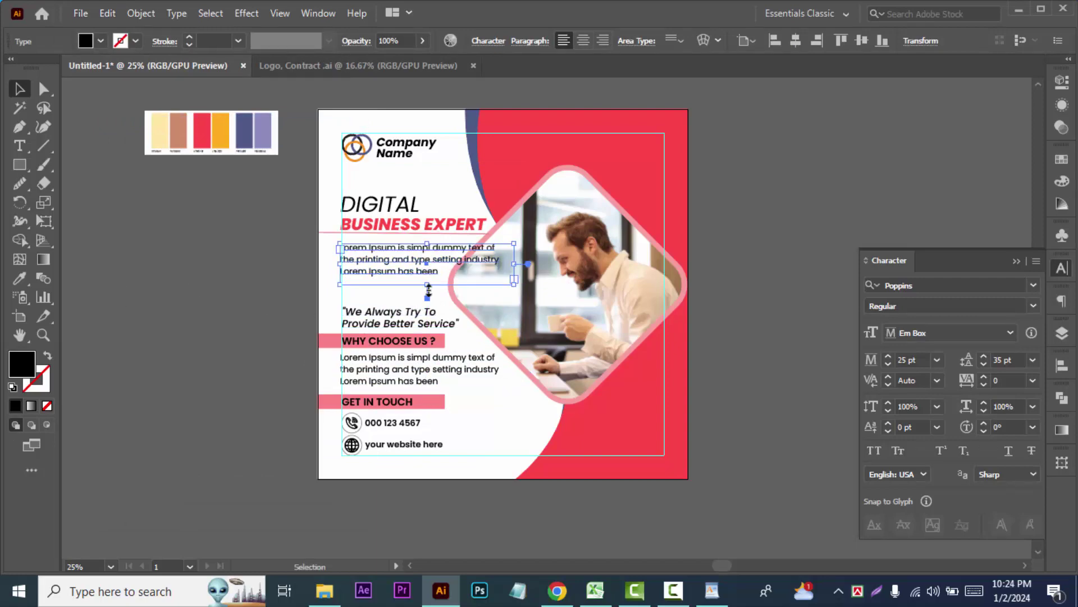
left_click_drag(515, 264, 466, 264)
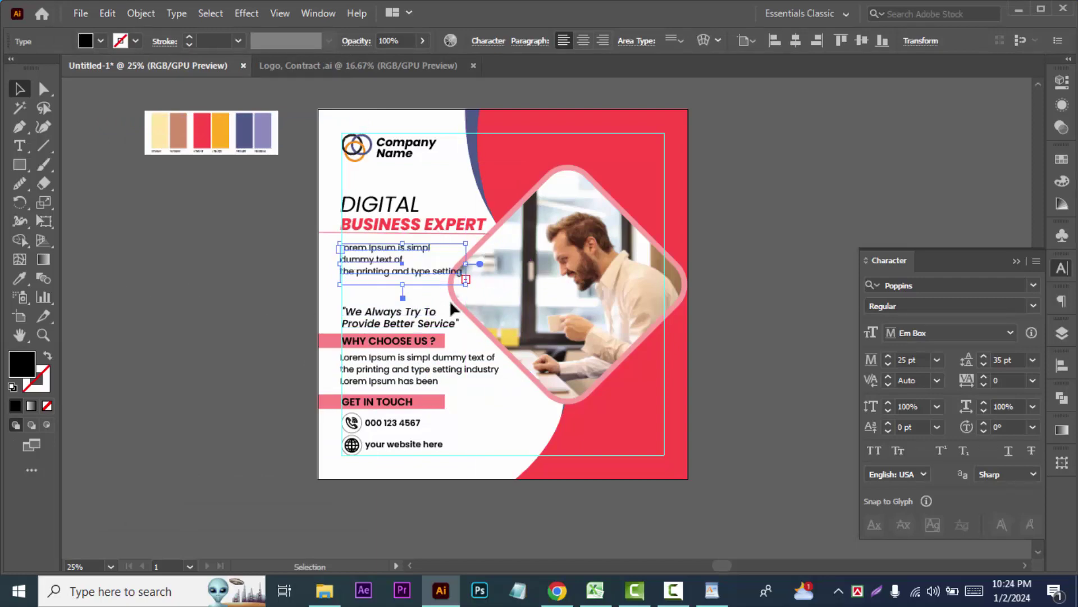
Rejoin the copied paragraph's line breaks before 'dummy' and 'the printing', then adjust its font size.
key("ctrl+equal")
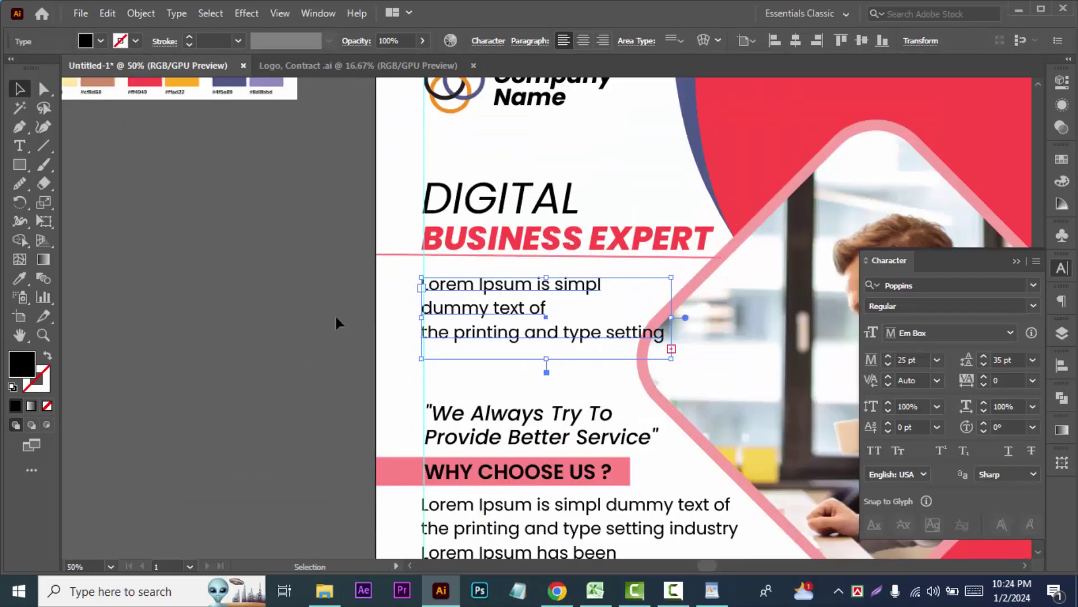
left_click(20, 147)
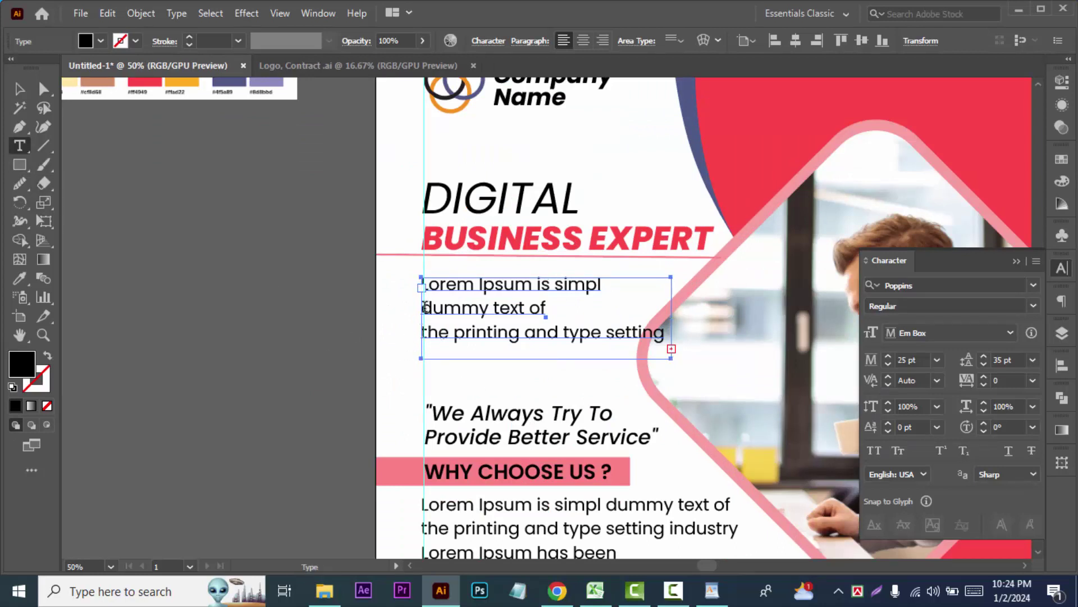
left_click(425, 307)
key("BackSpace")
key("Return")
key("BackSpace")
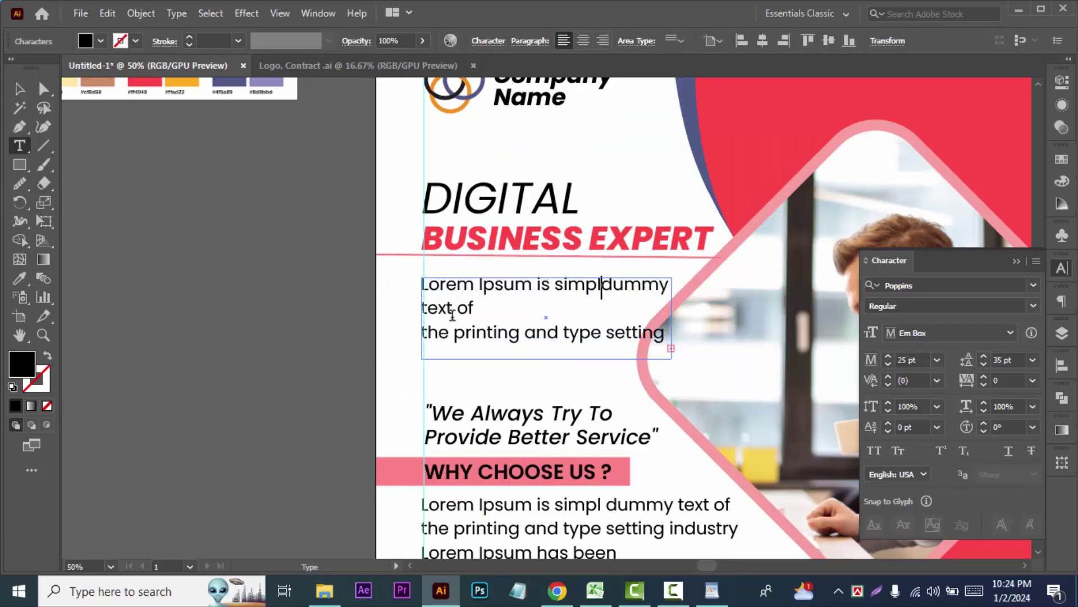
left_click(422, 333)
key("BackSpace")
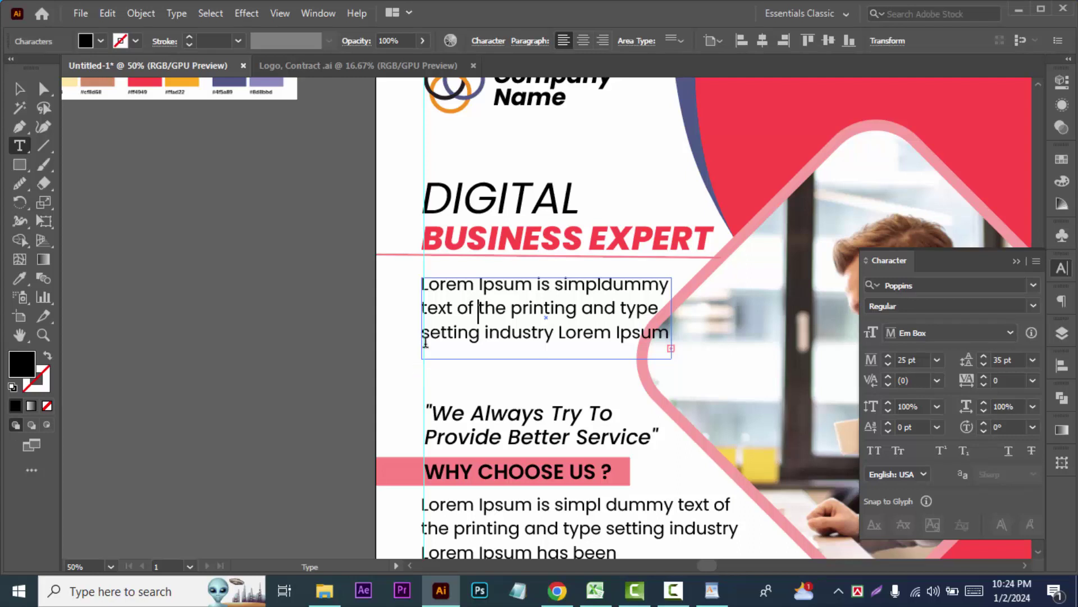
key("ctrl+z")
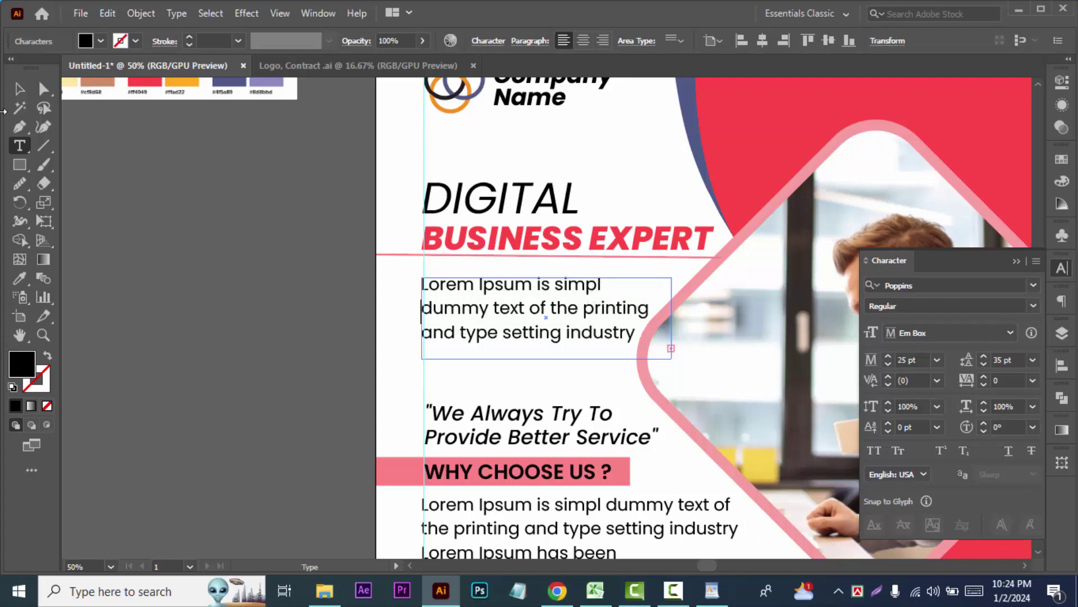
left_click(20, 89)
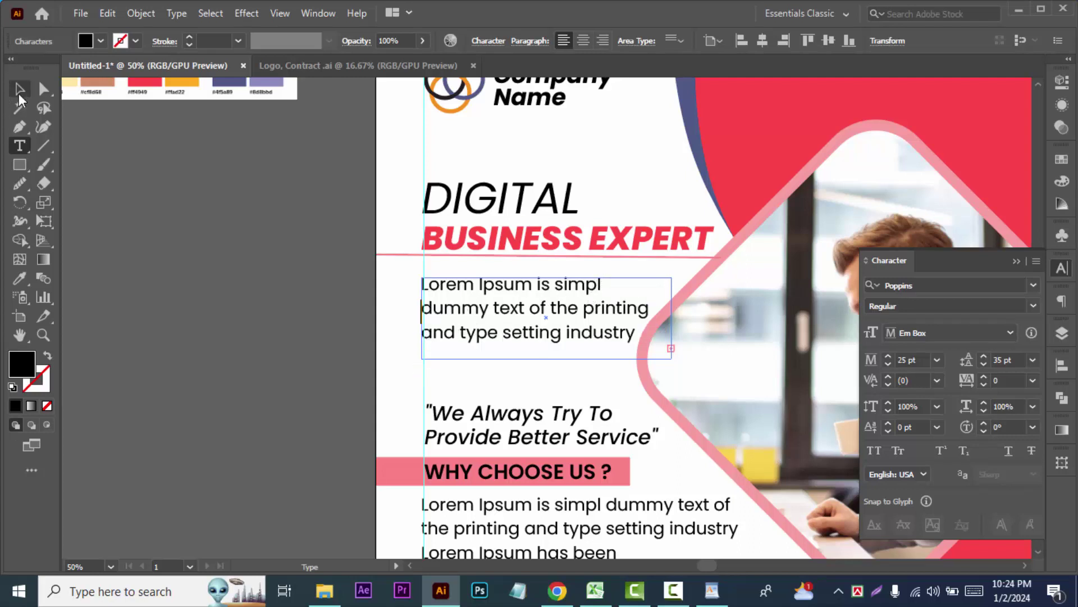
left_click(907, 359)
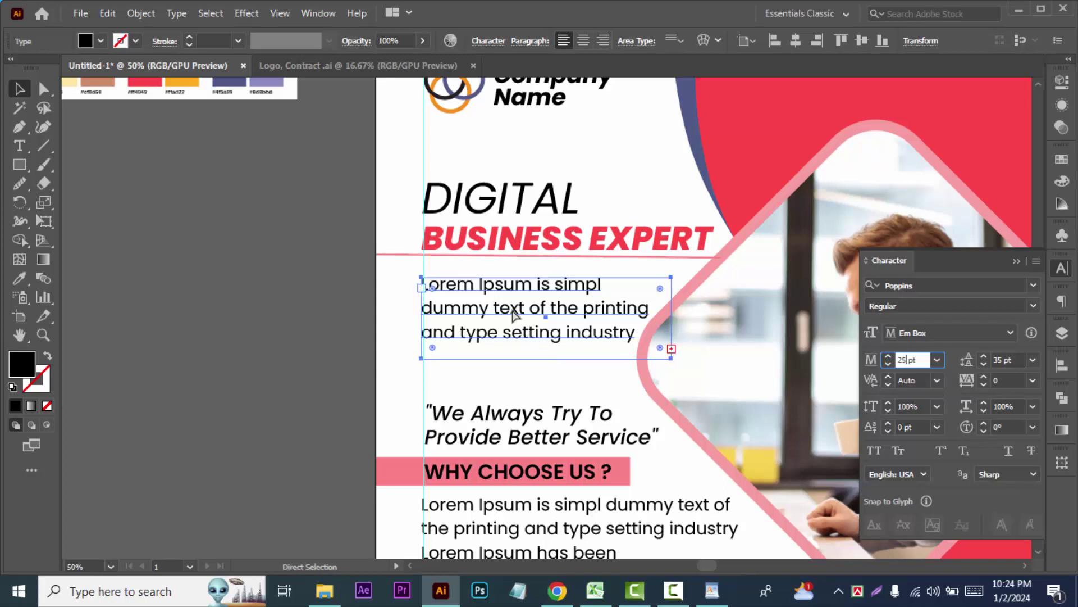
Join the intro text lines after 'simpl' and move the intro box up slightly.
double_click(430, 310)
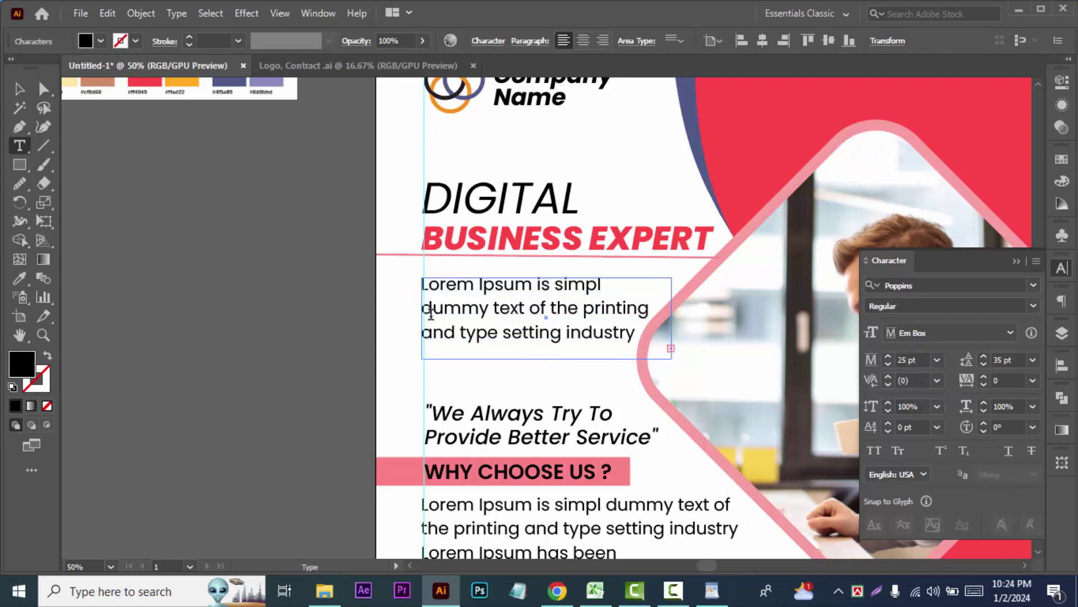
key("BackSpace")
left_click(20, 89)
left_click_drag(653, 343, 655, 327)
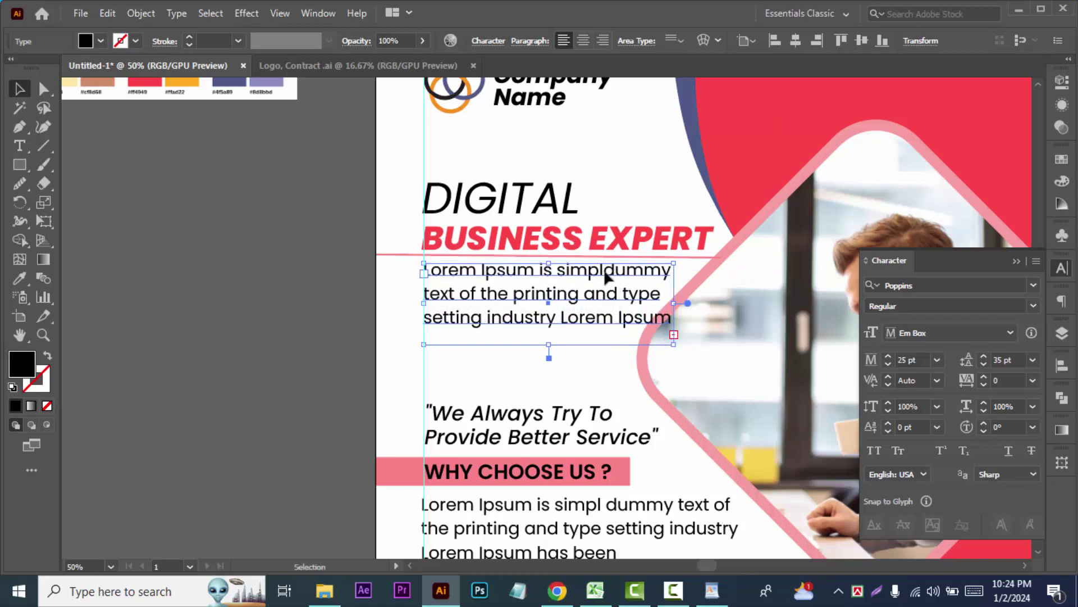
double_click(613, 268)
key("Return")
key("BackSpace")
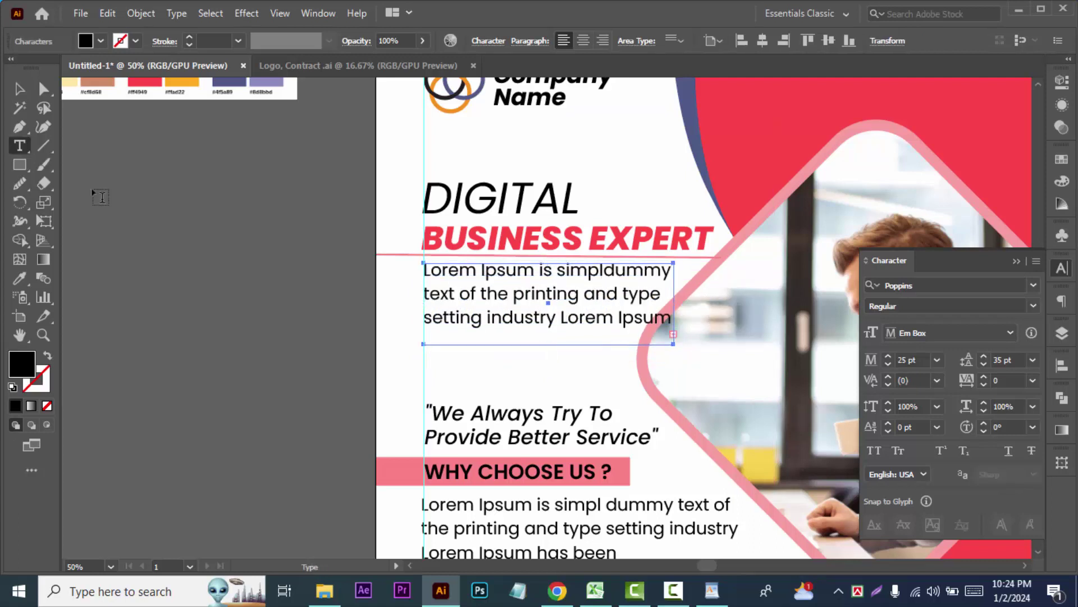
key("Escape")
Widen the intro box, crop it to two lines ending 'printing and type', and set 32 pt leading.
left_click_drag(675, 303, 696, 303)
double_click(608, 270)
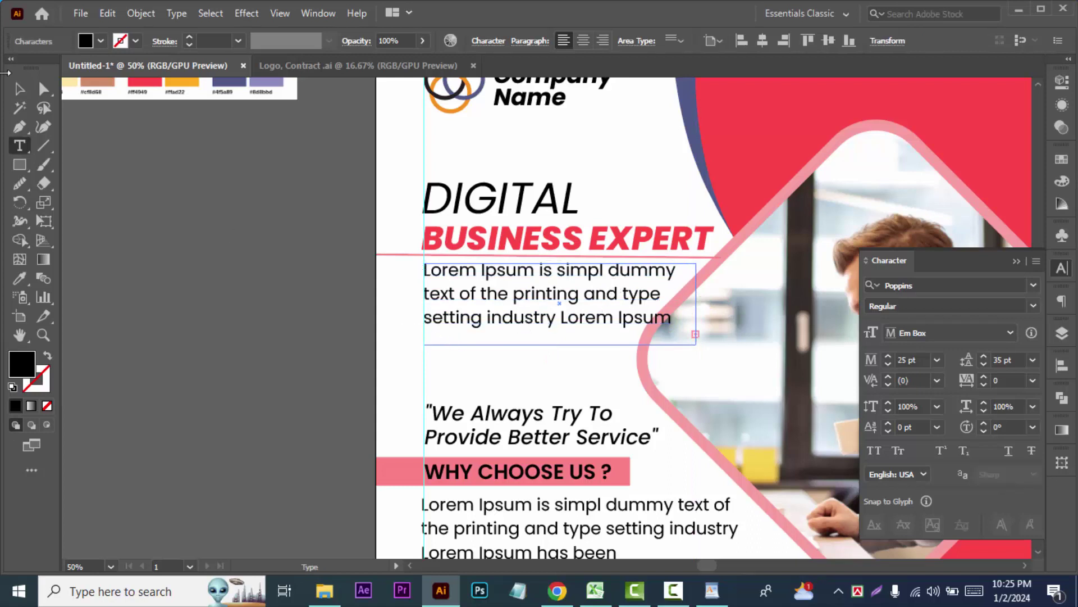
key("Escape")
left_click_drag(560, 344, 560, 312)
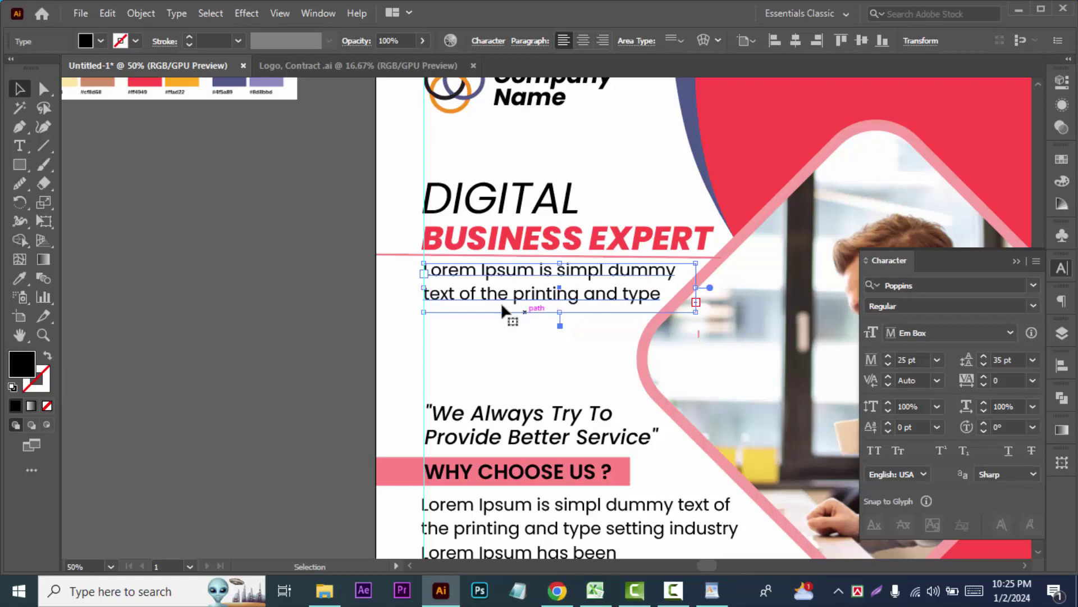
left_click(983, 368)
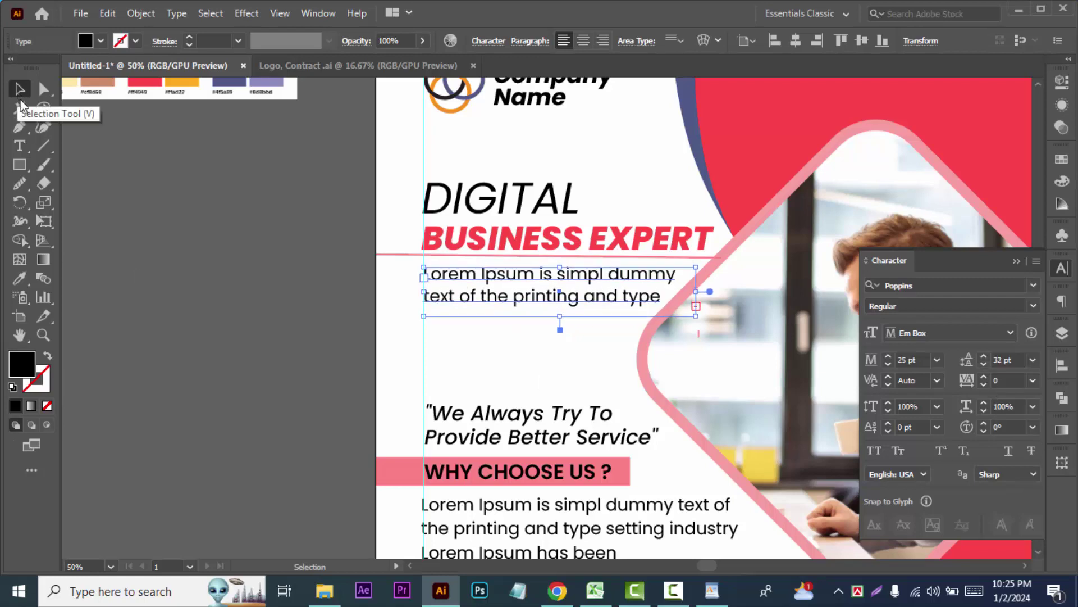
left_click(127, 289)
key("ctrl+minus")
key("ctrl+minus")
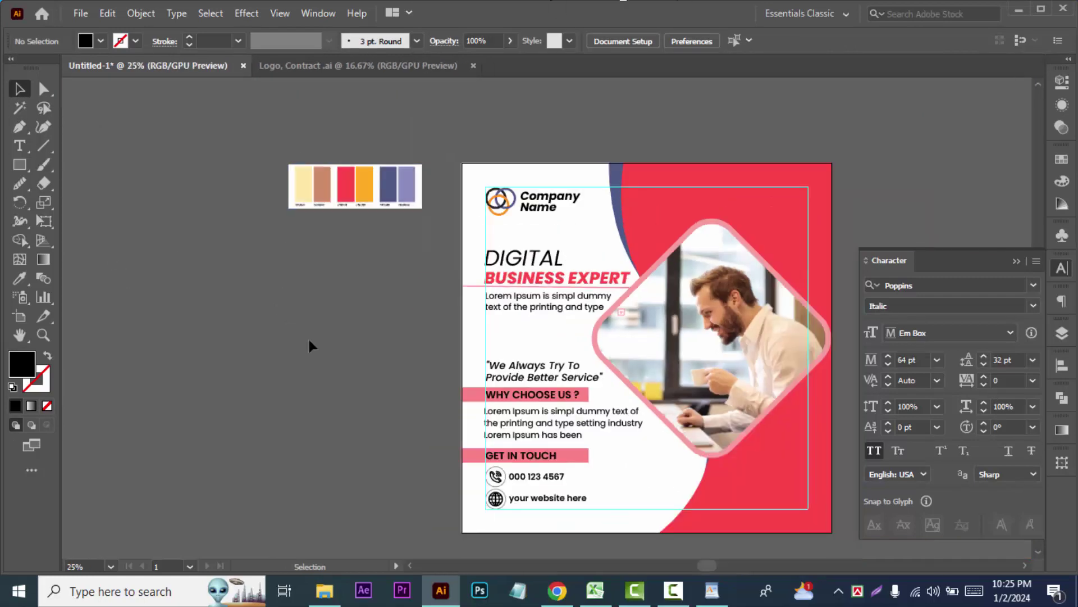
Set the paragraph under WHY CHOOSE US to 33 pt leading.
left_click_drag(310, 343, 230, 326)
left_click(511, 406)
left_click(453, 295)
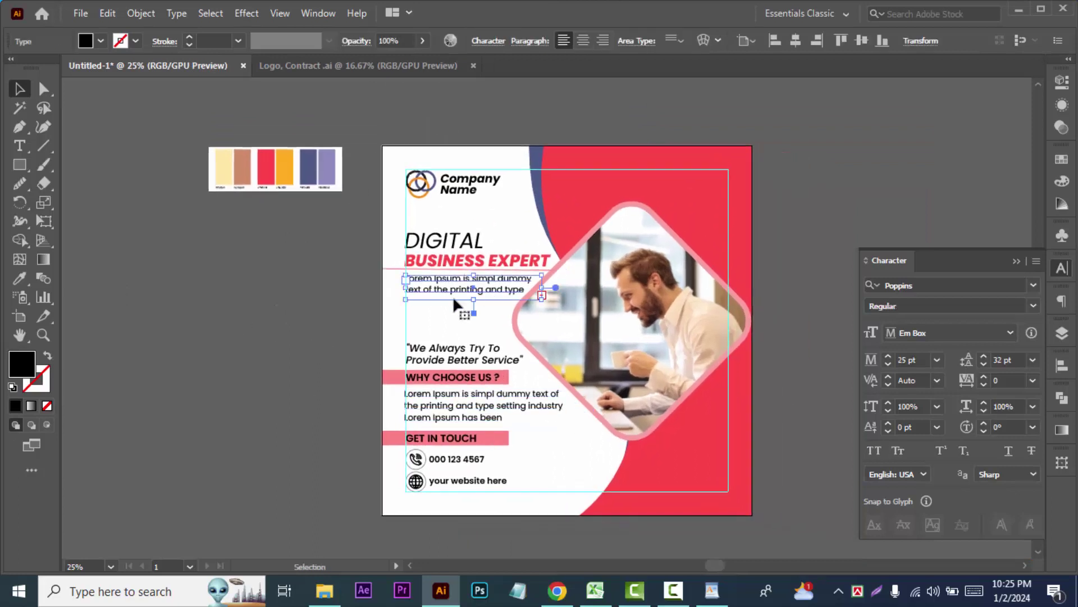
left_click(465, 409)
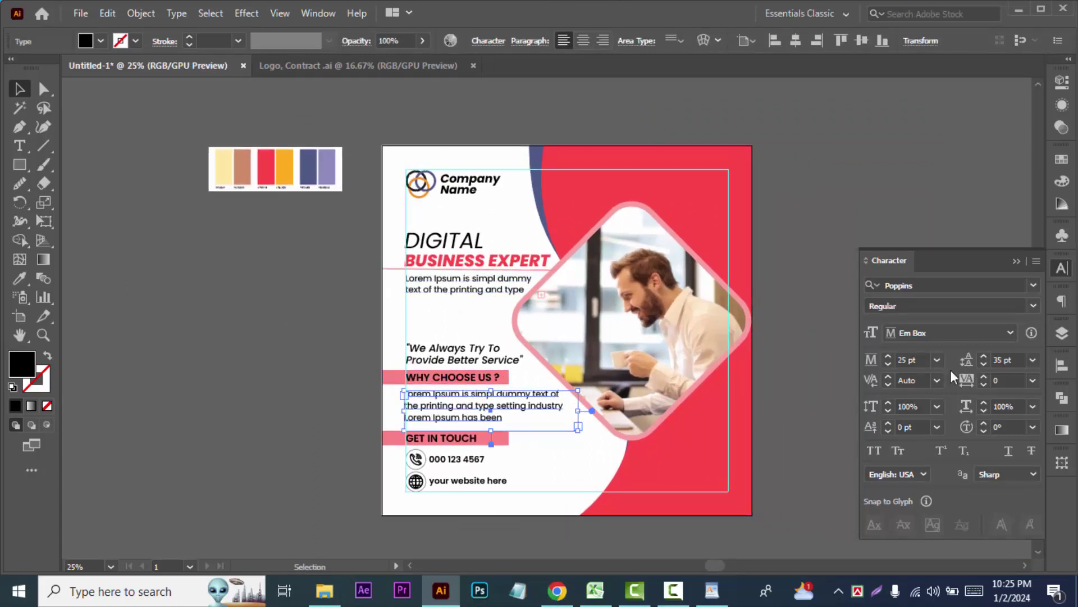
left_click(983, 364)
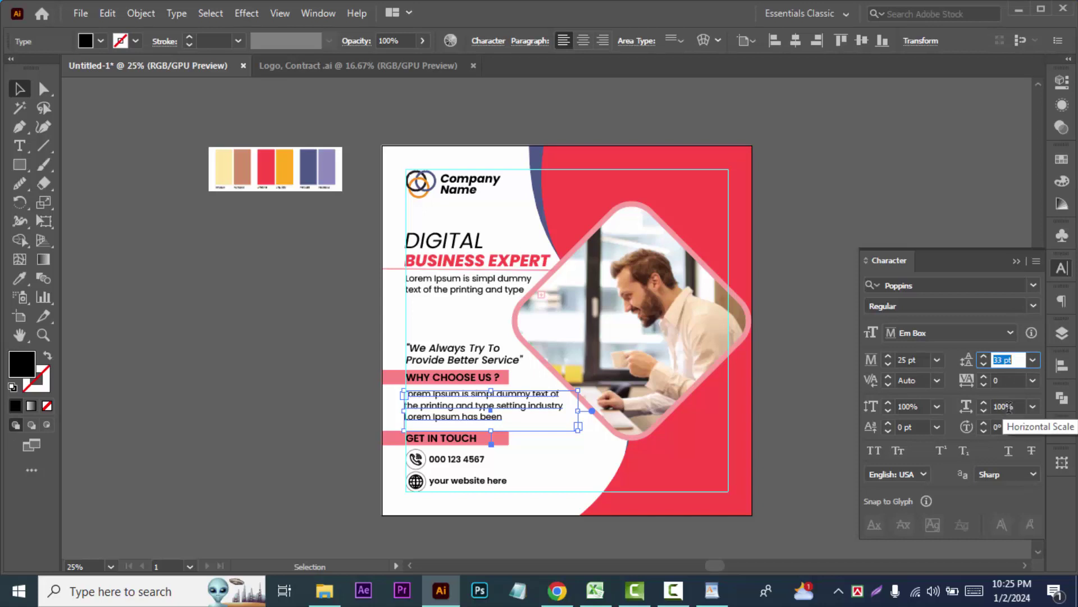
left_click(785, 431)
Nudge the quote and the WHY CHOOSE US block a little higher.
left_click(442, 365)
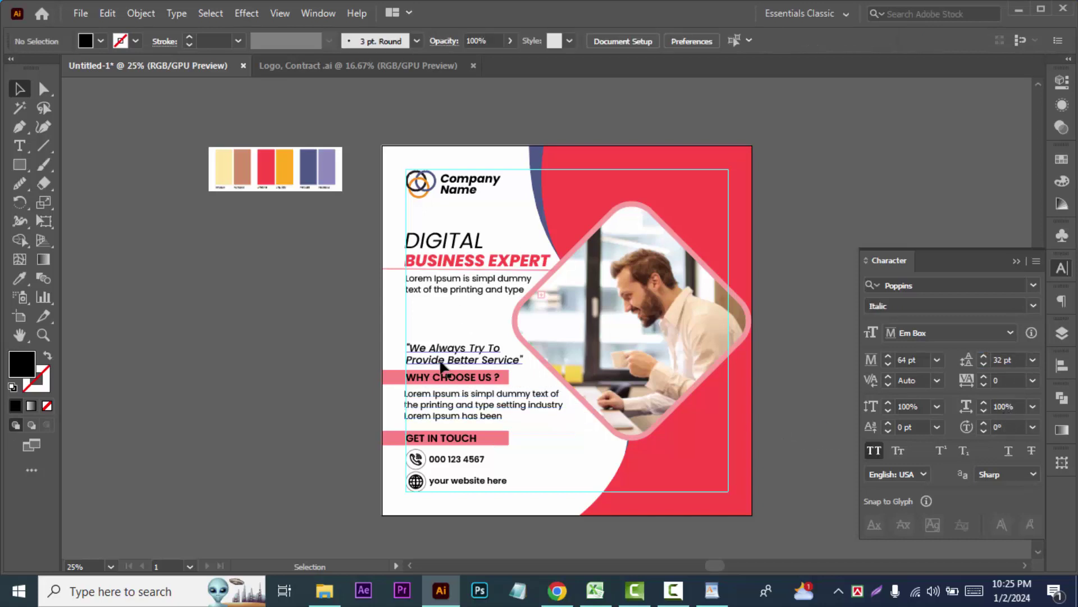
left_click_drag(437, 370, 437, 365)
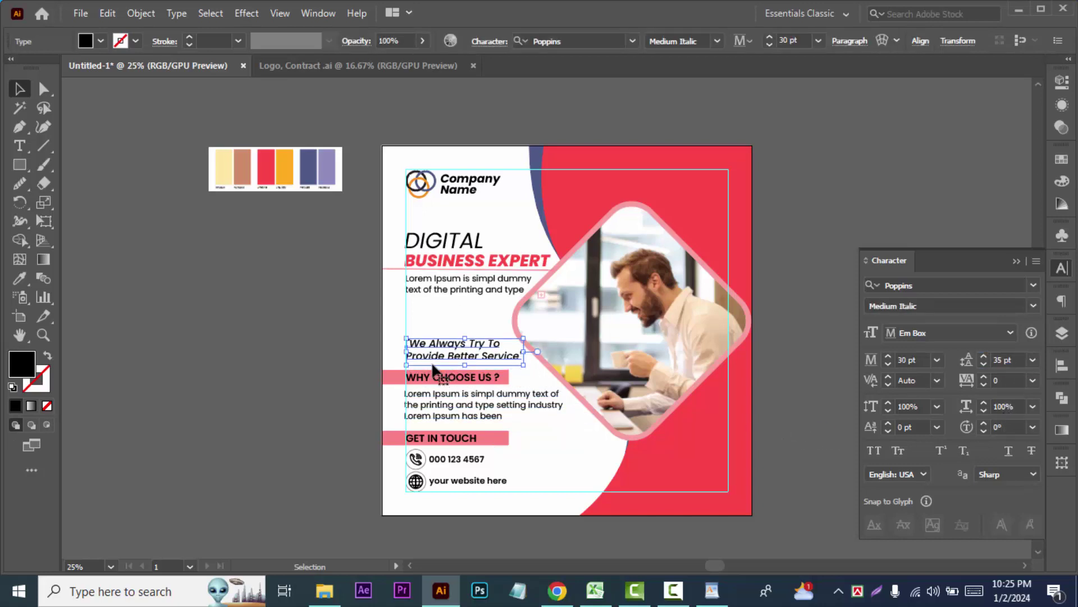
key("Up")
key("Up")
key("Up")
key("Up")
key("Up")
key("Up")
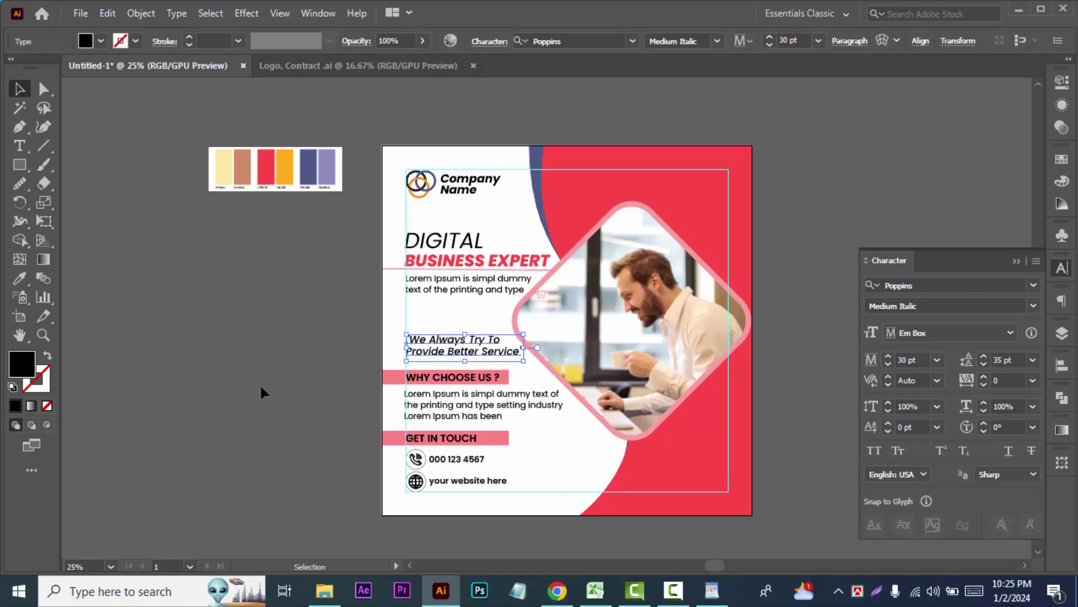
key("Up")
key("Up")
key("Up")
left_click(246, 369)
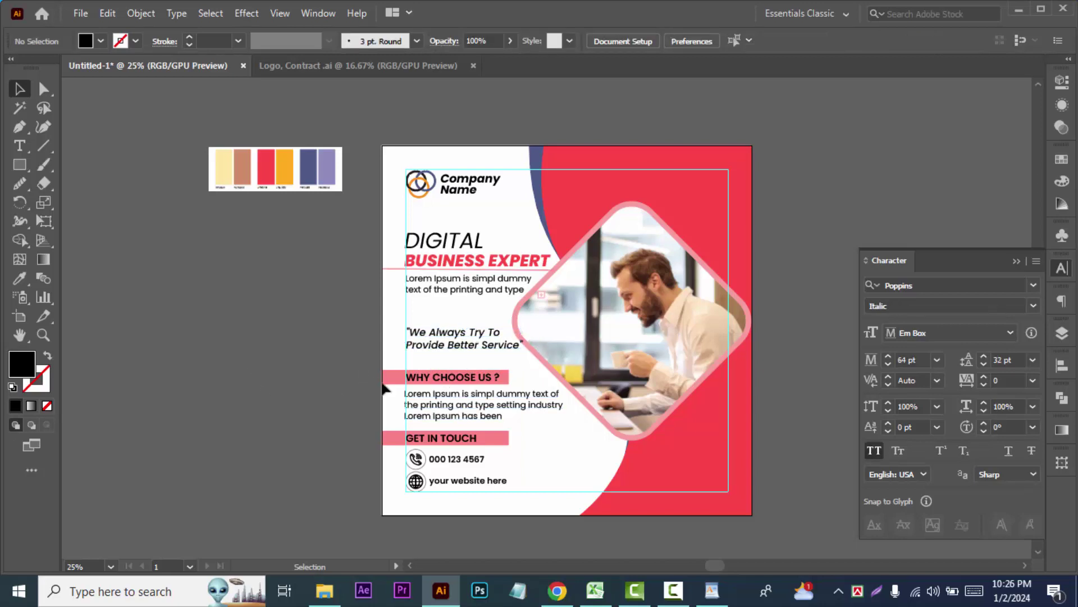
left_click(449, 422)
key("Up")
key("Up")
key("Up")
key("Up")
key("Up")
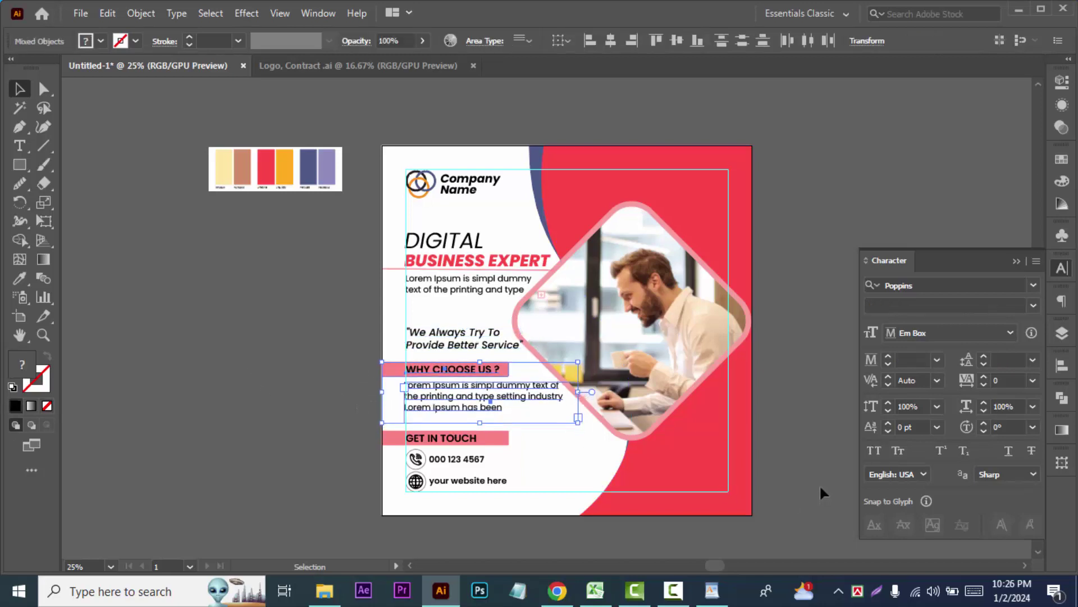
key("Up")
key("Up")
left_click(254, 430)
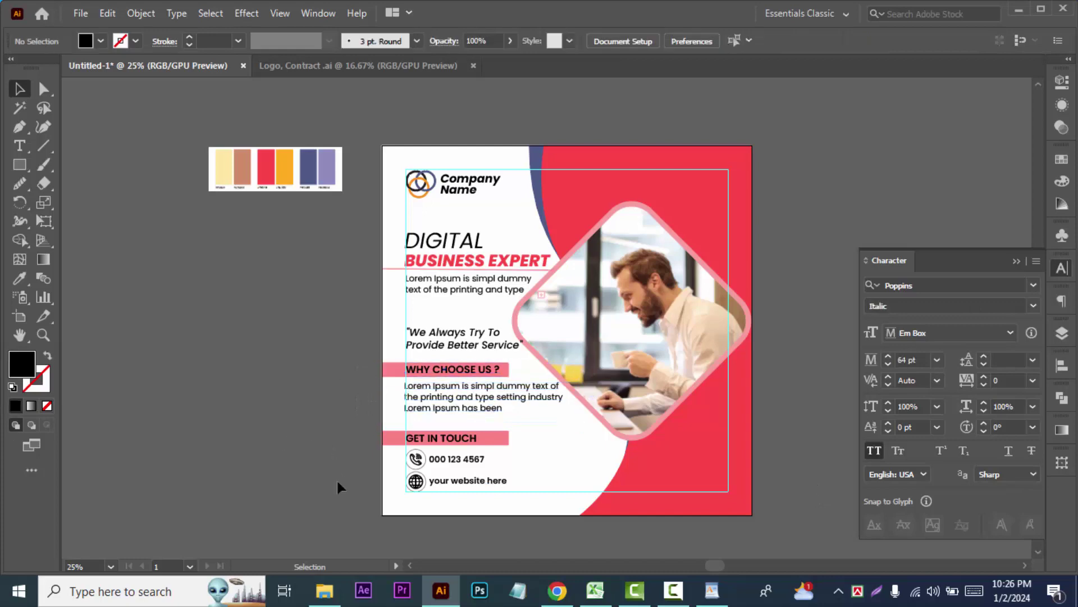
Shrink the phone and web icons and pull the phone number and website lines in beside them.
key("ctrl+equal")
key("ctrl+equal")
scroll(317, 459, "down", 5)
left_click(294, 451)
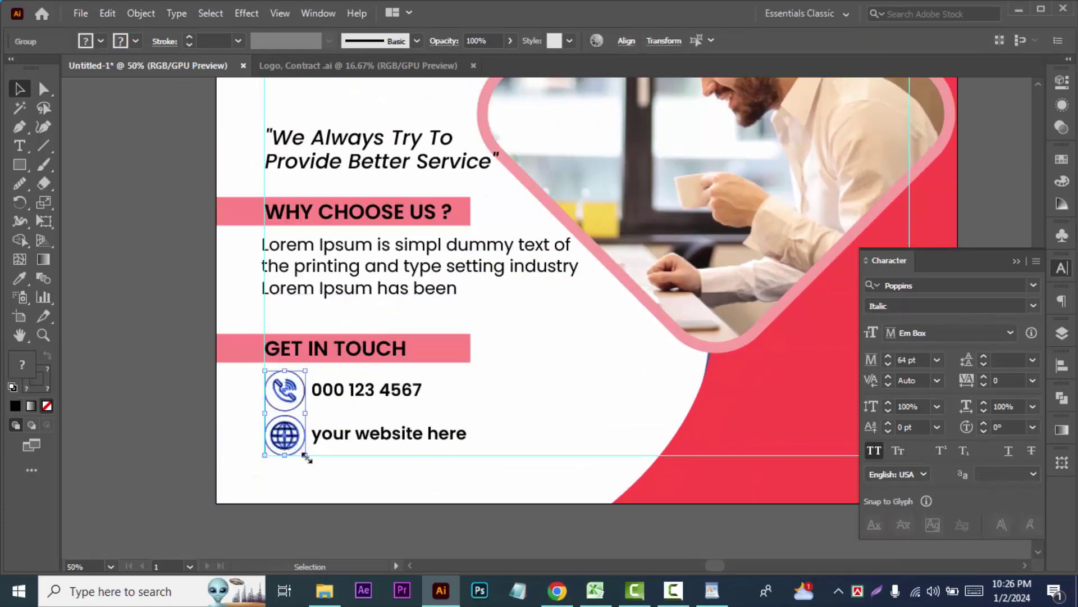
left_click_drag(305, 455, 302, 433)
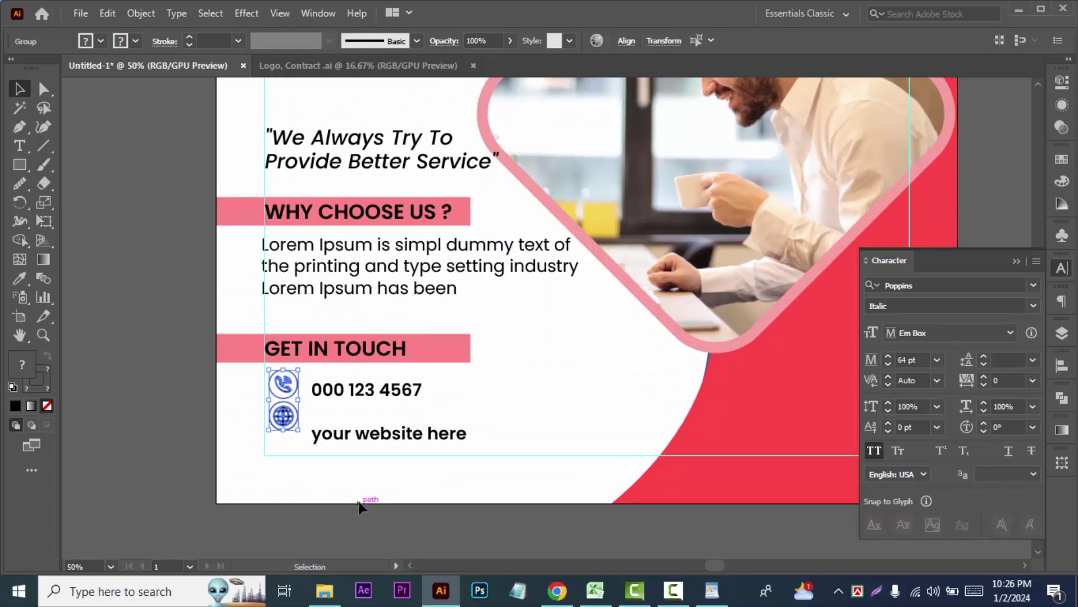
left_click(343, 392)
left_click_drag(343, 393, 340, 388)
left_click_drag(362, 441, 355, 419)
left_click(378, 505)
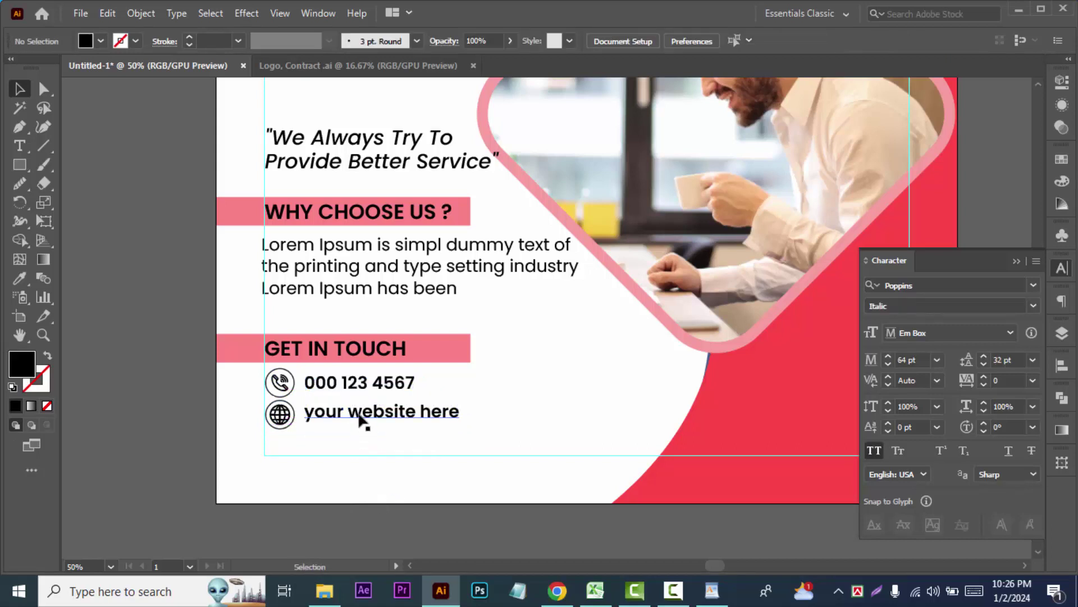
key("ctrl+minus")
key("ctrl+minus")
Draw a thin red strip along the artboard's bottom edge using the palette red.
scroll(298, 424, "up", 1)
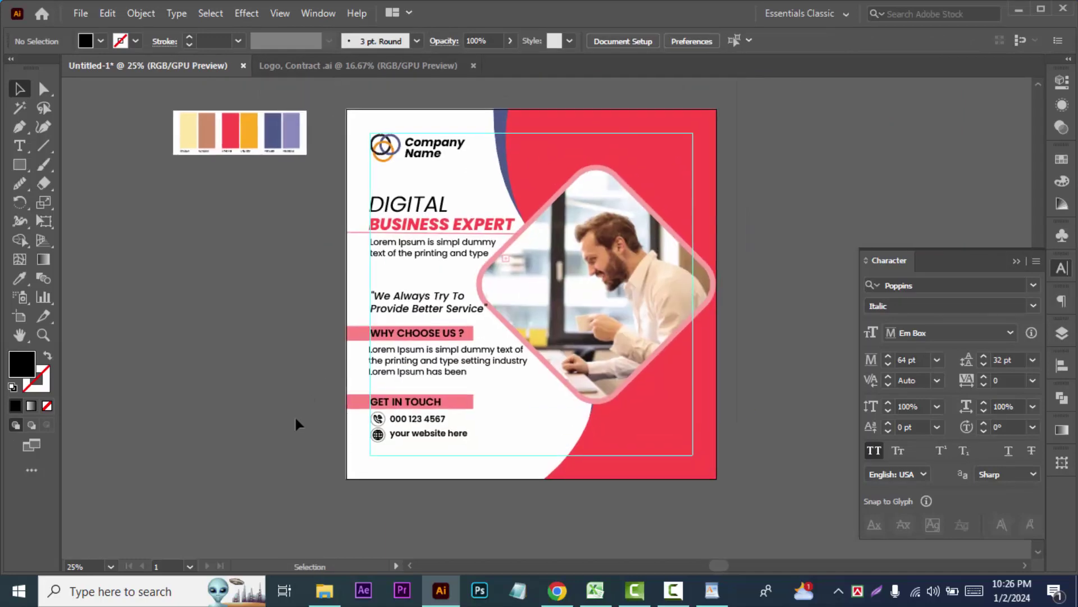
left_click(12, 160)
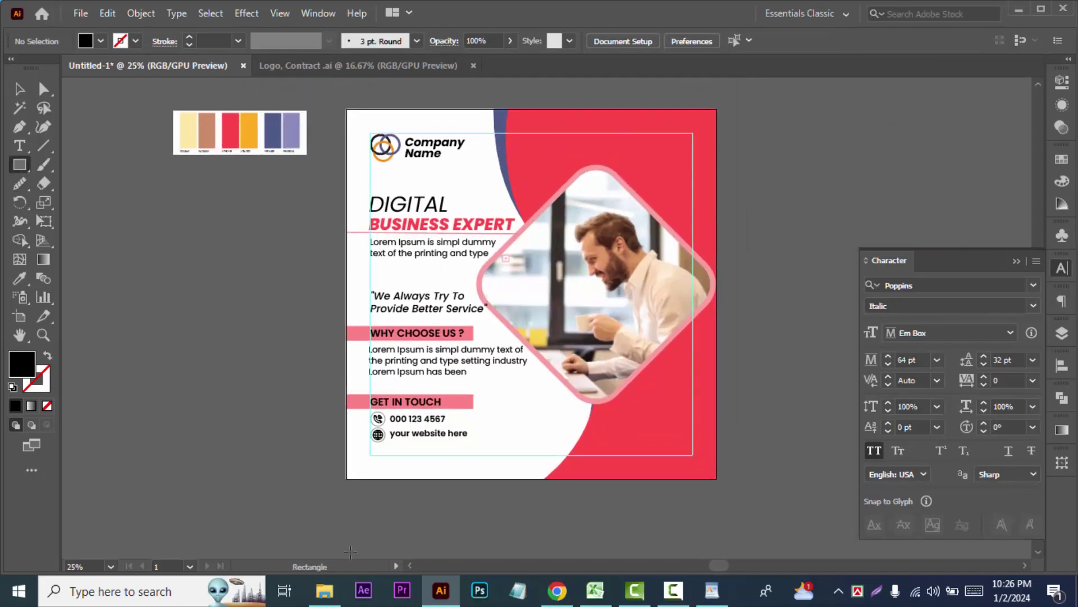
left_click_drag(346, 461, 605, 475)
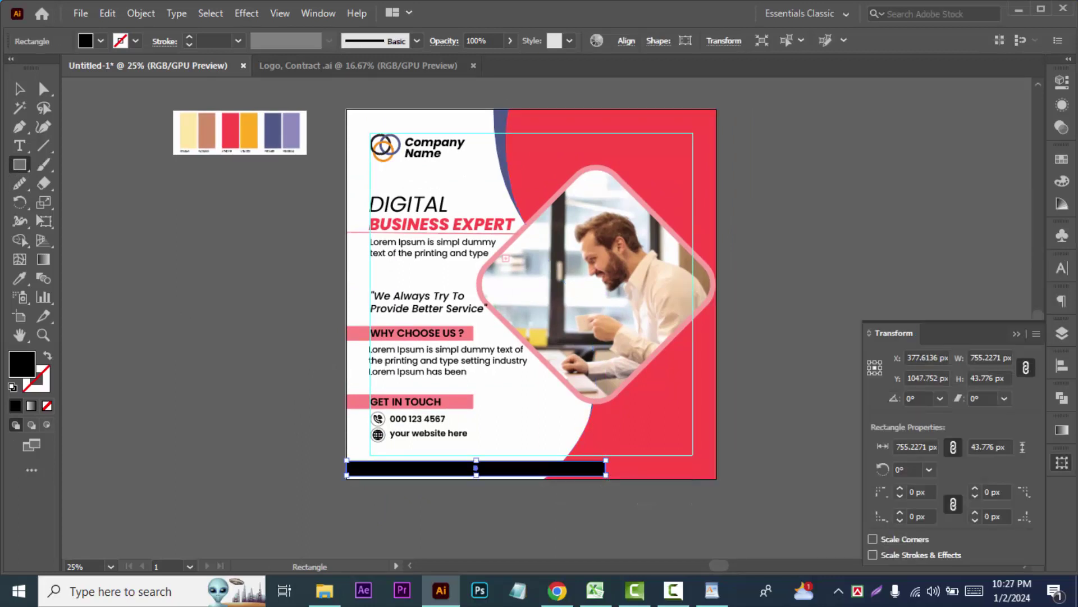
key("i")
left_click(698, 424)
key("ctrl+equal")
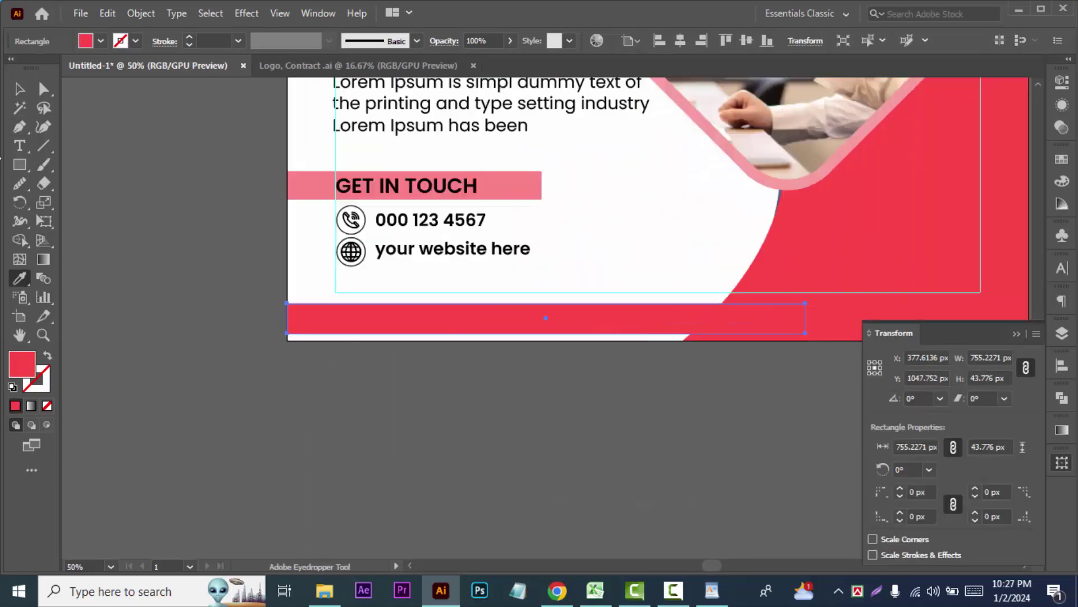
left_click(20, 88)
left_click_drag(579, 325, 548, 325)
left_click(511, 434)
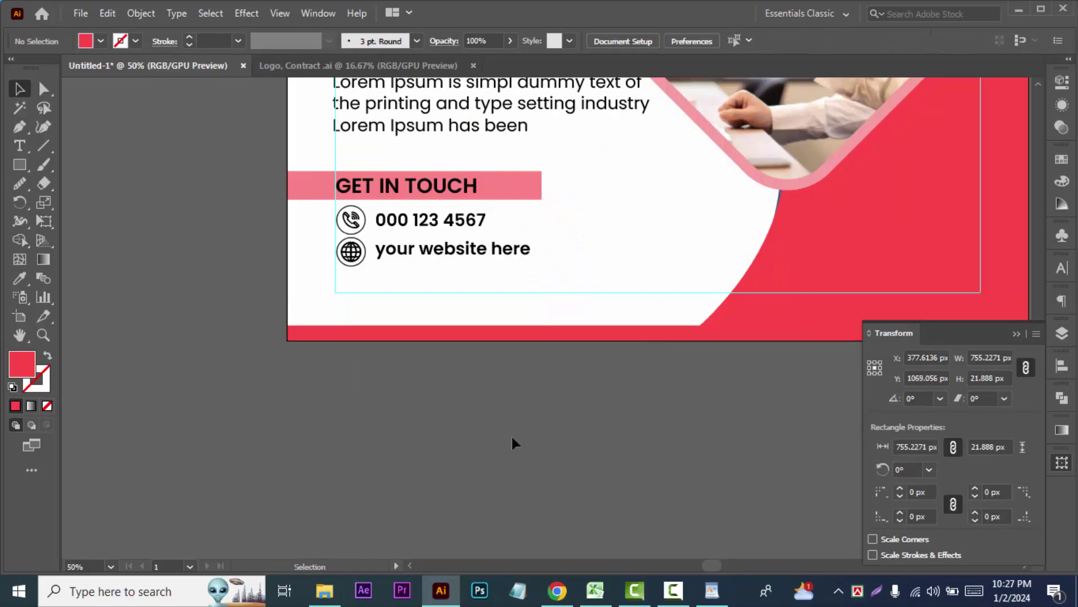
key("ctrl+minus")
key("ctrl+minus")
key("ctrl+minus")
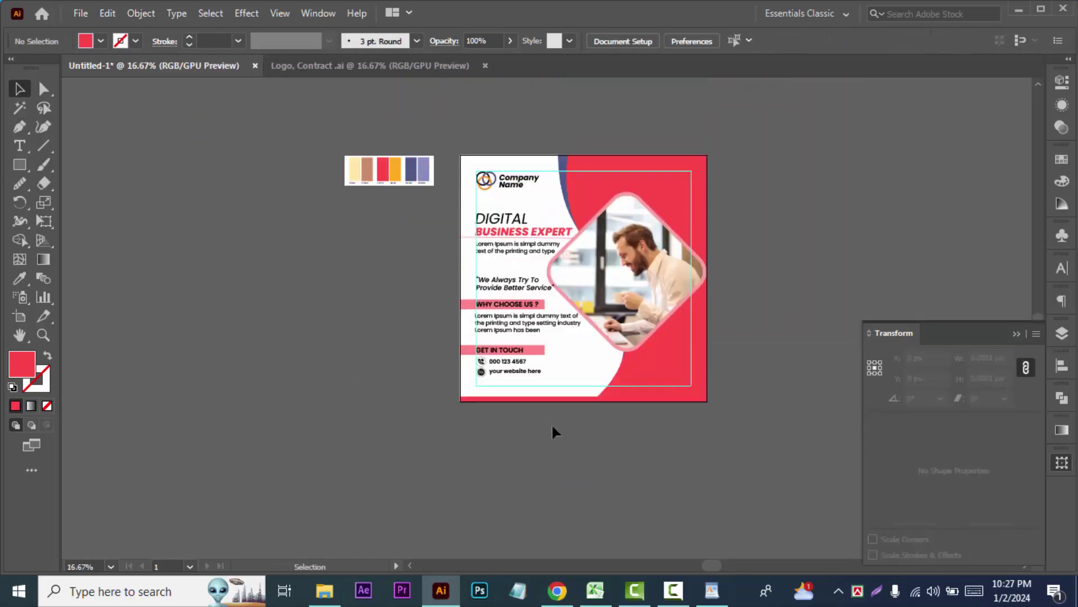
Duplicate the bottom strip in place, fill it with the palette purple, and move it to the artboard top.
key("ctrl+plus")
scroll(541, 417, "up", 3)
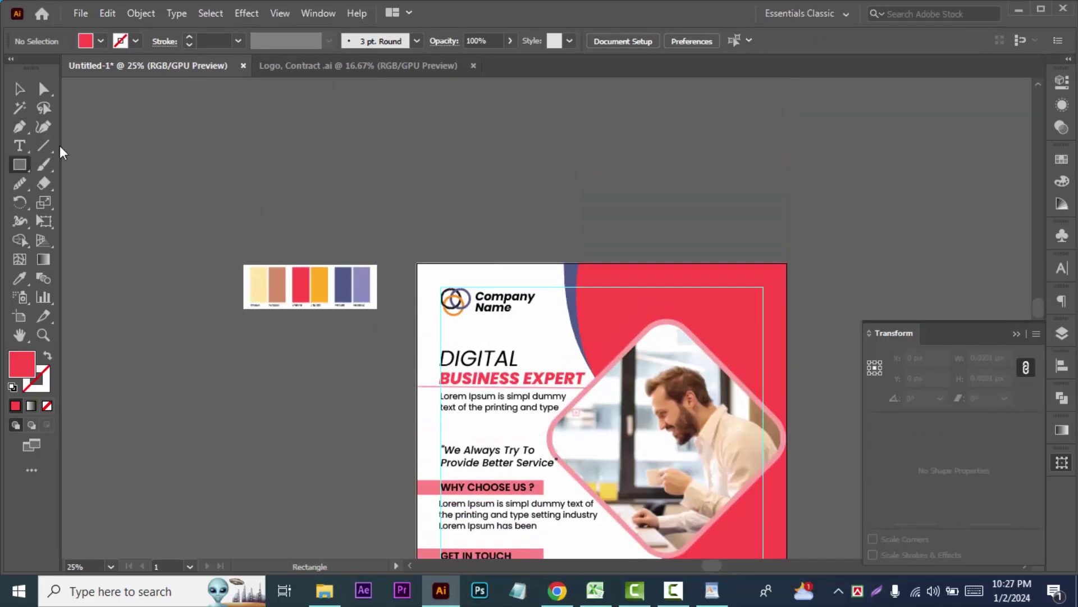
scroll(180, 342, "down", 3)
left_click(559, 423)
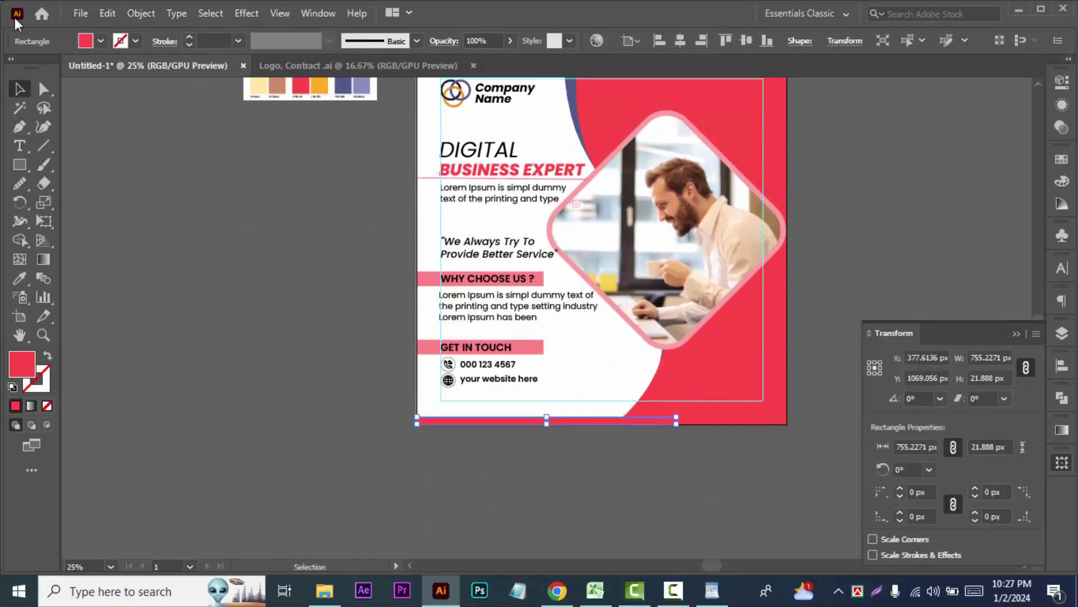
left_click(107, 13)
left_click(129, 89)
left_click(108, 13)
left_click(153, 124)
left_click(19, 278)
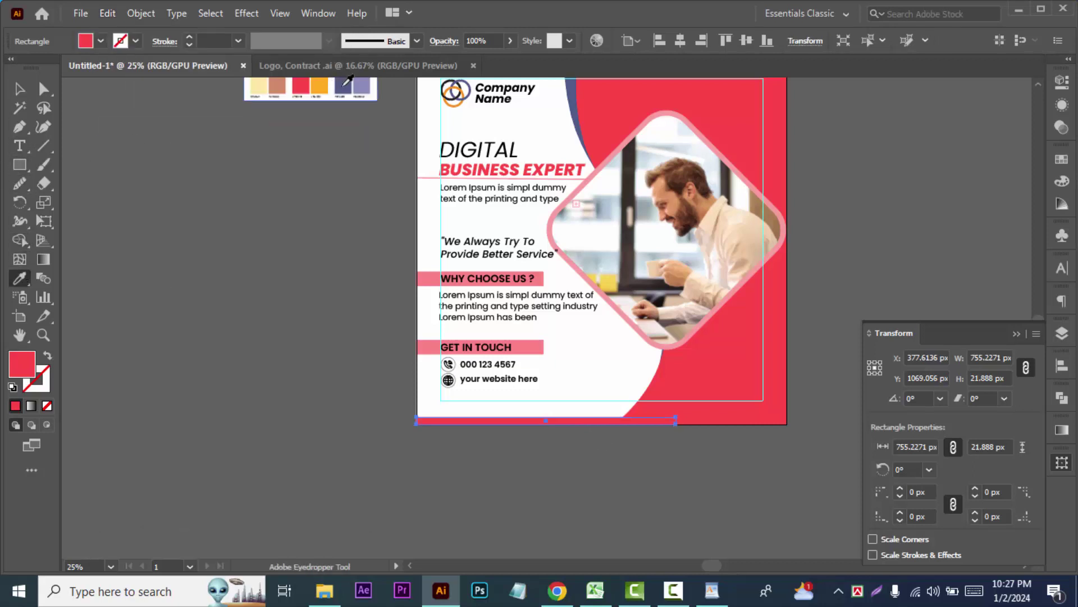
left_click(345, 86)
key("v")
scroll(112, 387, "up", 3)
left_click(726, 40)
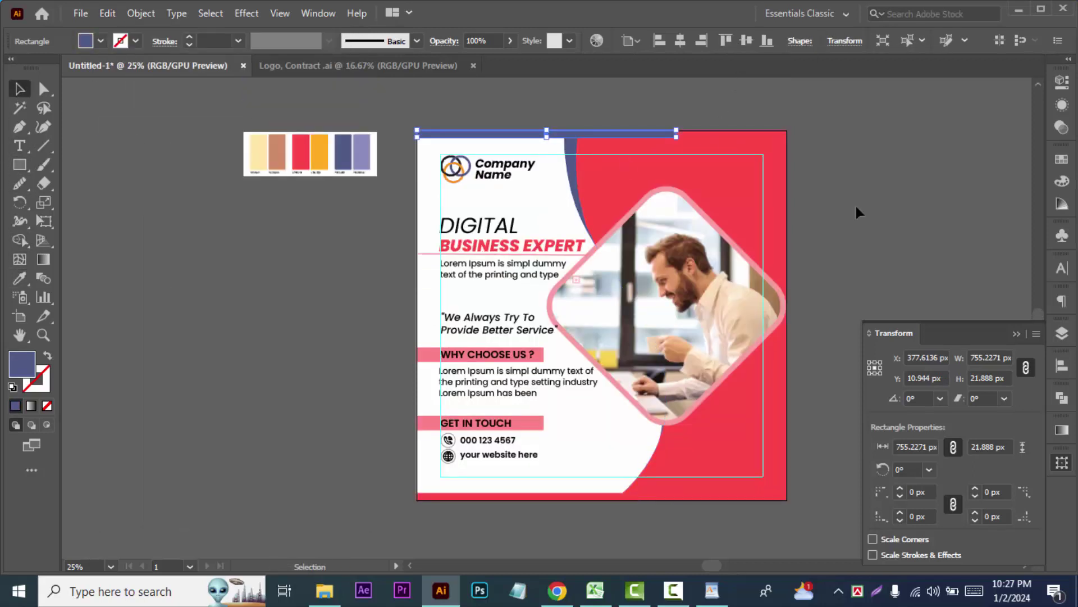
Drag the top bar's <Rectangle> near the bottom of the Layers list.
left_click(1062, 334)
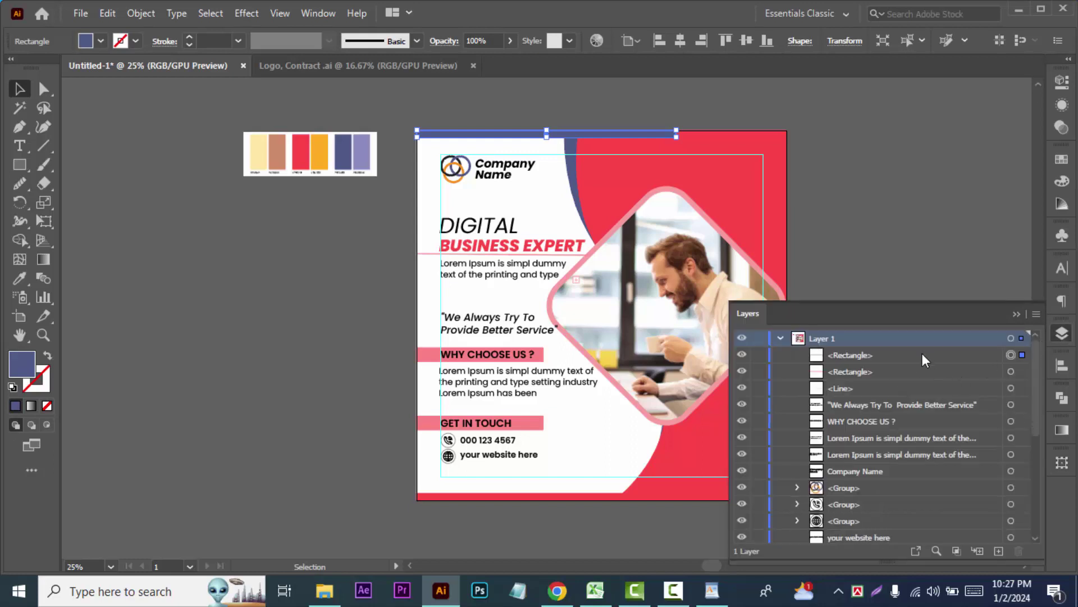
left_click_drag(922, 353, 887, 538)
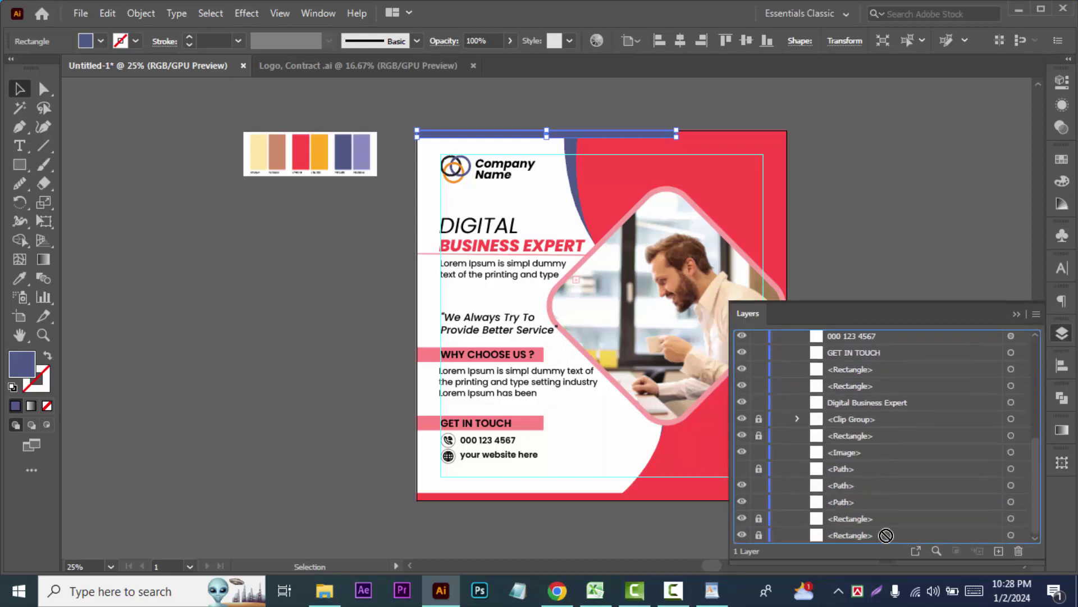
left_click_drag(887, 538, 884, 507)
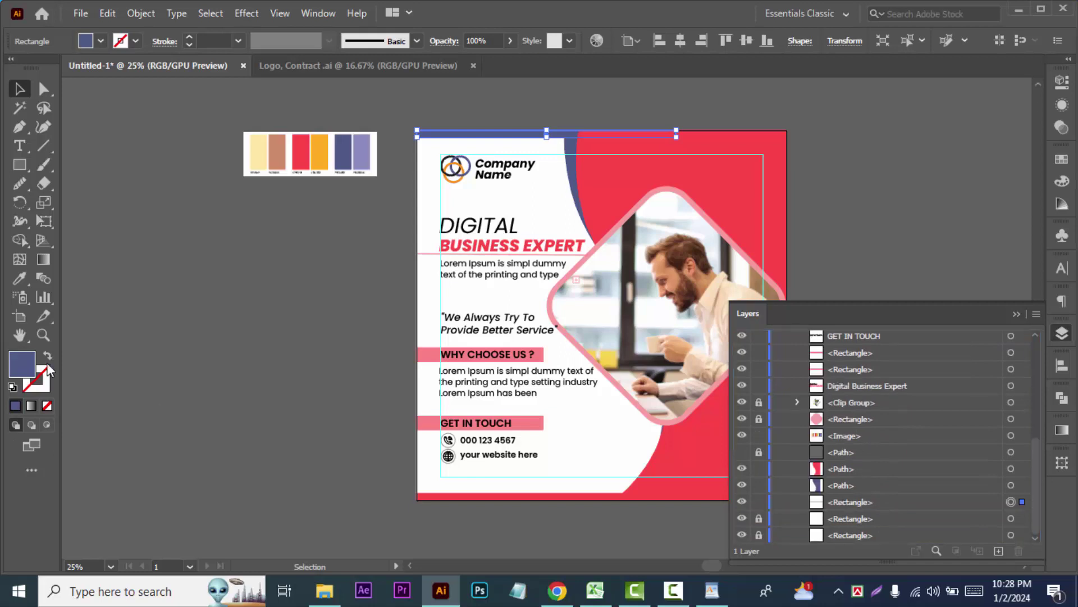
left_click(186, 306)
left_click_drag(212, 313, 71, 313)
Draw a circle at the photo frame's lower right and sample a pink fill for it.
left_click(20, 164)
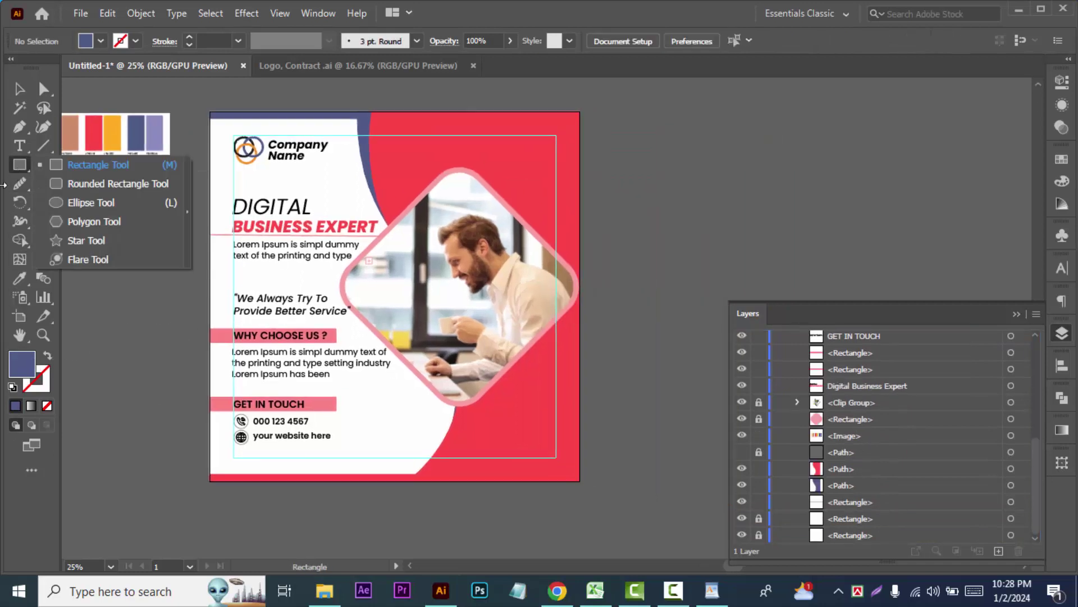
left_click(91, 203)
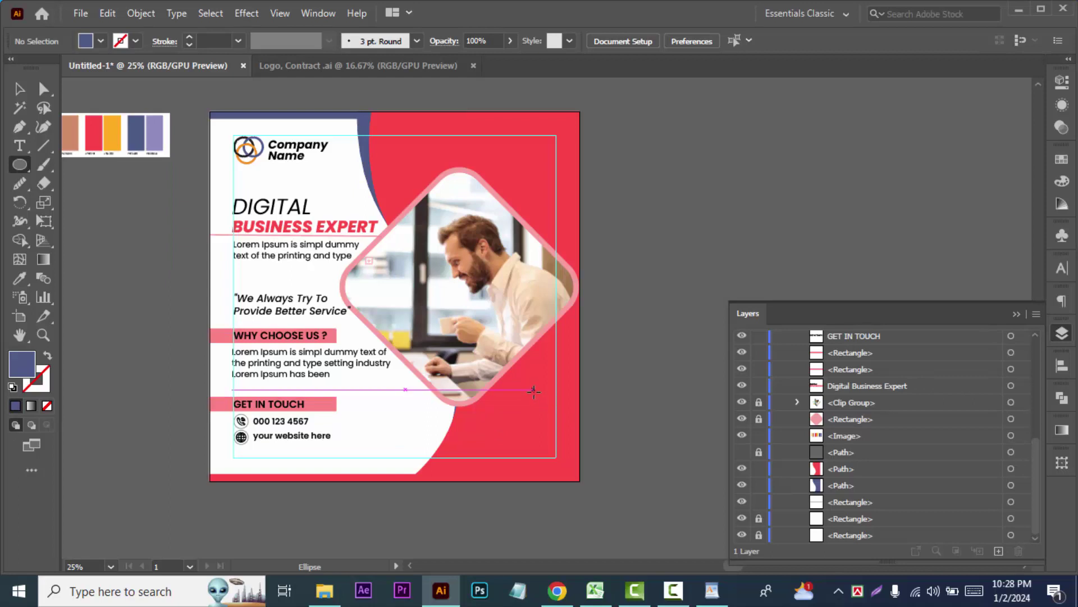
left_click_drag(531, 391, 561, 425)
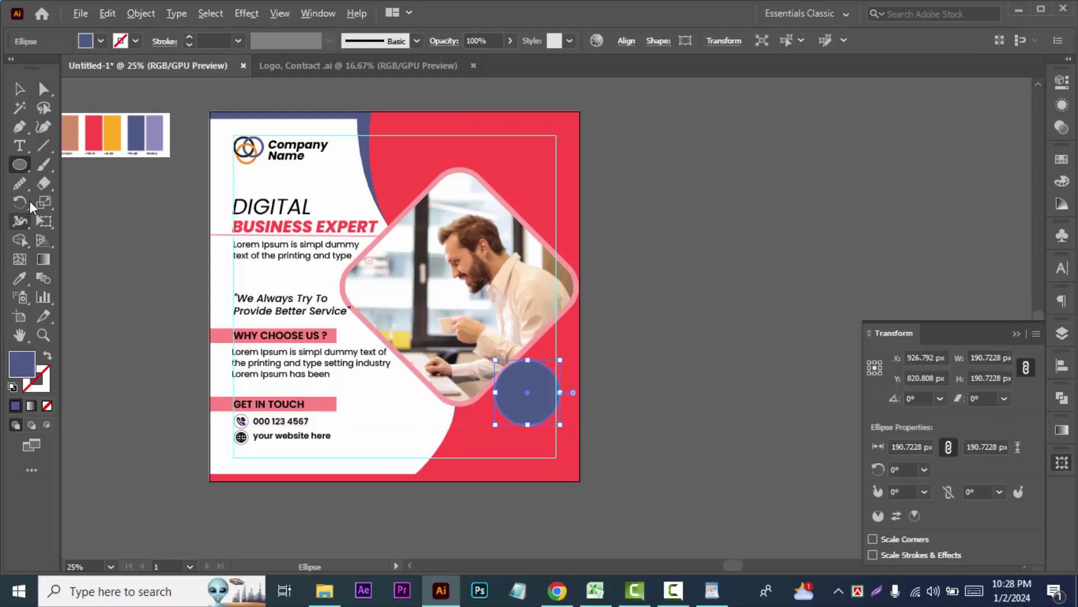
left_click(20, 278)
left_click(427, 191)
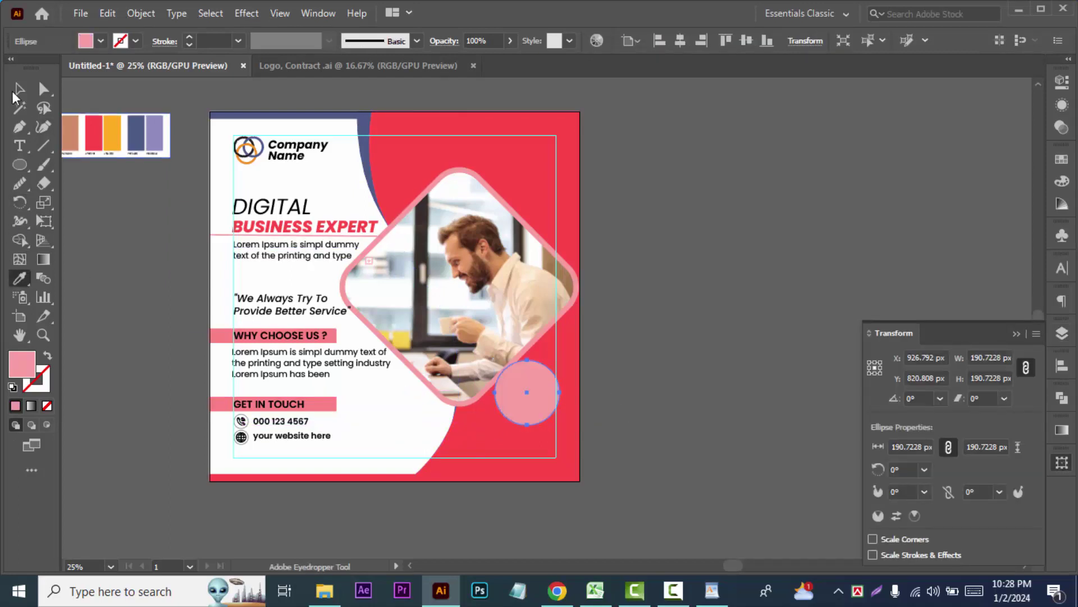
key("v")
left_click(692, 348)
Copy '50% OFFER' from the WordPad marketing notes and start a text object on the pasteboard.
left_click(712, 591)
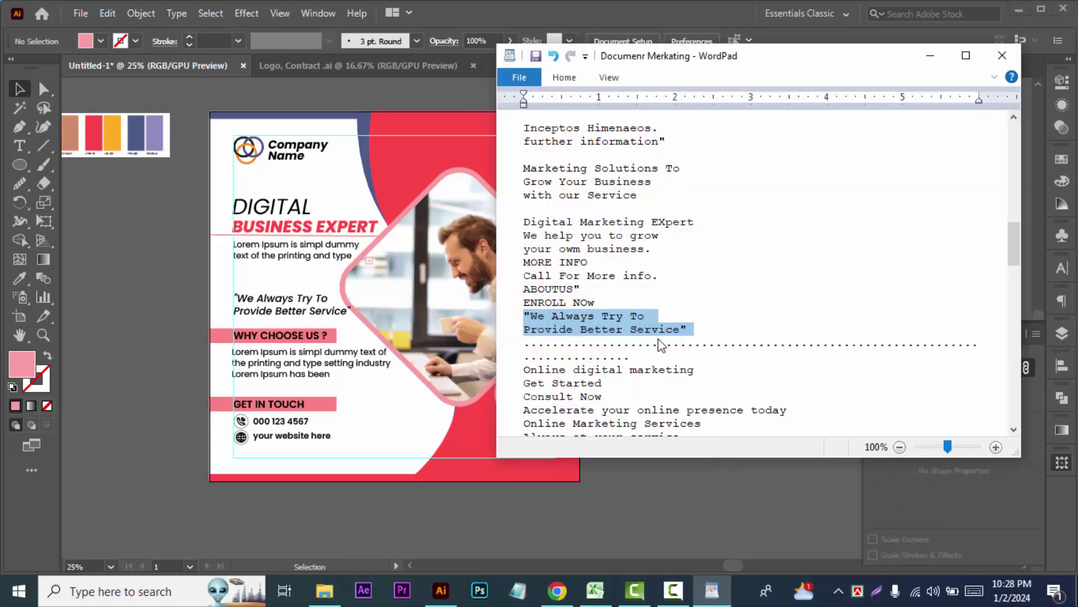
scroll(657, 344, "down", 5)
scroll(689, 369, "down", 5)
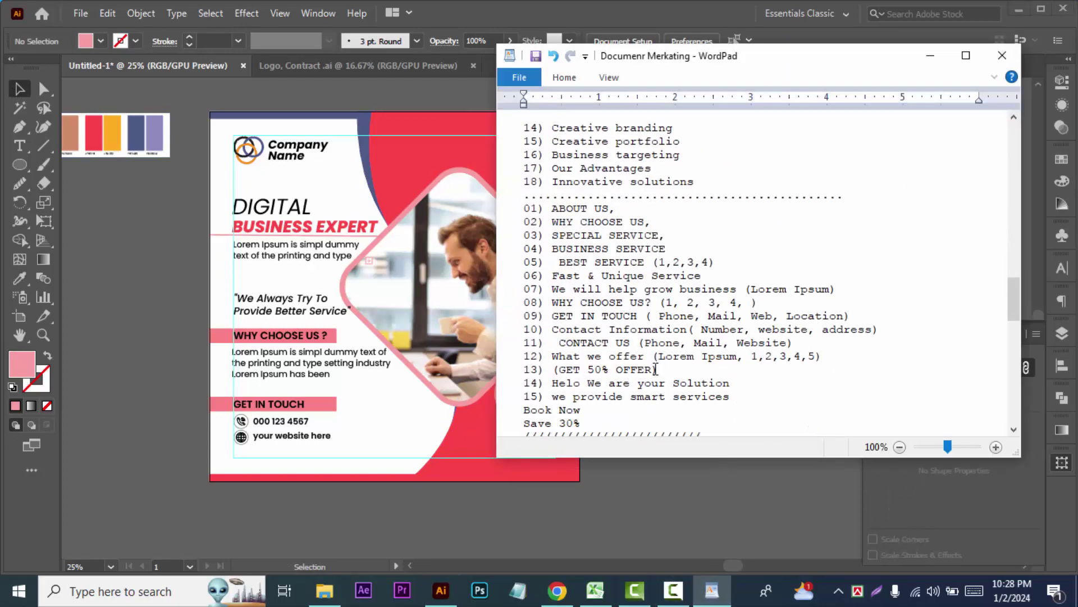
left_click_drag(655, 369, 598, 373)
right_click(598, 379)
left_click(635, 399)
left_click(126, 225)
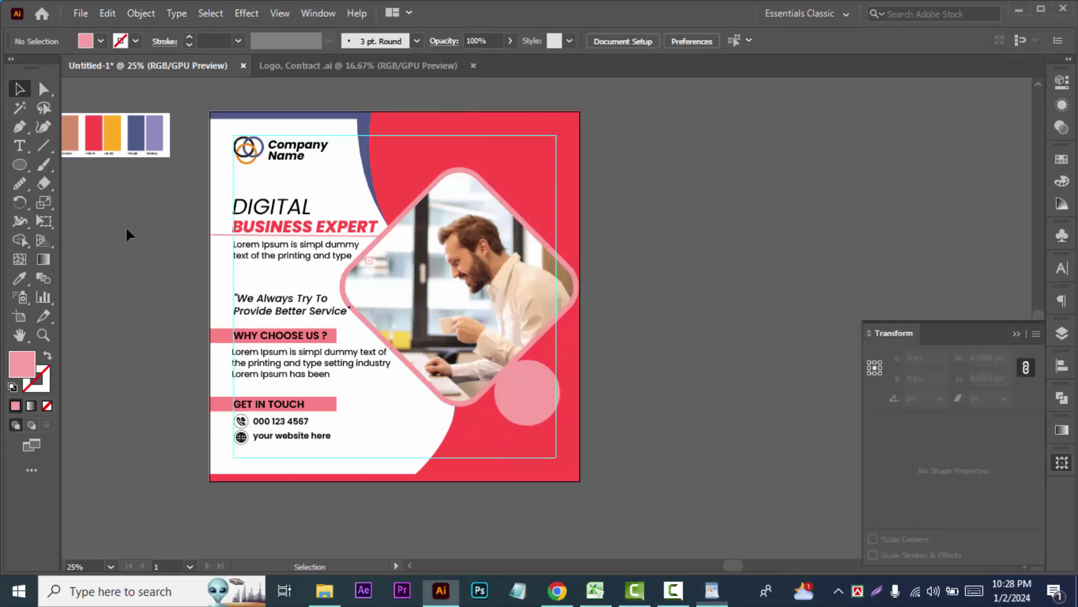
key("t")
left_click(149, 261)
left_click(116, 12)
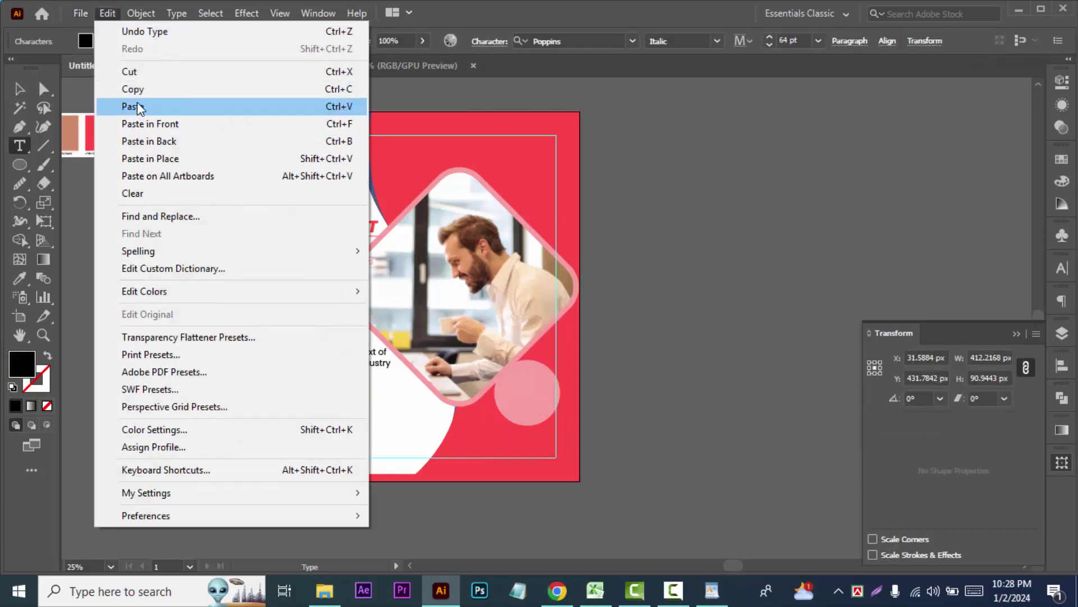
Paste the '50% OFFER' text in Poppins SemiBold, with OFFER on a second line.
left_click(140, 106)
key("Escape")
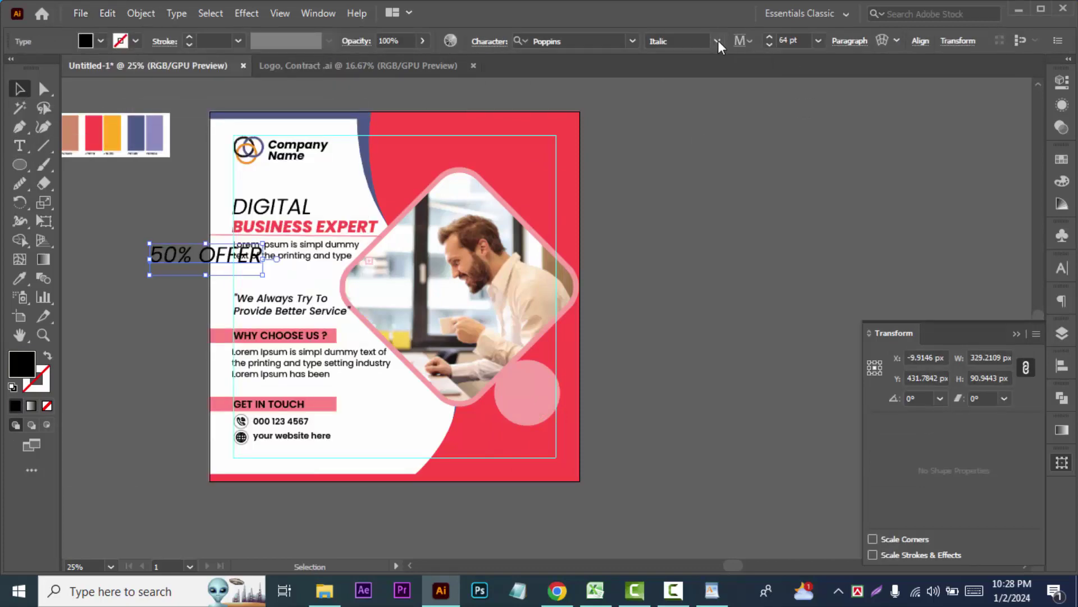
left_click(717, 41)
left_click(681, 231)
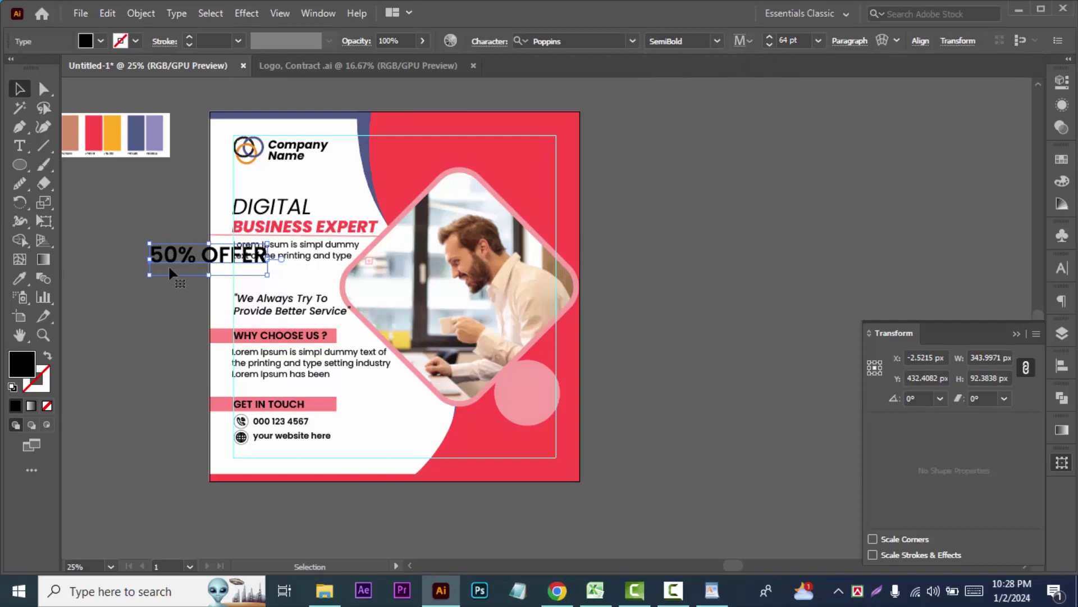
double_click(202, 254)
key("Return")
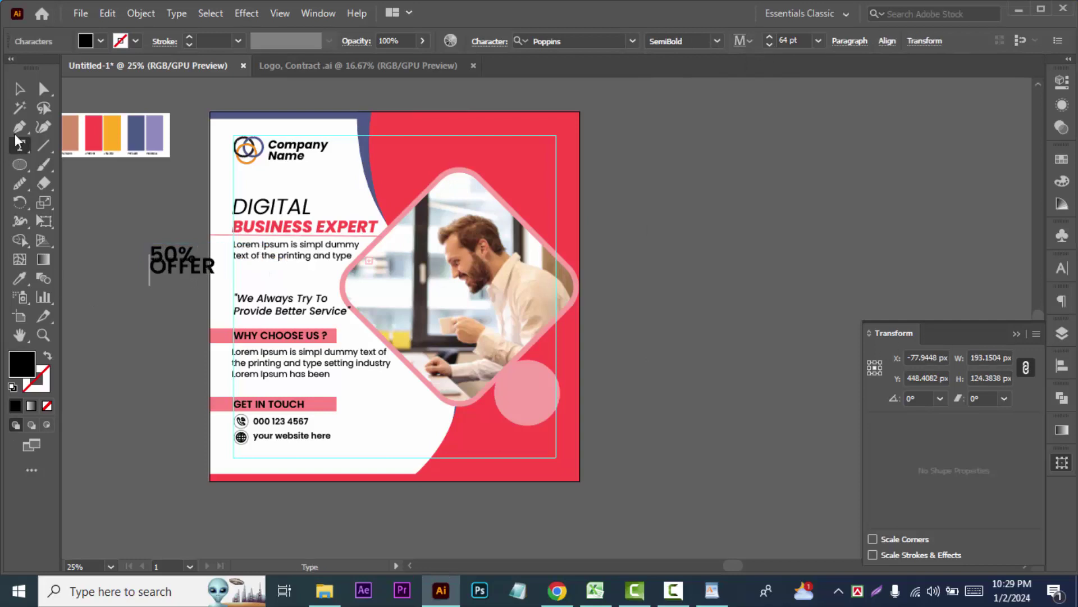
key("Escape")
Set the label to 24 pt, centre-aligned, and move it into the pink circle.
left_click(818, 40)
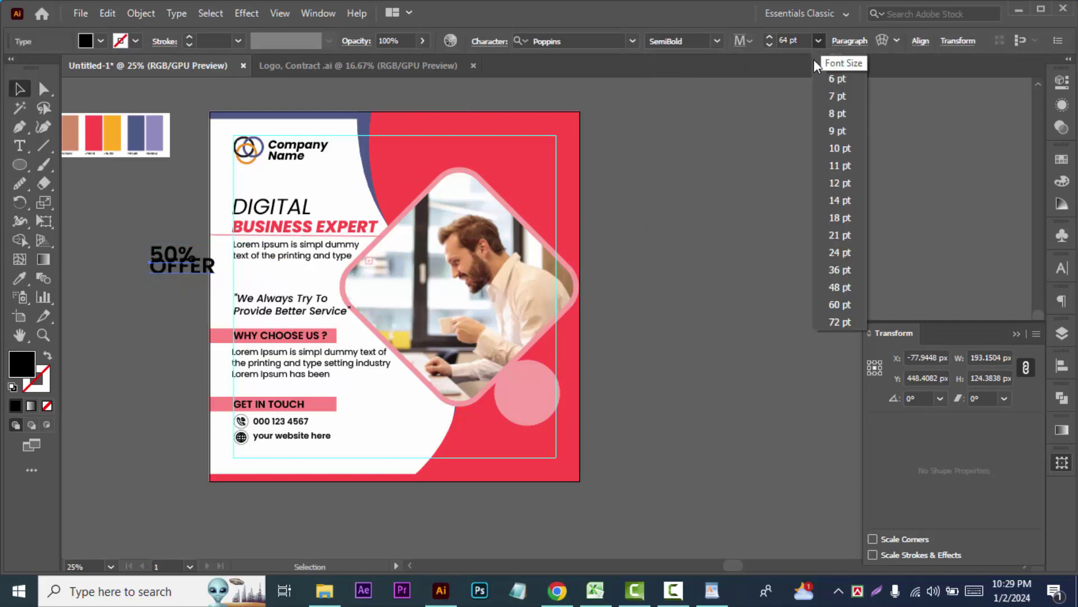
left_click(847, 253)
left_click(850, 41)
left_click(700, 69)
left_click(21, 88)
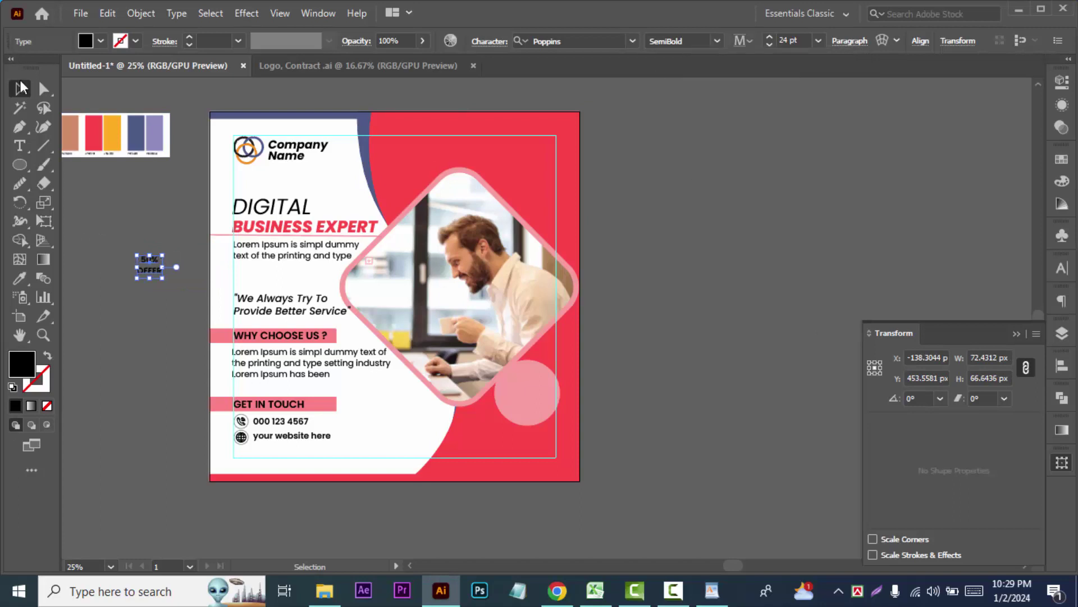
left_click_drag(150, 276, 528, 403)
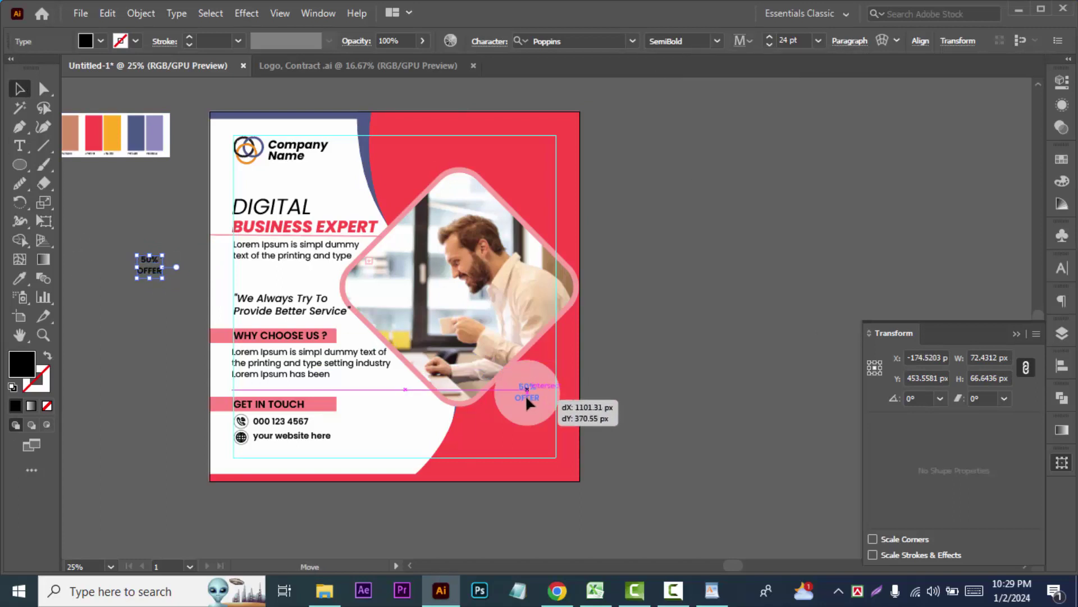
key("ctrl+equal")
Enlarge the label, raise its leading to 39 pt, and retype the word OFFER.
left_click(790, 41)
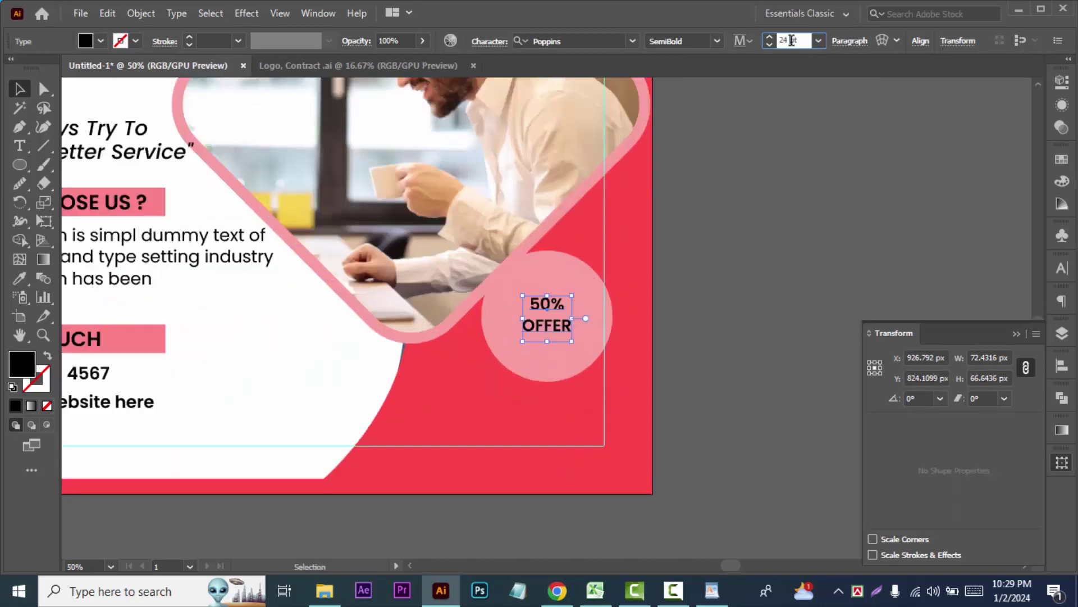
scroll(791, 40, "up", 3)
scroll(791, 40, "up", 6)
scroll(790, 40, "up", 6)
scroll(791, 40, "up", 1)
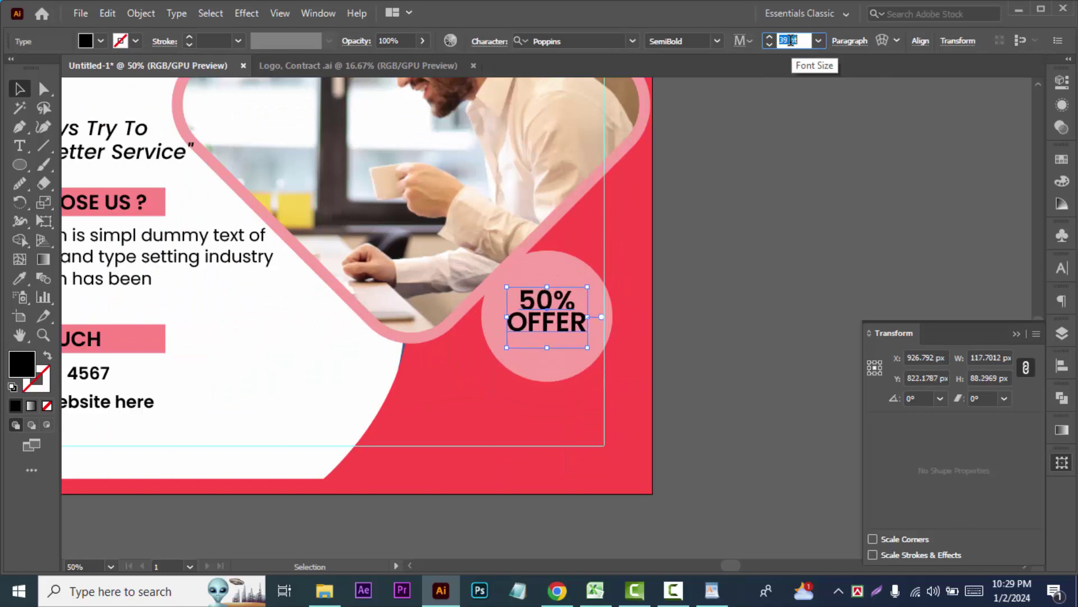
scroll(791, 41, "up", 1)
scroll(791, 41, "up", 1)
left_click(1062, 269)
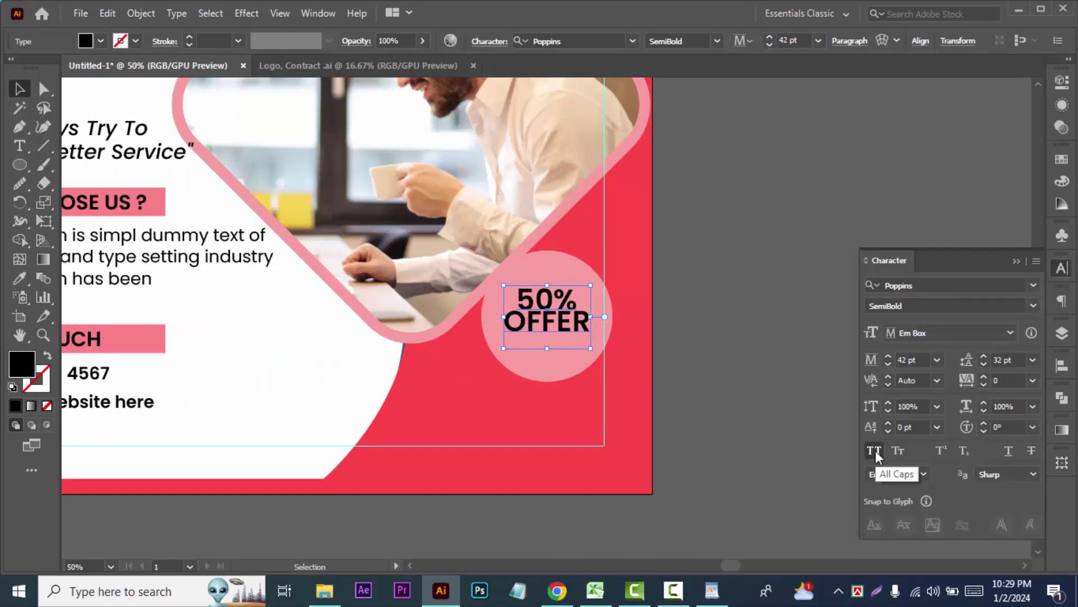
left_click(983, 357)
left_click(20, 145)
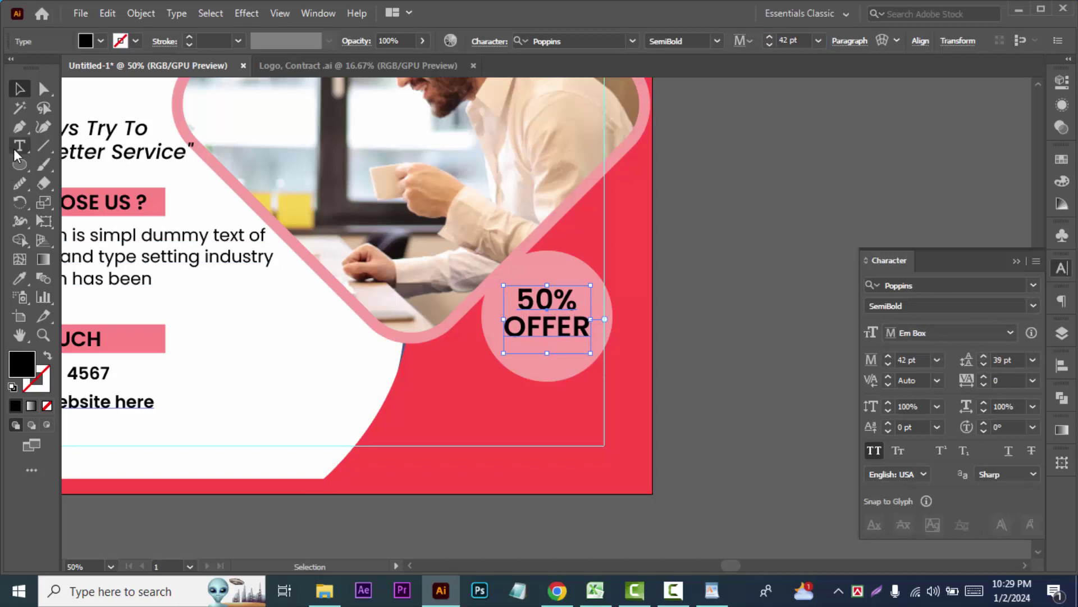
left_click_drag(589, 322, 496, 318)
type("OFF")
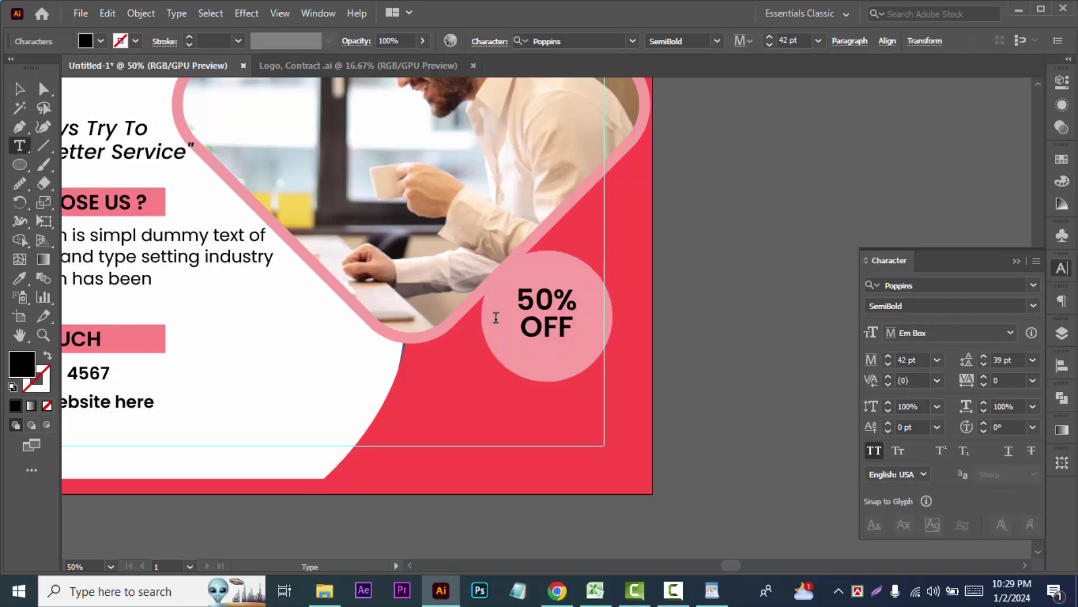
type("ER")
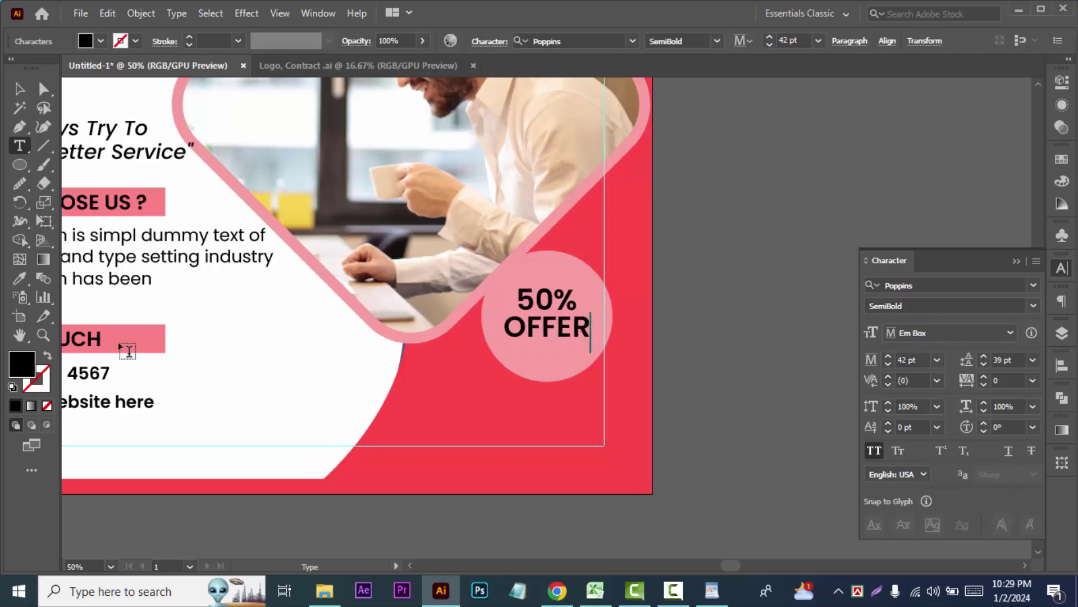
Turn off All Caps so it reads 'Offer' and enlarge the label to 50 pt.
left_click(14, 90)
left_click(874, 450)
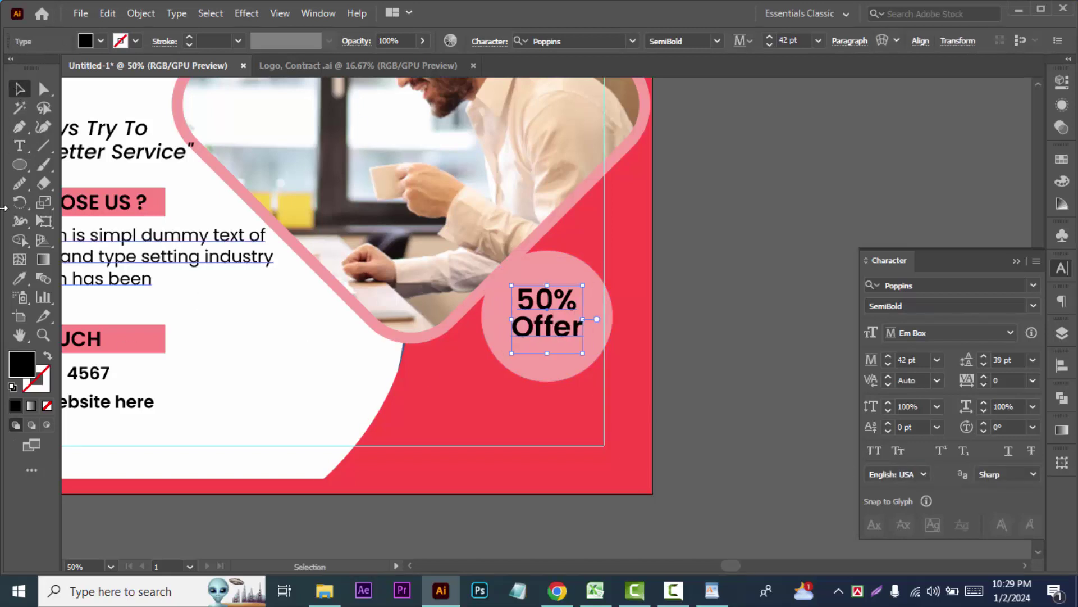
key("ctrl+shift+period")
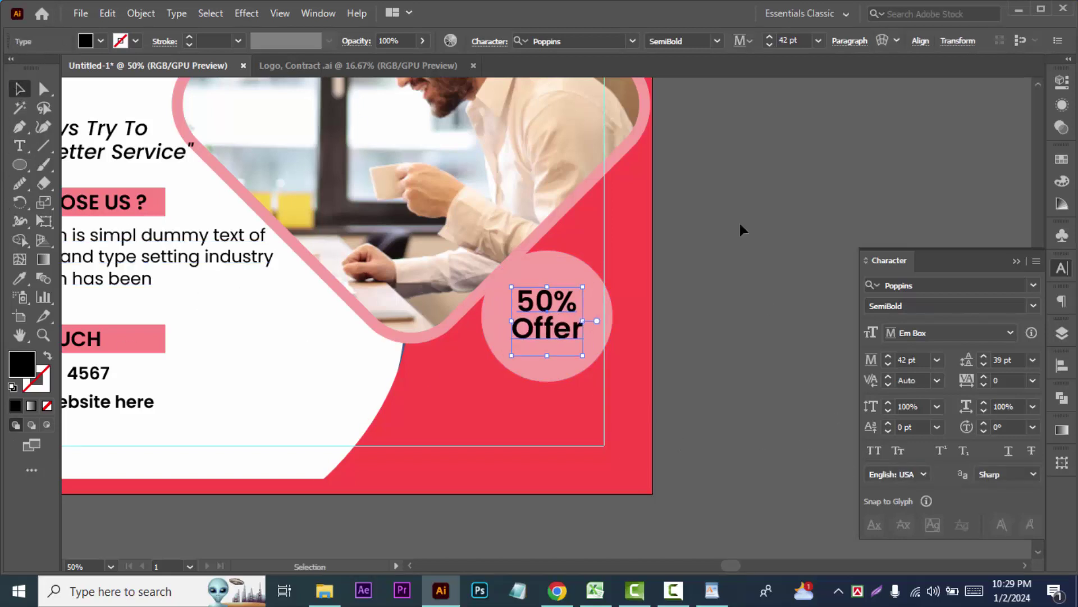
key("ctrl+shift+period")
key("ctrl+shift+period")
key("ctrl+shift+period")
left_click(792, 39)
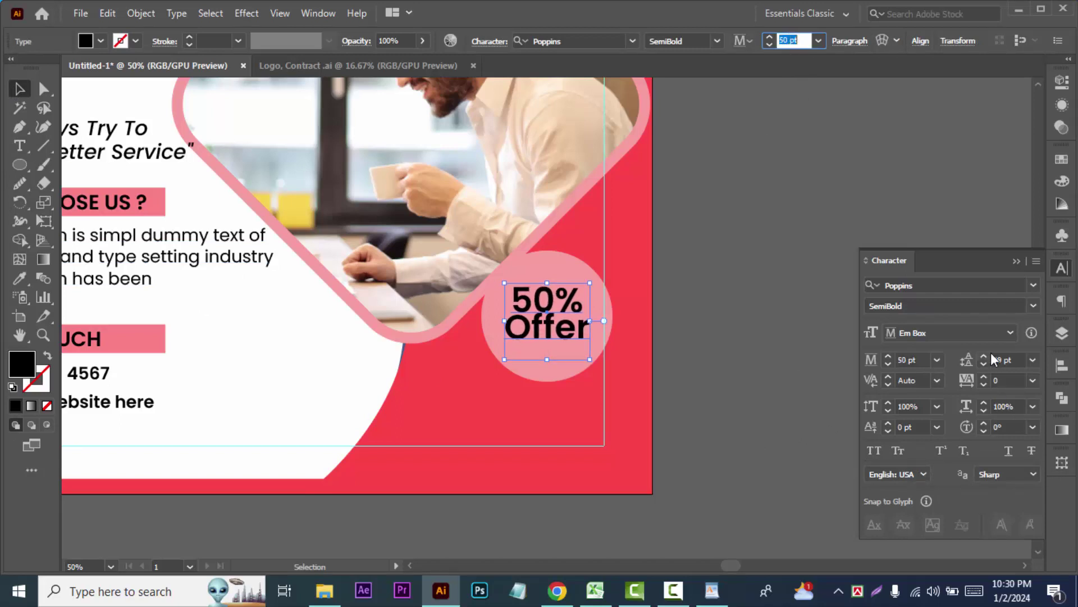
scroll(990, 353, "up", 3)
scroll(989, 353, "up", 2)
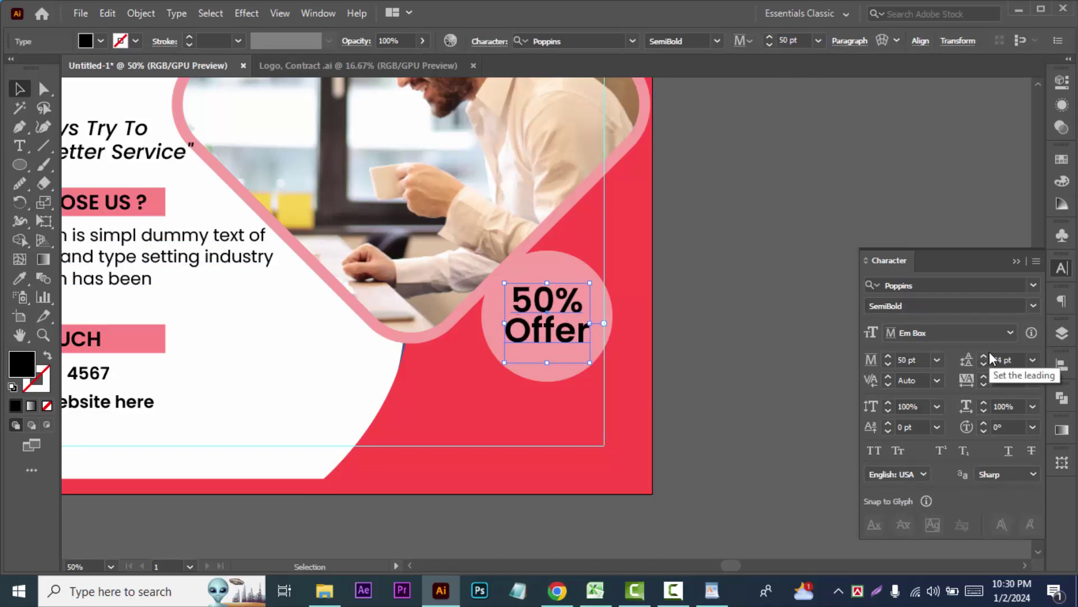
left_click(784, 365)
key("ctrl+minus")
key("ctrl+minus")
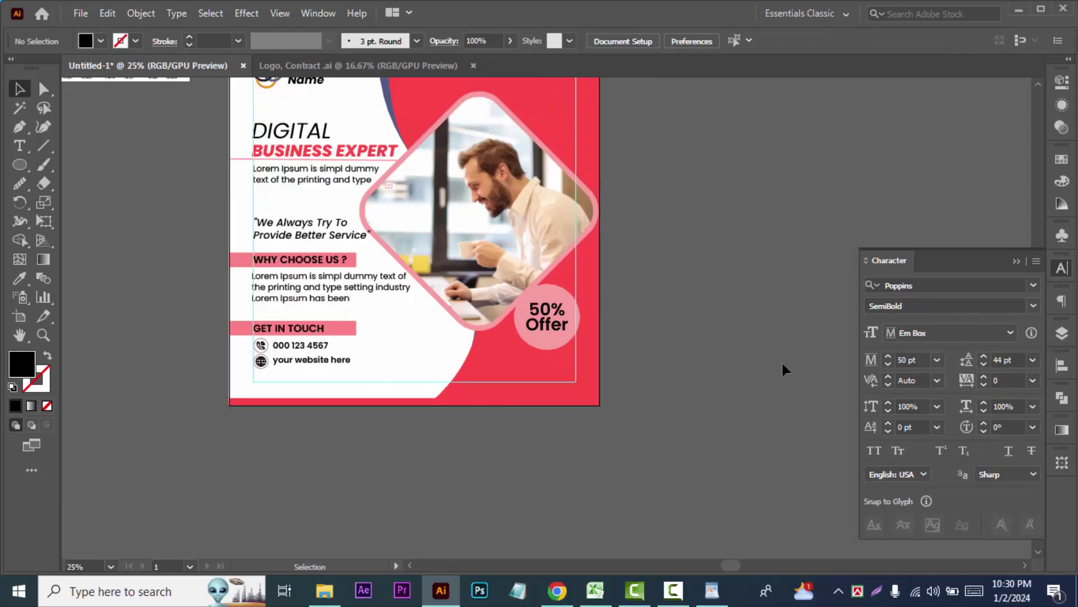
Bring the orange swirl arrow from Logo, Contract onto the flyer near Company Name.
left_click(358, 65)
mouse_move(269, 265)
left_mouse_down()
mouse_move(721, 272)
mouse_move(654, 152)
left_mouse_up()
mouse_move(669, 211)
left_mouse_down()
mouse_move(387, 168)
mouse_move(428, 140)
mouse_move(401, 150)
left_mouse_up()
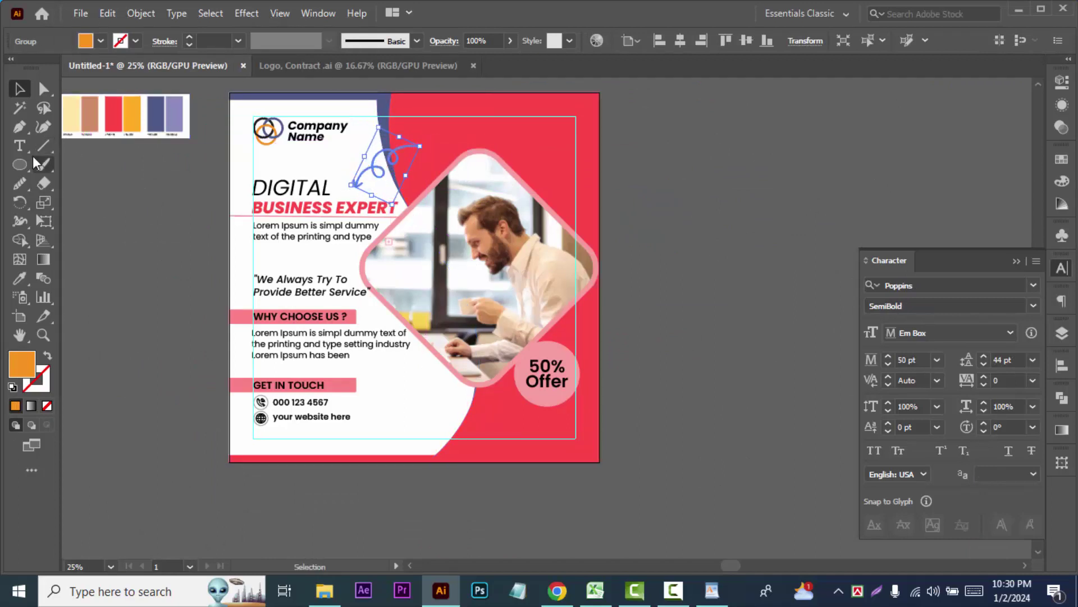
Recolour the swirl as a dark blue stroke of 3 pt.
key("i")
left_click(155, 119)
key("v")
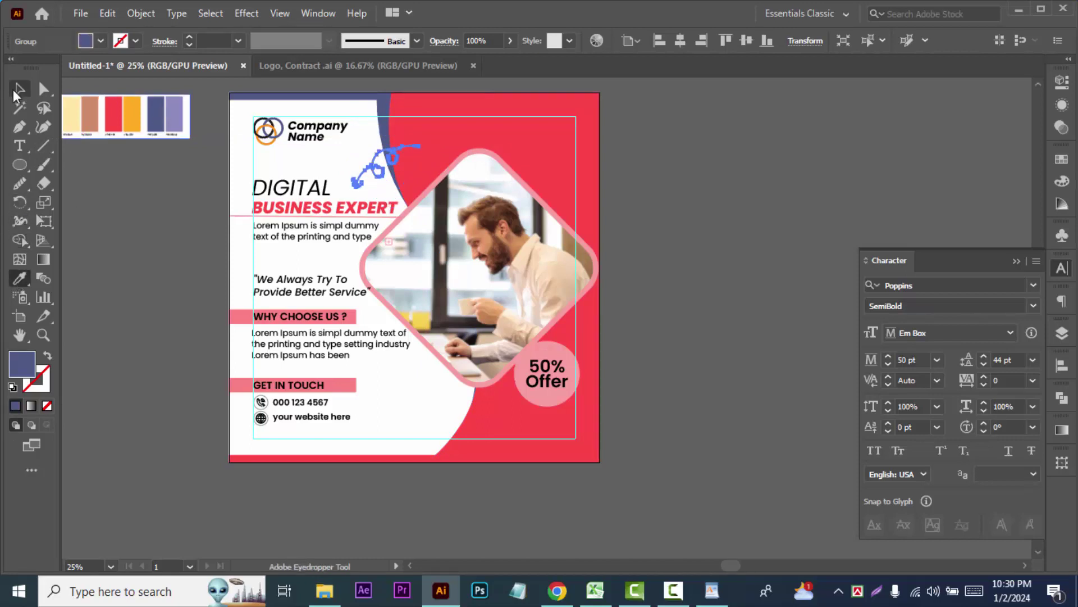
left_click(48, 356)
left_click(238, 41)
left_click(251, 144)
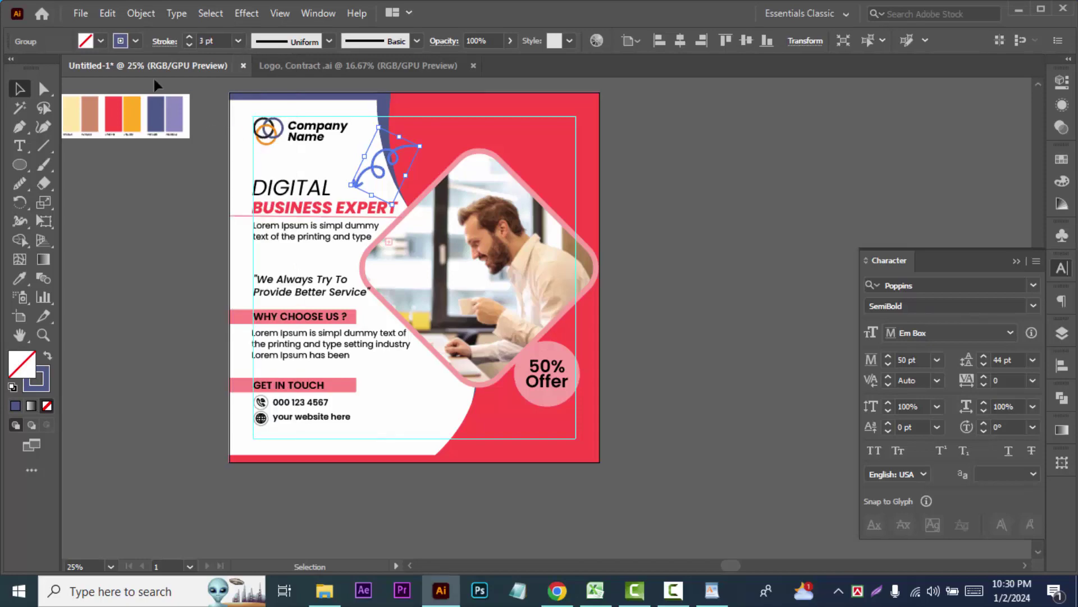
left_click(47, 354)
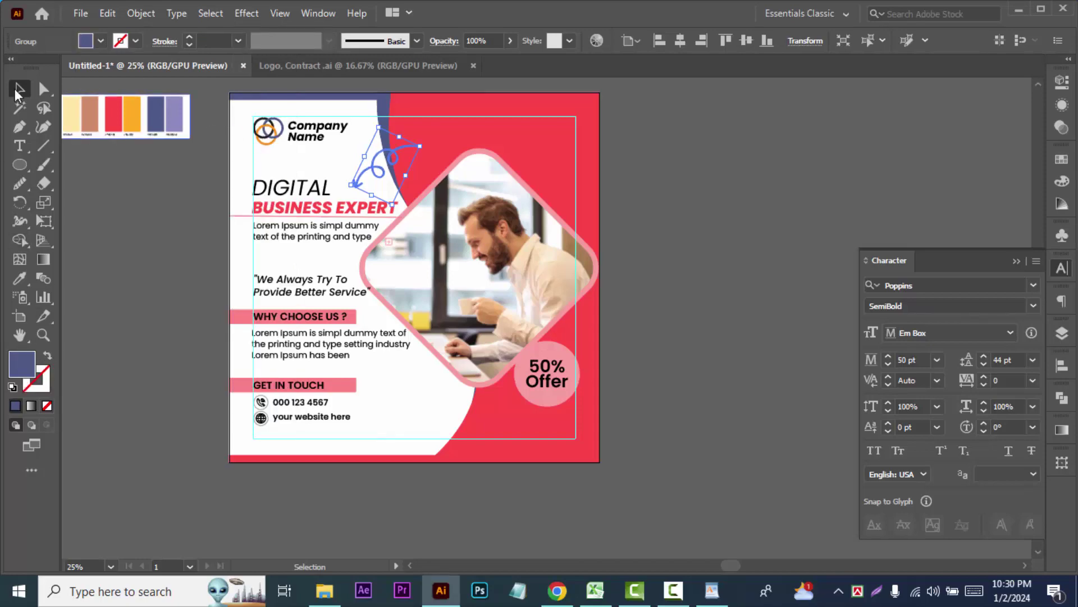
left_click(140, 318)
Rotate and shrink the swirl so it points down just above the DIGITAL headline.
key("ctrl+plus")
scroll(139, 293, "up", 5)
scroll(139, 293, "up", 5)
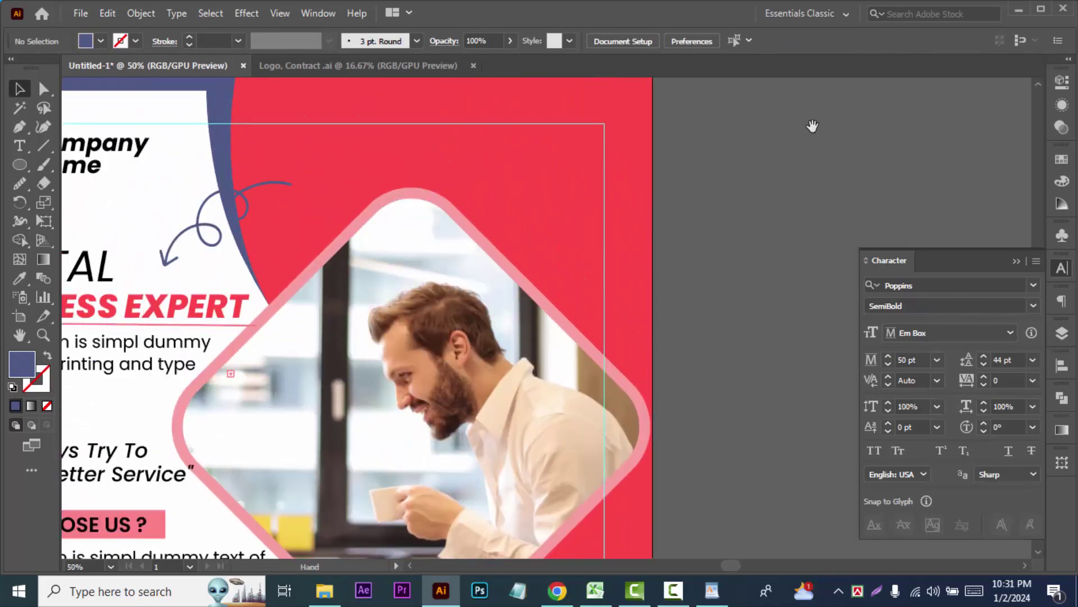
scroll(337, 225, "up", 1)
mouse_move(423, 226)
left_mouse_down()
mouse_move(433, 235)
mouse_move(494, 204)
mouse_move(456, 187)
left_mouse_up()
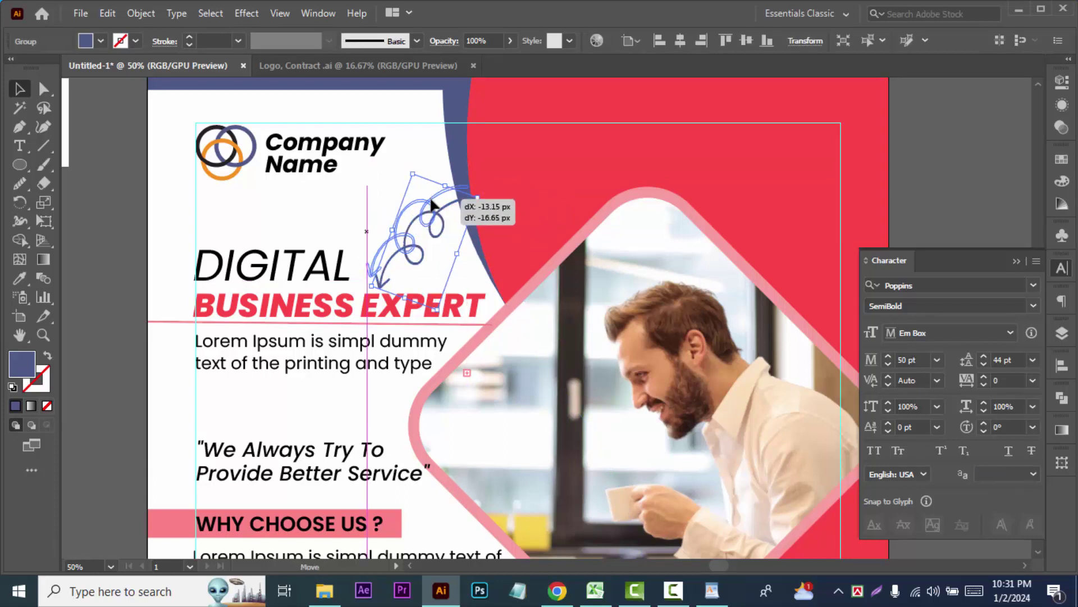
left_click(962, 145)
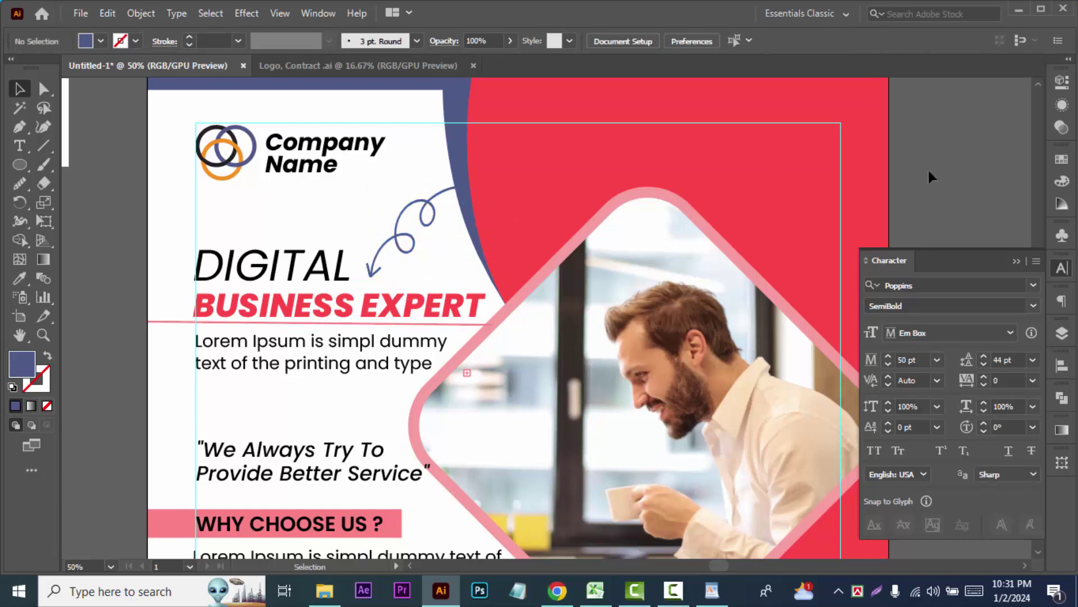
key("ctrl+minus")
key("ctrl+minus")
left_click_drag(803, 309, 747, 261)
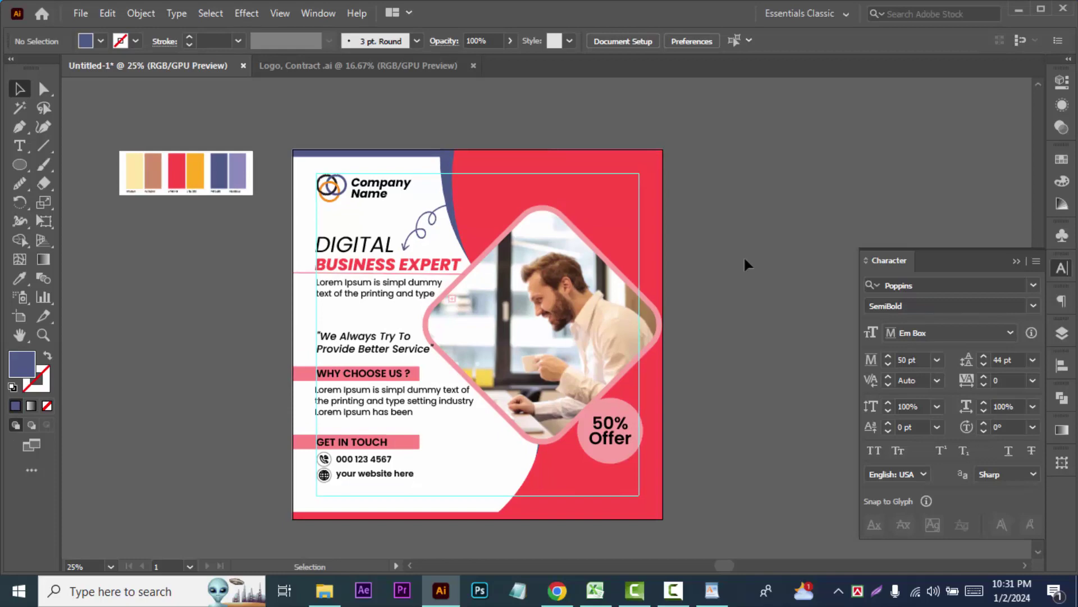
Place the Logo, Contract social icon group at the flyer's top right with a white fill.
left_click(339, 64)
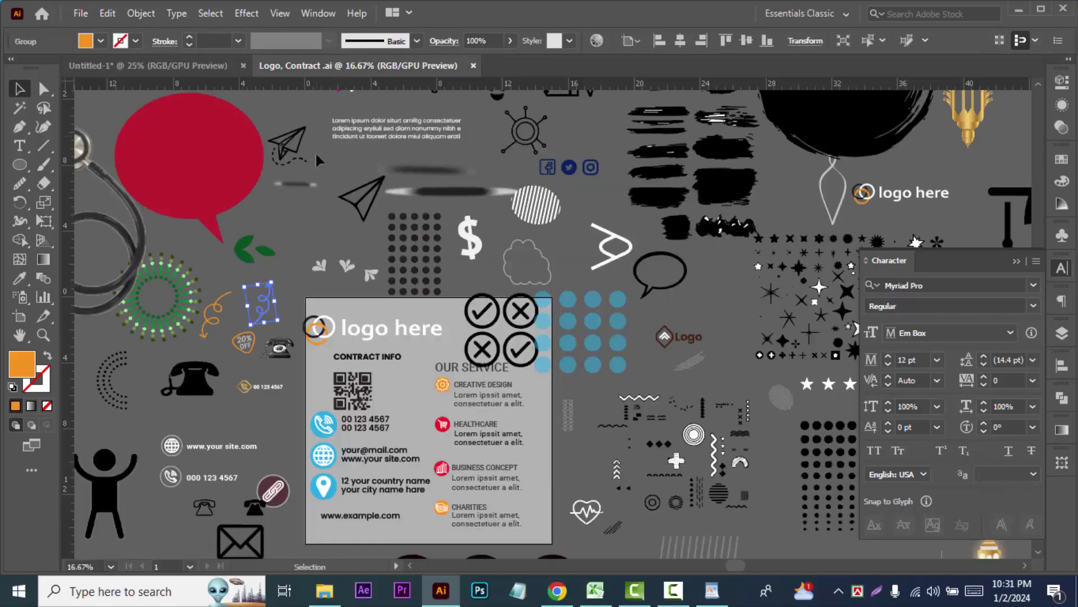
mouse_move(434, 150)
left_mouse_down()
mouse_move(341, 124)
mouse_move(817, 222)
mouse_move(618, 183)
left_mouse_up()
left_click(100, 41)
left_click(33, 68)
left_click(731, 197)
Resize the company logo slightly and nudge it up and left.
left_click(330, 197)
left_click_drag(346, 200, 345, 200)
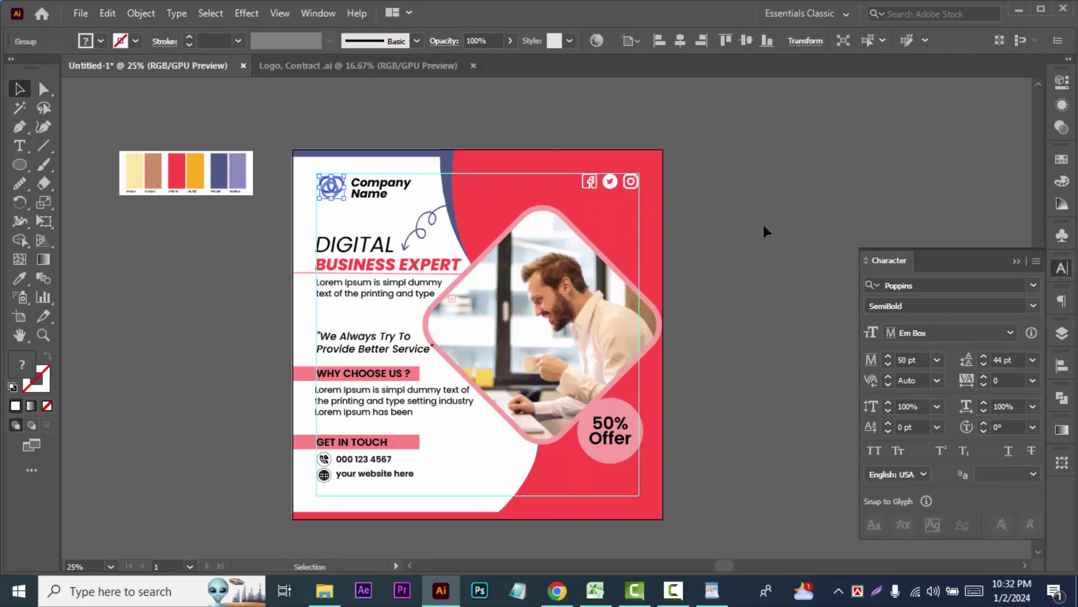
key("Left")
key("Up")
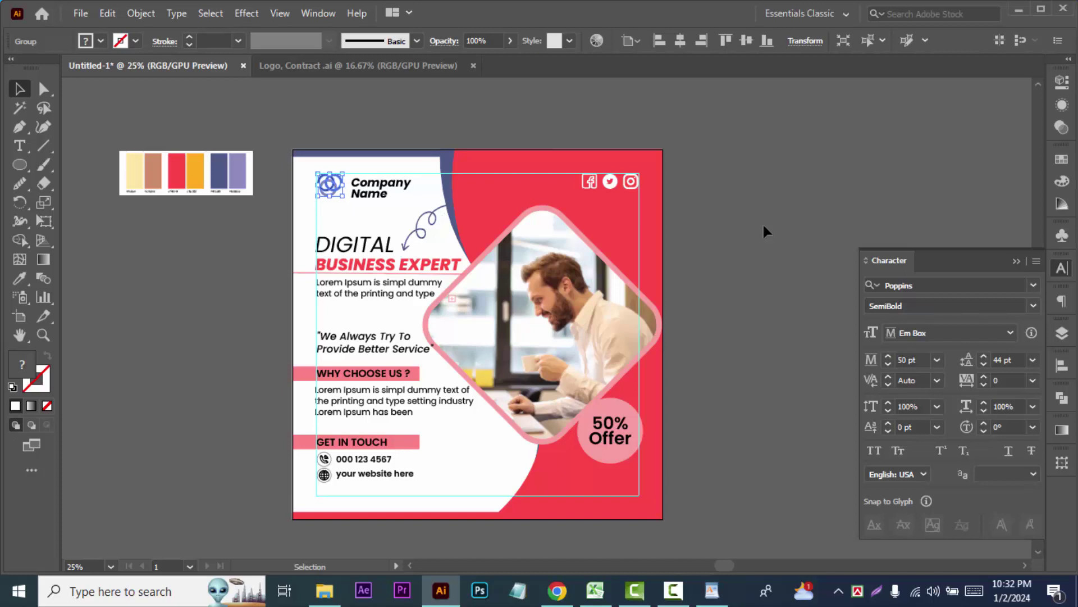
Set Company Name to 30 pt and nudge it slightly left and up.
left_click(763, 231)
left_click(370, 185)
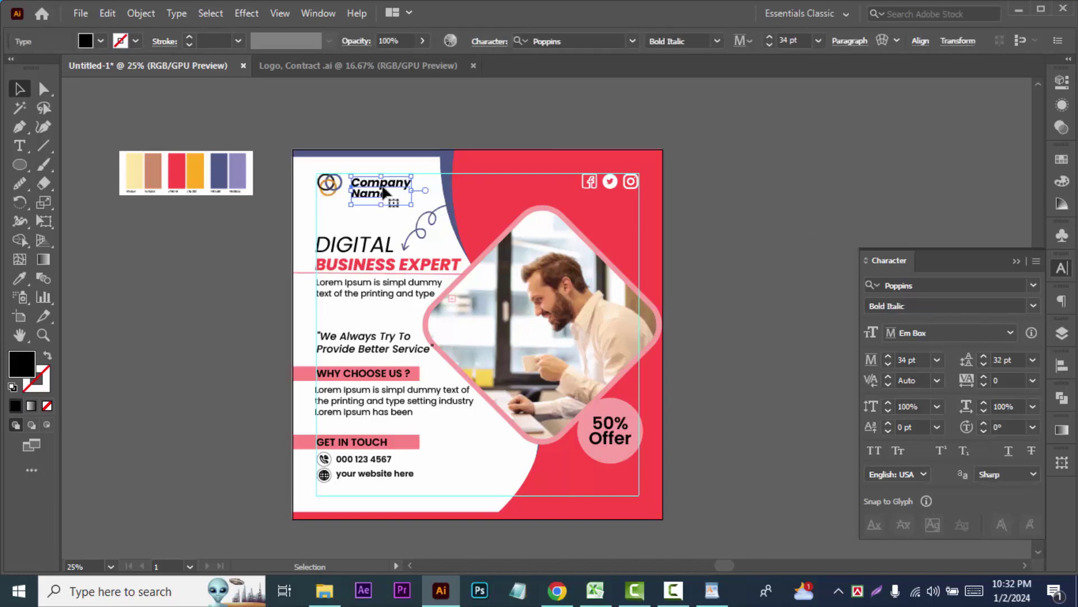
double_click(788, 39)
type("30")
key("Return")
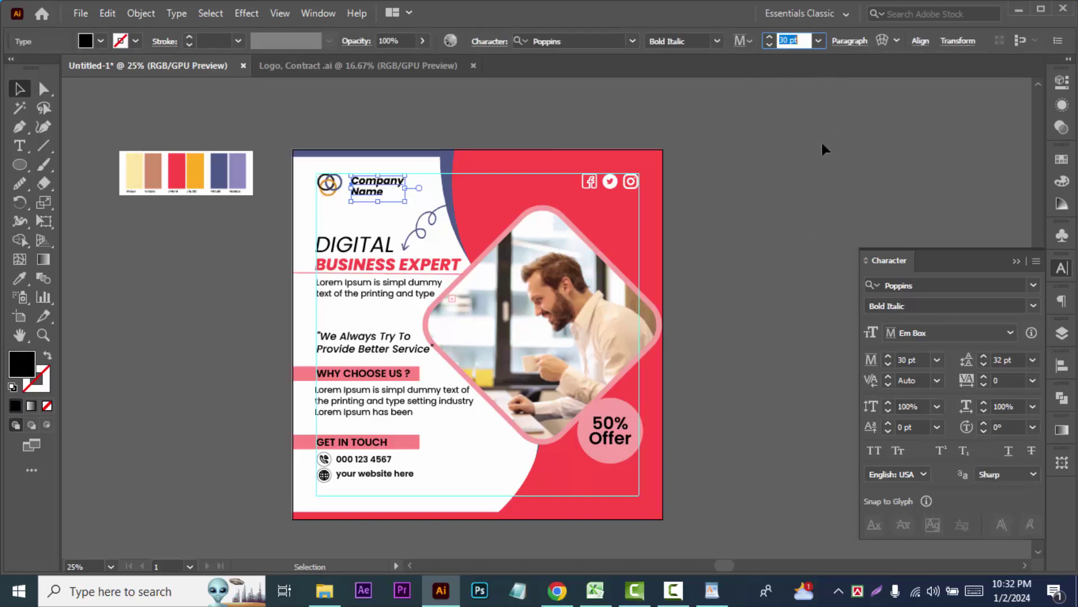
left_click(373, 190)
key("Left")
key("Left")
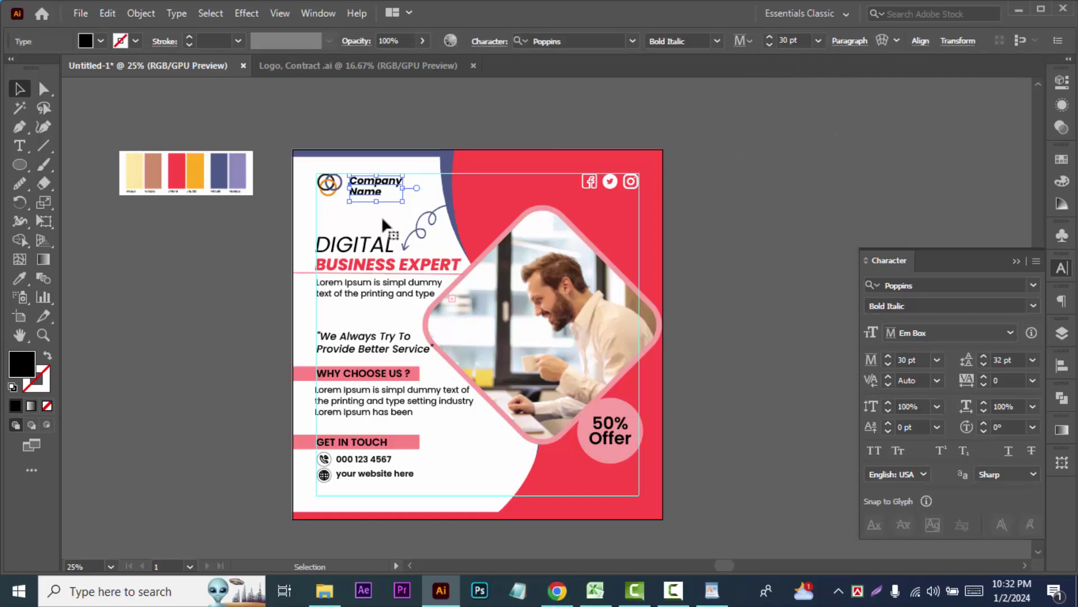
key("Left")
key("Up")
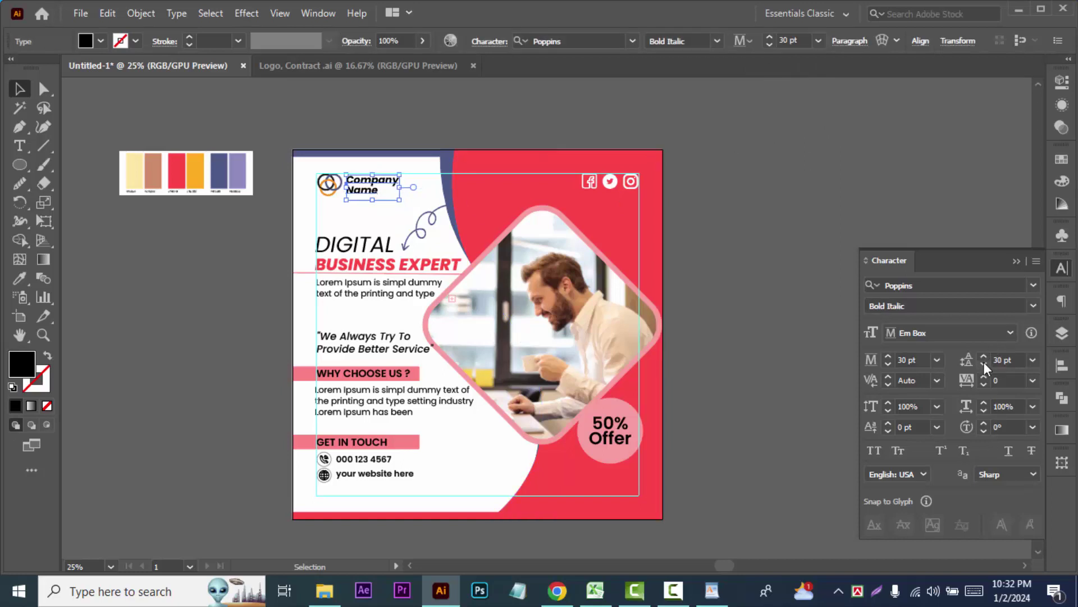
Make Company Name Poppins Medium Italic with 27 pt line spacing.
left_click(717, 40)
left_click(678, 197)
left_click(717, 40)
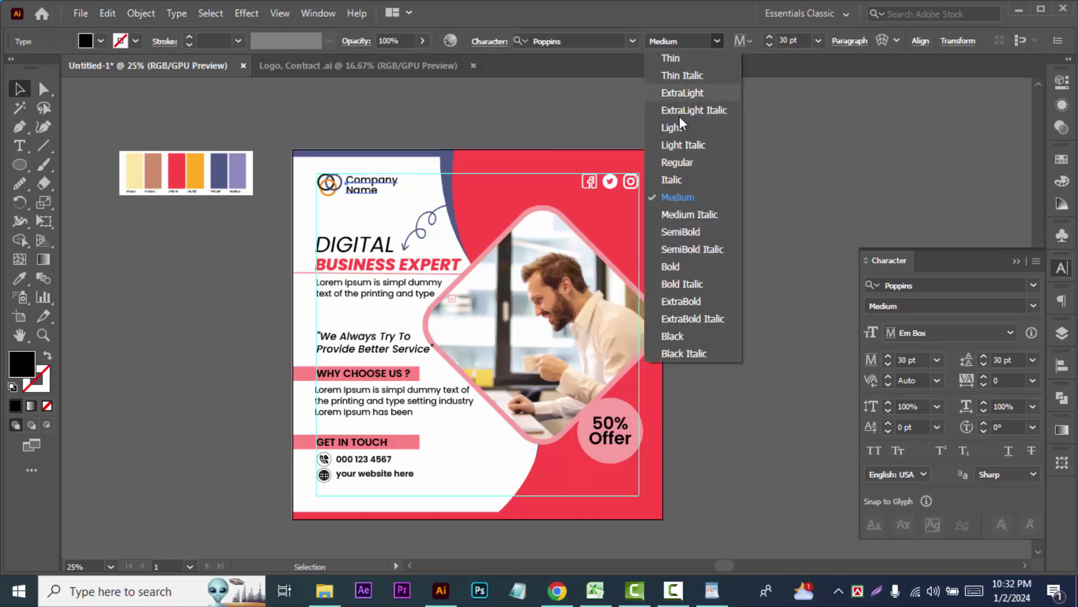
left_click(689, 214)
left_click(983, 363)
left_click(984, 363)
left_click(983, 363)
left_click(814, 335)
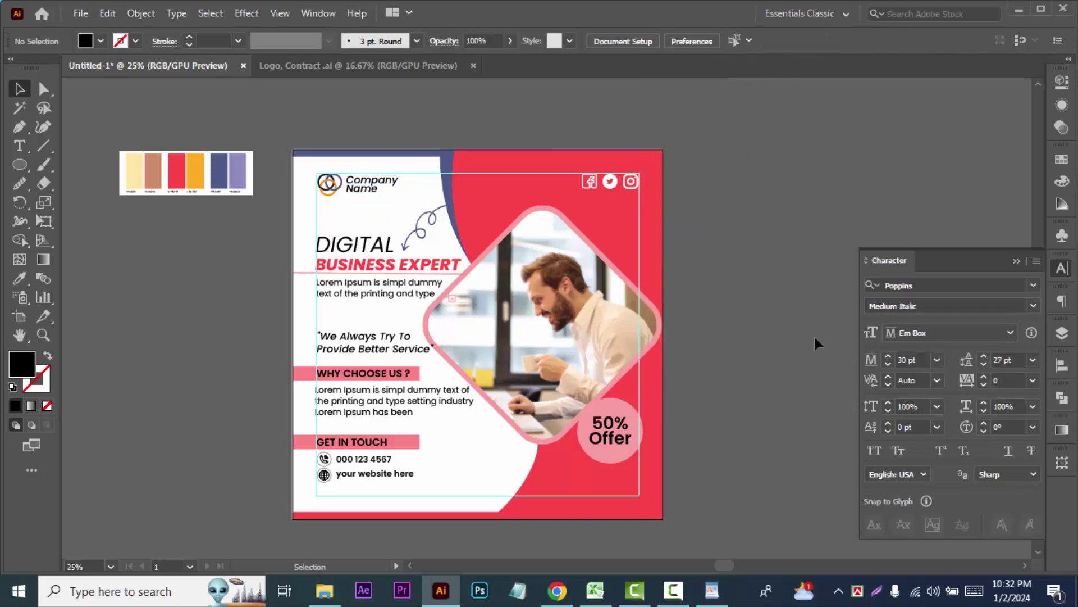
Bring the QR code from the Logo, Contract file in beneath the flyer.
scroll(808, 335, "down", 1)
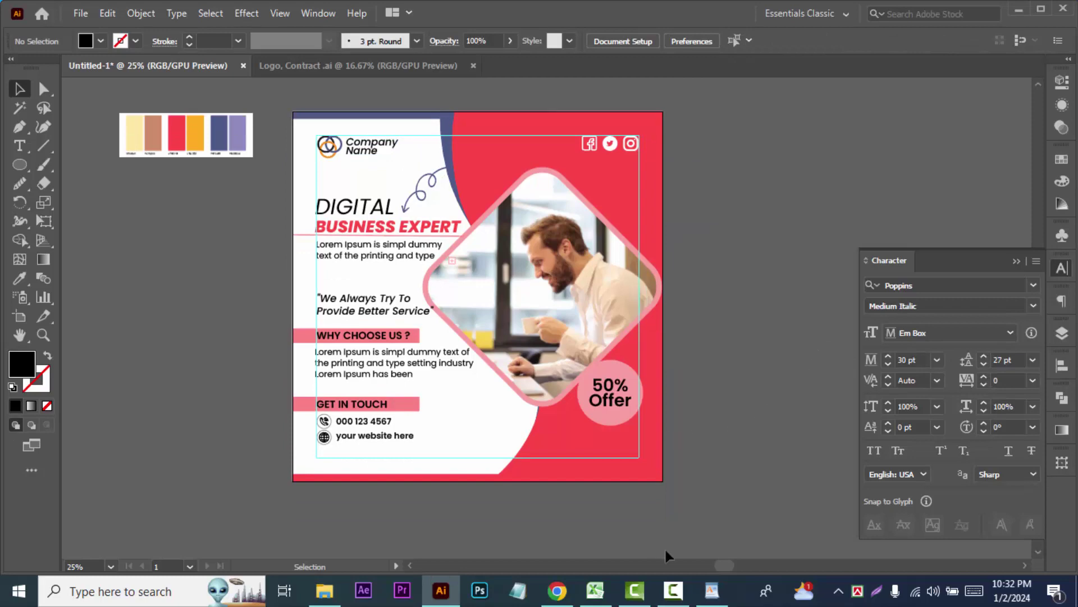
key("ctrl+equal")
left_click(637, 449)
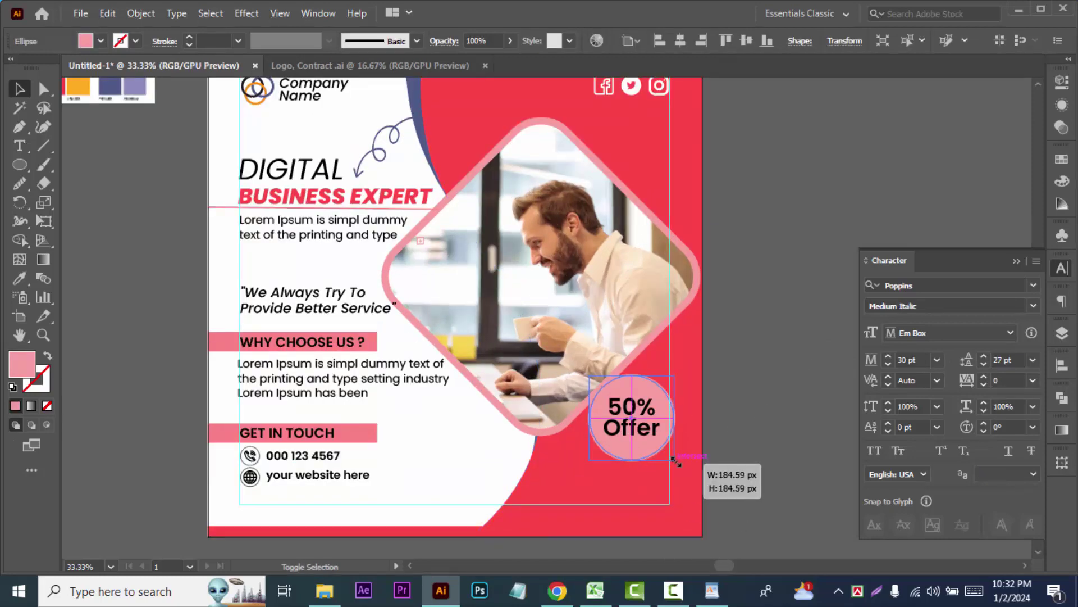
left_click(750, 449)
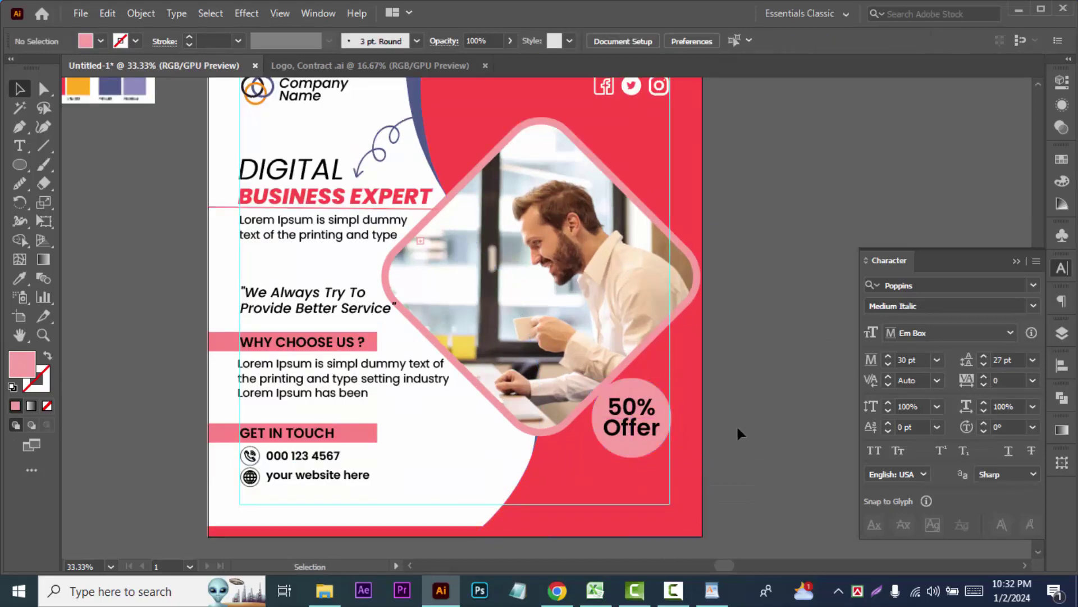
scroll(731, 413, "down", 2)
left_click(370, 65)
mouse_move(354, 396)
left_mouse_down()
mouse_move(199, 92)
mouse_move(442, 432)
left_mouse_up()
Draw a square below the flyer filled with the GET IN TOUCH bar's pink.
left_click(478, 455)
left_click_drag(19, 165, 123, 165)
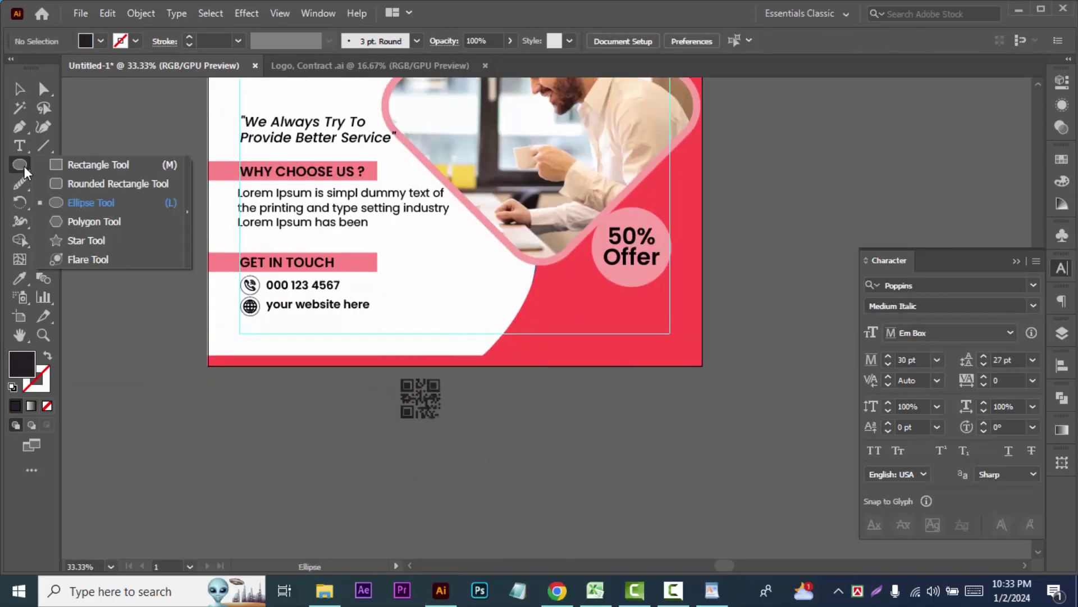
left_click_drag(321, 411, 348, 437)
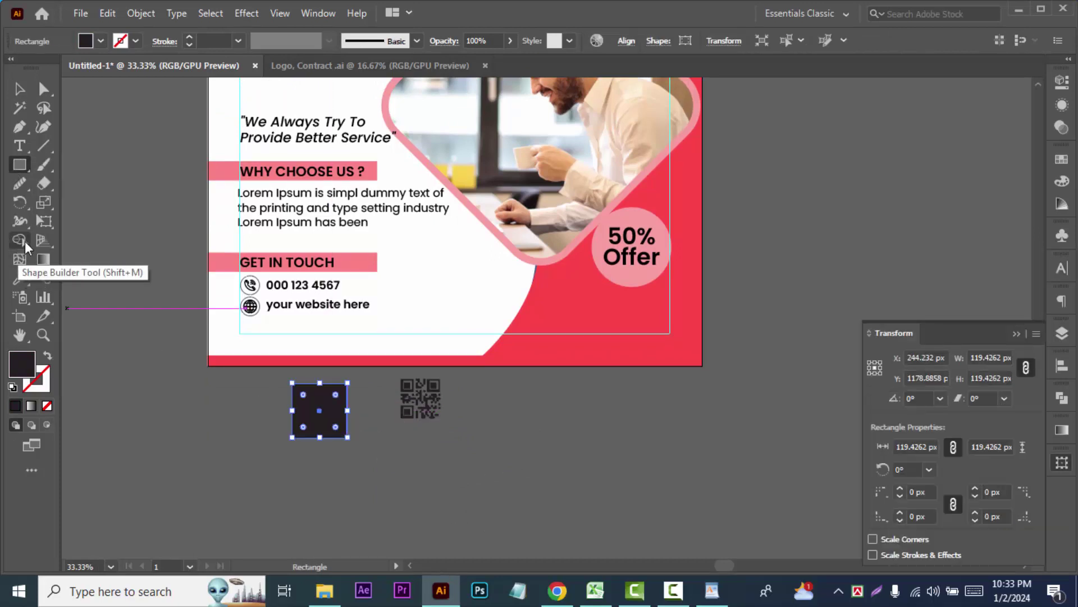
left_click(20, 277)
left_click(212, 254)
Move the pink square onto the flyer's lower area beside the contact details.
key("v")
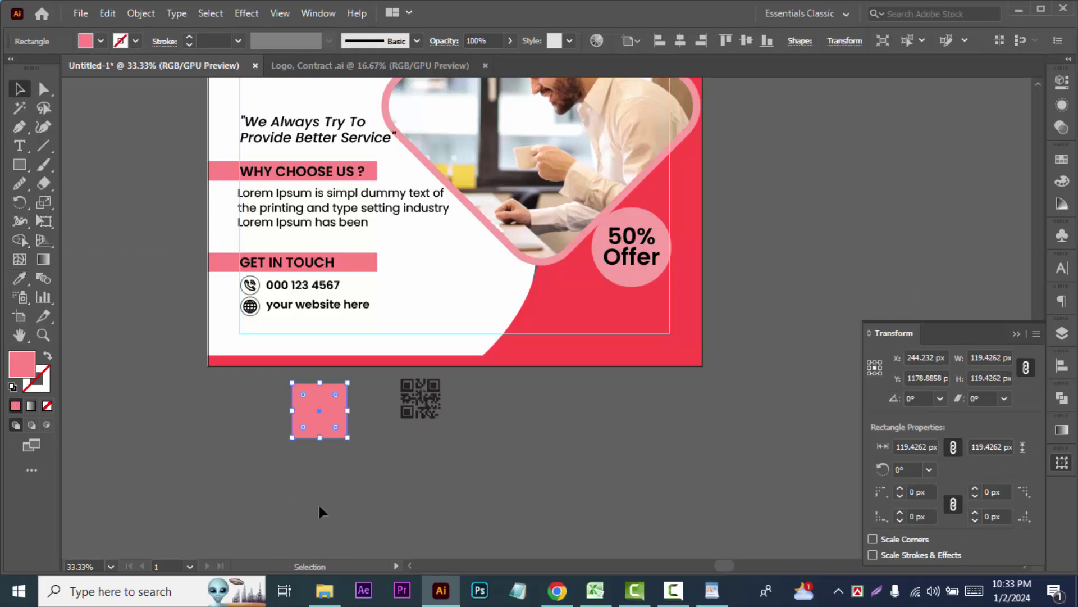
left_click(319, 504)
mouse_move(328, 433)
left_mouse_down()
mouse_move(530, 334)
mouse_move(501, 325)
left_mouse_up()
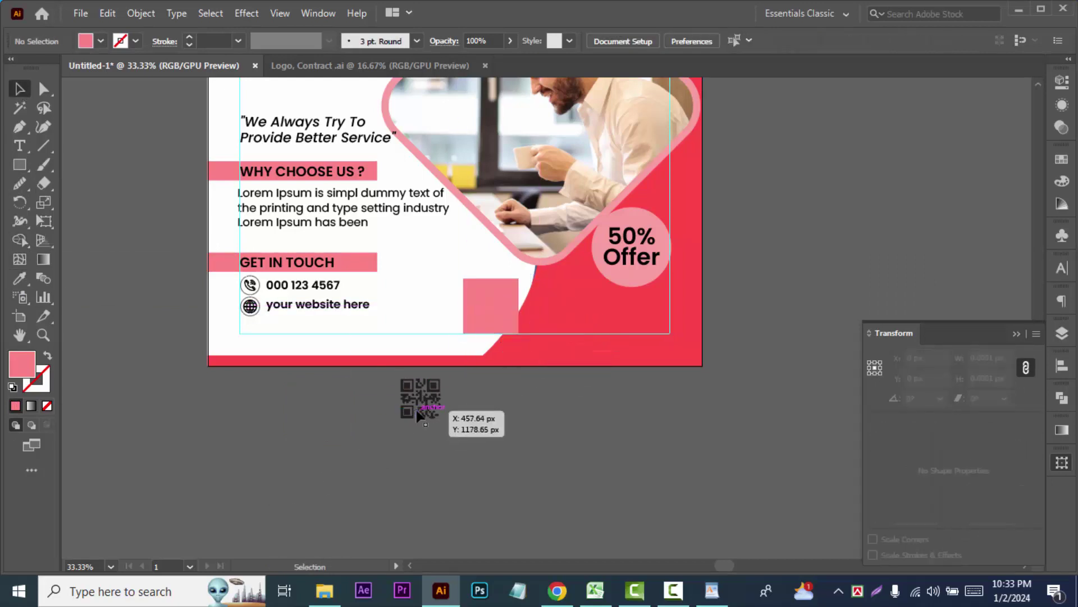
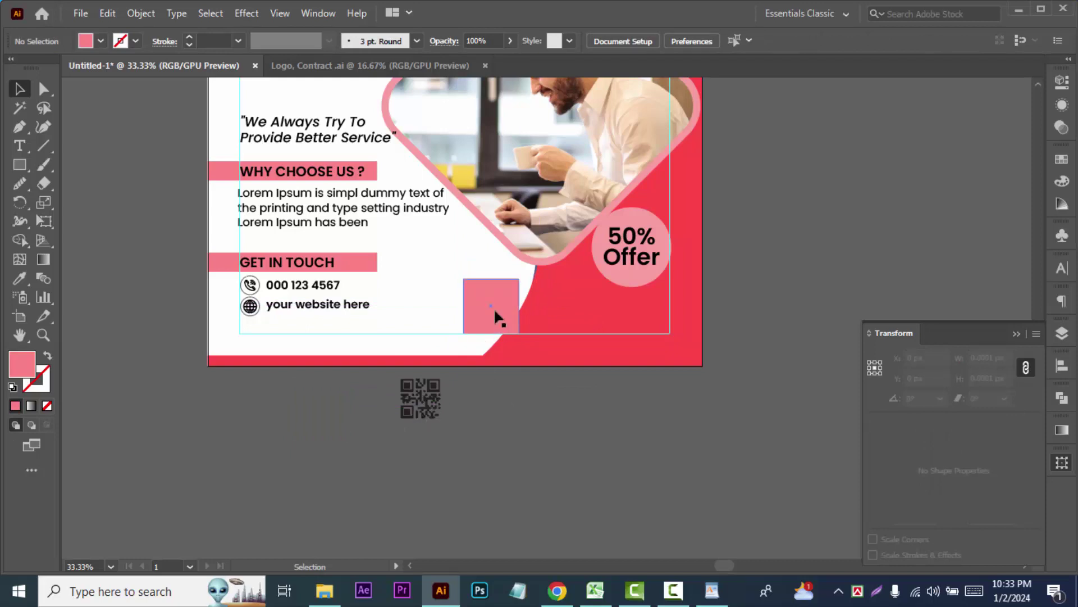
Move the pink square onto the red area and scale the white-filled QR code onto it.
left_click_drag(494, 307, 571, 309)
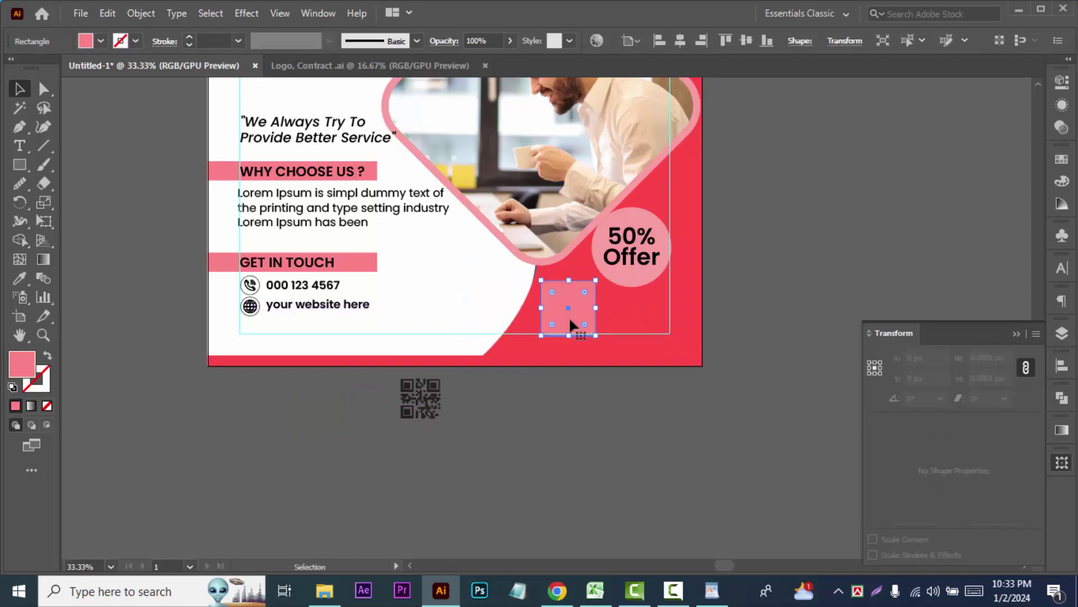
left_click(421, 399)
left_click(101, 41)
left_click(33, 67)
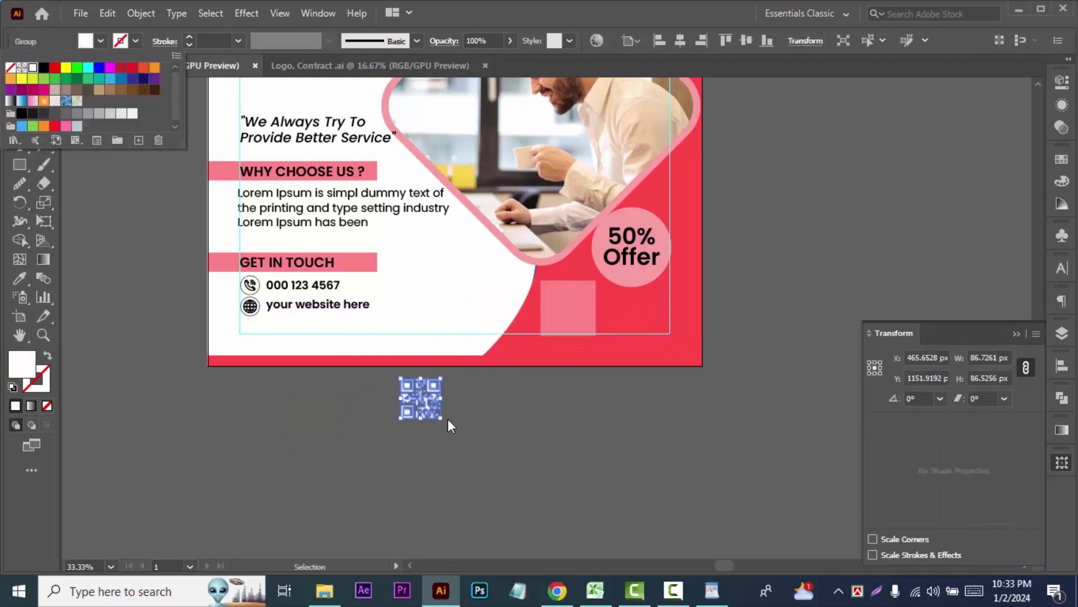
mouse_move(441, 418)
left_mouse_down()
mouse_move(572, 308)
mouse_move(578, 317)
left_mouse_up()
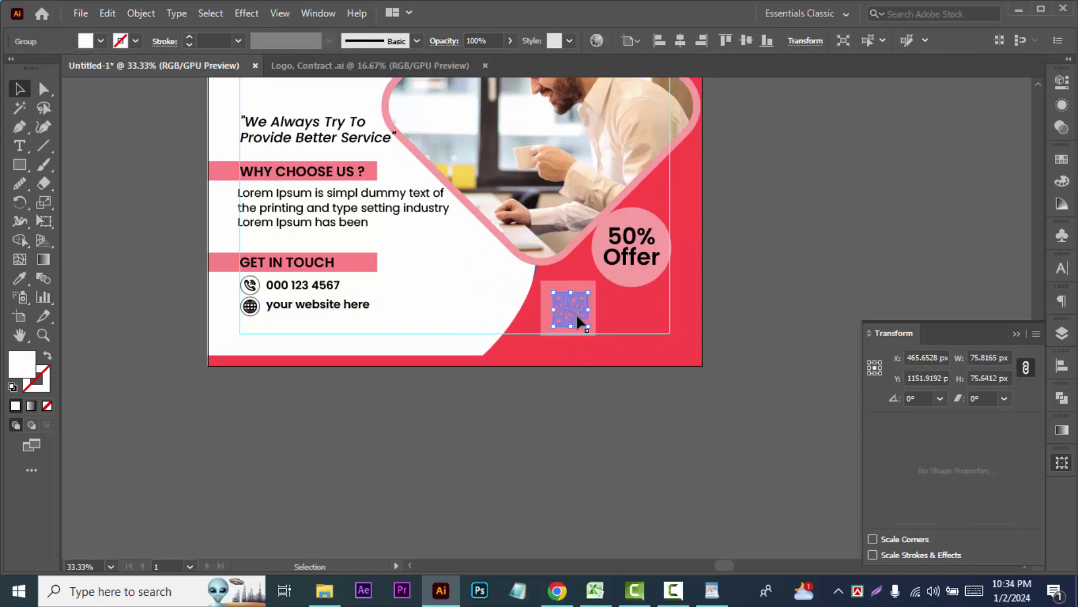
Stack the QR code above the pink square in the Layers panel.
key("ctrl+x")
left_click(564, 315)
left_click(1062, 333)
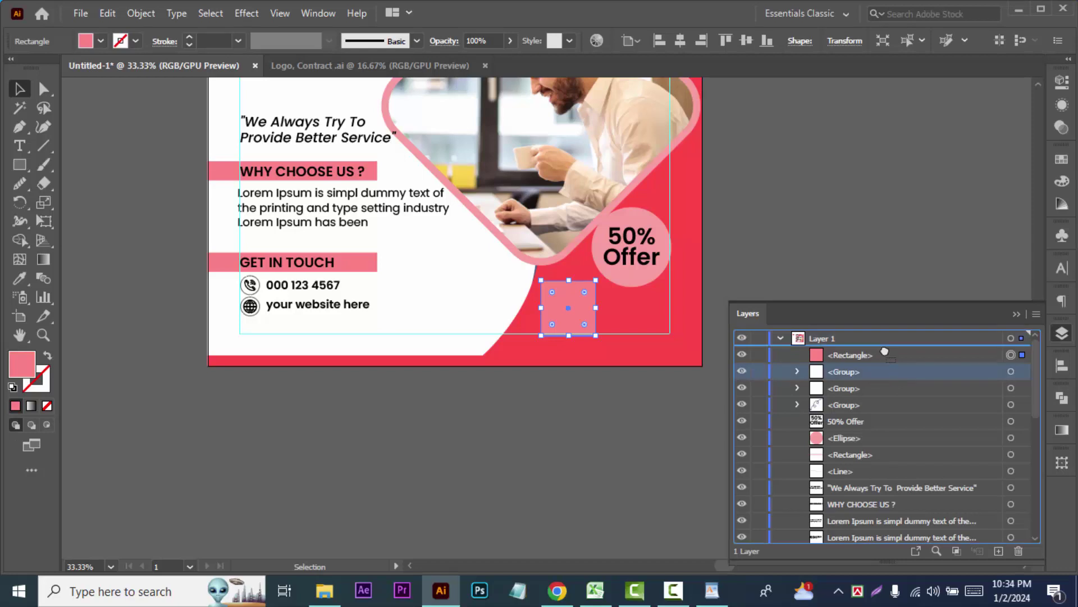
left_click_drag(884, 351, 879, 348)
left_click(525, 465)
Align the QR code with the pink square, nudge both up, and enlarge the QR code.
key("ctrl+plus")
key("ctrl+plus")
key("ctrl+plus")
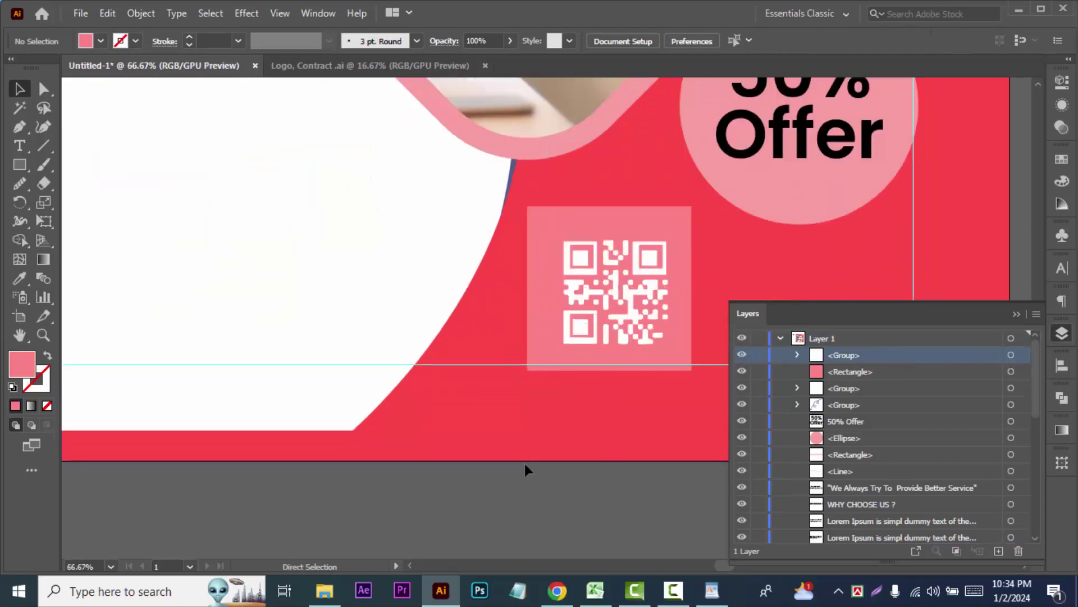
left_click(540, 306)
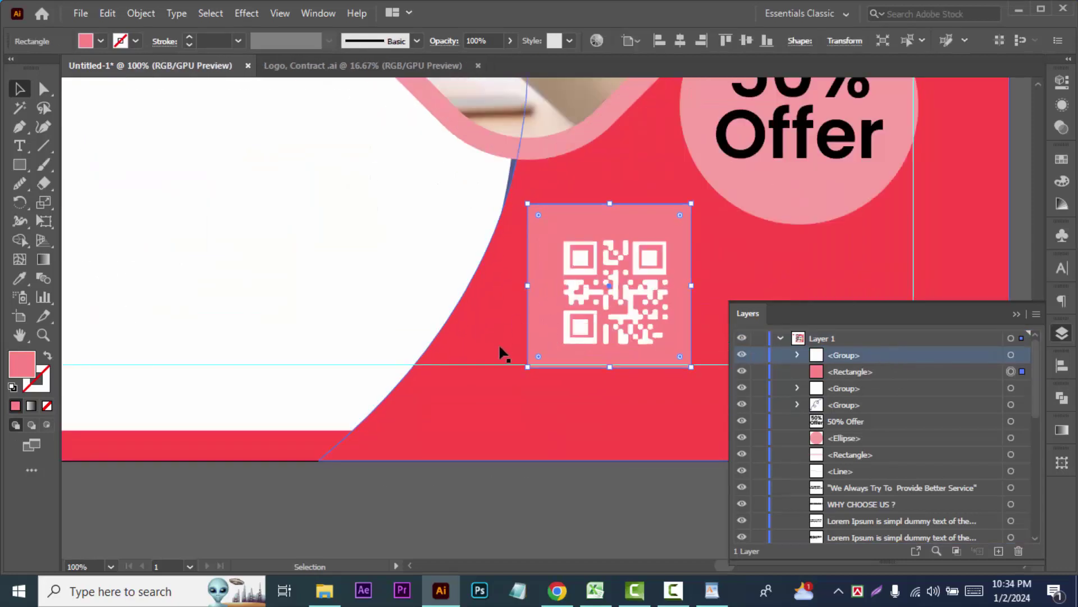
left_click(628, 308)
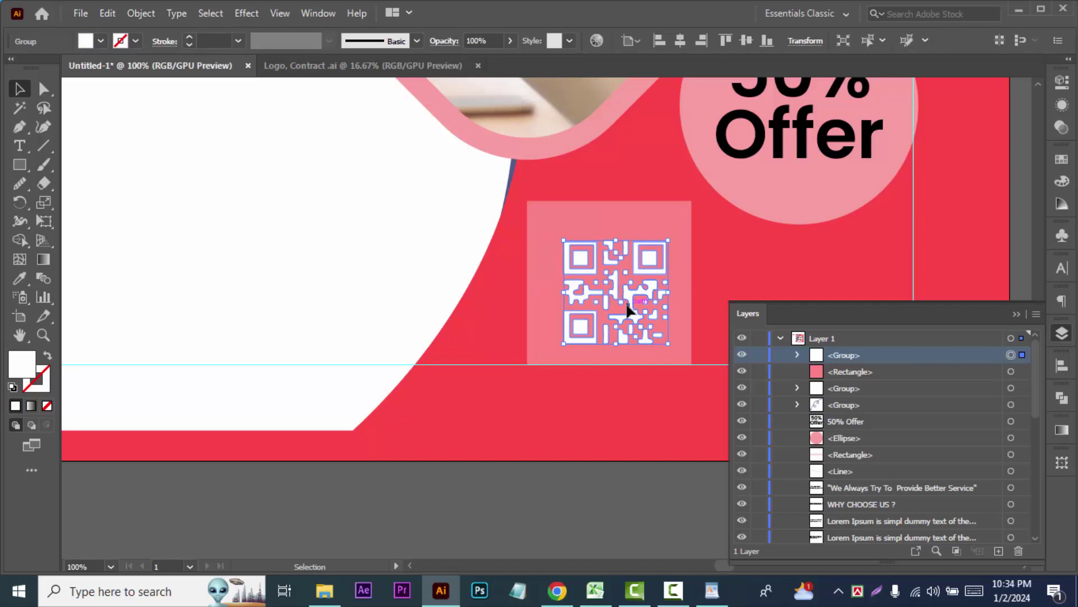
left_click(1011, 371, "shift")
left_click(626, 41)
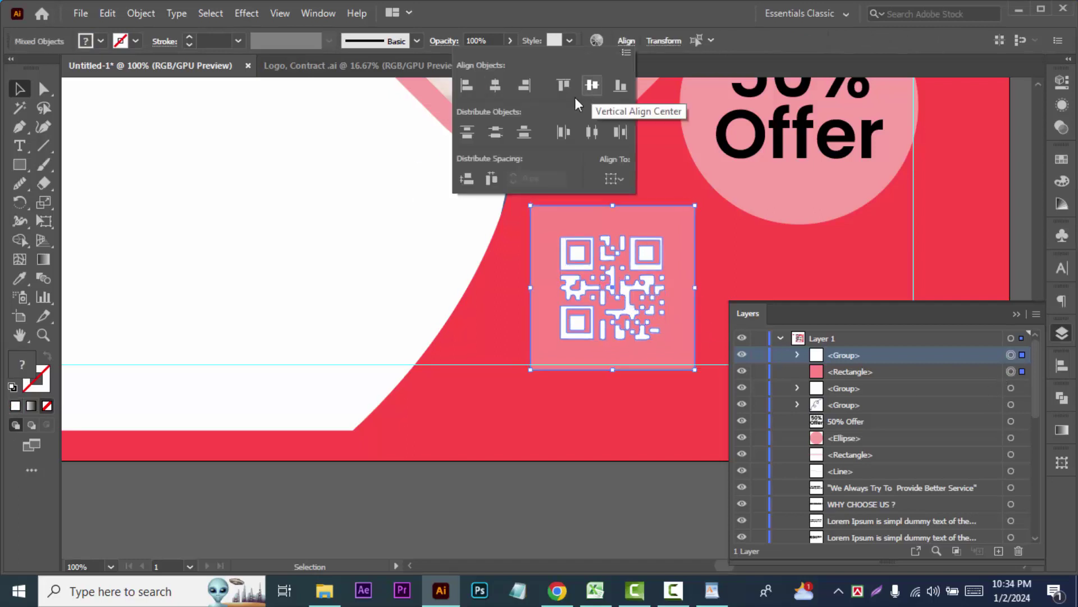
key("Escape")
key("shift+Up")
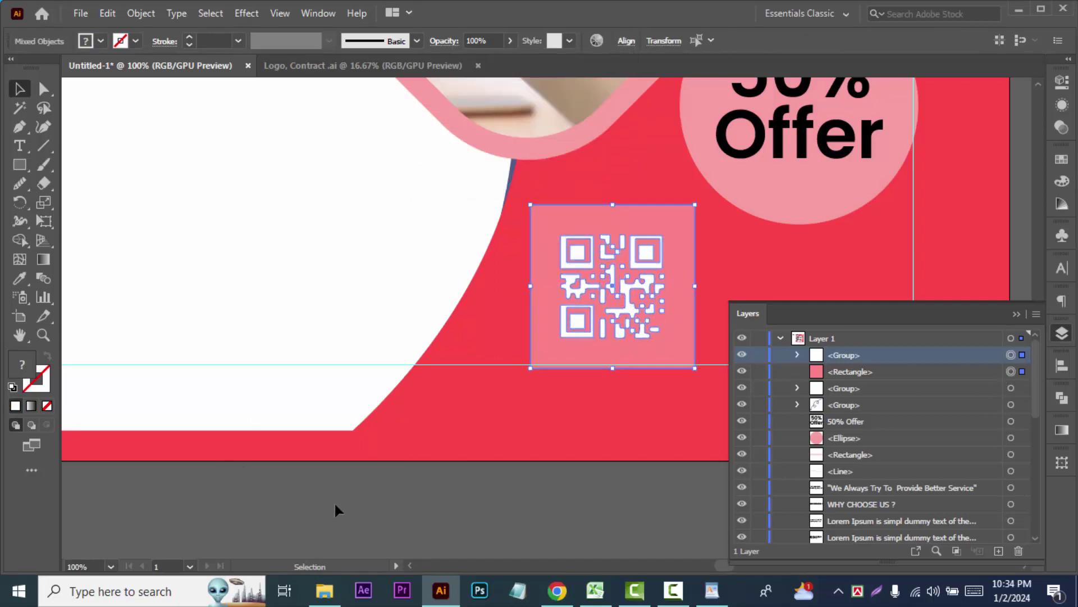
left_click(1011, 355)
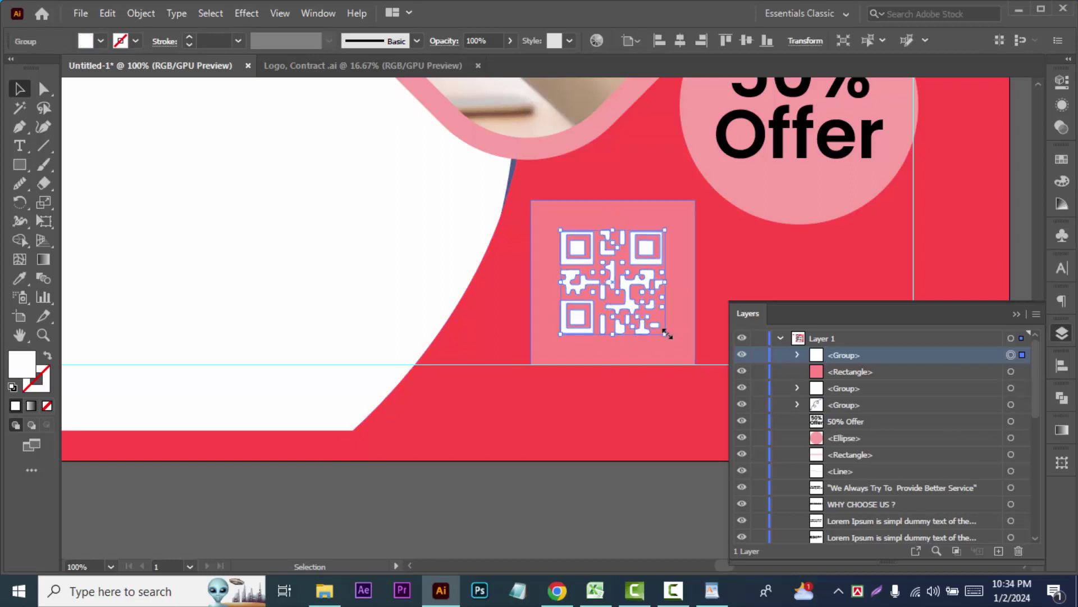
left_click_drag(666, 334, 680, 351)
left_click(622, 470)
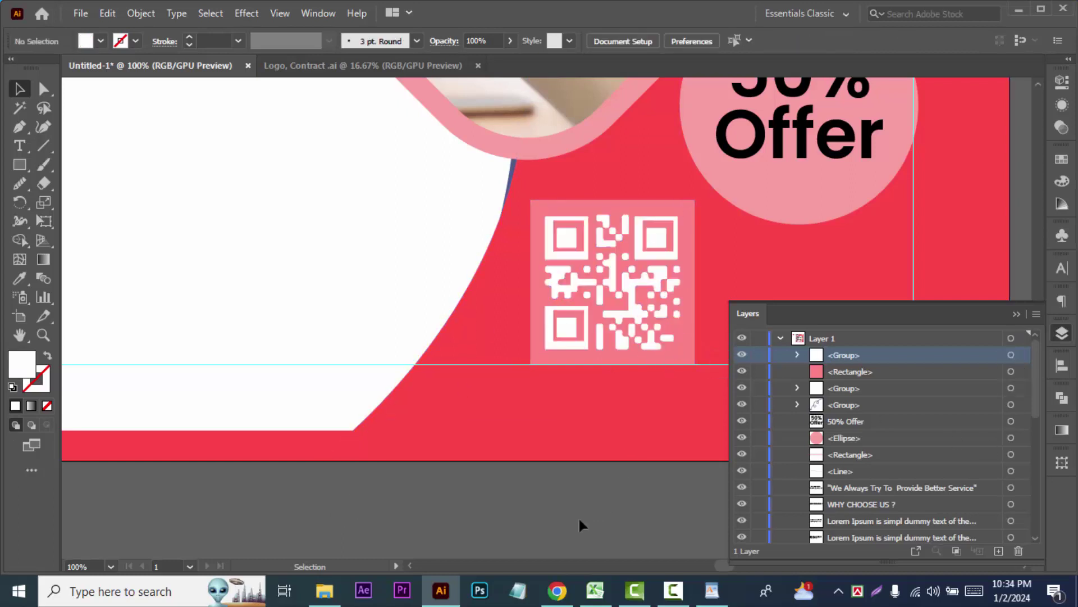
Lock the red background path in the Layers panel.
left_click(518, 180)
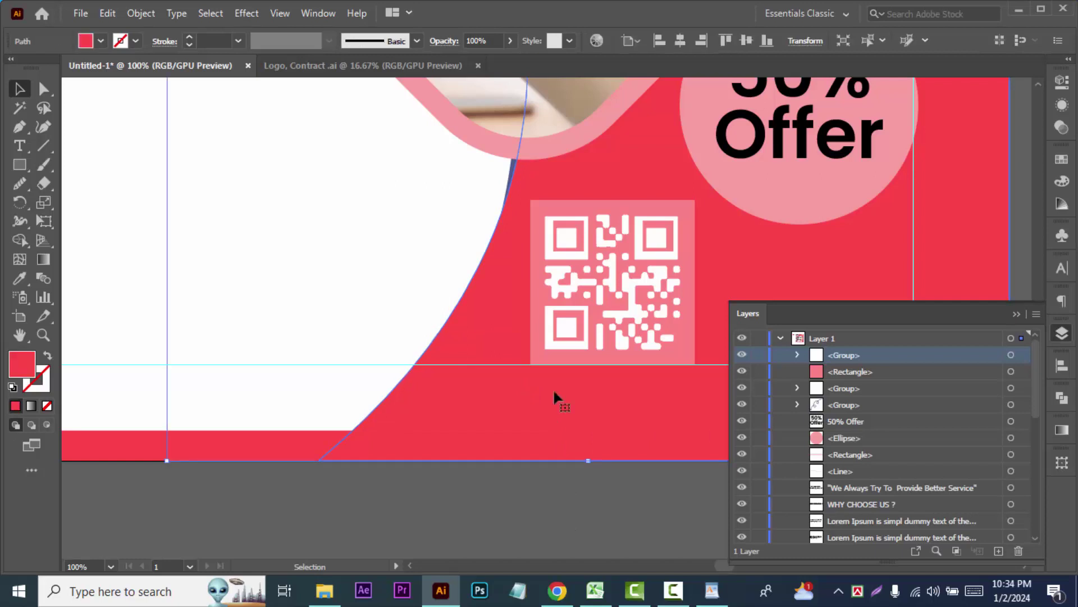
scroll(906, 494, "down", 10)
left_click(759, 469)
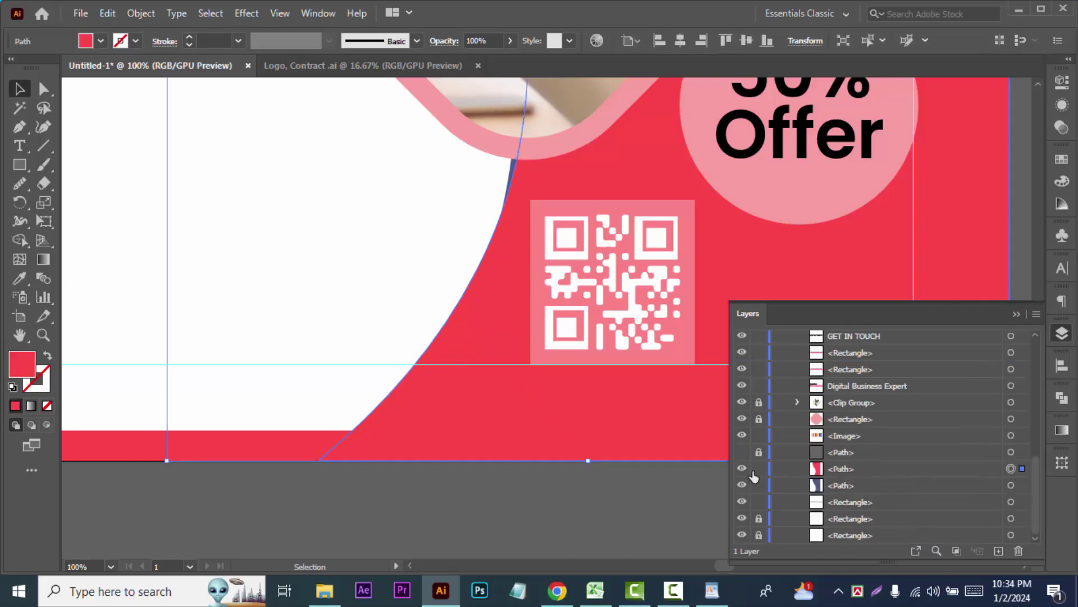
left_click(1011, 502)
key("ctrl+minus")
key("ctrl+minus")
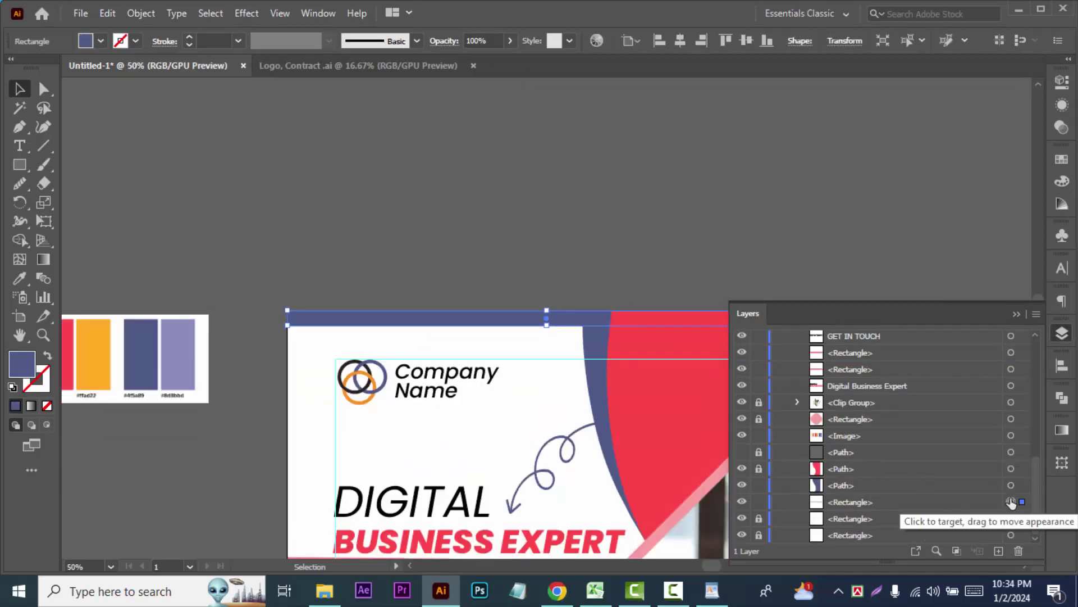
left_click(673, 225)
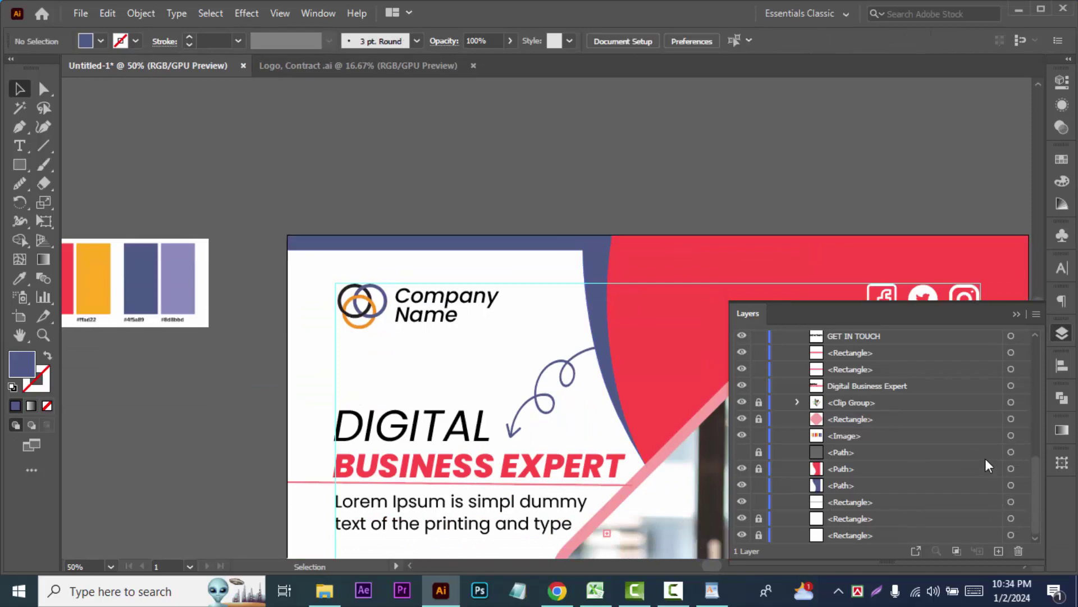
Move the blue curved shape's bottom anchor right and adjust its bend with Direct Selection.
left_click(1011, 485)
scroll(228, 432, "down", 3)
scroll(228, 432, "down", 6)
left_click_drag(228, 432, 119, 400)
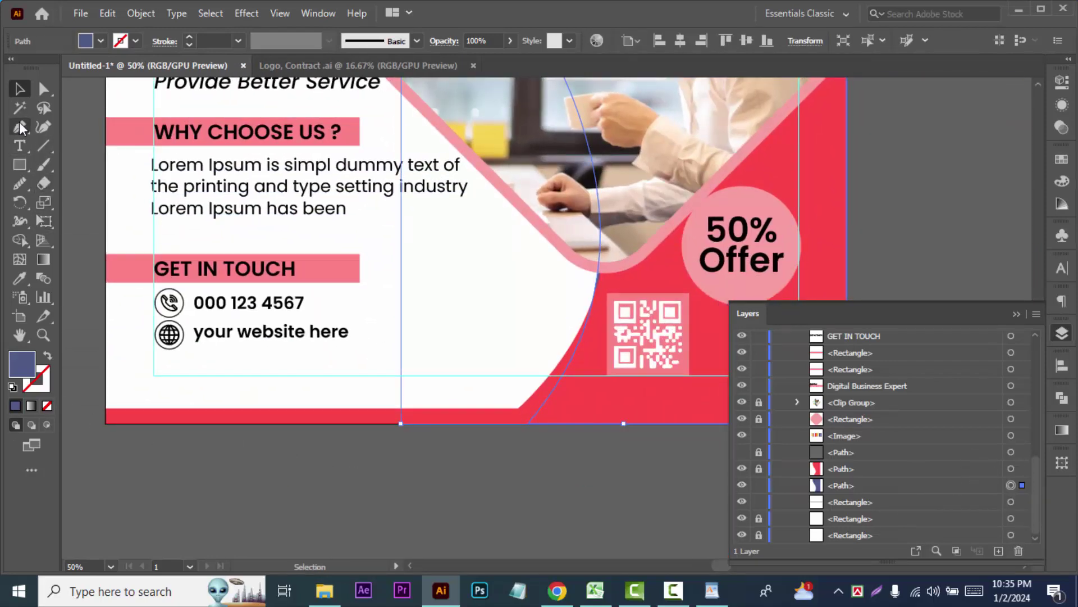
left_click(44, 89)
left_click_drag(400, 423, 528, 425)
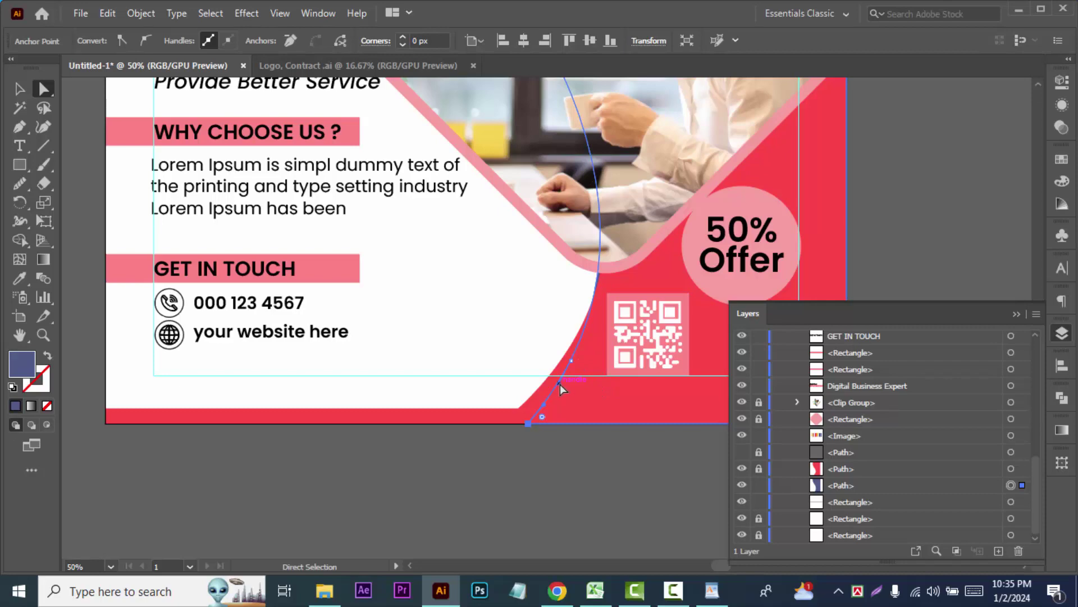
left_click_drag(559, 384, 554, 388)
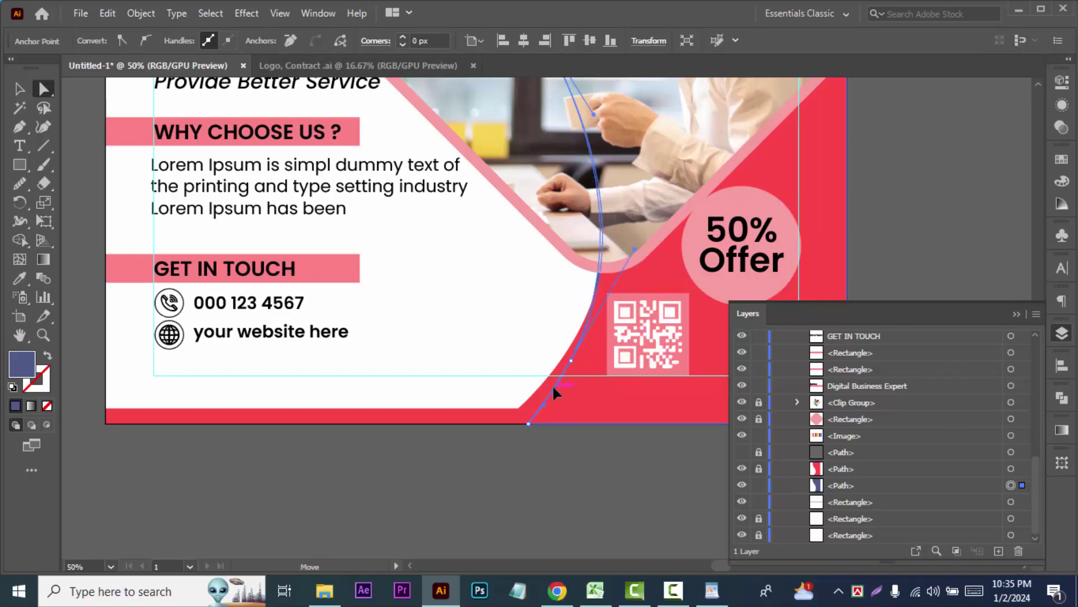
left_click(550, 481, "ctrl")
key("ctrl+minus")
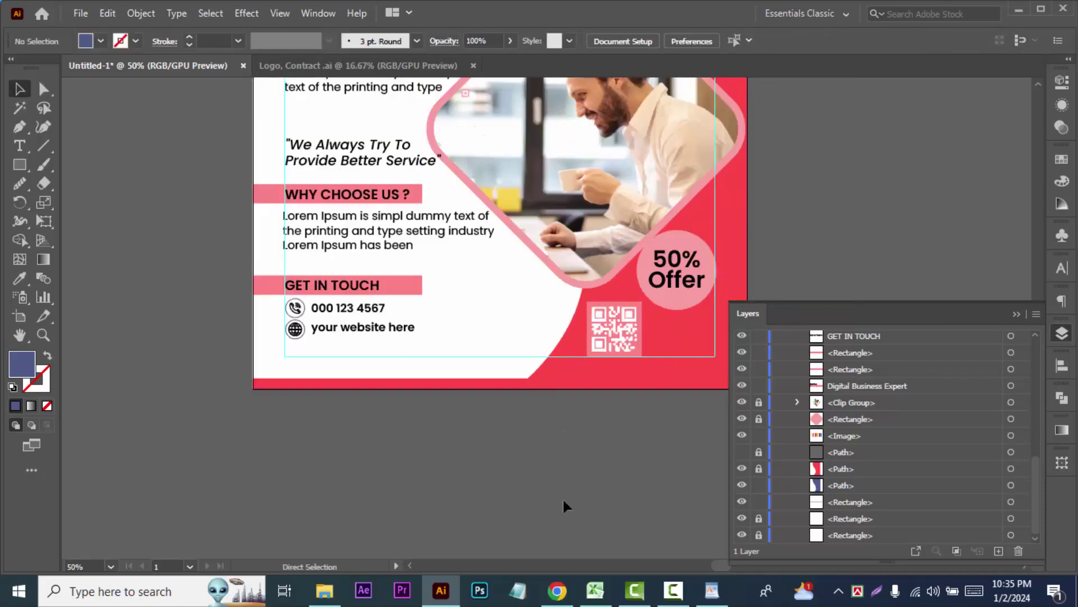
key("ctrl+minus")
key("ctrl+minus")
scroll(454, 481, "up", 2)
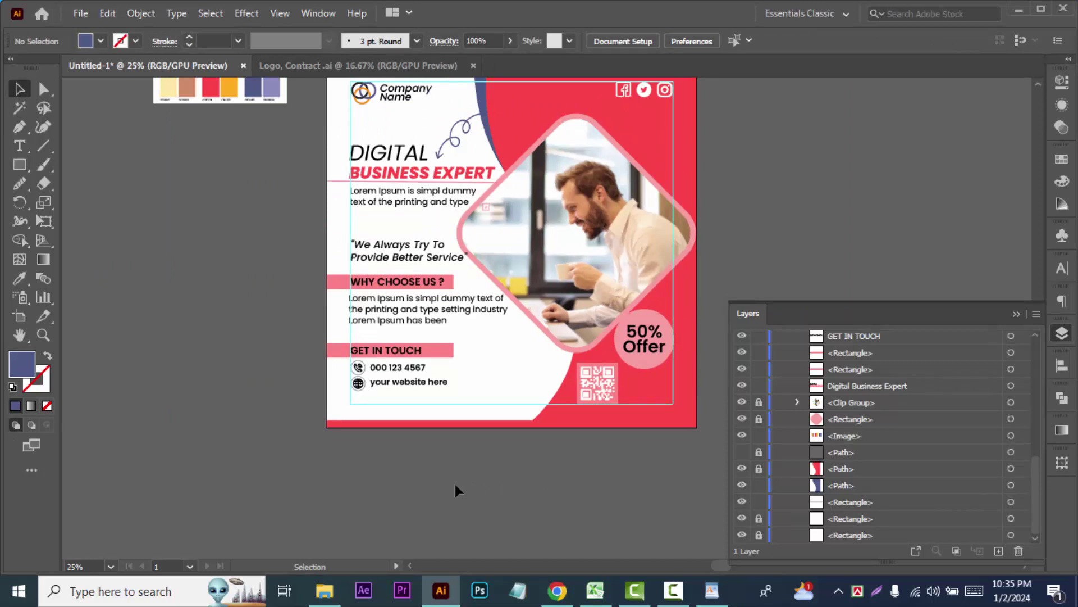
Nudge the DIGITAL BUSINESS EXPERT headline and paragraph block upward.
scroll(189, 324, "up", 2)
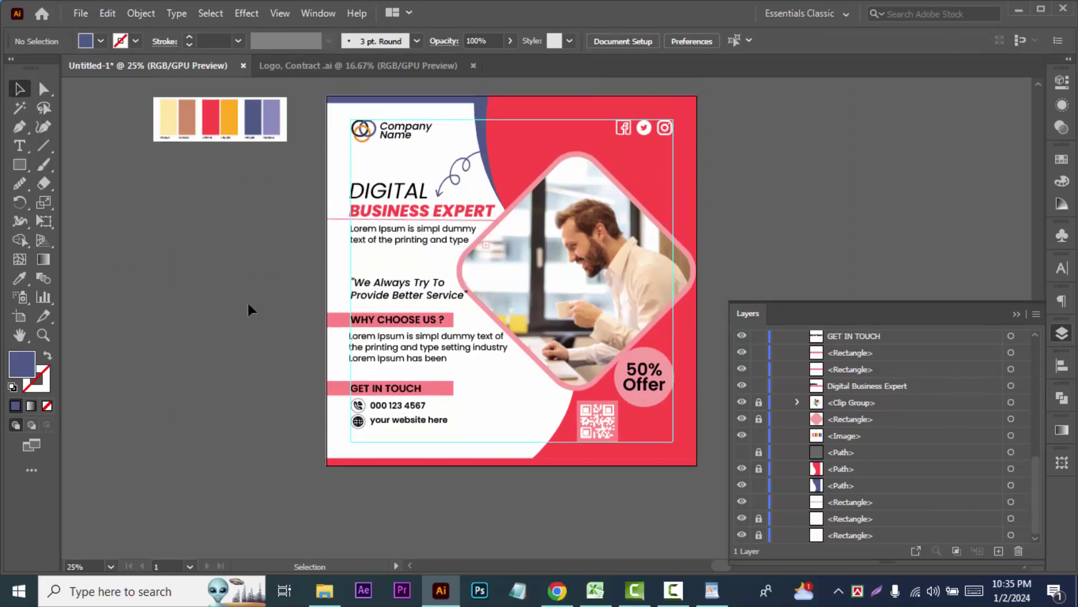
left_click(388, 245)
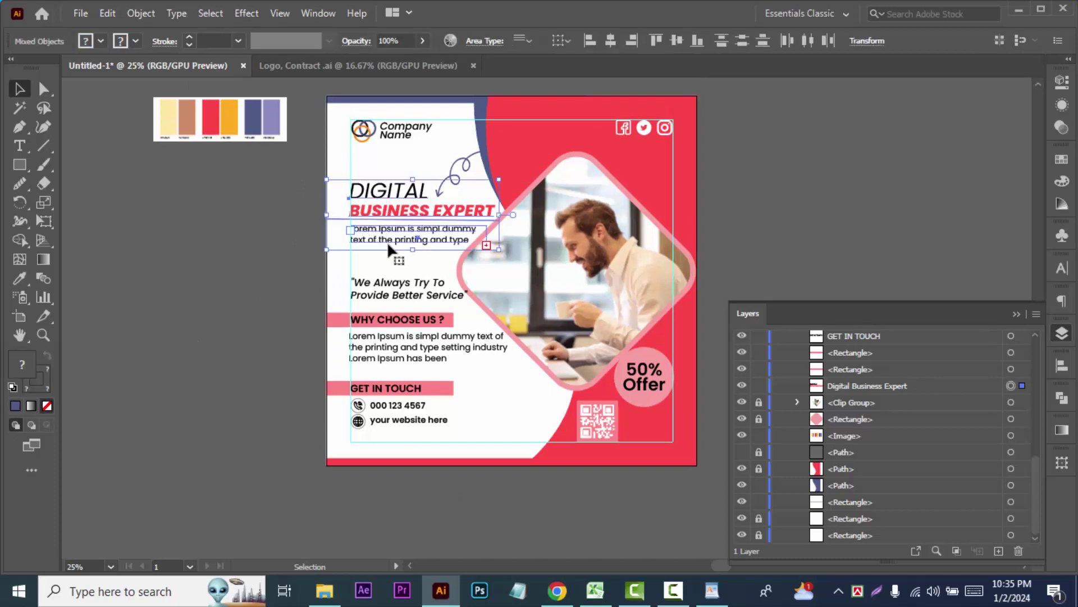
key("shift+Up")
key("shift+Up")
key("shift+Up")
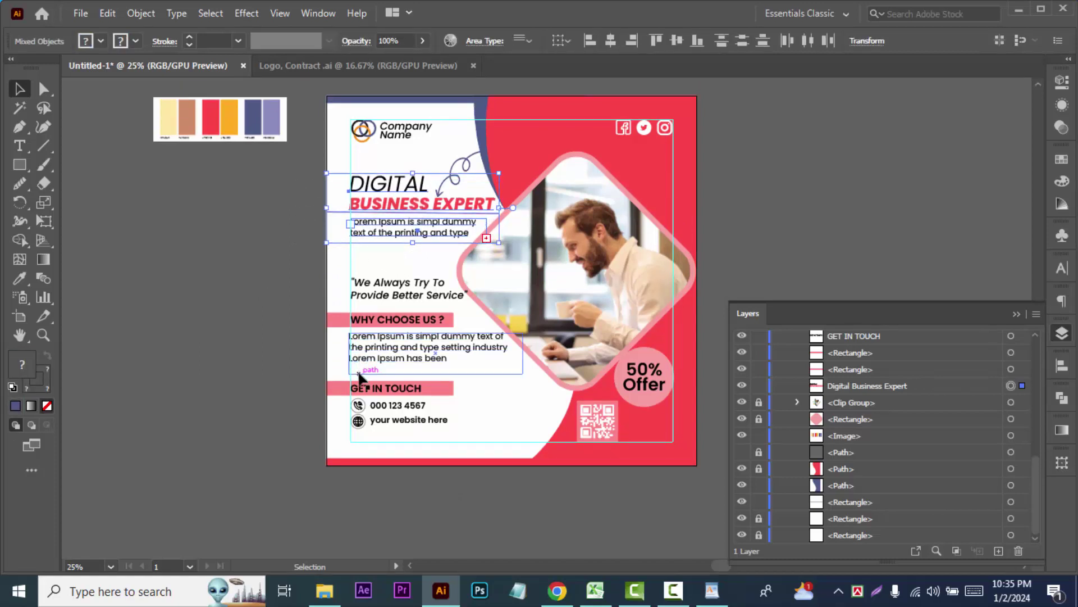
left_click(228, 319)
Lengthen the pink line under BUSINESS EXPERT by dragging its endpoint.
key("ctrl+plus")
scroll(347, 300, "up", 5)
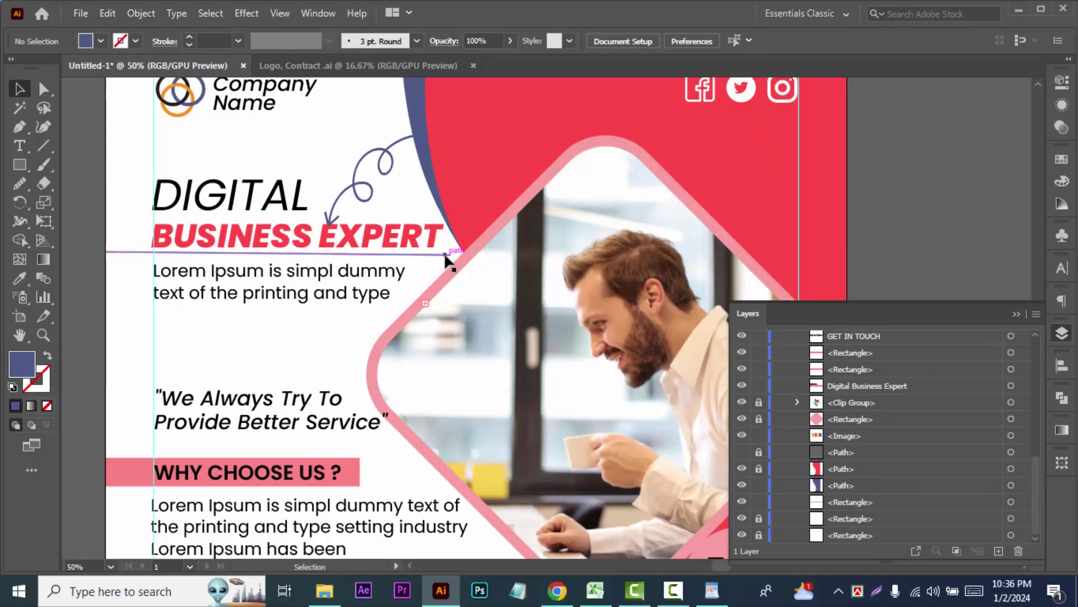
left_click_drag(450, 252, 468, 255)
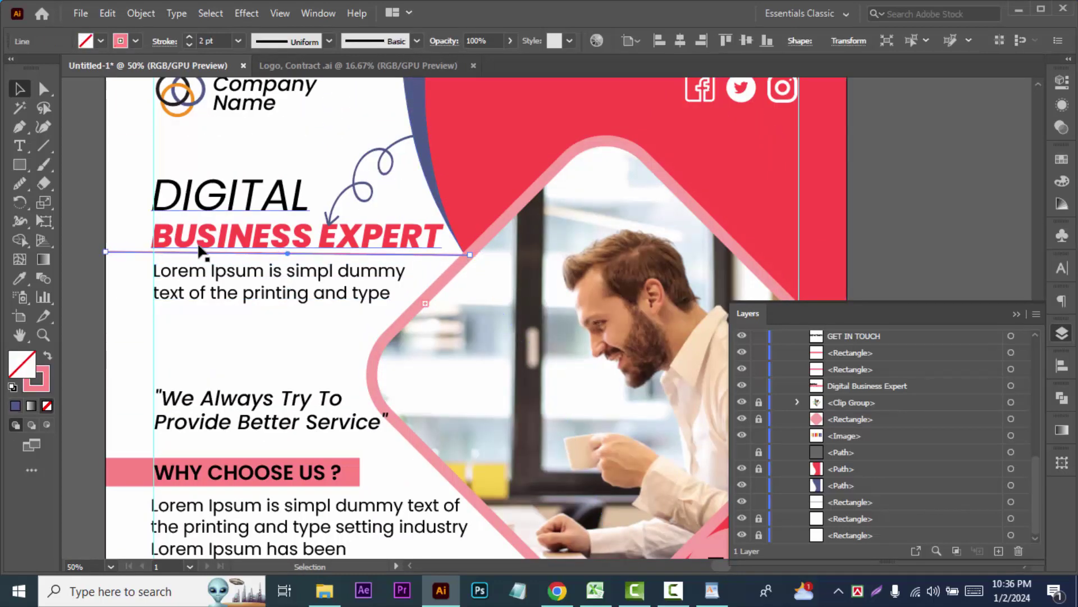
left_click(76, 287)
Move the curly arrow up slightly.
left_click_drag(99, 181, 215, 309)
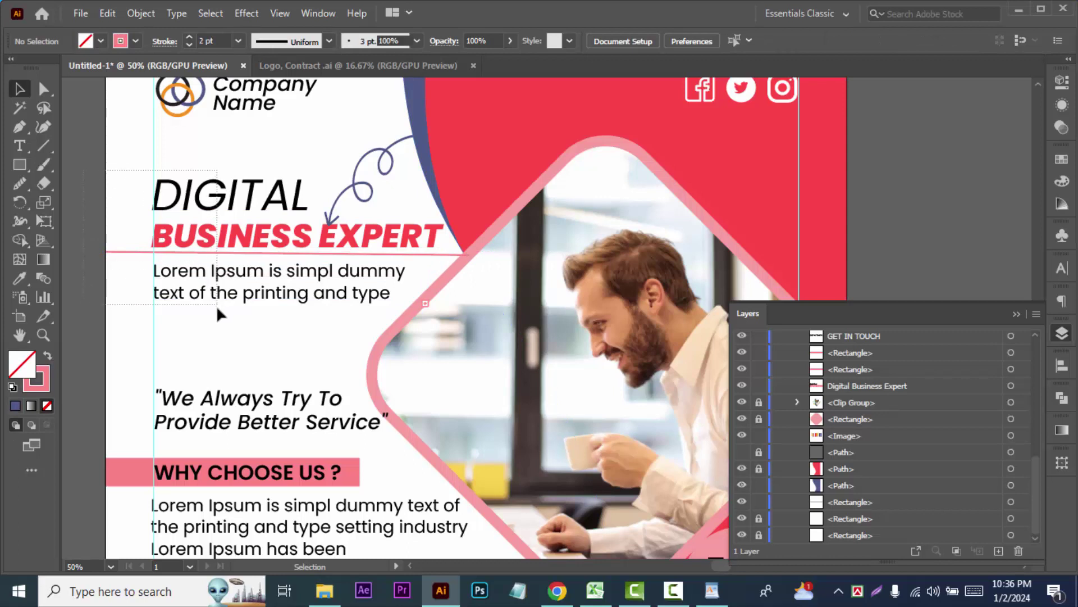
left_click(927, 182)
left_click(379, 181)
left_click_drag(379, 181, 379, 173)
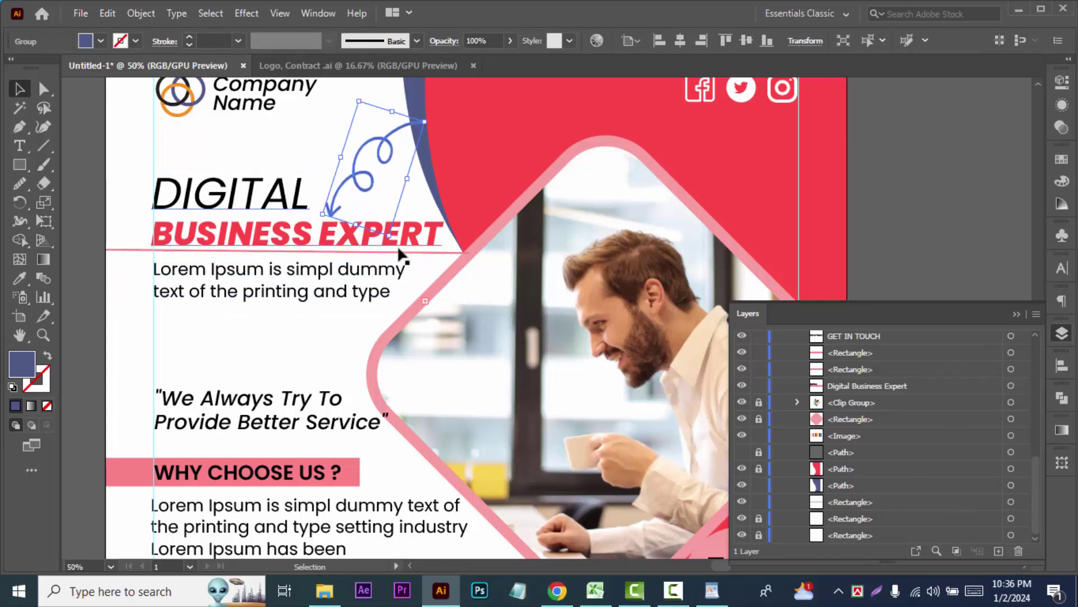
left_click(935, 159)
scroll(930, 163, "down", 2)
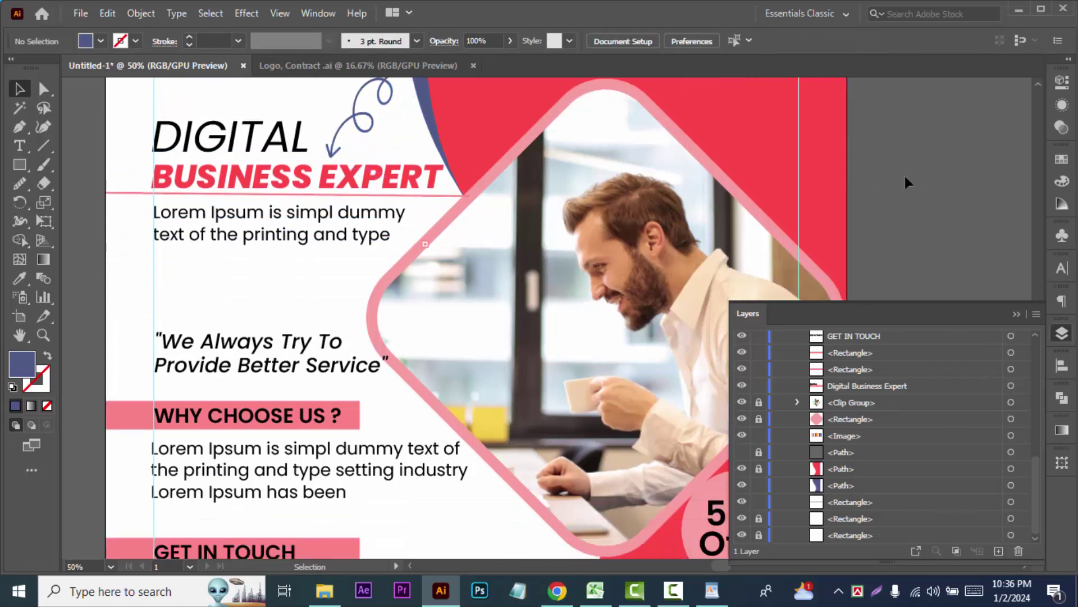
key("ctrl+minus")
key("ctrl+minus")
Resize the quote text to 28 pt and move it higher.
left_click(402, 335)
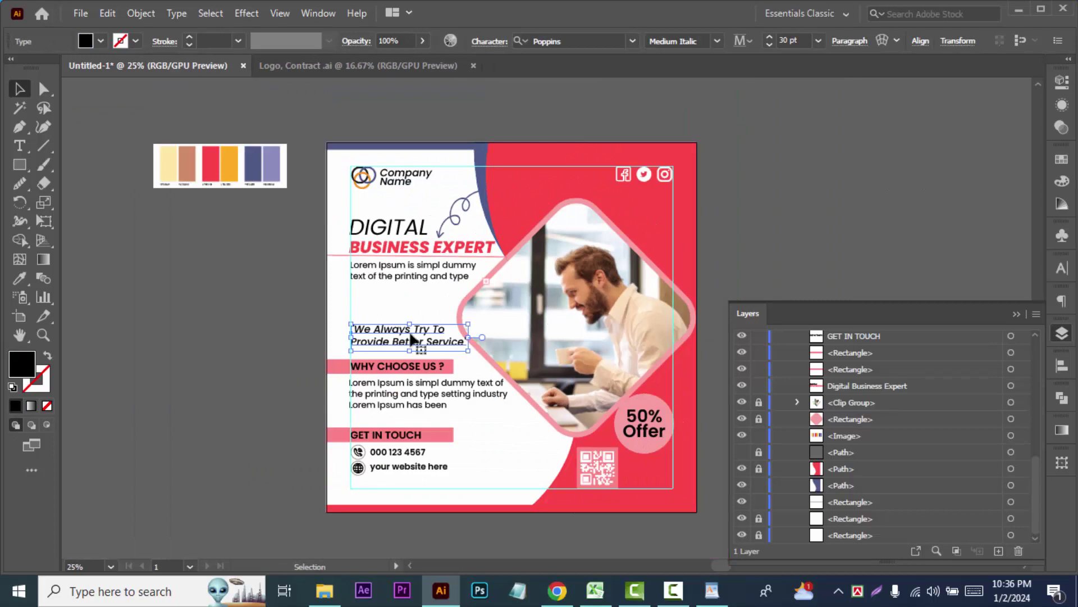
key("shift+Up")
key("shift+Up")
key("shift+Up")
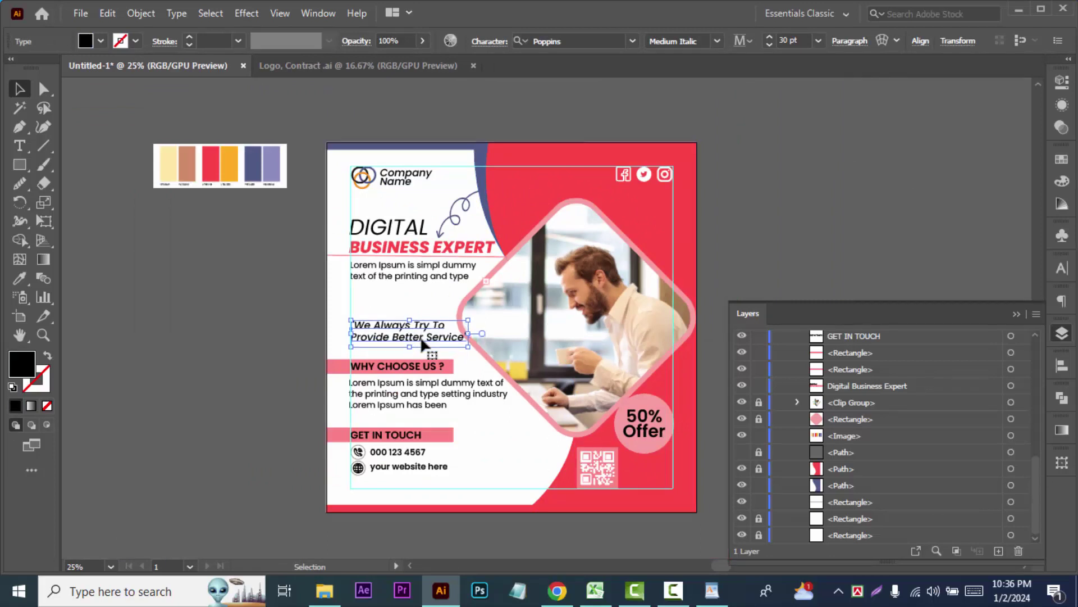
left_click(299, 283)
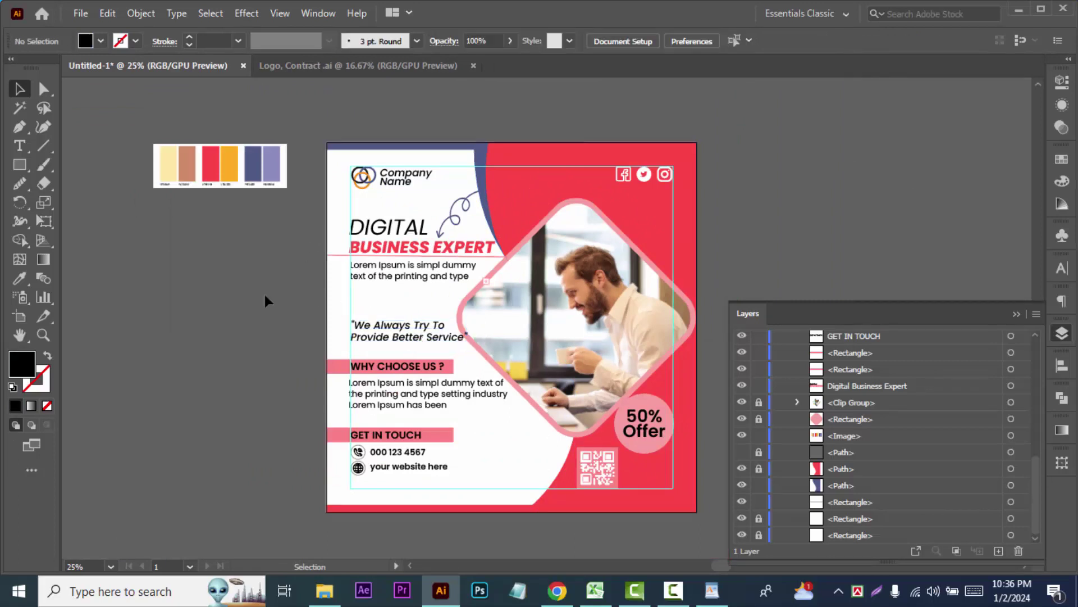
left_click(366, 329)
left_click(789, 41)
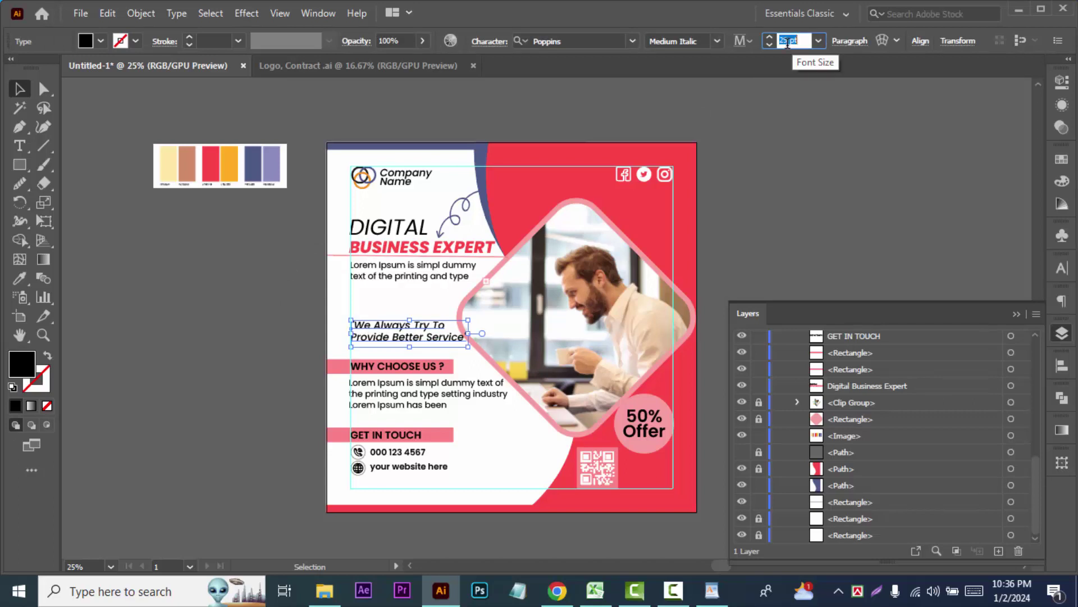
type("29")
key("Return")
left_click(1062, 268)
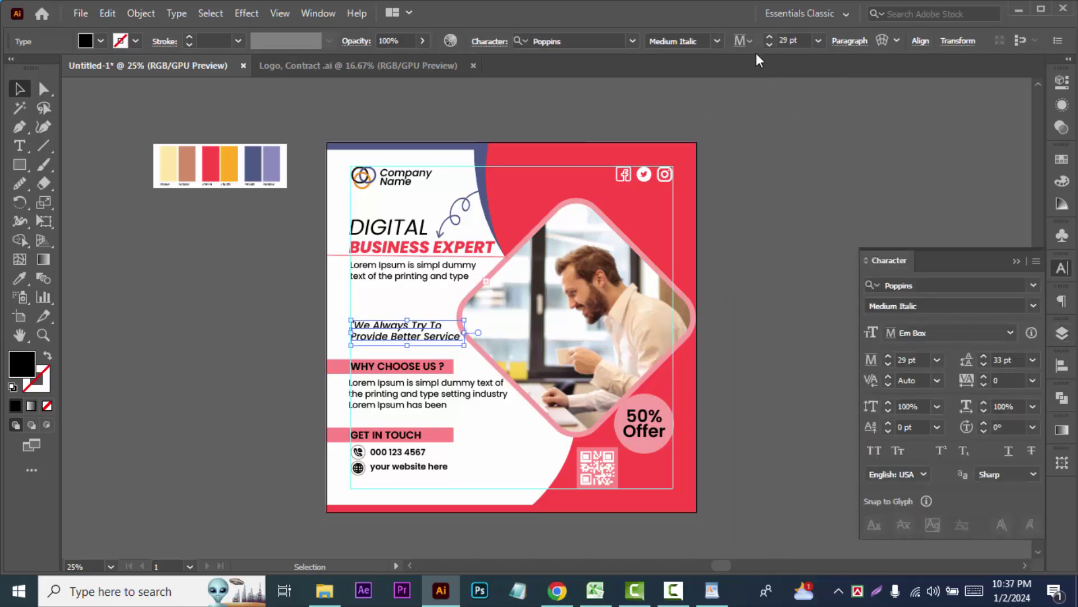
left_click(769, 45)
key("ctrl+shift+a")
left_click_drag(412, 335, 411, 325)
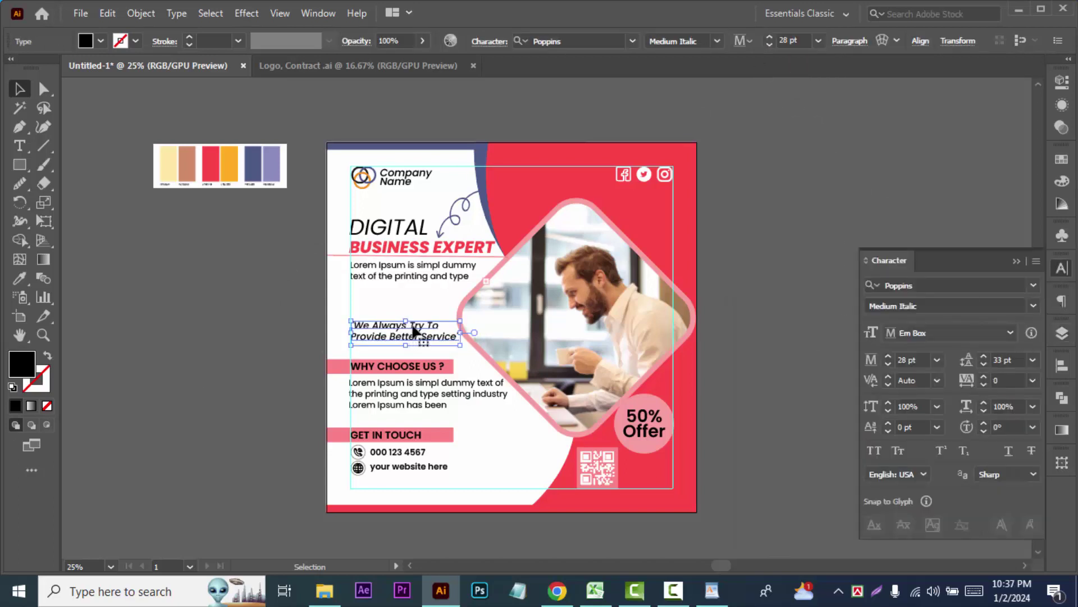
key("Up")
key("Up")
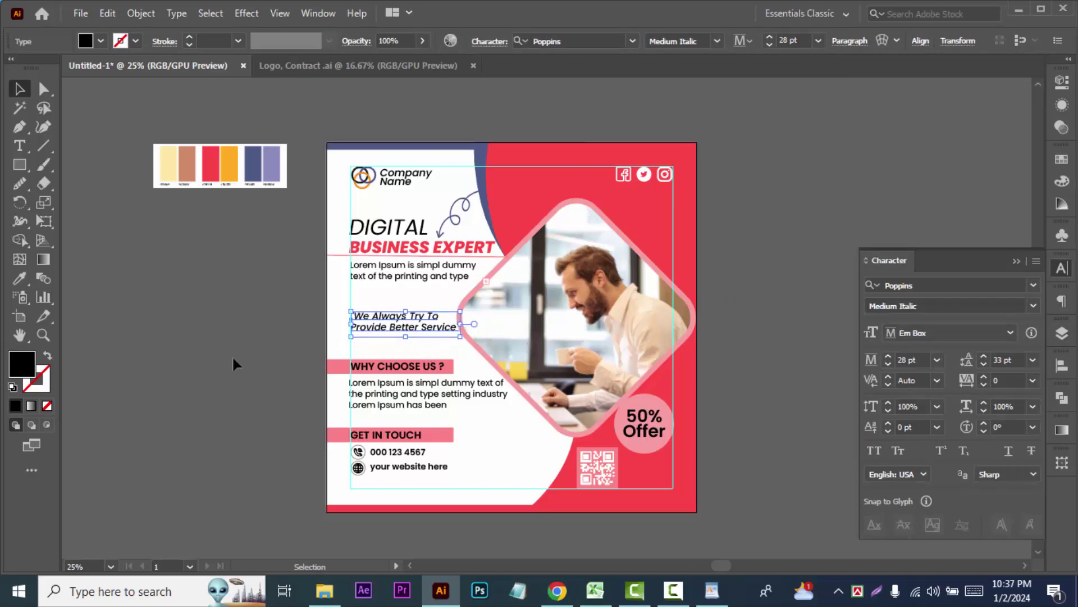
left_click(233, 364)
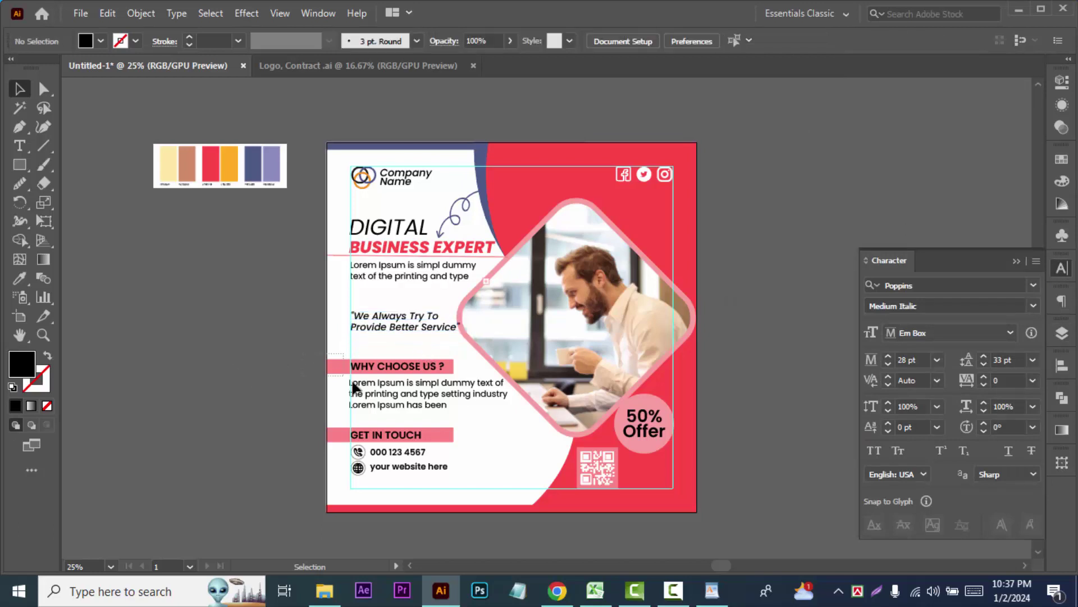
Move the WHY CHOOSE US block up and set its paragraph to 24 pt.
left_click_drag(389, 353, 350, 419)
key("Up")
key("Up")
key("Up")
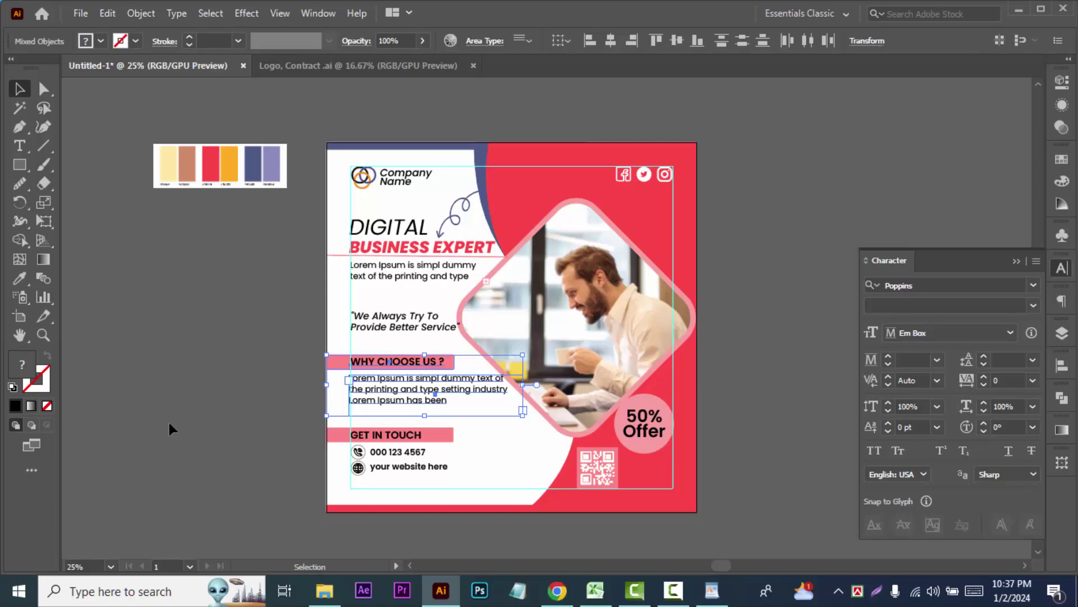
left_click(150, 403)
left_click(452, 390)
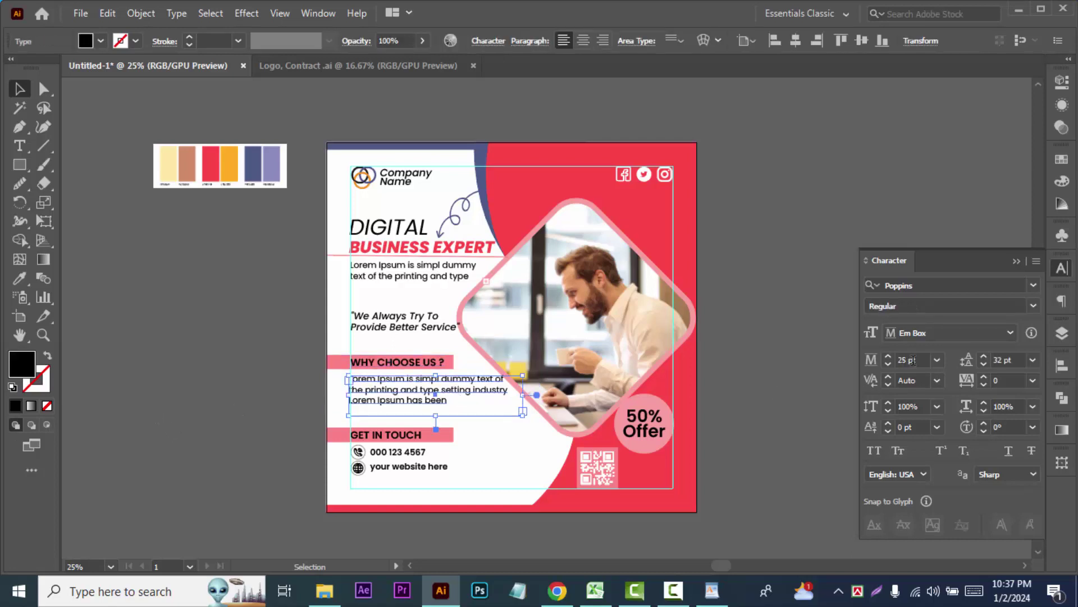
left_click(911, 360)
key("Down")
left_click(83, 384)
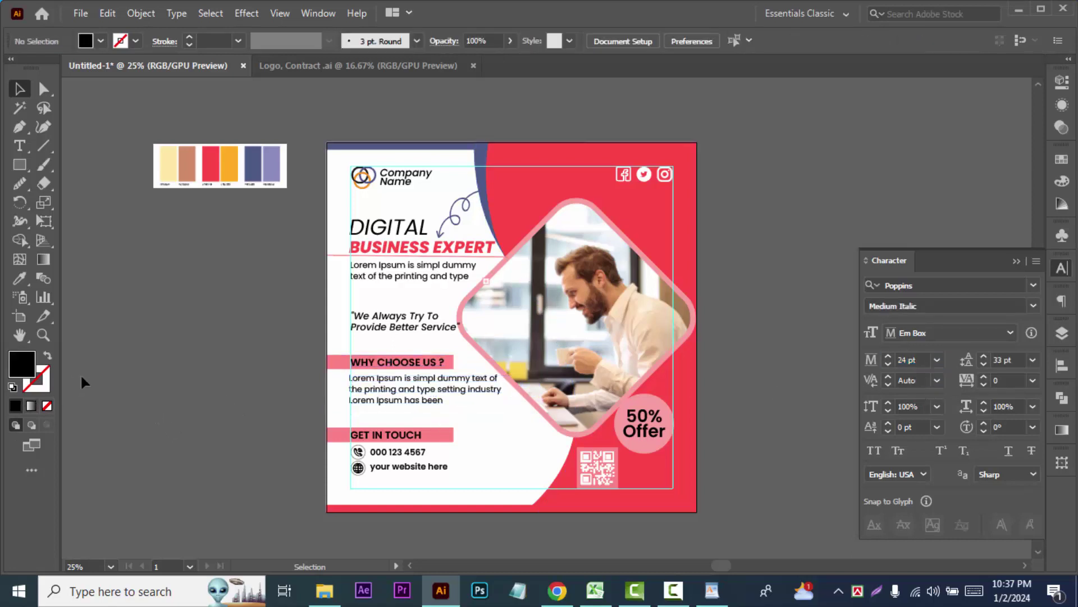
Reduce the quote text to 27 pt.
left_click(402, 323)
left_click(792, 41)
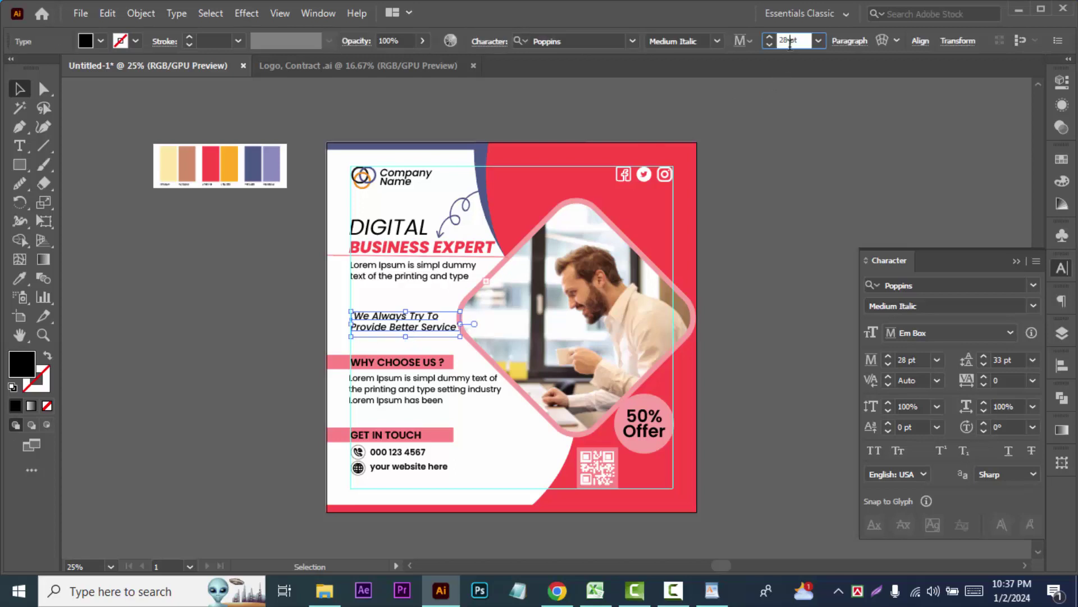
key("Down")
left_click(804, 104)
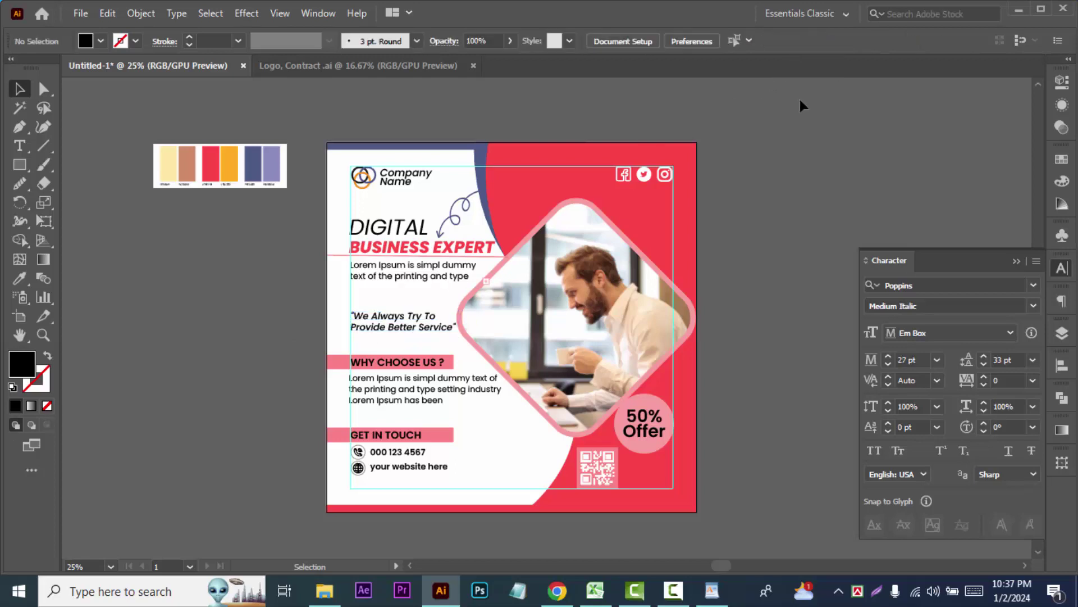
Nudge the GET IN TOUCH contact group down a few steps.
scroll(787, 300, "down", 2)
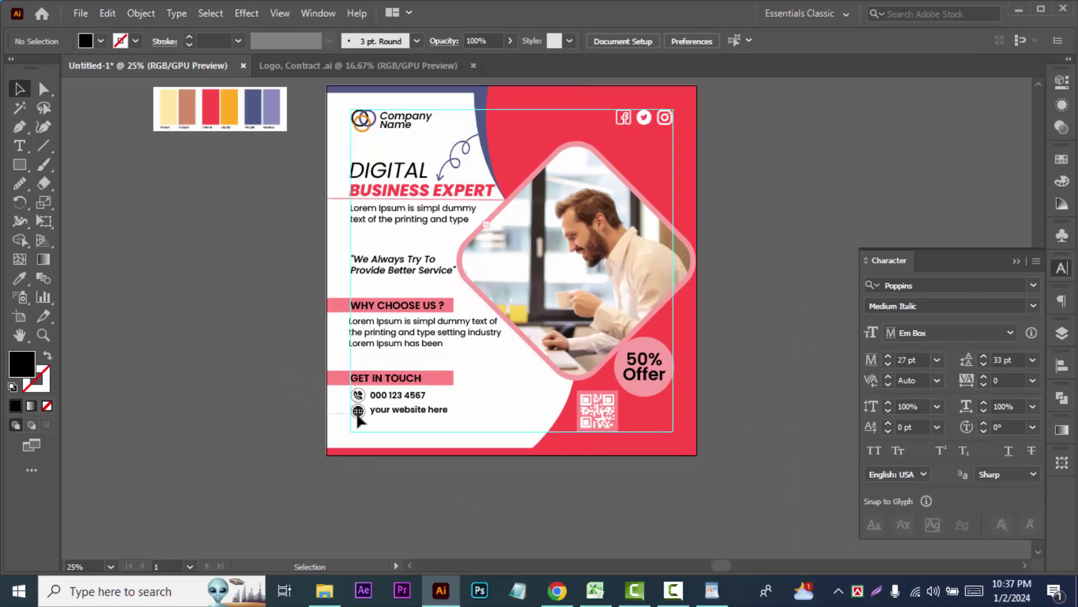
left_click_drag(340, 430, 362, 414)
key("Down")
key("Down")
key("Down")
key("Down")
key("Down")
key("Down")
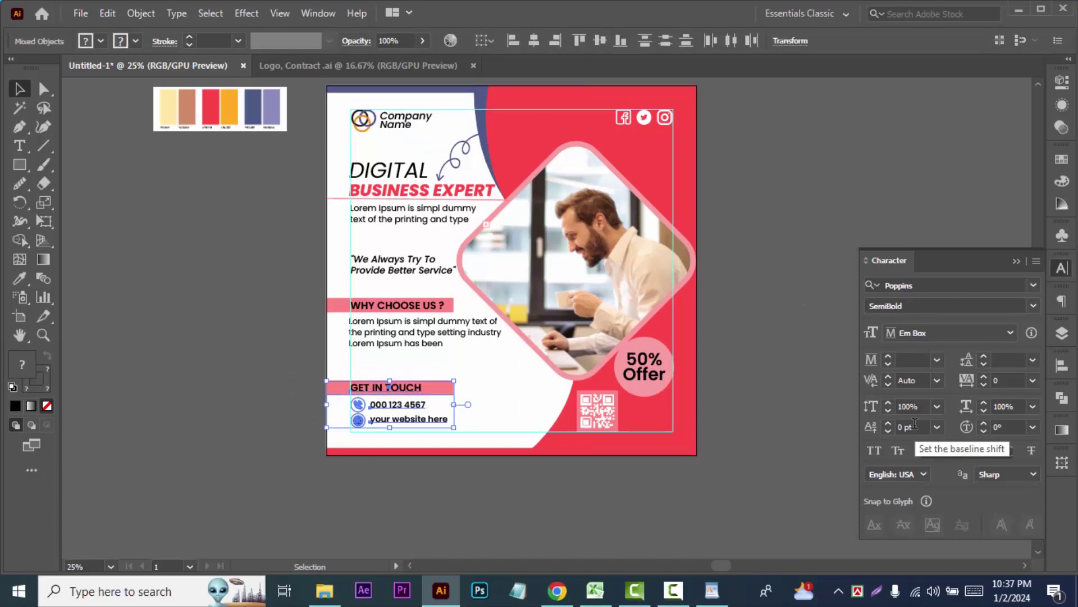
key("Down")
key("Down")
key("Down")
key("Down")
key("Down")
key("Down")
left_click(493, 429)
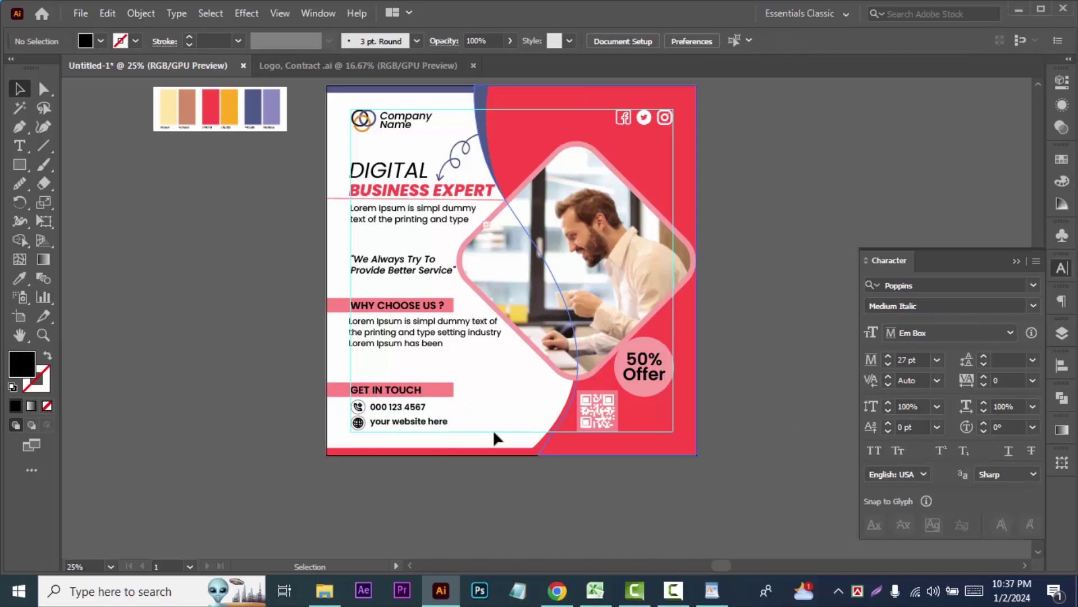
left_click(331, 310)
key("Down")
key("Down")
key("Down")
key("Down")
key("Down")
key("Down")
key("Down")
key("Down")
key("Down")
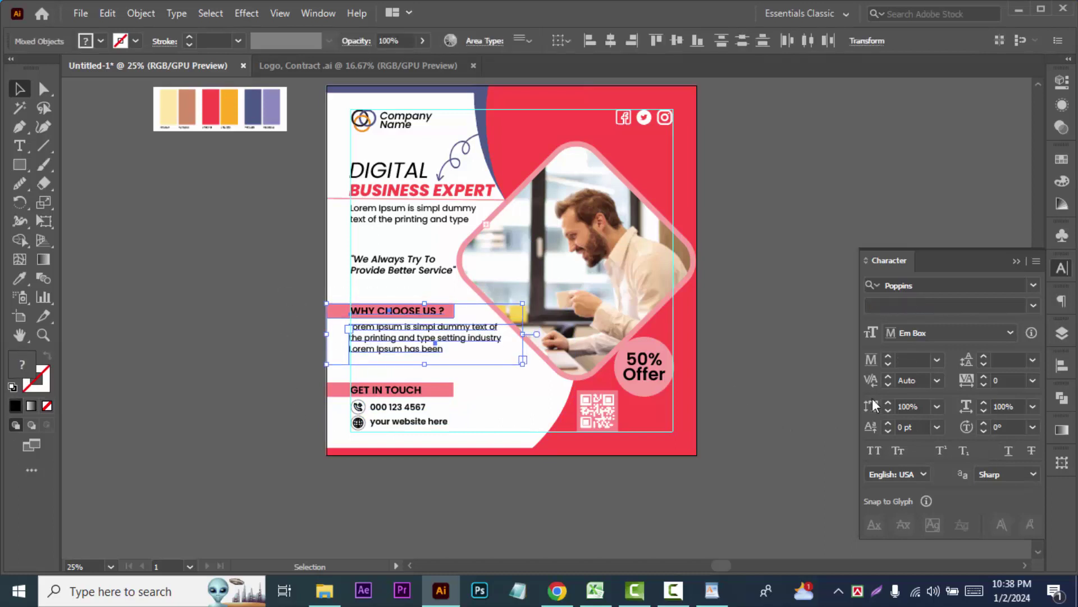
left_click(804, 372)
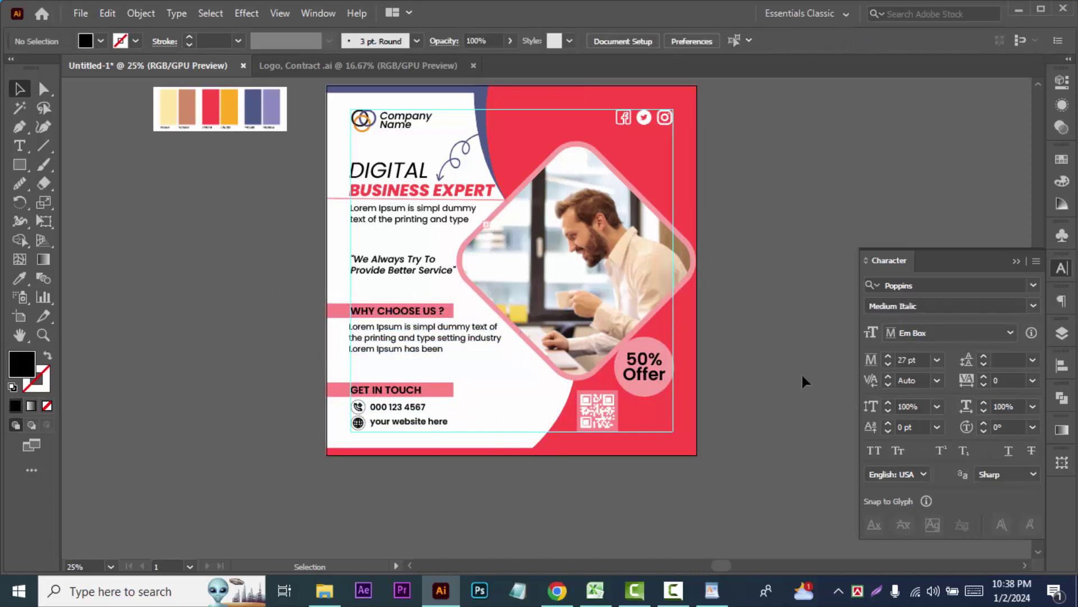
Set the word DIGITAL to Poppins Light Italic and check the 50% Offer text.
scroll(801, 373, "up", 1)
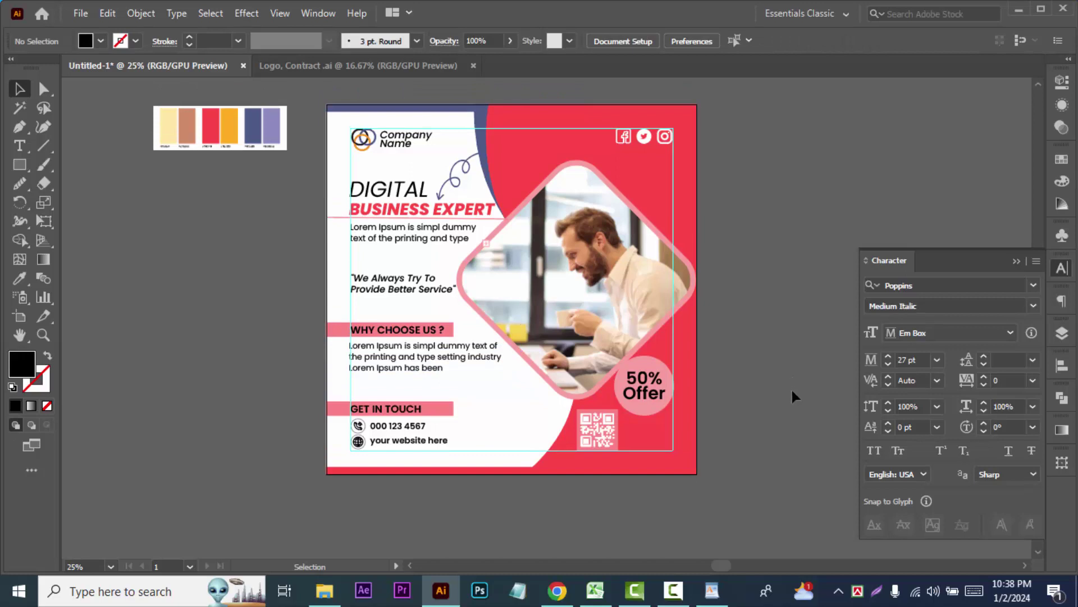
key("t")
left_click_drag(350, 189, 497, 177)
left_click(716, 41)
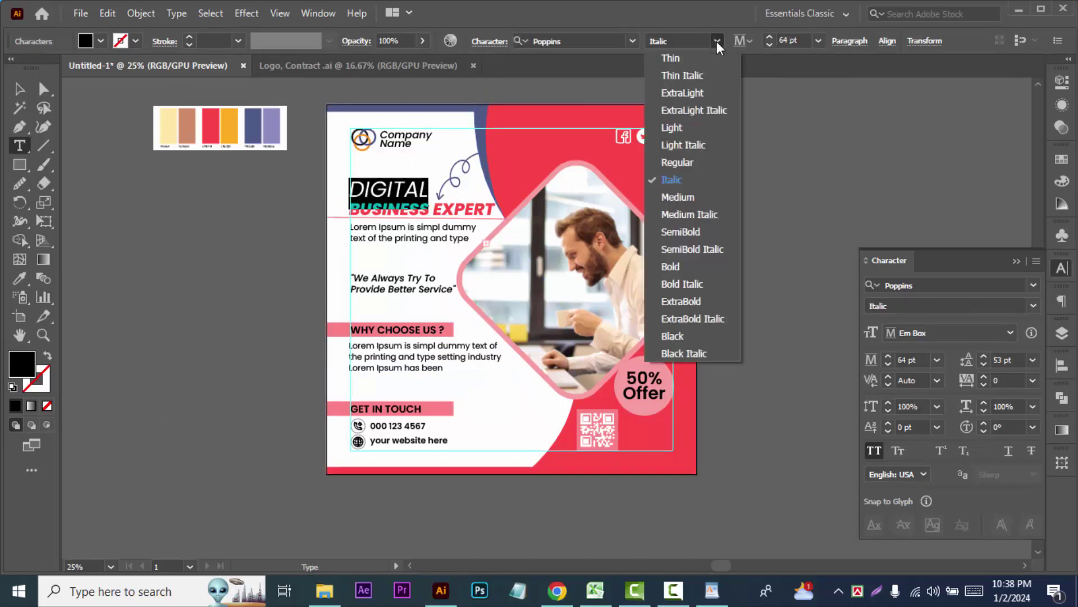
left_click(679, 144)
left_click(18, 92)
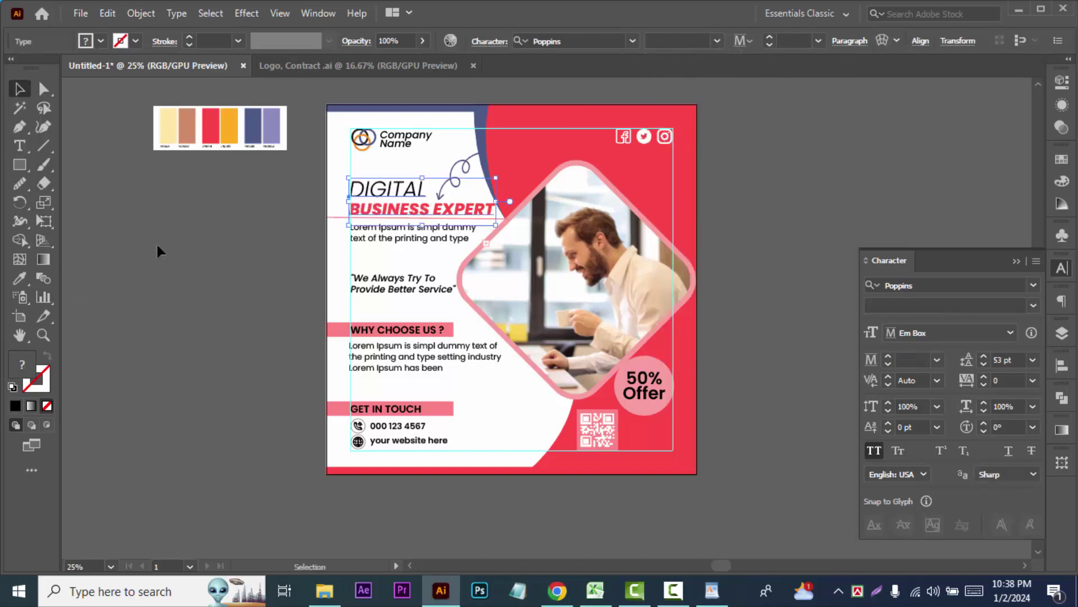
left_click(156, 244)
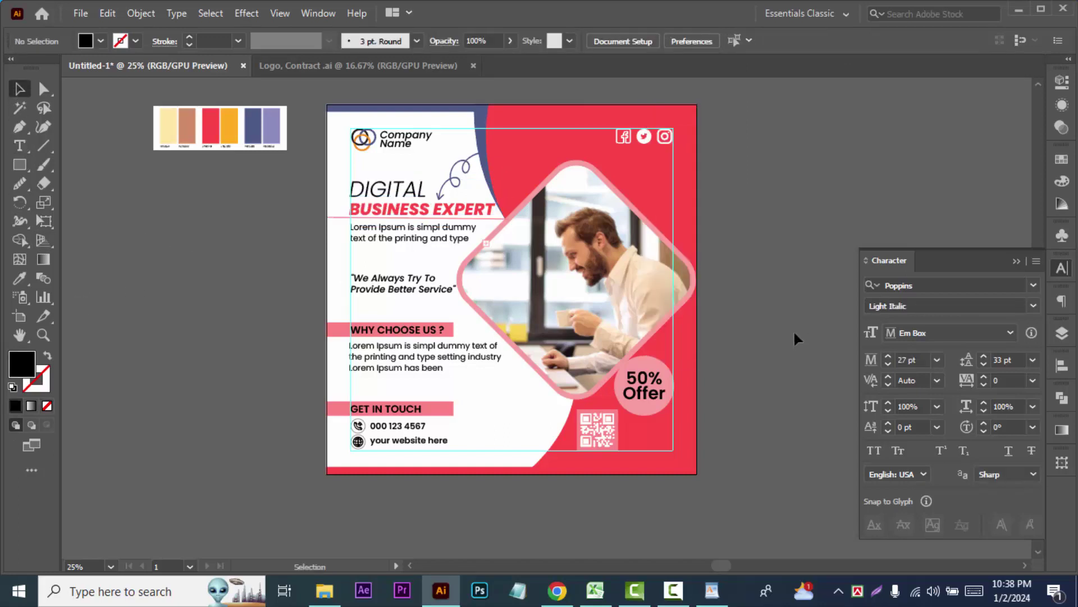
left_click(649, 400)
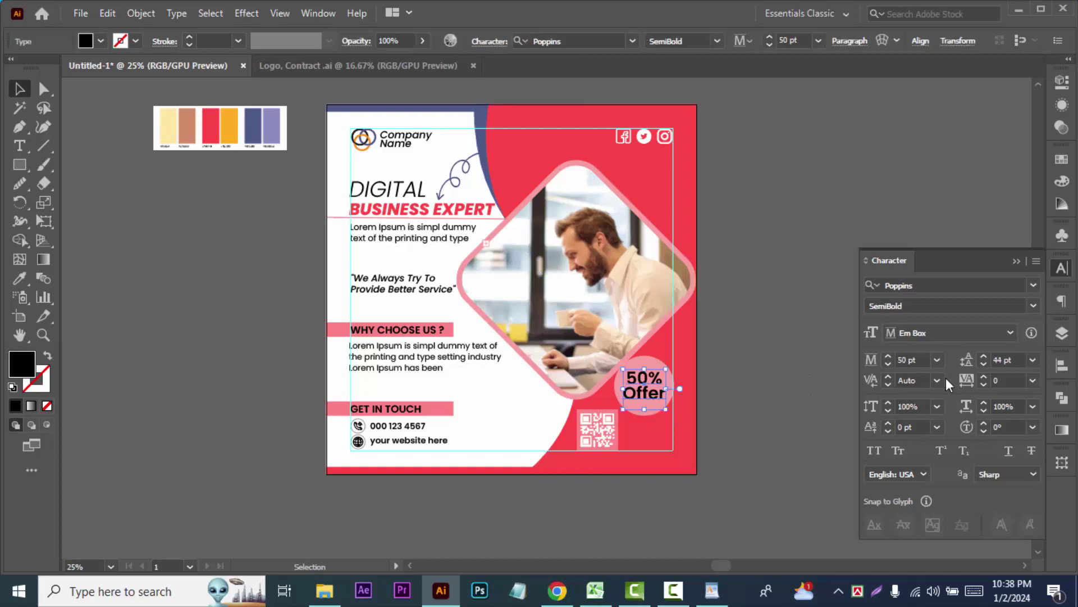
left_click(773, 401)
key("F7")
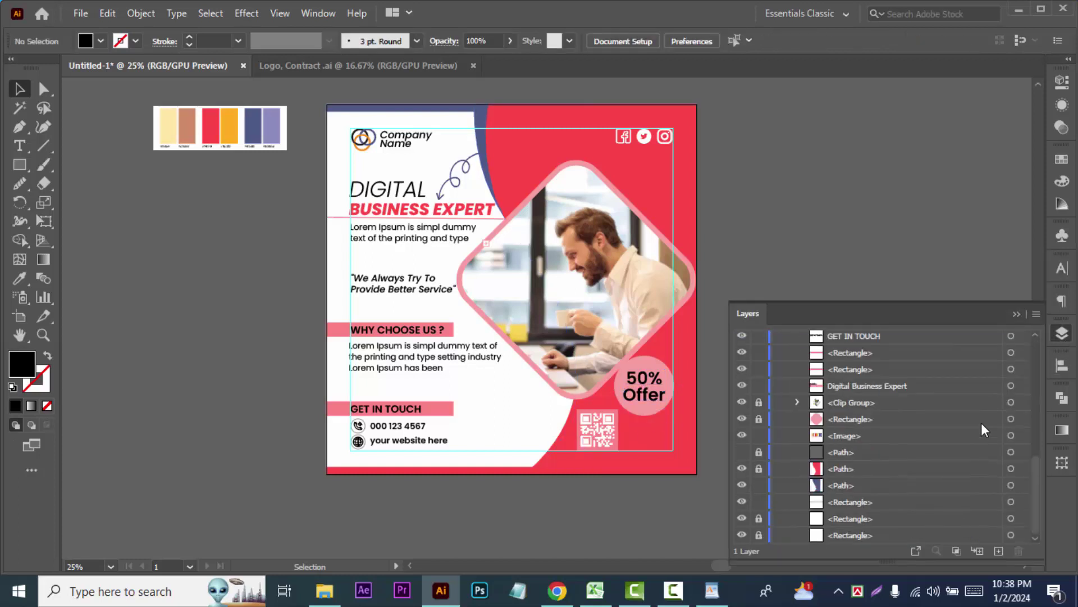
Lock the blue curved path and slightly adjust the QR code's size.
left_click(1011, 485)
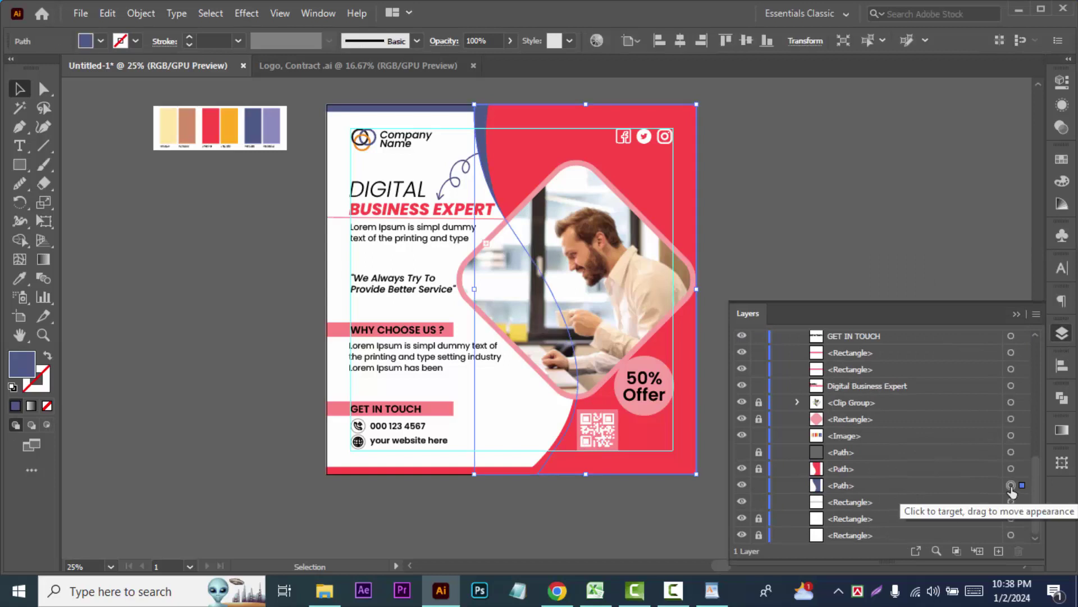
left_click(759, 485)
left_click(599, 430)
left_click_drag(618, 450, 620, 453)
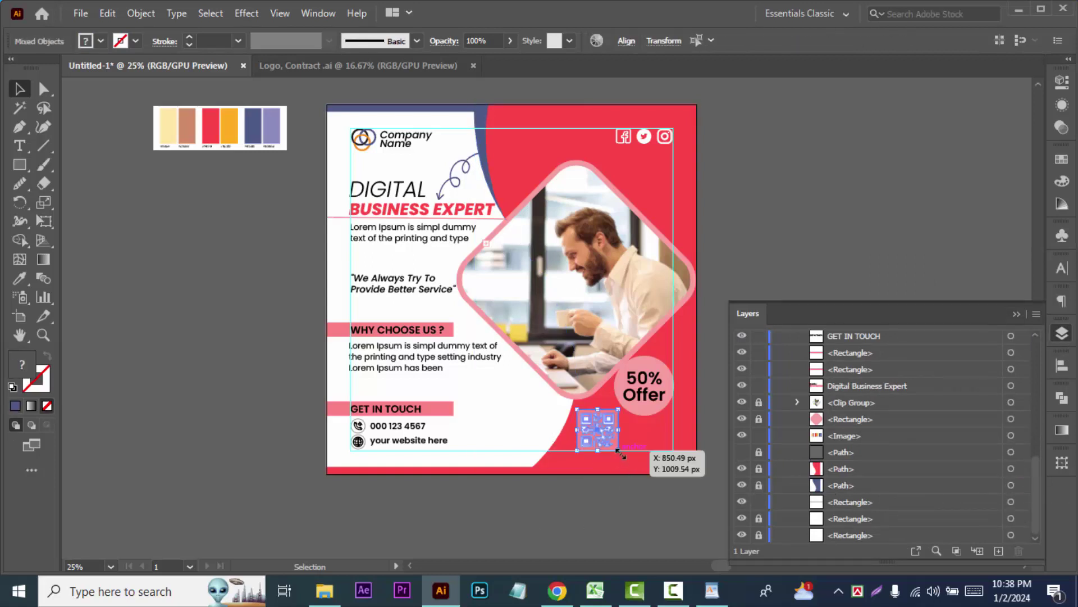
left_click(648, 511)
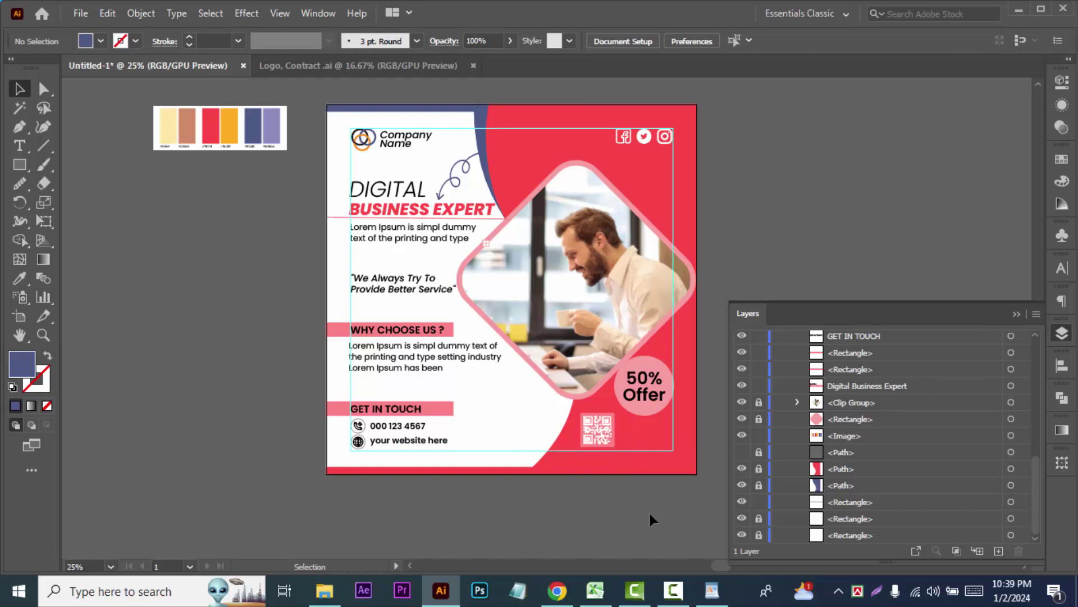
left_click(587, 430)
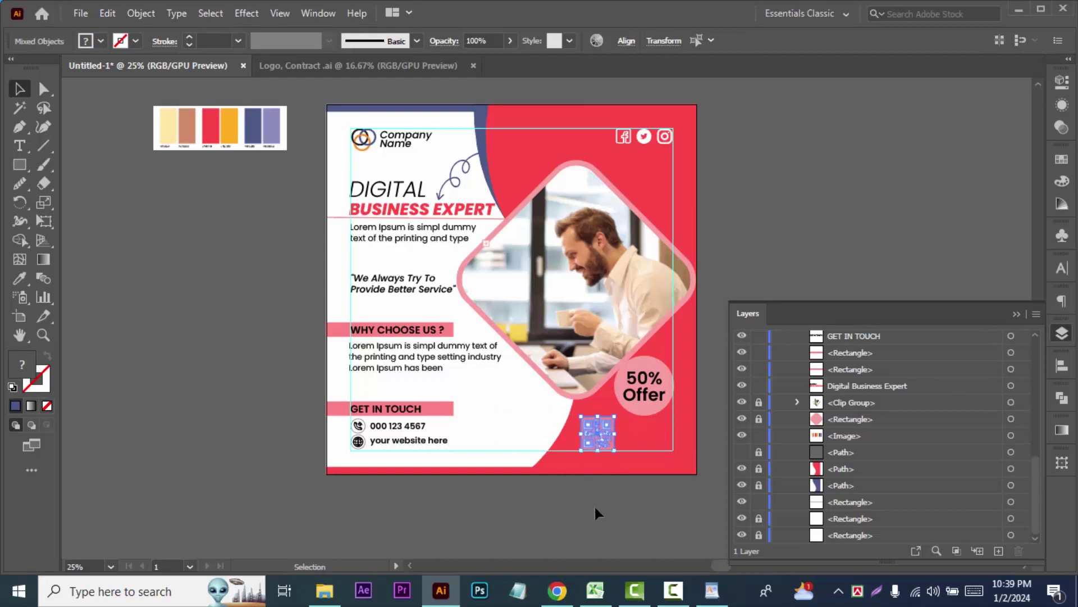
left_click(595, 501)
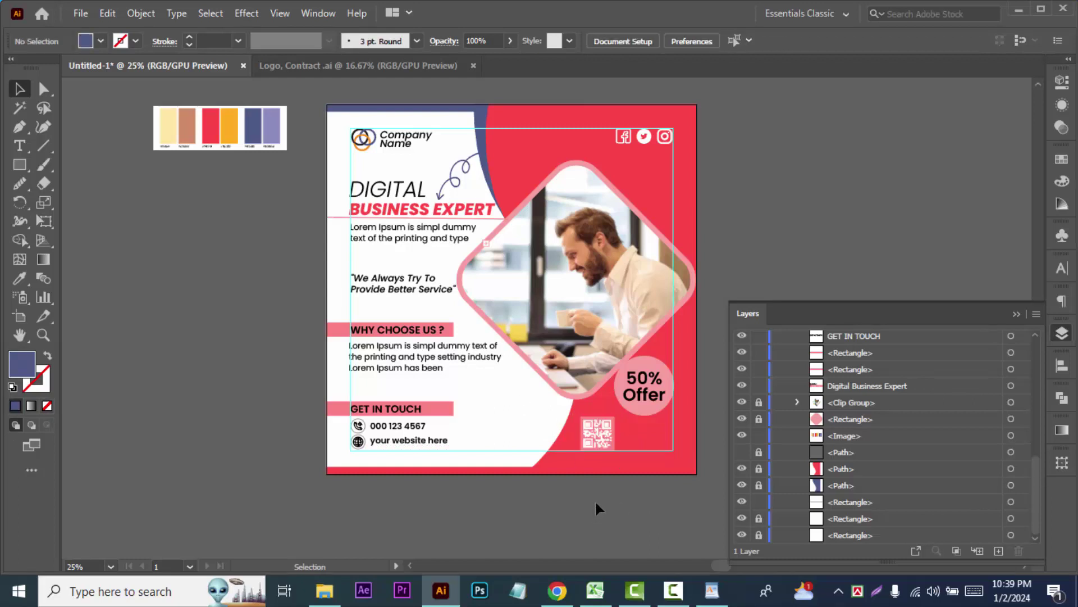
Zoom in on the social-media icons and resize them slightly.
left_click(655, 135)
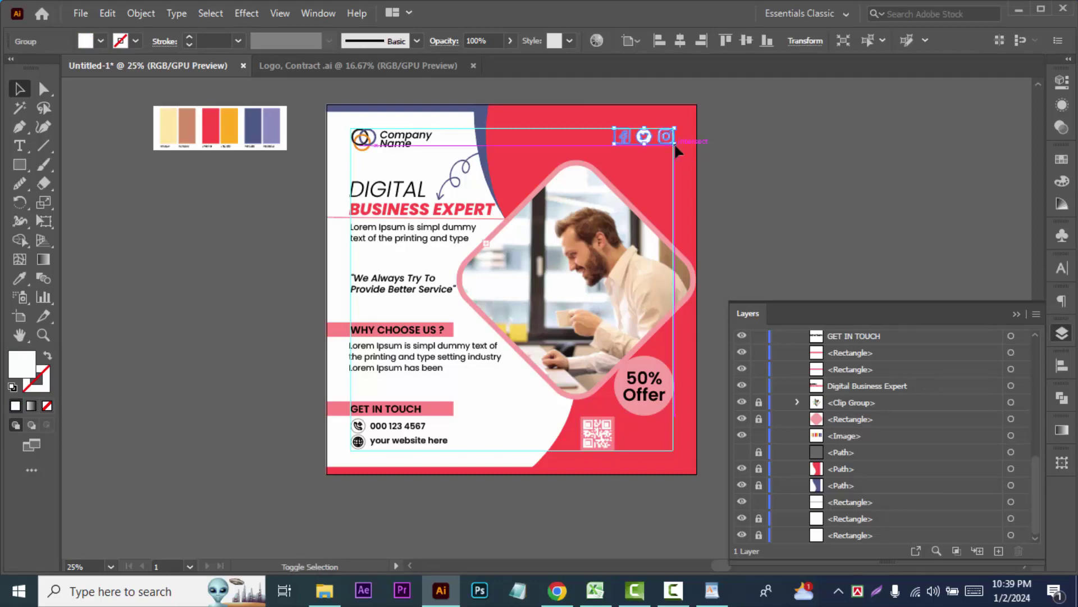
left_click(791, 165)
key("ctrl+equal")
key("ctrl+equal")
key("ctrl+equal")
scroll(789, 163, "up", 10)
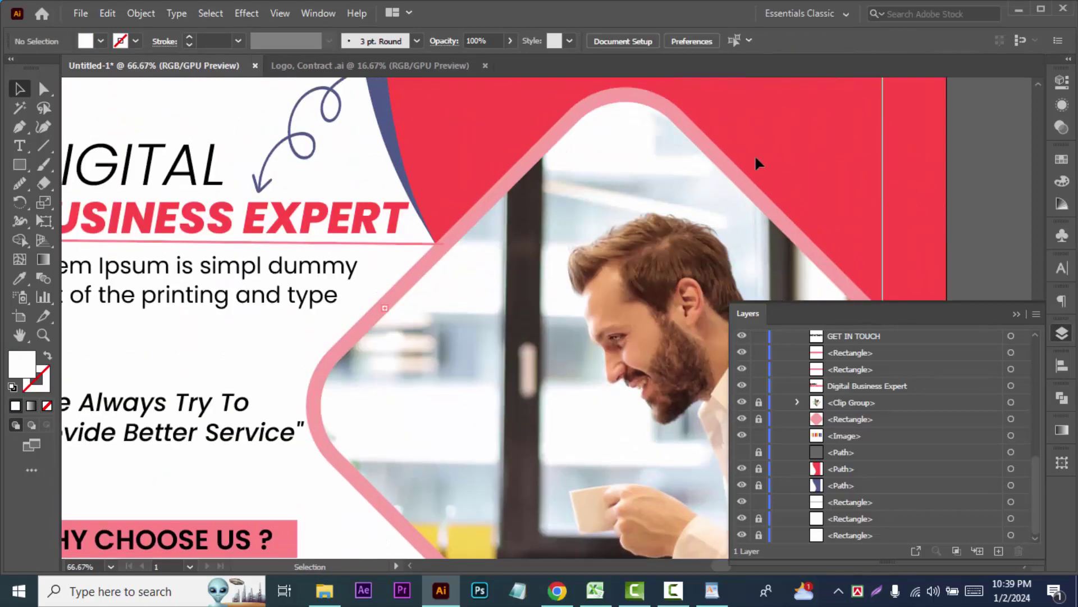
mouse_move(726, 152)
left_mouse_down()
mouse_move(886, 202)
mouse_move(877, 191)
left_mouse_up()
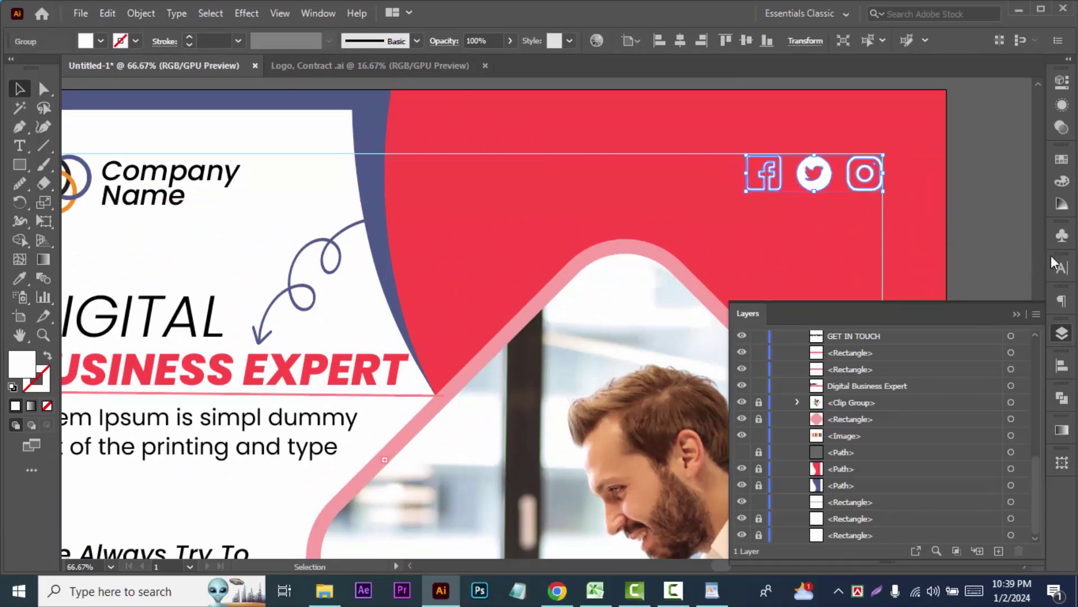
Delete the colour palette image from beside the artboard.
left_click(992, 225)
key("ctrl+minus")
key("ctrl+minus")
key("ctrl+minus")
scroll(207, 140, "down", 5)
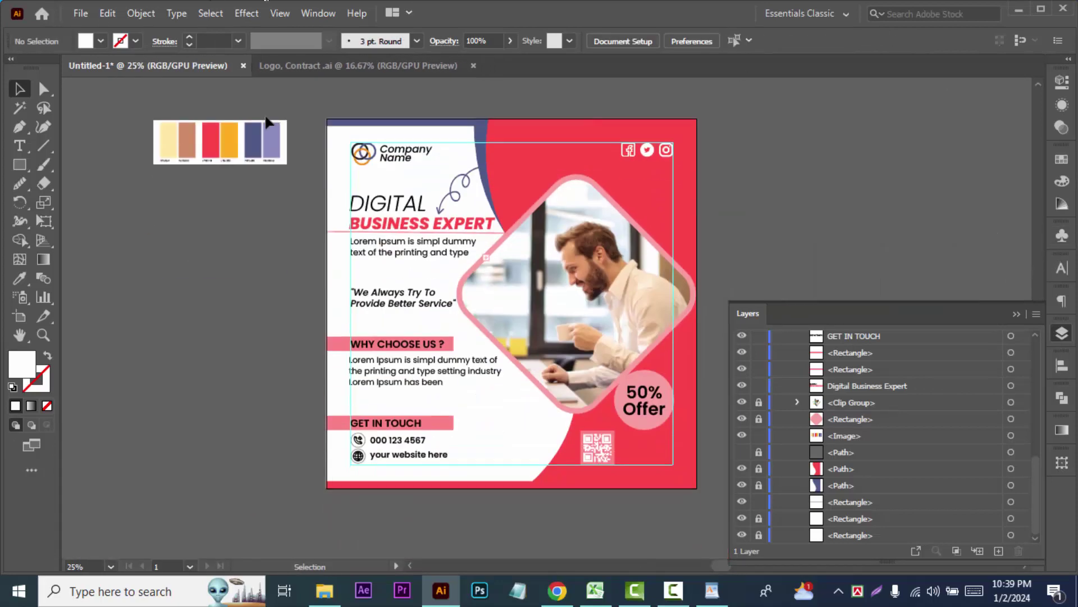
left_click(206, 153)
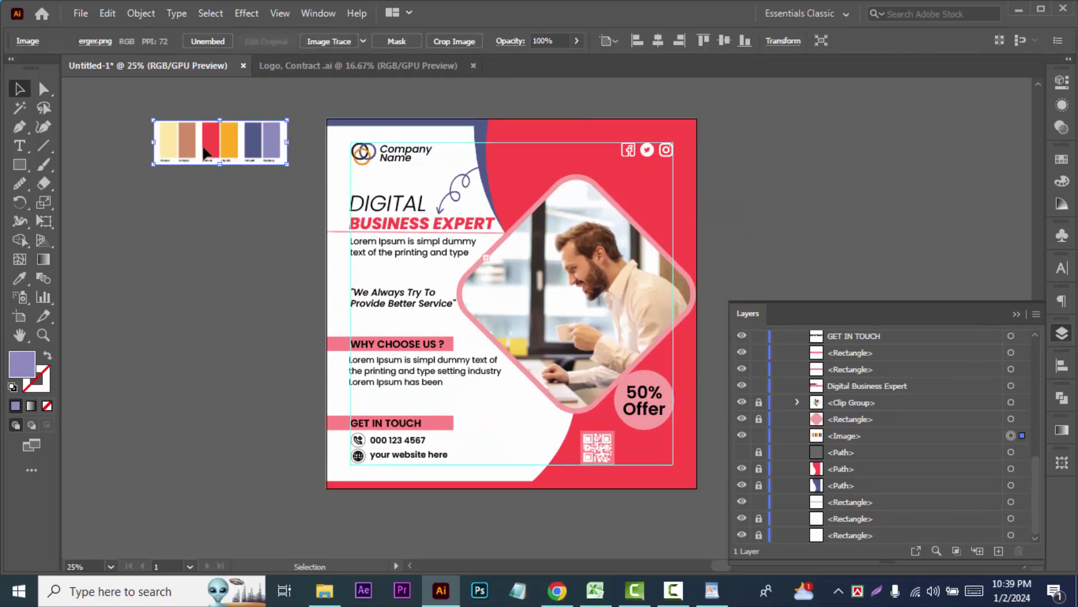
key("Delete")
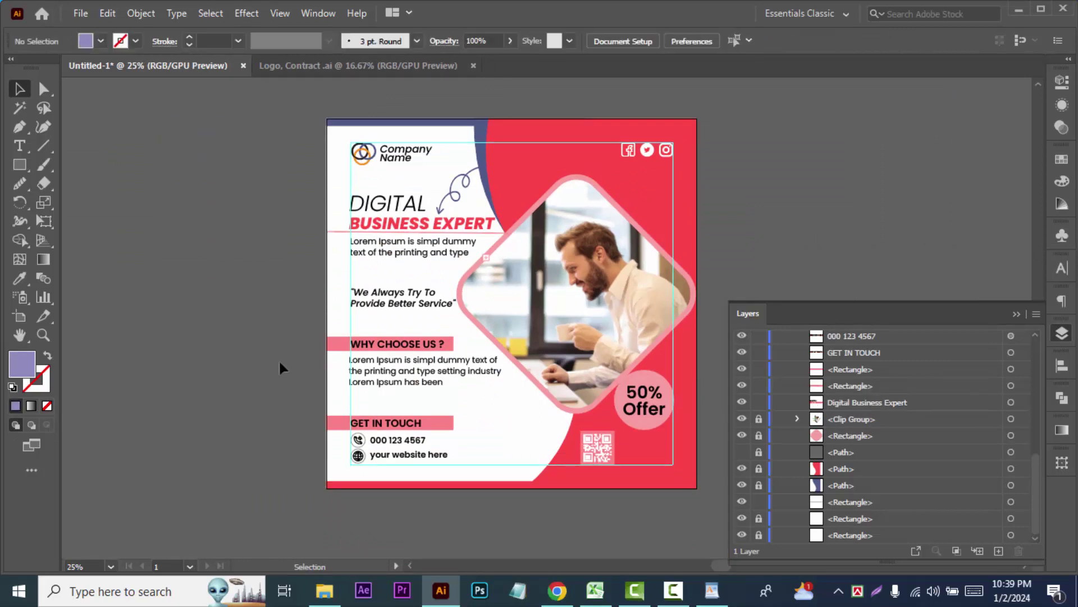
Group the Company Name text with the logo mark, name the group Logo, and lock it.
left_click(406, 153)
scroll(944, 427, "down", 4)
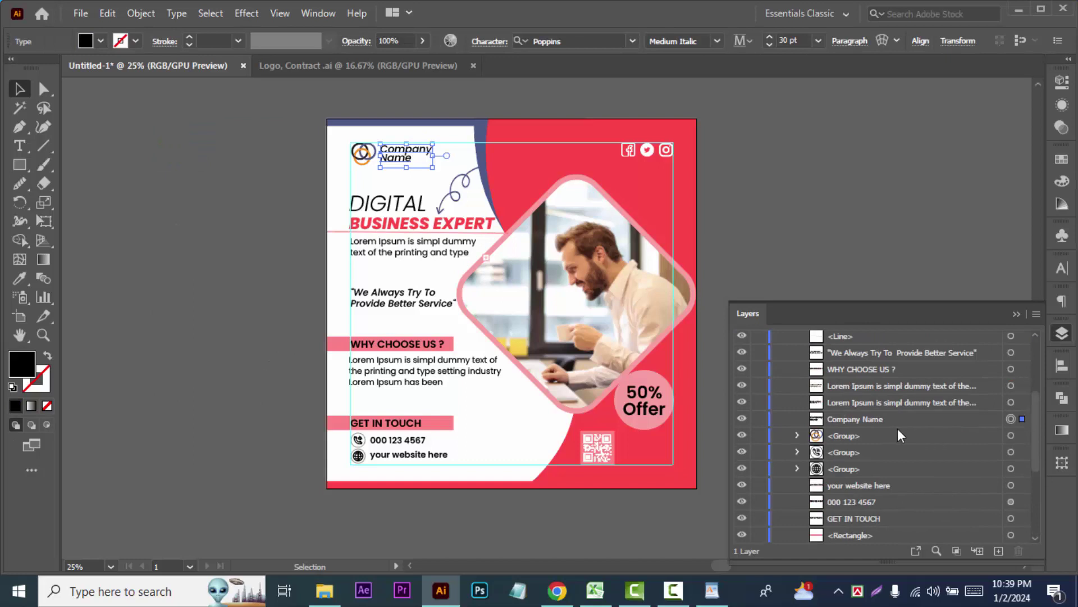
left_click(1011, 435, "shift")
right_click(394, 147)
left_click(420, 286)
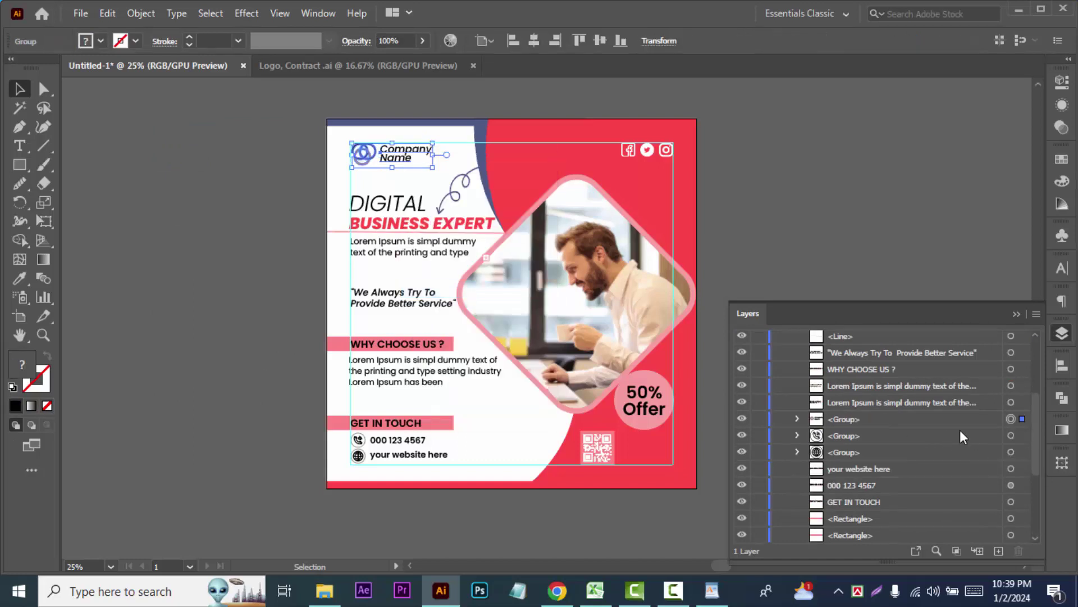
double_click(909, 421)
type("Logo")
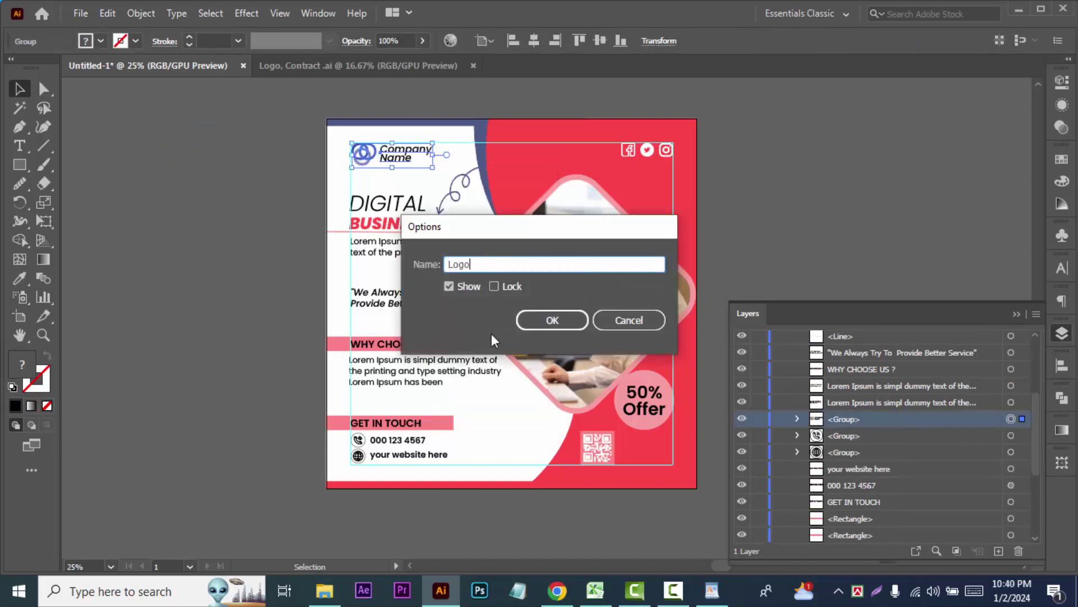
key("Return")
left_click(759, 418)
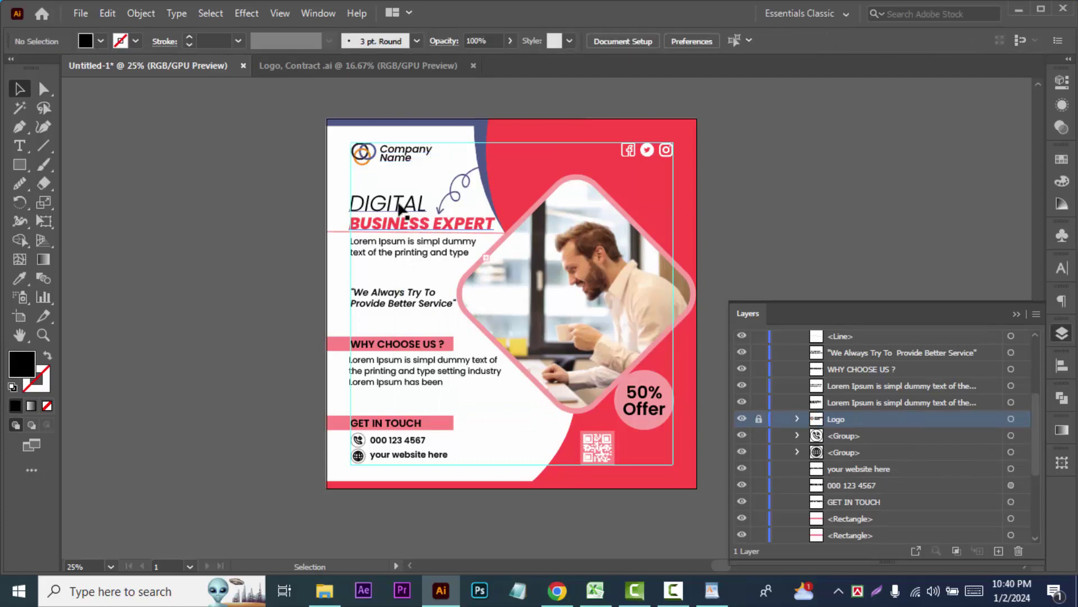
Group all the body text blocks into a locked group named Text.
mouse_move(401, 209)
left_mouse_down()
mouse_move(396, 435)
mouse_move(503, 448)
left_mouse_up()
left_click(639, 416, "shift")
right_click(638, 416)
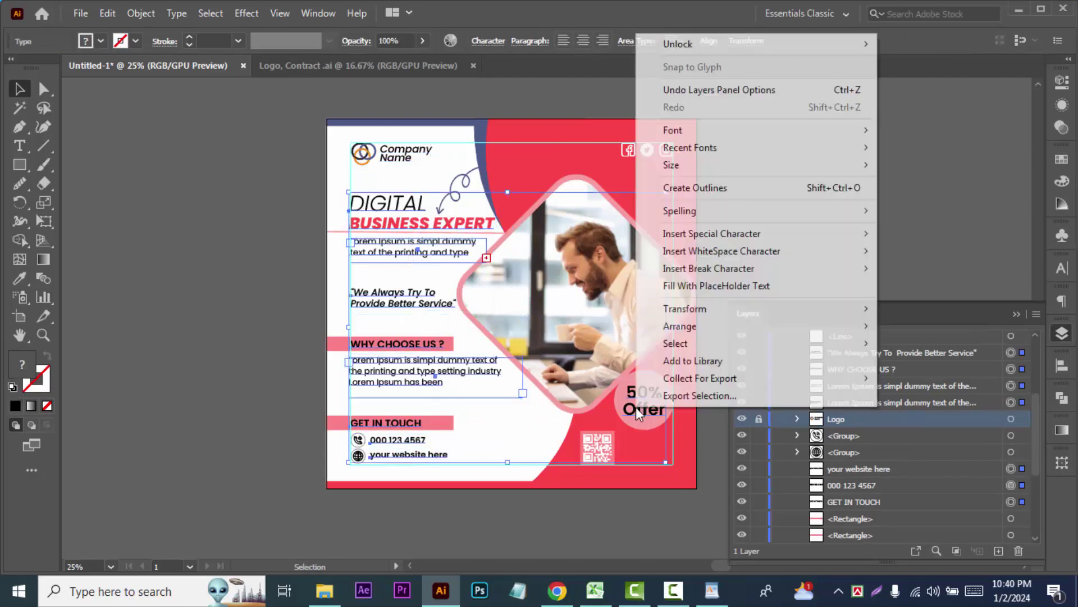
left_click(141, 13)
left_click(191, 83)
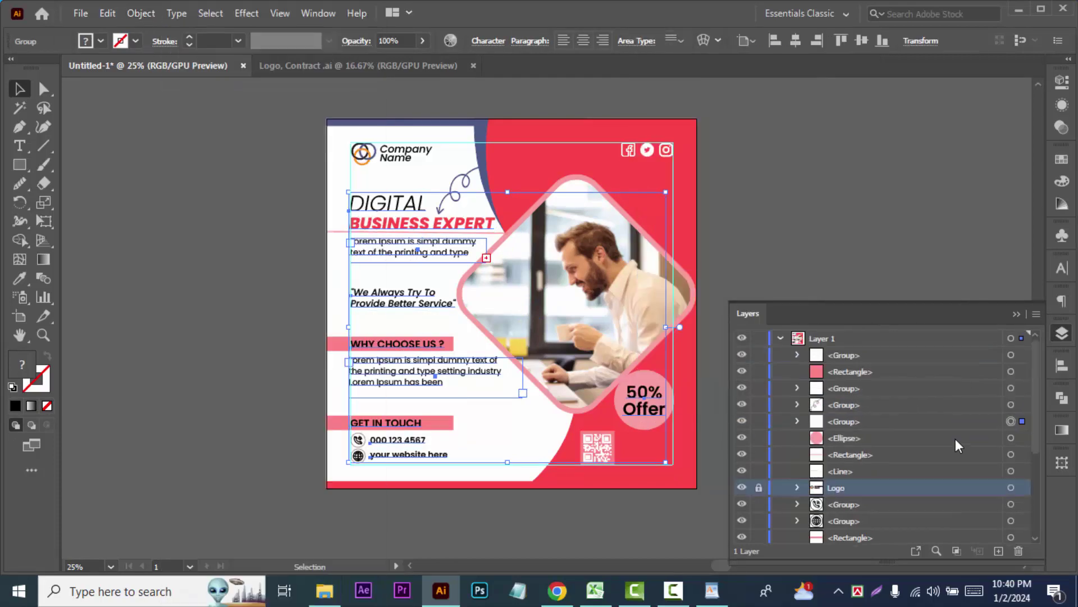
double_click(876, 421)
type("Text")
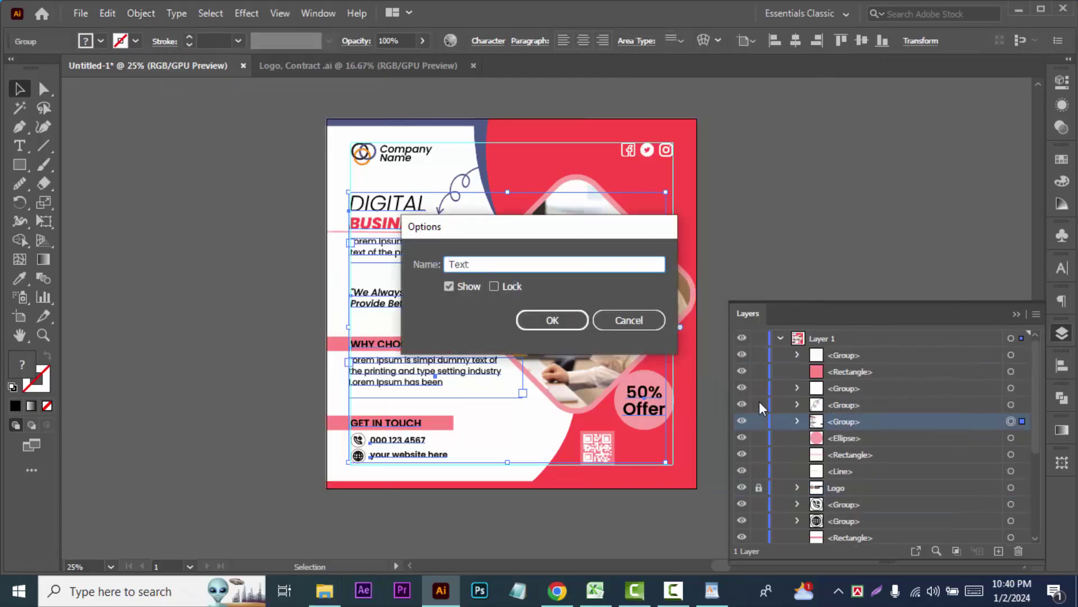
left_click(538, 318)
left_click(759, 421)
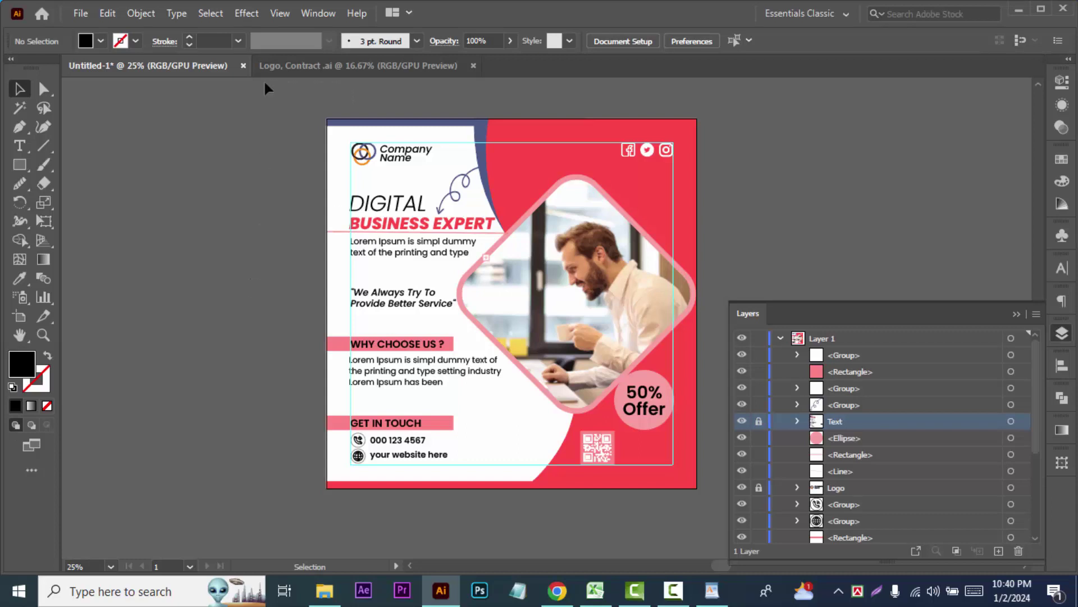
Unlock the background rectangle and the photo clip group and path.
scroll(894, 253, "down", 3)
scroll(847, 534, "down", 3)
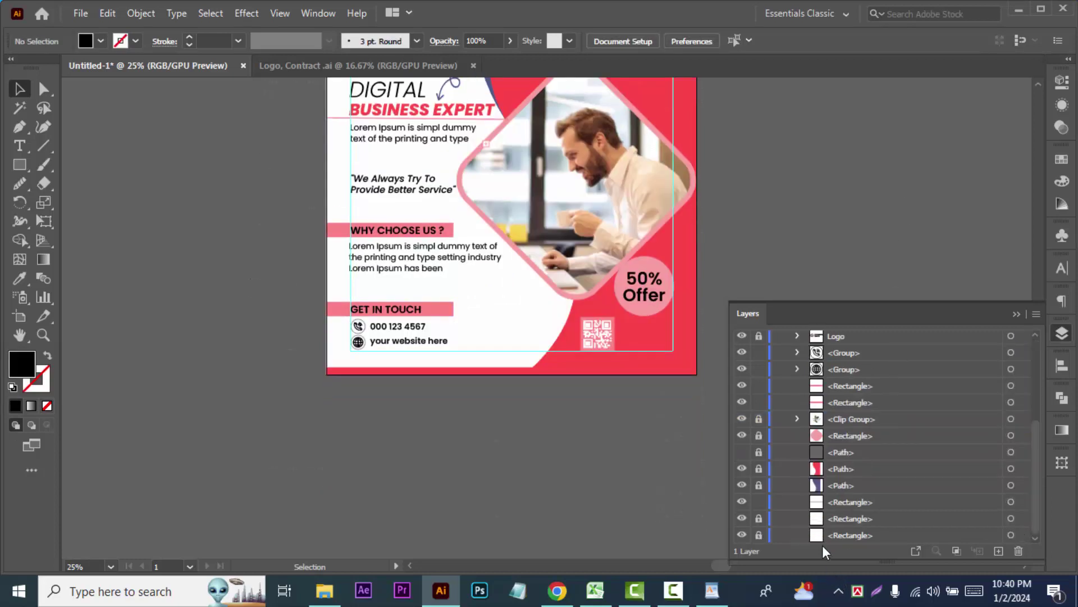
left_click(759, 436)
left_click(758, 485)
scroll(842, 281, "up", 1)
scroll(848, 440, "up", 3)
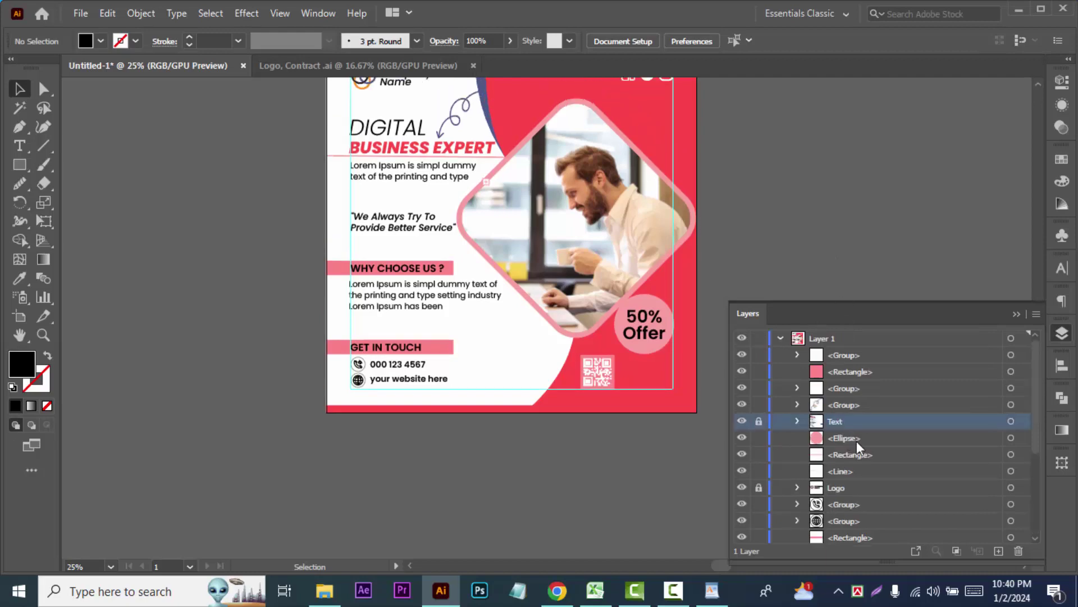
scroll(230, 107, "up", 2)
Group all remaining shapes on the artboard into a group named Shape.
key("ctrl+a")
key("ctrl+y")
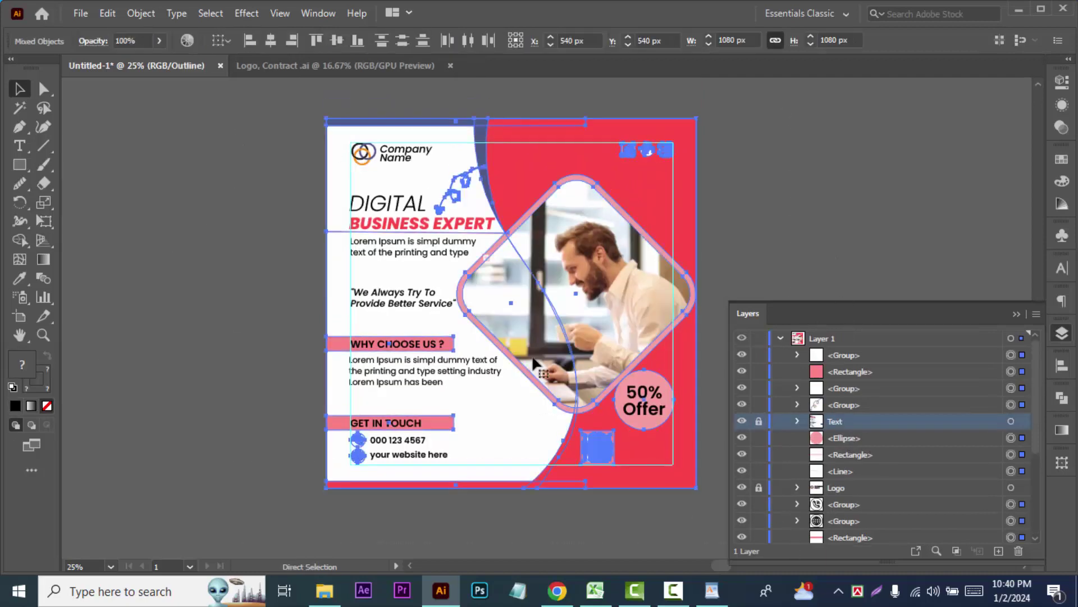
key("ctrl+y")
right_click(531, 353)
left_click(567, 169)
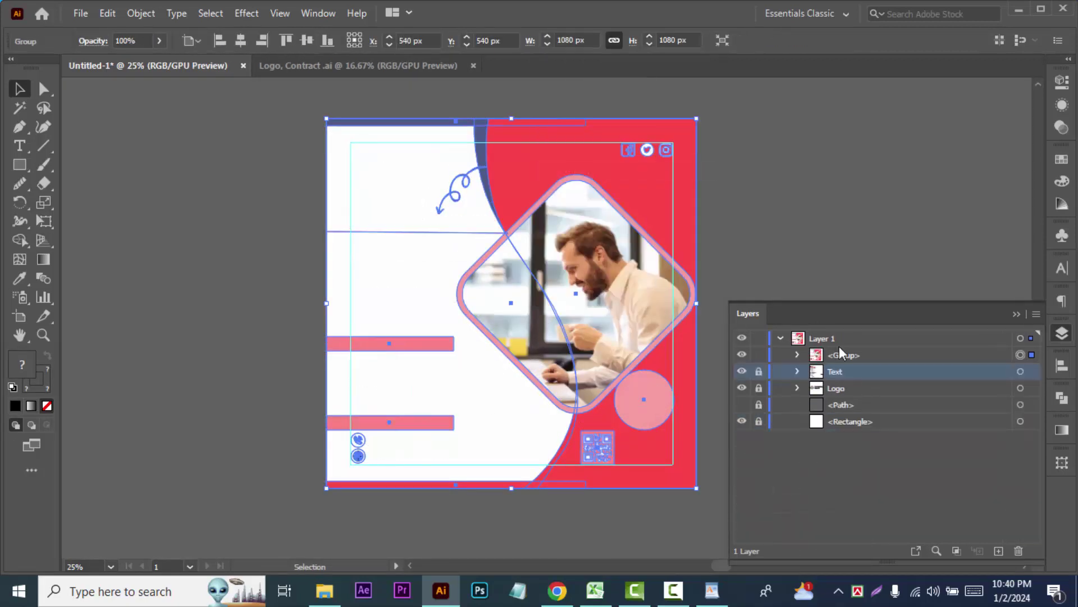
double_click(879, 355)
type("S")
type("e")
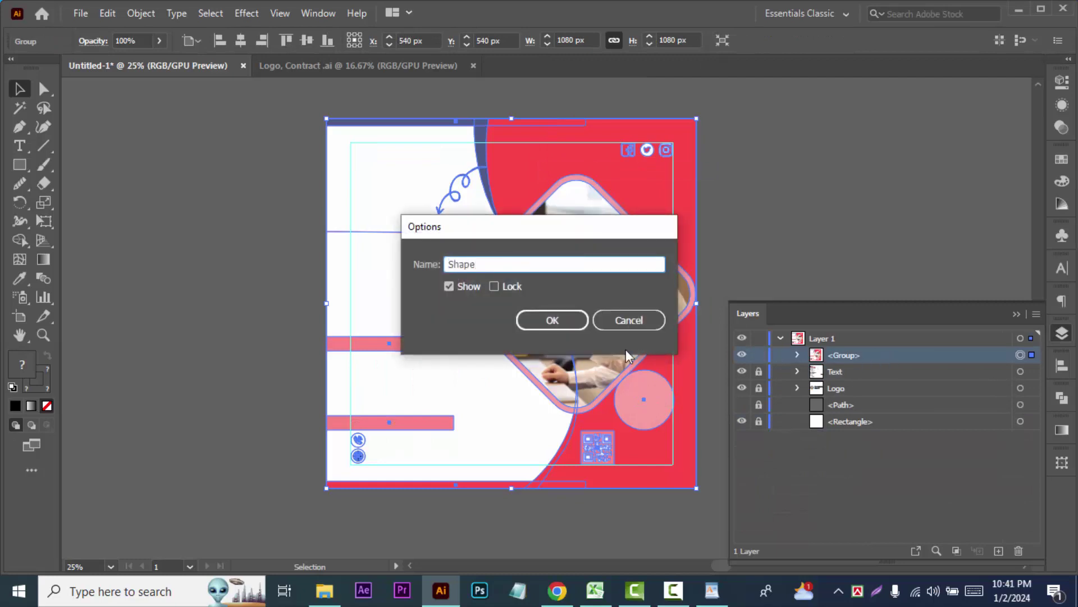
left_click(552, 320)
Make the artboard-sized path visible and move it above the Shape group.
left_click_drag(894, 361, 769, 399)
left_click(742, 388)
key("ctrl+y")
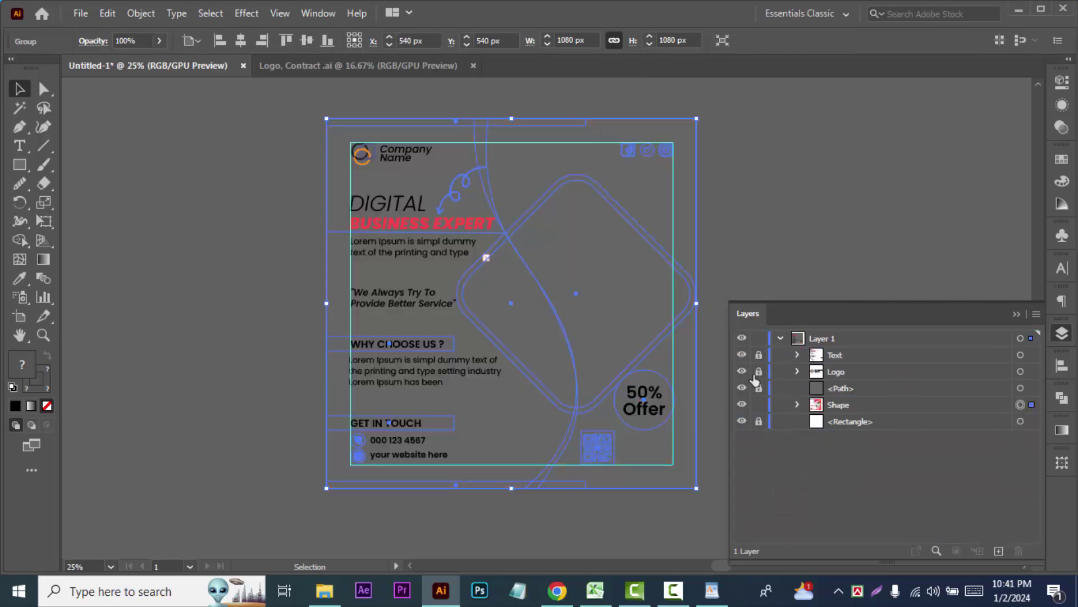
left_click_drag(841, 388, 871, 361)
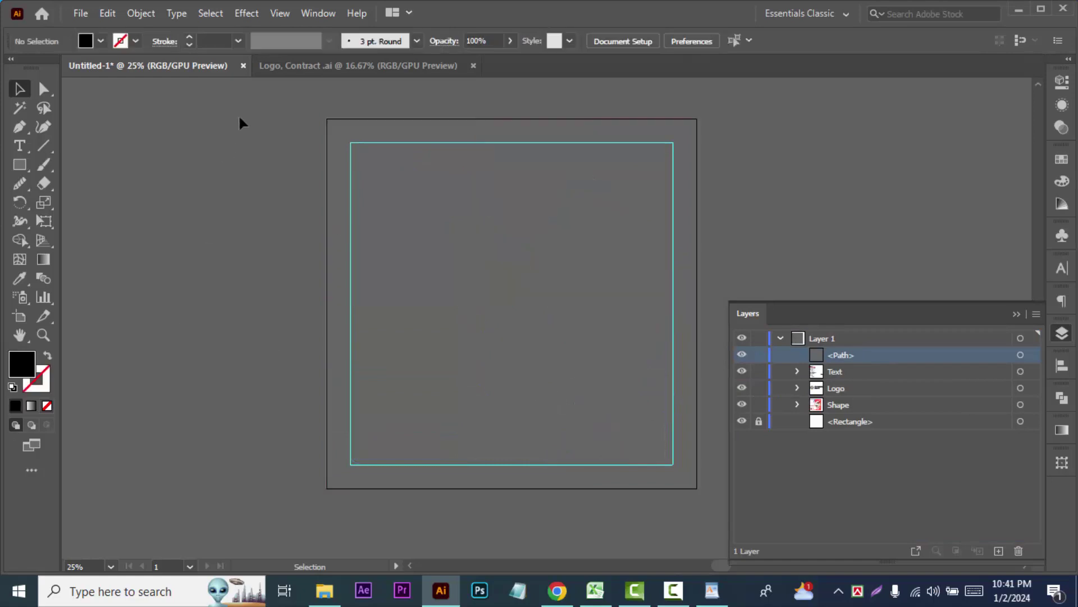
Clip all the artwork to the top artboard-sized path with a clipping mask.
left_click_drag(241, 120, 580, 340)
right_click(580, 340)
left_click(646, 213)
key("ctrl+y")
Rename Layer 1 to 'Digital marketing exprt social media ad banner'.
double_click(846, 337)
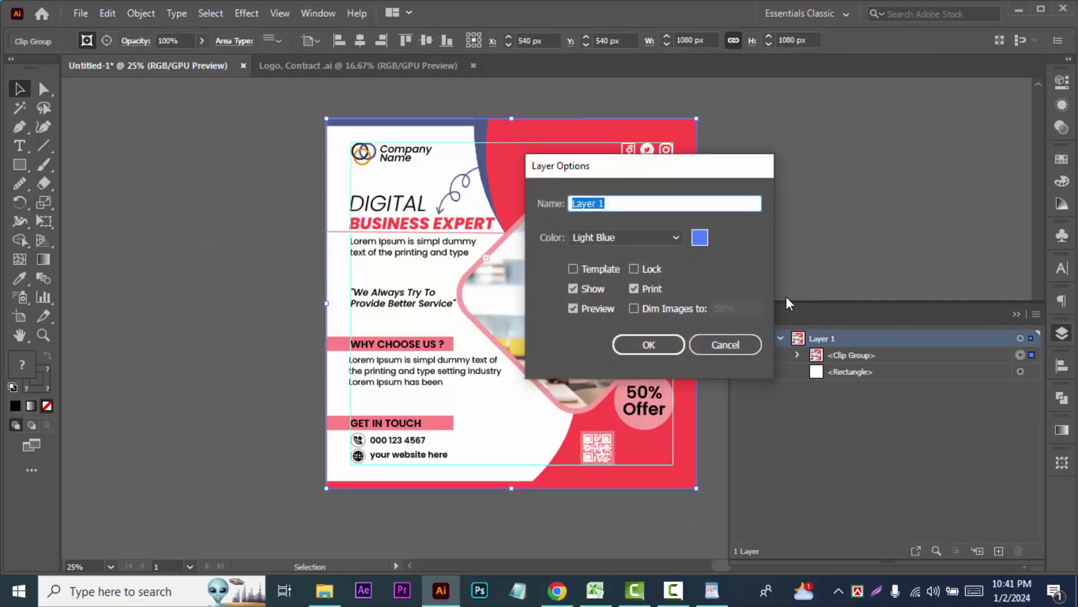
type("Digital mar")
type("keting")
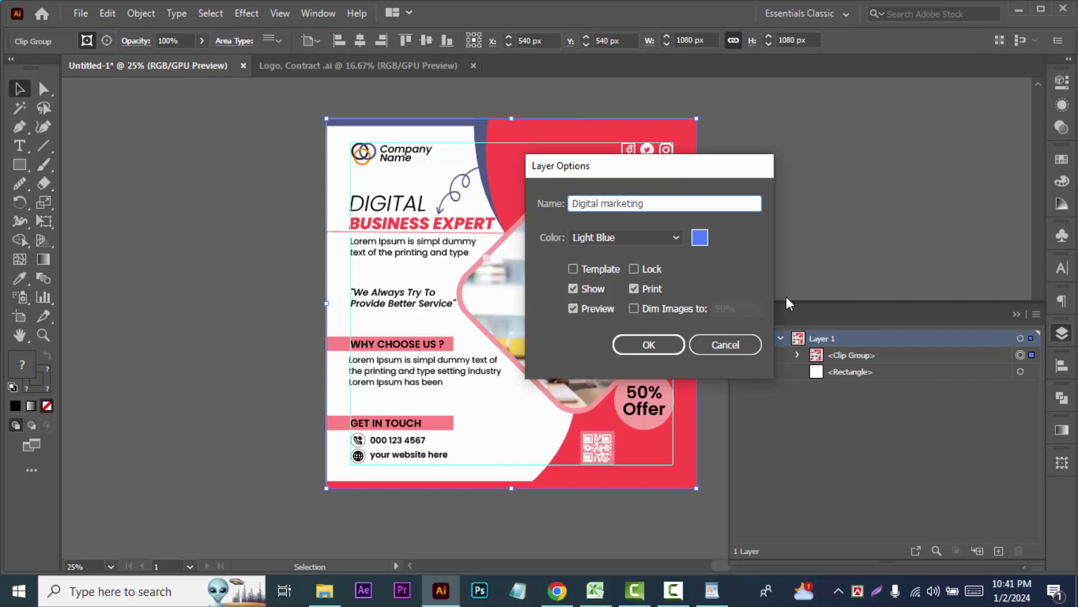
type(" exprt")
type(" social media")
type(" ad ban")
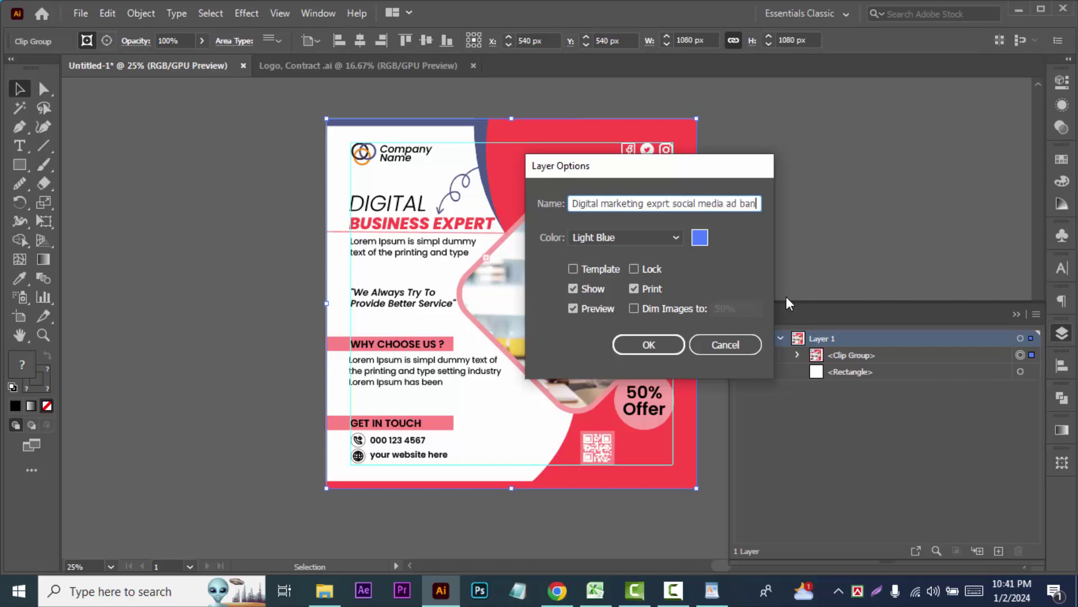
type("ner")
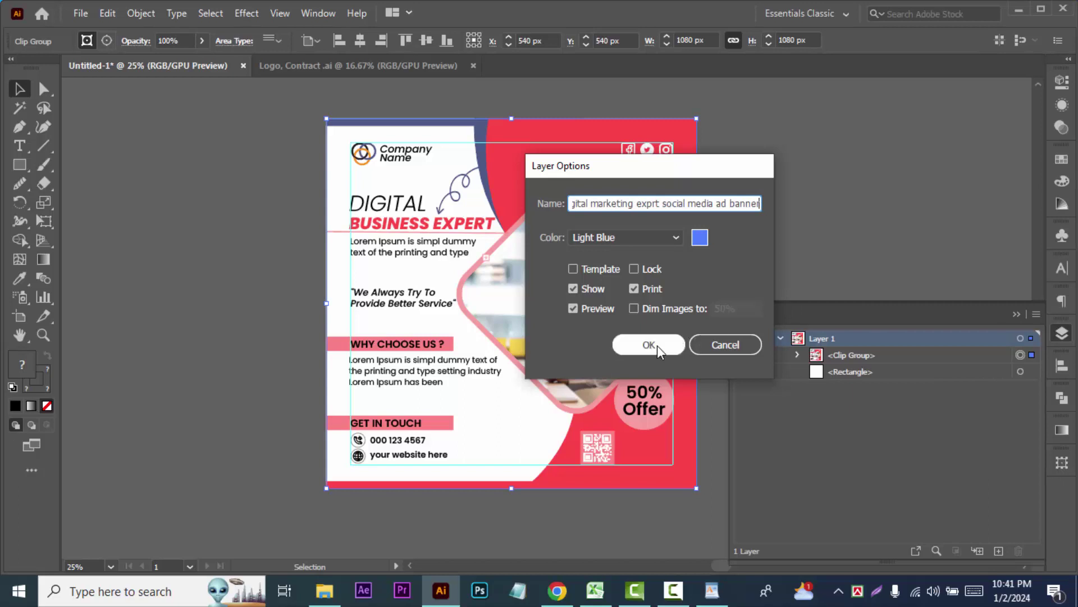
left_click(652, 344)
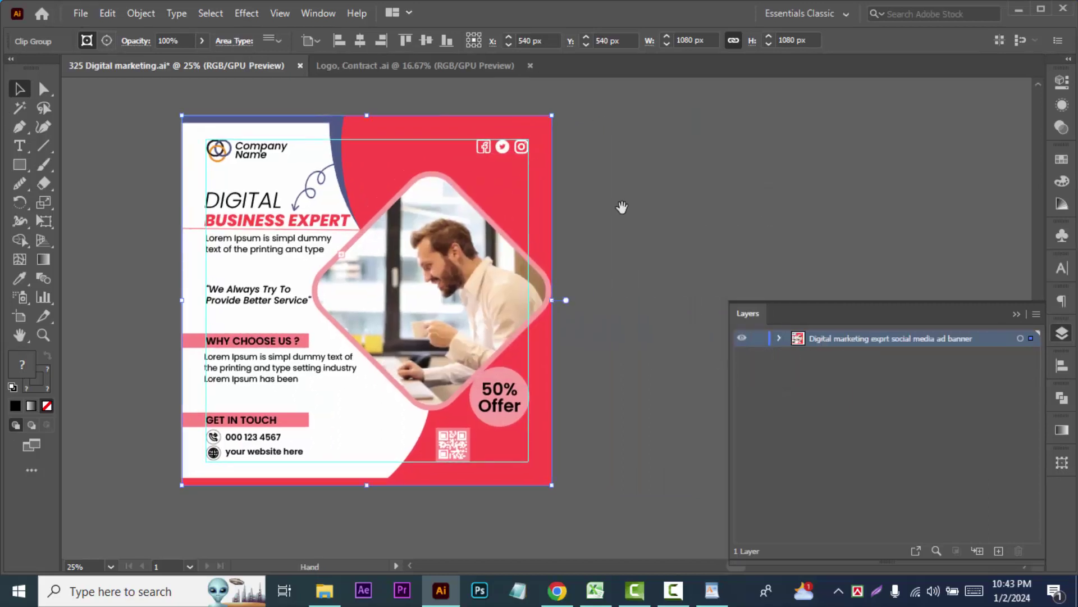
left_click(628, 224)
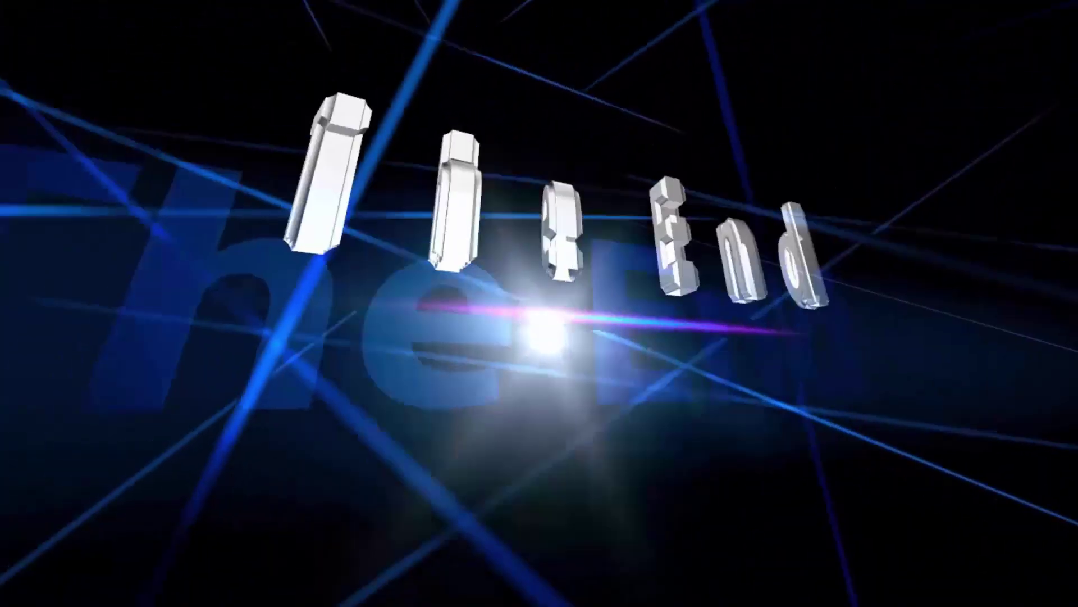